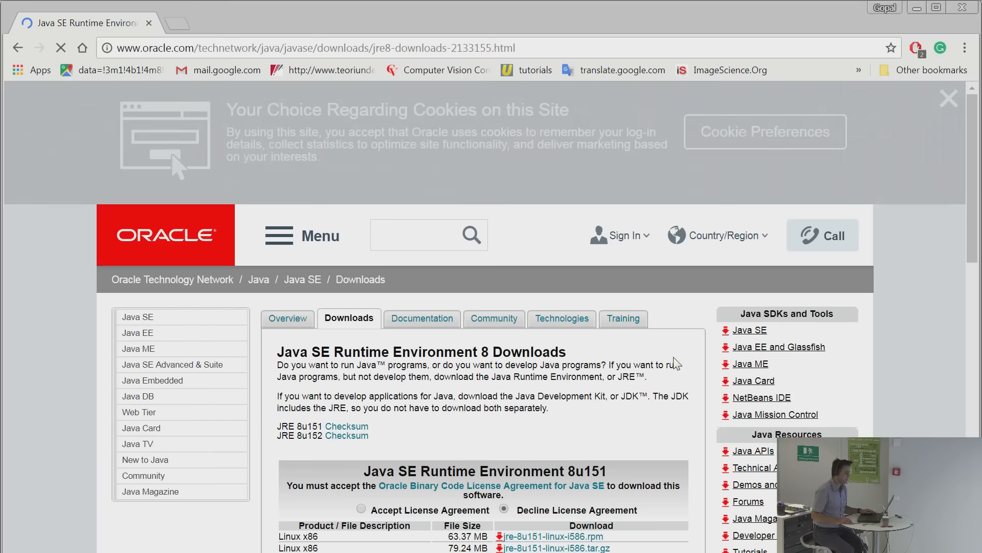
From the CellProfiler releases page, open the Windows Java Runtime Environment downloads and accept the license agreement for Java SE Runtime Environment 8u152.
scroll(672, 358, "down", 3)
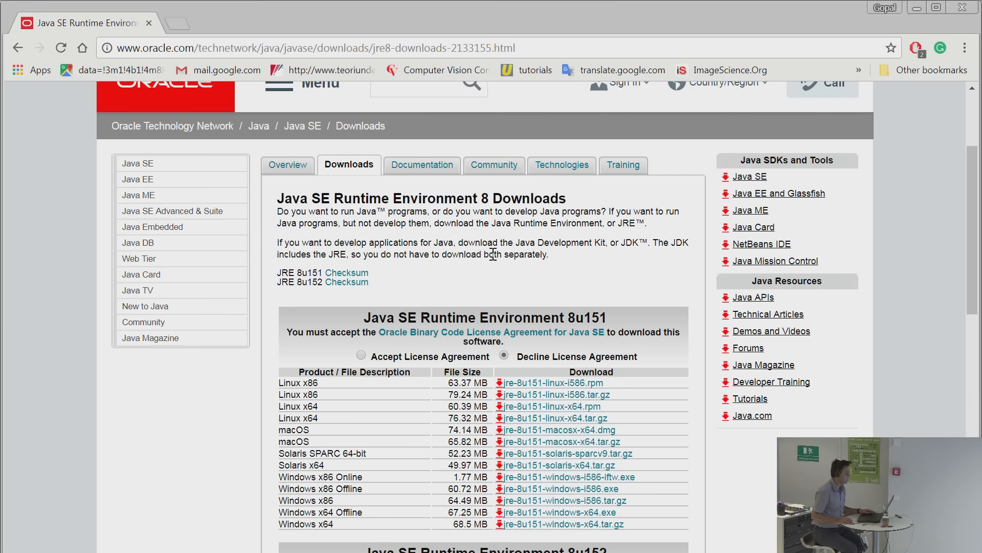
left_click(18, 48)
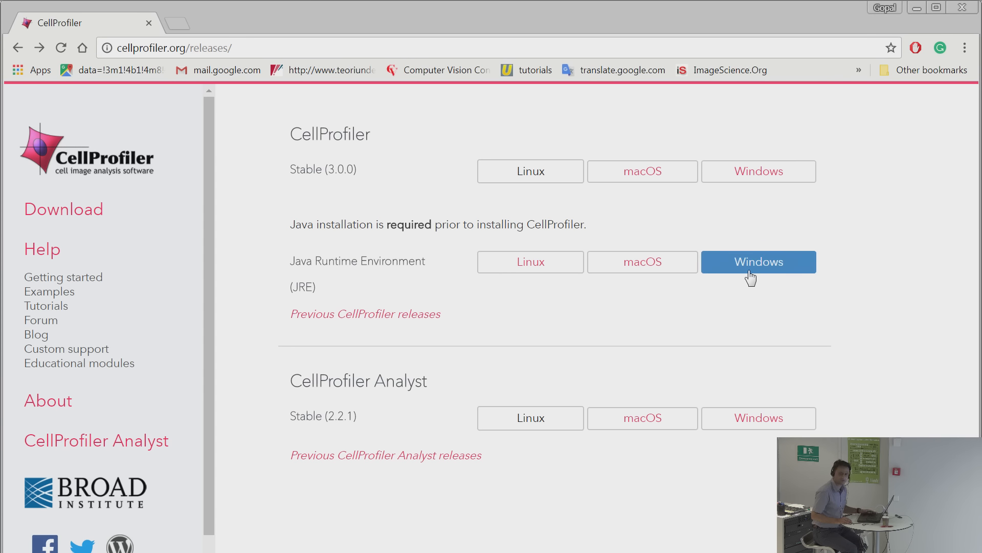
left_click(749, 276)
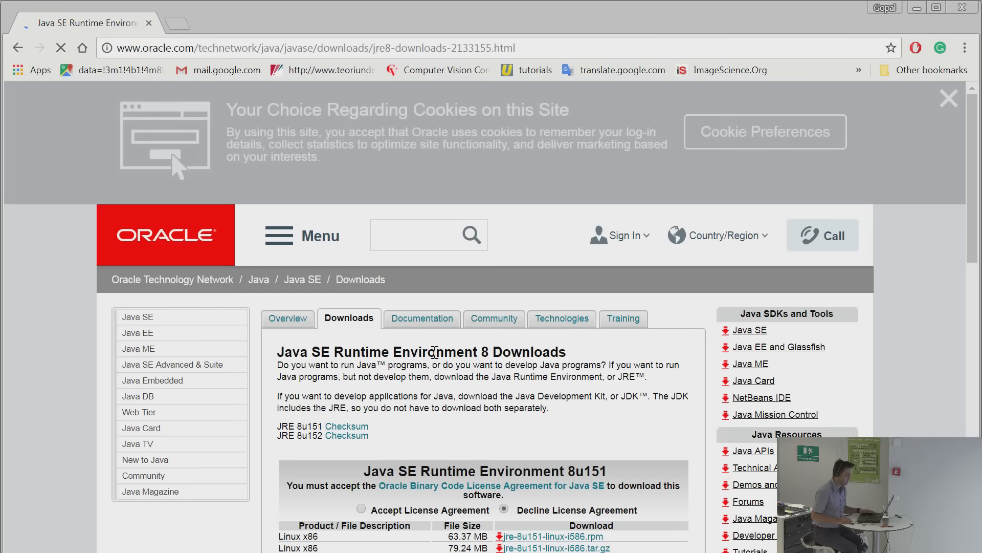
scroll(436, 529, "down", 4)
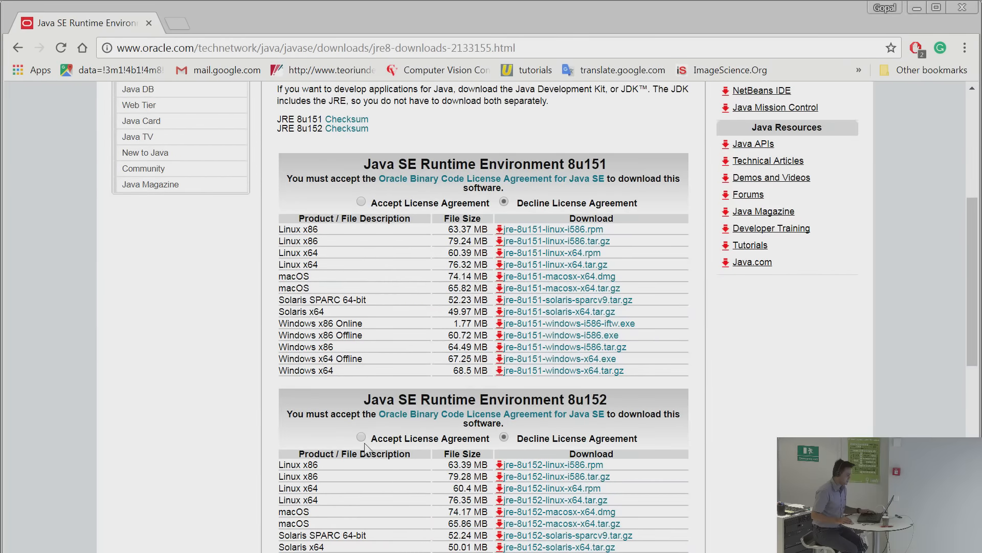
left_click(362, 437)
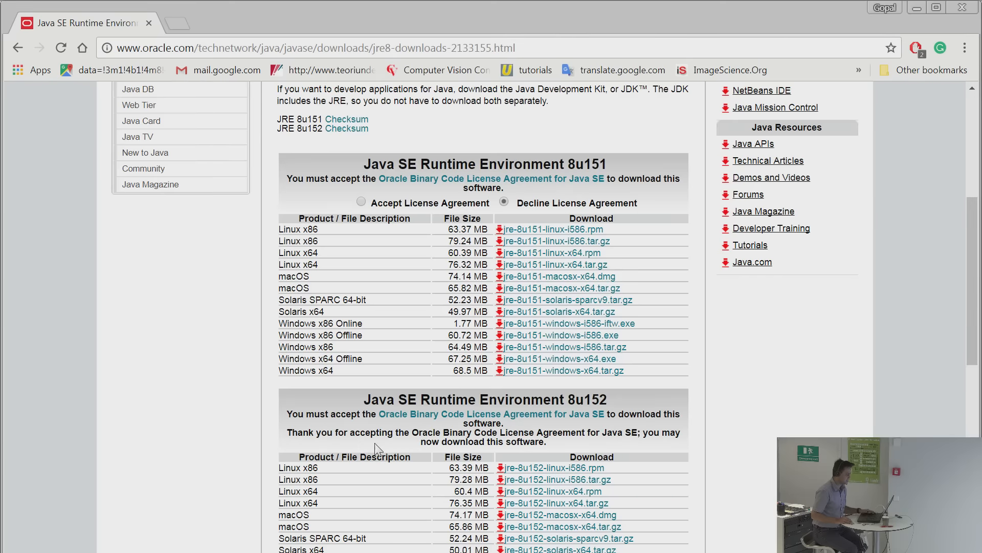
scroll(757, 483, "down", 2)
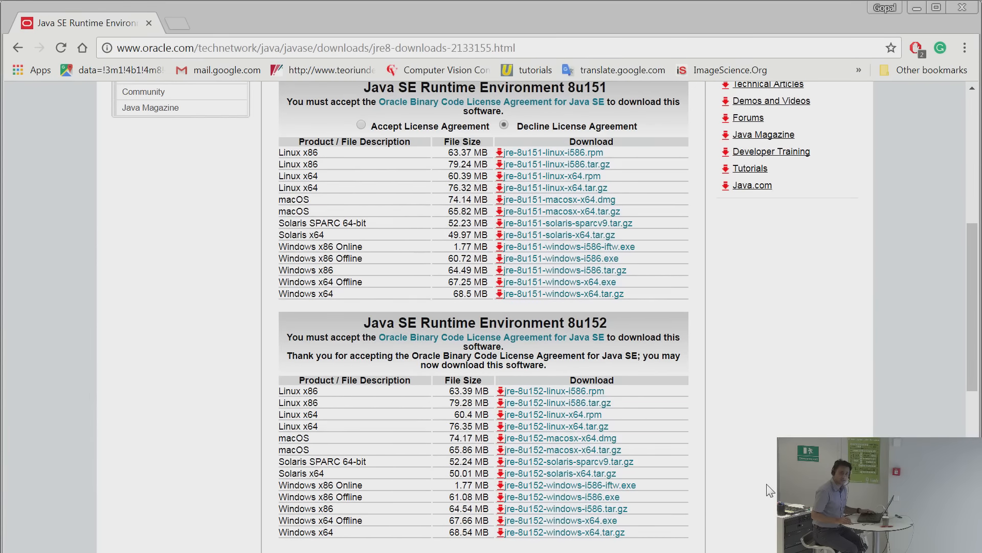
Examine the Java SE Runtime Environment 8u152 download list, highlighting the Windows x64 Offline entry and the section heading.
scroll(771, 492, "up", 5)
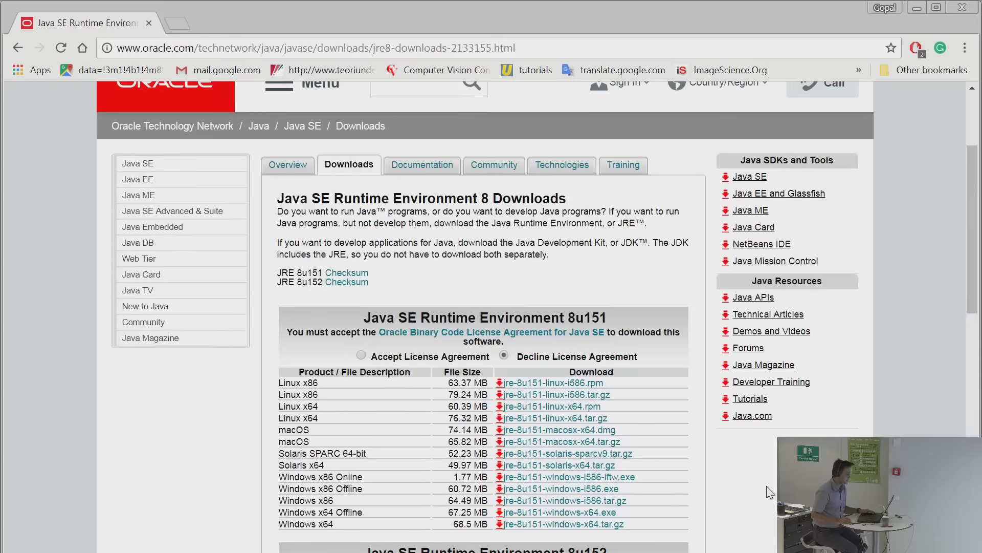
scroll(770, 493, "down", 5)
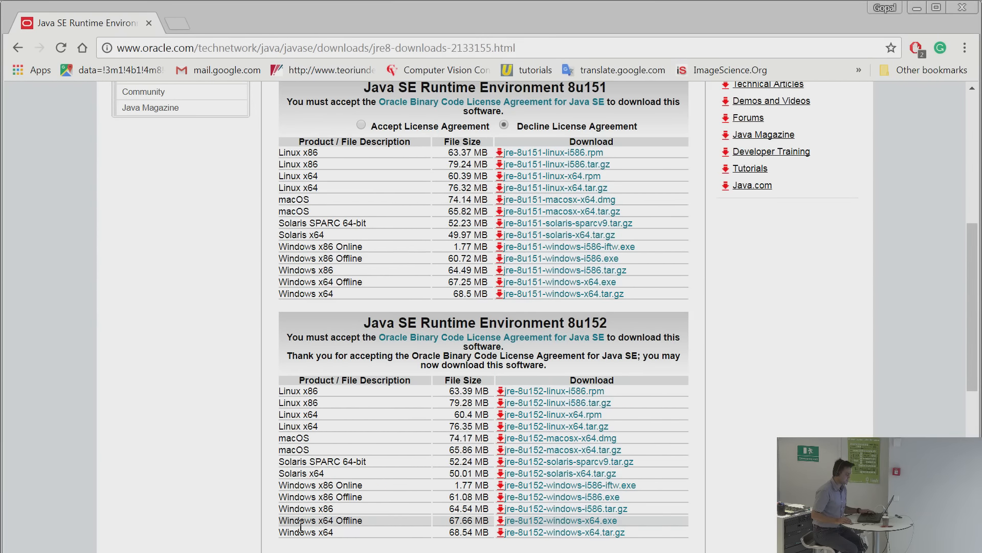
left_click_drag(297, 522, 364, 521)
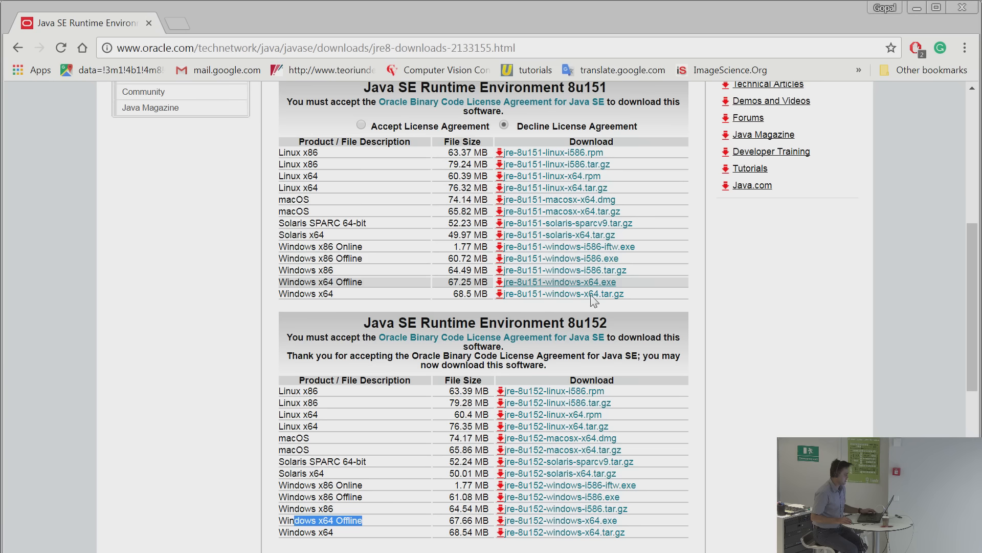
left_click(757, 355)
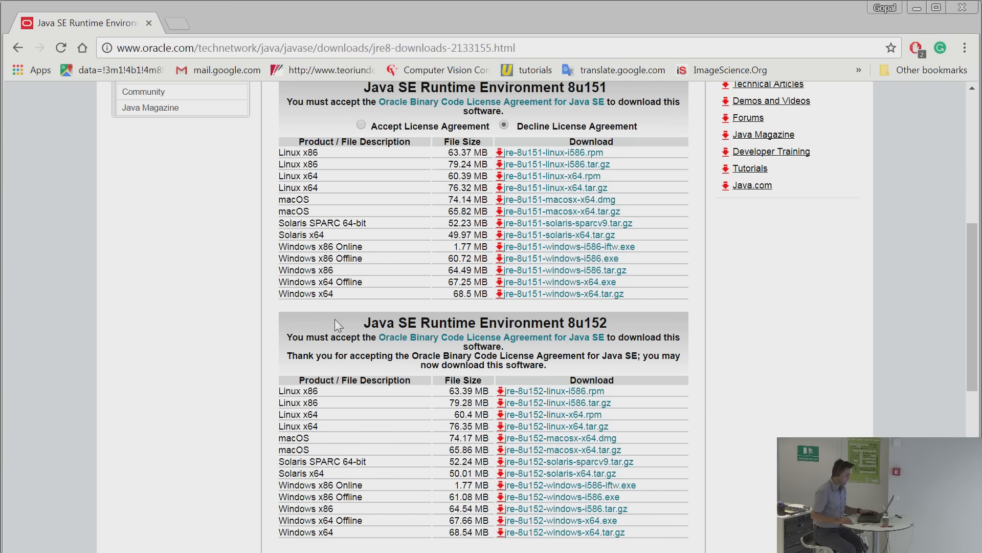
left_click_drag(379, 323, 610, 325)
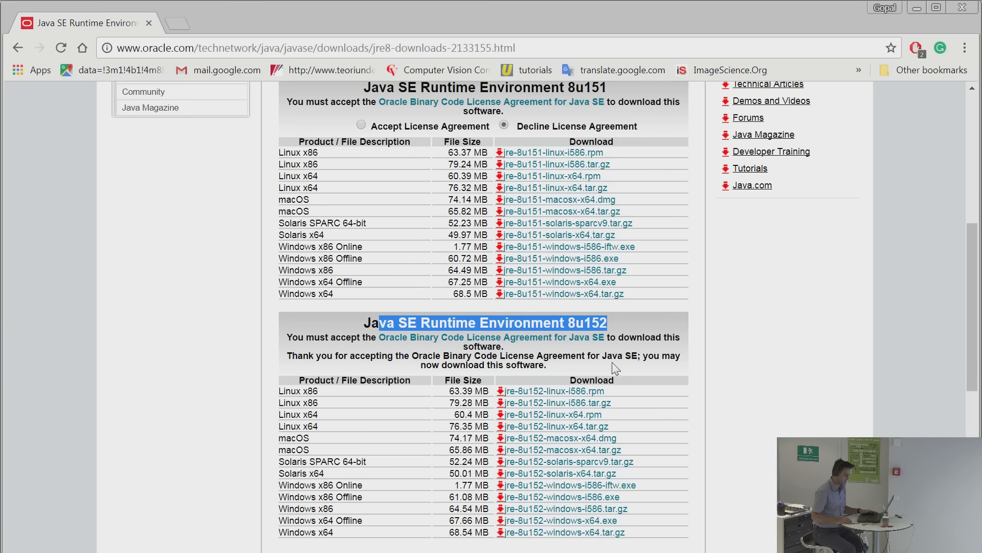
left_click(353, 525)
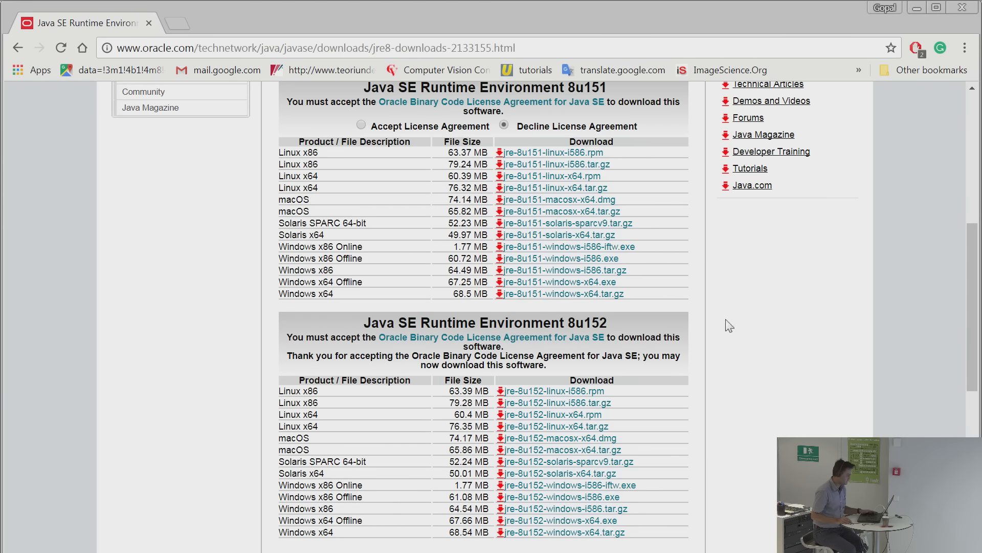
Return to the CellProfiler releases page, then open the Getting started page and view its manuals.
scroll(367, 284, "up", 6)
left_click(18, 47)
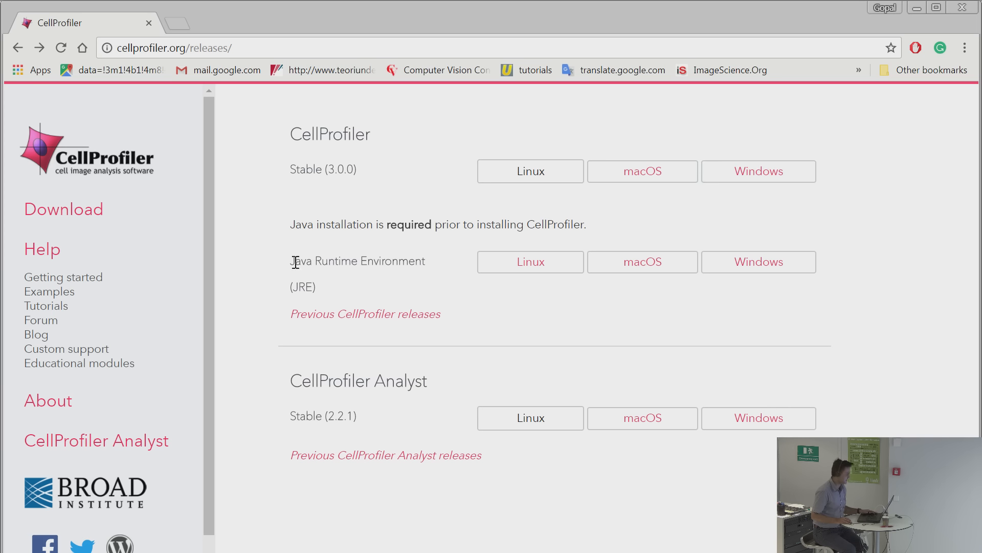
double_click(302, 224)
left_click(82, 281)
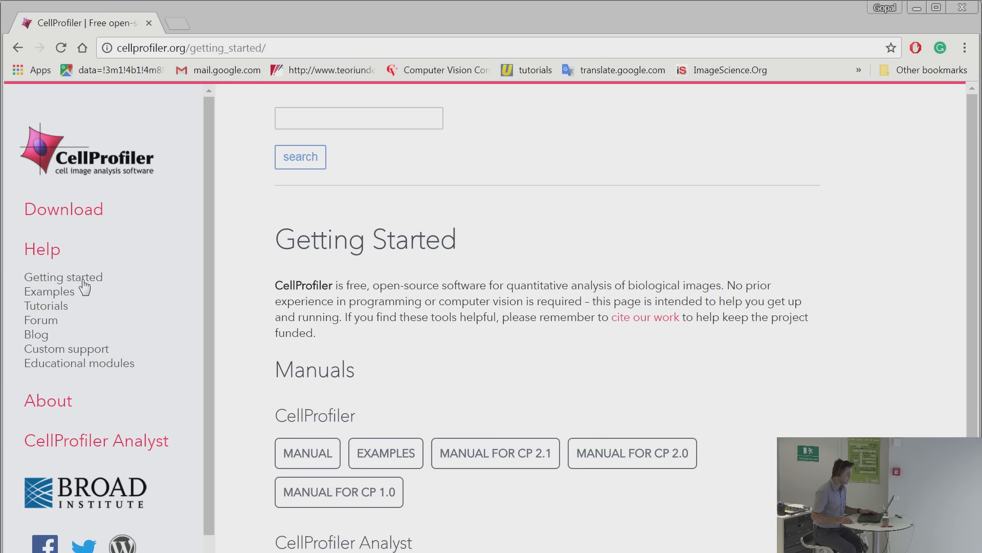
scroll(424, 323, "down", 1)
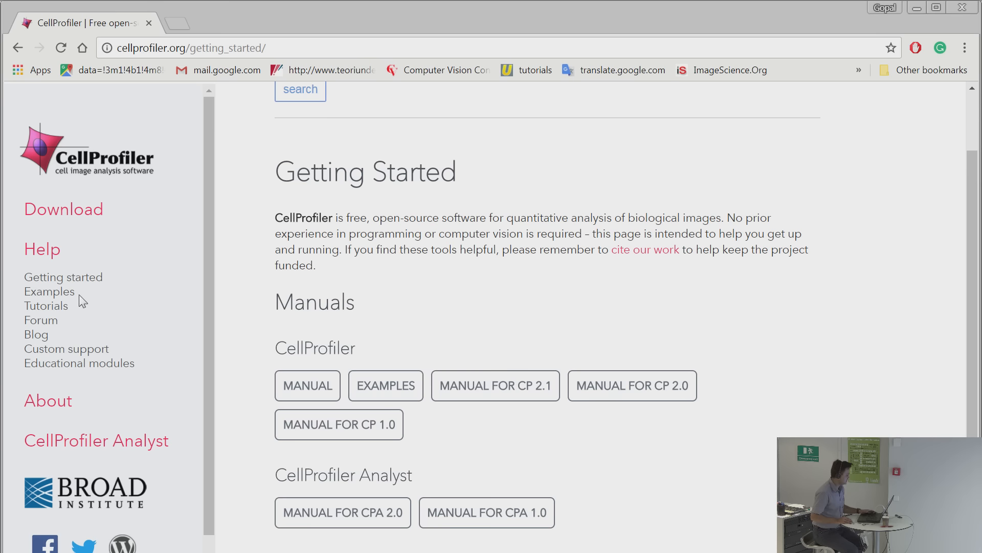
Open the CellProfiler Examples page and look through the pipeline categories and the basic pipeline descriptions.
left_click(58, 292)
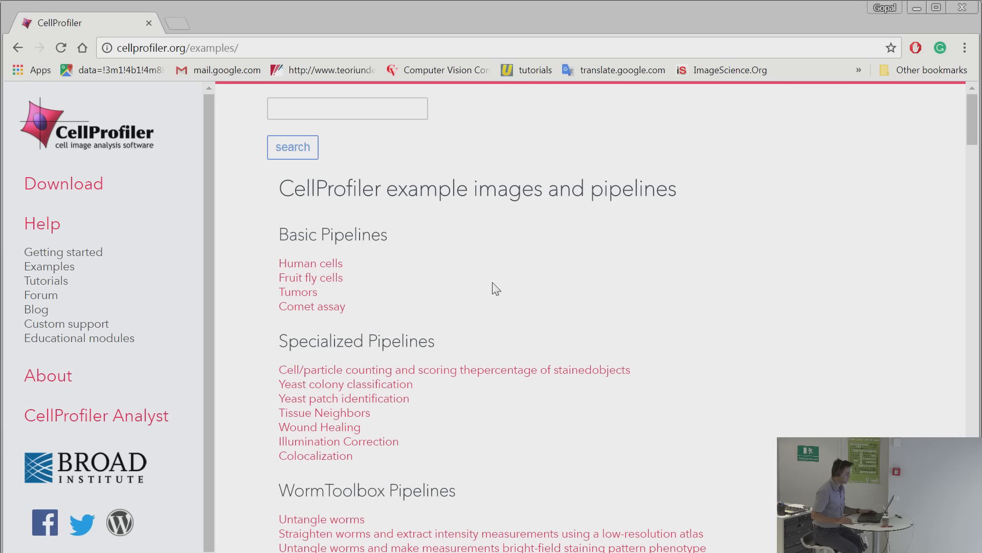
scroll(488, 292, "down", 1)
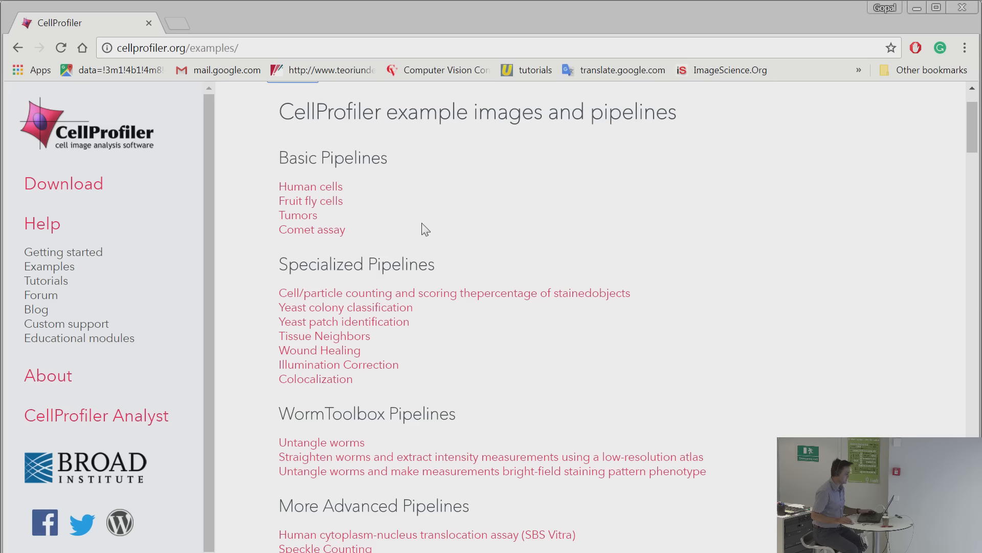
scroll(450, 231, "down", 1)
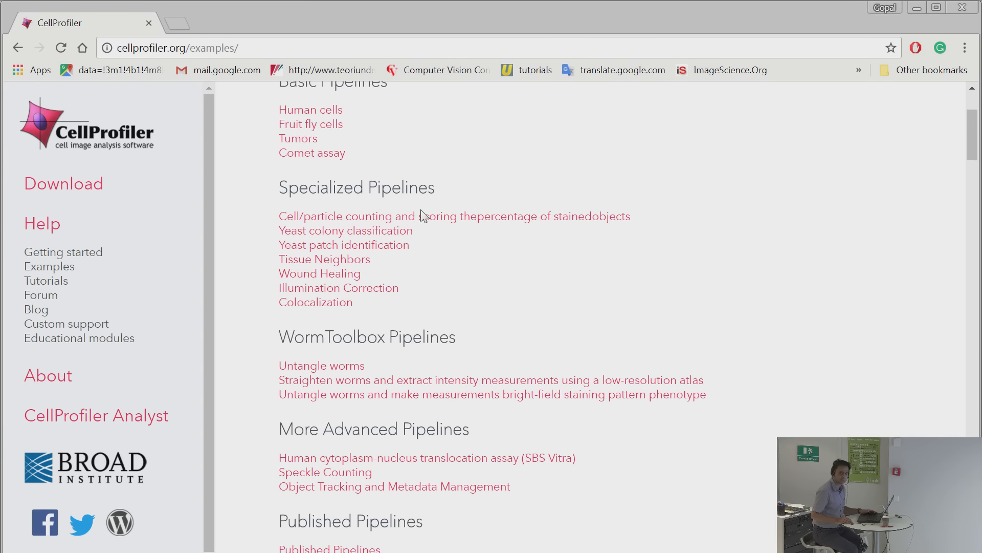
scroll(542, 281, "down", 1)
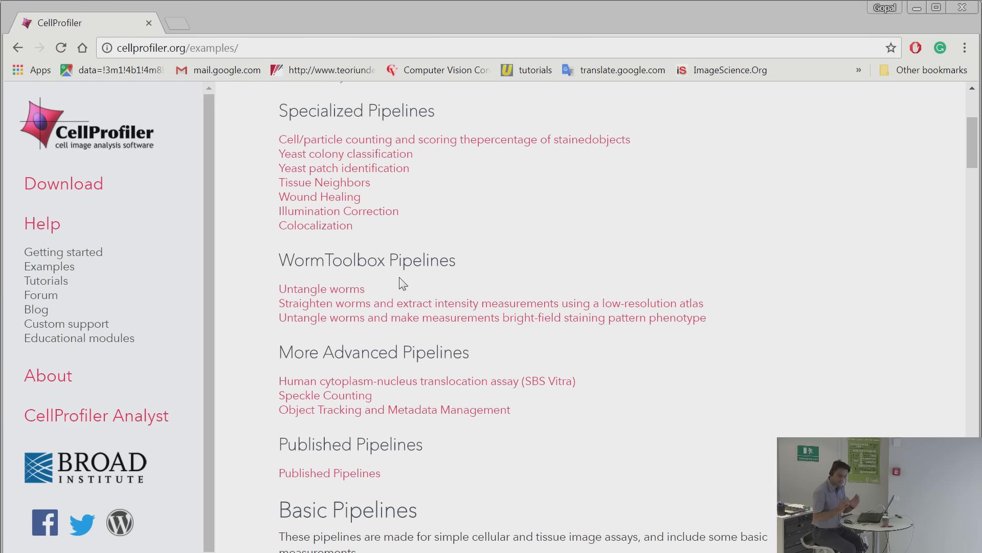
scroll(518, 266, "down", 3)
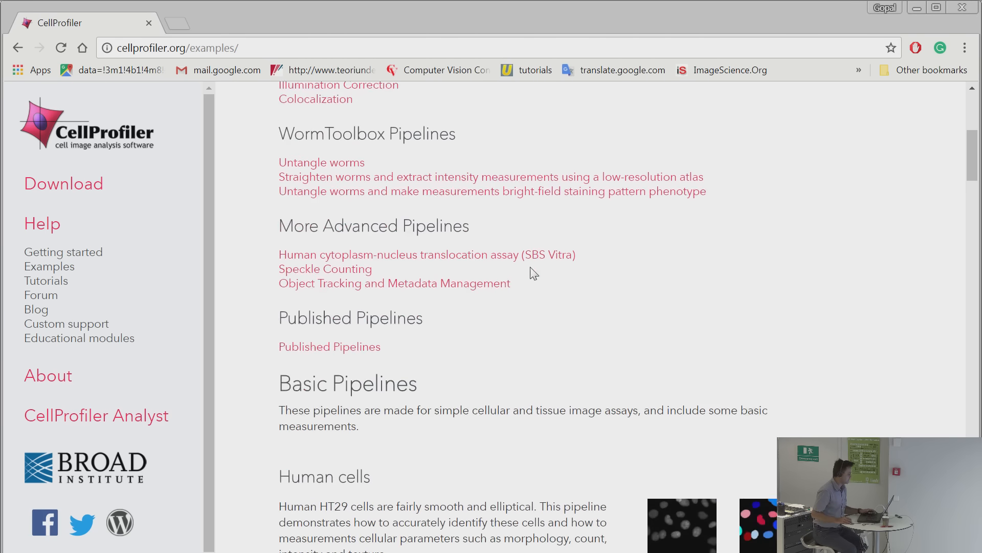
scroll(601, 362, "down", 6)
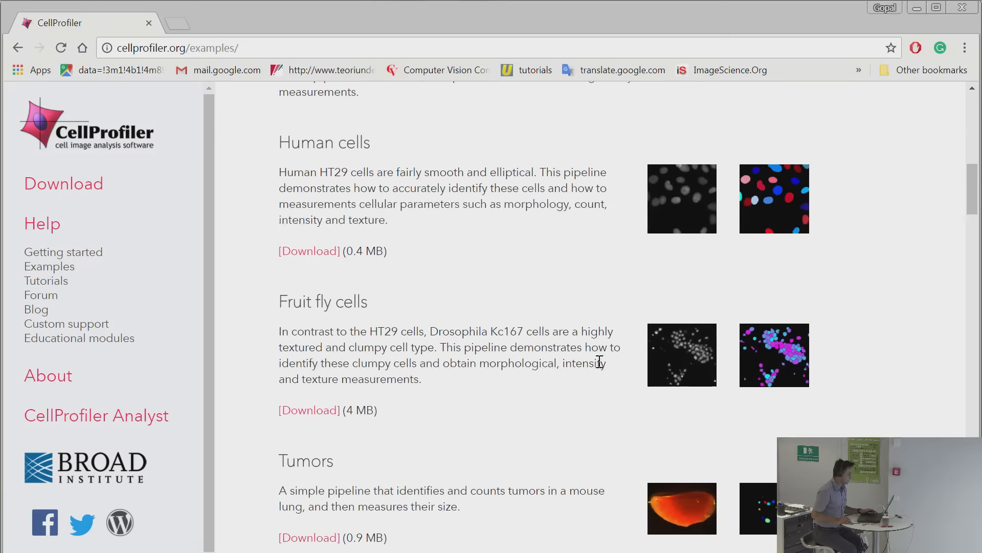
View the CellProfiler forum and return to the Examples page.
left_click(48, 301)
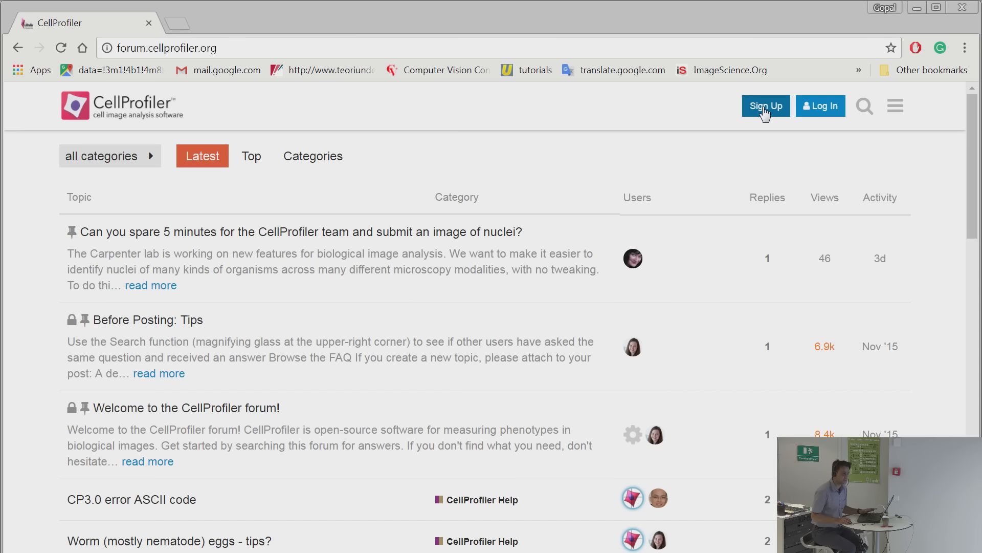
left_click(17, 49)
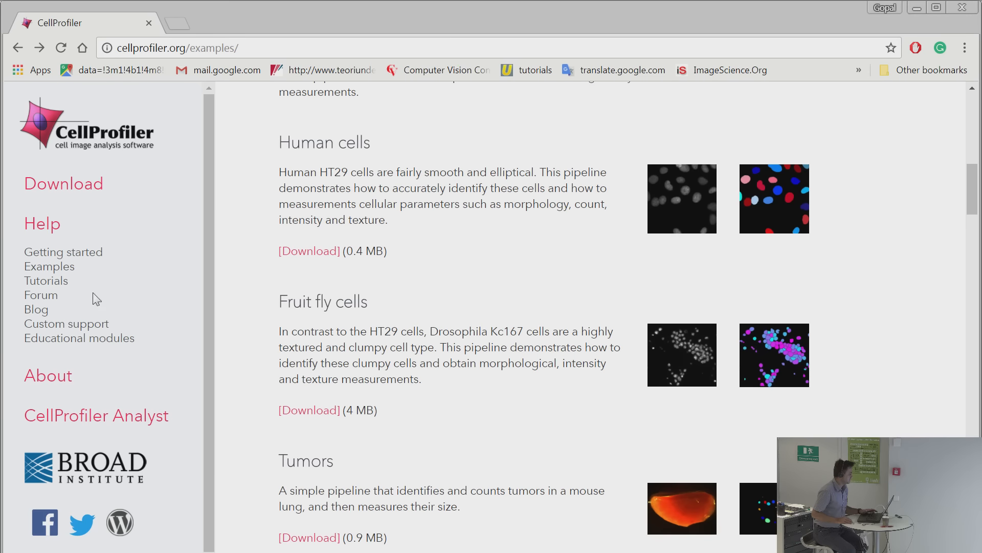
Open the Educational modules page, try the CPALMS listing link of the BLOSSOMS lesson, and go back to the Examples page.
left_click(72, 339)
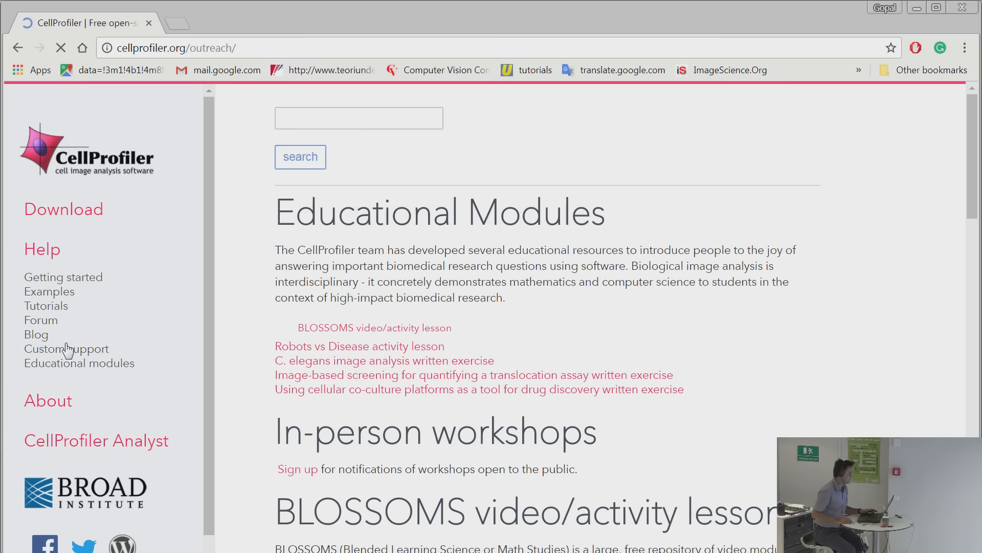
scroll(327, 404, "down", 5)
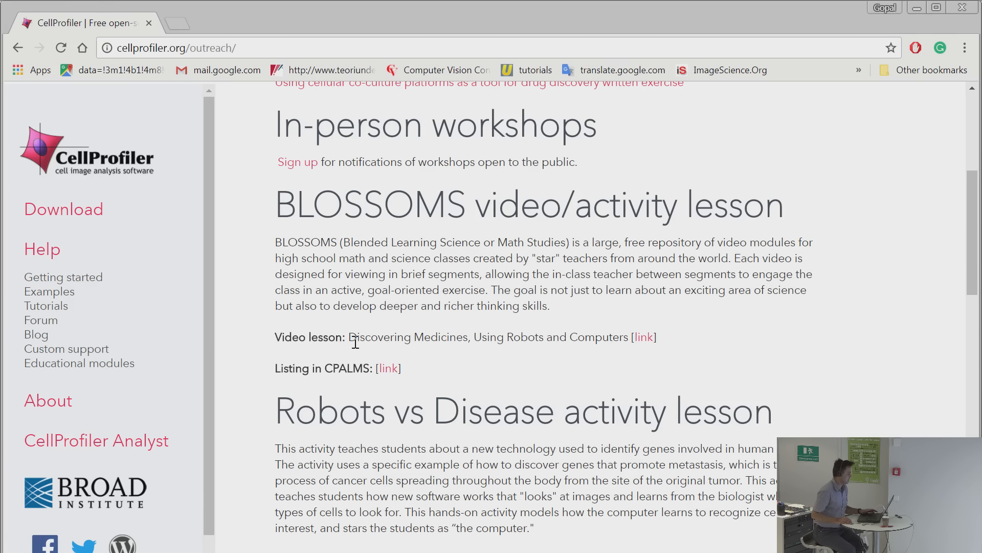
left_click(390, 370)
left_click(18, 48)
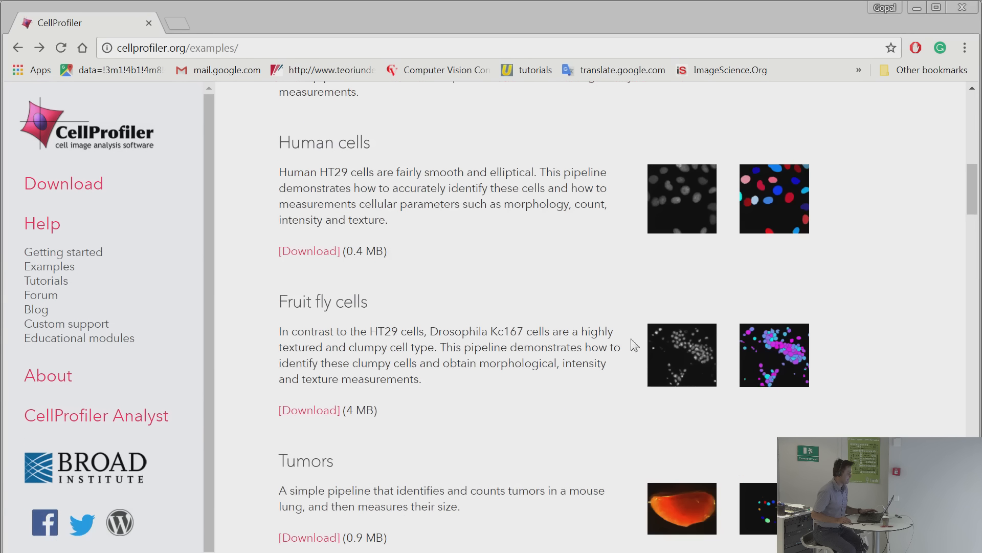
View the video lesson "Discovering Medicines, Using Robots and Computers" from the Educational modules page, then return and look over the other modules.
left_click(72, 338)
scroll(573, 471, "down", 6)
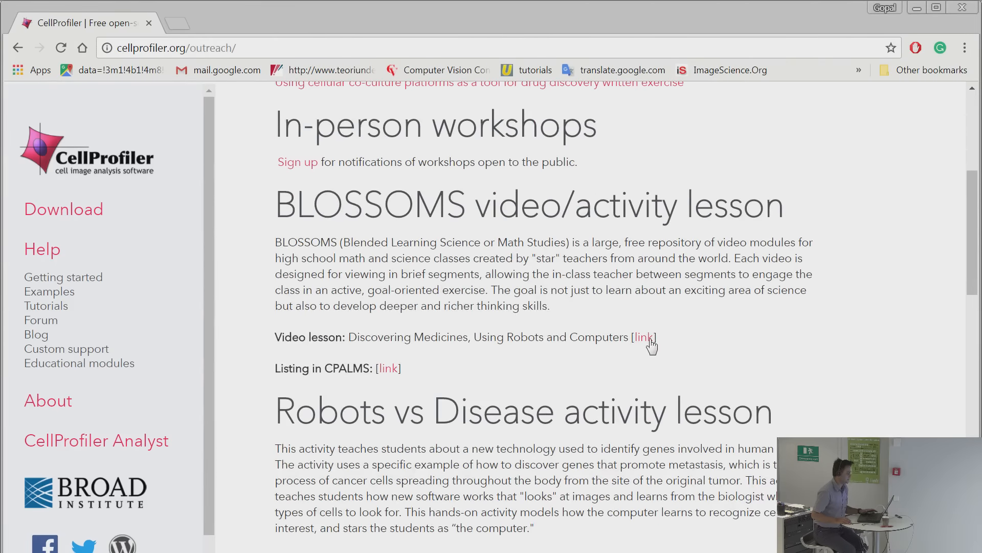
left_click(650, 340)
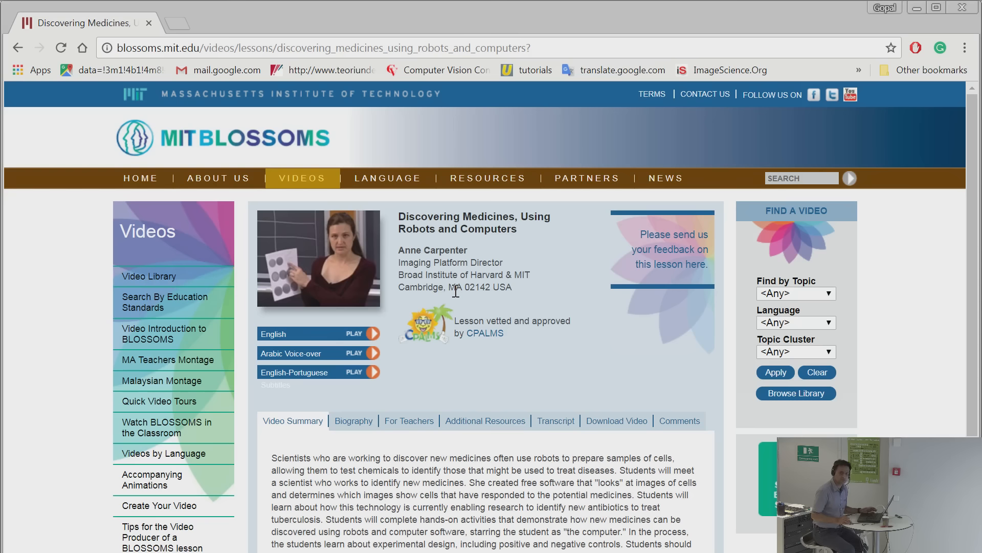
scroll(455, 290, "down", 1)
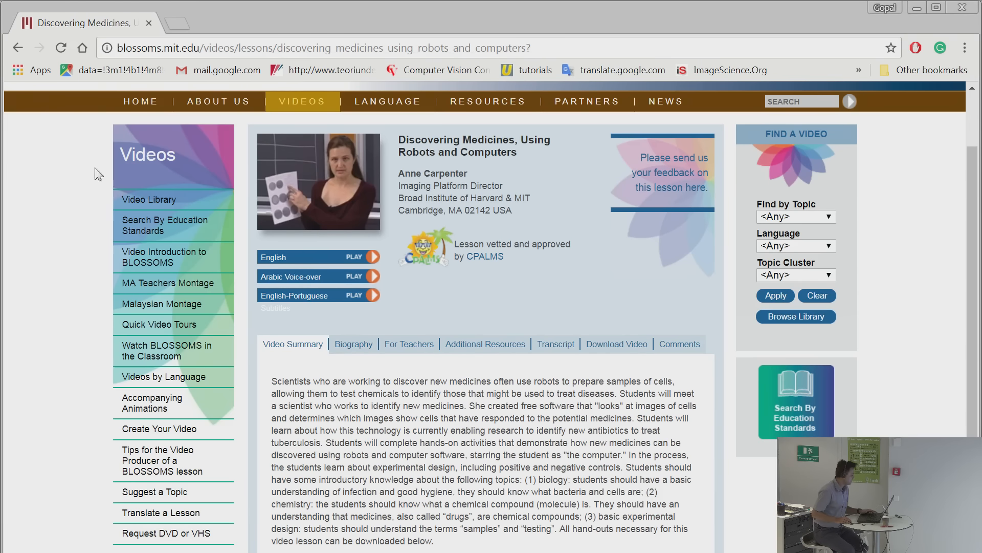
left_click(20, 47)
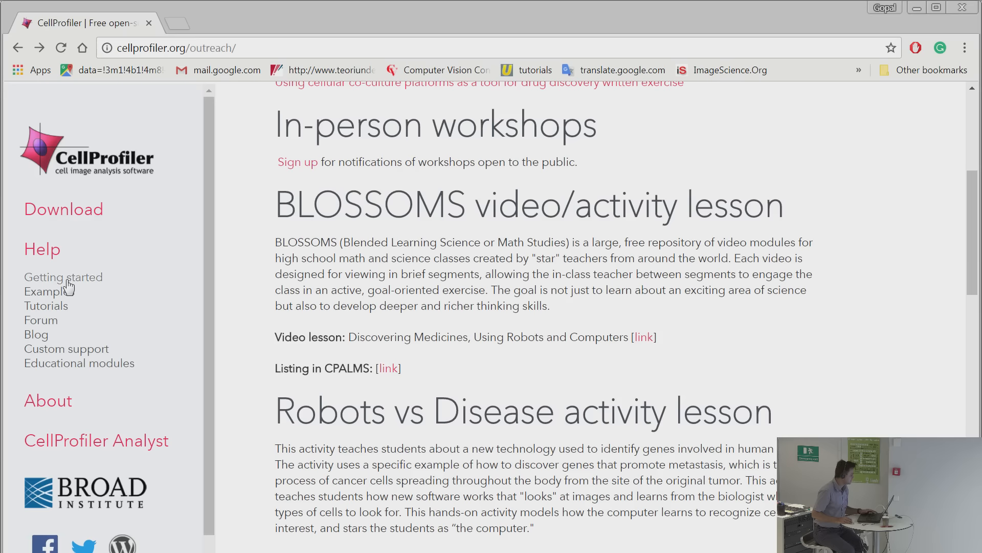
scroll(386, 362, "down", 9)
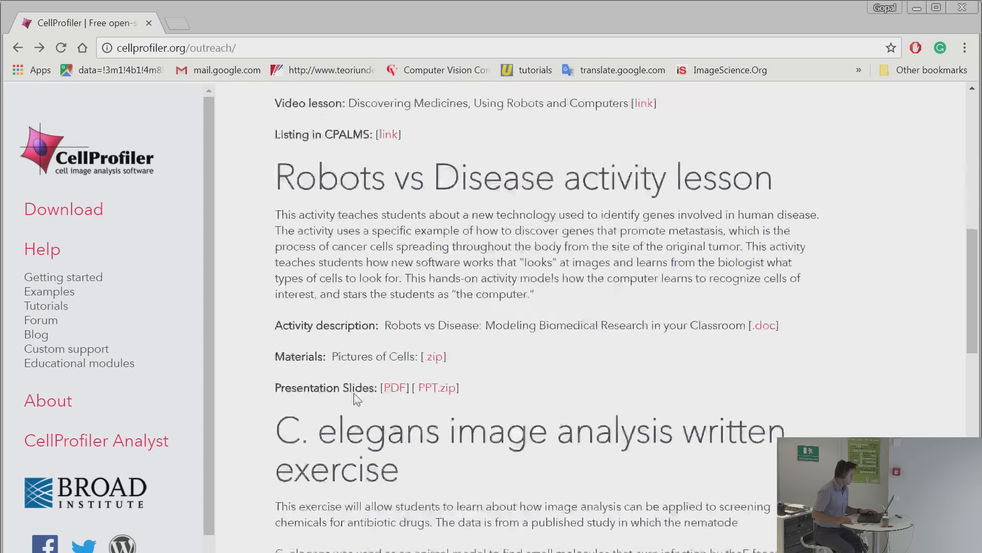
scroll(353, 390, "up", 10)
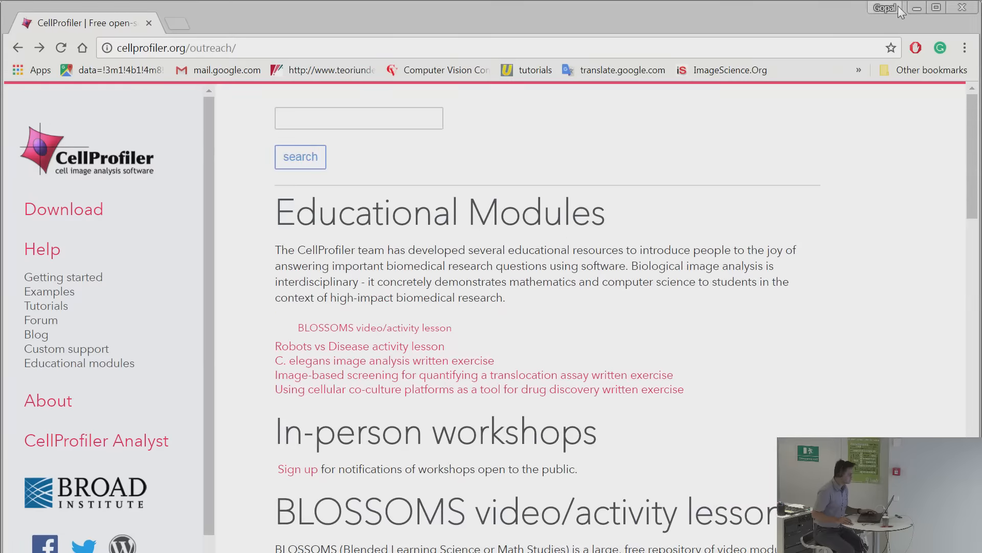
Switch to the CellProfiler application with the ExampleCometAssay project and exit it.
left_click(916, 8)
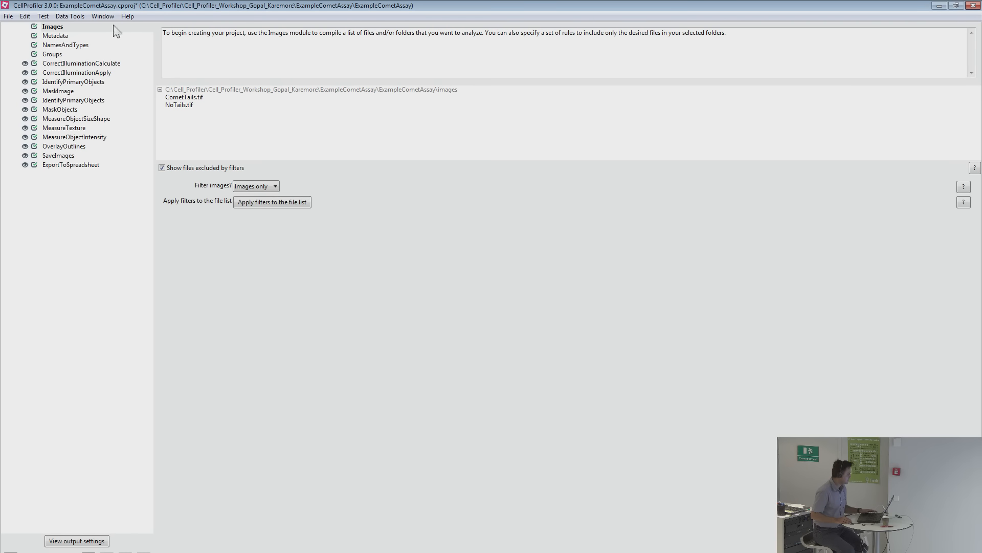
left_click(8, 16)
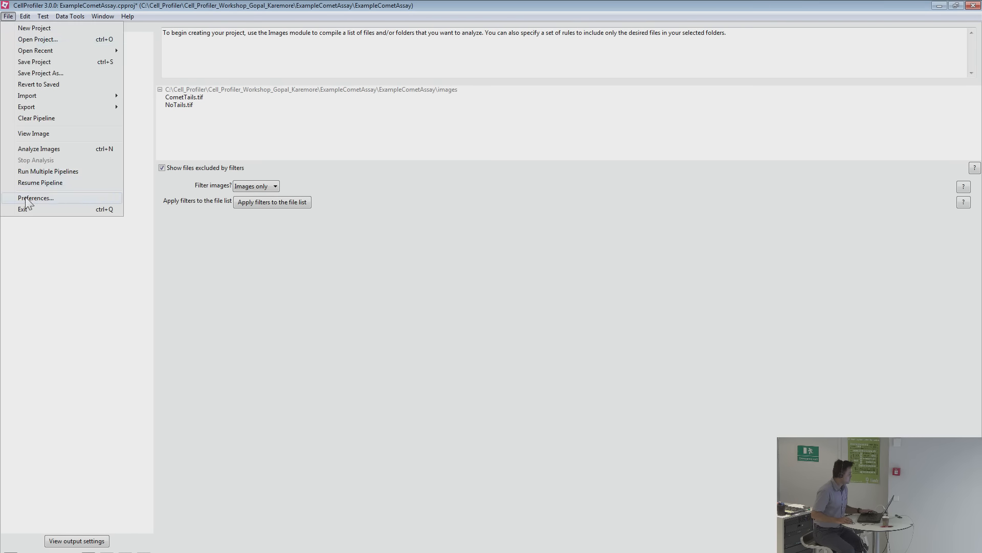
left_click(29, 208)
left_click(552, 313)
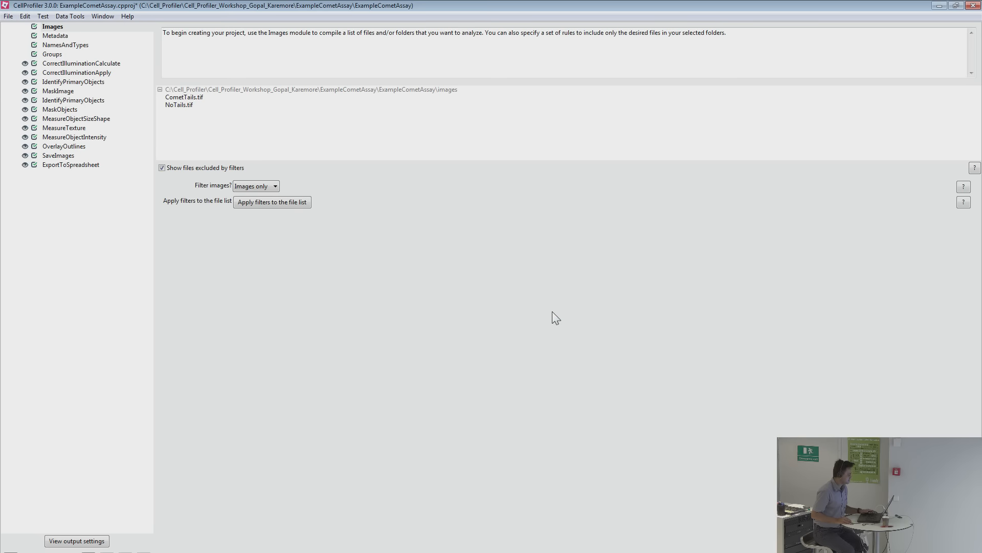
Minimize the open window and launch a new CellProfiler session from its desktop shortcut.
left_click(930, 6)
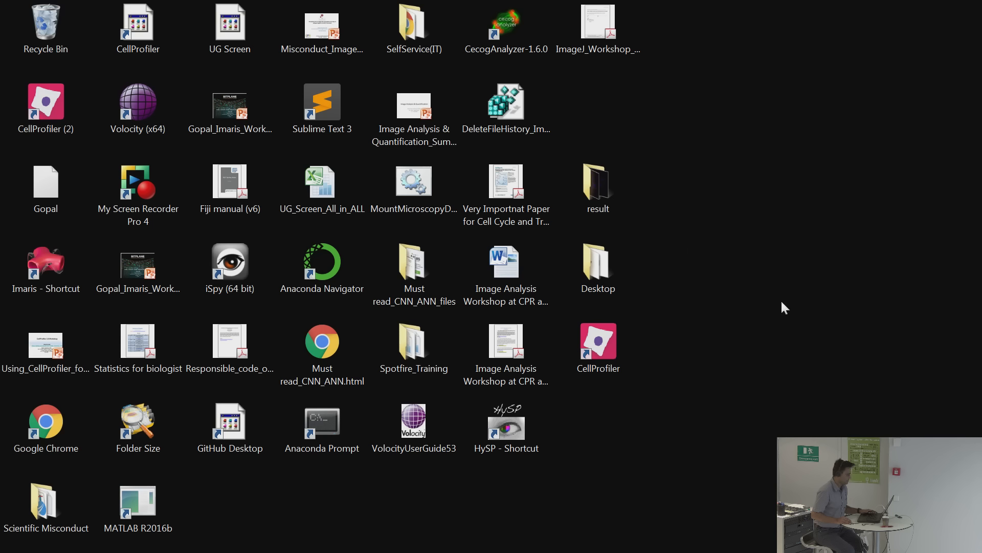
left_click_drag(649, 322, 598, 388)
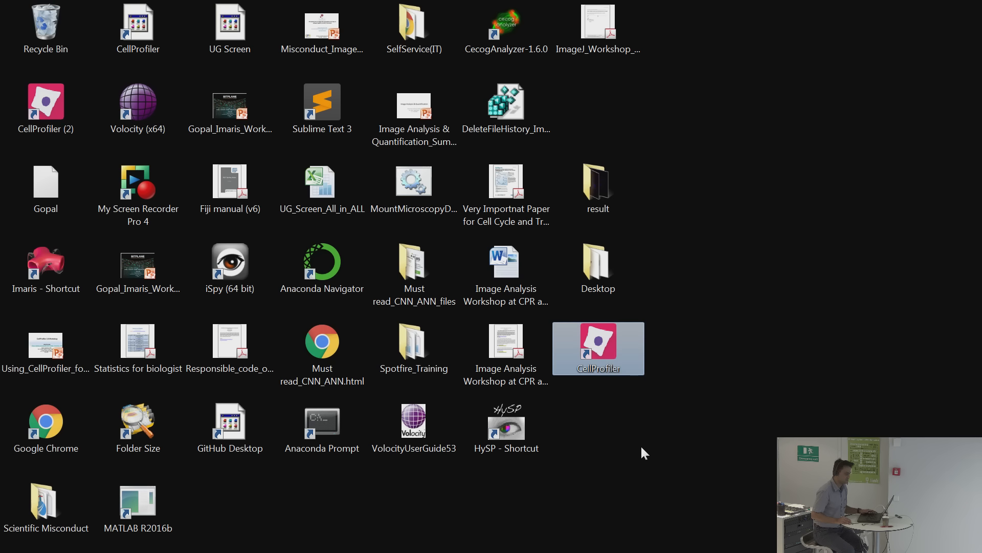
left_click(640, 447)
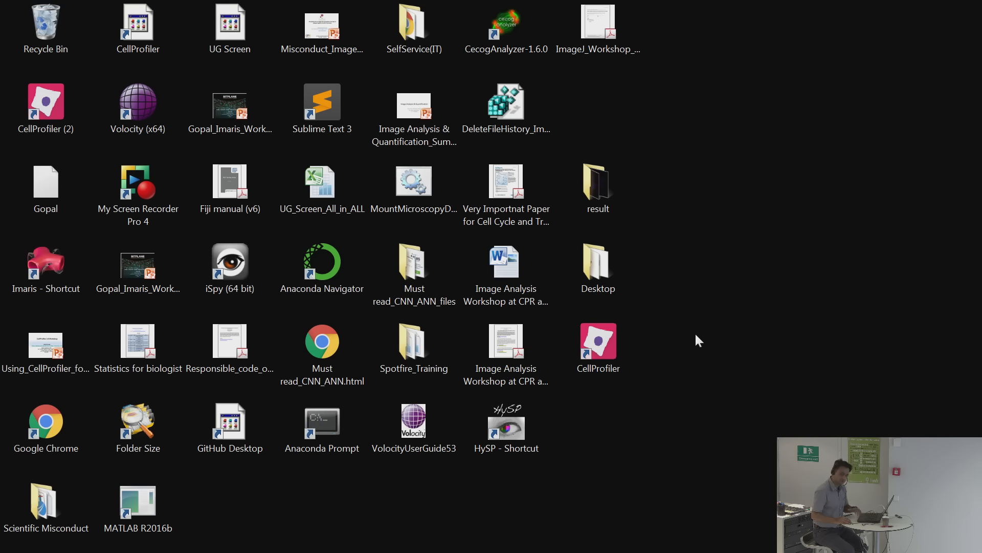
left_click(616, 351)
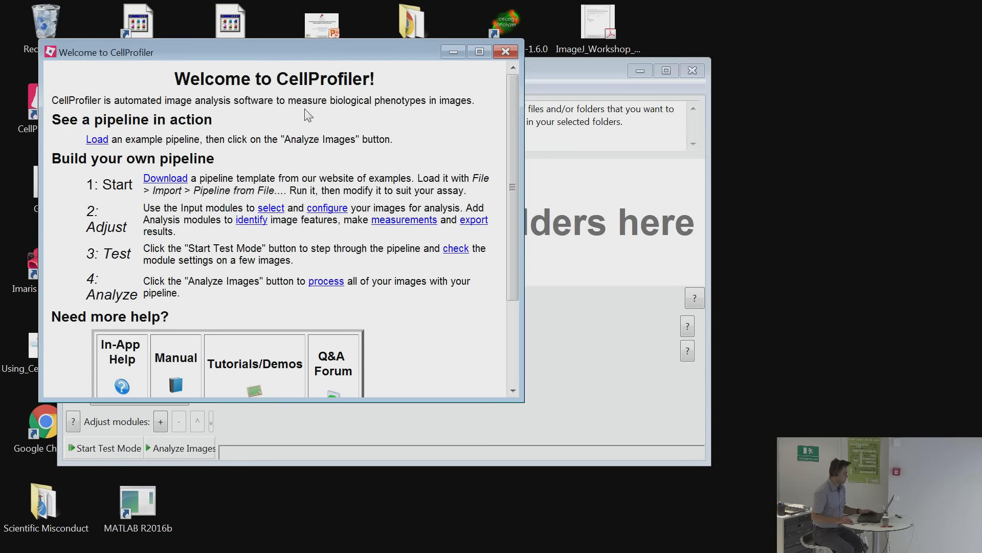
View the Welcome to CellProfiler window at full size, close it, and maximize the main CellProfiler window.
left_click_drag(325, 52, 705, 146)
left_click_drag(509, 73, 591, 232)
left_click_drag(351, 114, 310, 49)
left_click(378, 47)
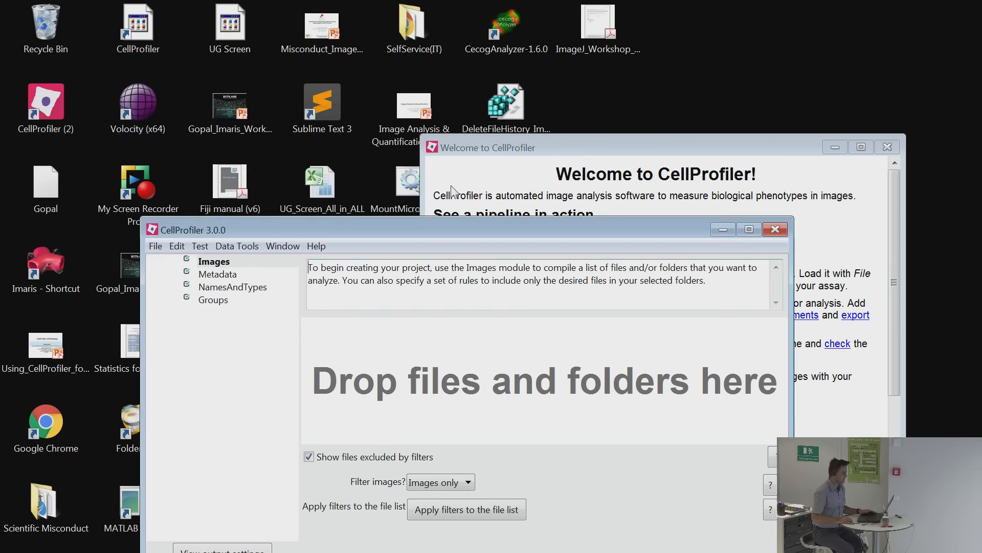
left_click_drag(475, 222, 377, 205)
left_click_drag(535, 155, 329, 117)
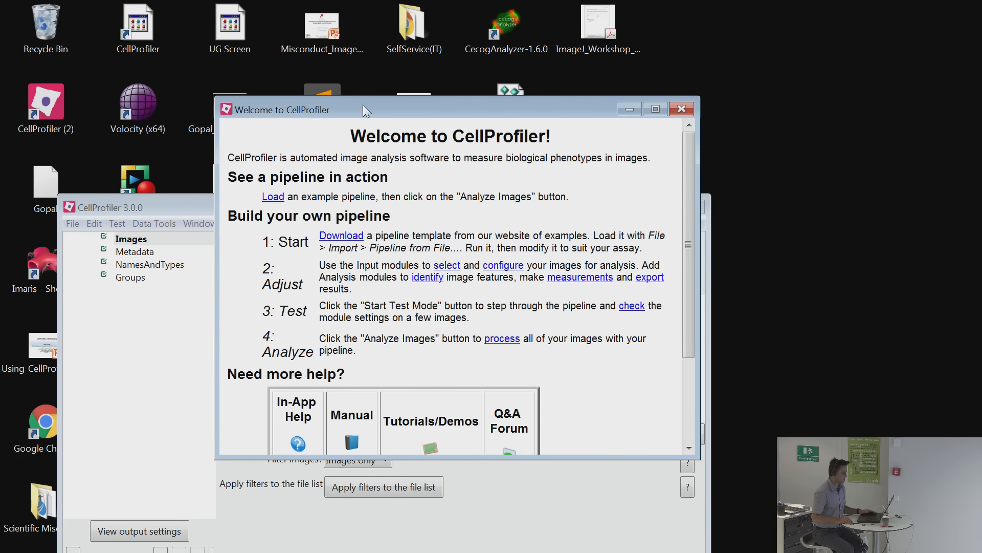
left_click(656, 110)
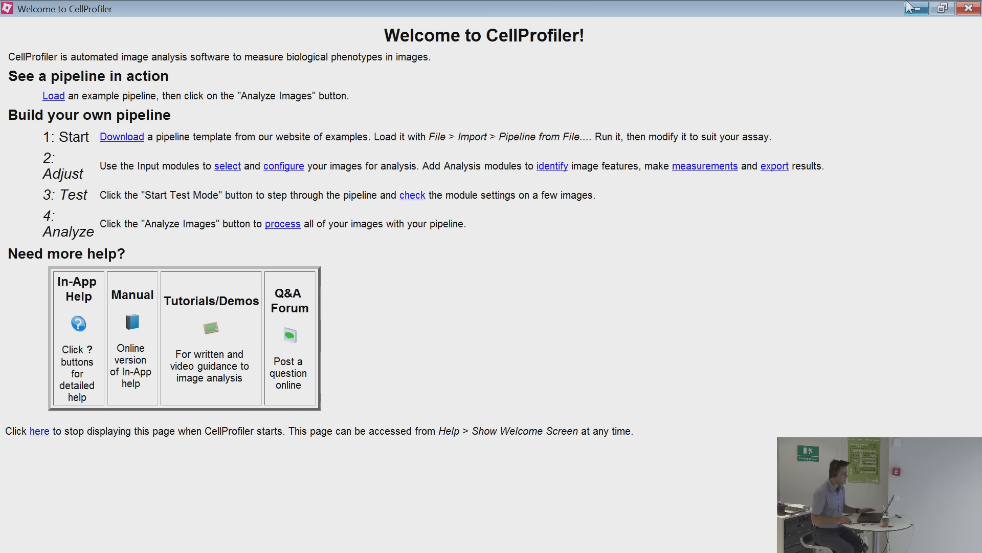
left_click(969, 9)
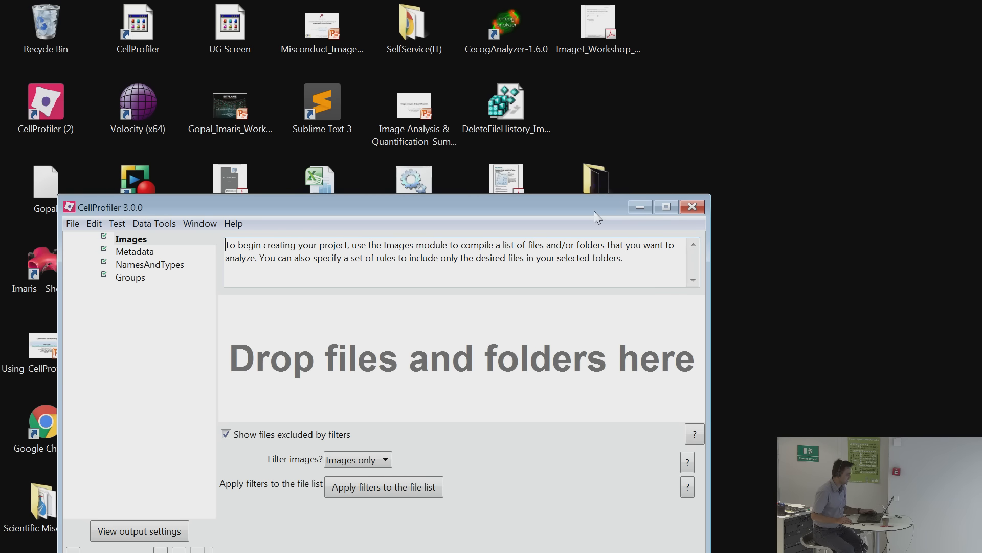
left_click_drag(594, 210, 682, 147)
double_click(684, 146)
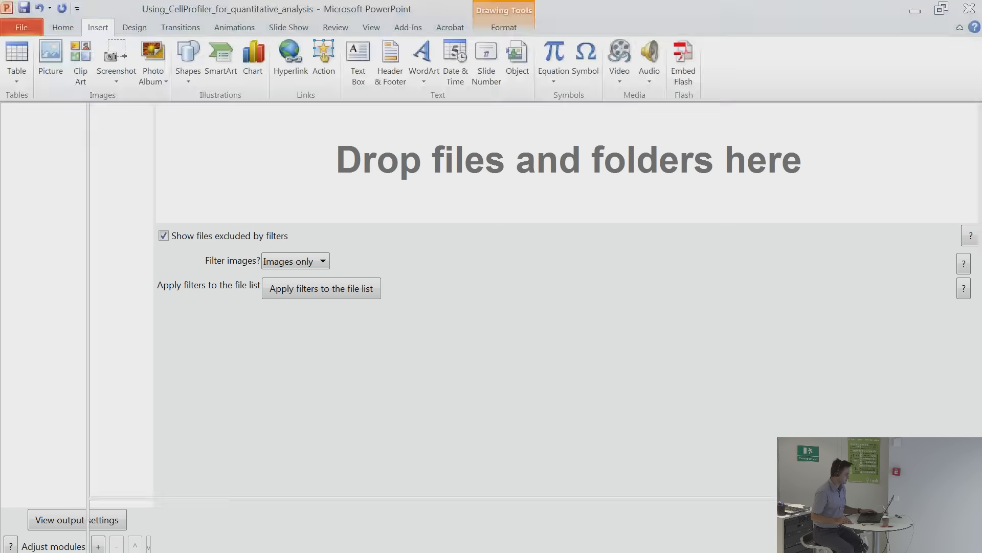
Switch to the Using_CellProfiler_for_quantitative_analysis presentation in PowerPoint and start the slide show from the Disclaimer slide.
key("alt+Tab")
left_click(54, 187)
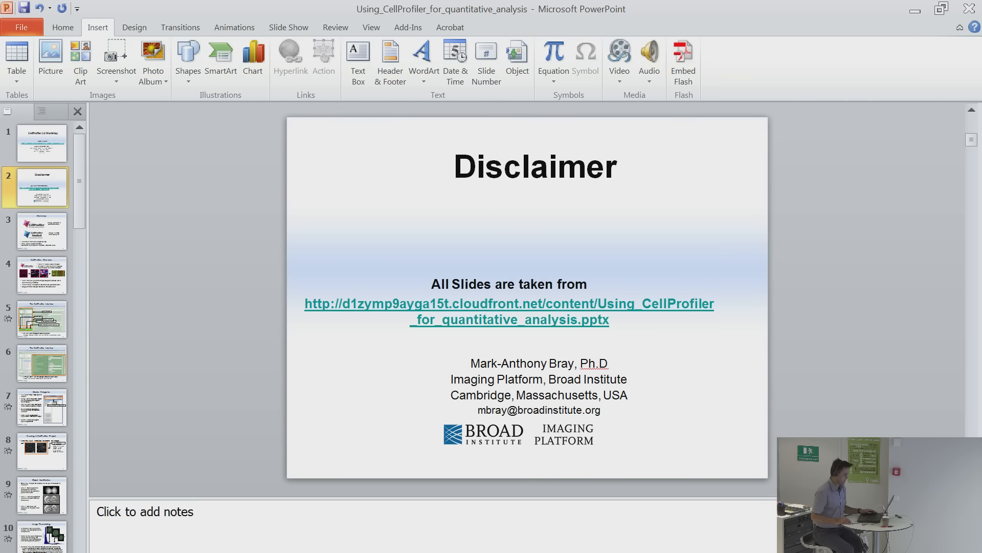
key("shift+F5")
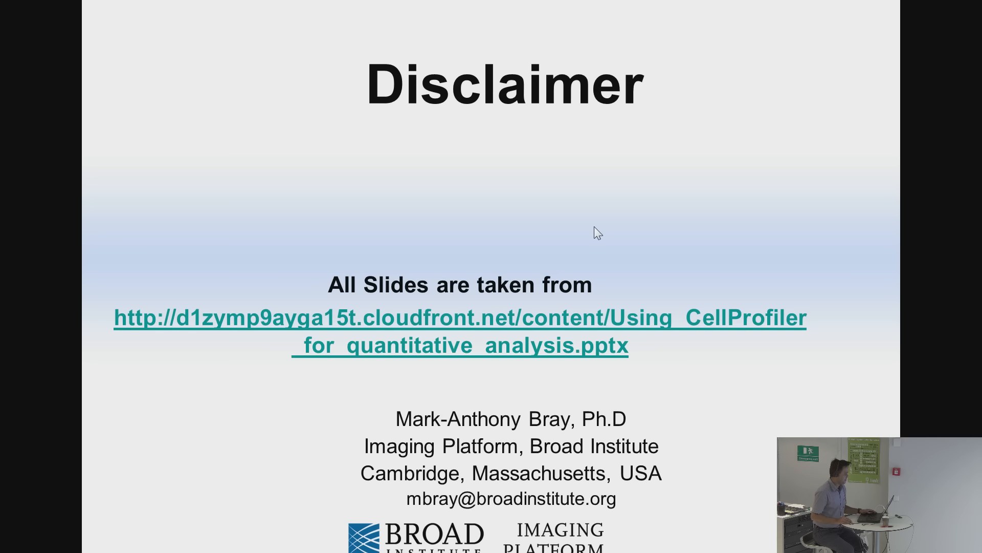
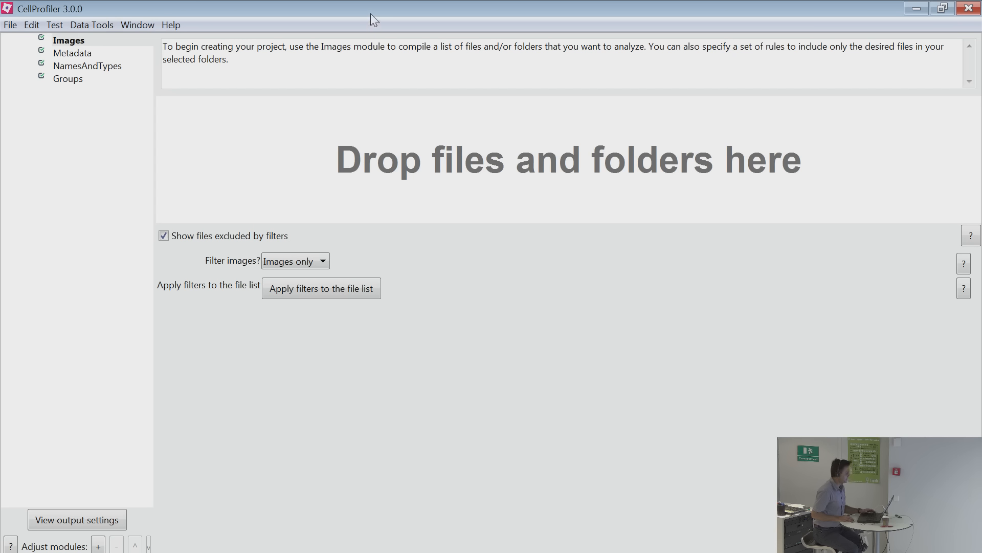
Switch to File Explorer, go up to the workshop folder, and open the Plate_1 folder inside ScanR_Like_1.
key("alt+Tab")
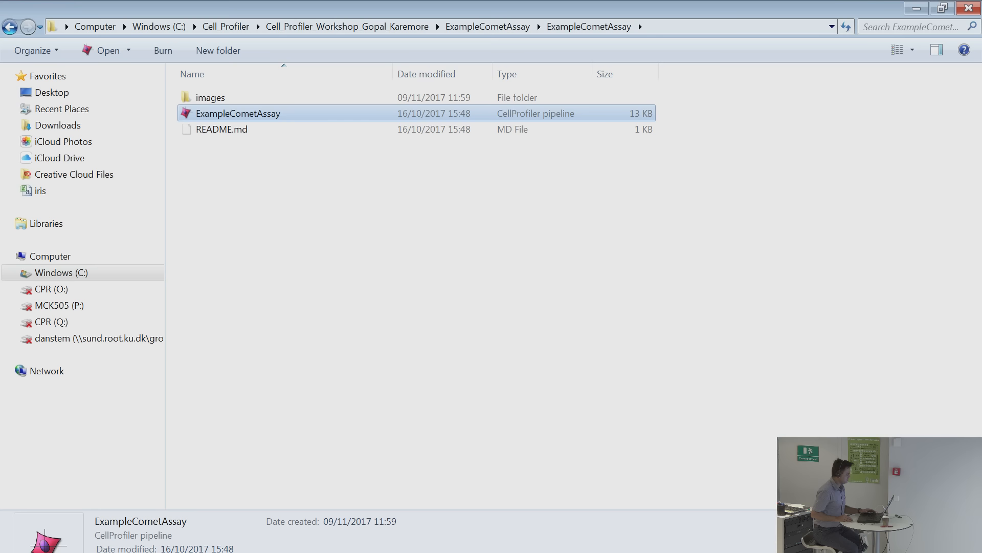
left_click(399, 298)
left_click(393, 28)
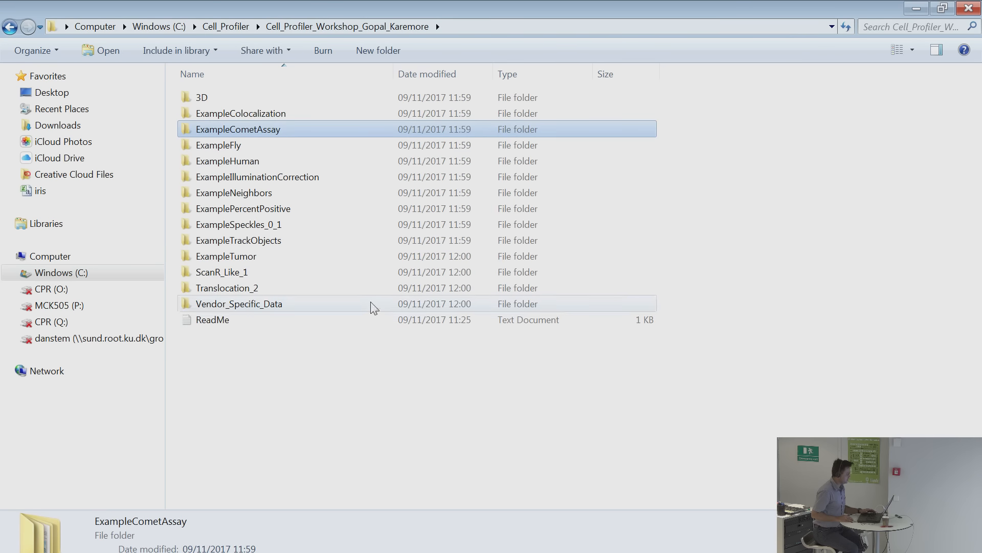
left_click(374, 348)
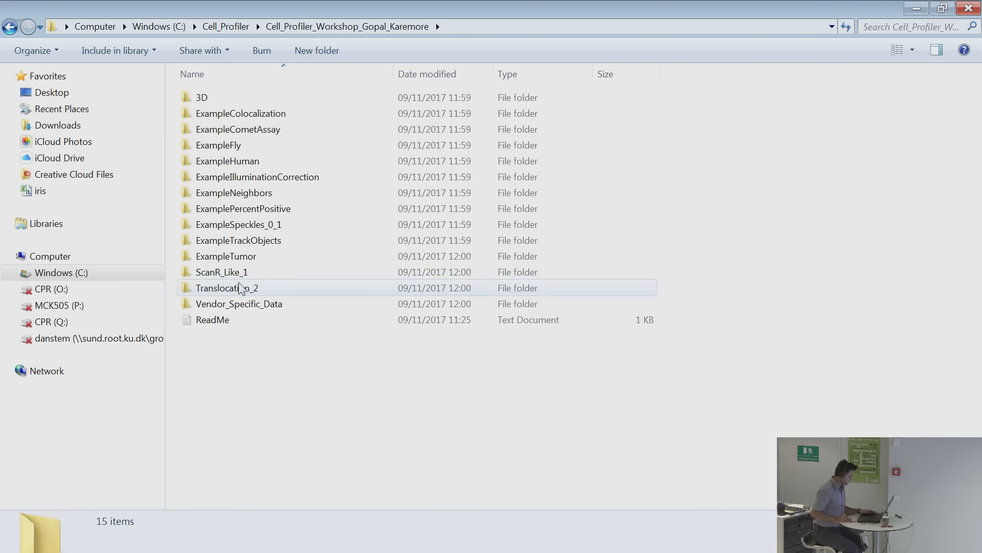
double_click(225, 272)
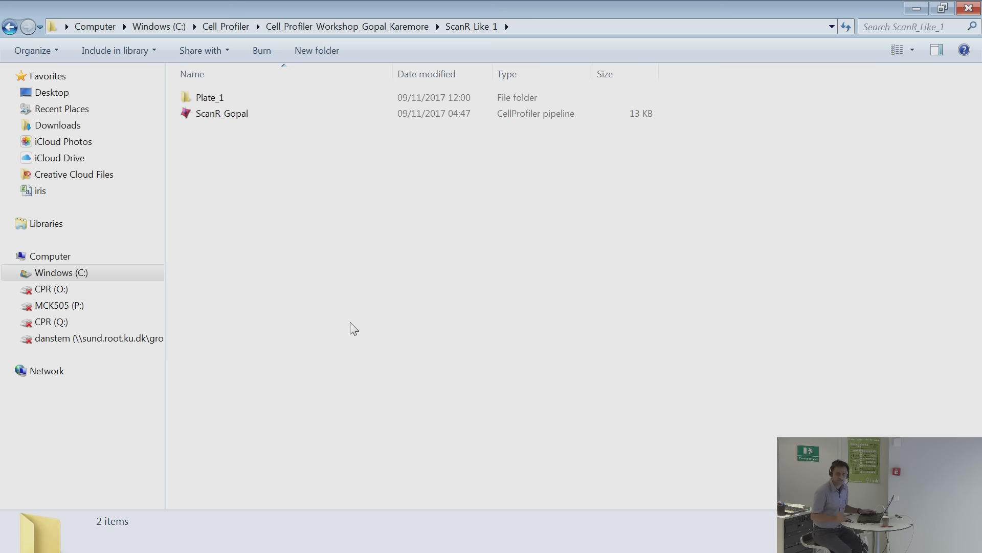
double_click(190, 100)
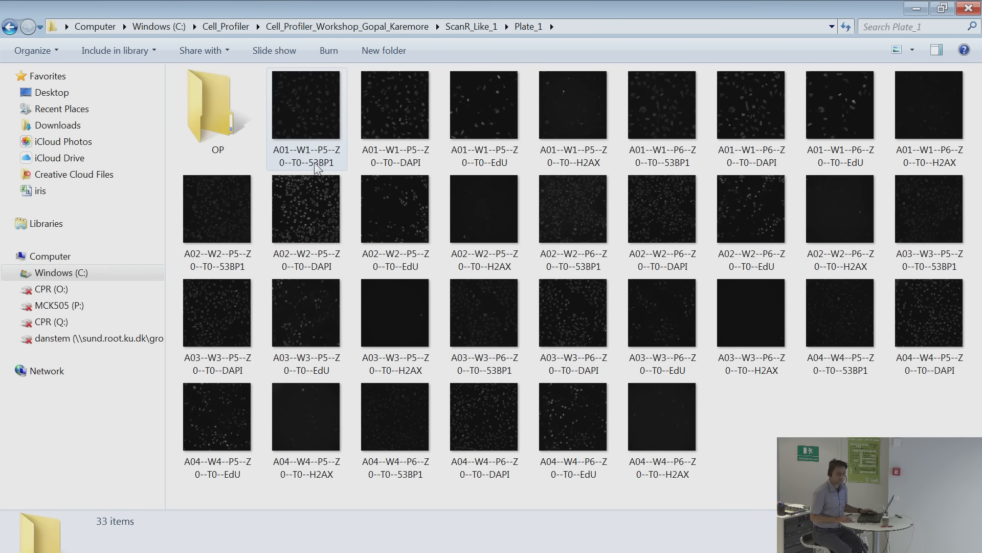
Highlight the four A01--W1--P5 channel images (53BP1, DAPI, EdU and H2AX) in Plate_1, then clear the selection.
left_click(312, 186)
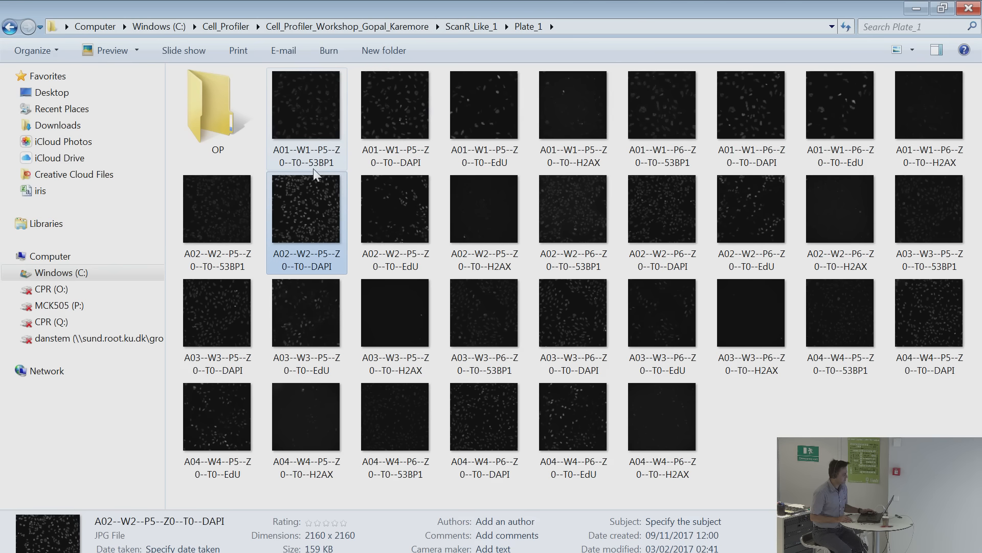
left_click(314, 167)
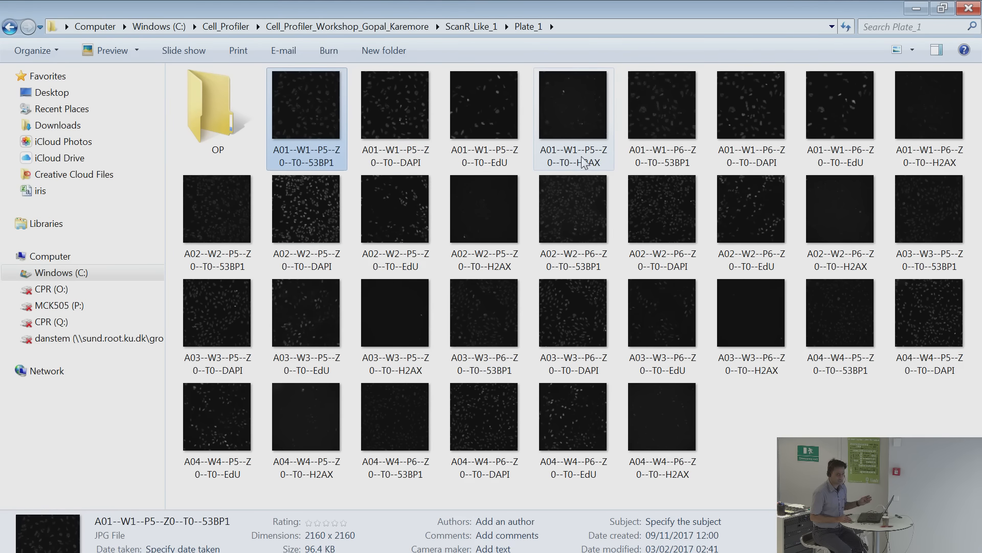
left_click_drag(261, 137, 573, 173)
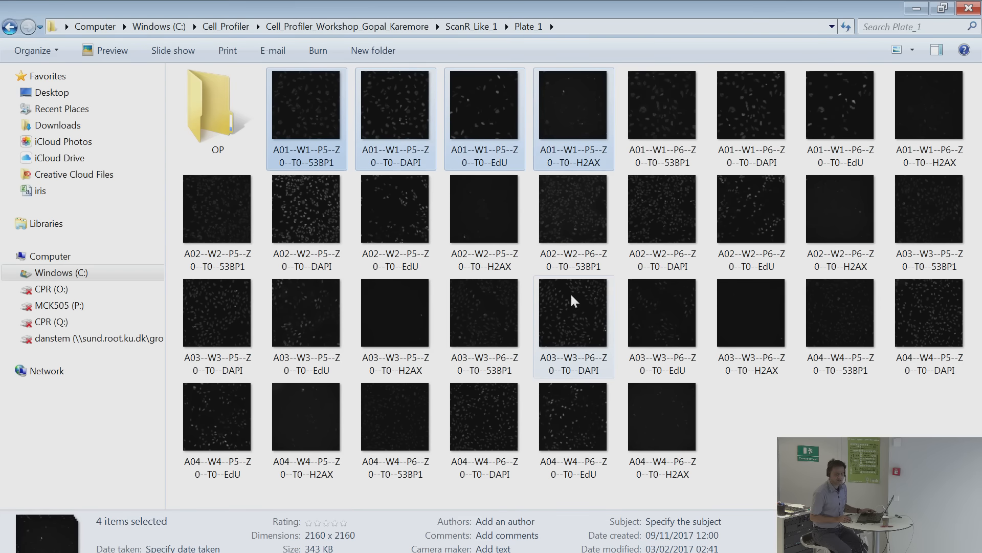
left_click(770, 419)
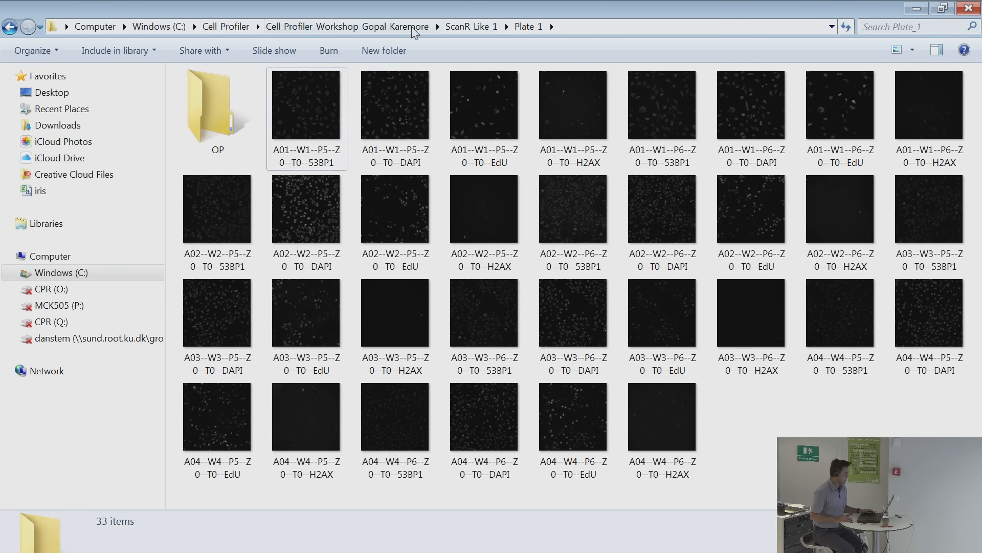
Return to the ScanR_Like_1 folder, display its full path, and switch to CellProfiler.
left_click(457, 28)
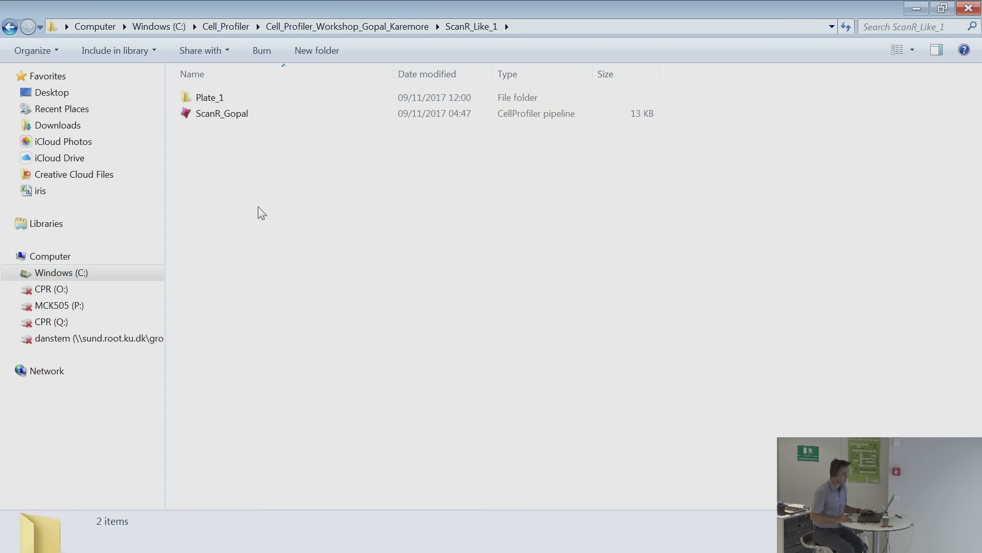
left_click(559, 26)
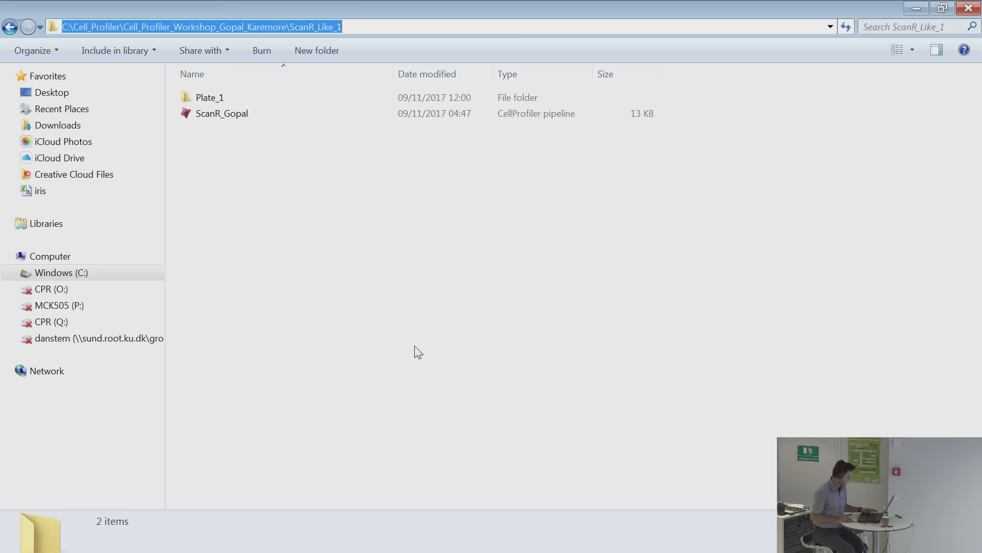
key("alt+Tab")
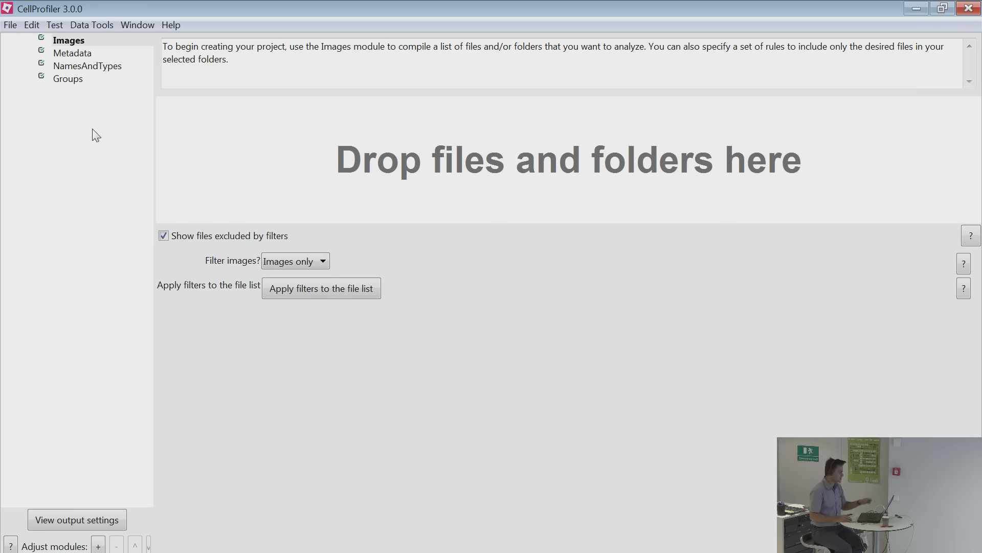
Switch back to File Explorer and preview the A01--W1--P5--Z0--T0--53BP1 image from the Plate_1 folder, then close the preview.
key("alt+Tab")
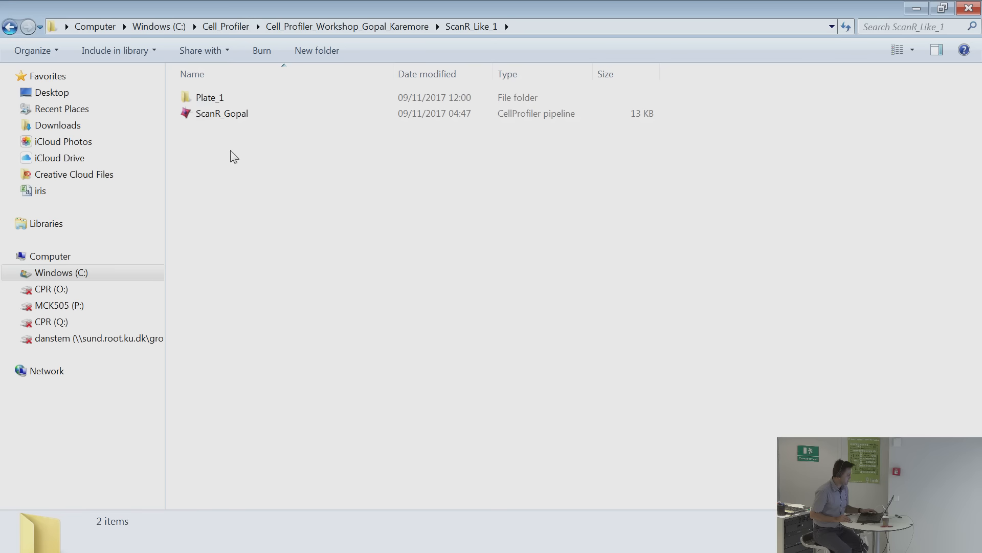
double_click(215, 102)
left_click(285, 109)
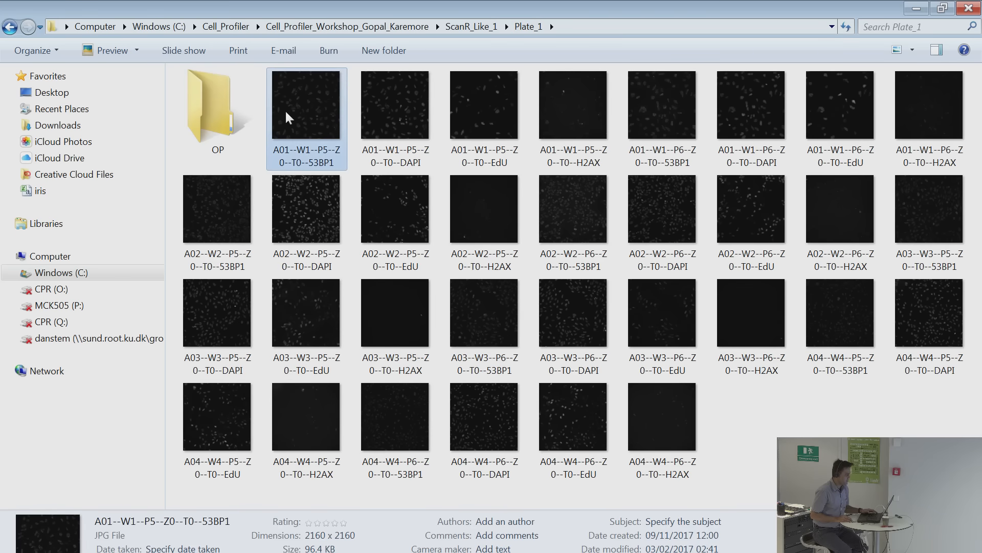
key("space")
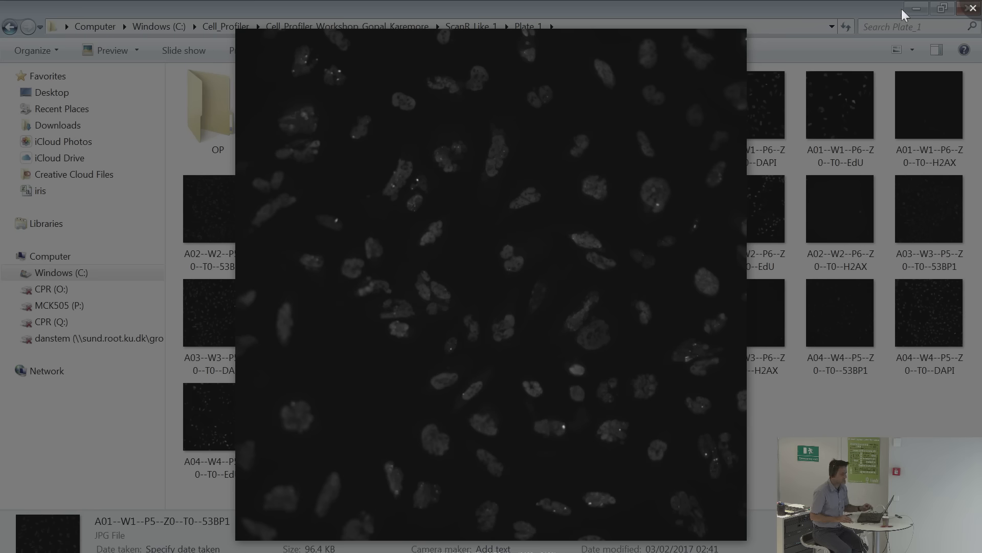
key("space")
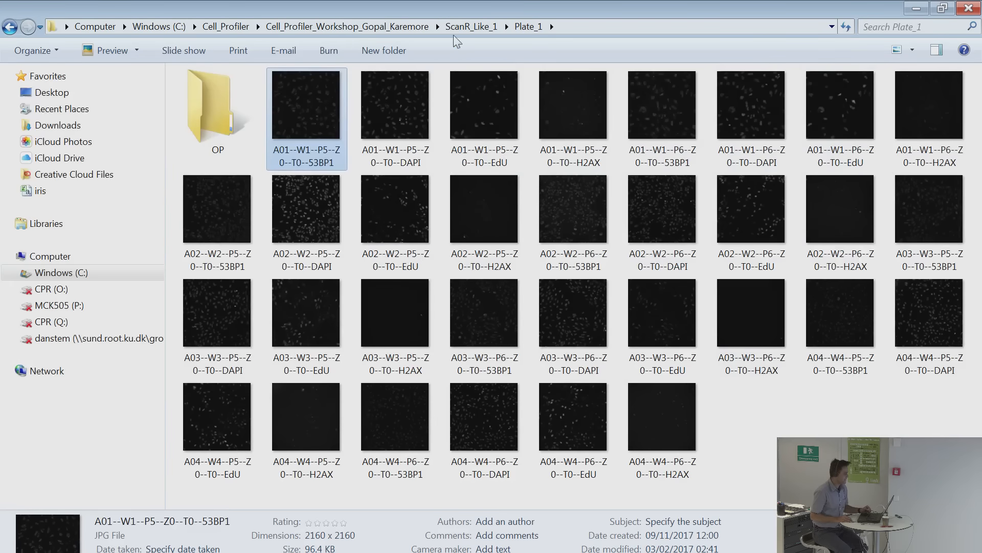
Add the Plate_1 folder from ScanR_Like_1 to the file list of CellProfiler's Images module and maximize the CellProfiler window.
left_click(471, 27)
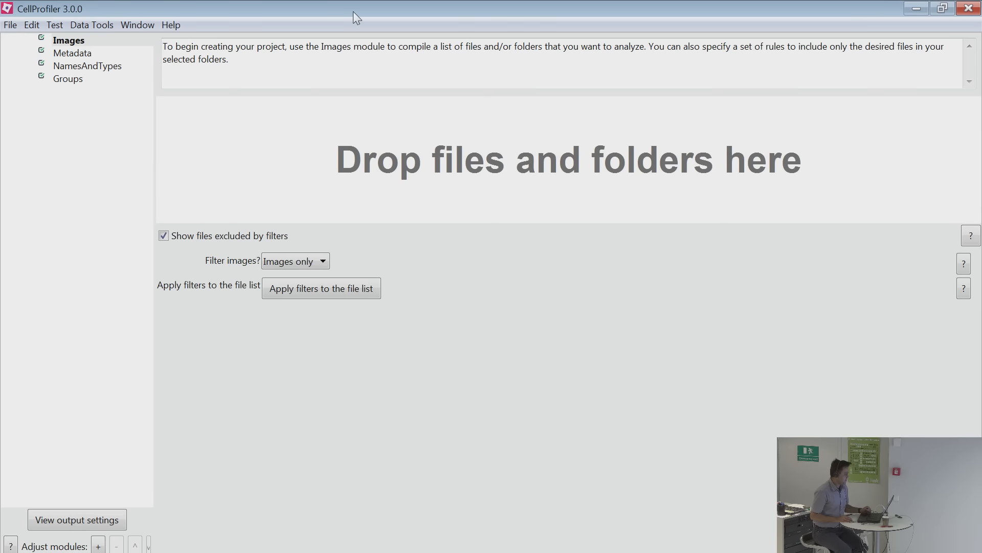
left_click_drag(353, 11, 522, 148)
left_click(200, 98)
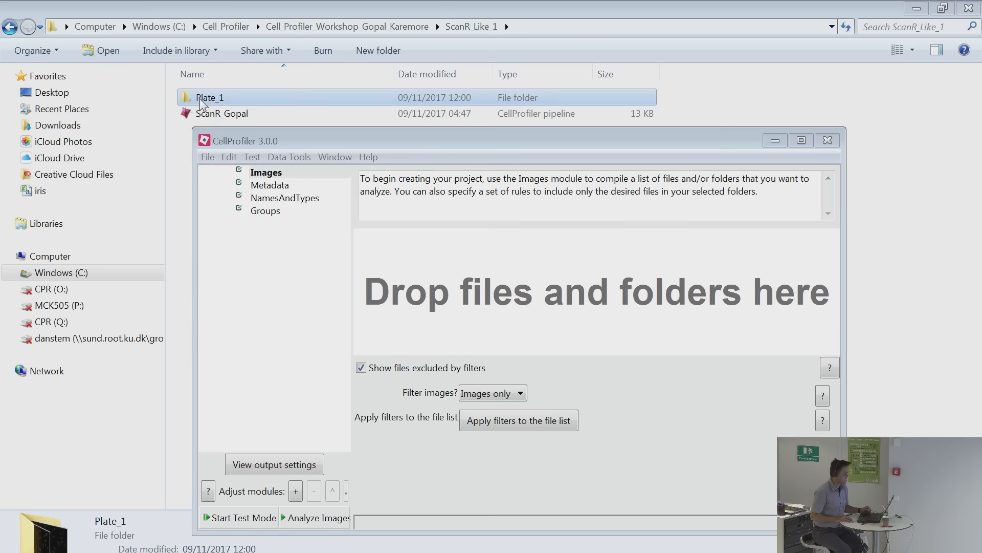
left_click_drag(199, 98, 542, 307)
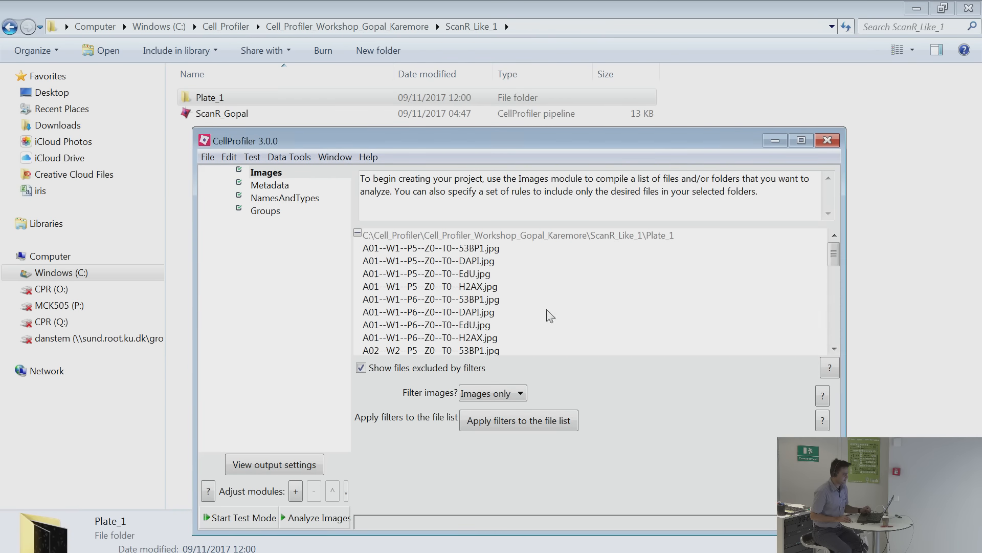
double_click(546, 140)
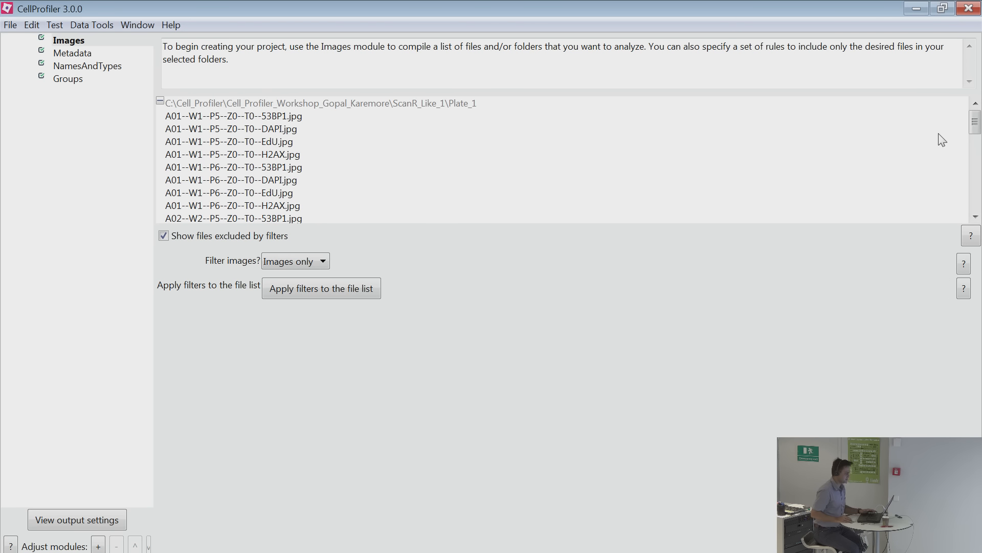
Check the end of the Images module's file list for non-image files, highlighting Thumbs.db under Plate_1.
left_click_drag(975, 121, 975, 215)
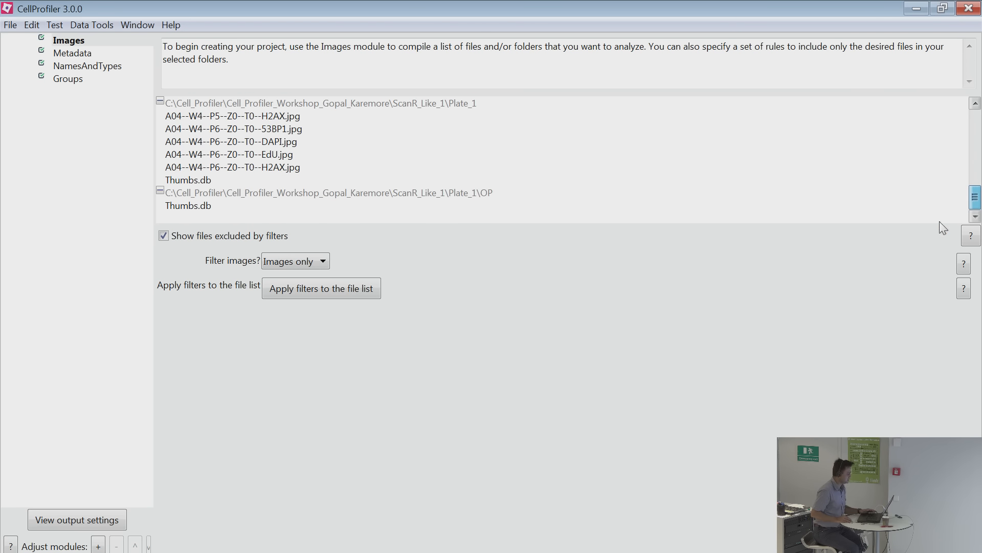
left_click(189, 181)
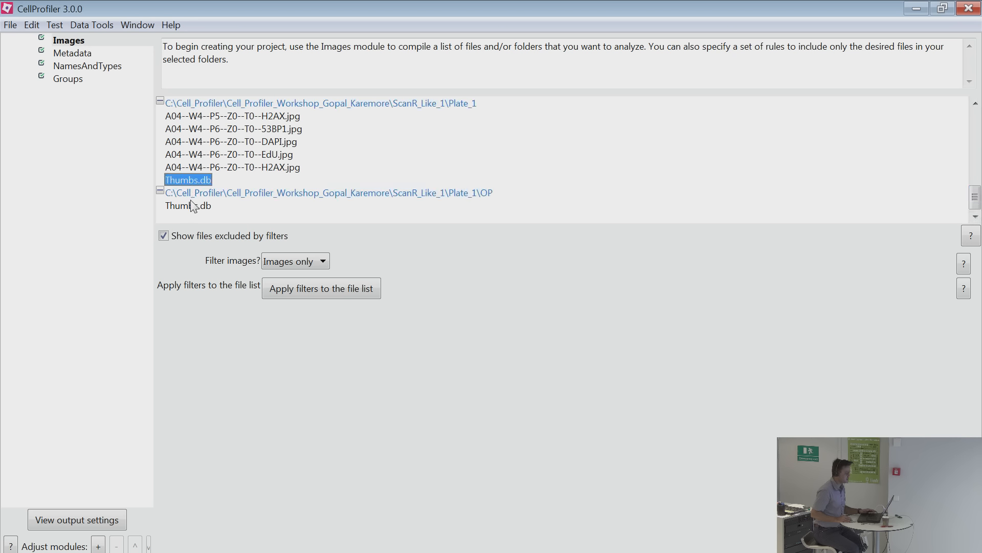
left_click(208, 333)
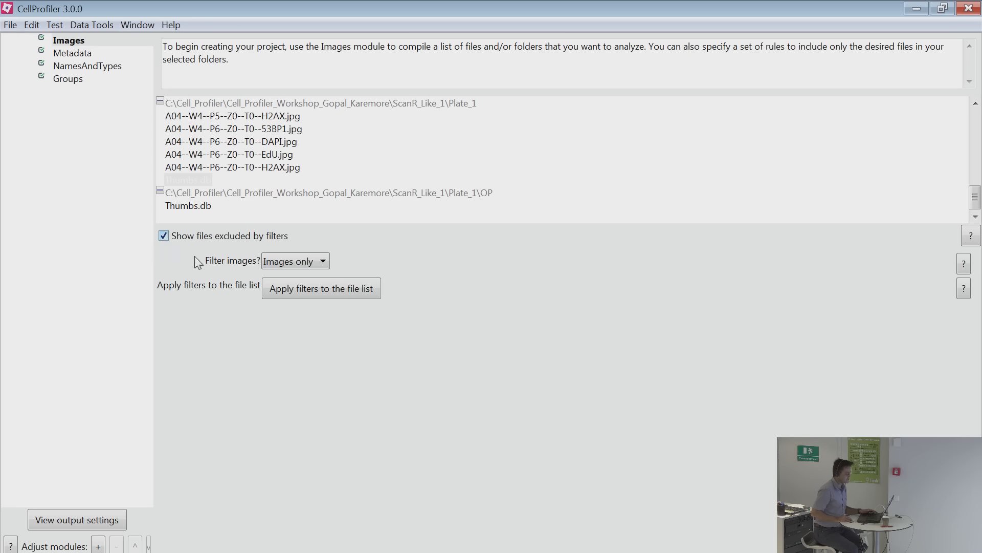
Review the image filter choices in the Images module and keep Images only selected.
left_click(289, 262)
left_click(297, 286)
left_click(294, 265)
left_click(280, 288)
Turn on metadata extraction in the Metadata module and review its extraction methods, keeping Extract from file/folder names.
left_click(75, 55)
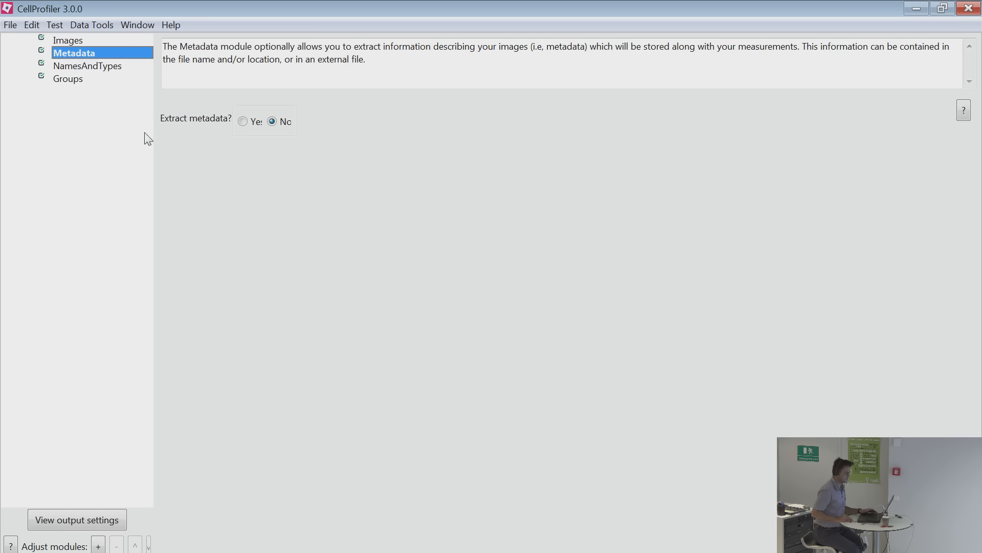
left_click(243, 191)
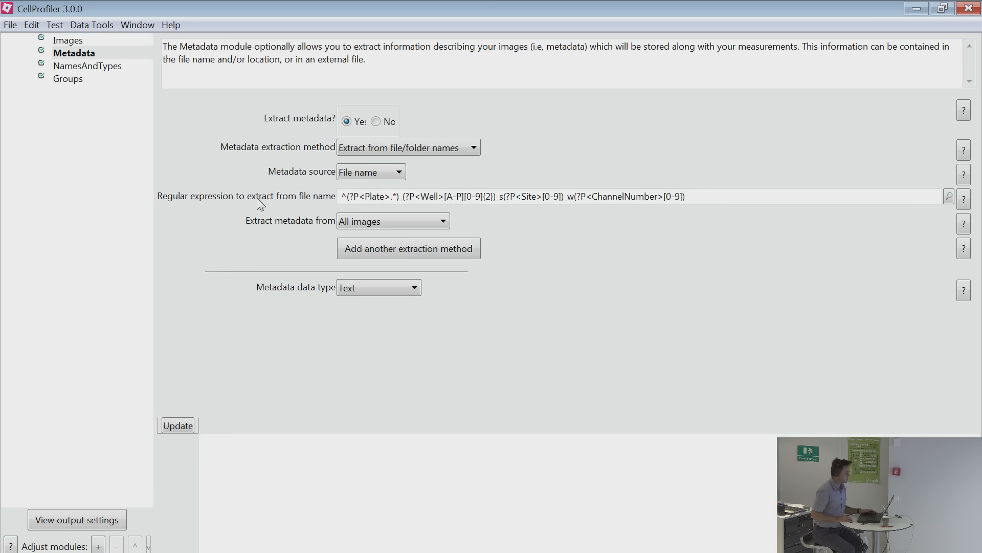
left_click(406, 148)
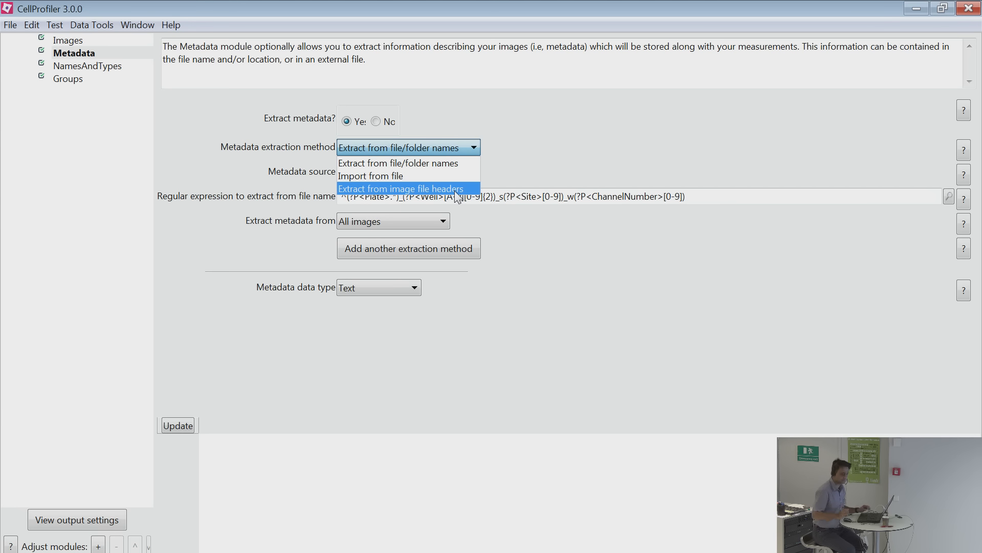
left_click(587, 300)
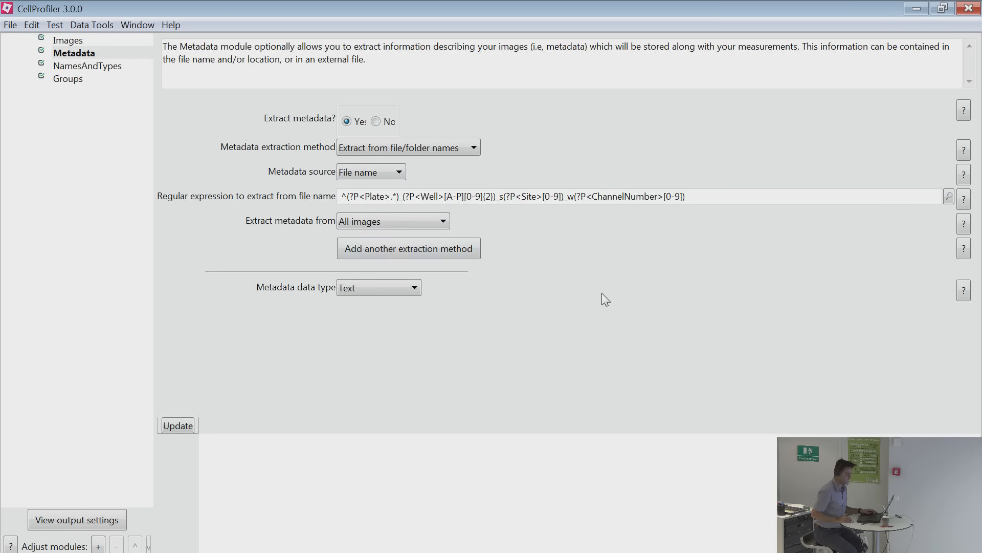
left_click(85, 70)
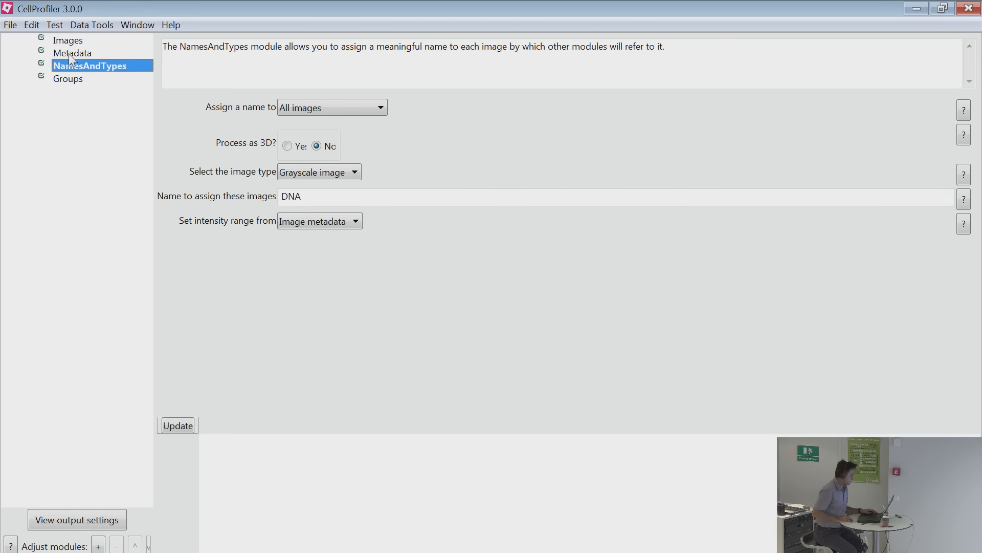
left_click(69, 53)
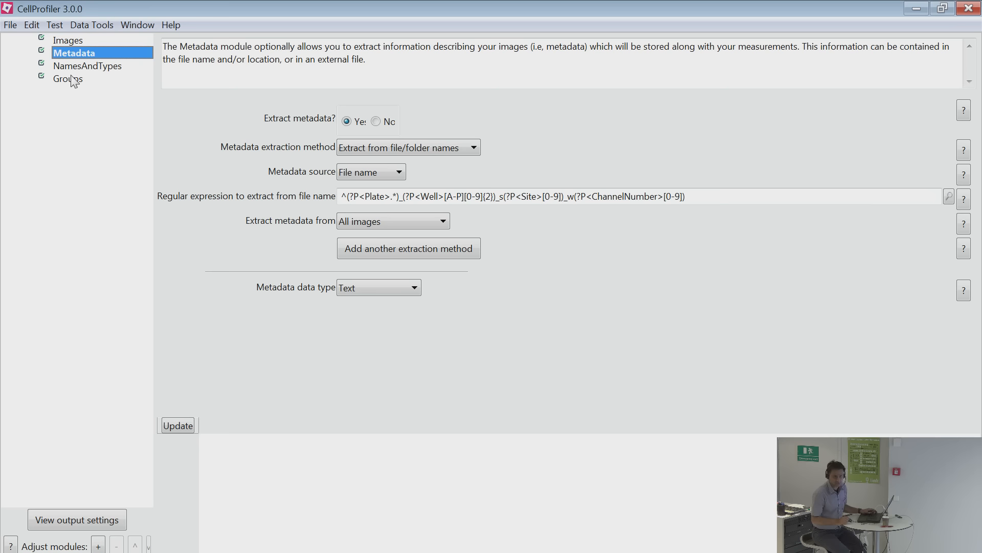
key("super")
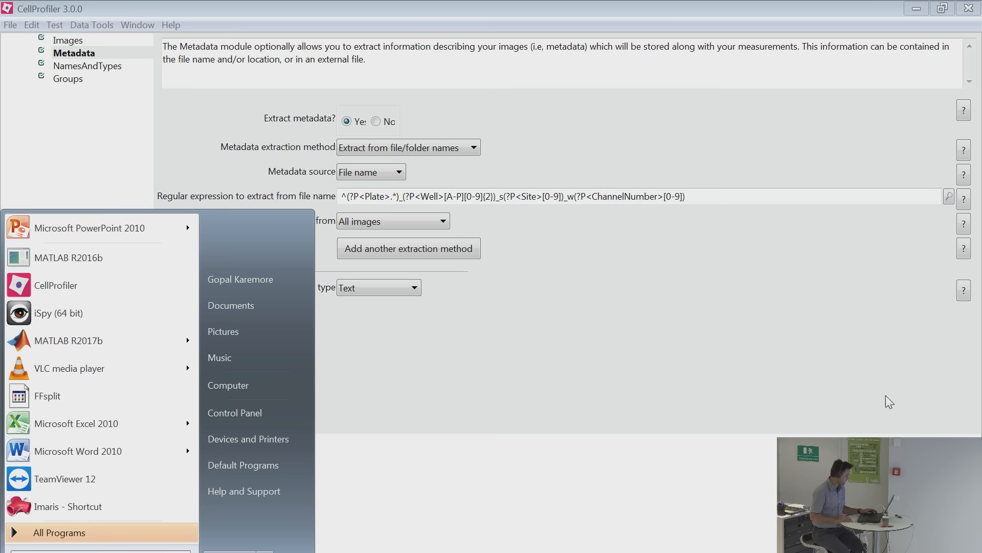
type("n")
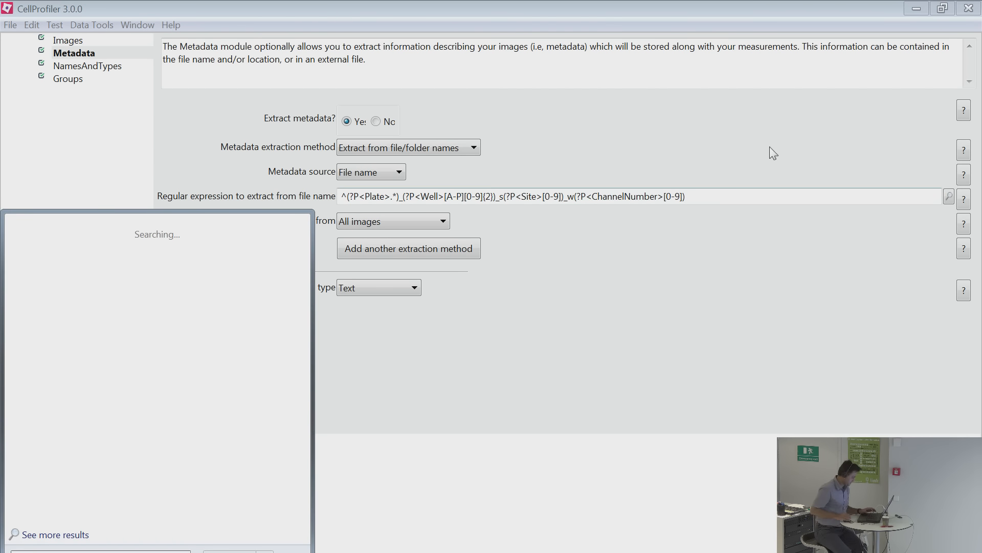
left_click(456, 432)
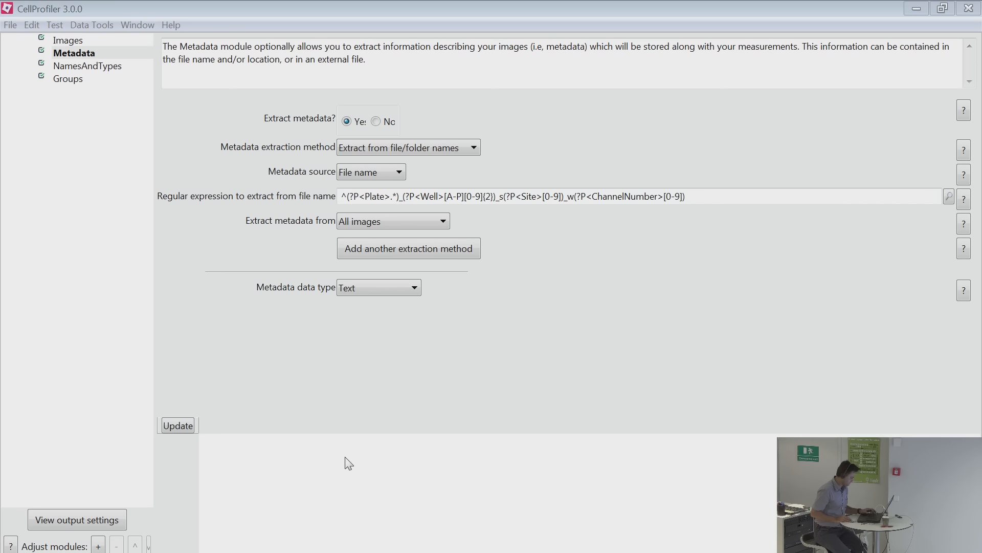
left_click(354, 552)
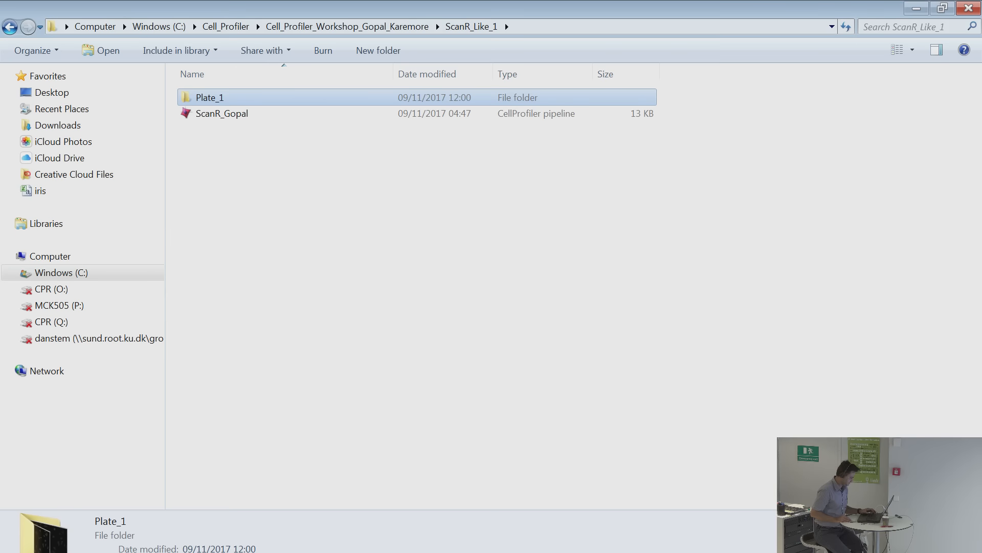
left_click(354, 552)
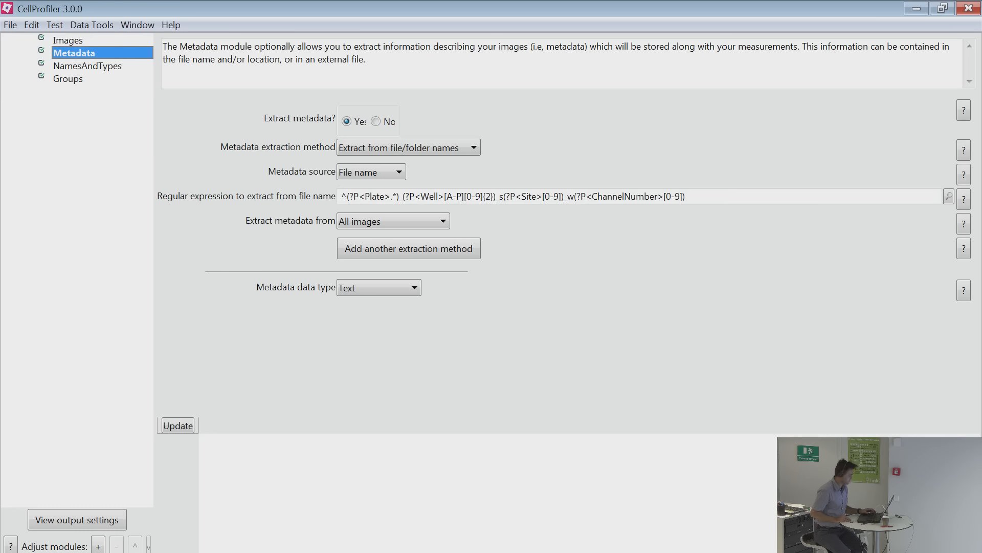
left_click(354, 552)
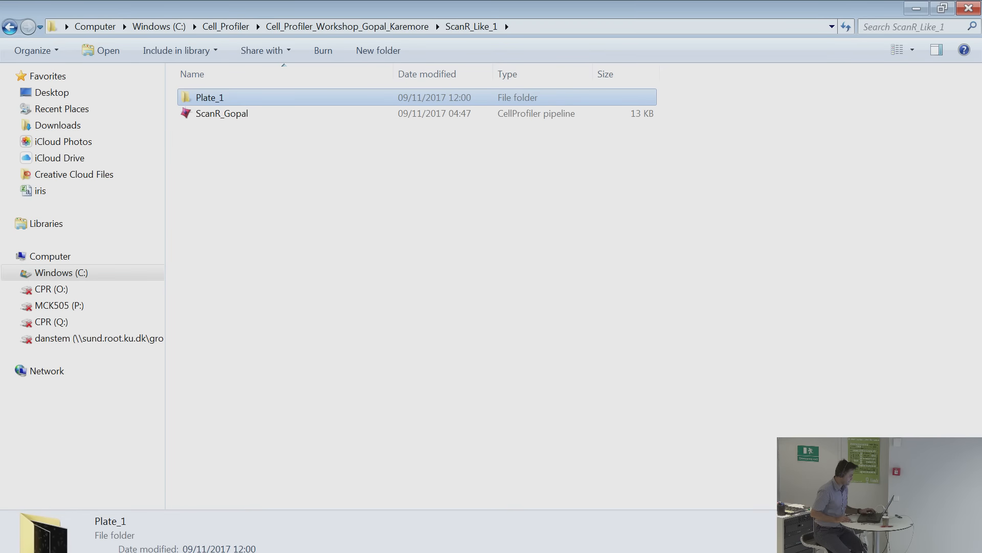
left_click(377, 480)
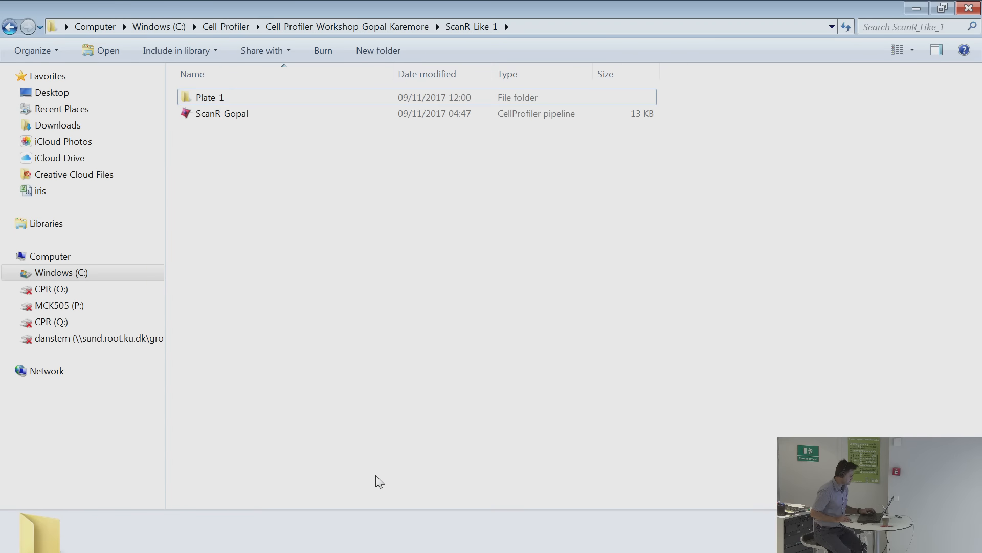
Minimize the open windows to reach the desktop and open the Mitosis (26MB, 5D stack) sample image in Fiji.
left_click(917, 9)
left_click(915, 9)
left_click(916, 8)
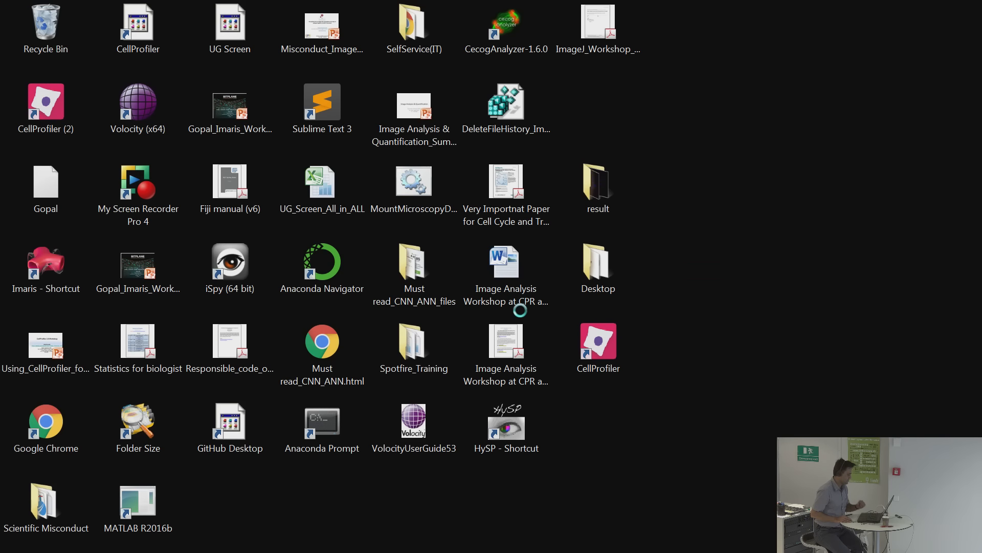
left_click(640, 265)
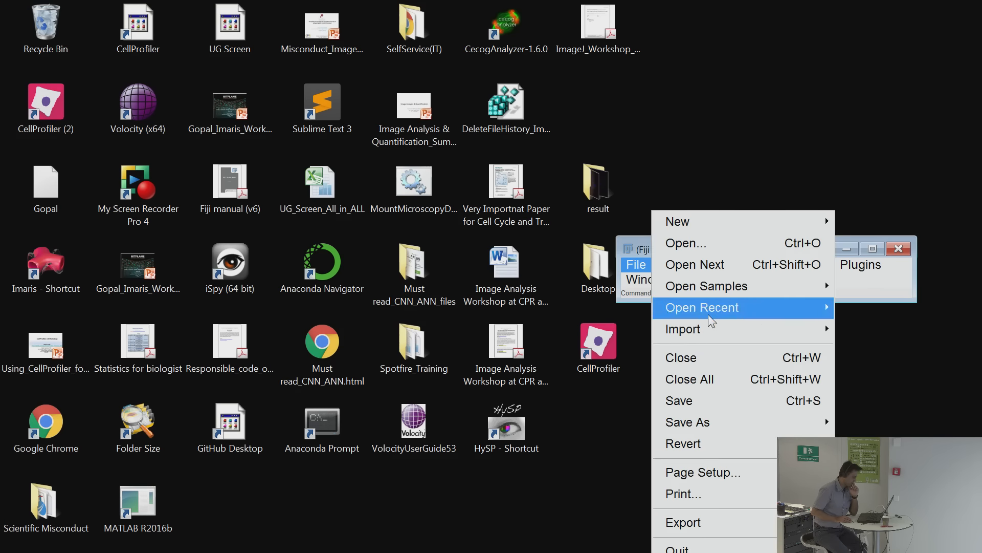
mouse_move(717, 286)
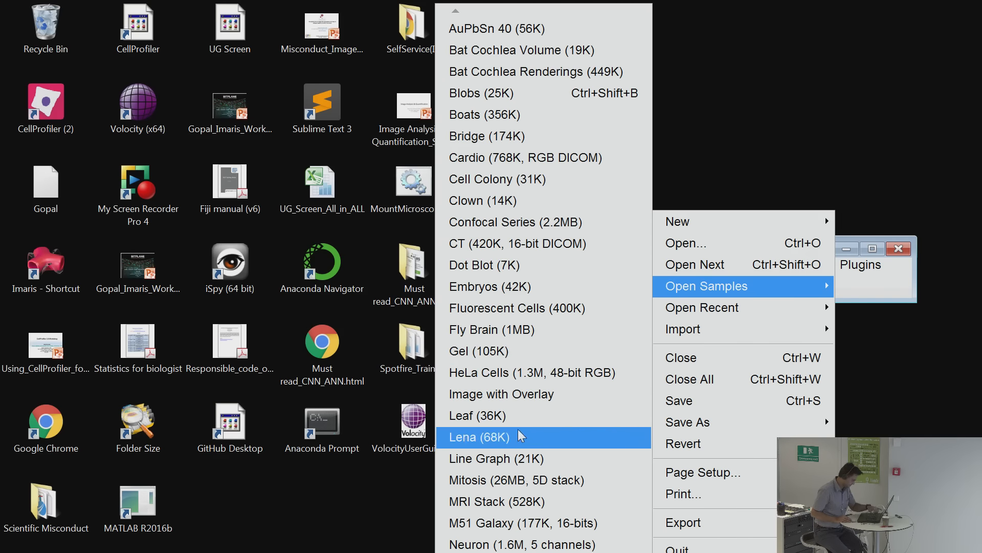
left_click(518, 498)
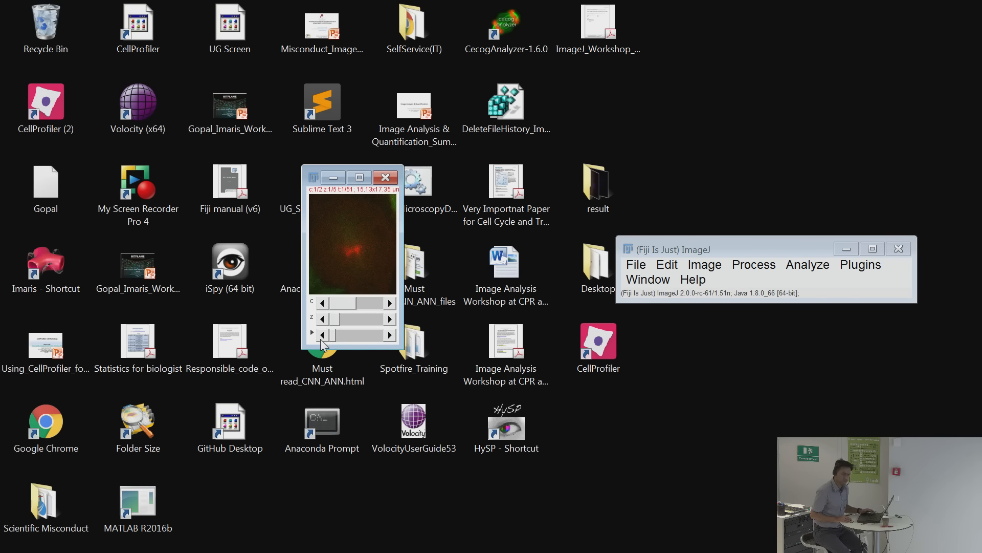
Move the Mitosis stack to z-slice 4 and play its time frames.
left_click_drag(335, 319, 368, 320)
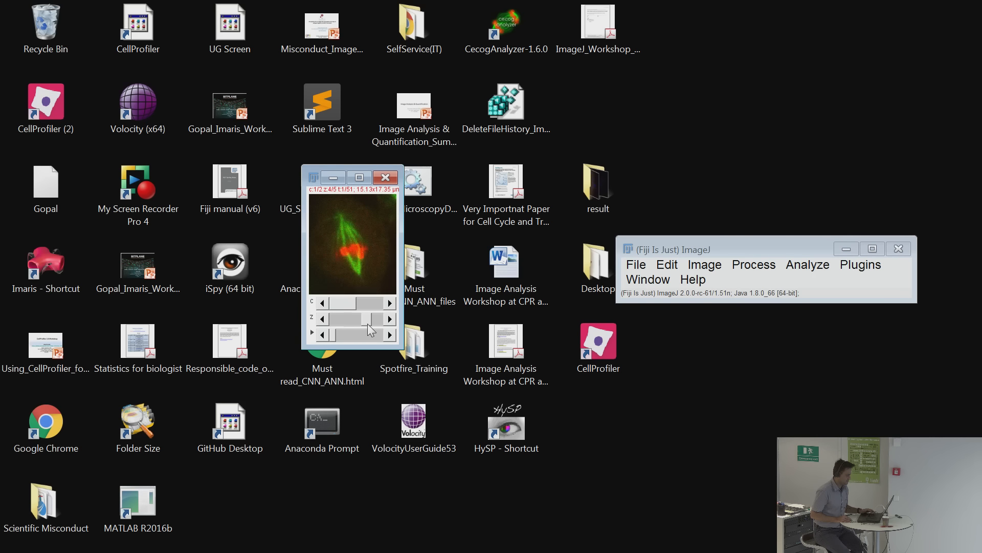
left_click(313, 334)
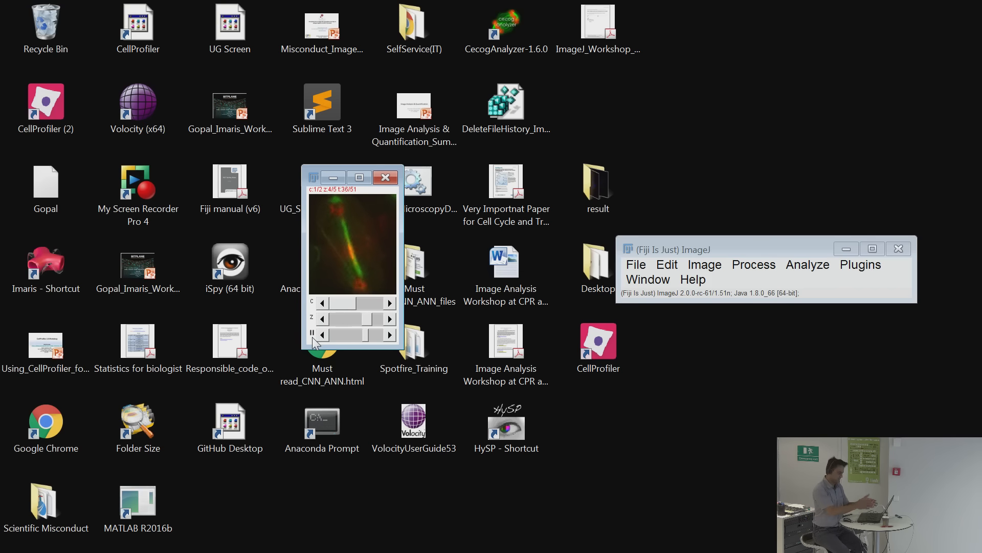
Convert the Mitosis stack to a hyperstack with 2 channels, 5 slices, 51 frames and the Color display mode.
left_click(705, 264)
mouse_move(761, 250)
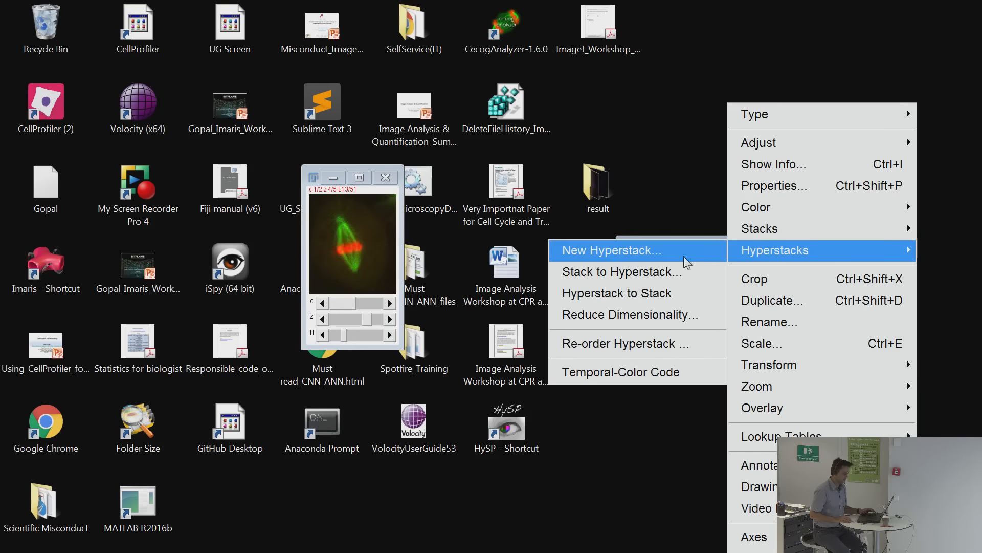
left_click(633, 273)
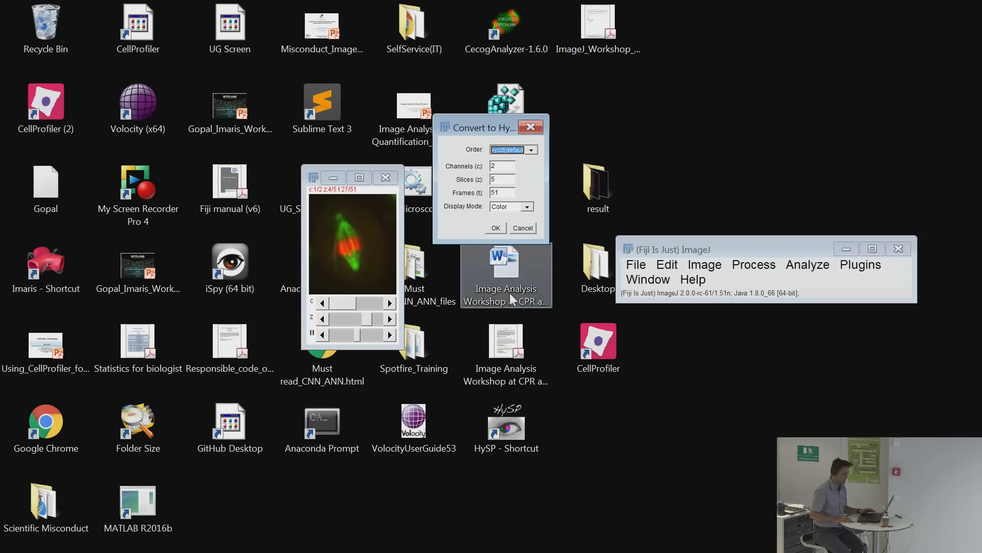
left_click(497, 169)
key("Tab")
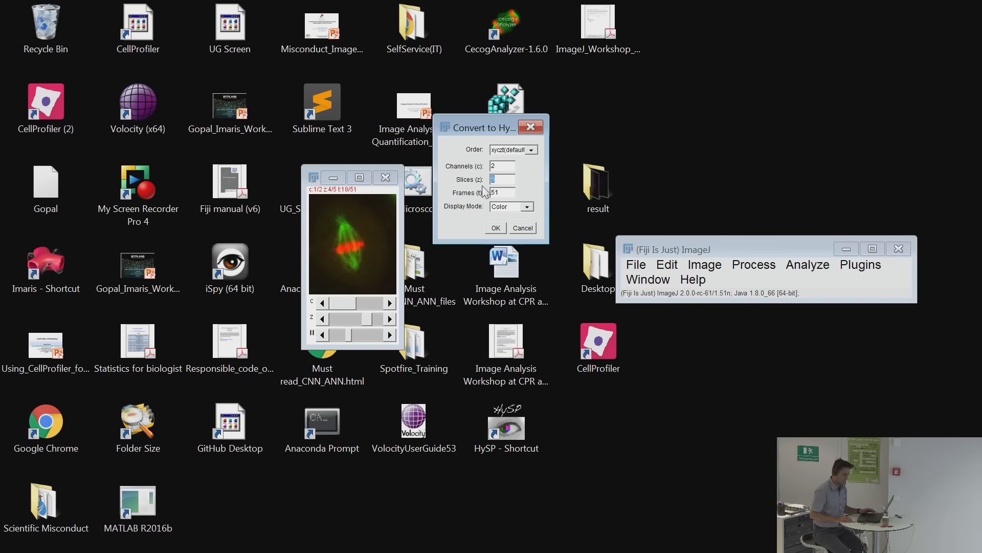
key("Tab")
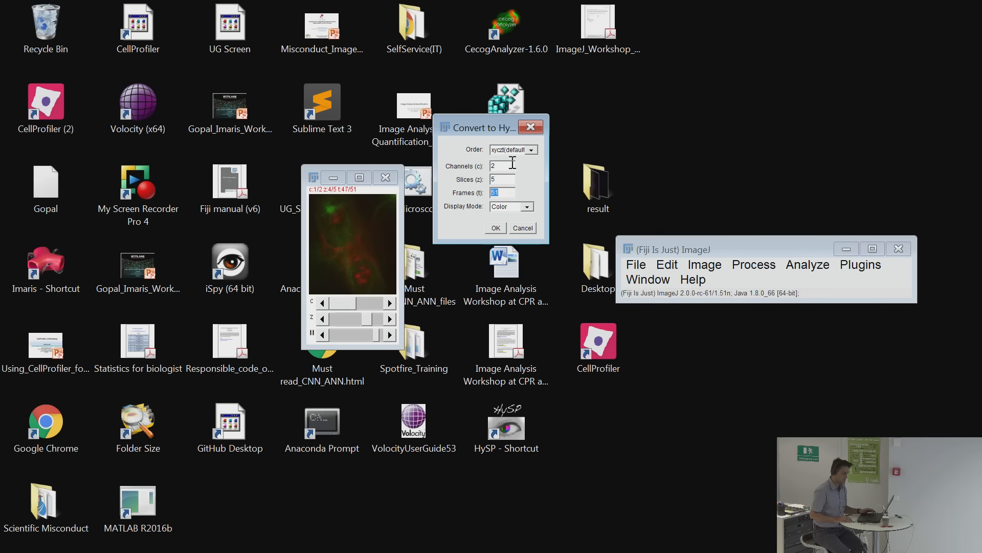
left_click(496, 229)
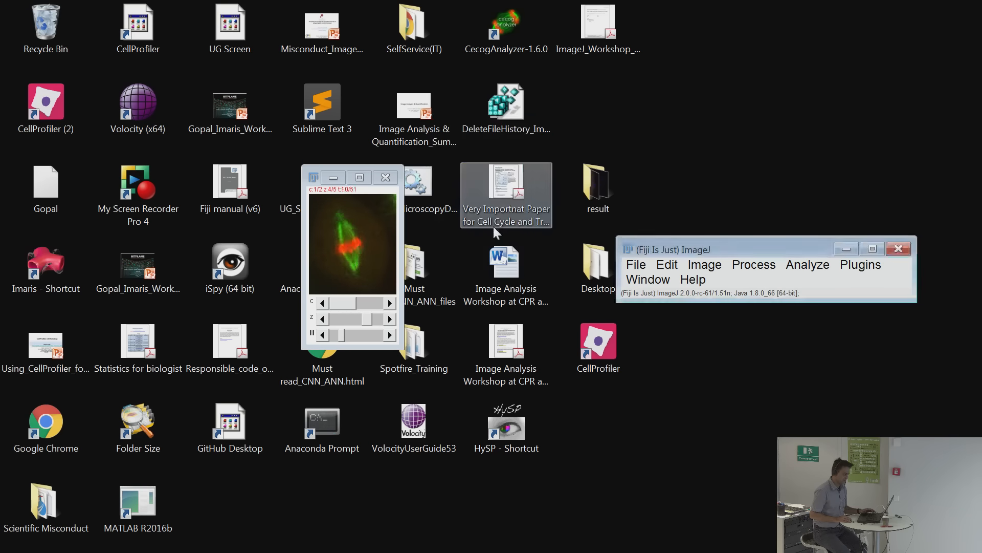
Examine the file name proposed for saving the hyperstack as a TIFF image sequence named mitosis with 3 digits, and cancel the save.
left_click(637, 266)
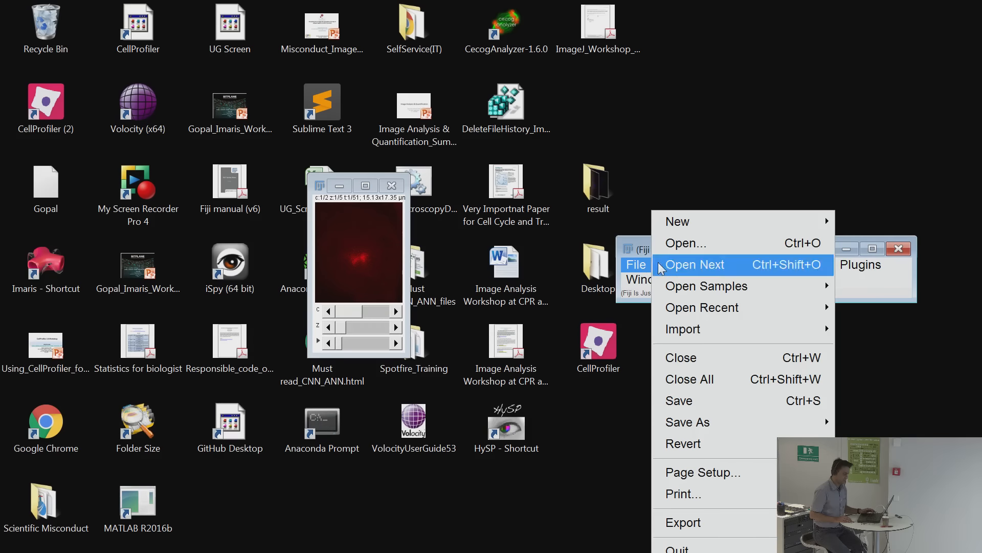
mouse_move(713, 423)
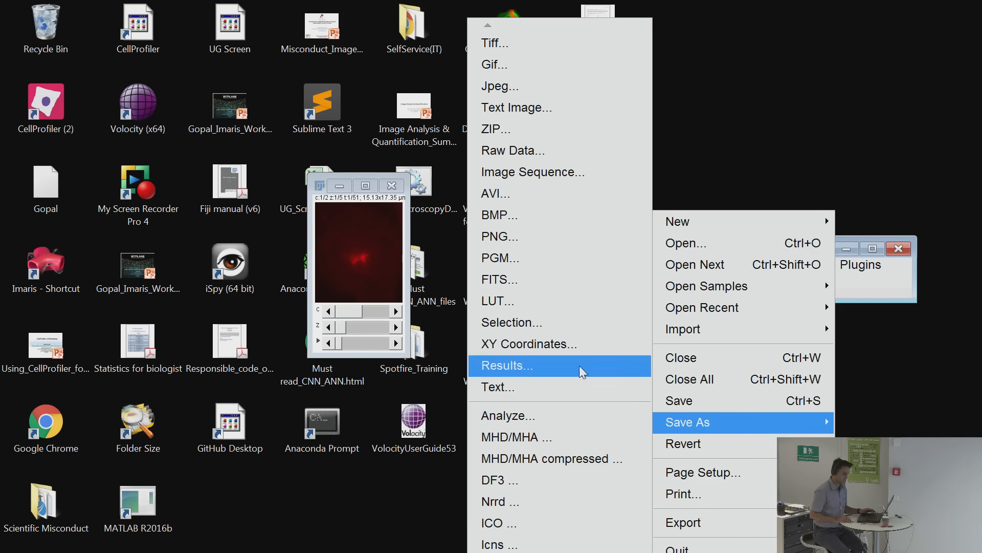
left_click(532, 179)
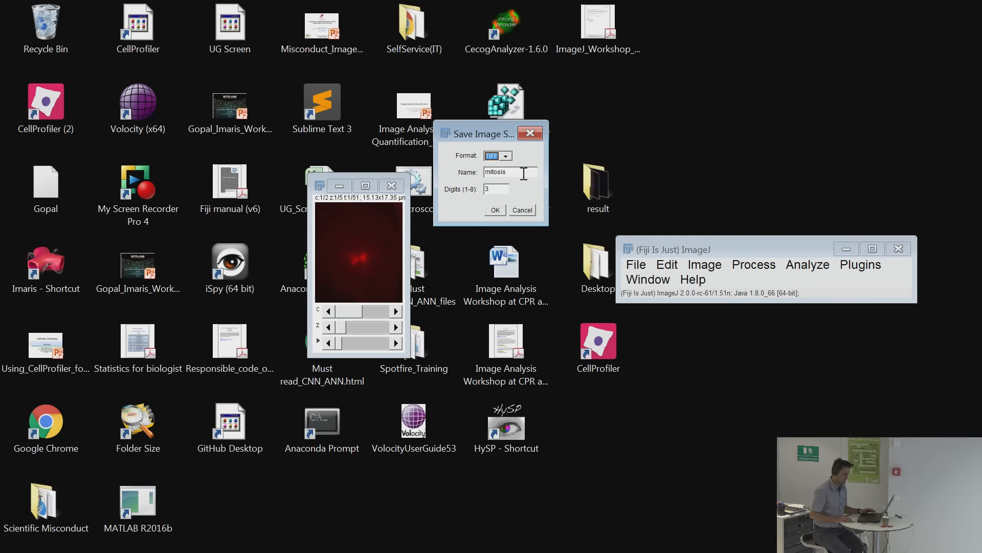
double_click(518, 172)
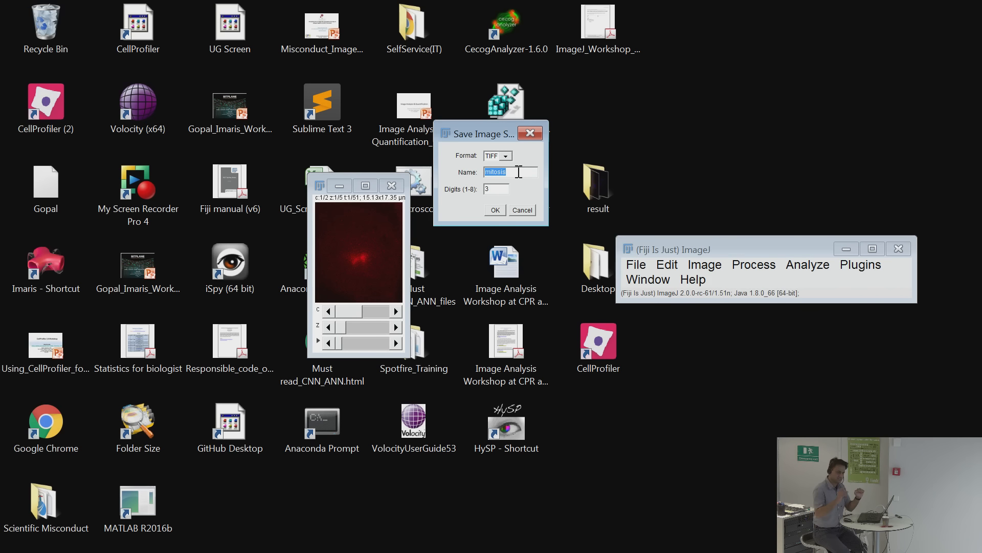
left_click(496, 210)
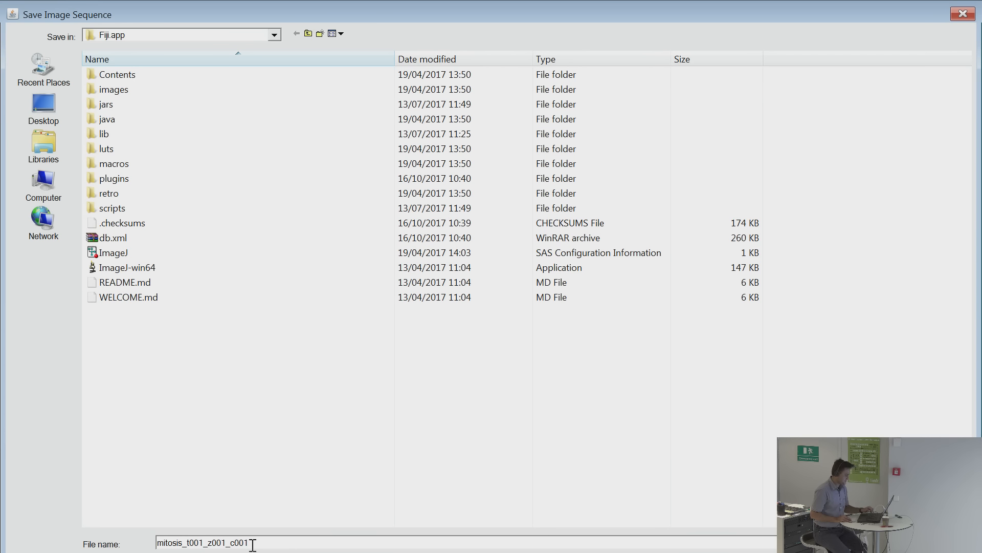
left_click_drag(251, 545, 205, 546)
left_click(218, 543)
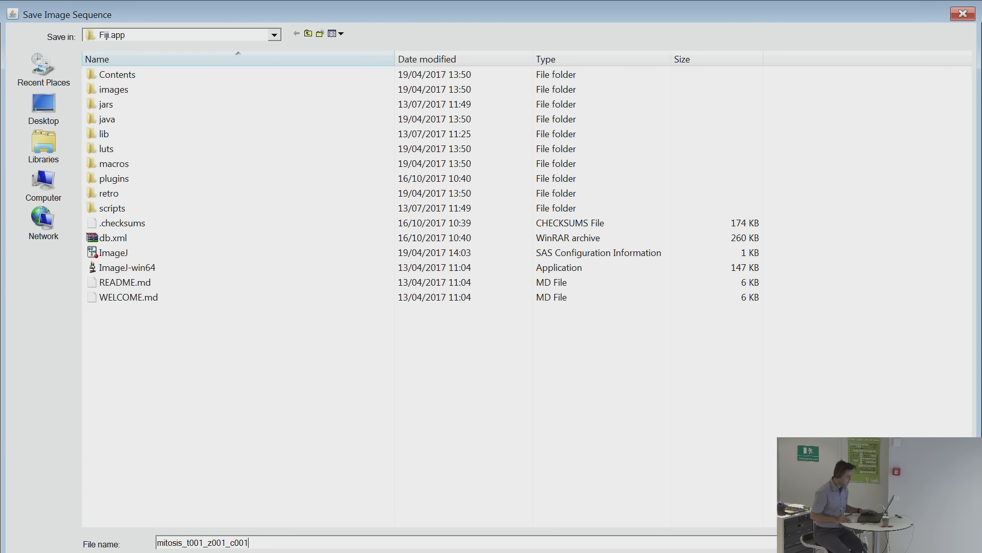
key("Escape")
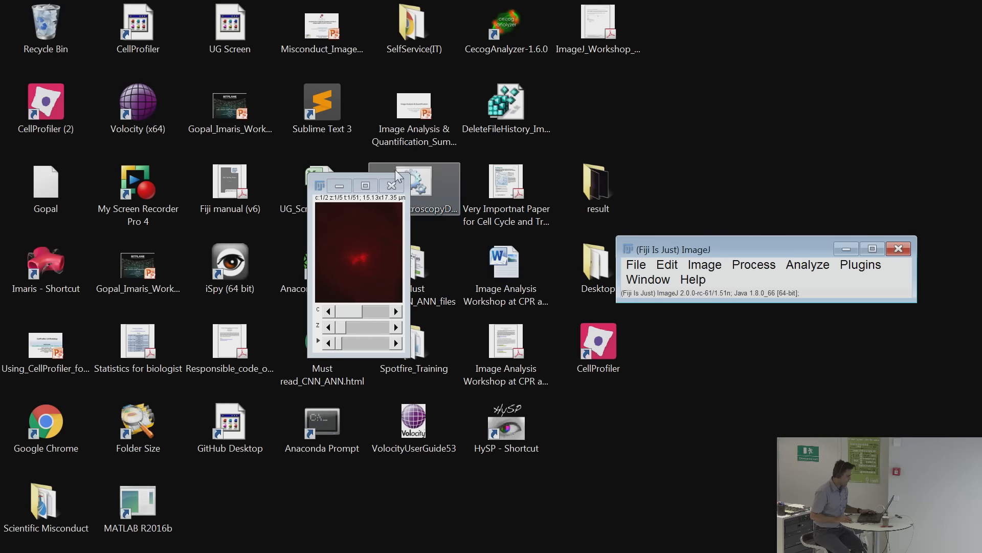
Close the Mitosis hyperstack and Fiji, returning to CellProfiler's Metadata module and the ScanR_Like_1 folder.
left_click(392, 186)
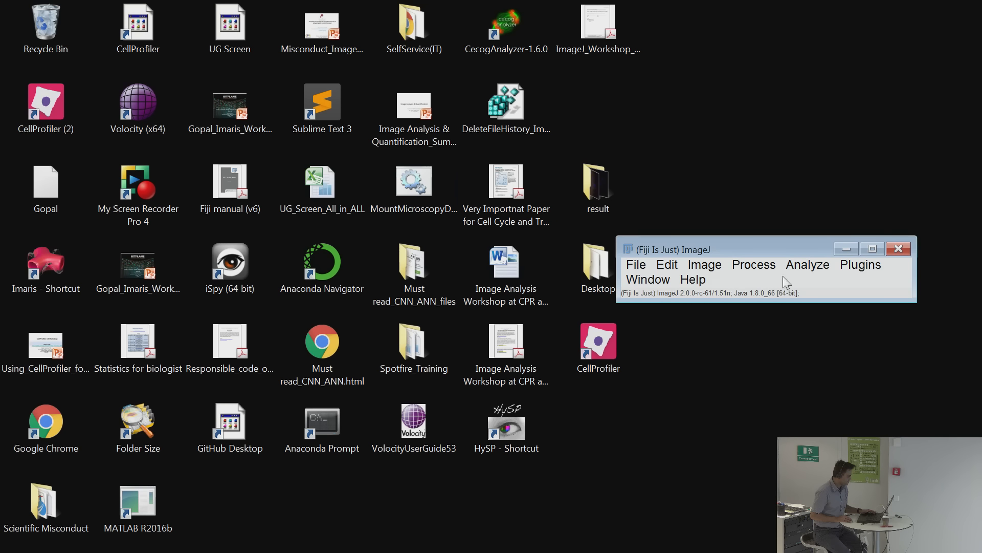
left_click(899, 249)
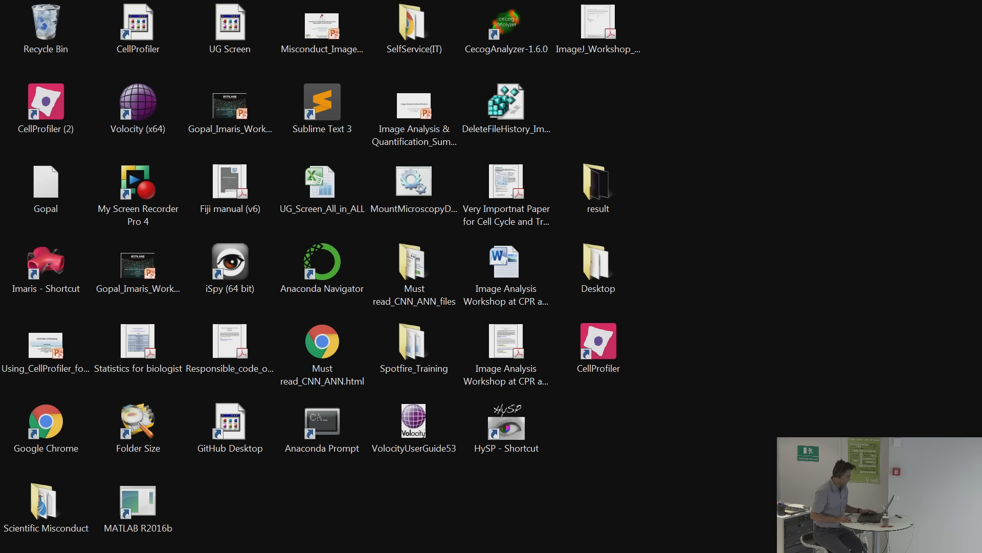
left_click(420, 552)
left_click(545, 364)
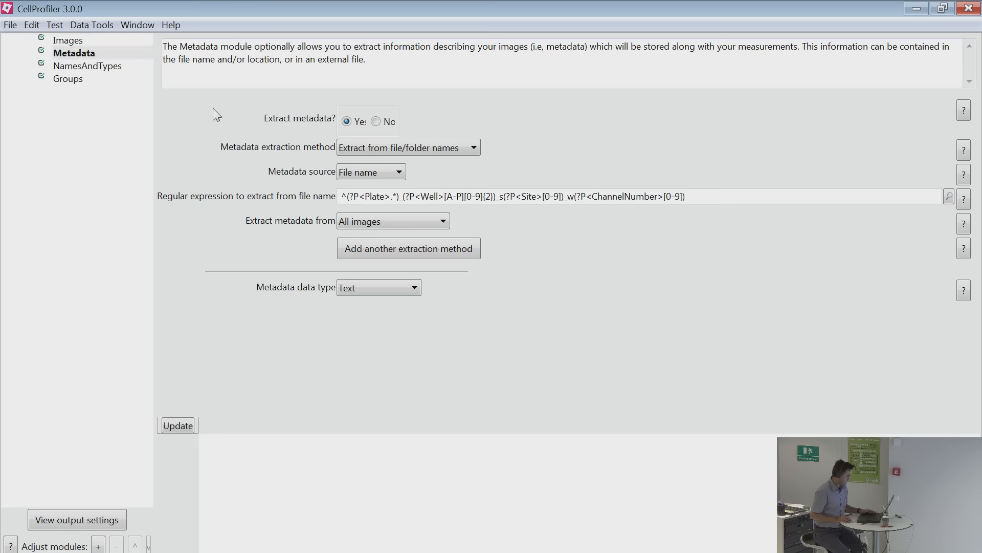
left_click(10, 26)
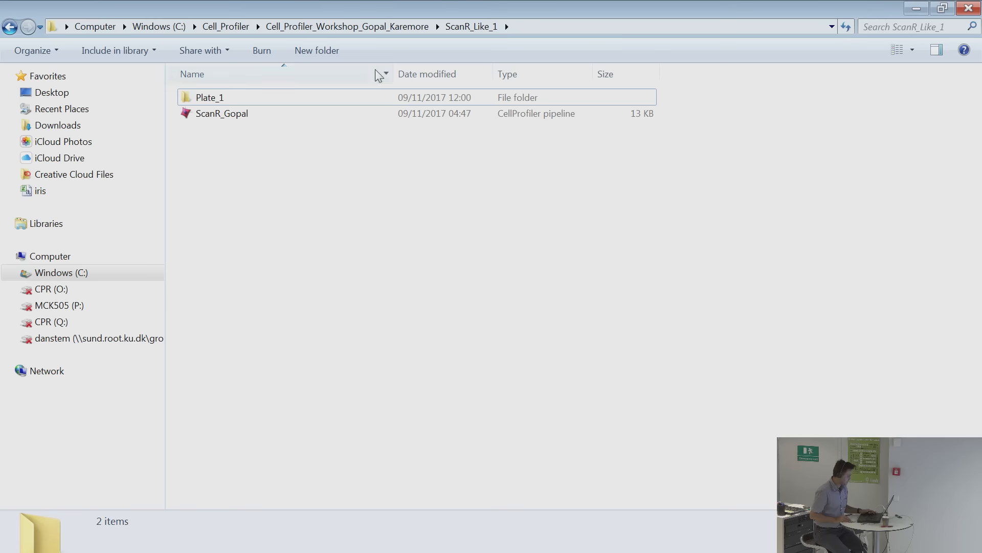
Browse to the Translocation_2 workshop folder and start a new CellProfiler project without saving the existing one.
left_click(403, 27)
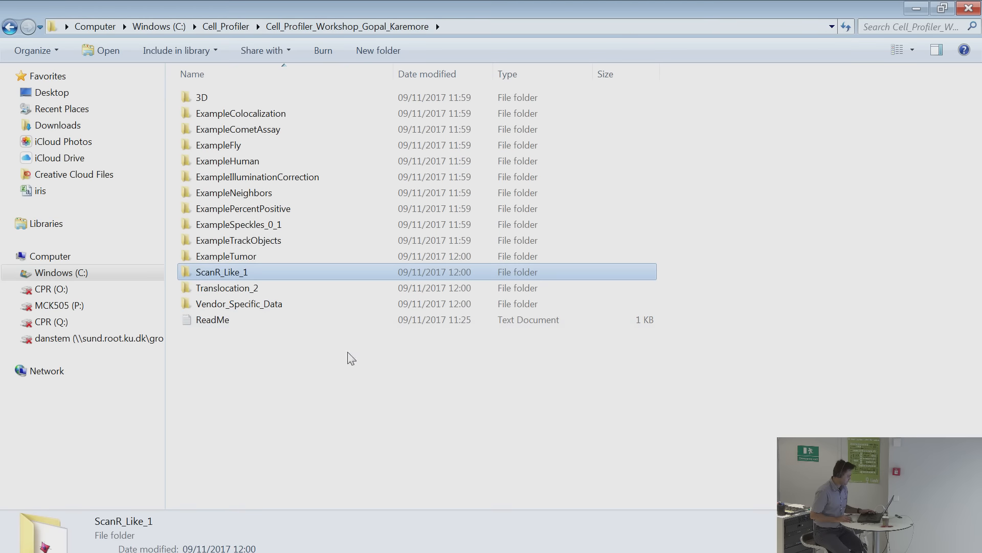
double_click(251, 289)
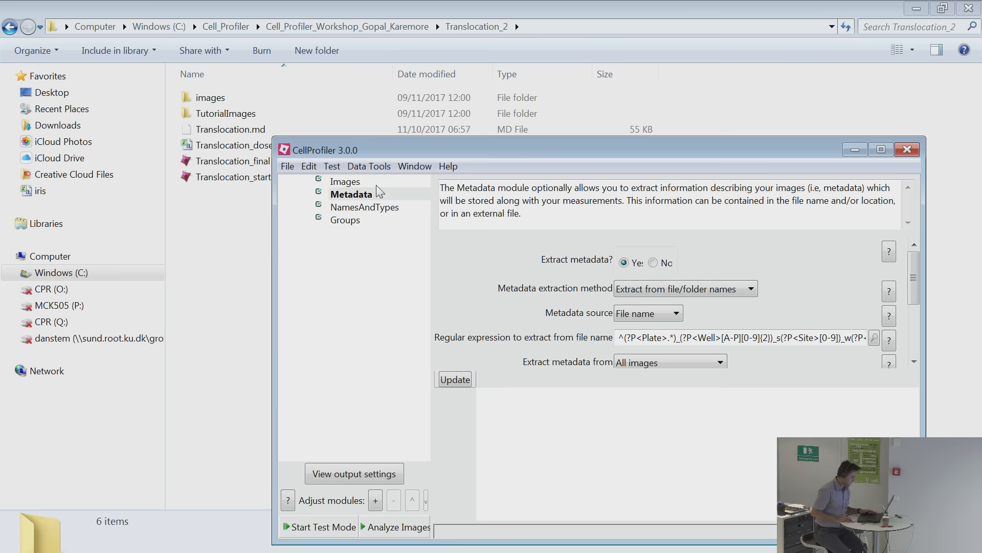
left_click_drag(529, 146, 524, 102)
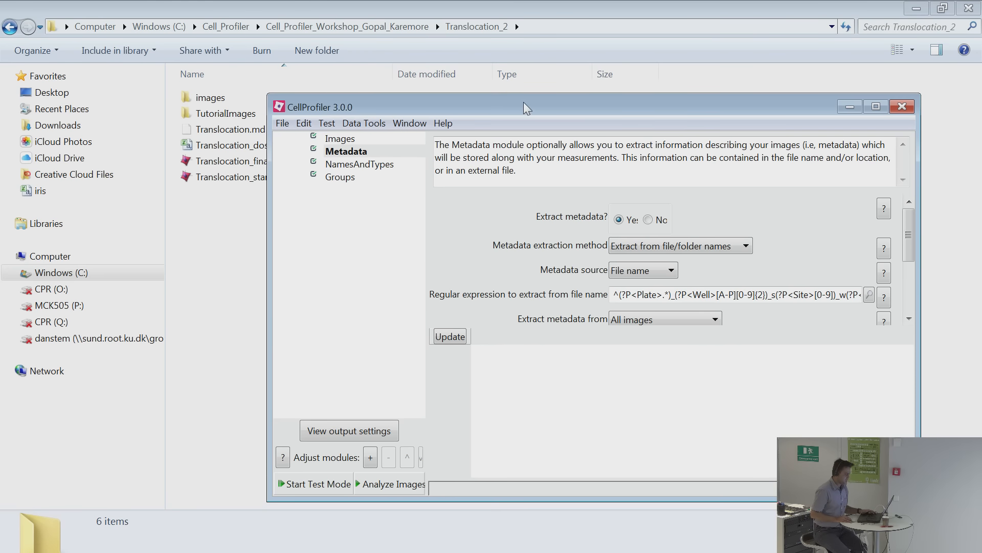
left_click(281, 125)
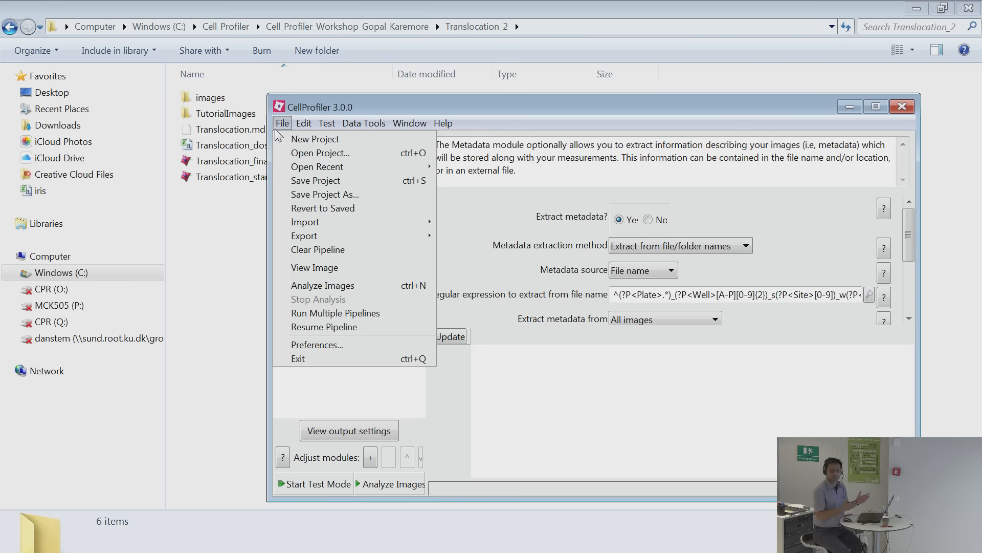
left_click(290, 140)
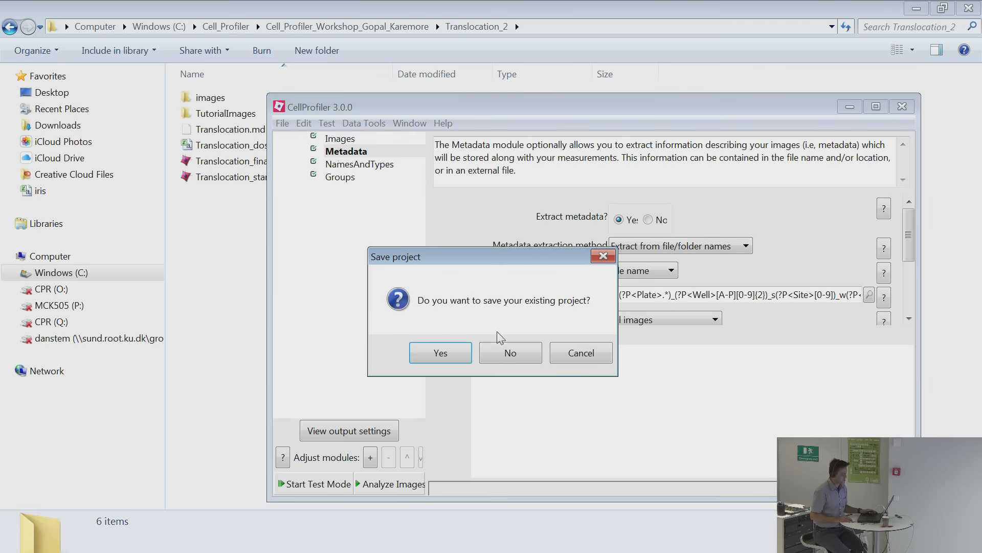
left_click(509, 352)
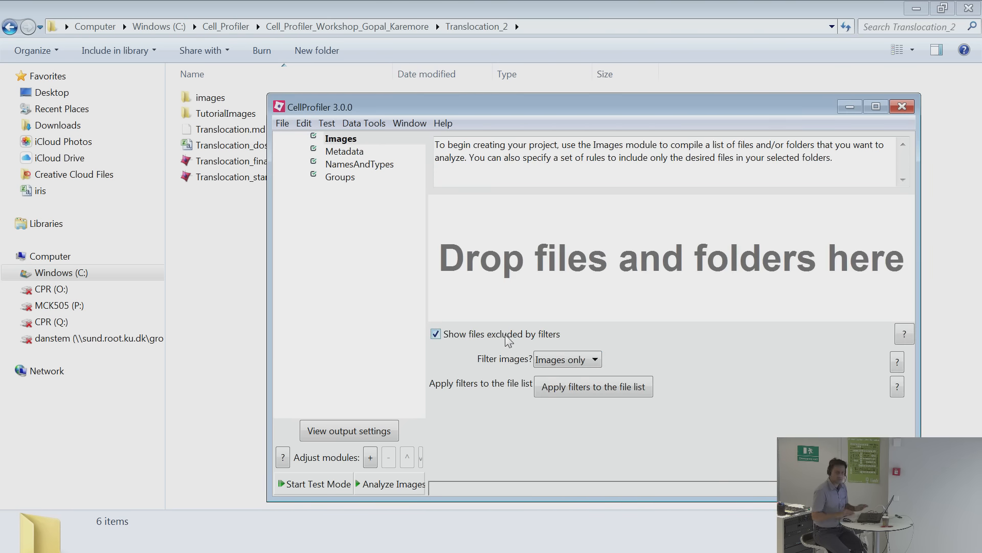
Add the images folder from Translocation_2 to the Images module's file list.
left_click_drag(598, 105, 643, 139)
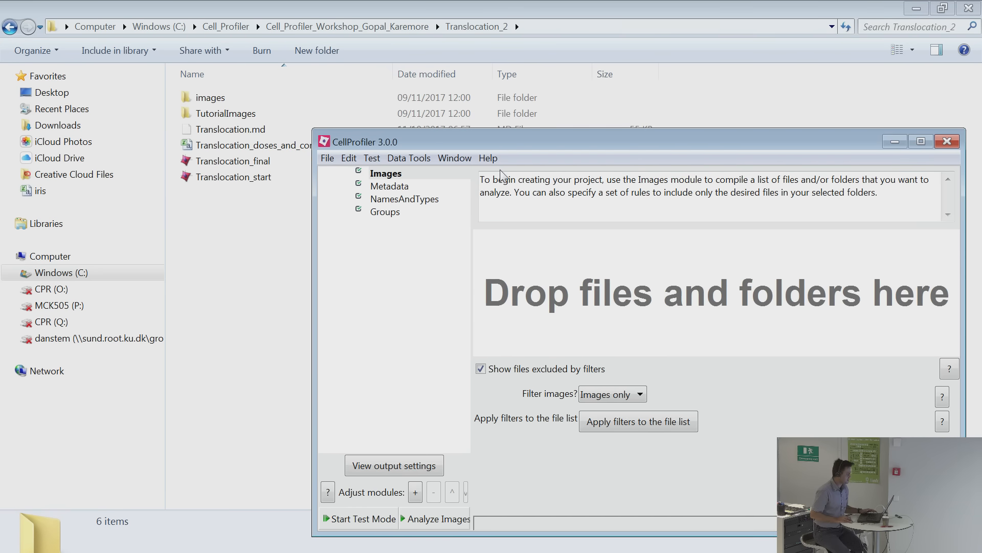
left_click(219, 99)
left_click_drag(219, 99, 645, 282)
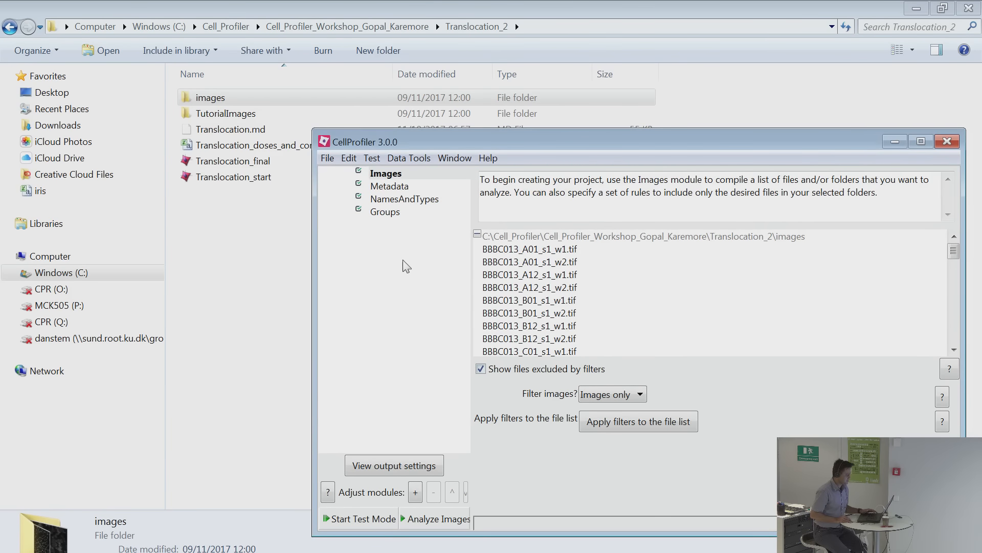
Import the Translocation_start pipeline from the Translocation_2 folder into the project.
left_click_drag(245, 183, 424, 310)
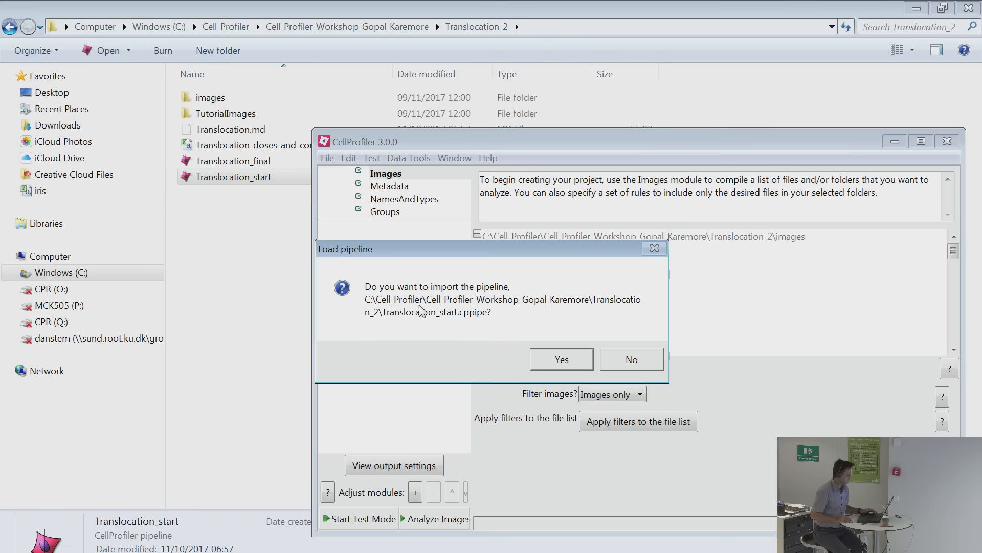
left_click(560, 358)
left_click(553, 359)
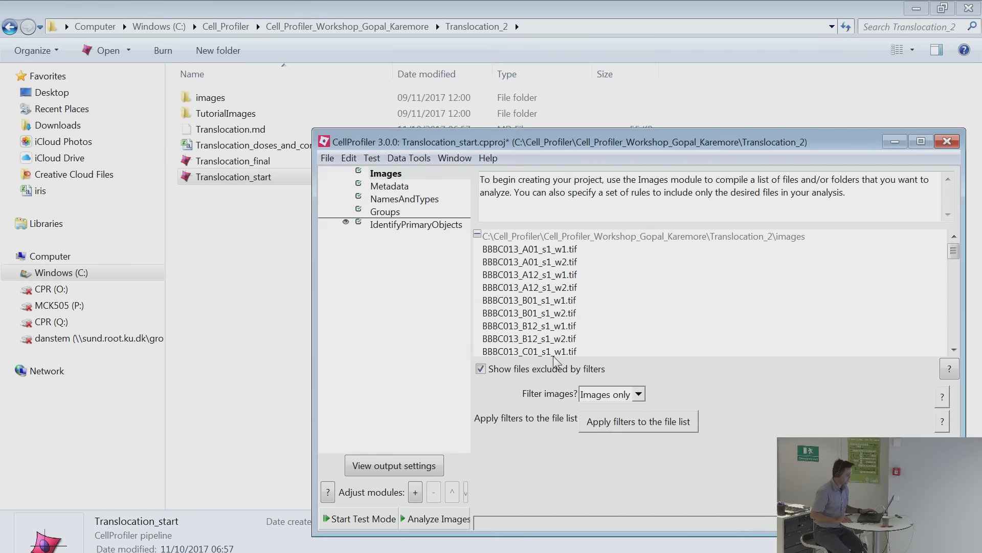
double_click(555, 144)
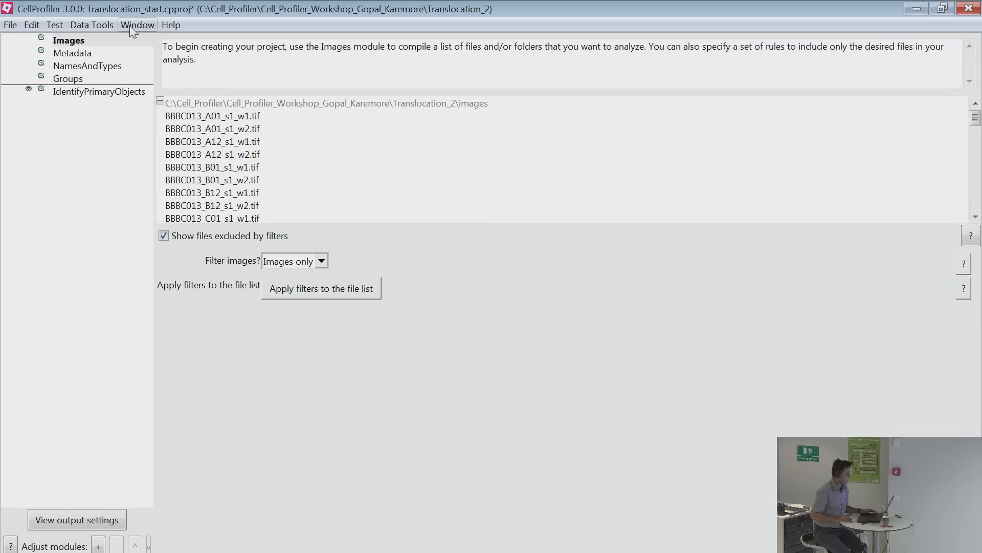
double_click(123, 8)
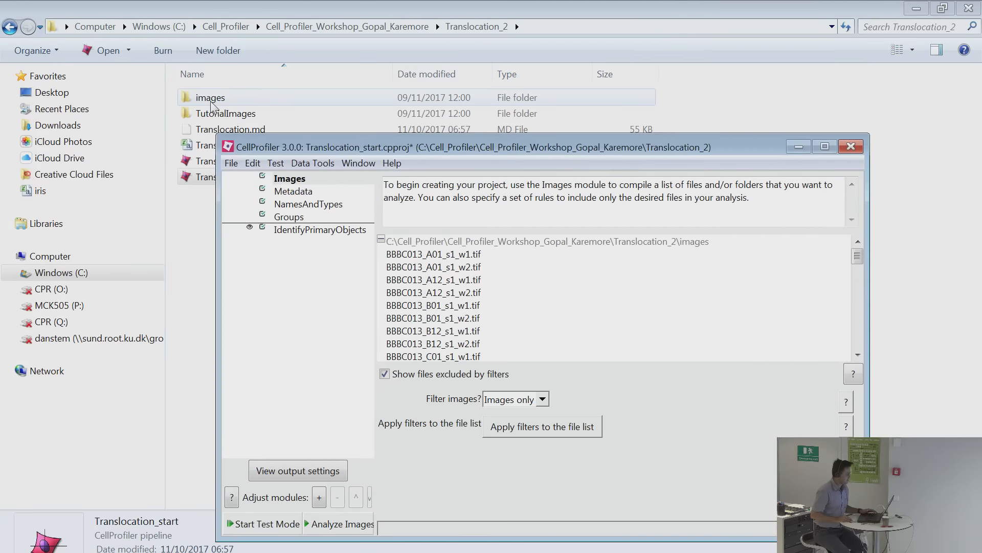
Examine the image thumbnails and file names in the Translocation_2 images folder, and return to CellProfiler.
double_click(211, 101)
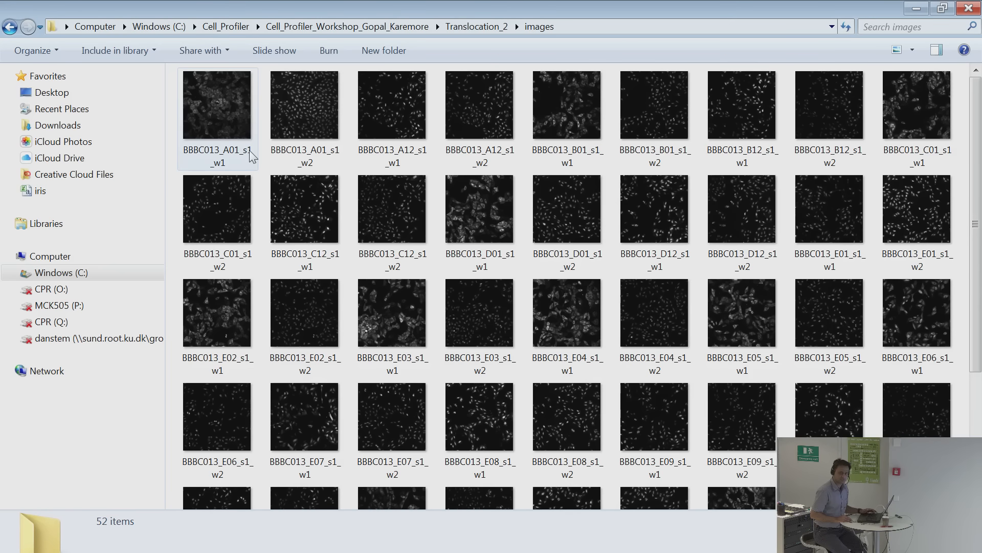
left_click(218, 172)
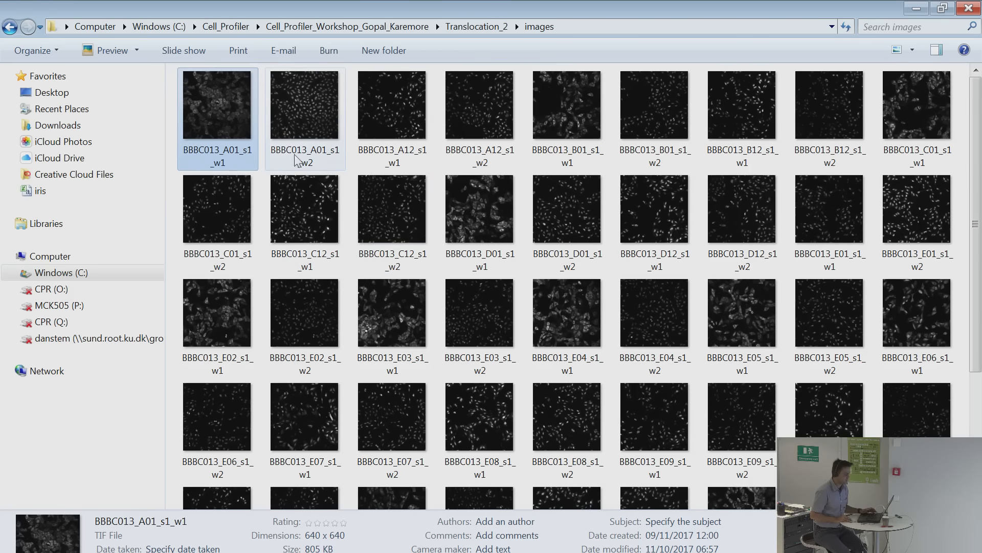
scroll(456, 271, "down", 2)
scroll(463, 279, "up", 2)
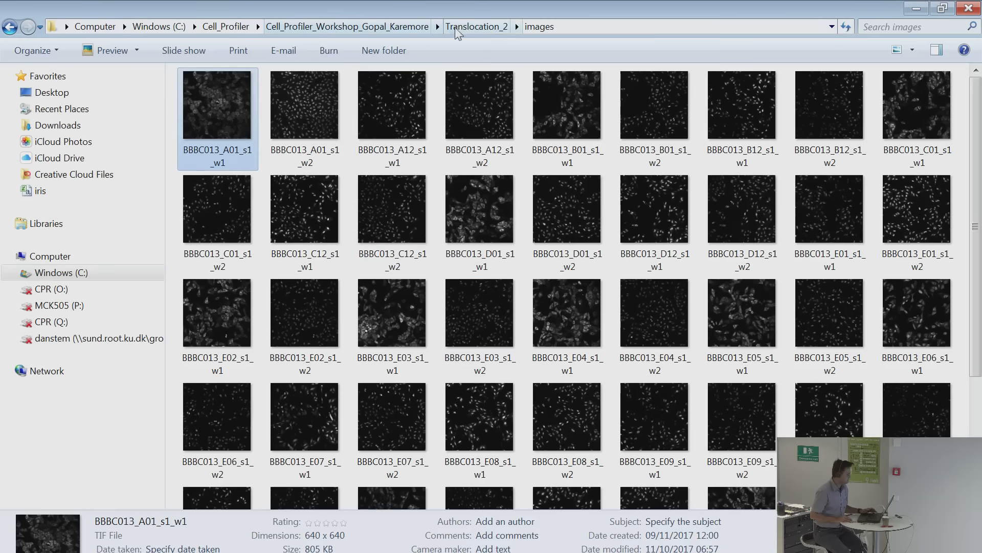
left_click(474, 26)
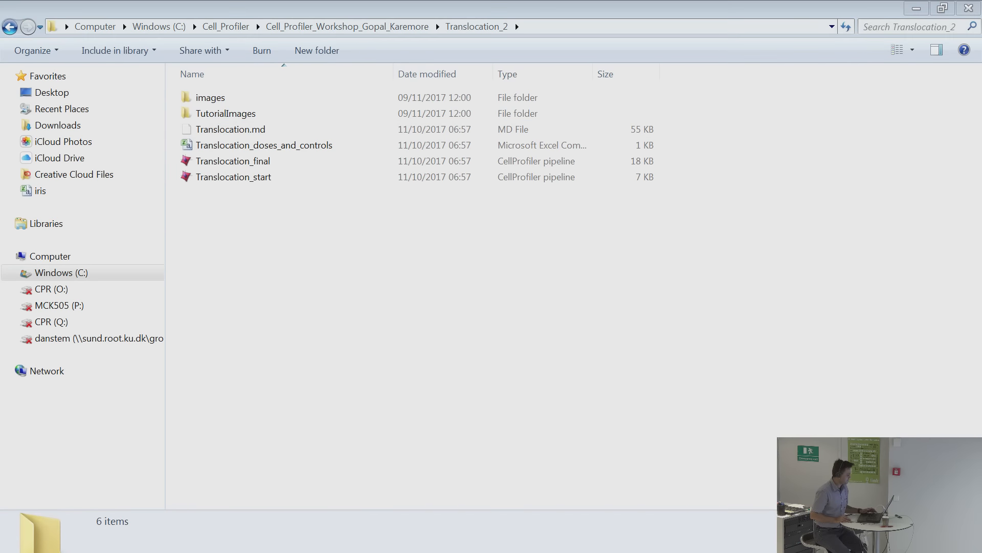
key("alt+Tab")
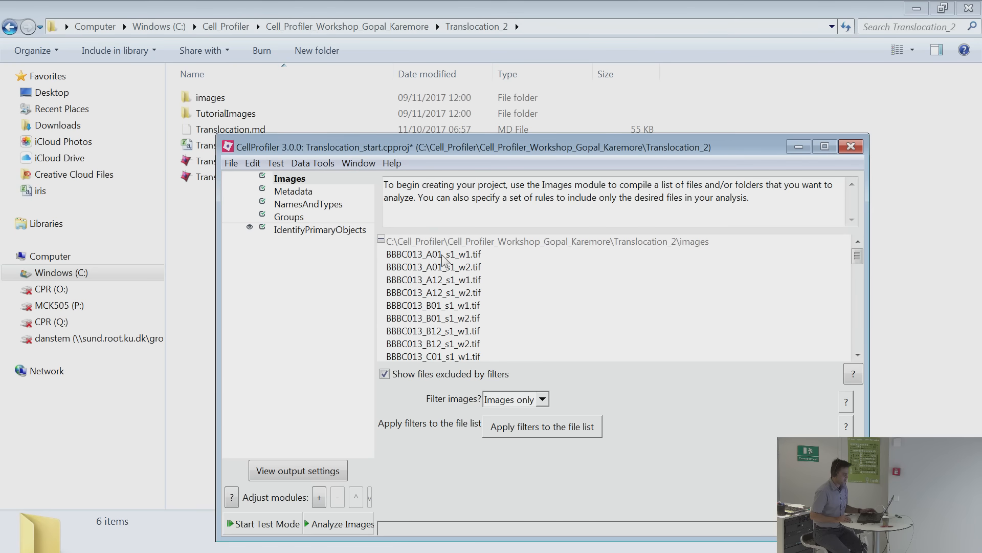
Show BBBC013_A01_s1_w1.tif from the Images file list in a maximized image window.
double_click(476, 149)
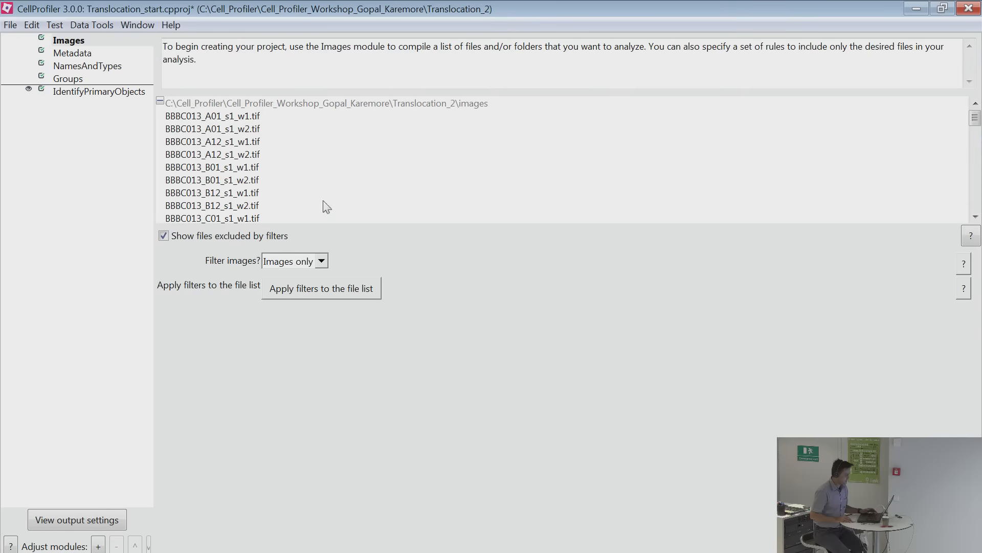
right_click(245, 117)
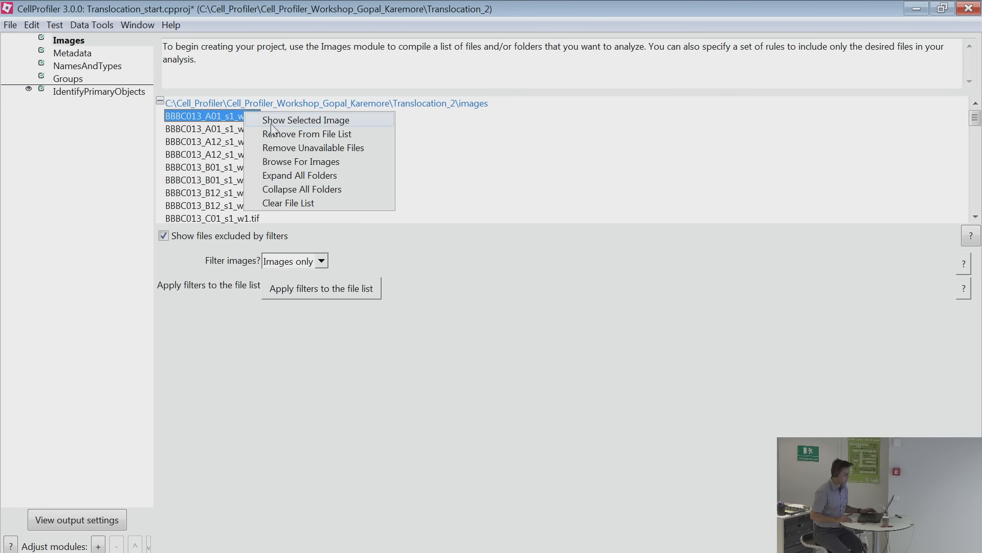
left_click(271, 124)
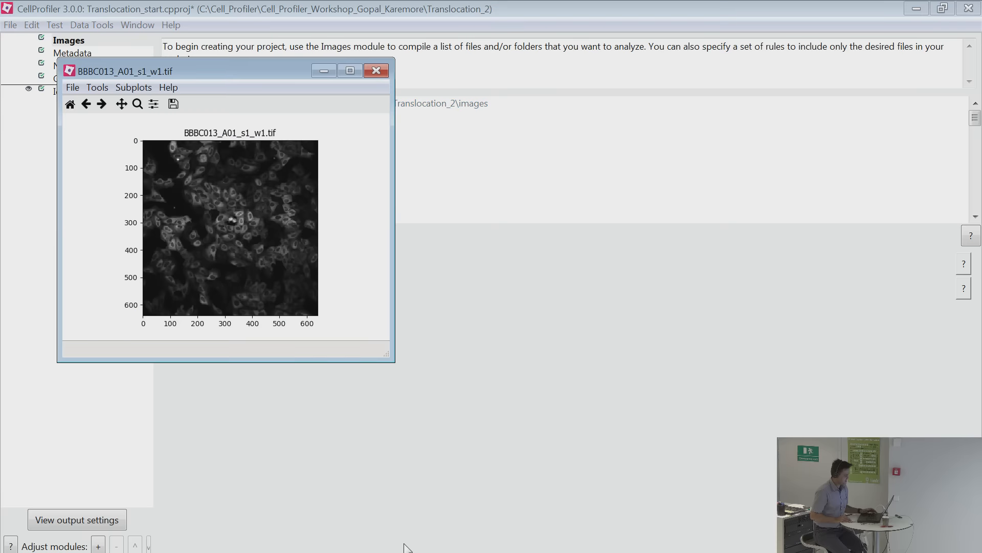
left_click_drag(271, 66, 525, 196)
double_click(524, 194)
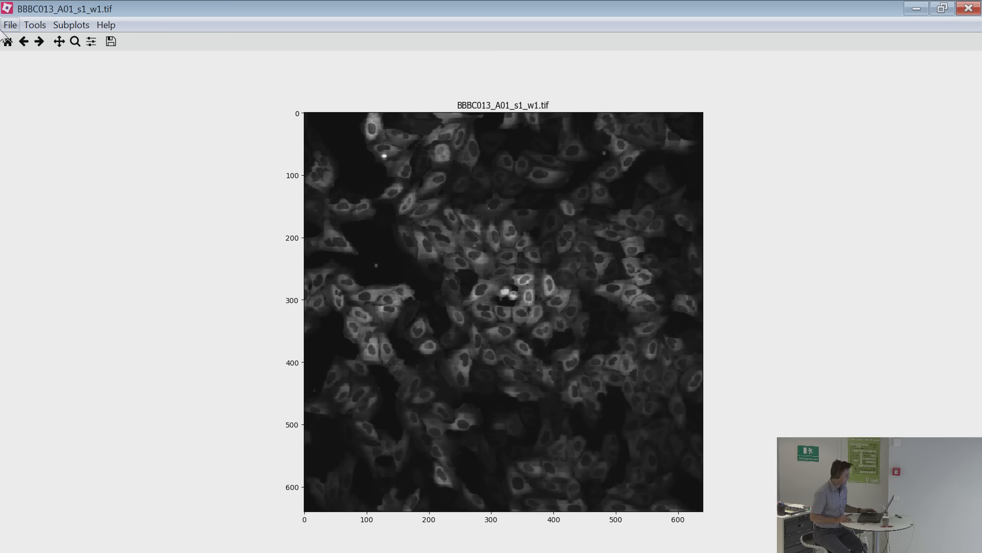
Zoom in twice on a group of cells in the image down to individual nuclei, and restore the full view.
left_click(76, 42)
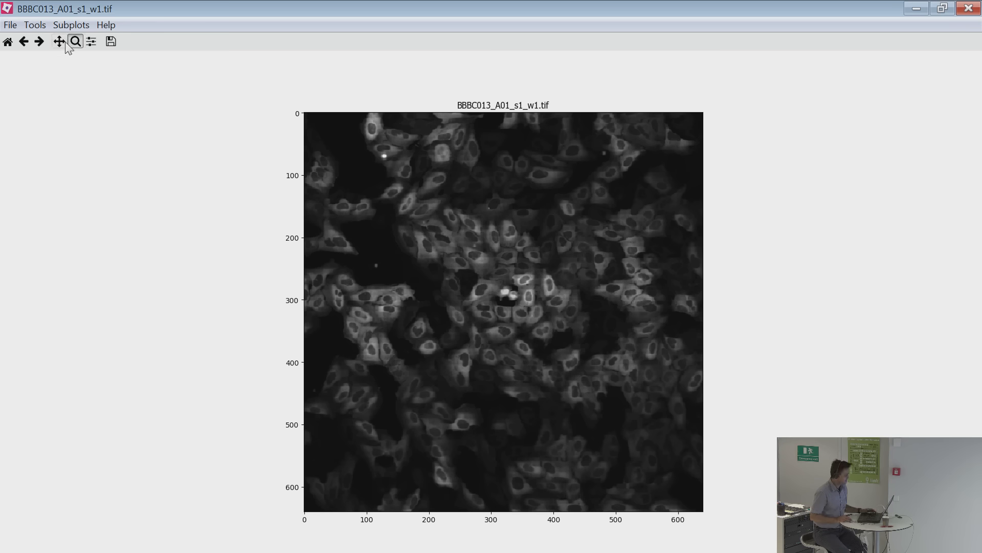
left_click_drag(375, 168, 491, 291)
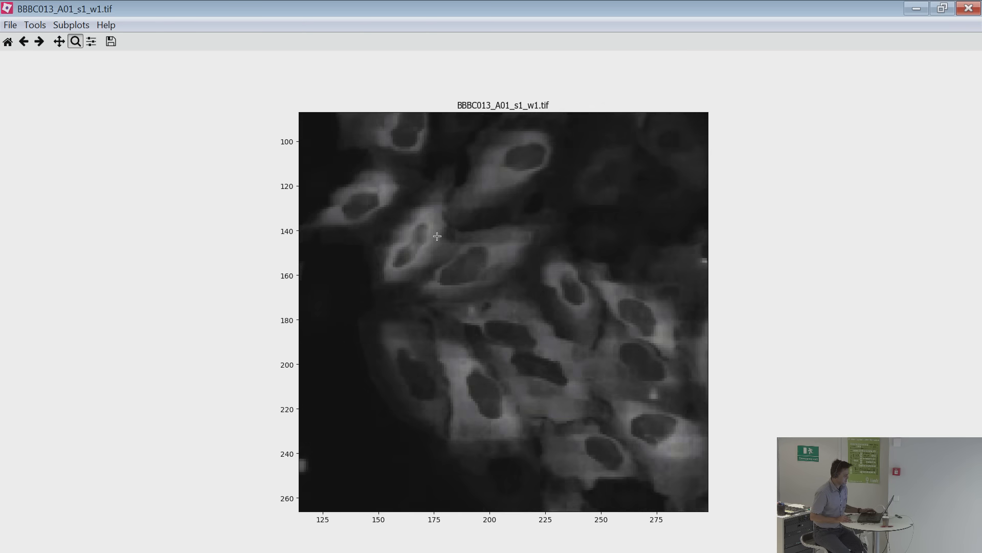
left_click_drag(435, 249, 630, 419)
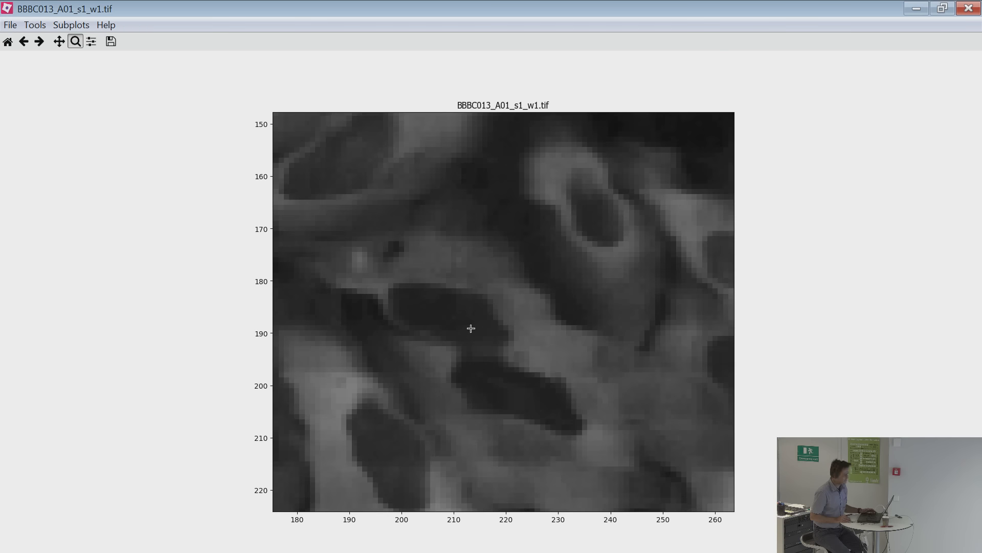
left_click(8, 42)
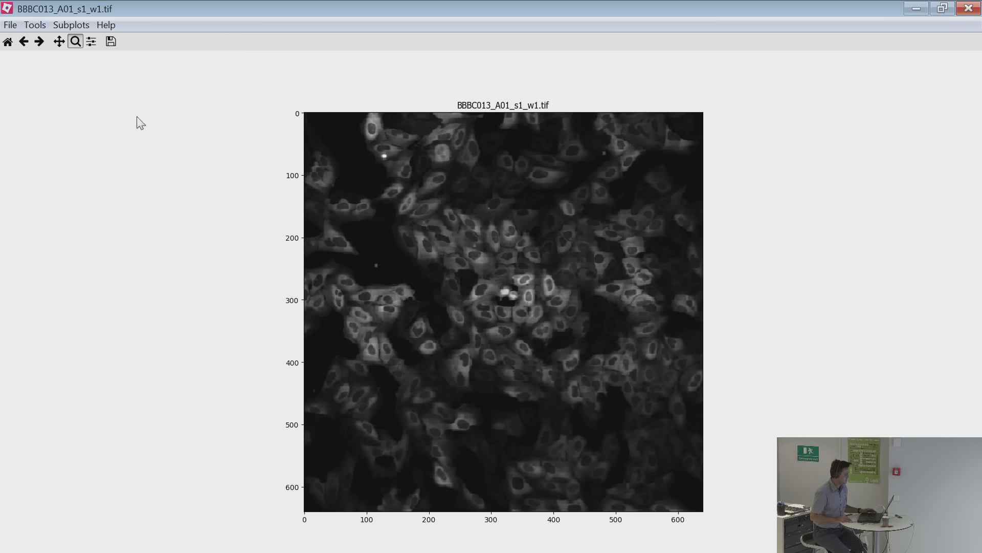
Pan the image, inspect a zoomed-in region of cells, restore the full view, and close the image window.
left_click(59, 42)
left_click_drag(484, 278, 497, 322)
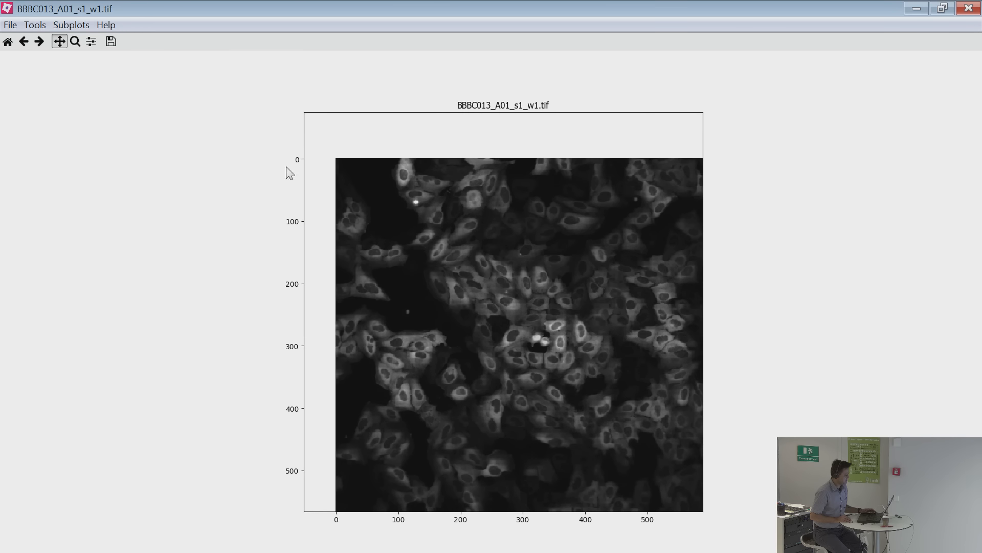
left_click(75, 42)
left_click_drag(365, 212, 466, 296)
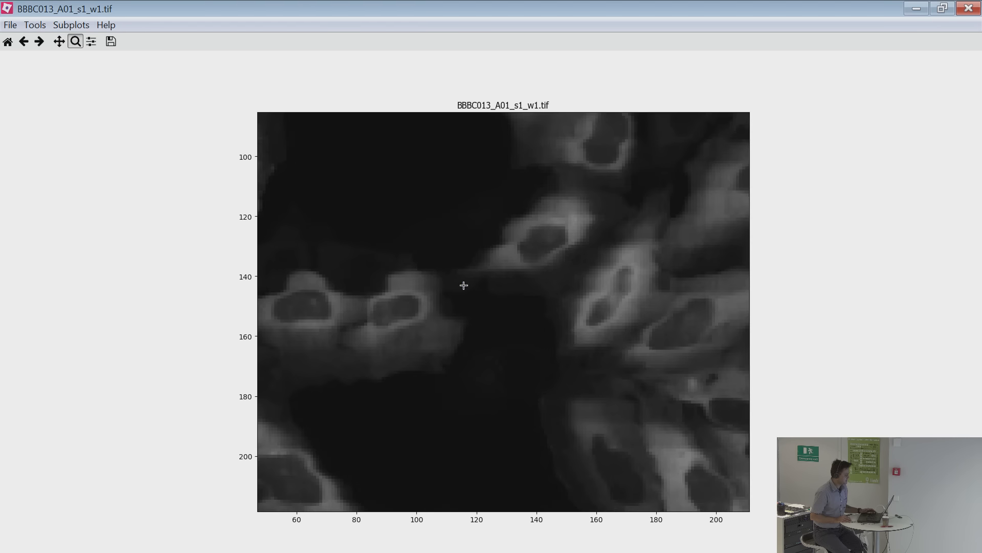
left_click(59, 42)
left_click_drag(532, 289, 331, 259)
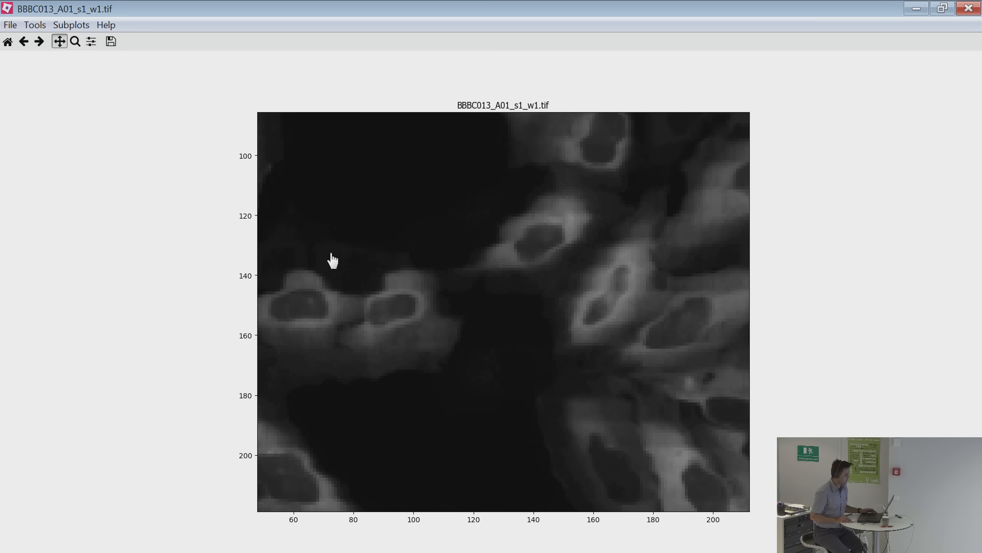
left_click_drag(613, 222, 505, 293)
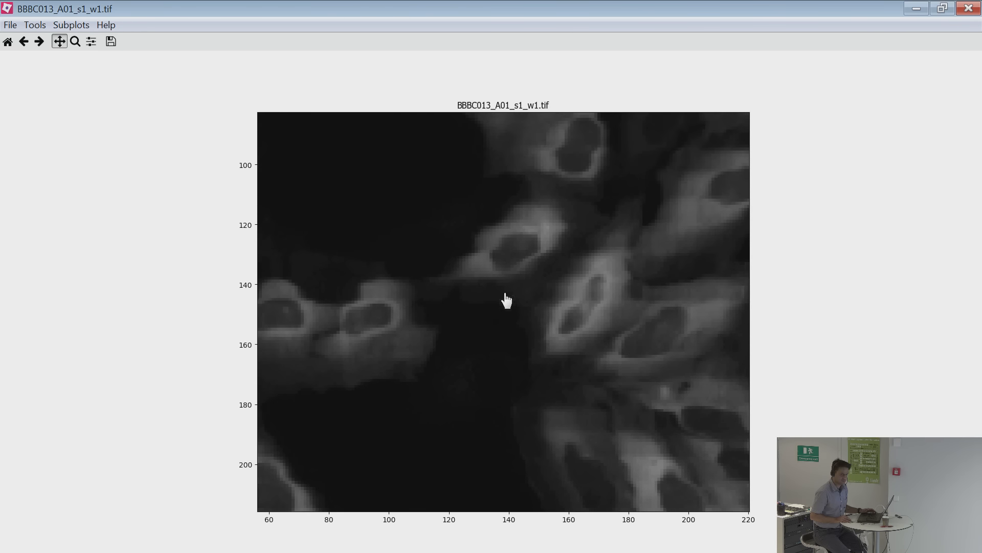
left_click(8, 42)
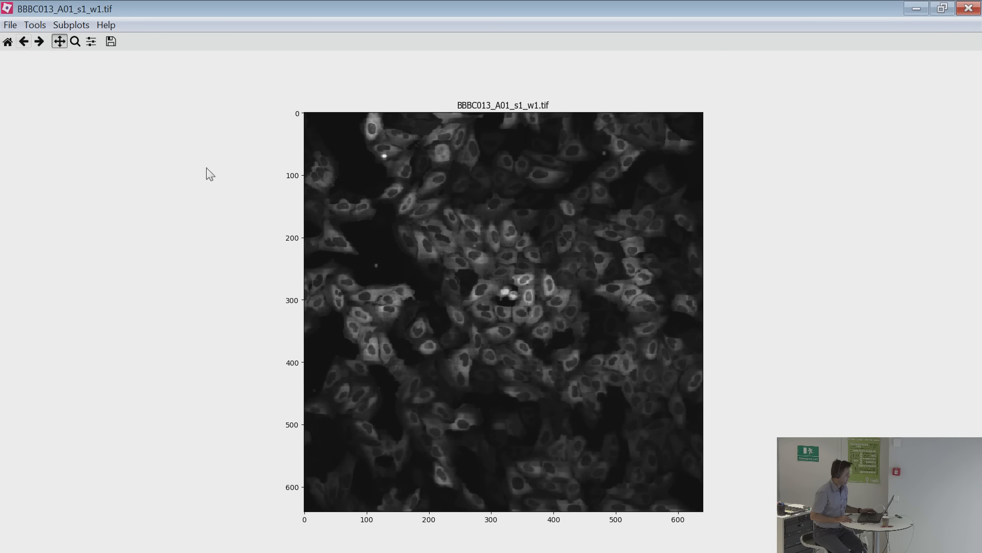
left_click(968, 8)
left_click(250, 155)
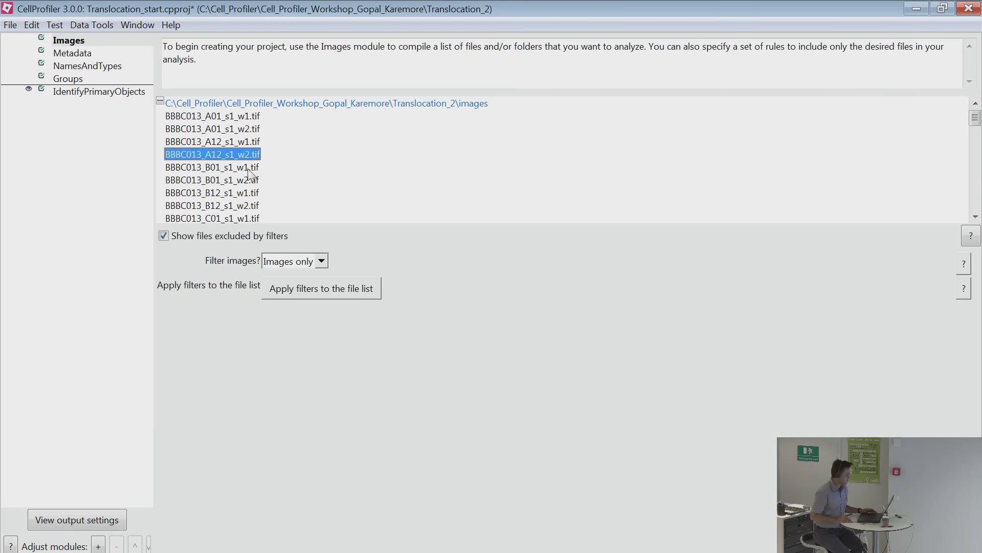
Open the Metadata module's settings and move the blank CellProfiler console window away from the module list.
left_click(64, 54)
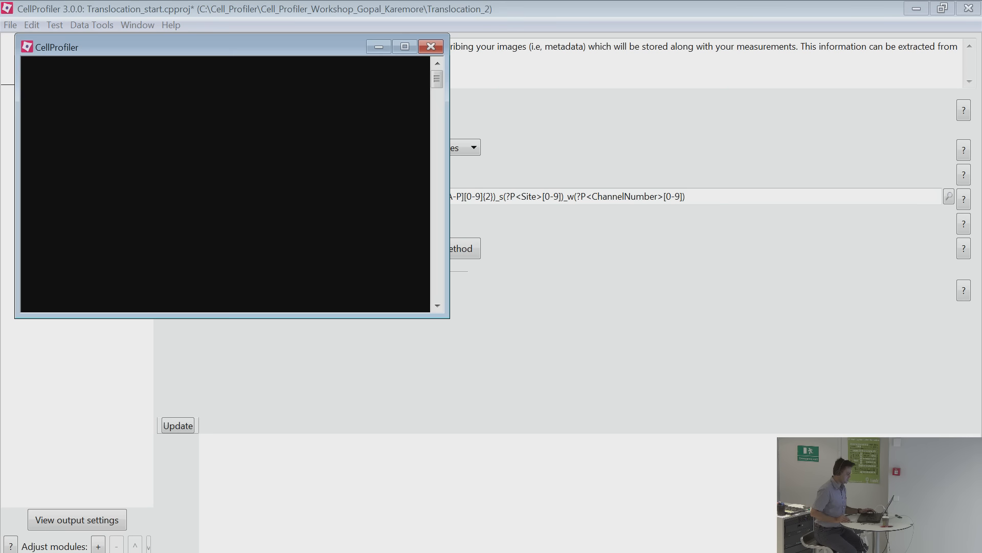
left_click_drag(334, 48, 527, 237)
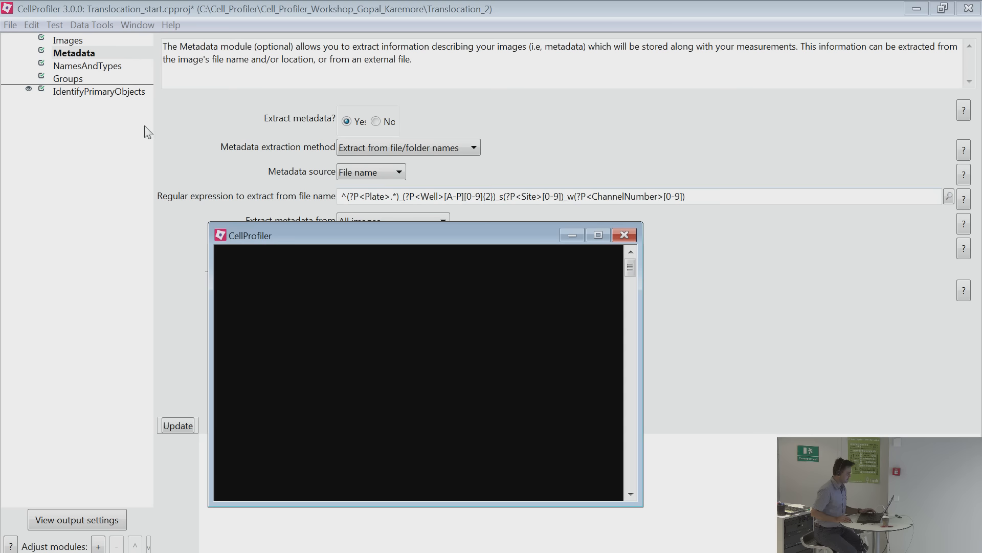
left_click(62, 53)
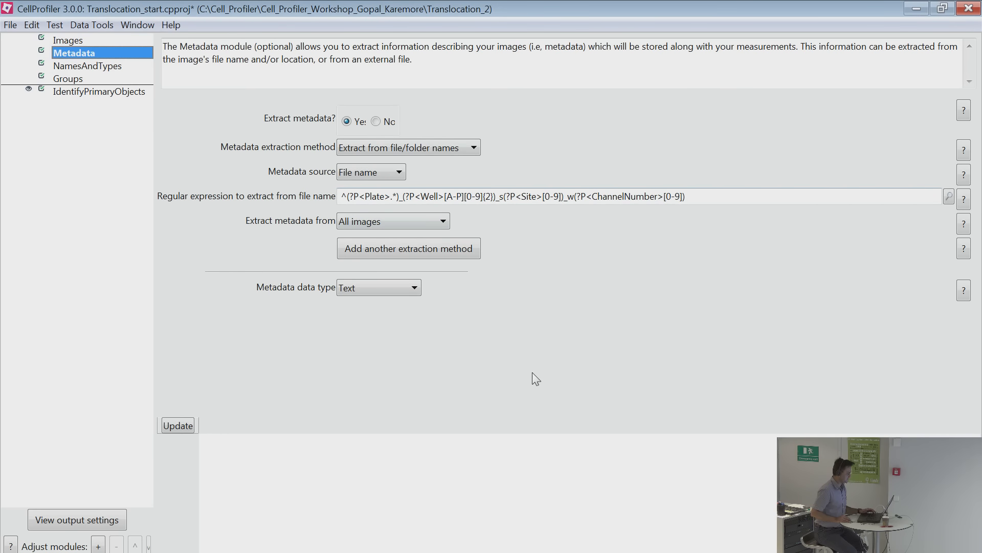
left_click(362, 549)
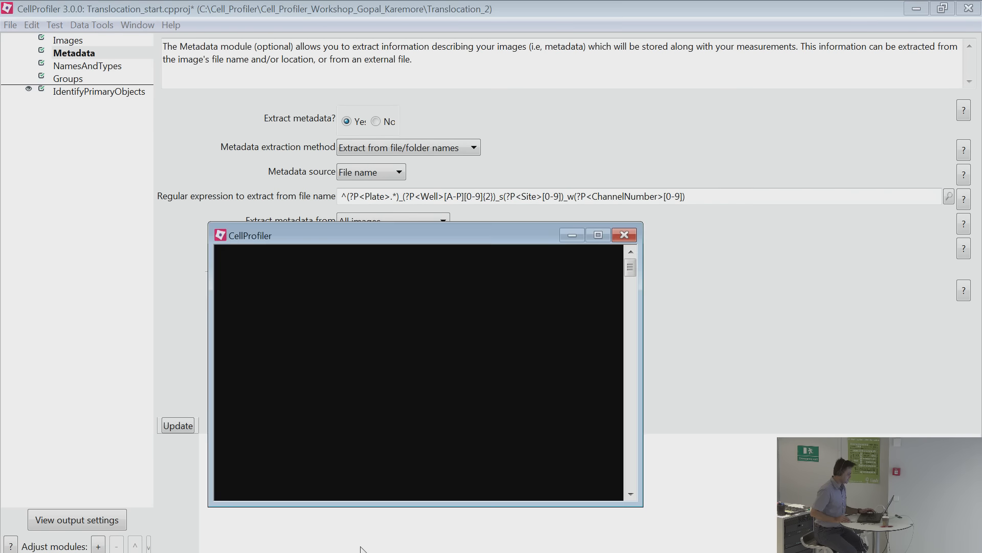
Load the Translocation_final pipeline from the Translocation_2 folder into CellProfiler, accept the version prompt, and maximize the CellProfiler window.
key("alt+Tab")
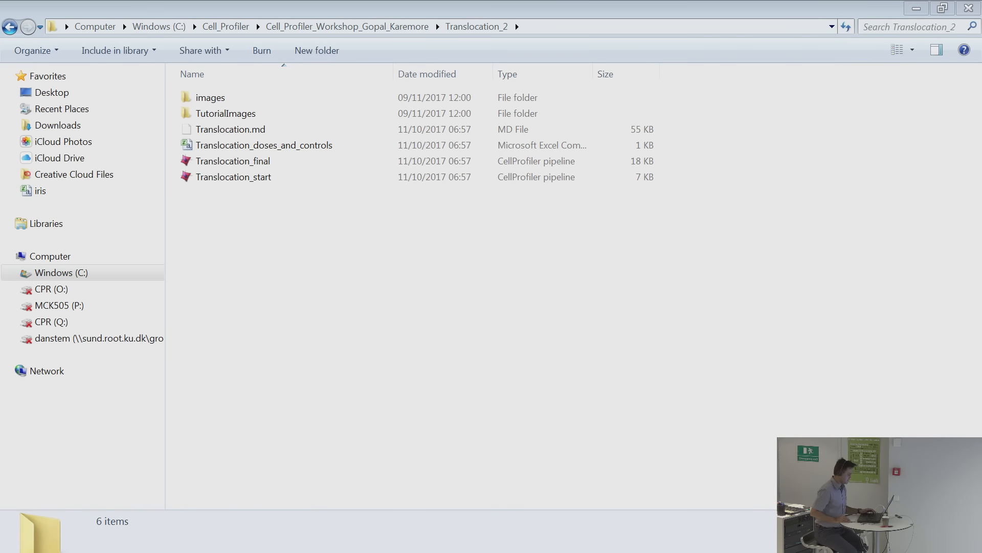
key("alt+Tab")
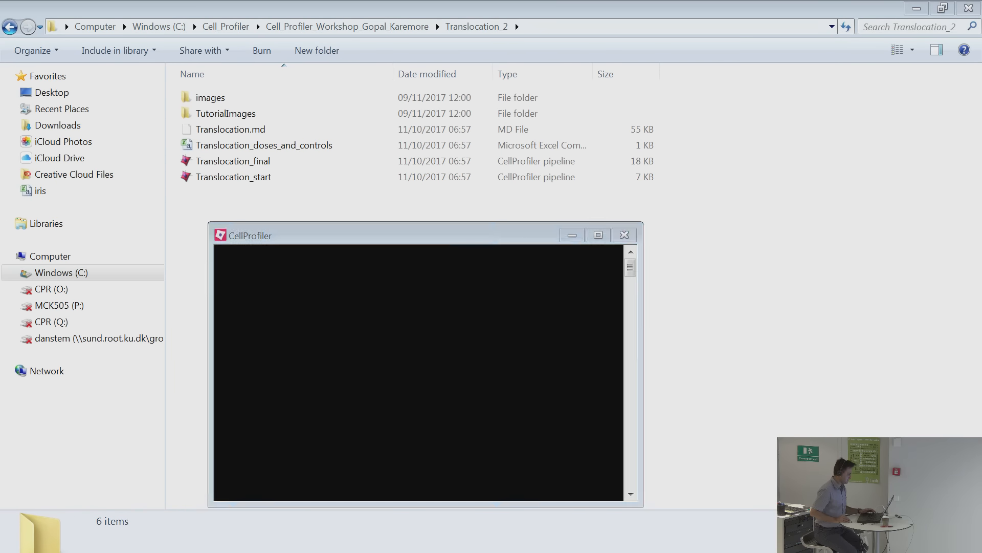
key("alt+Tab")
double_click(316, 6)
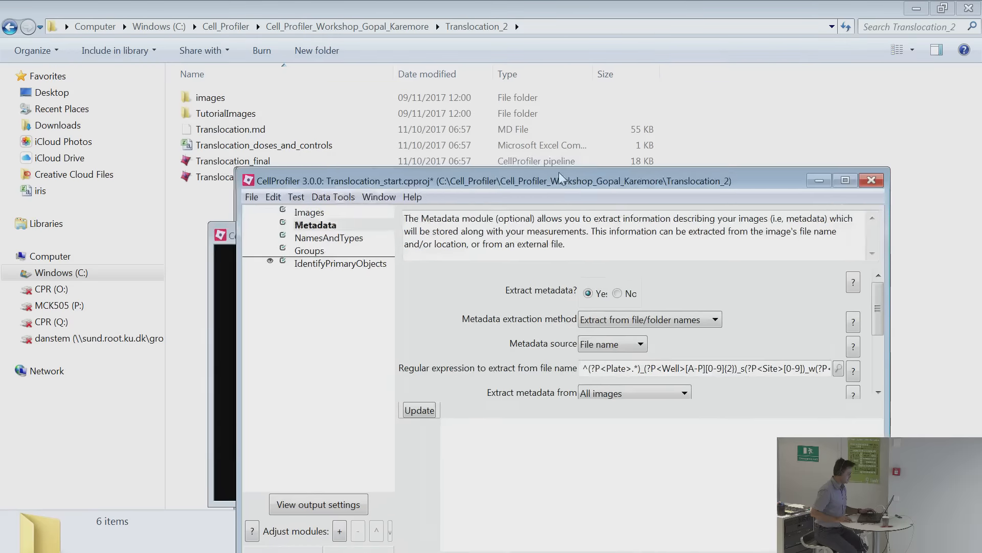
left_click_drag(252, 169, 384, 307)
left_click(545, 366)
left_click(545, 366)
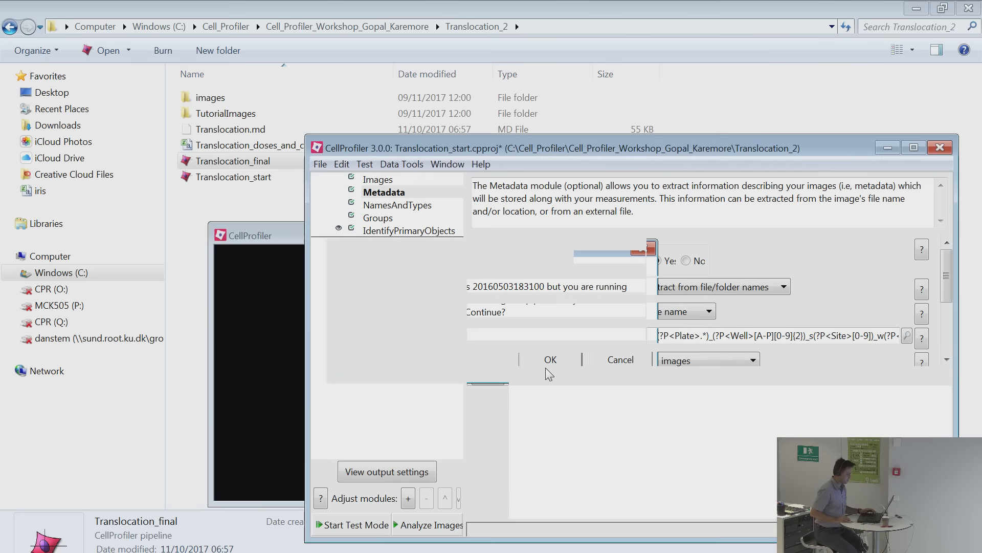
double_click(526, 141)
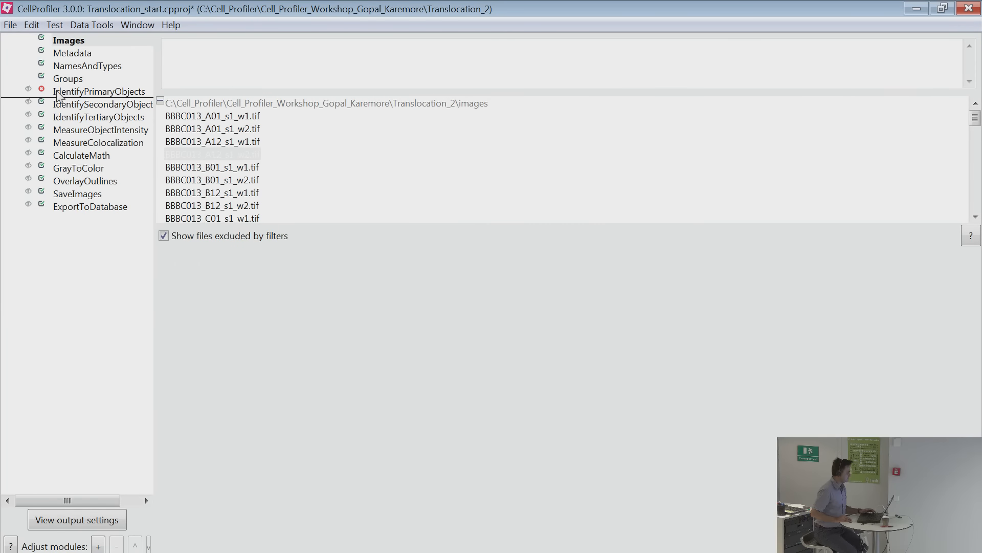
In the Metadata module, choose Extract from file/folder names as the extraction method and File name as the metadata source.
left_click(71, 68)
left_click(72, 54)
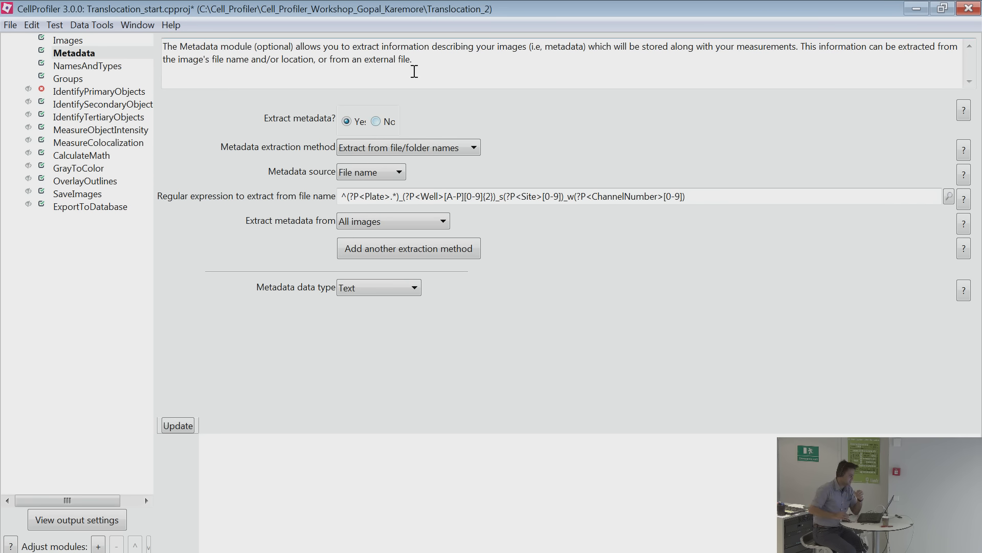
left_click(376, 150)
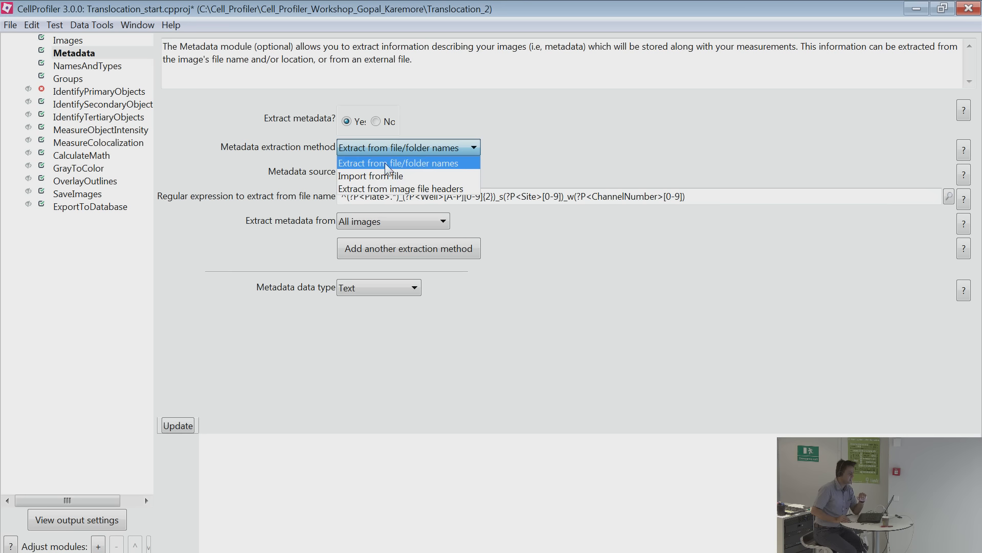
left_click(427, 163)
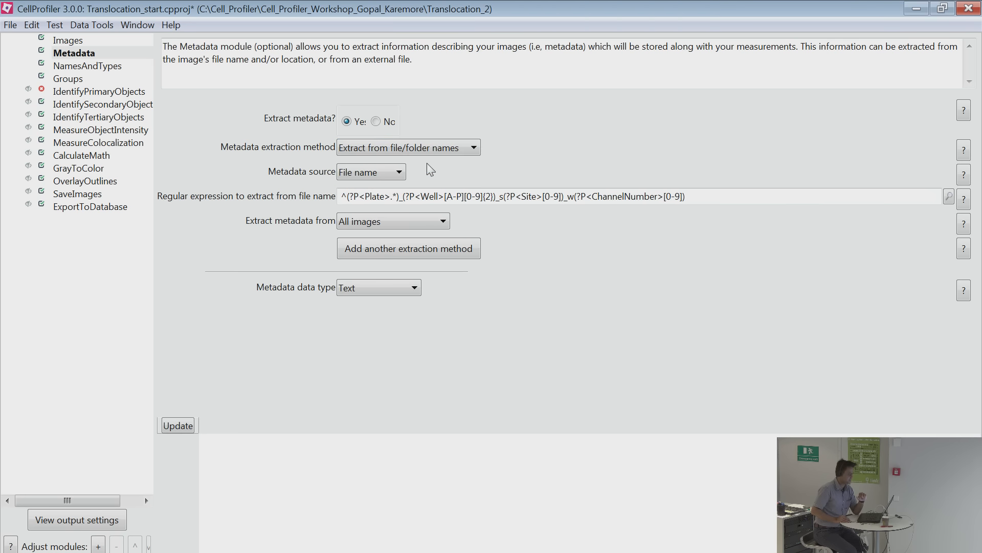
left_click(398, 174)
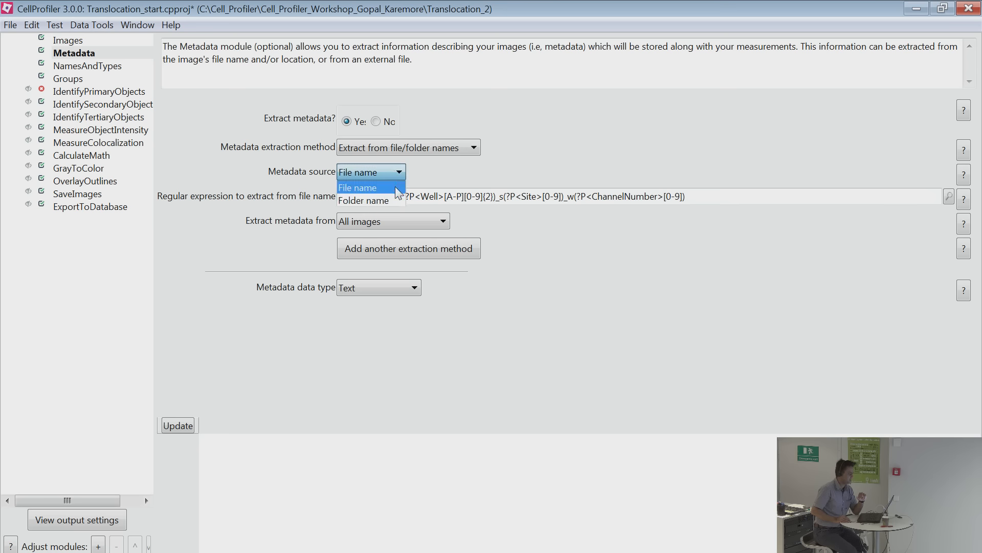
left_click(362, 186)
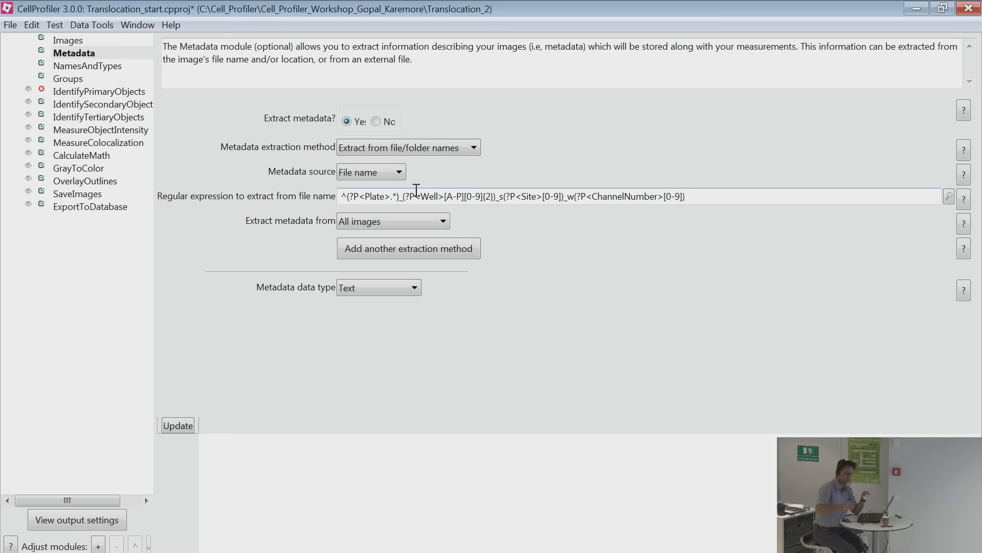
left_click(361, 175)
left_click(361, 175)
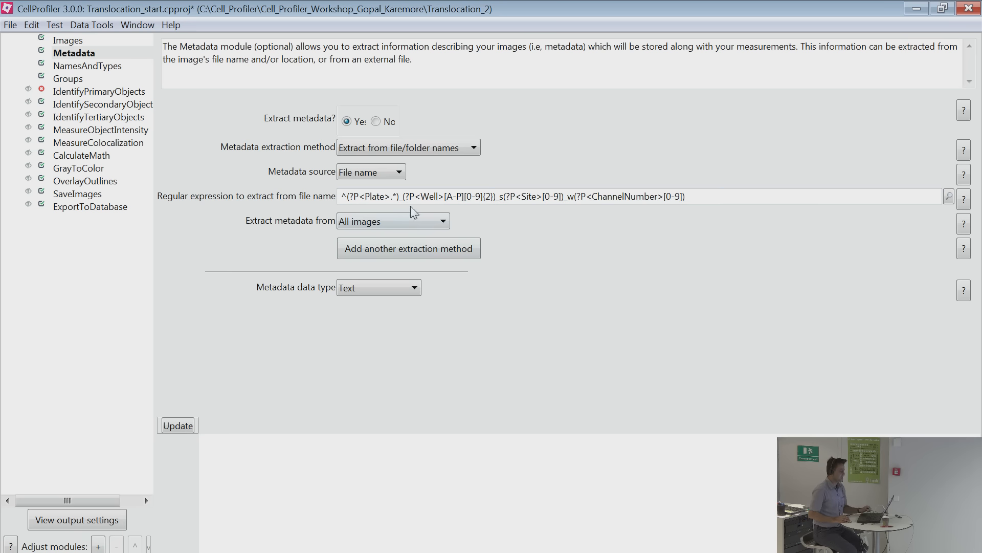
Compare the Plate part of the file name expression with the BBBC013_ prefix of the files in the images folder, and return to CellProfiler.
left_click_drag(398, 197, 341, 204)
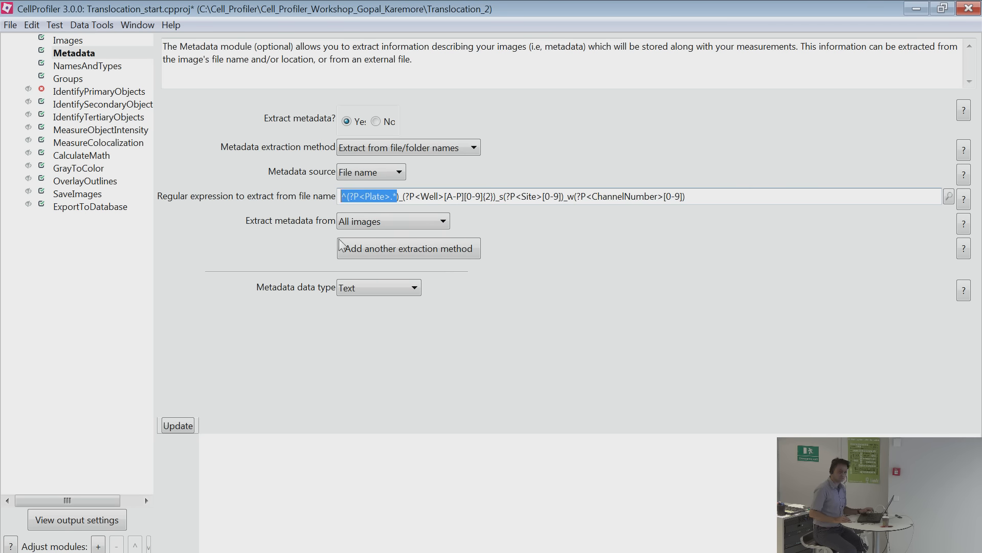
key("alt+Tab")
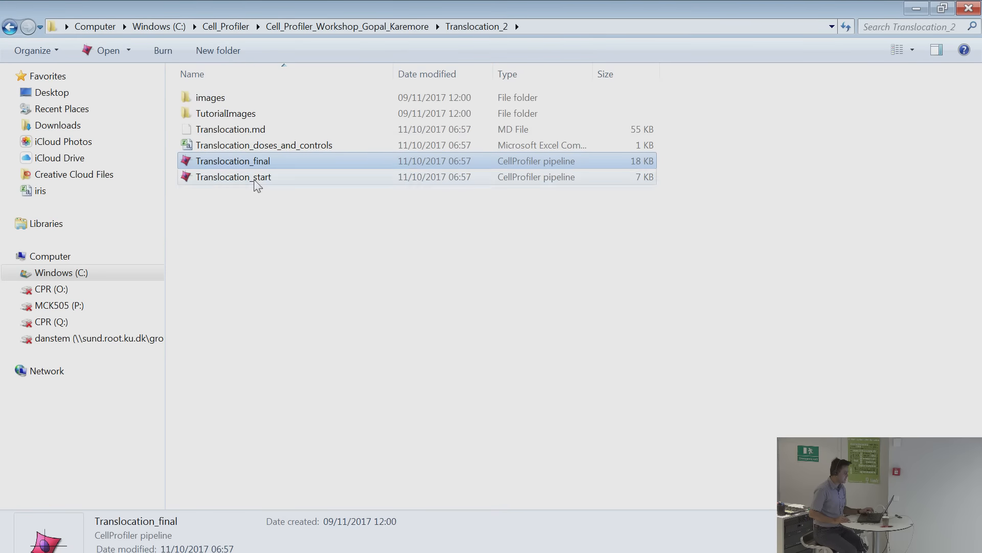
double_click(220, 98)
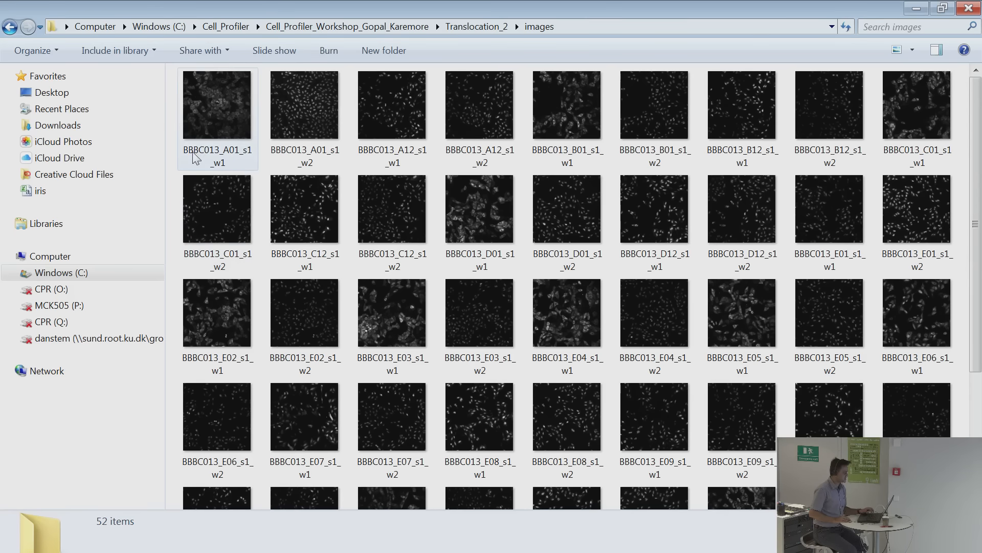
left_click(219, 151)
left_click(219, 152)
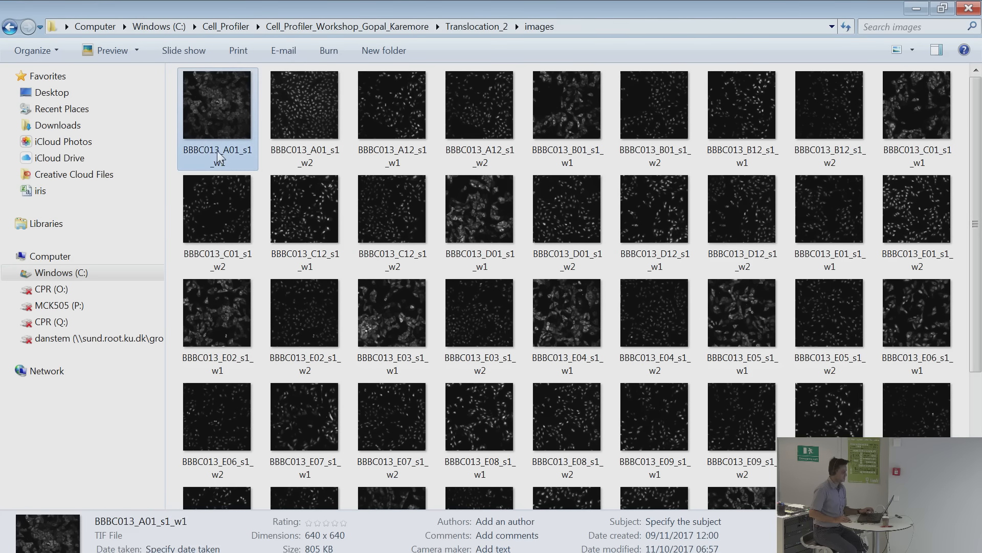
left_click_drag(223, 150, 171, 149)
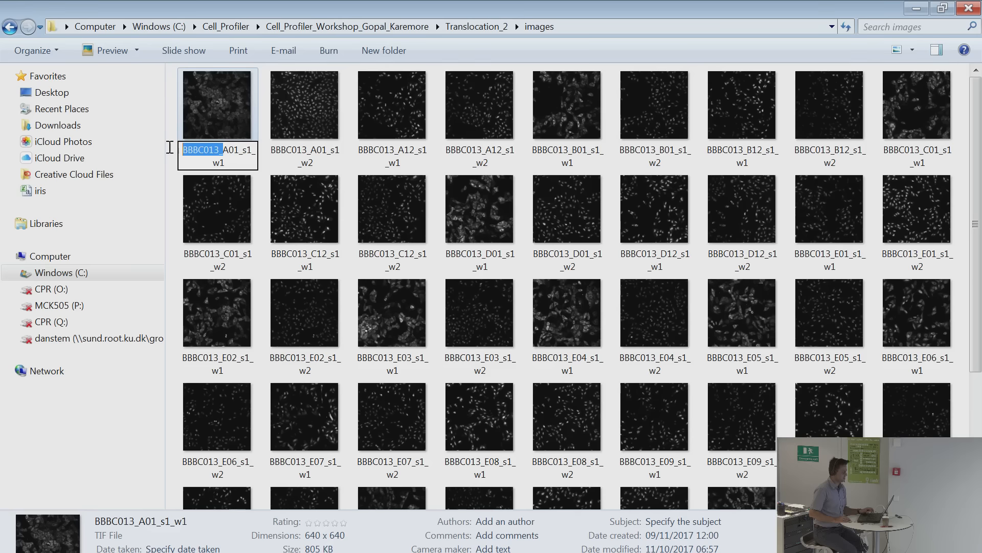
scroll(337, 358, "down", 3)
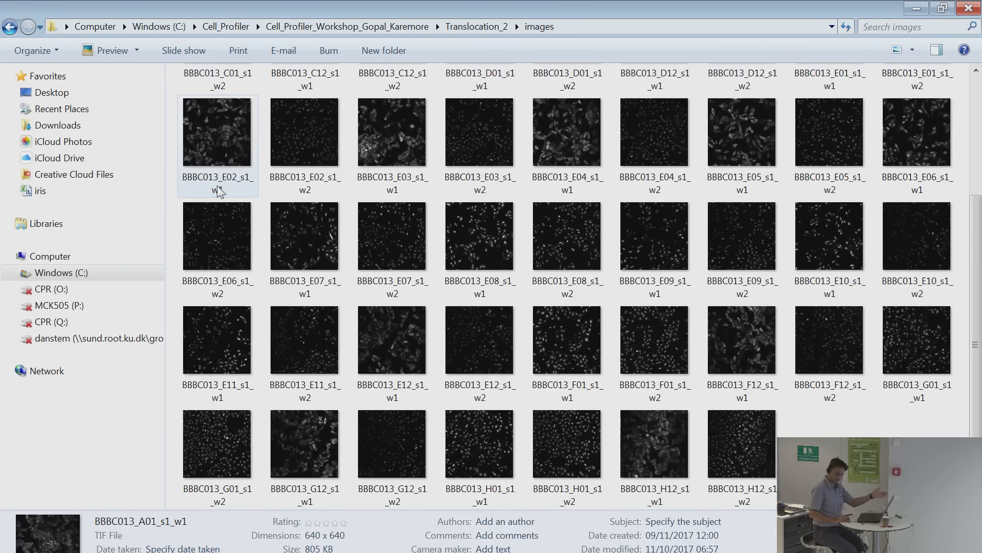
left_click(916, 8)
Open the regular expression editor for the file name and examine the Plate group and the underscore separator against the test text.
left_click(392, 197)
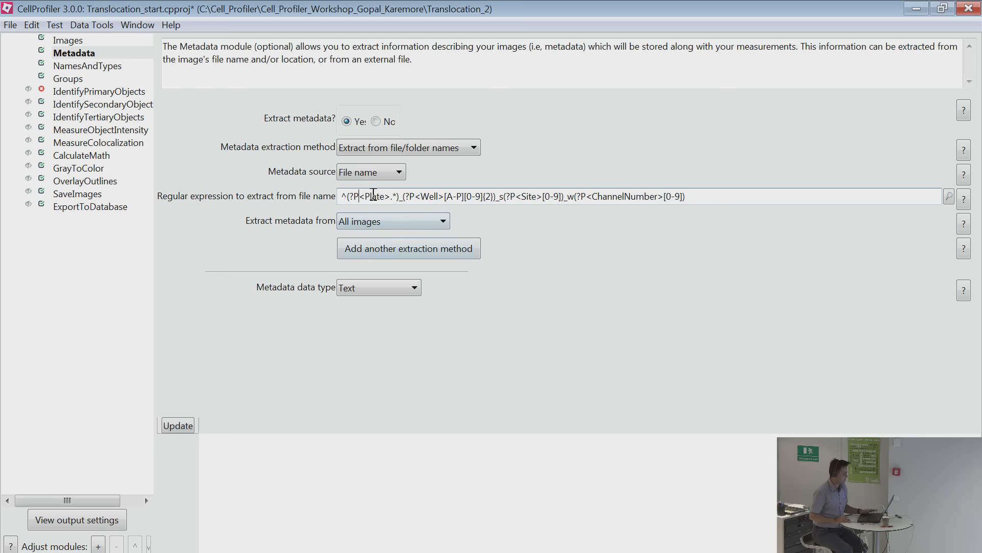
left_click(948, 198)
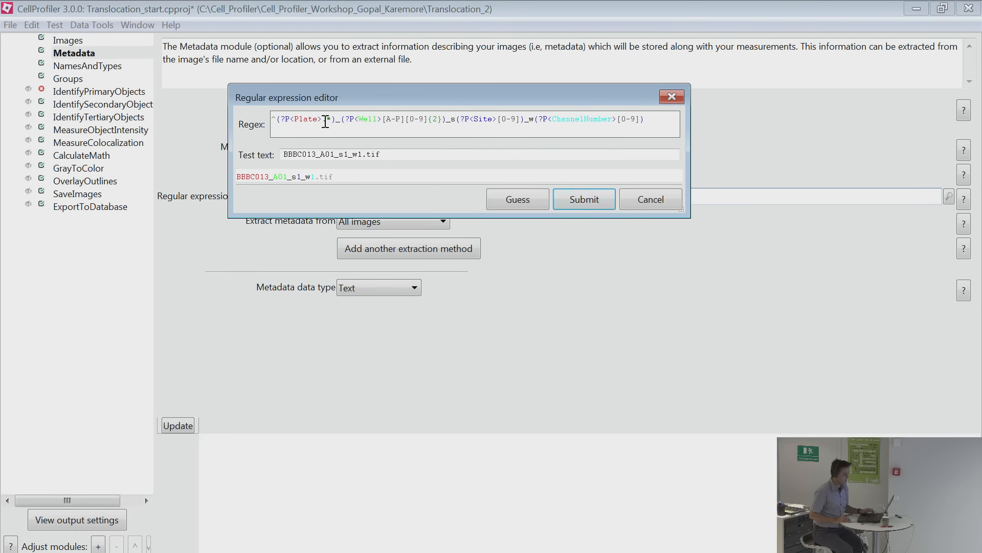
left_click_drag(322, 121, 270, 124)
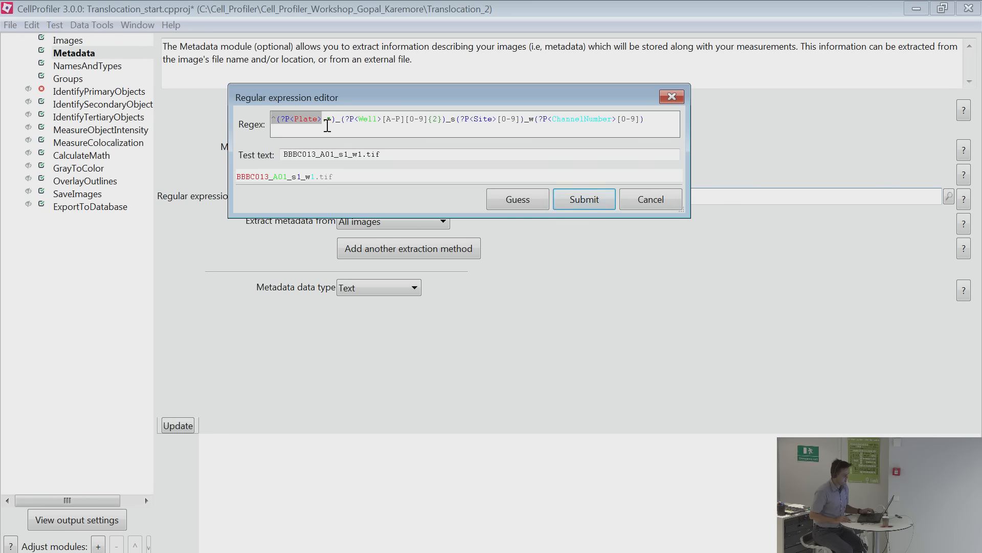
double_click(304, 122)
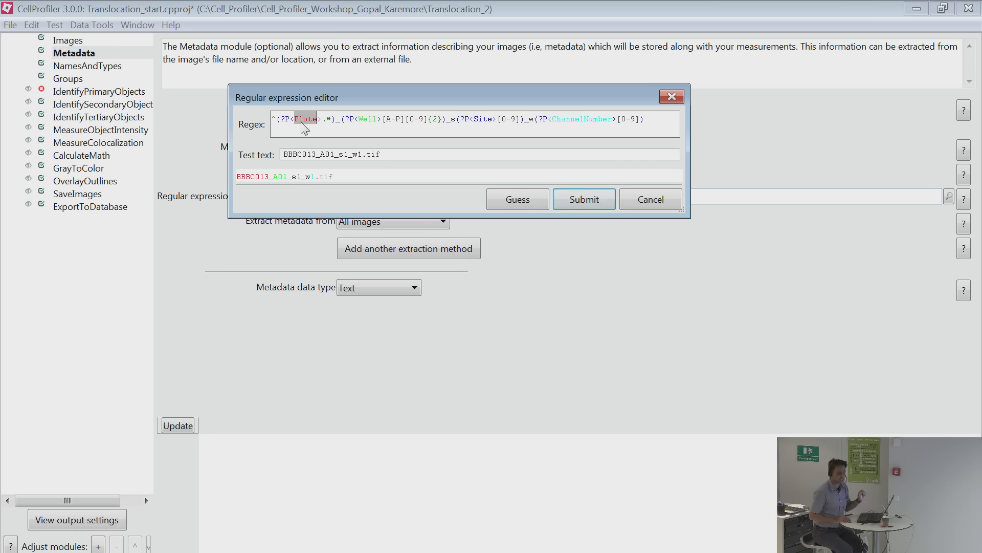
key("End")
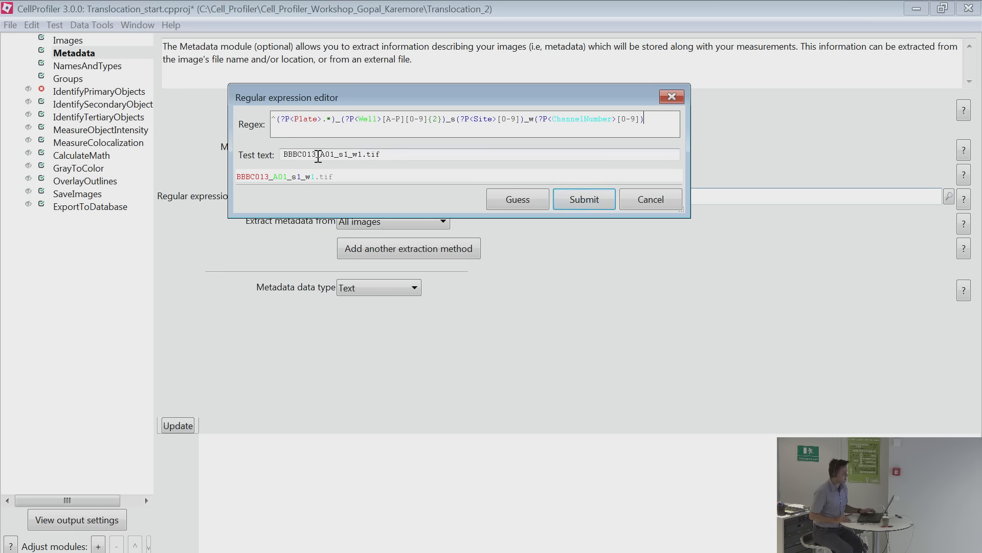
left_click_drag(322, 159, 318, 159)
left_click(337, 125)
Examine the Well group's [A-P][0-9]{2} pattern against A01 in the test text.
left_click(384, 119)
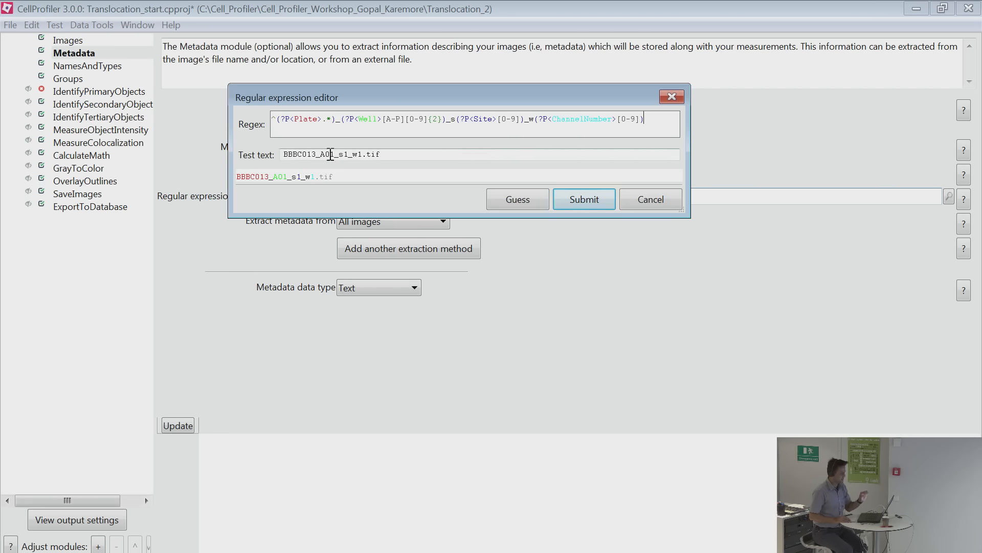
left_click_drag(327, 156, 334, 159)
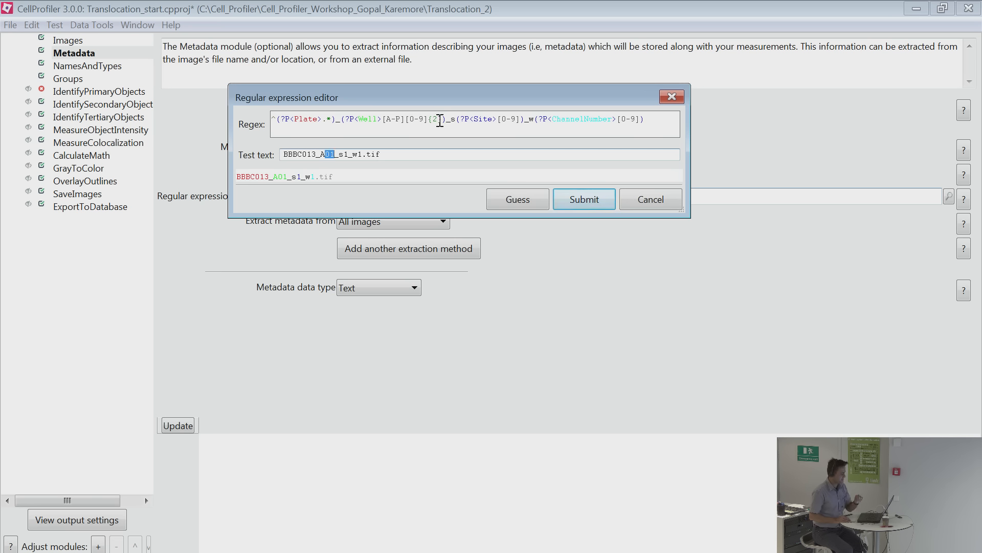
left_click_drag(440, 121, 436, 122)
Try replacing the Site group name with Po in the regular expression, and restore it to Site.
double_click(483, 119)
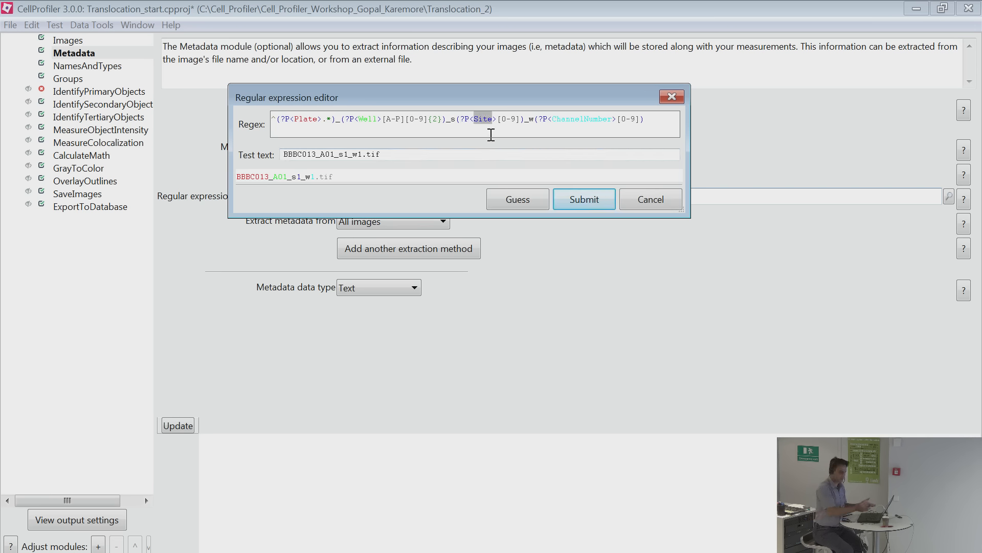
type("Po")
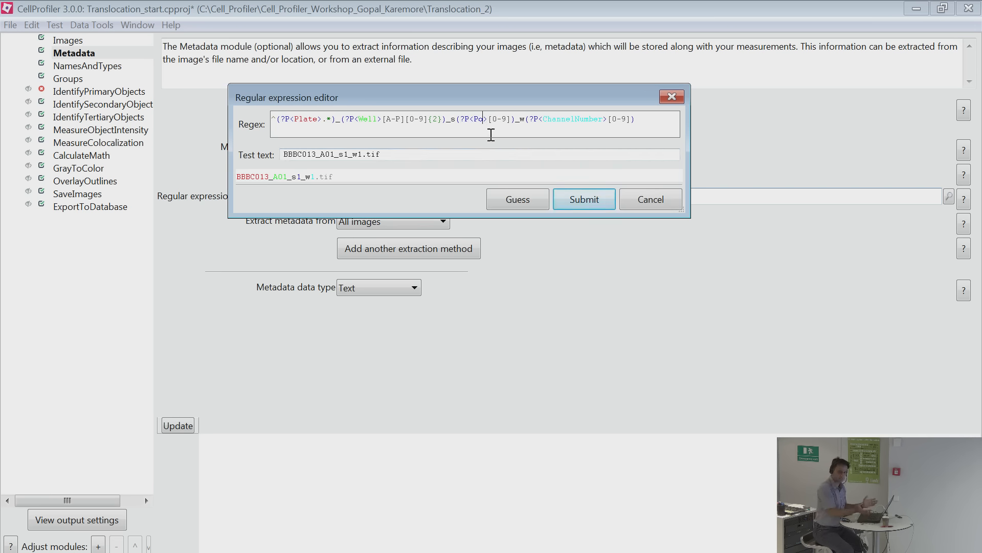
key("BackSpace")
key("BackSpace")
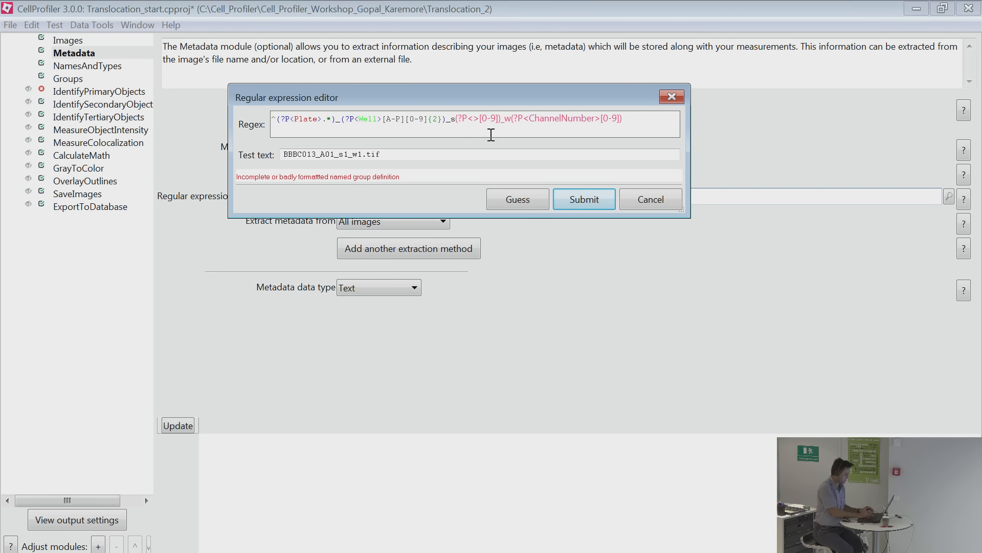
type("Site")
key("End")
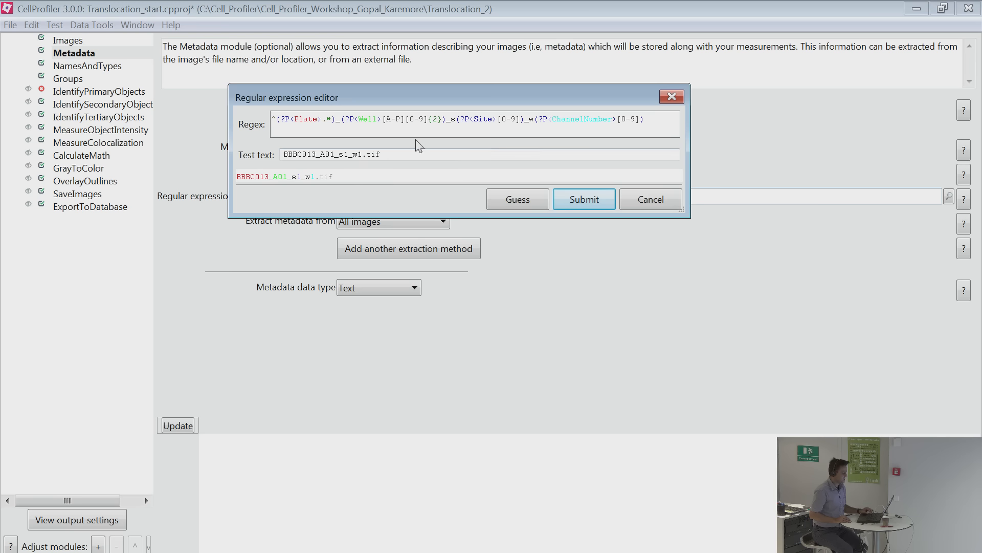
Examine the site number in the test text and compare the full regular expression with the color-coded match preview.
left_click(348, 154)
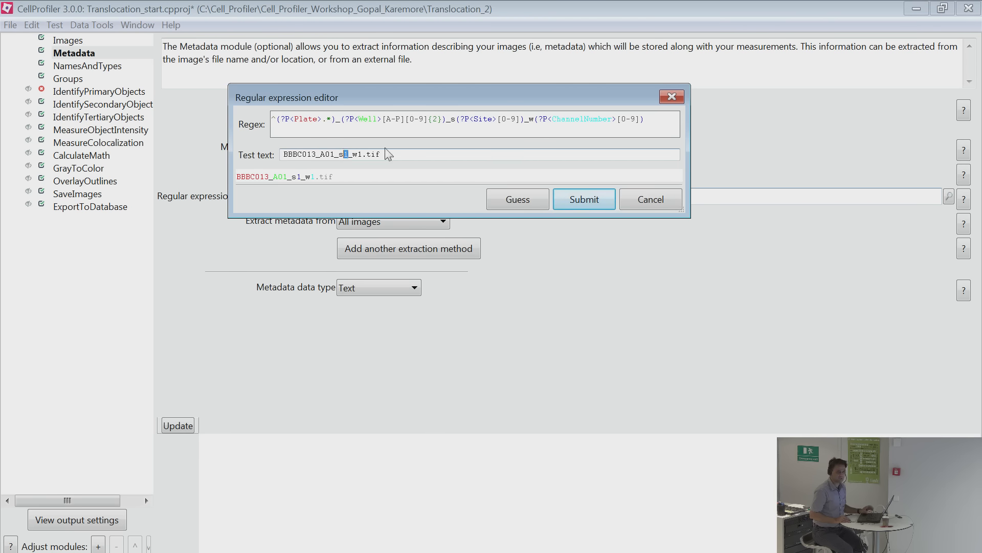
left_click(565, 132)
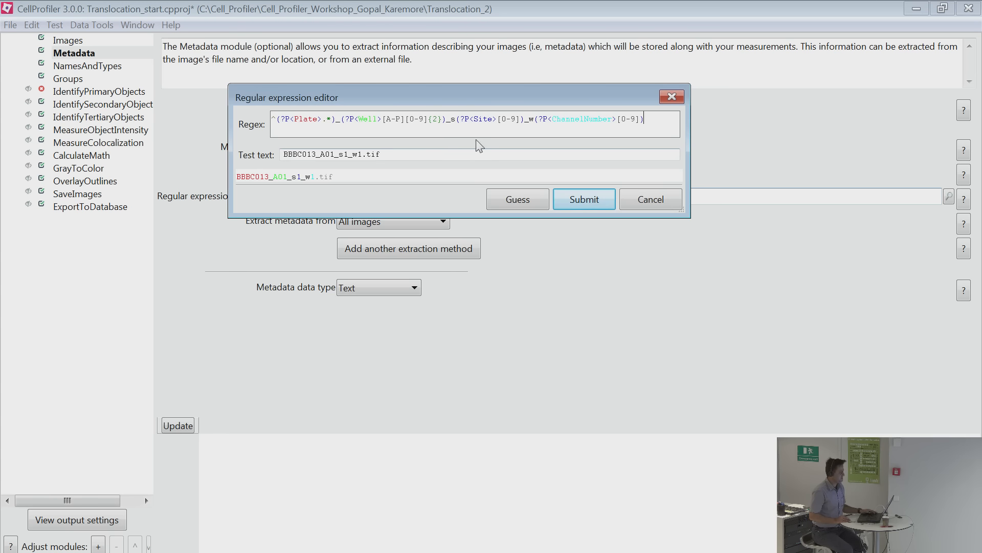
left_click_drag(647, 120, 207, 113)
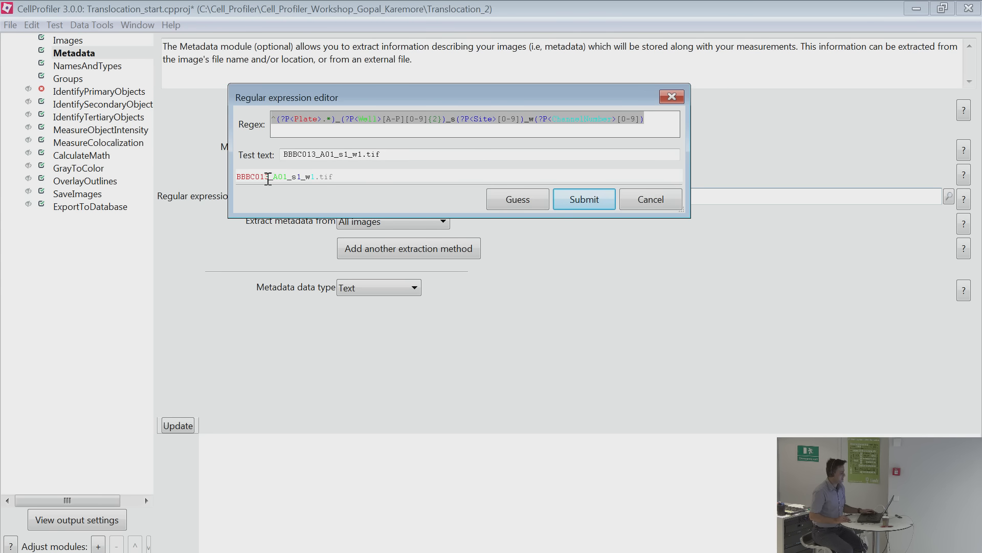
left_click_drag(274, 176, 315, 177)
left_click(297, 176)
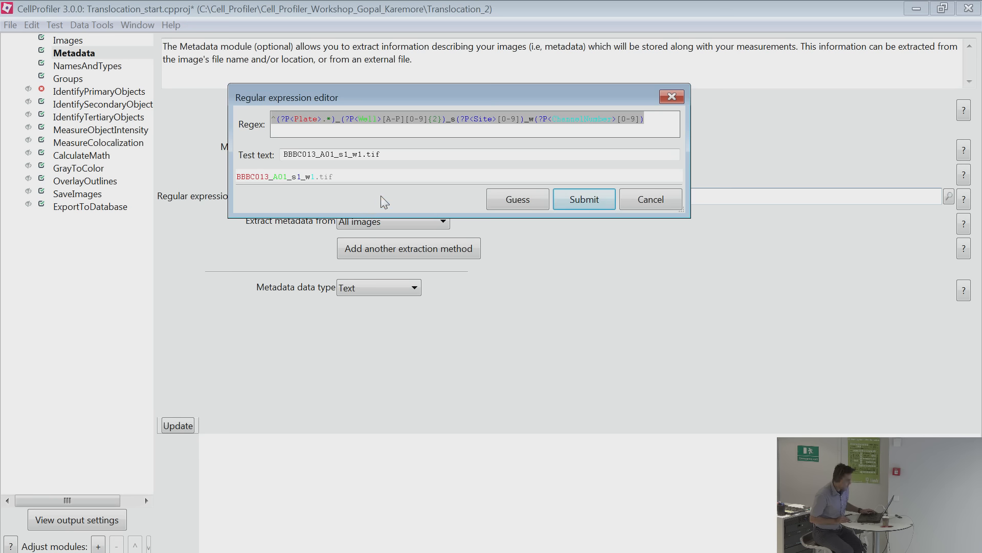
left_click(394, 134)
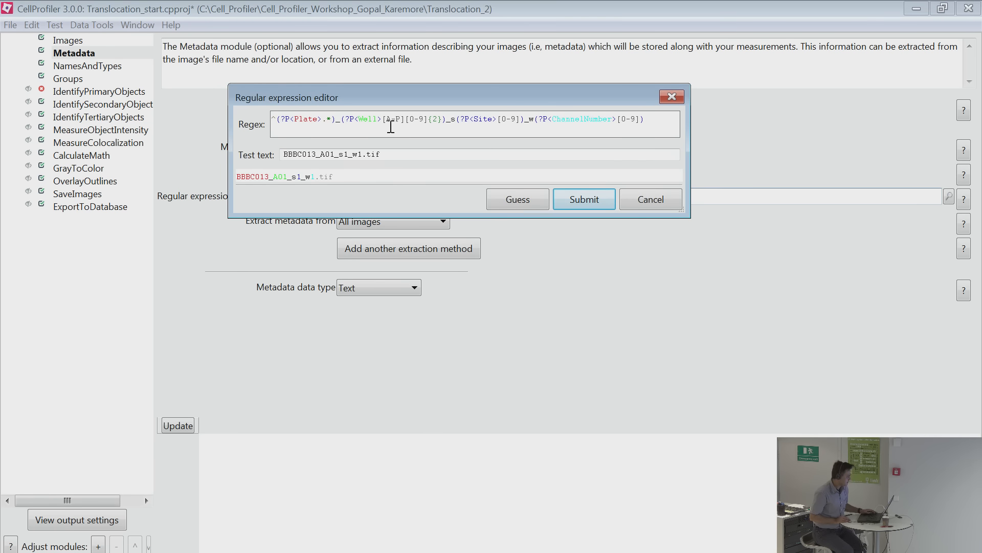
Replace the ChannelNumber group name with CPRChanne in the regular expression.
double_click(569, 118)
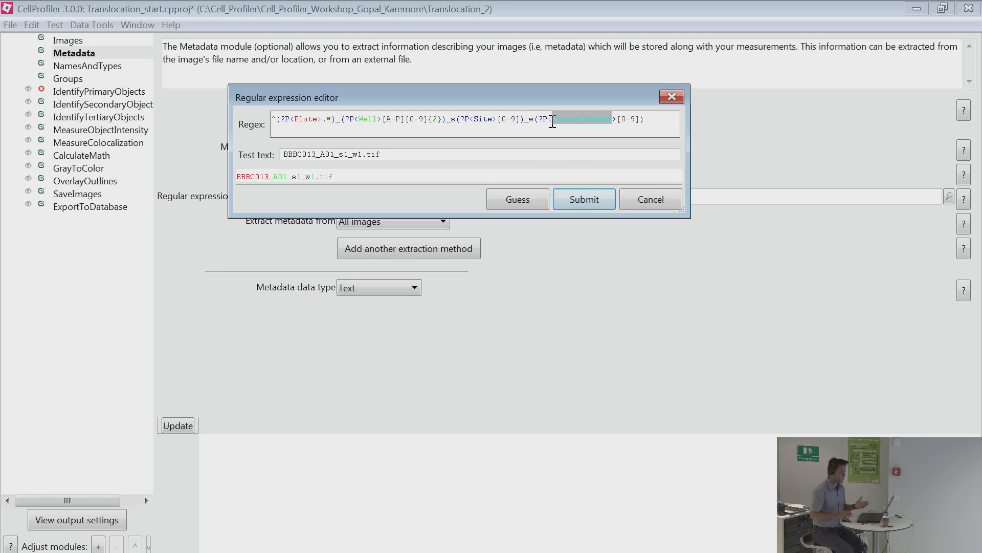
key("BackSpace")
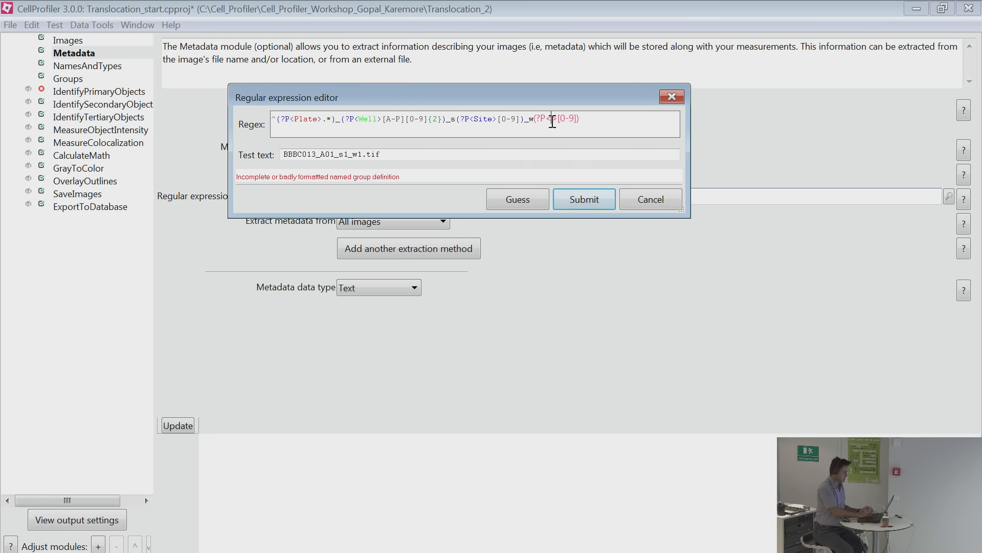
type("CPRChan")
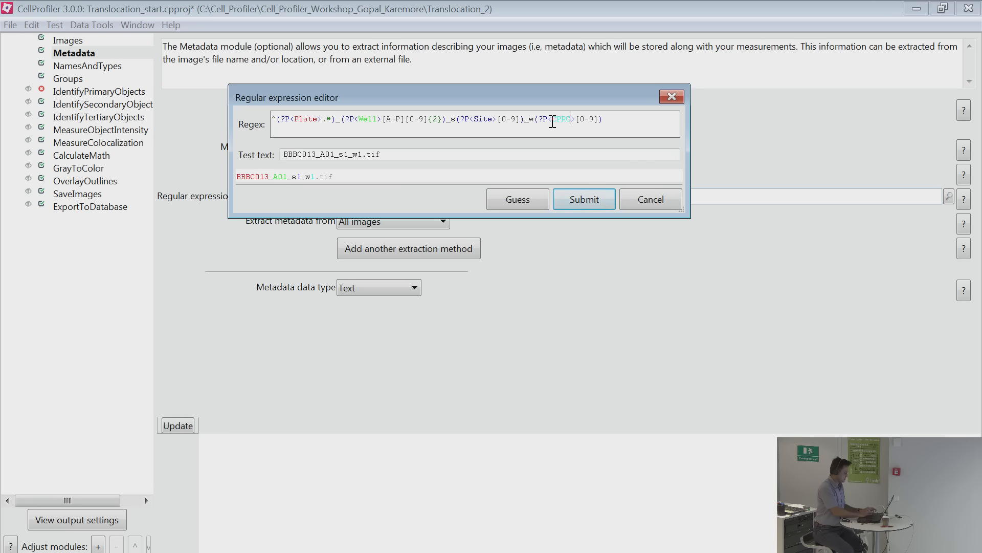
type("nel")
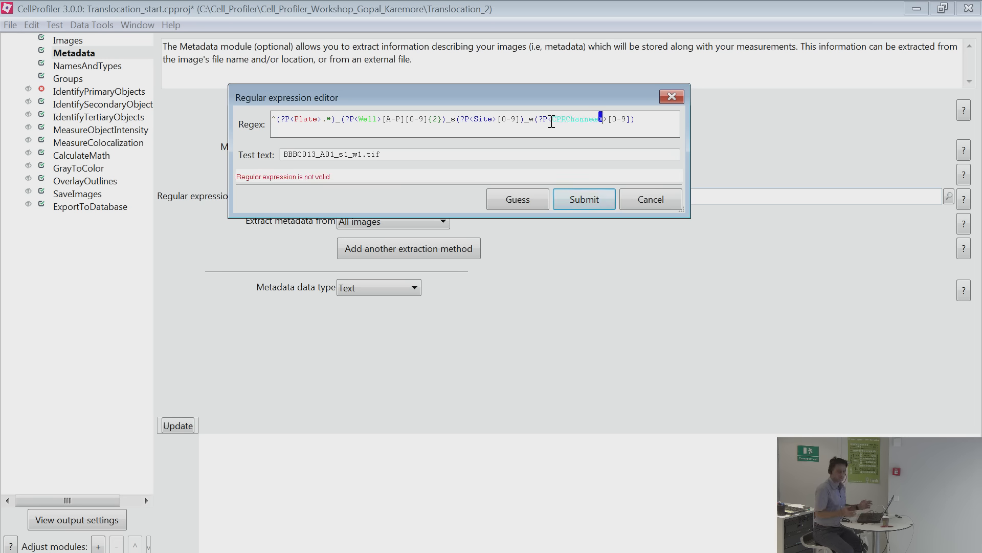
key("BackSpace")
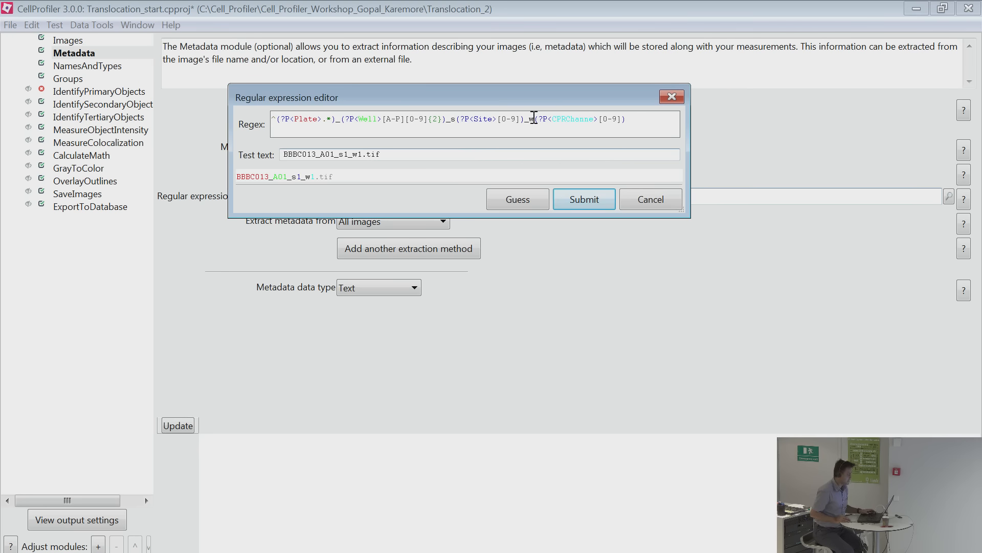
Examine the ?P syntax, the w prefix, the Site group and the Plate wildcard within the full regular expression.
left_click_drag(538, 117, 549, 117)
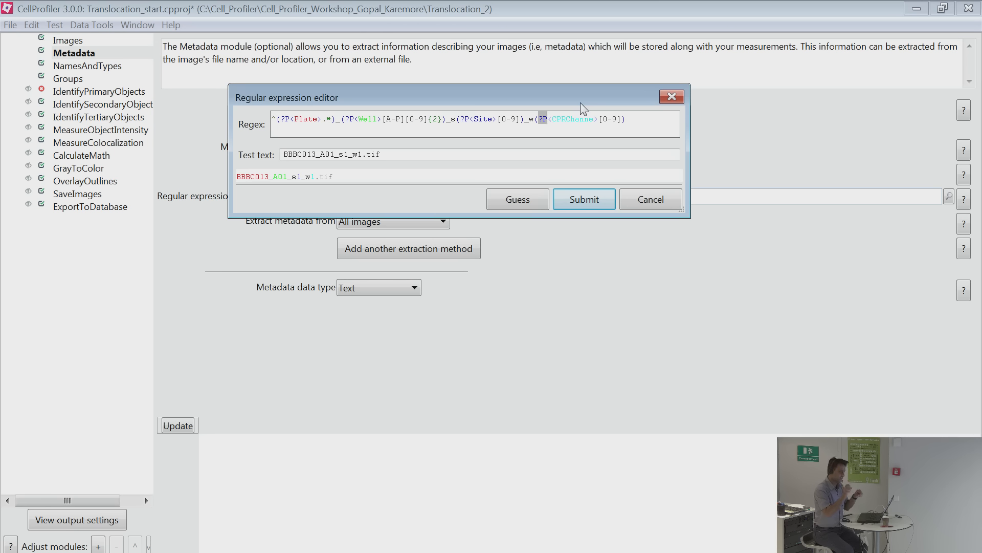
left_click(543, 121)
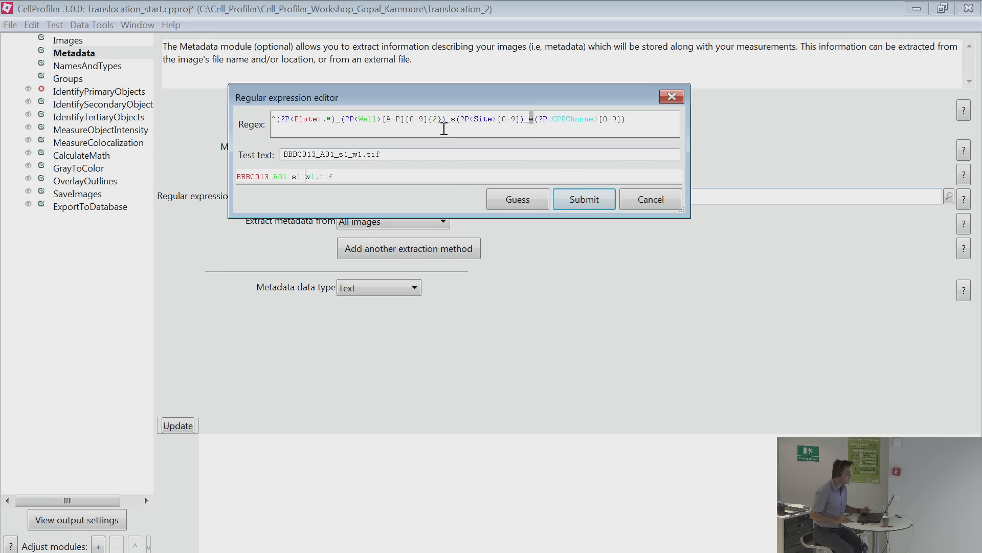
left_click(464, 122)
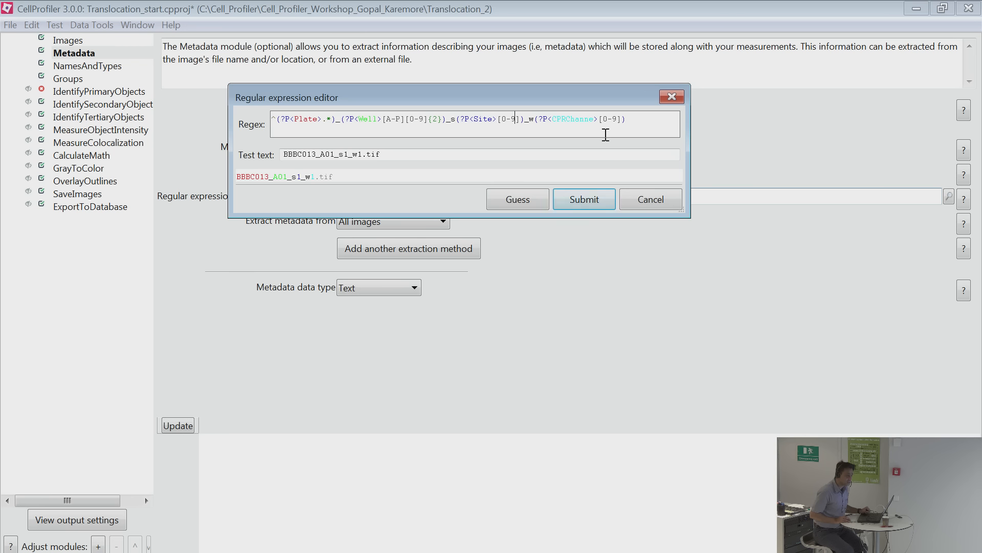
left_click(632, 121)
left_click_drag(632, 121, 258, 117)
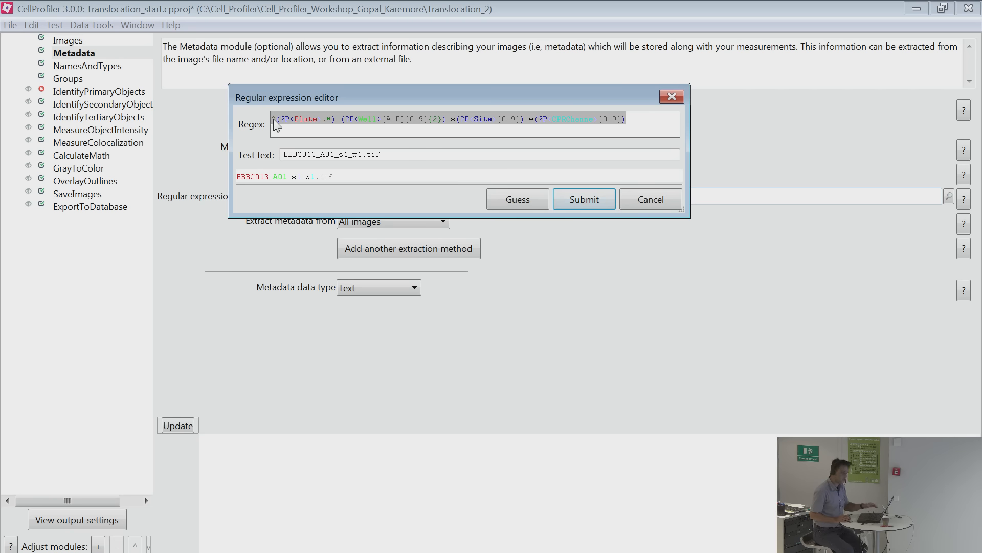
left_click(423, 332)
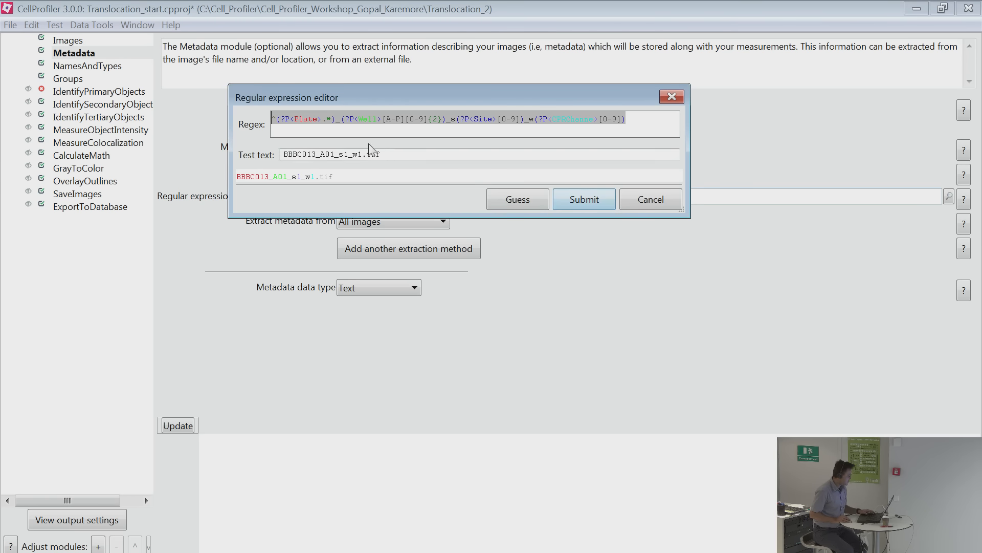
left_click(360, 130)
double_click(327, 120)
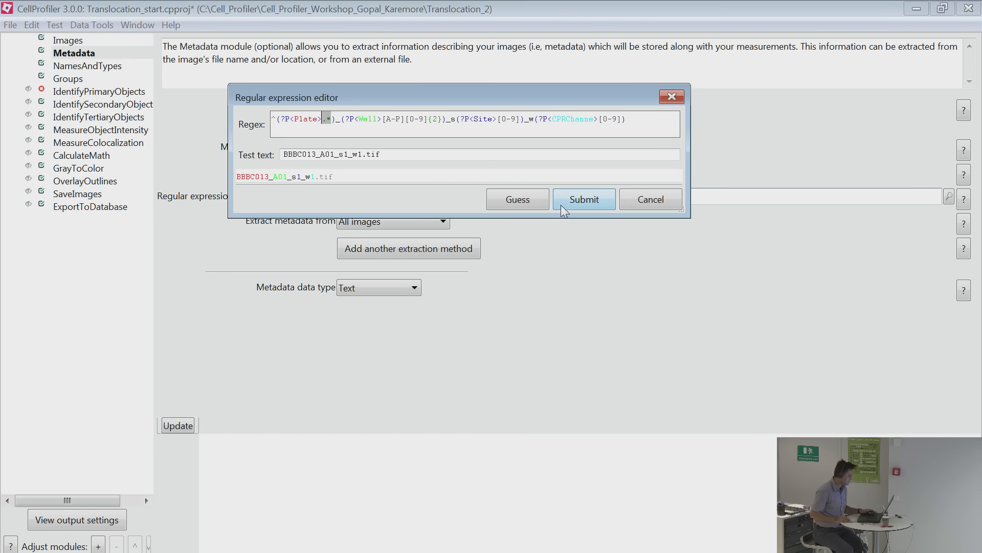
Submit the edited regular expression, update the metadata table and look through its extracted columns.
left_click(576, 207)
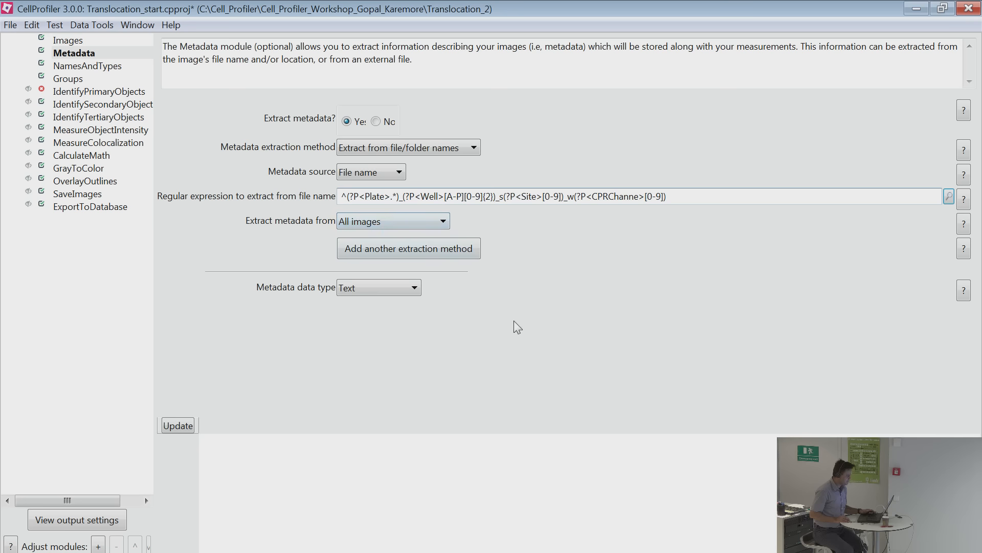
left_click(171, 427)
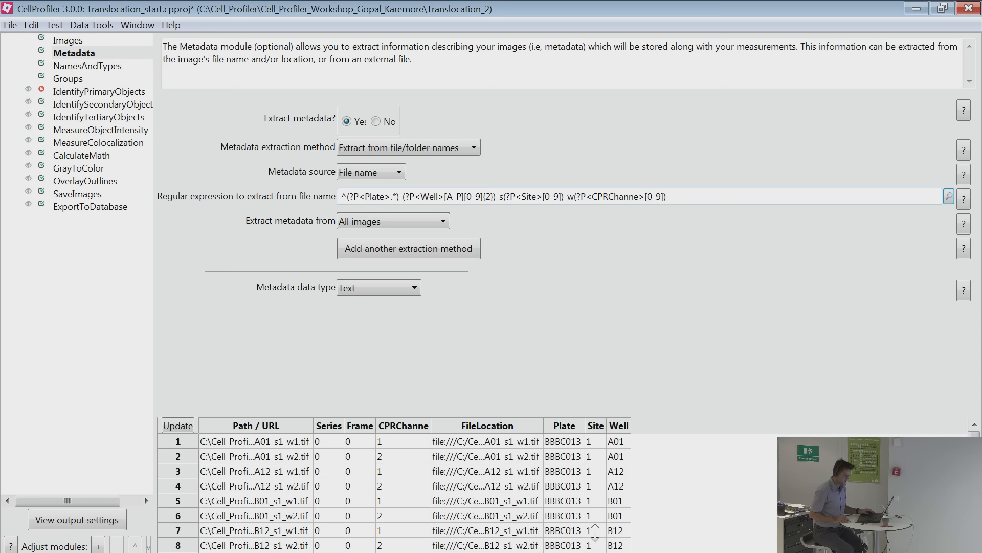
scroll(393, 491, "down", 8)
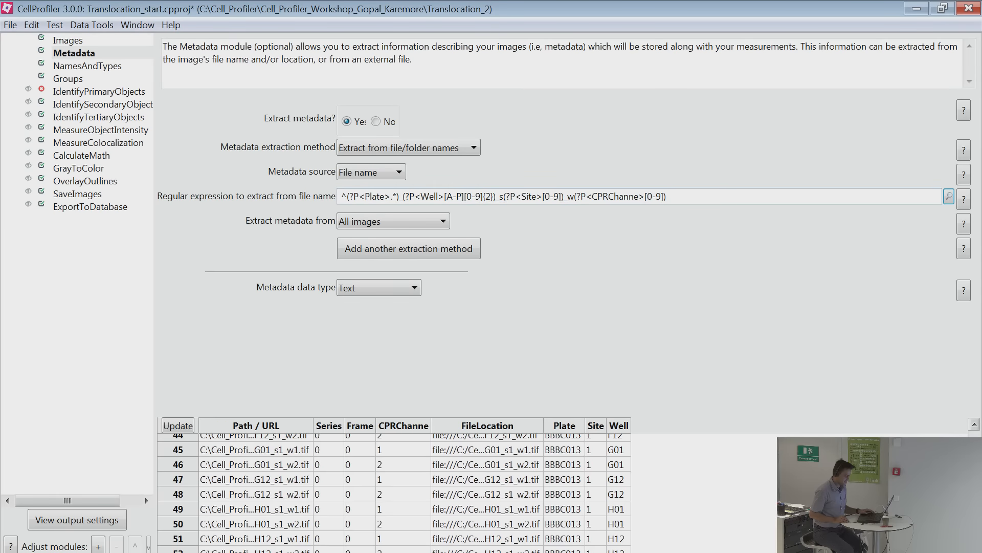
scroll(393, 491, "up", 8)
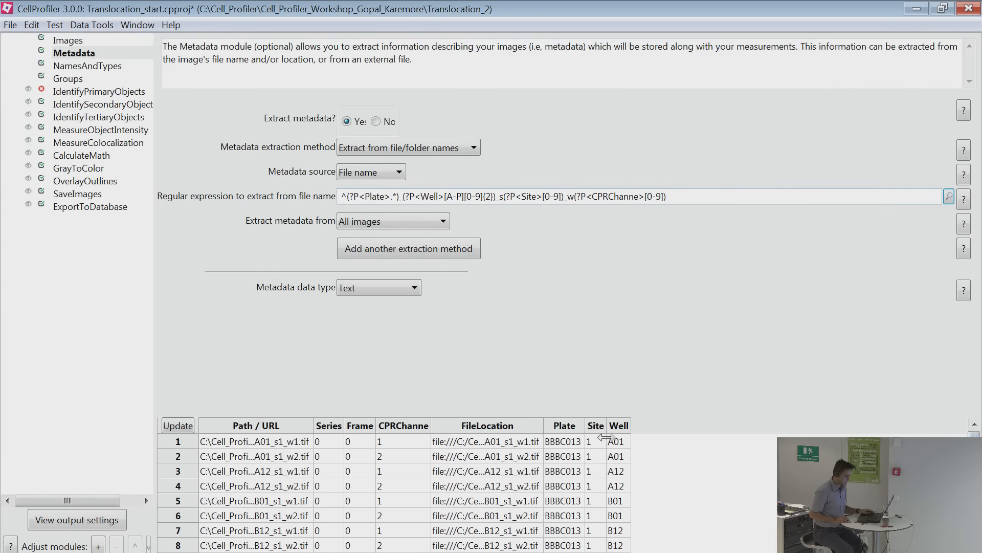
left_click_drag(974, 442, 948, 434)
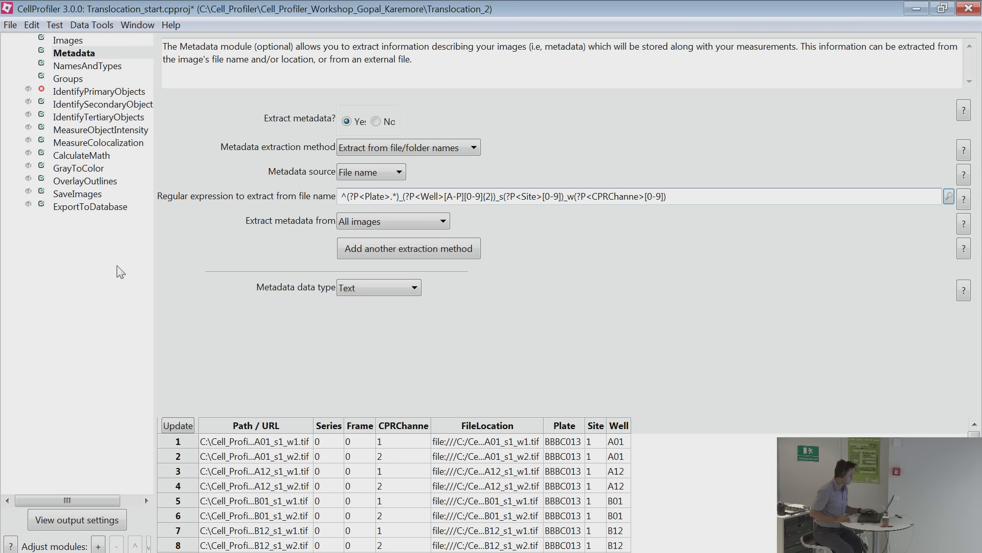
Import the Translocation_final pipeline again from the Translocation_2 folder in the file explorer.
key("alt+Tab")
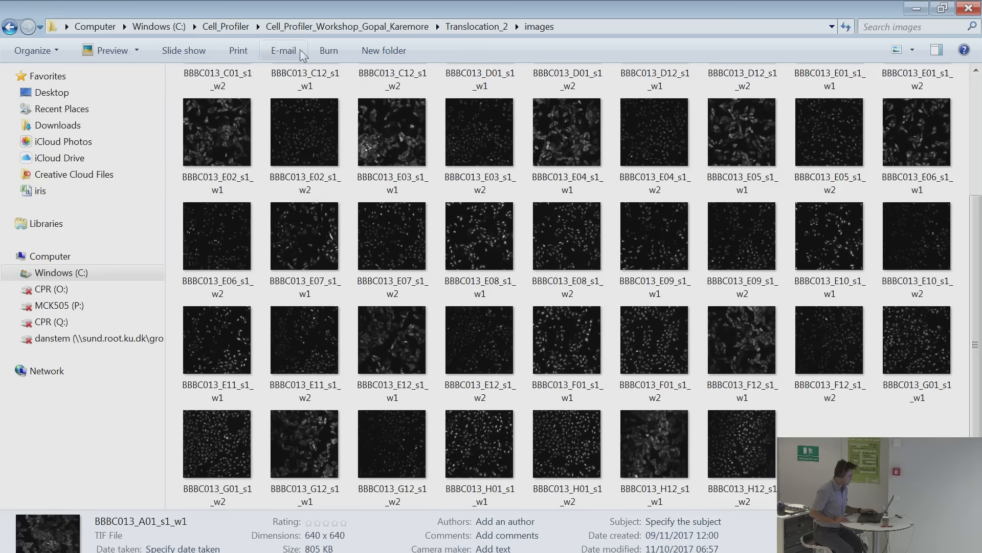
left_click(447, 25)
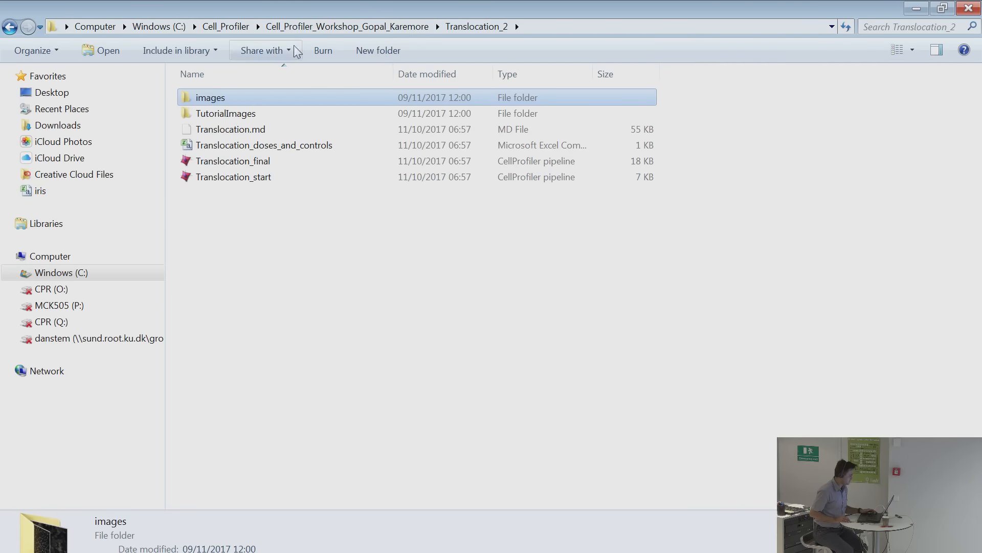
left_click_drag(491, 8, 656, 123)
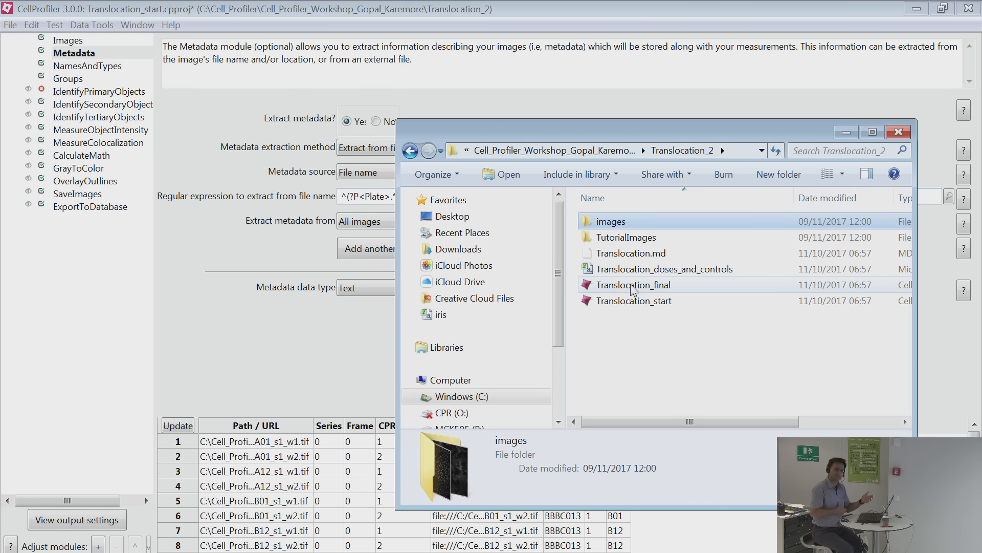
left_click(646, 288)
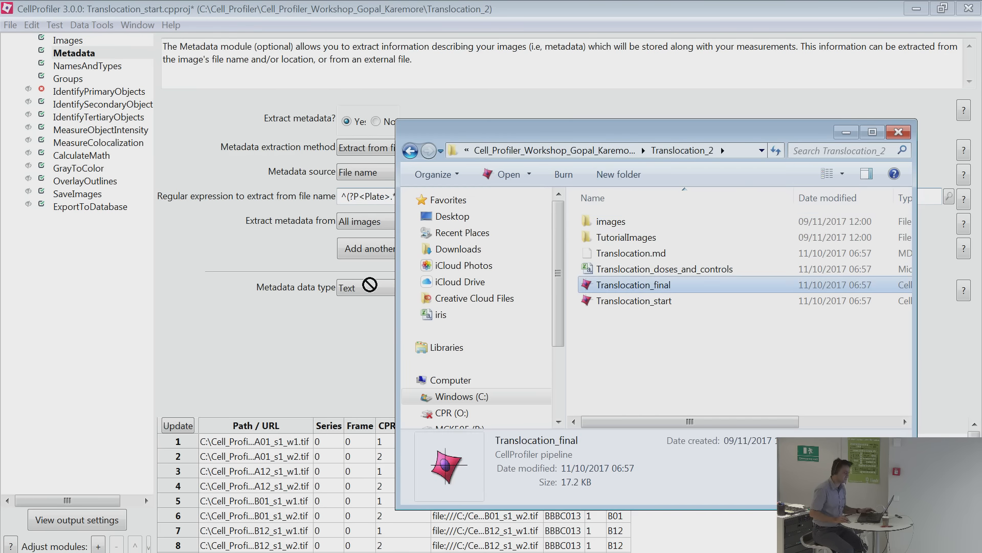
scroll(99, 285, "right", 1)
key("Return")
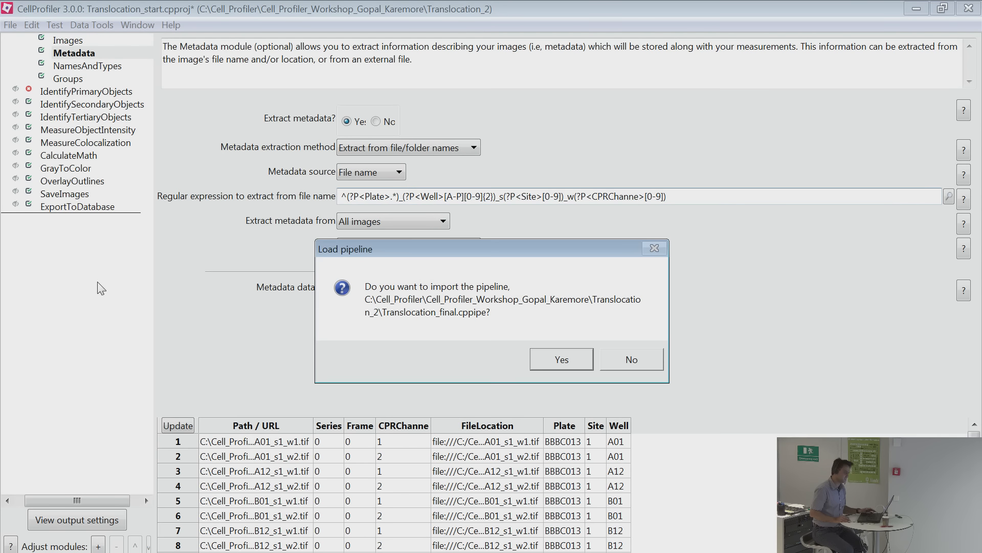
left_click(562, 360)
left_click(561, 359)
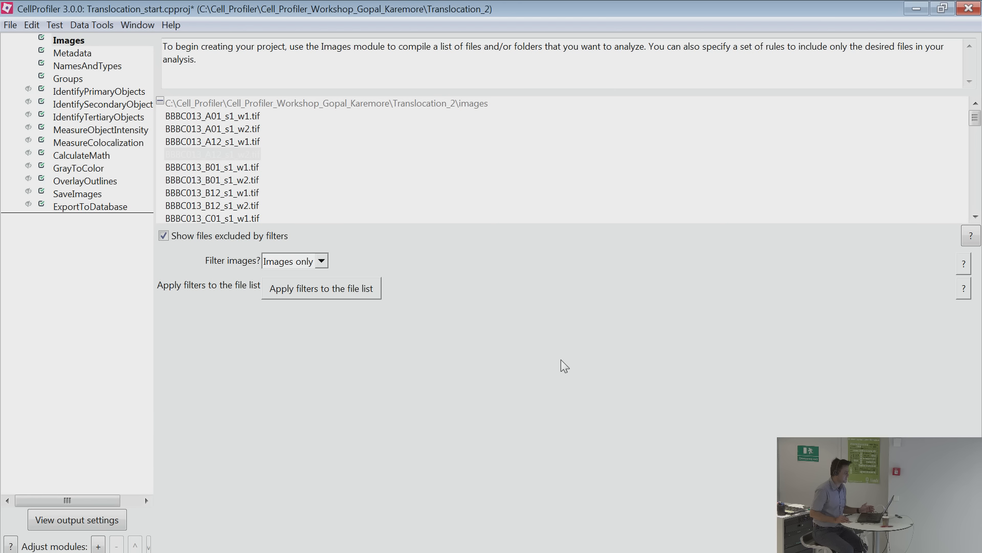
Open the Metadata module and check the channel group name in the regular expression.
left_click(58, 79)
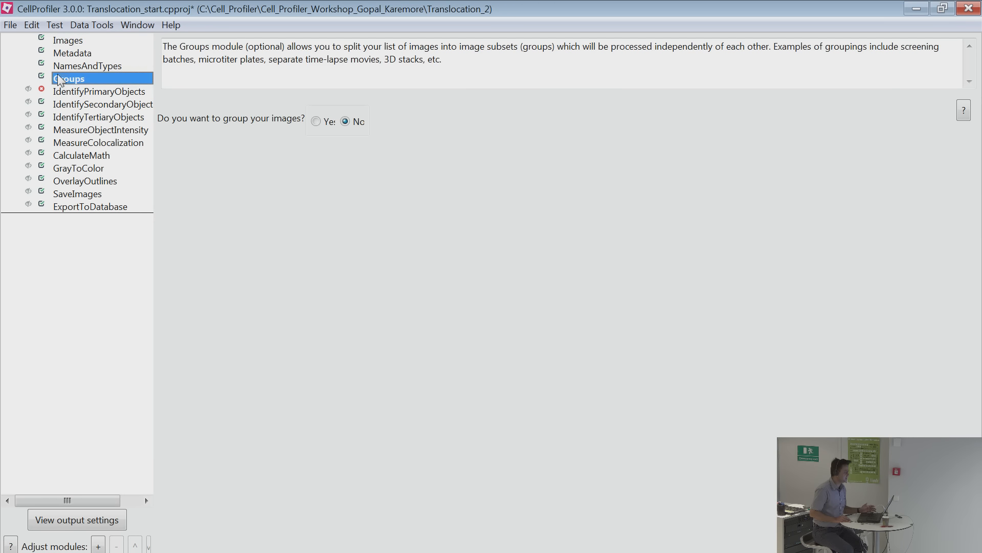
left_click(59, 64)
left_click(65, 53)
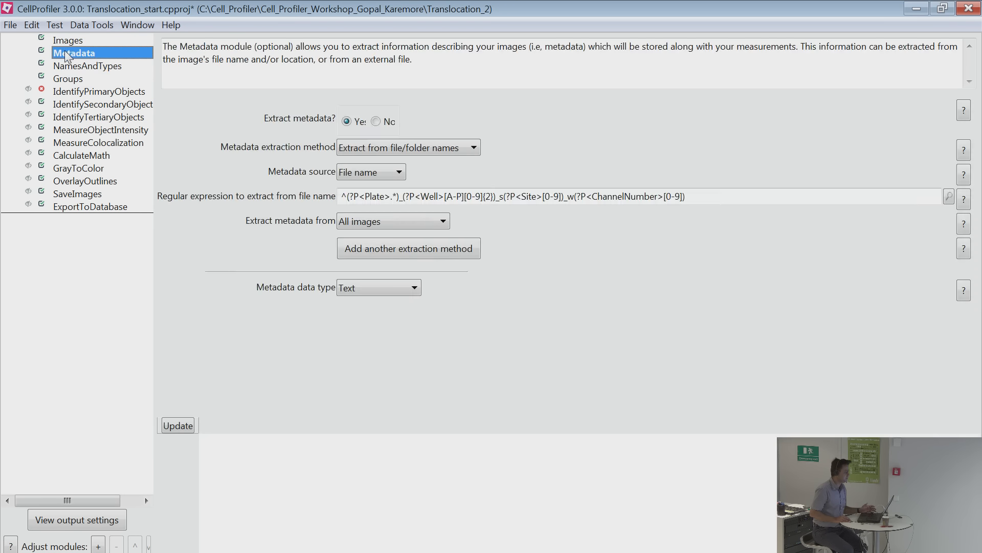
double_click(624, 194)
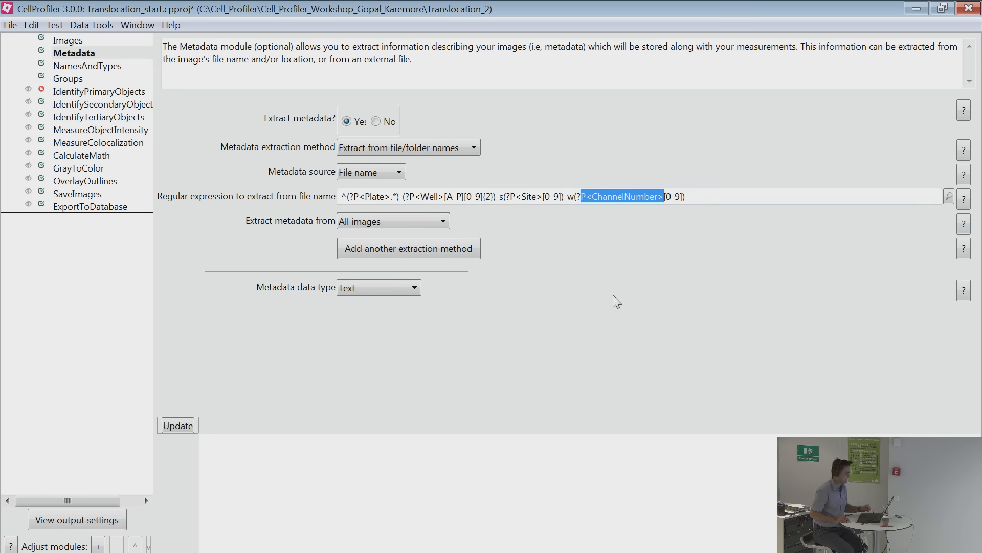
Open the NamesAndTypes module and examine the name assignment method and the first rule set's match option.
left_click(74, 70)
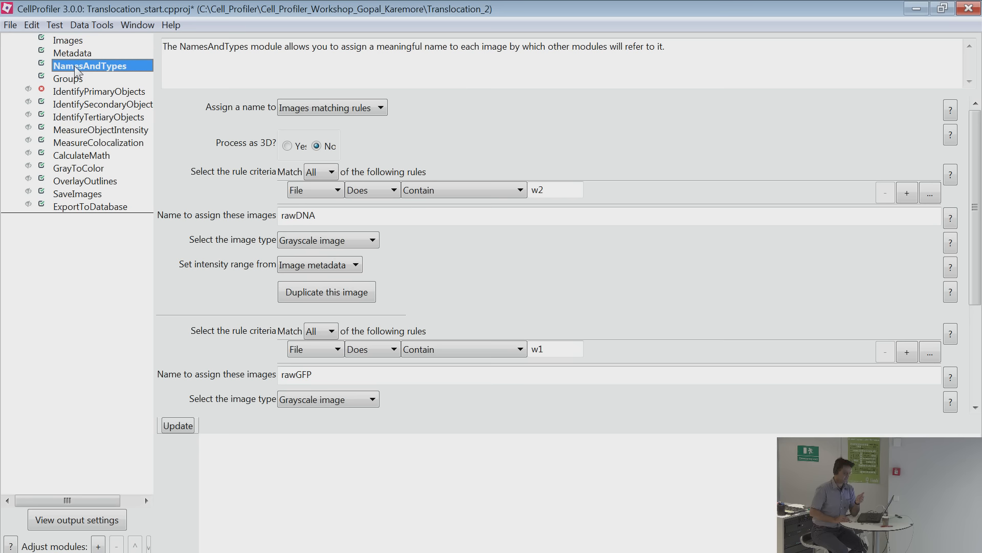
left_click(317, 110)
left_click(317, 111)
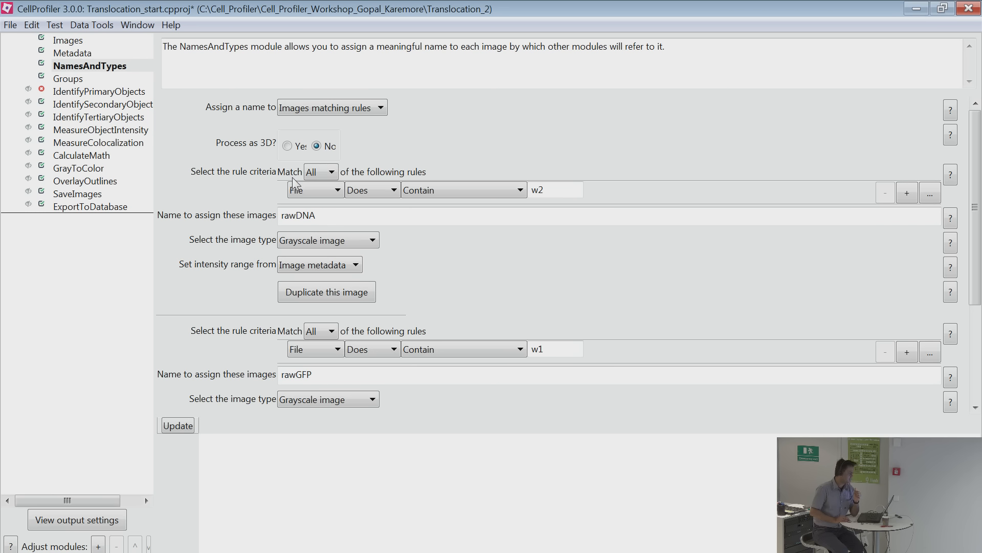
left_click(323, 176)
left_click(325, 176)
Examine the options of the first image rule, its w2 search text and the assigned name rawDNA.
left_click(330, 195)
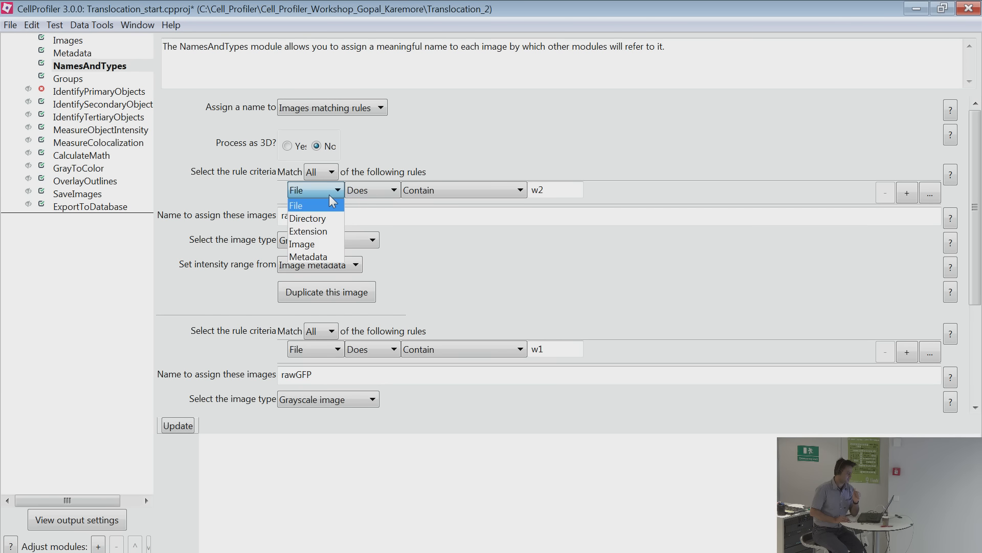
left_click(333, 205)
left_click(379, 191)
left_click(379, 191)
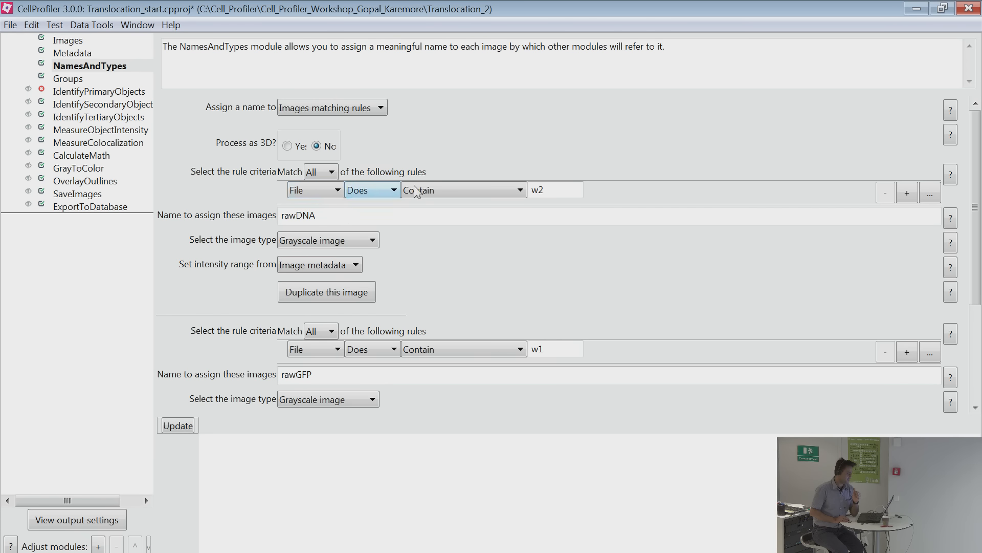
left_click(439, 189)
left_click(439, 188)
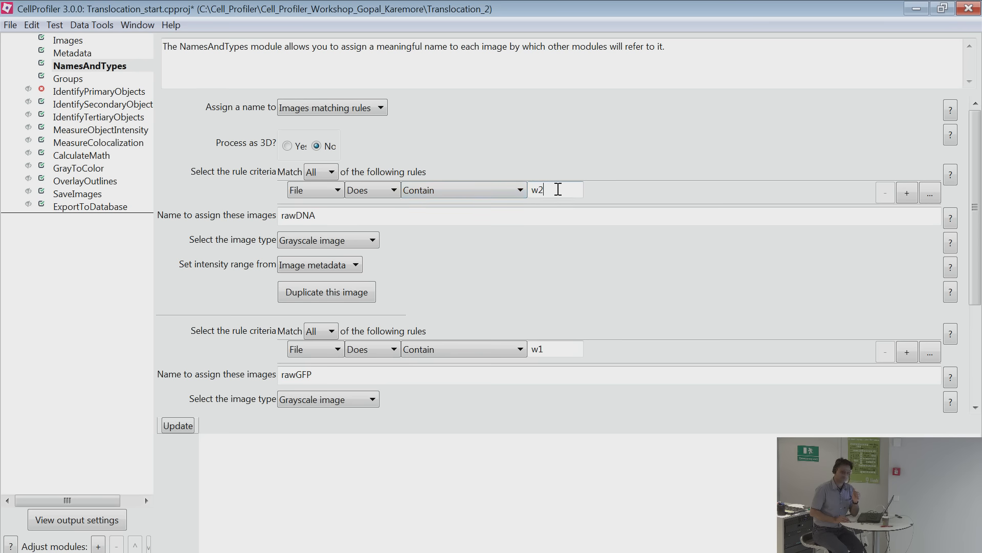
left_click_drag(547, 189, 513, 188)
left_click_drag(435, 215, 240, 218)
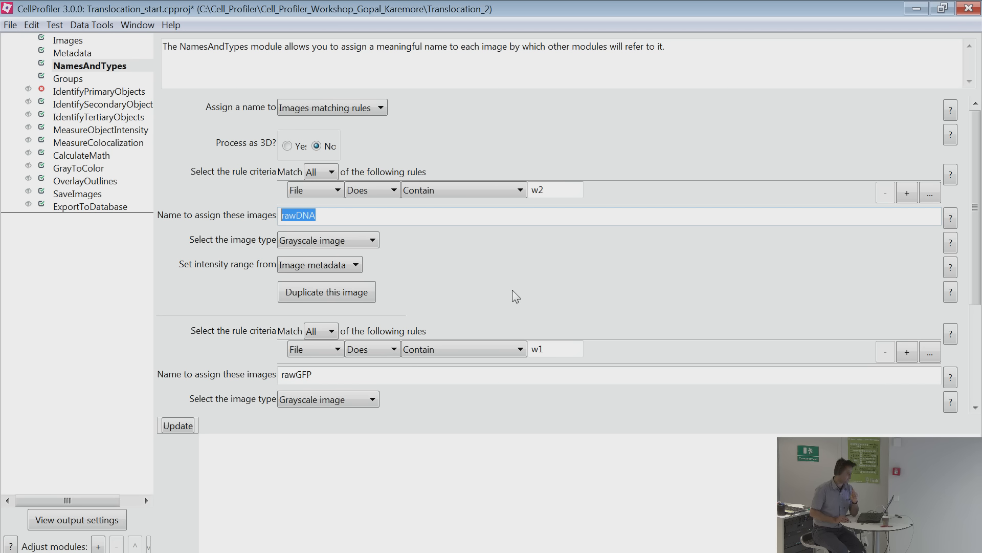
Review the first rule's comparison options, set its criterion to Metadata and switch to the Groups module.
left_click(486, 196)
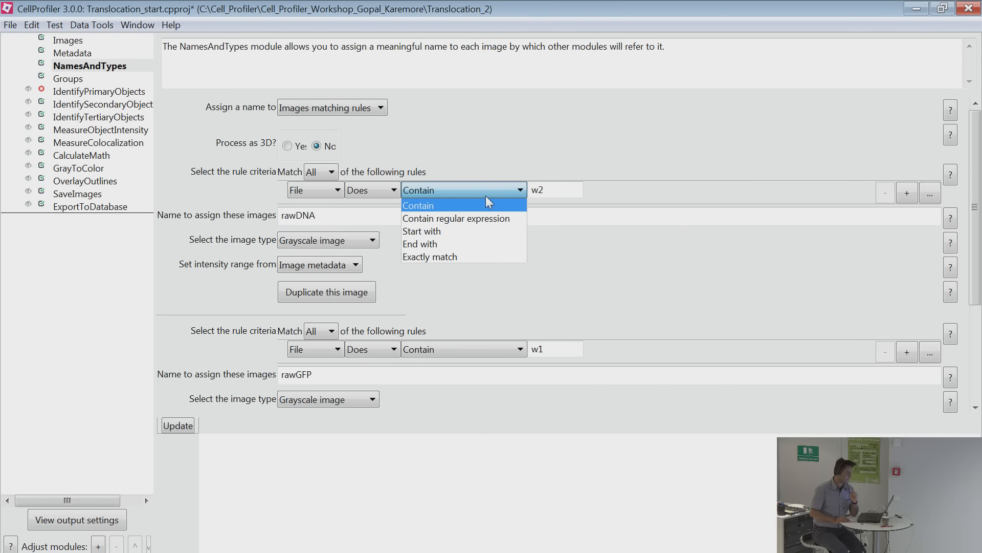
left_click(486, 196)
left_click(317, 188)
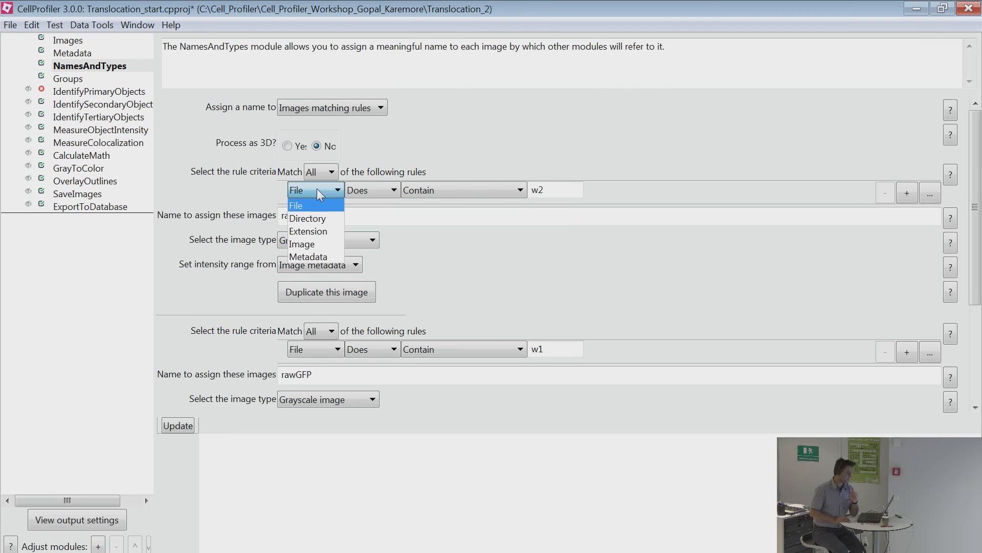
left_click(317, 188)
left_click(318, 188)
left_click(317, 256)
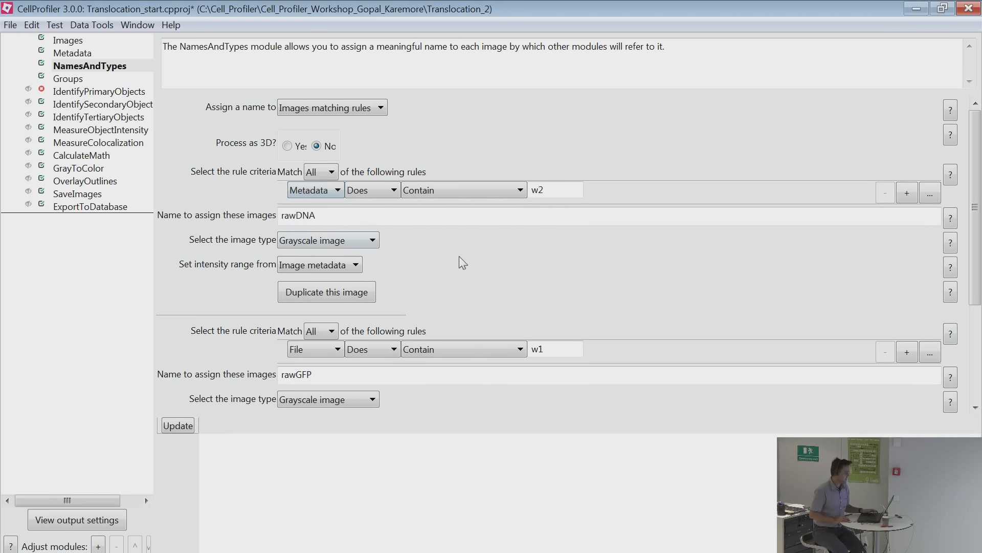
left_click(64, 80)
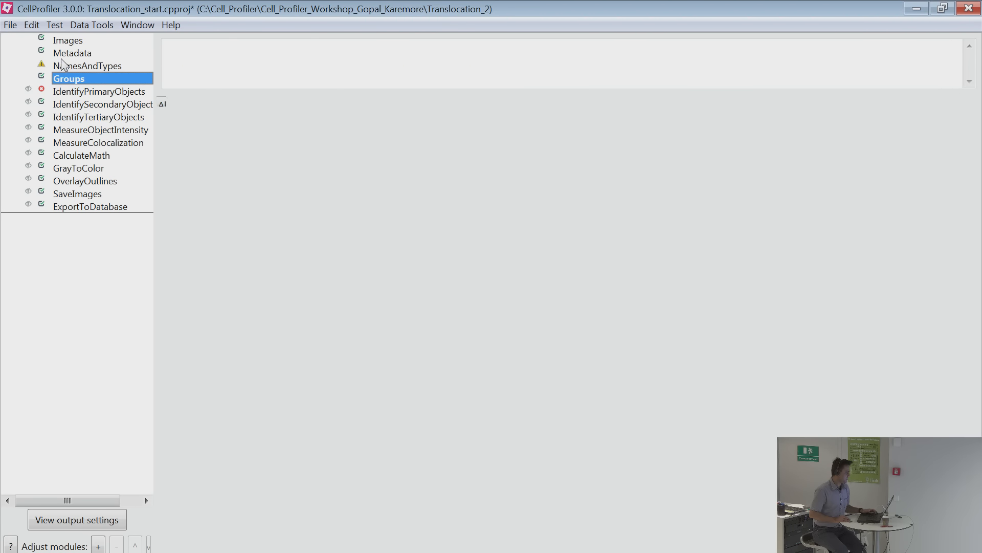
Return to NamesAndTypes and set the rawDNA rule to Metadata, Does, Have ChannelNumber matching.
left_click(62, 65)
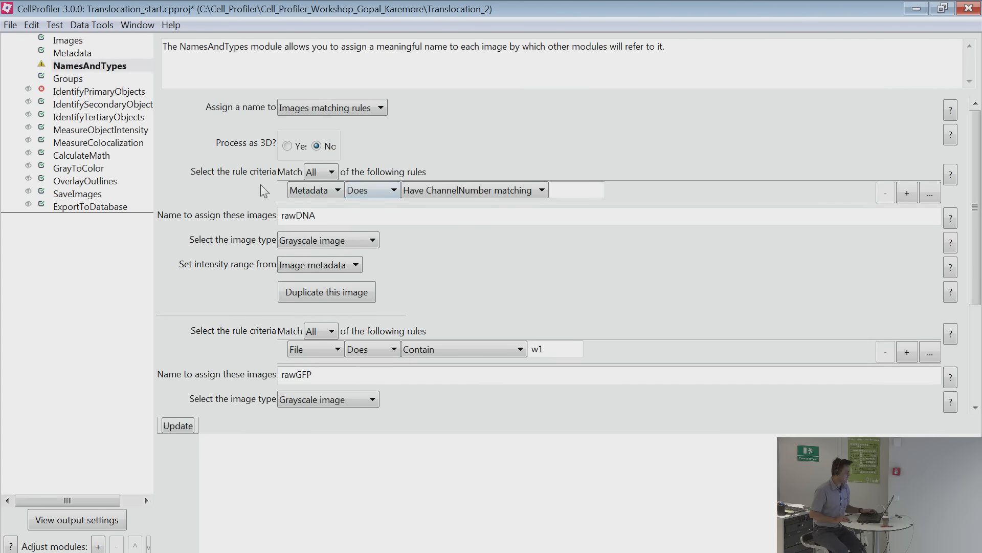
left_click(315, 191)
left_click(322, 191)
left_click(315, 254)
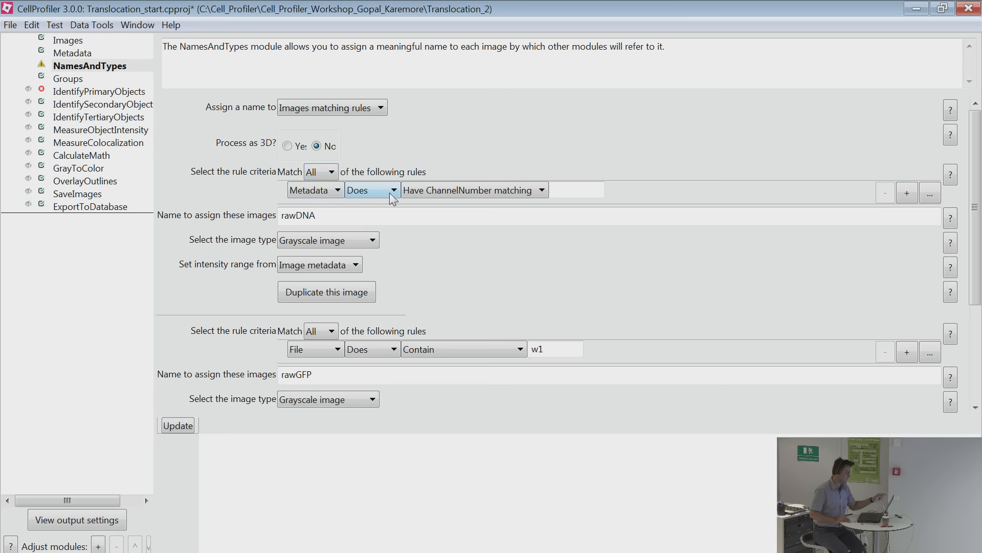
left_click(373, 193)
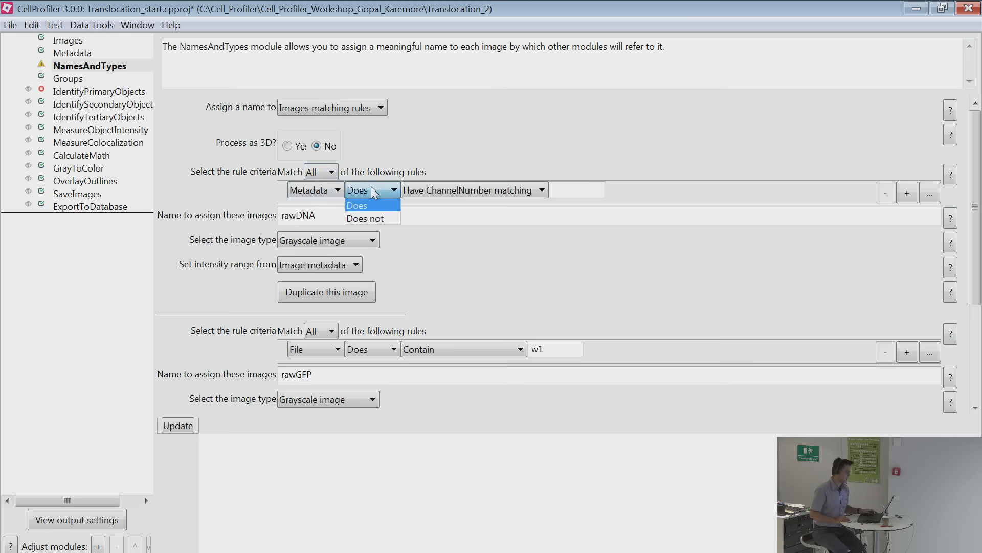
left_click(372, 205)
left_click(441, 192)
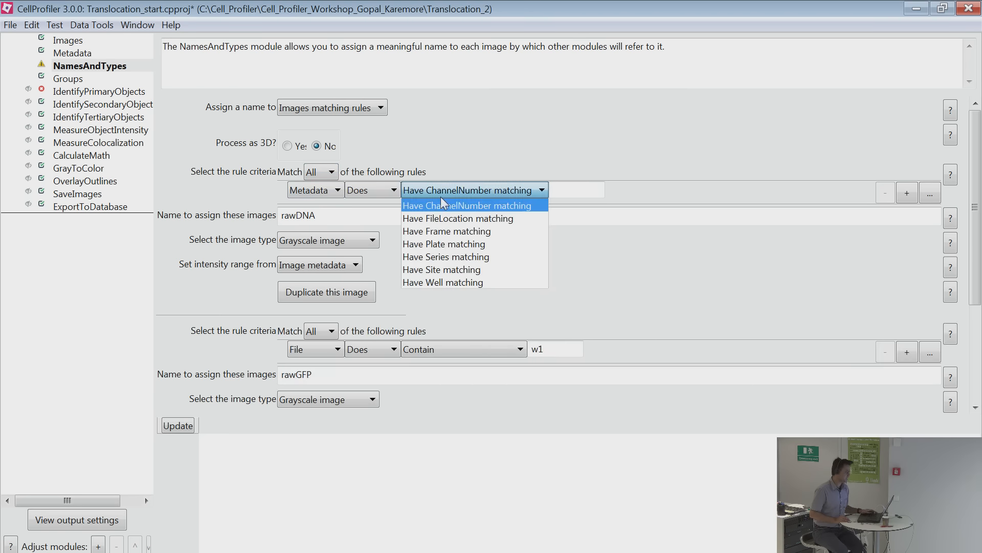
left_click(483, 205)
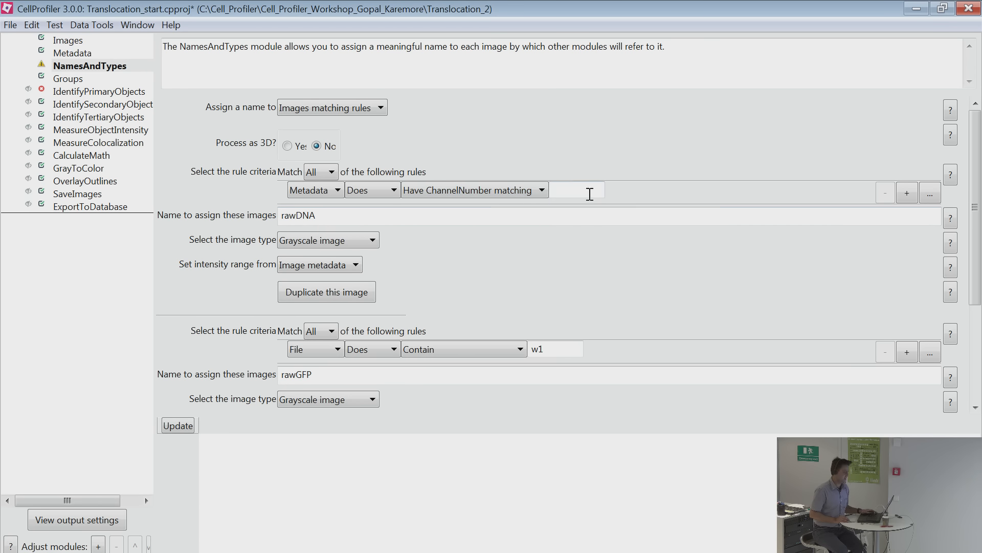
Check the Metadata and Images modules, and set the rawDNA rule's ChannelNumber match value to 1.
left_click(90, 53)
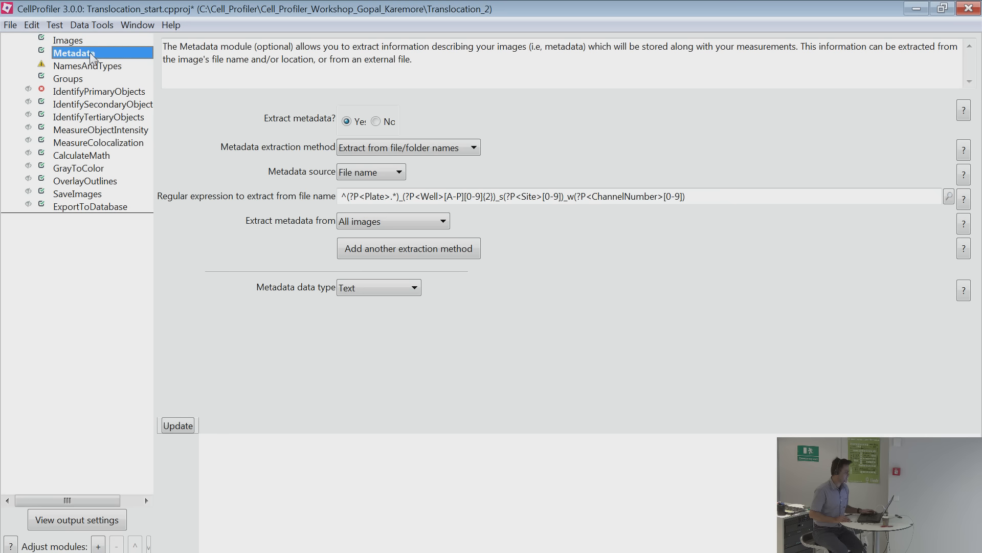
left_click(88, 41)
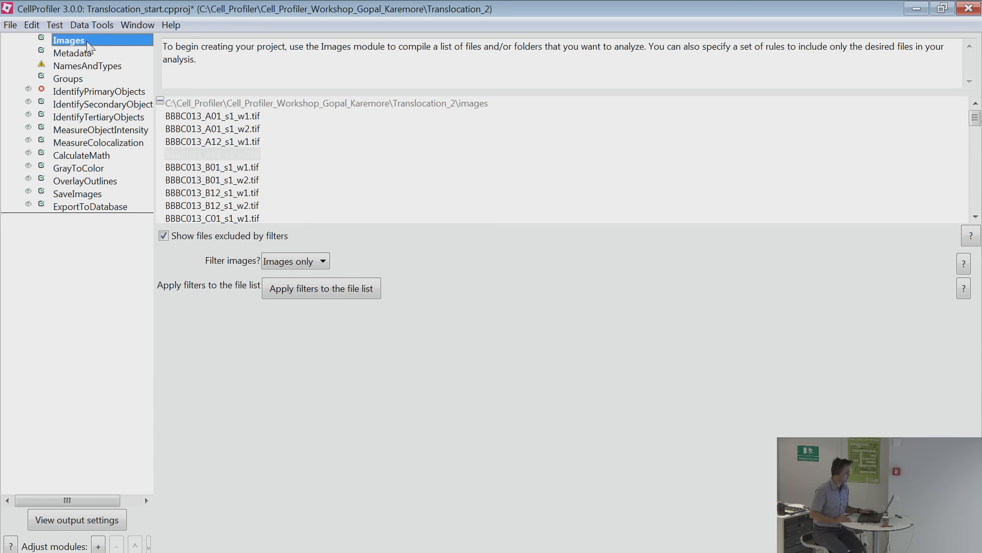
left_click(84, 69)
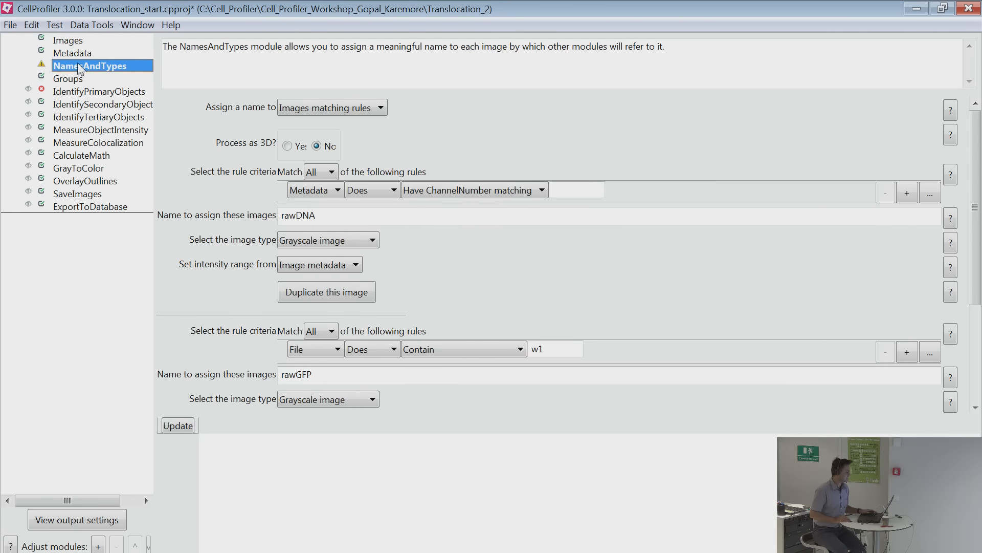
left_click(571, 195)
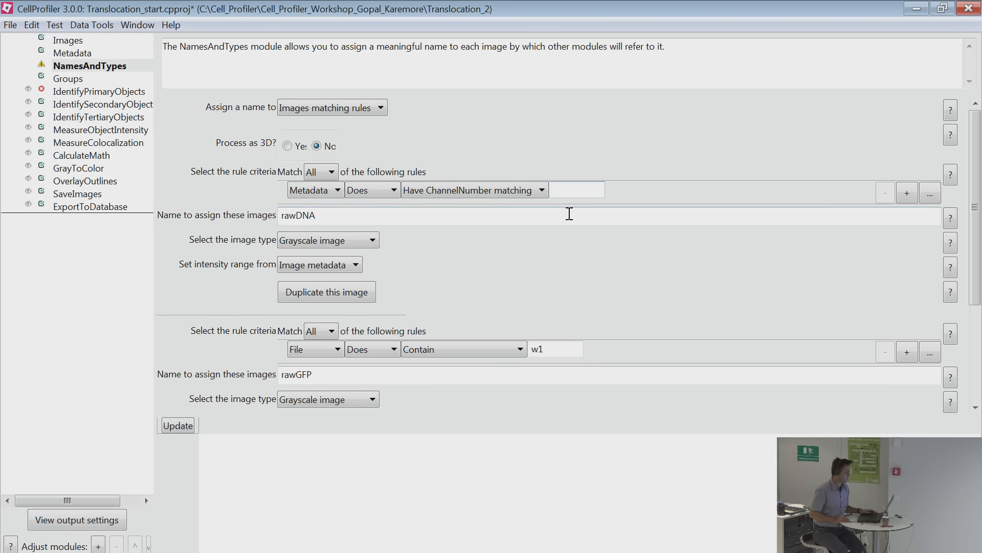
type("1")
left_click(449, 220)
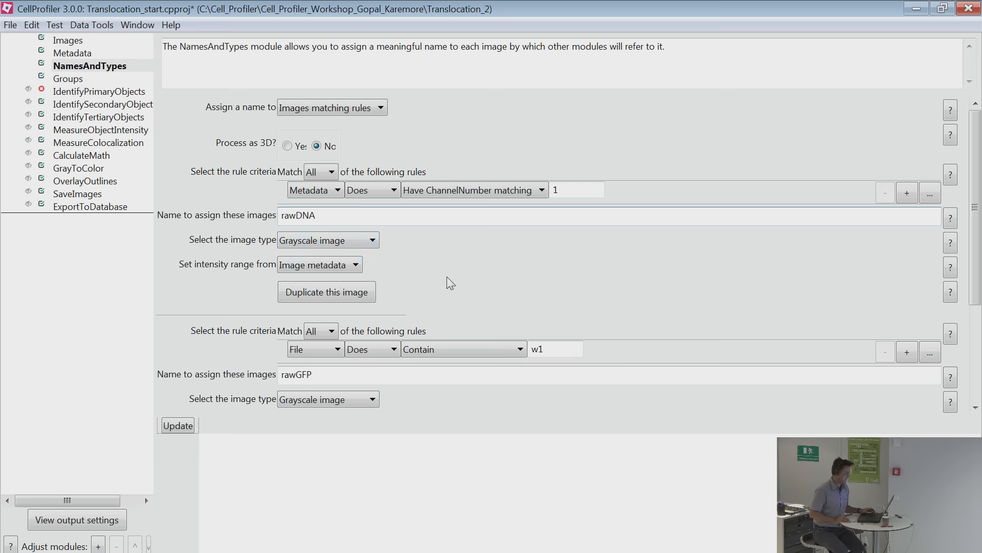
Change the rawGFP rule's criterion to Metadata.
scroll(447, 276, "down", 1)
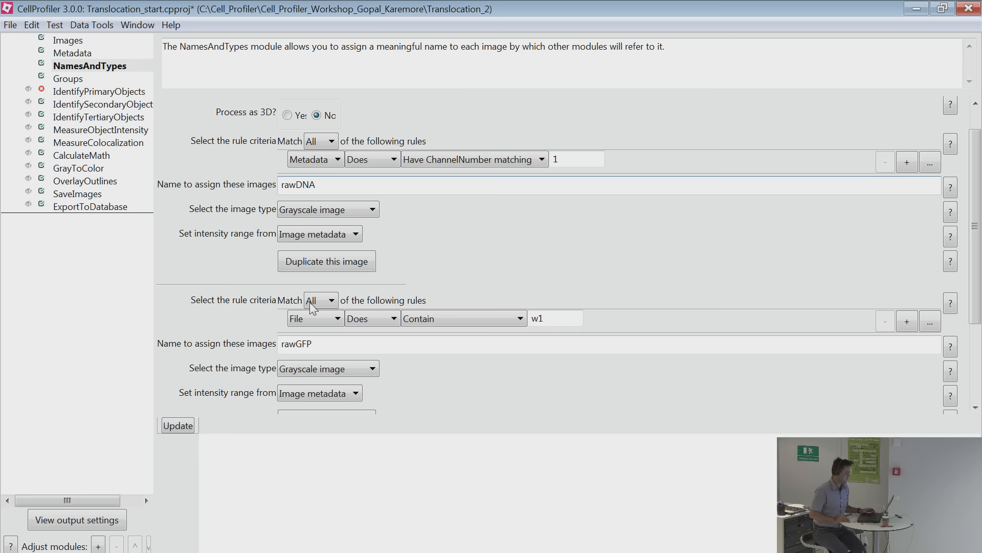
left_click(325, 320)
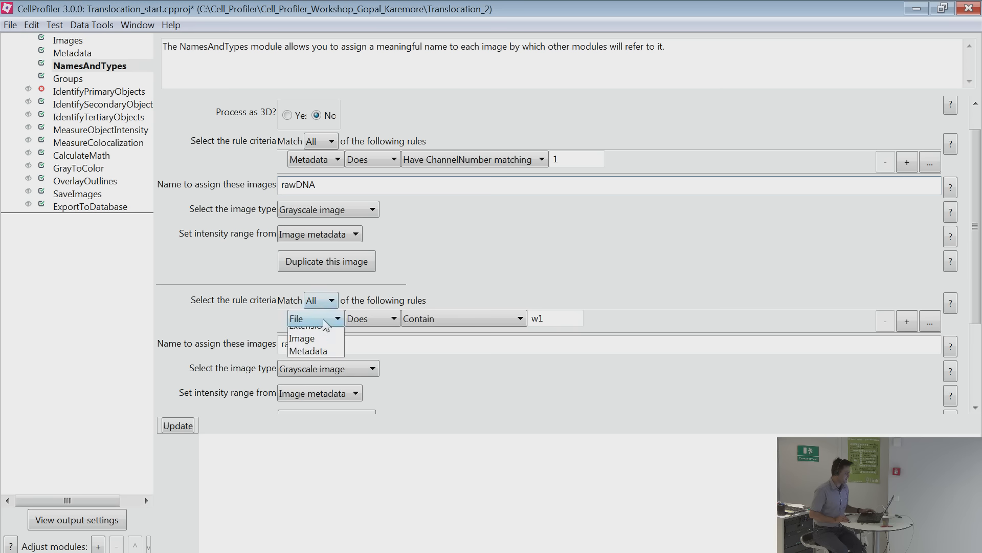
left_click(321, 378)
left_click(323, 323)
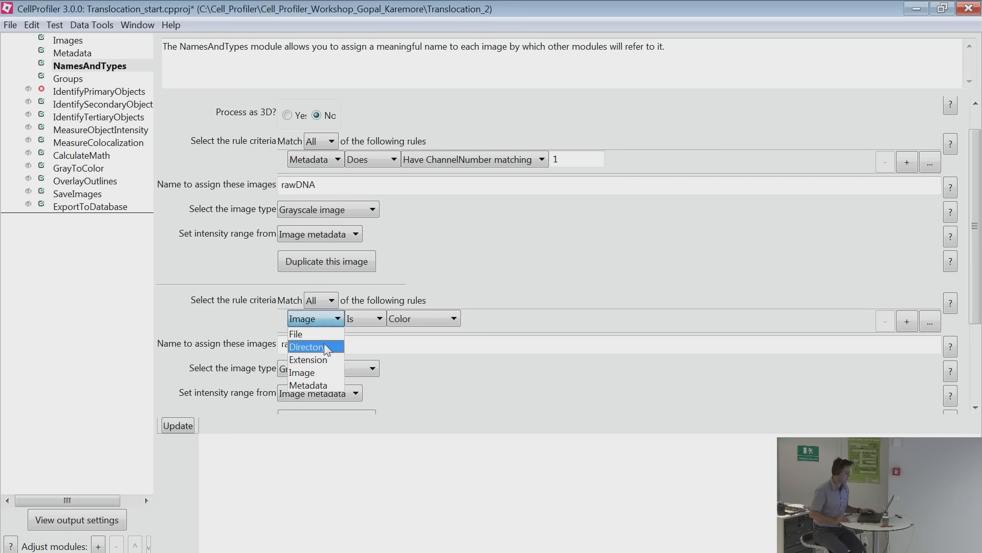
left_click(324, 383)
Set the rawGFP rule to Does, Have ChannelNumber matching, with a match value of 2.
left_click(374, 327)
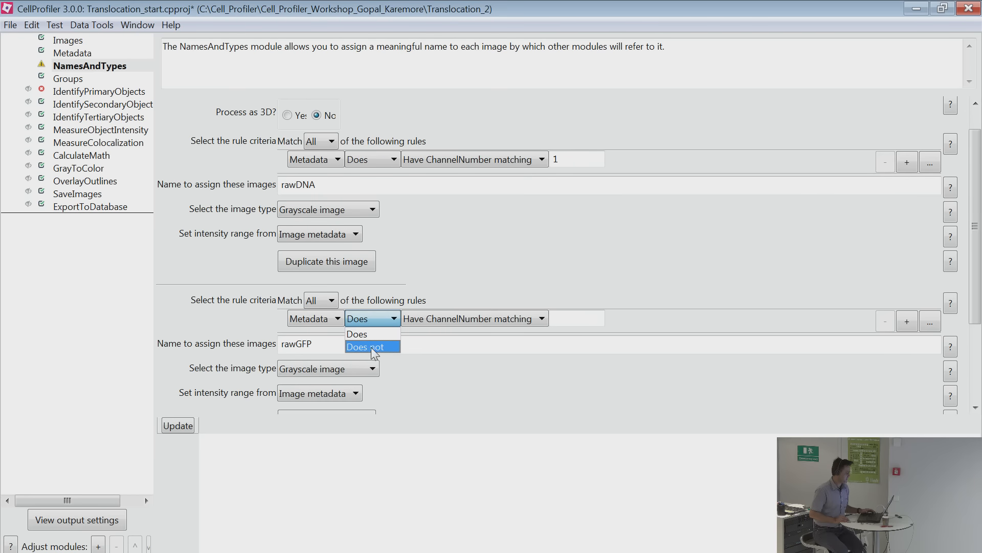
left_click(369, 332)
left_click(440, 319)
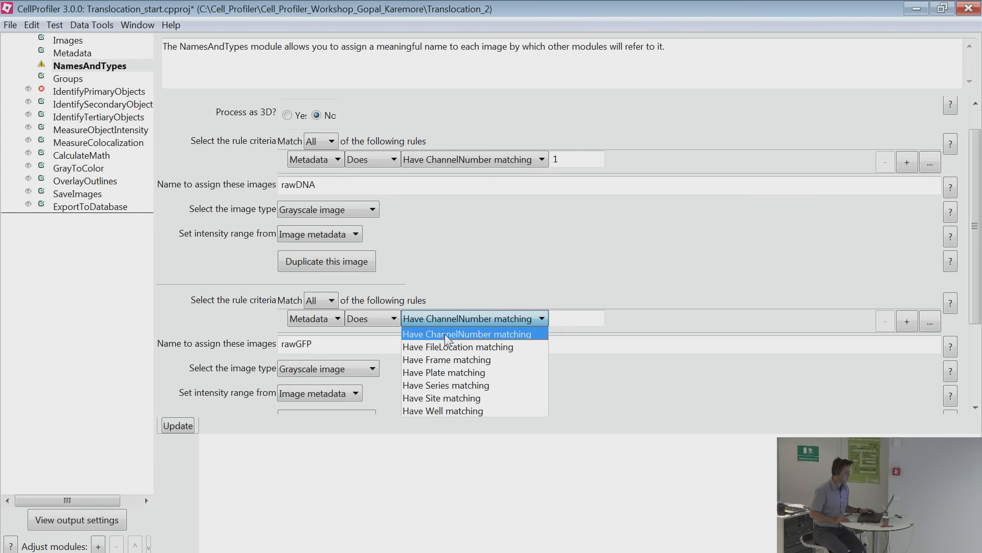
left_click(446, 333)
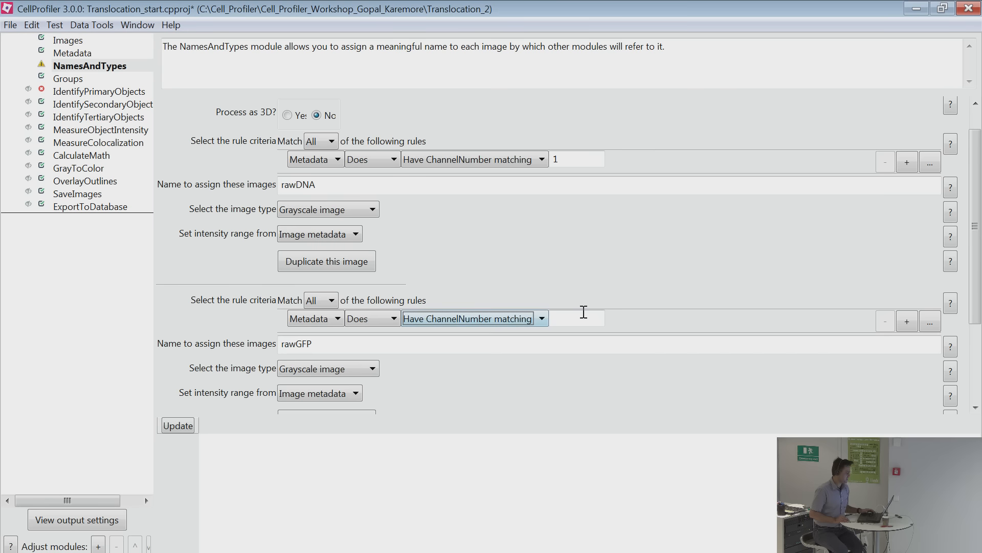
left_click(582, 318)
type("1")
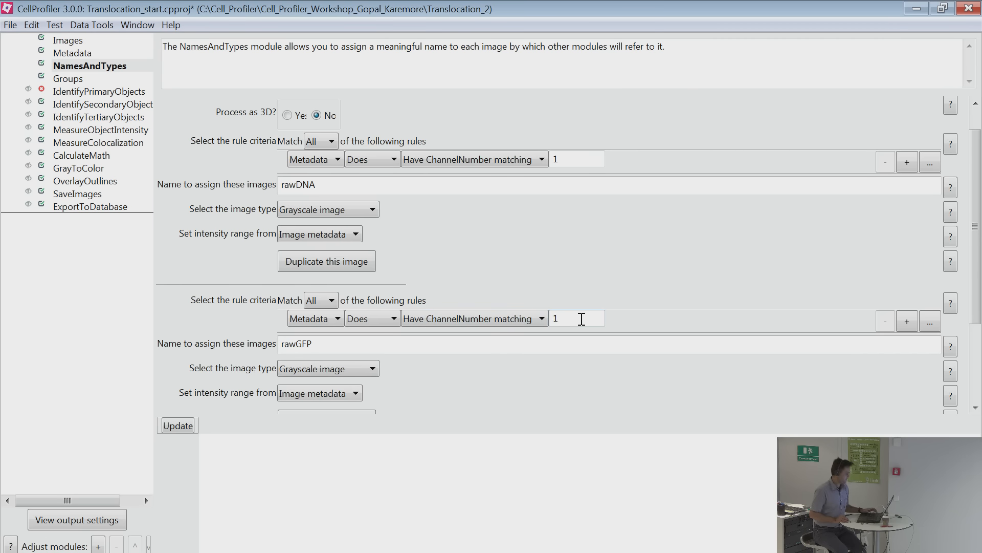
key("BackSpace")
type("2")
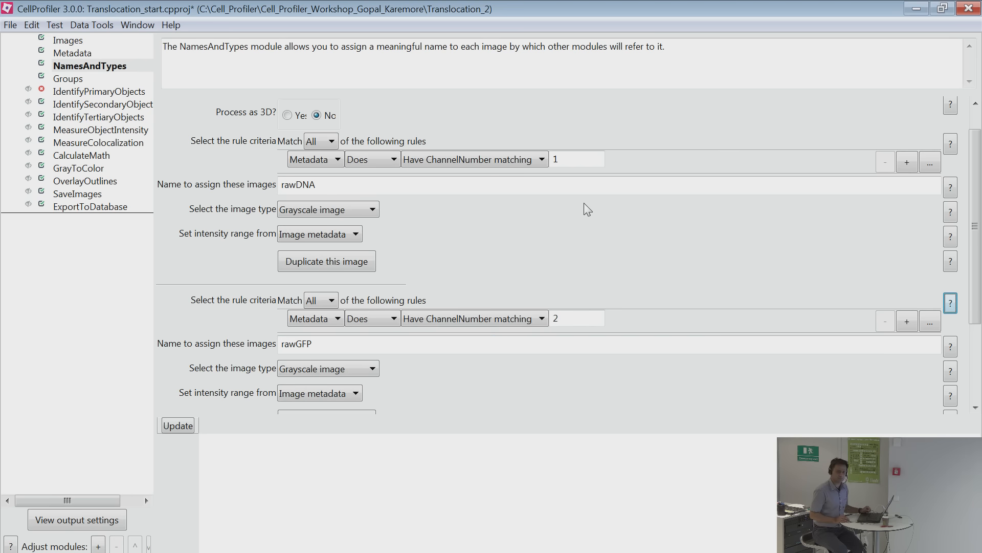
Review the channel value of the first rule, both assigned image names and the second rule set's match option.
double_click(556, 159)
key("Tab")
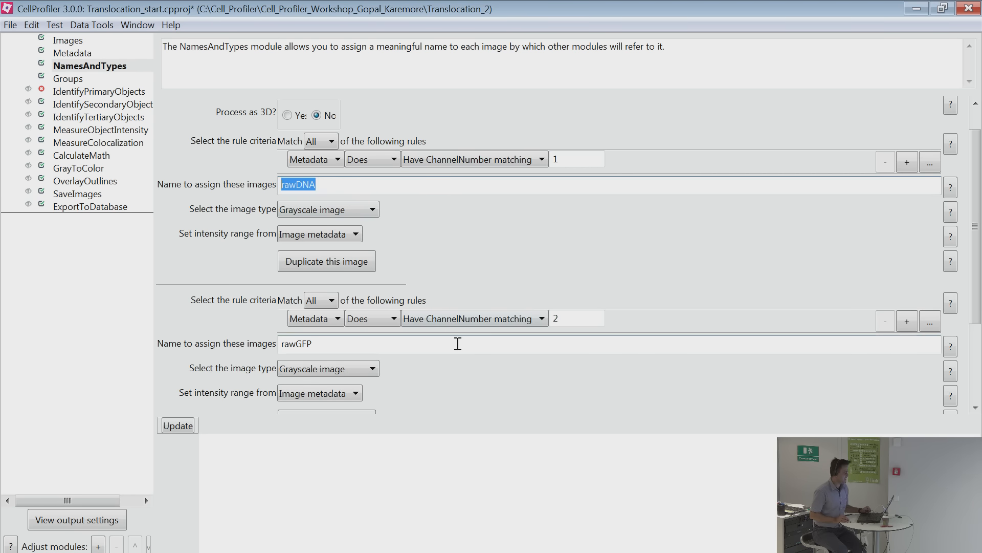
left_click_drag(458, 342, 262, 343)
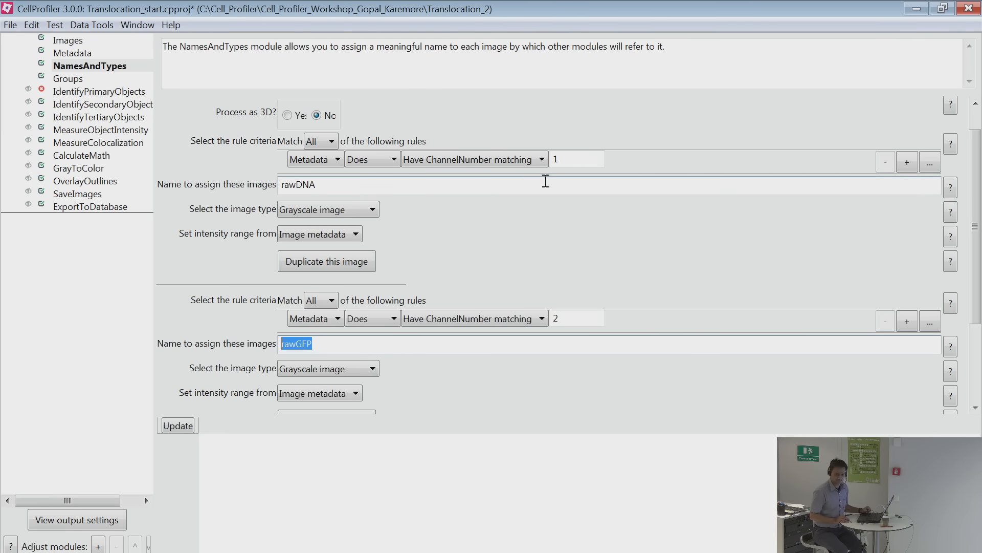
left_click(545, 439)
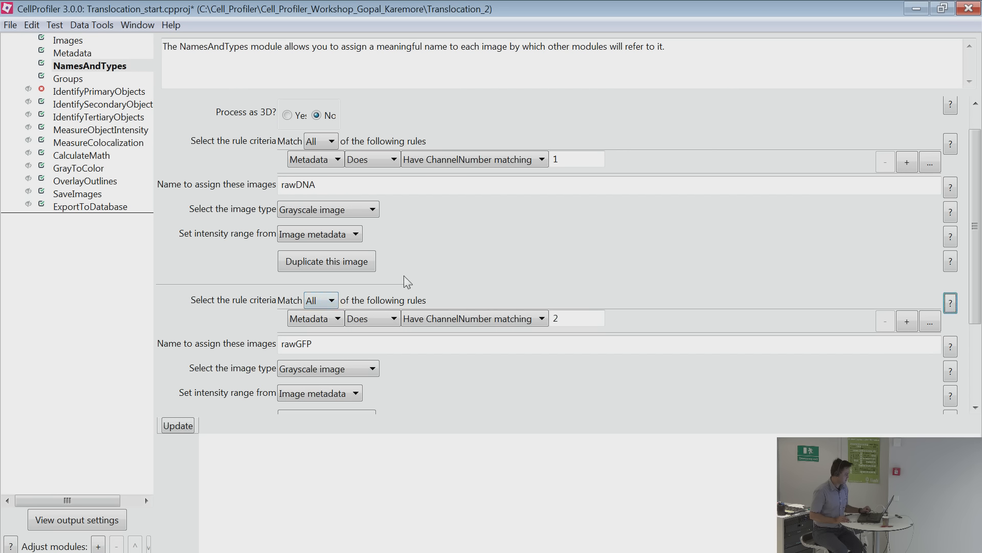
left_click(321, 304)
left_click(322, 313)
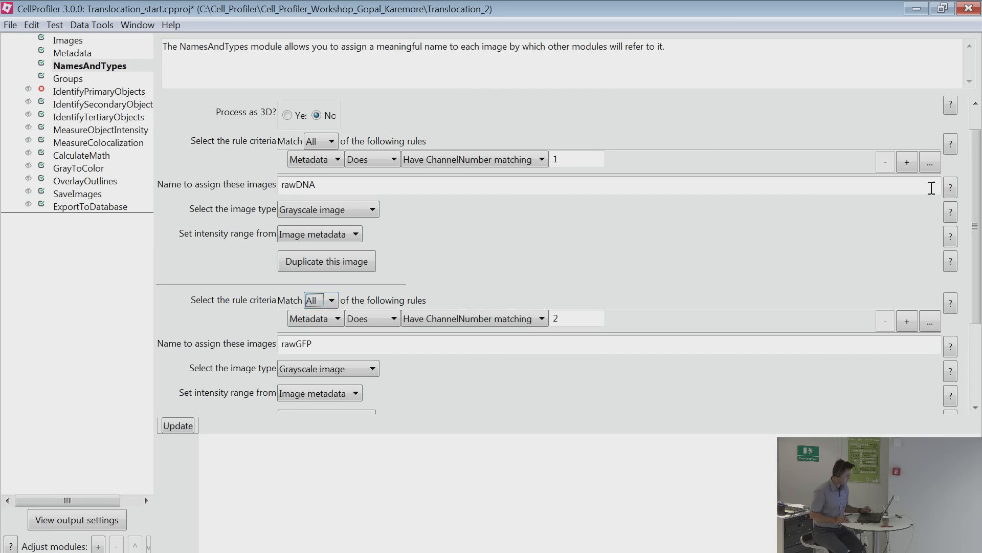
Remove the rawGFP image entry and duplicate the rawDNA image entry.
left_click_drag(976, 192, 950, 174)
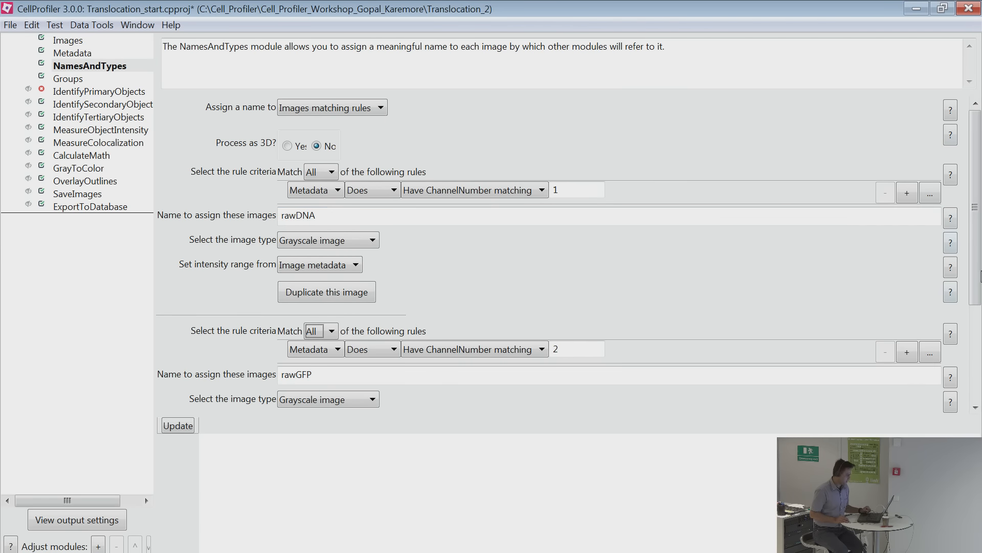
left_click_drag(977, 276, 981, 368)
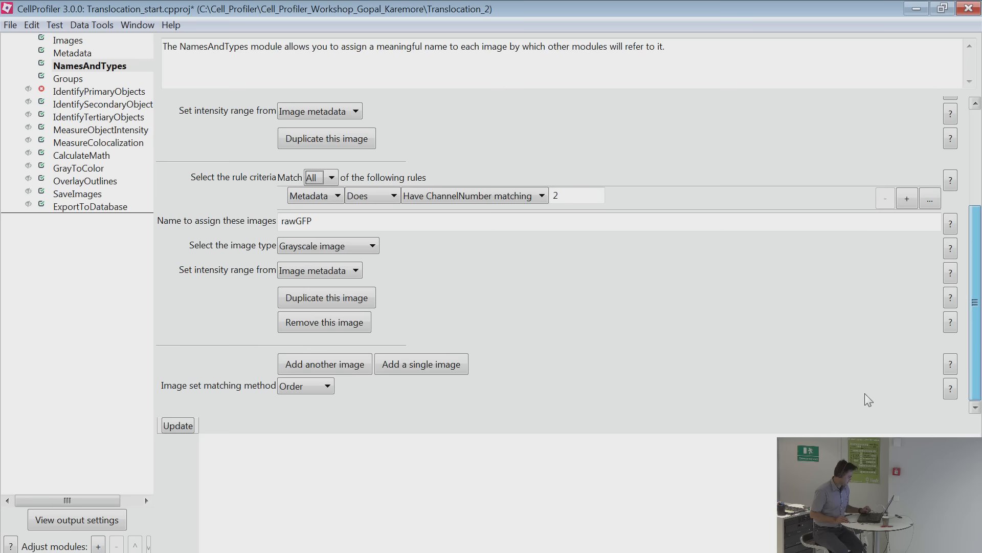
left_click(336, 332)
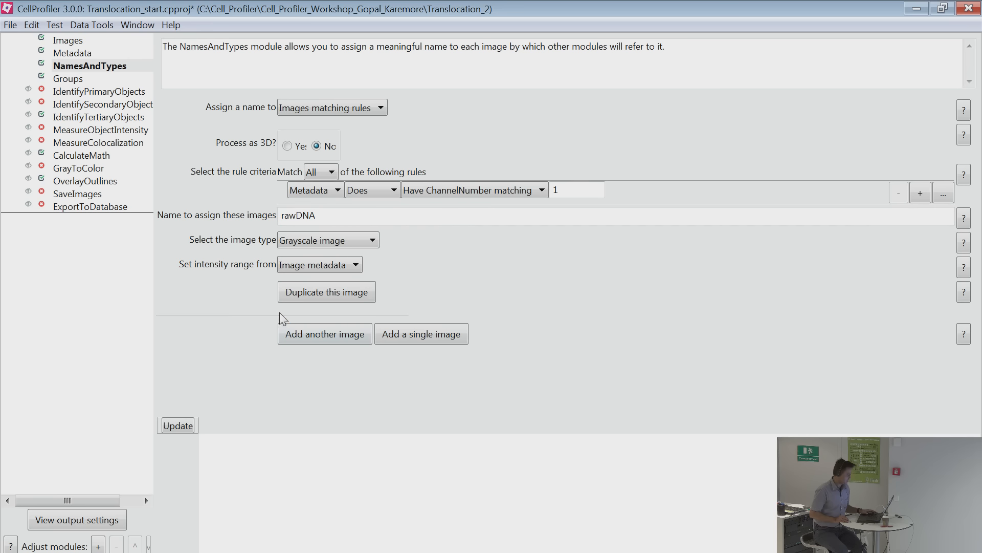
left_click(320, 296)
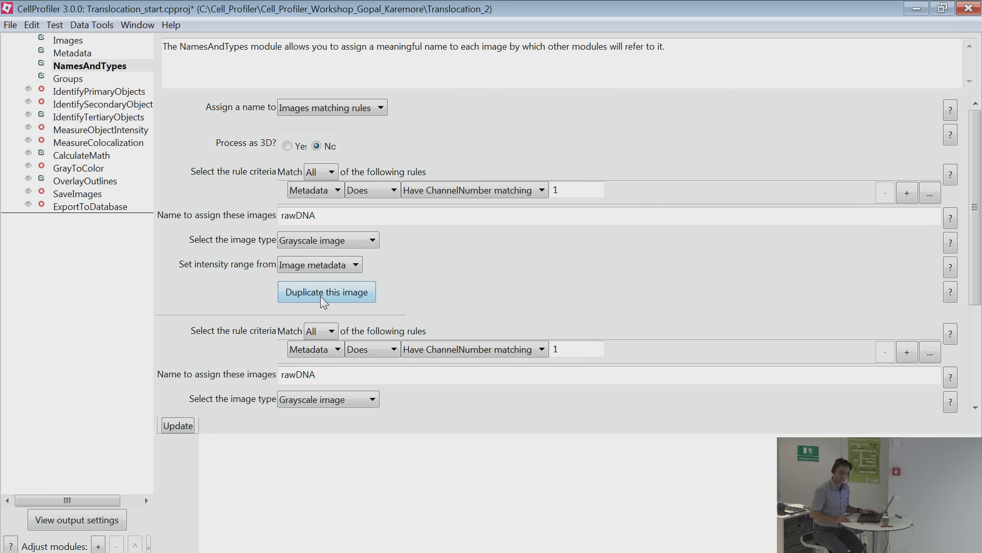
Set the duplicated entry's ChannelNumber match value to 2 and name its images rawGFP.
left_click(334, 350)
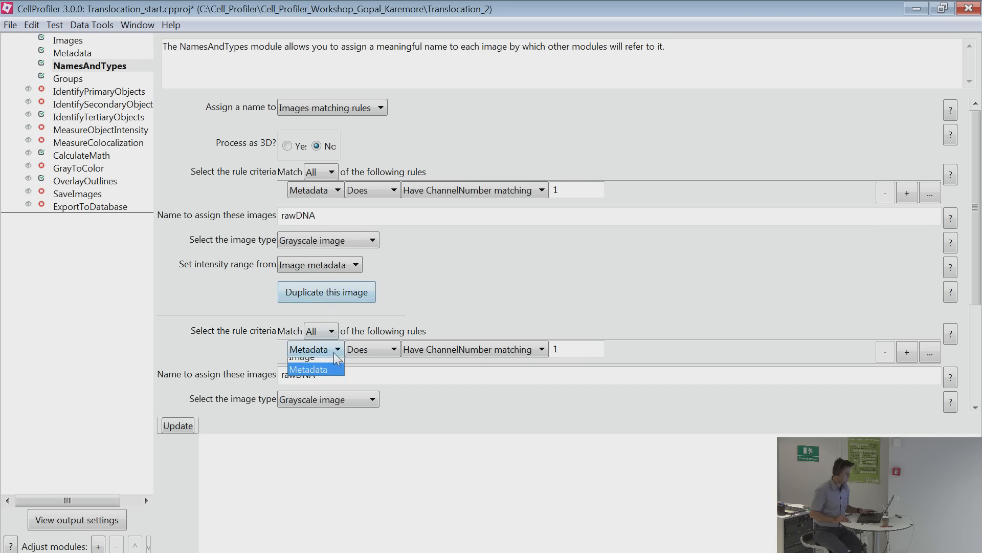
left_click(335, 351)
double_click(587, 346)
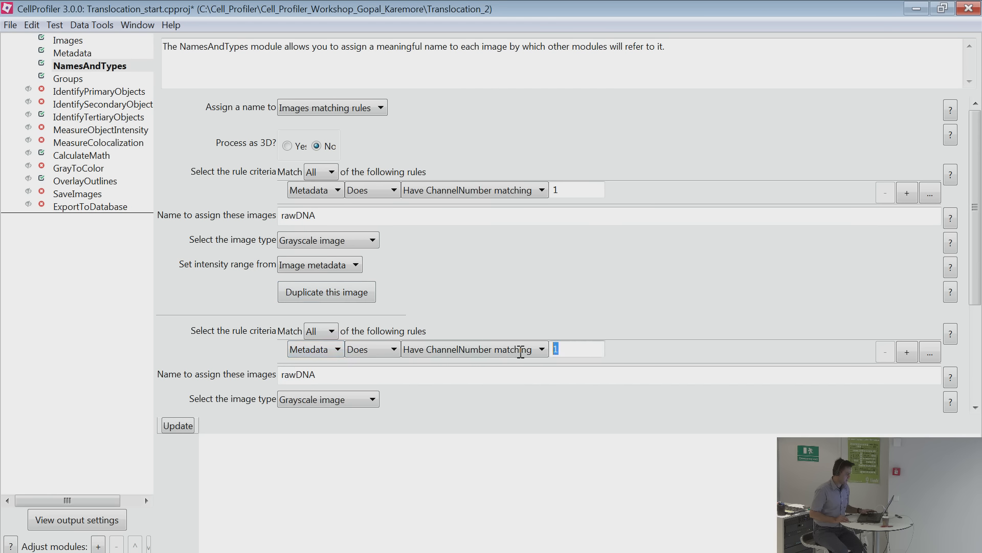
type("2")
key("Tab")
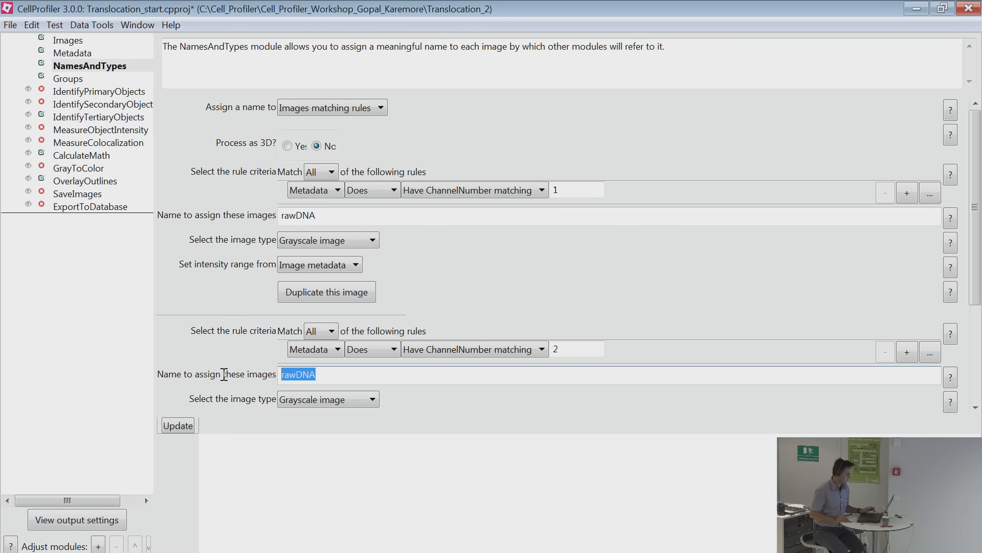
type("rawGFP")
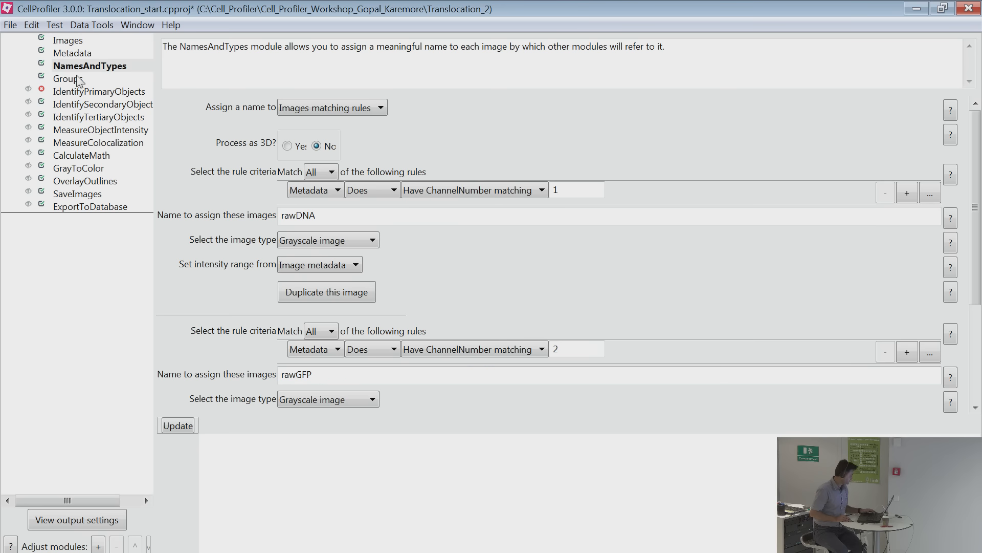
Update the image set table in NamesAndTypes and compare it with the metadata table in the Metadata module.
left_click(177, 425)
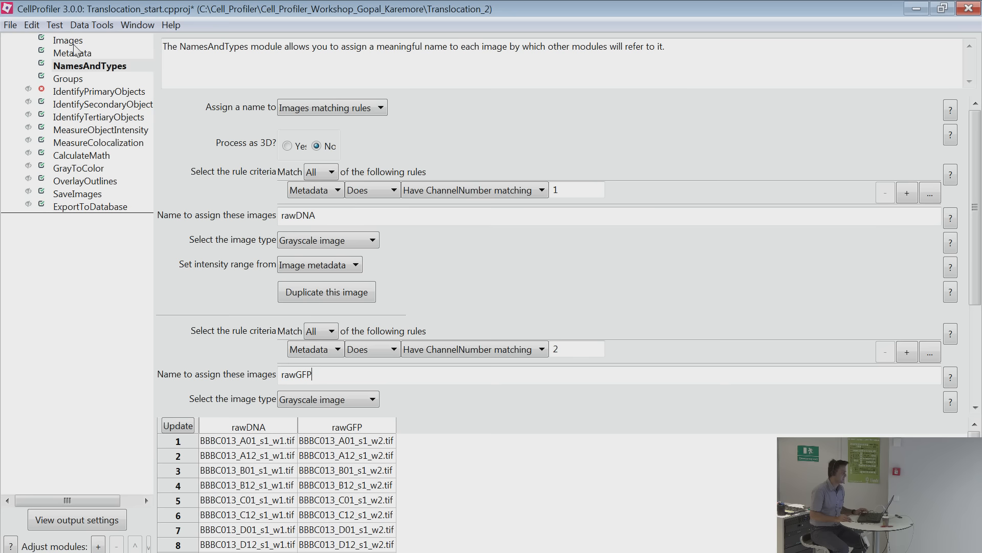
left_click(74, 56)
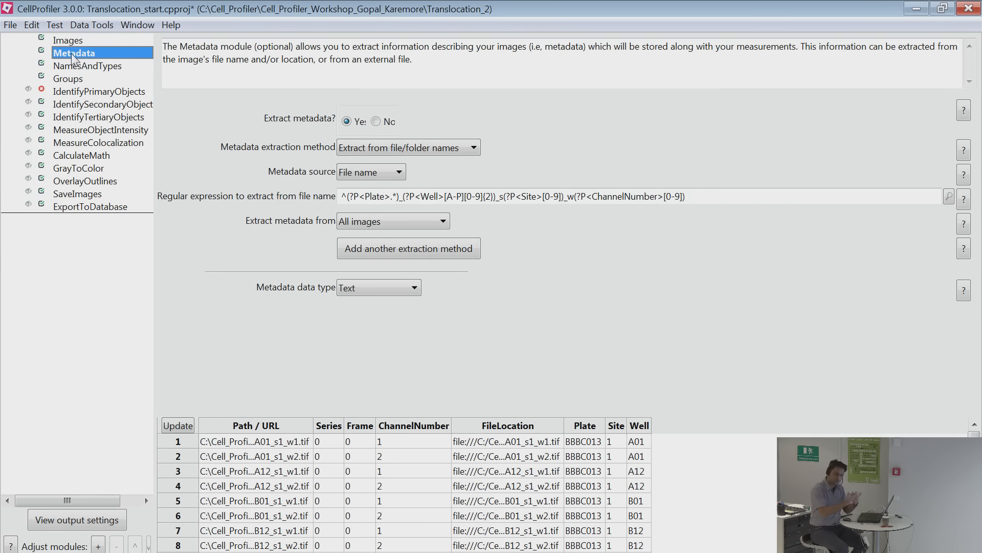
left_click(68, 67)
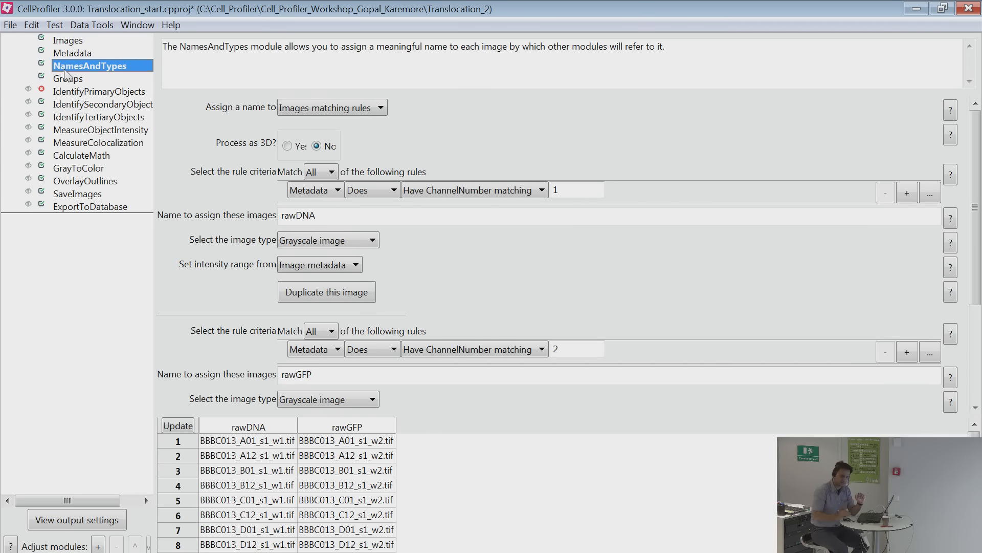
Enable image grouping in the Groups module and set the metadata category to Well.
left_click(65, 79)
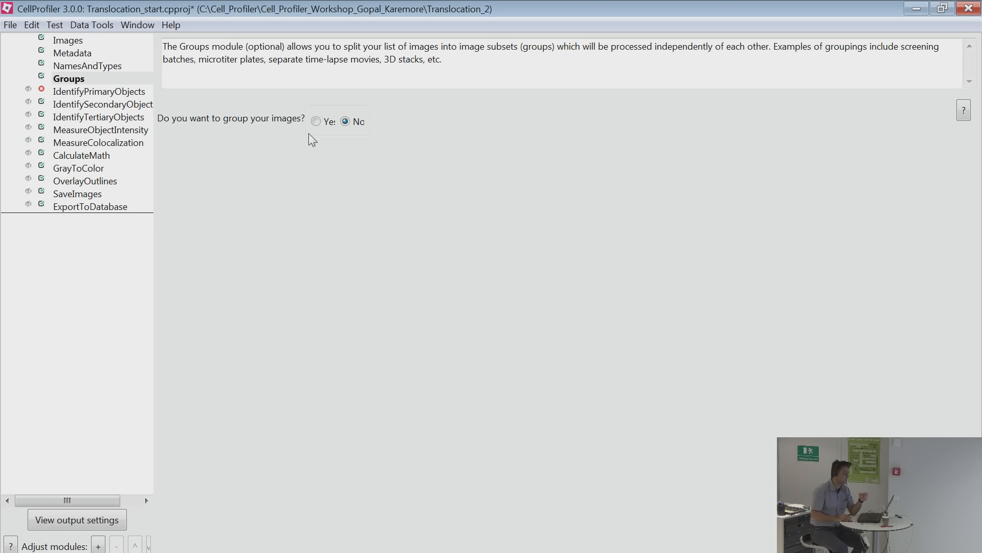
left_click(316, 122)
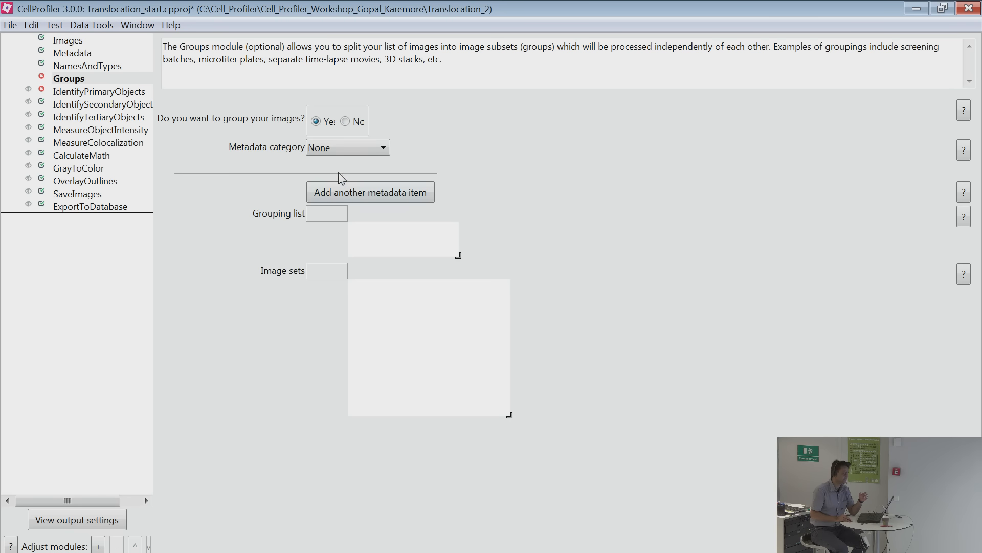
left_click(344, 153)
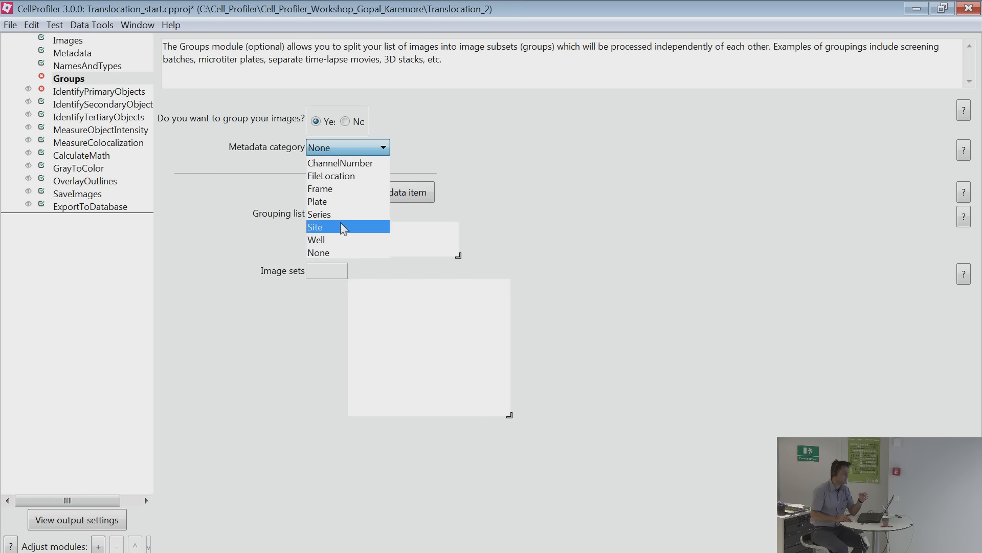
left_click(340, 240)
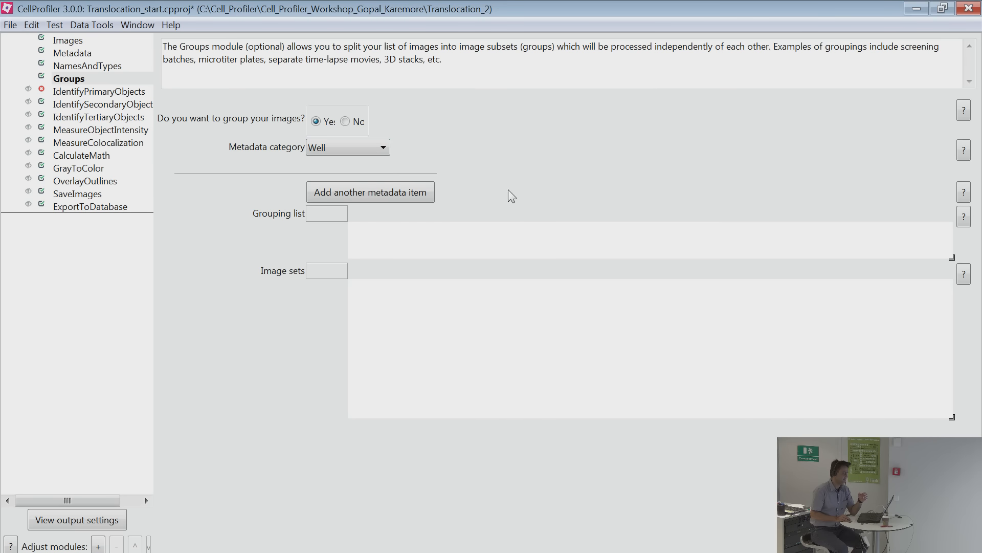
Add a second metadata item to the grouping, list its available categories and remove the item again.
left_click(372, 197)
left_click(384, 193)
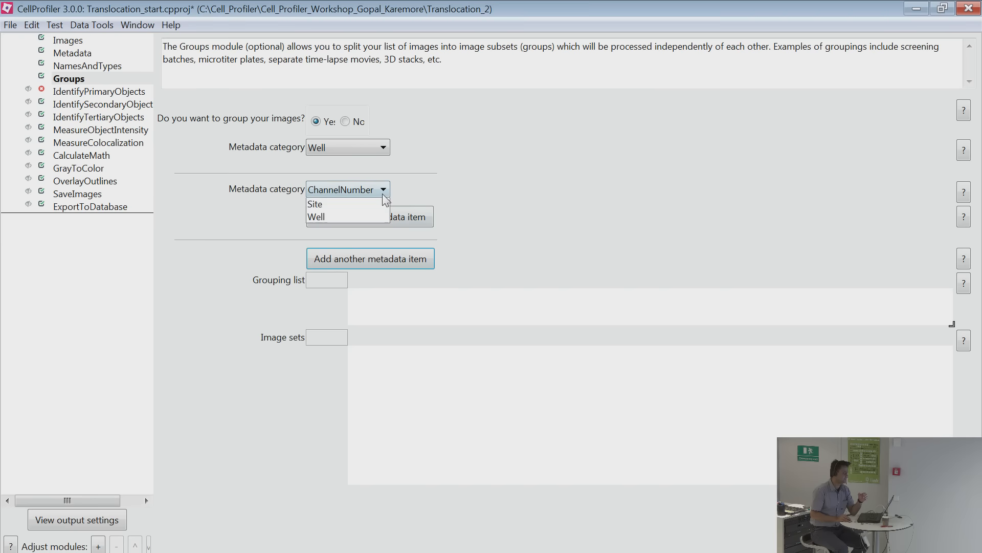
left_click(384, 194)
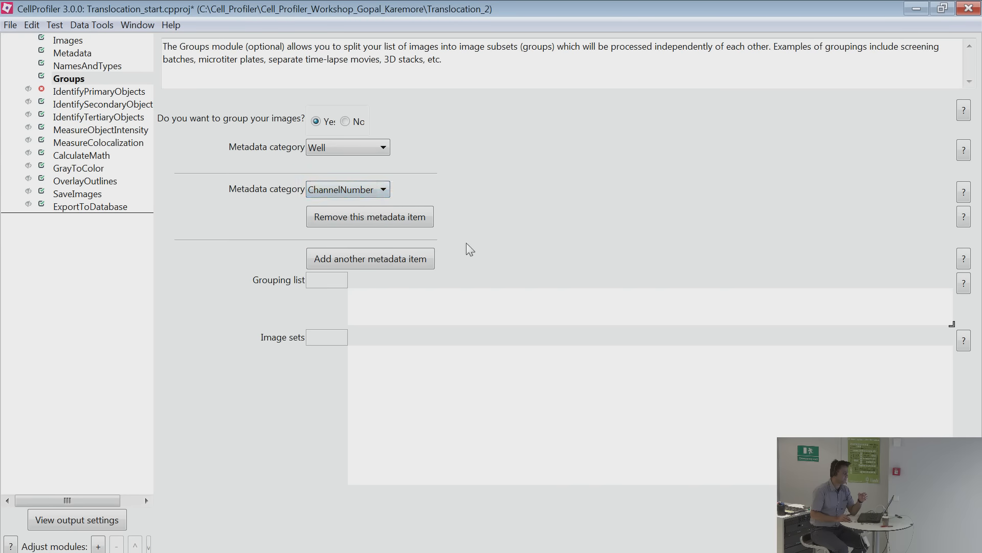
left_click(344, 216)
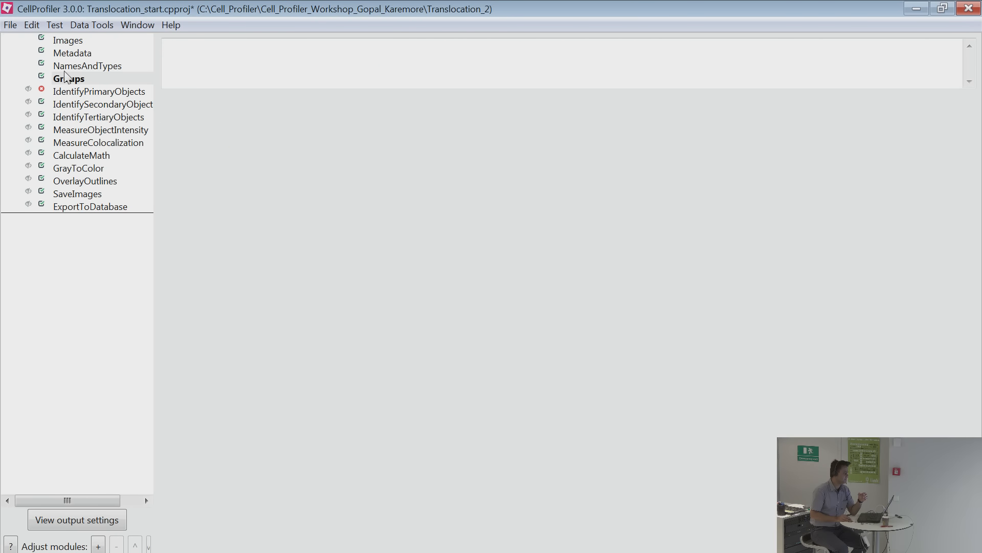
Refresh the Groups module, review the grouping list by well down to its last entry, and turn image grouping off.
left_click(72, 66)
left_click(75, 80)
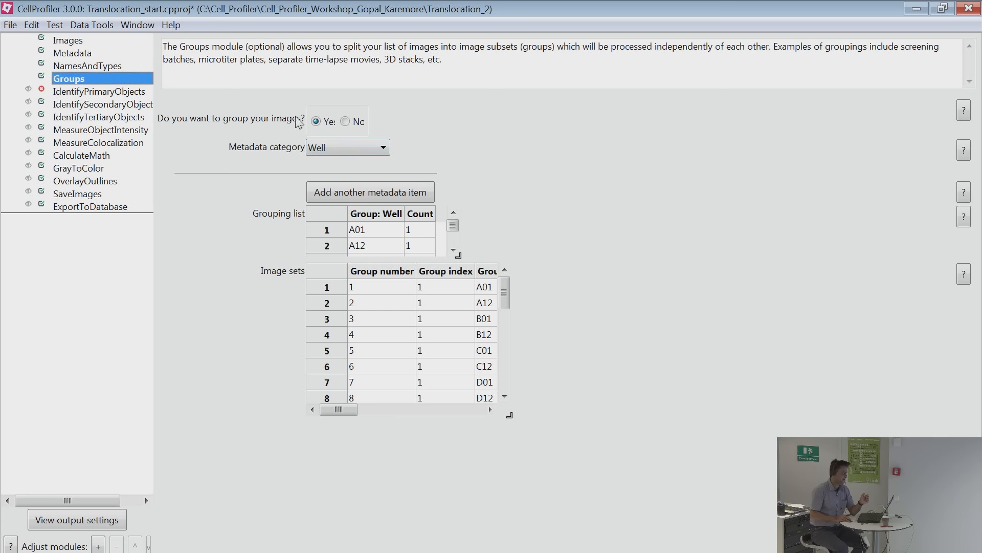
left_click(350, 149)
left_click(350, 149)
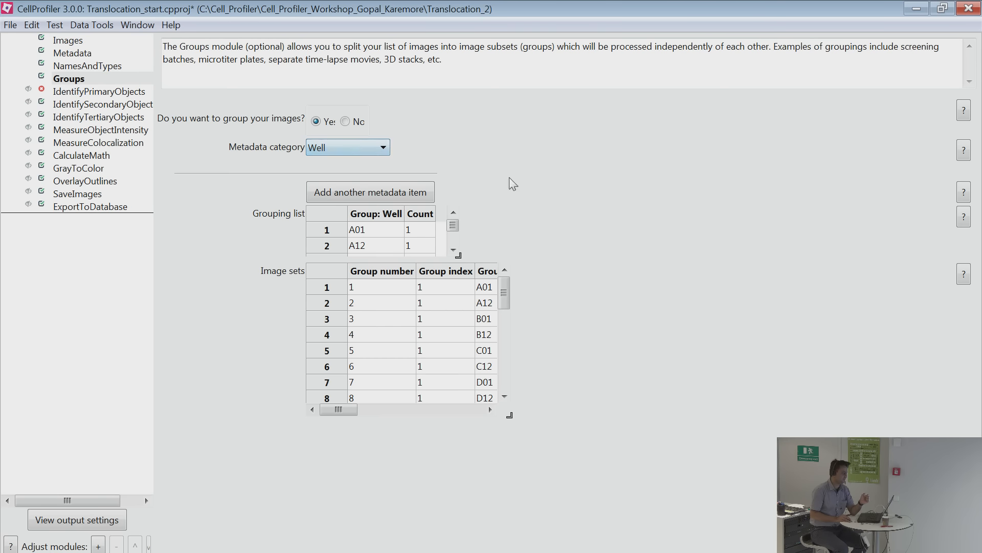
left_click(454, 249)
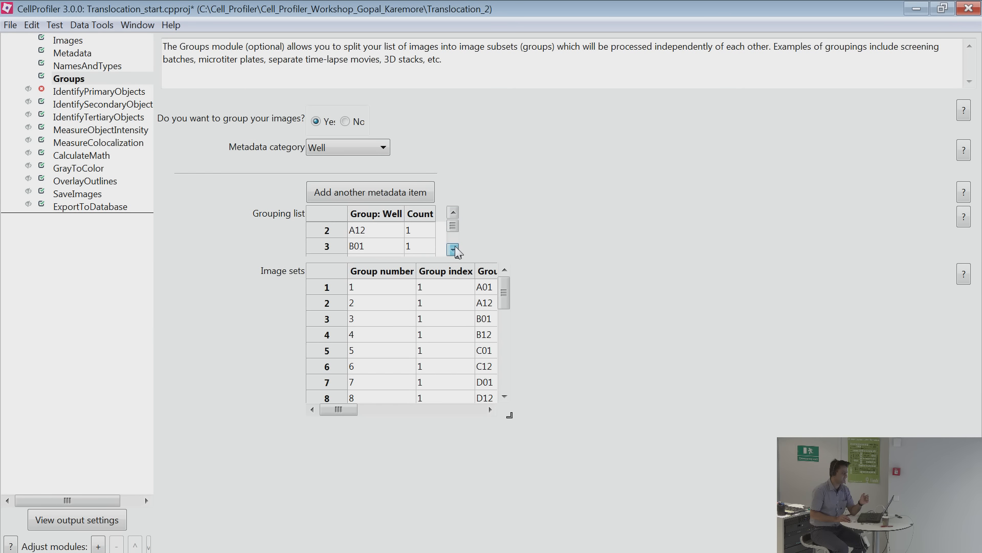
left_click(453, 249)
left_click(453, 249)
left_click(453, 249)
left_click(453, 249)
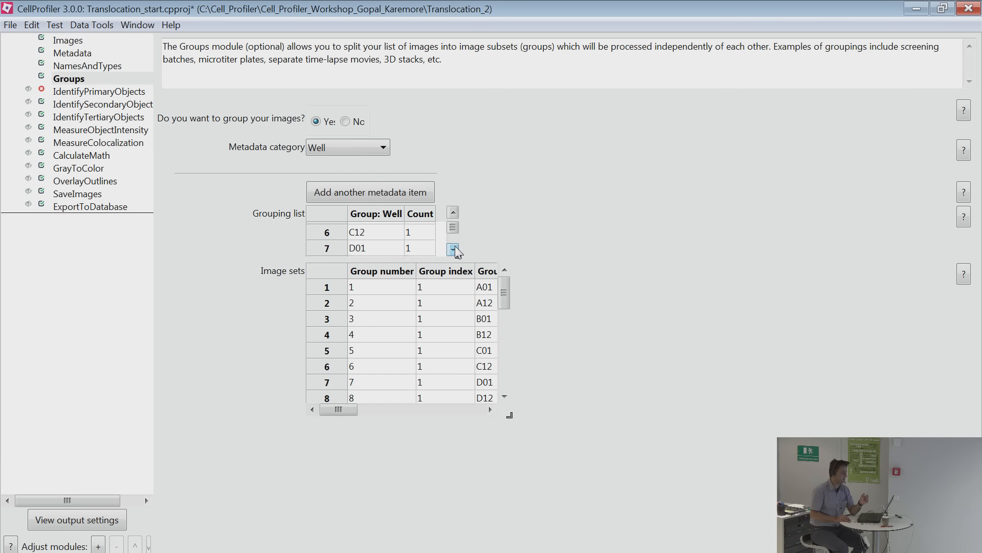
left_click(453, 249)
left_click(453, 249)
left_click_drag(452, 228, 453, 237)
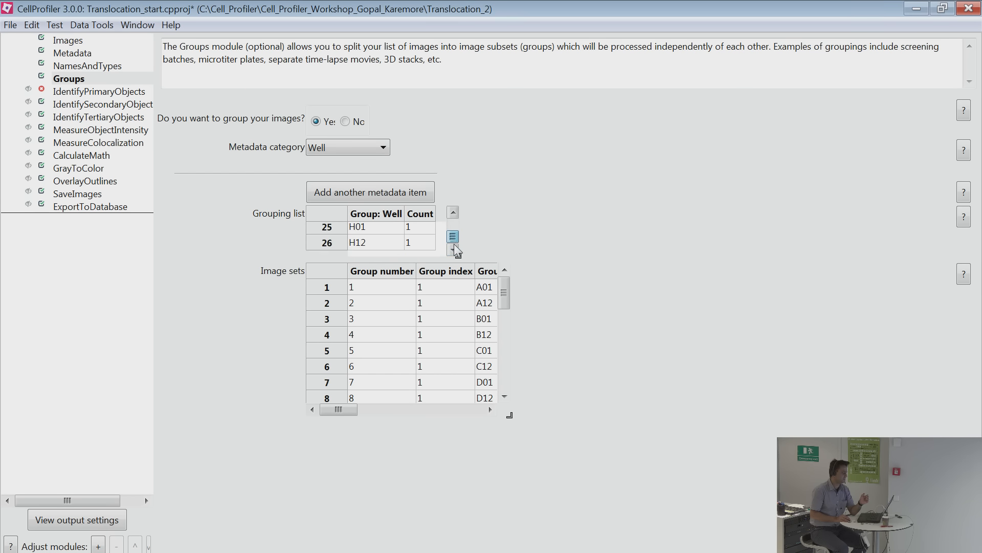
left_click(373, 247)
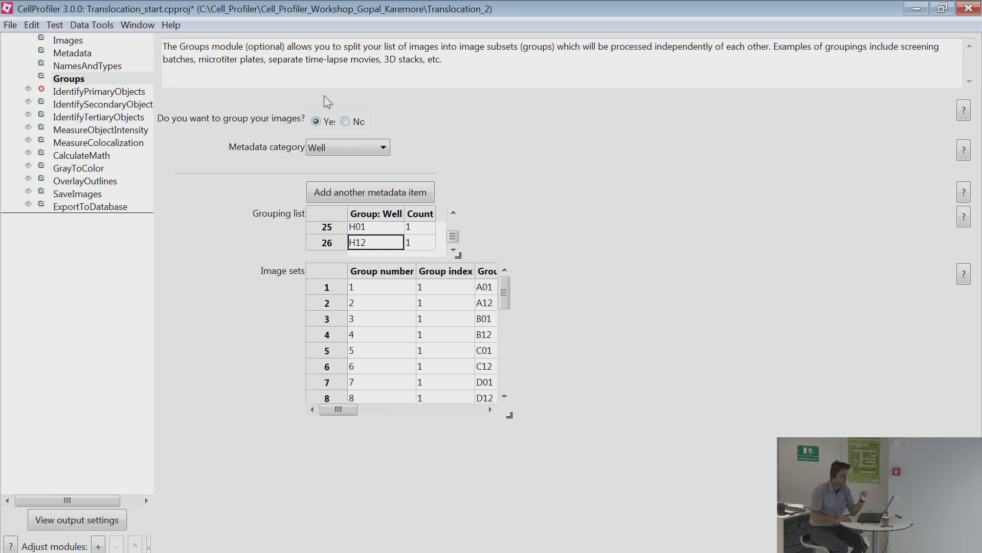
left_click(344, 121)
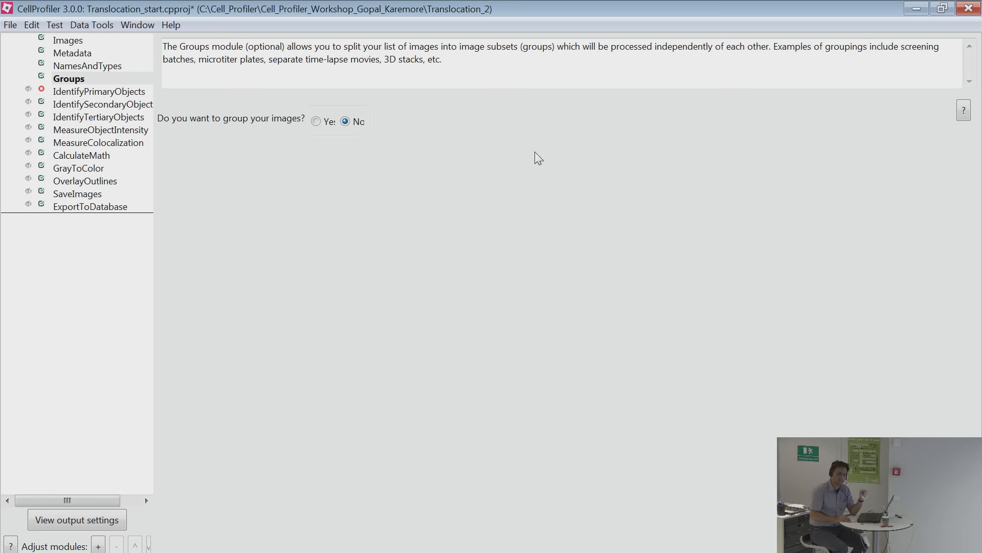
Open the IdentifyPrimaryObjects module and look through the Object Processing modules that can be added to the pipeline.
left_click(72, 93)
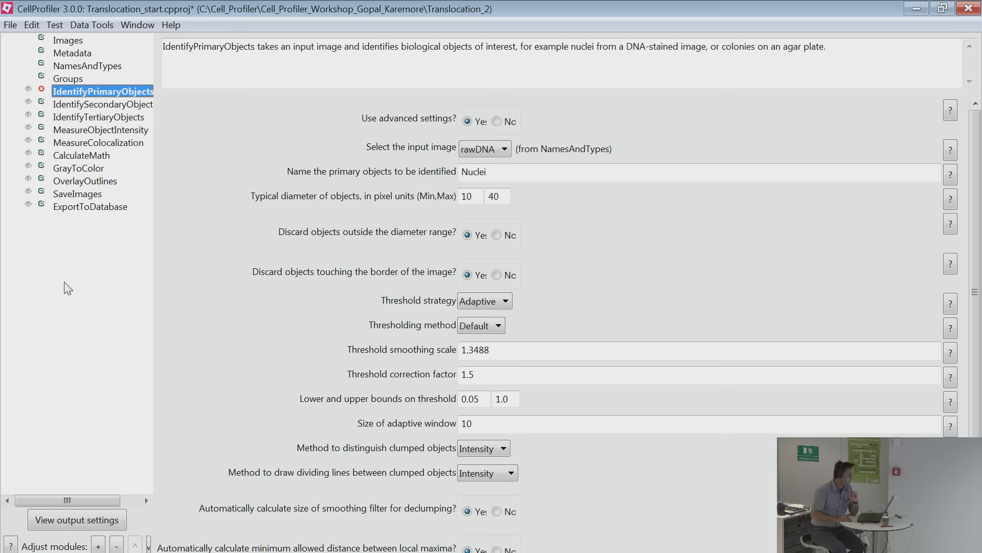
right_click(69, 294)
mouse_move(93, 302)
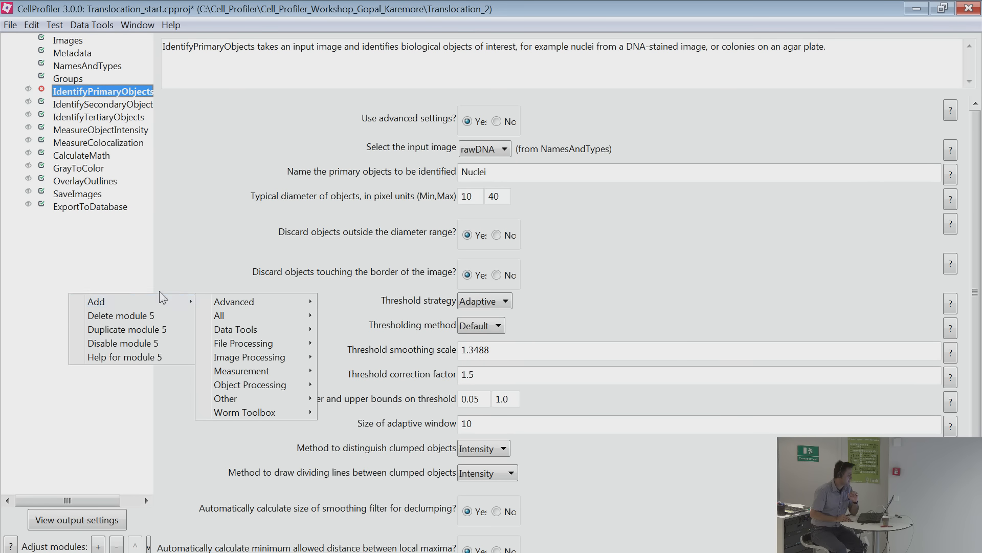
mouse_move(237, 387)
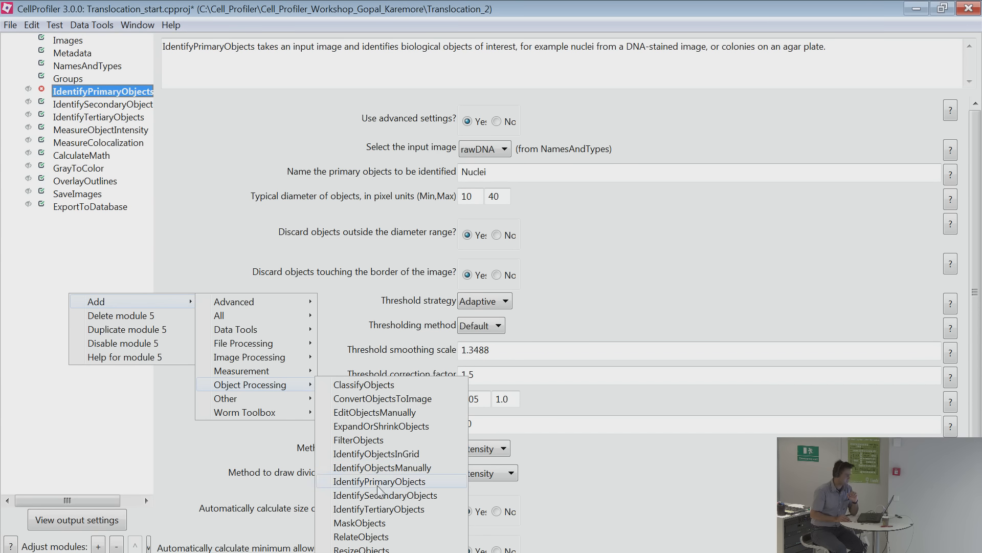
left_click(52, 272)
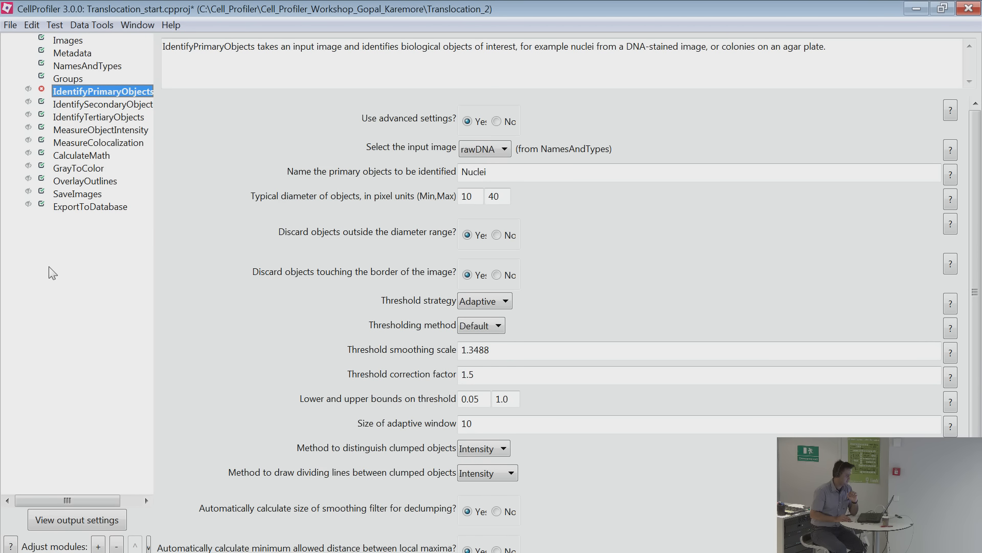
right_click(49, 267)
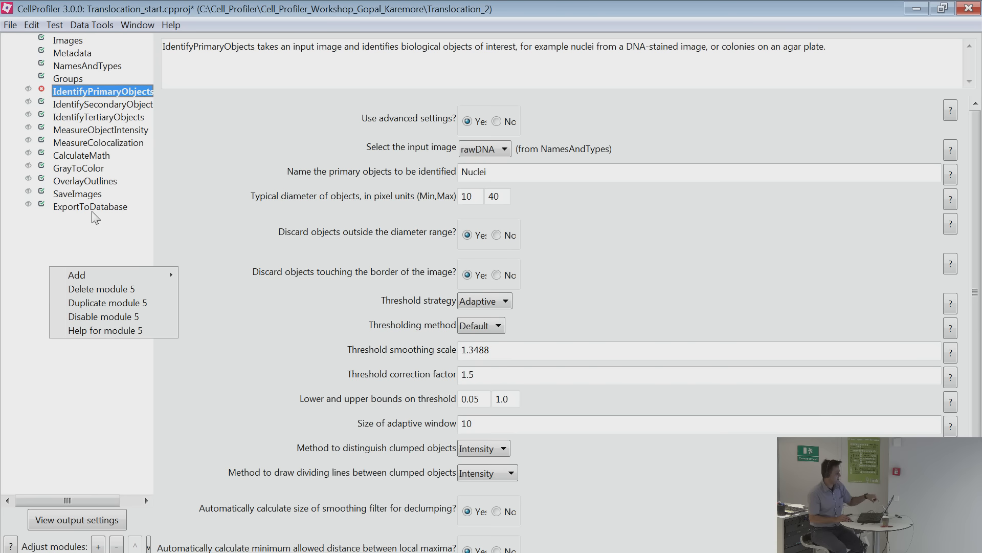
Delete all analysis modules from the first IdentifyPrimaryObjects through ExportToDatabase, keeping only the four input modules.
left_click(71, 107)
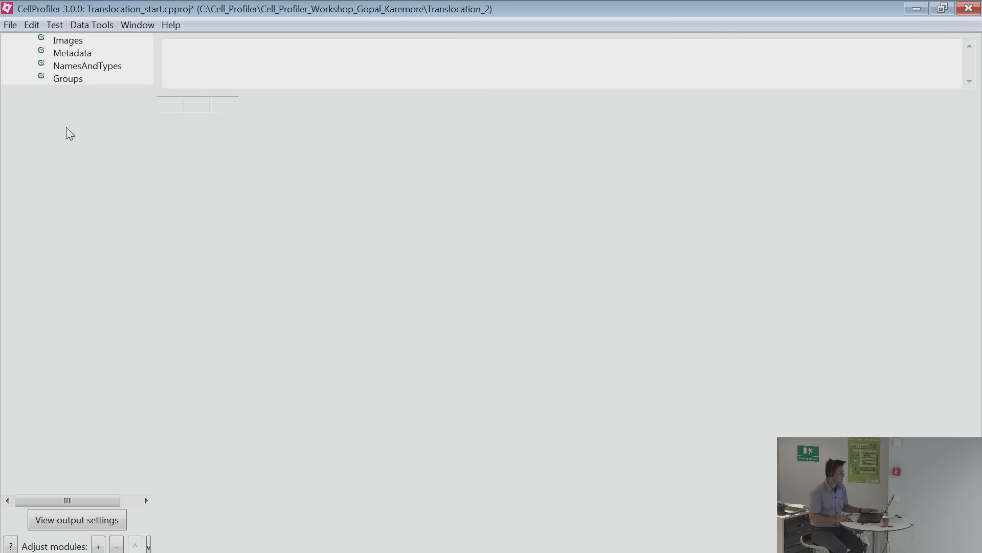
left_click(67, 92)
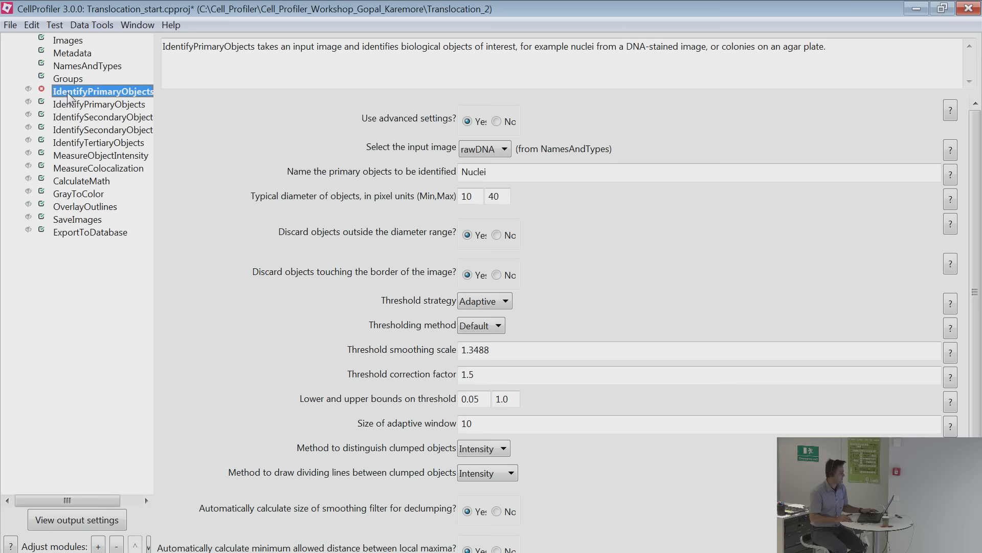
left_click(77, 232, "shift")
right_click(82, 187)
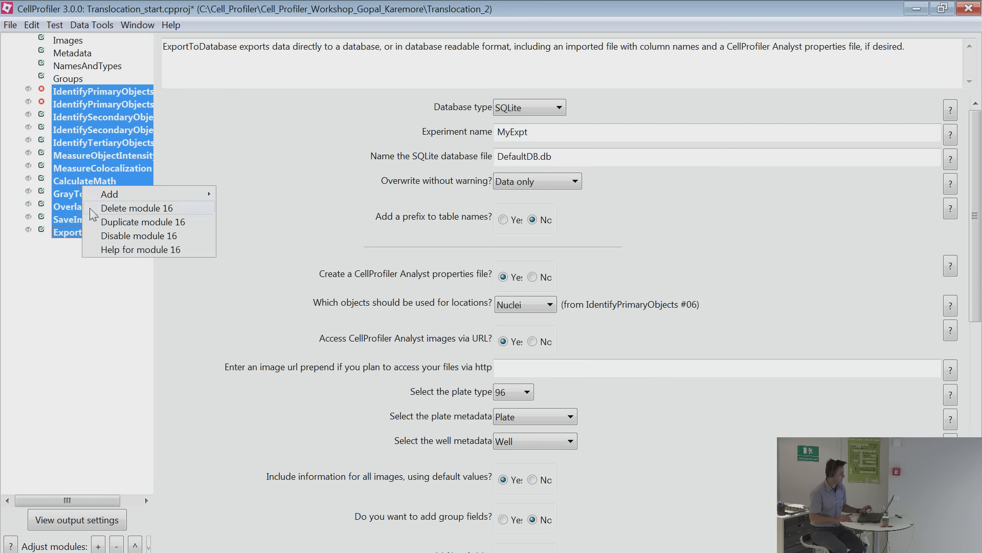
left_click(106, 209)
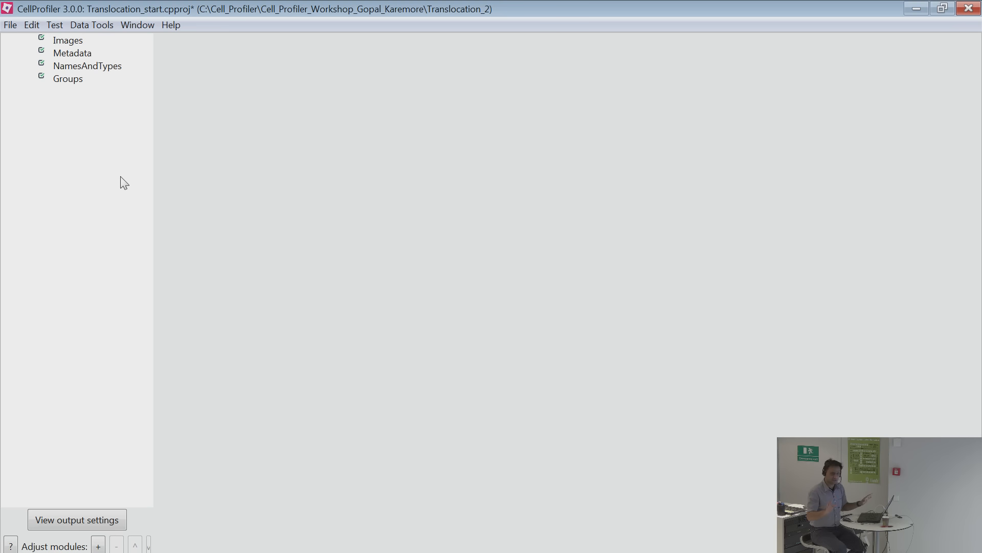
Add a new IdentifyPrimaryObjects module to the pipeline after Groups.
right_click(63, 137)
left_click(49, 120)
left_click(59, 79)
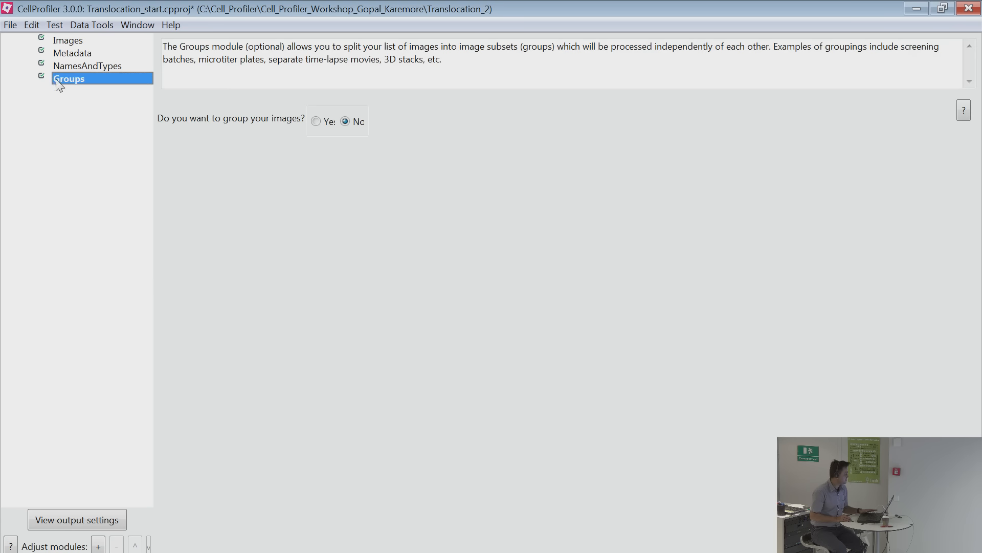
right_click(55, 155)
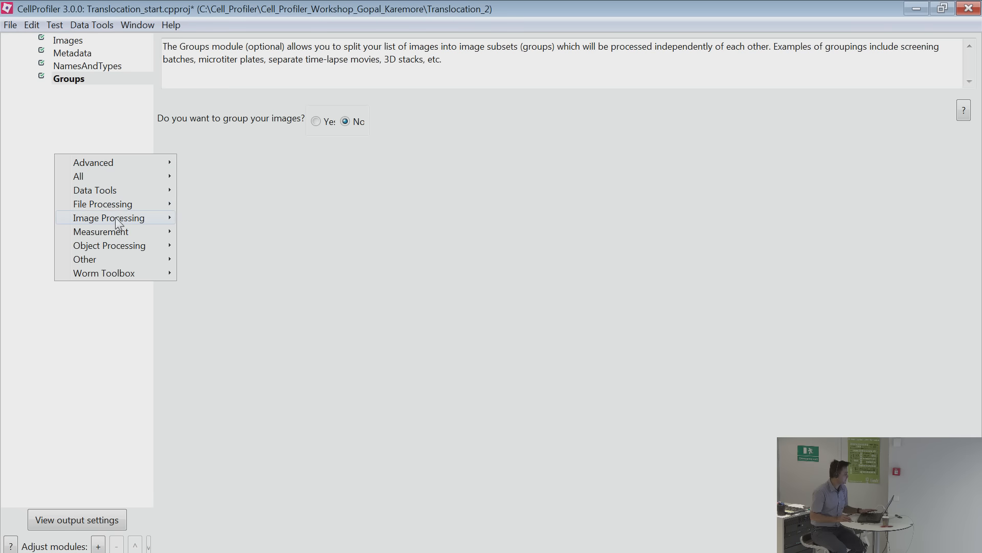
mouse_move(133, 252)
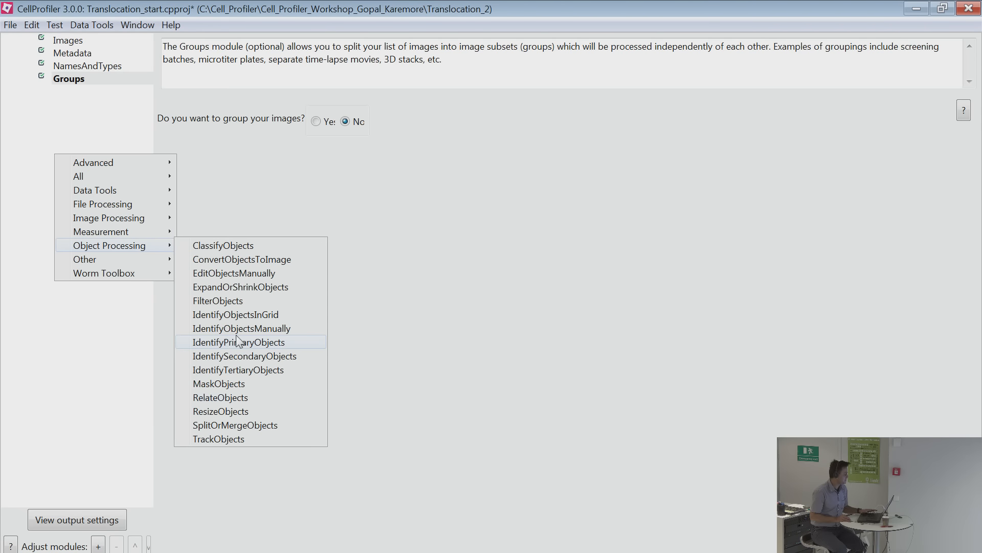
left_click(250, 342)
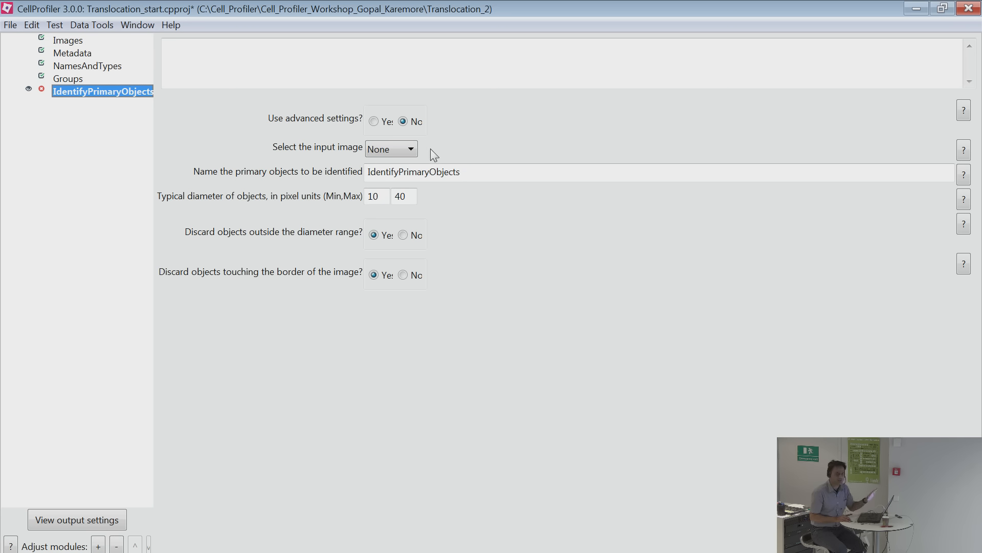
Set the IdentifyPrimaryObjects input image to rawDNA and name the primary objects Nuclei.
left_click(389, 150)
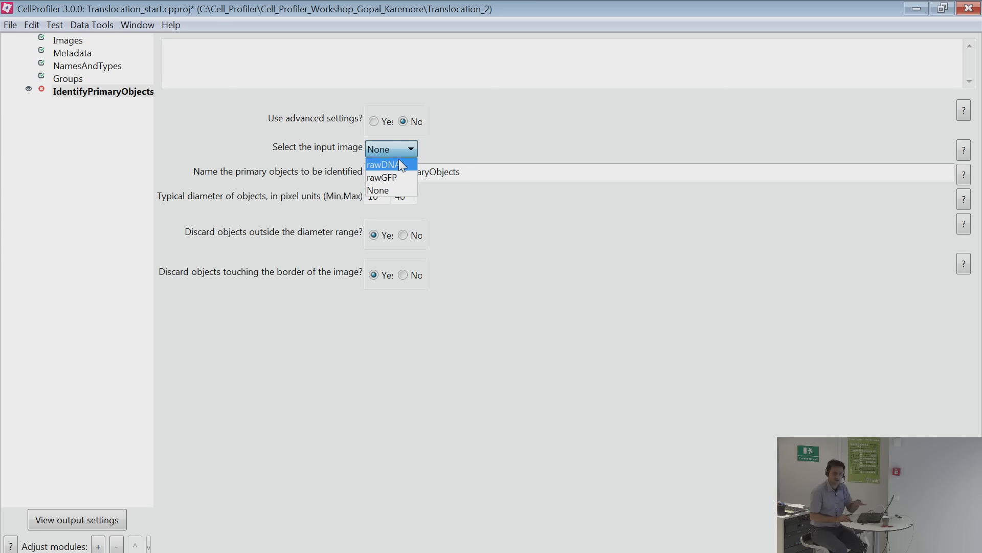
left_click(399, 160)
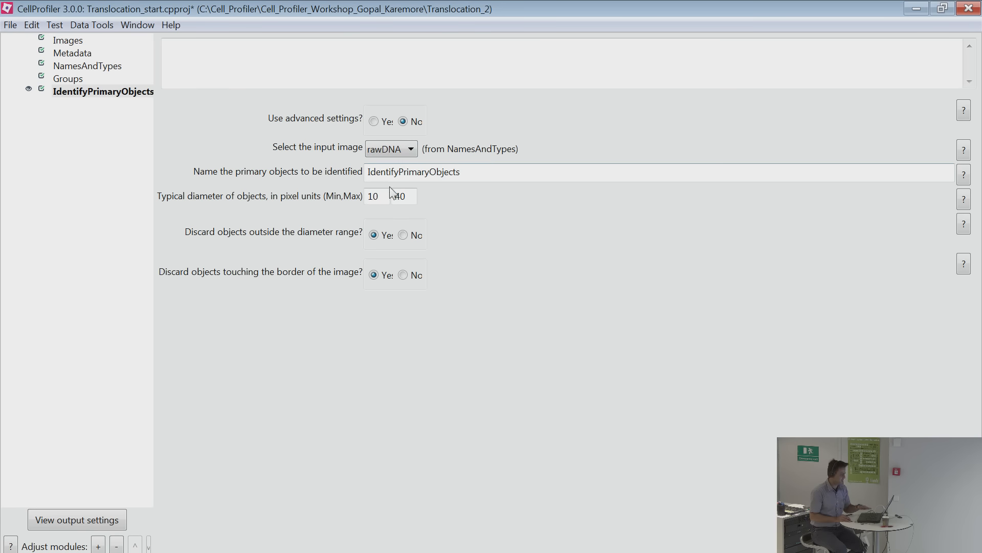
left_click_drag(467, 171, 321, 181)
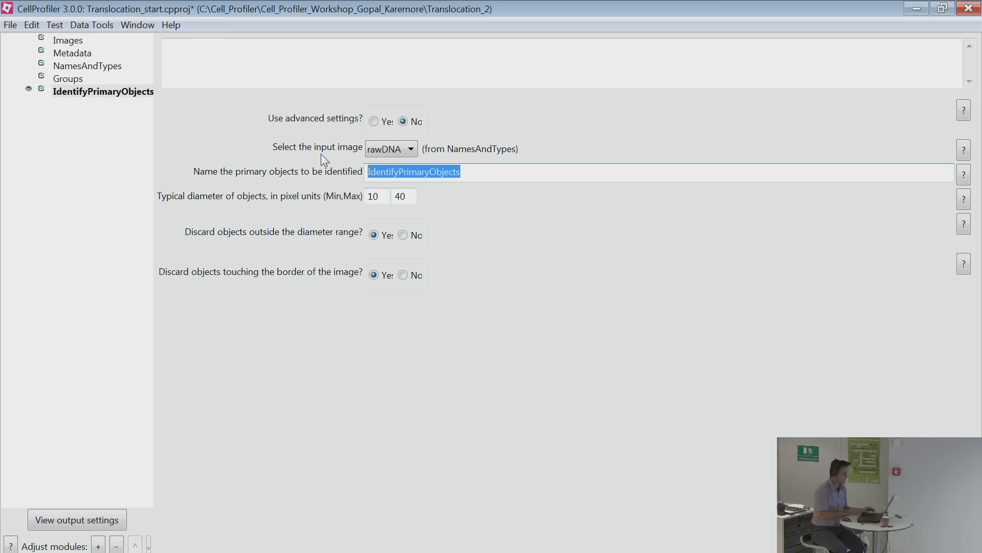
type("Nuclei")
key("Tab")
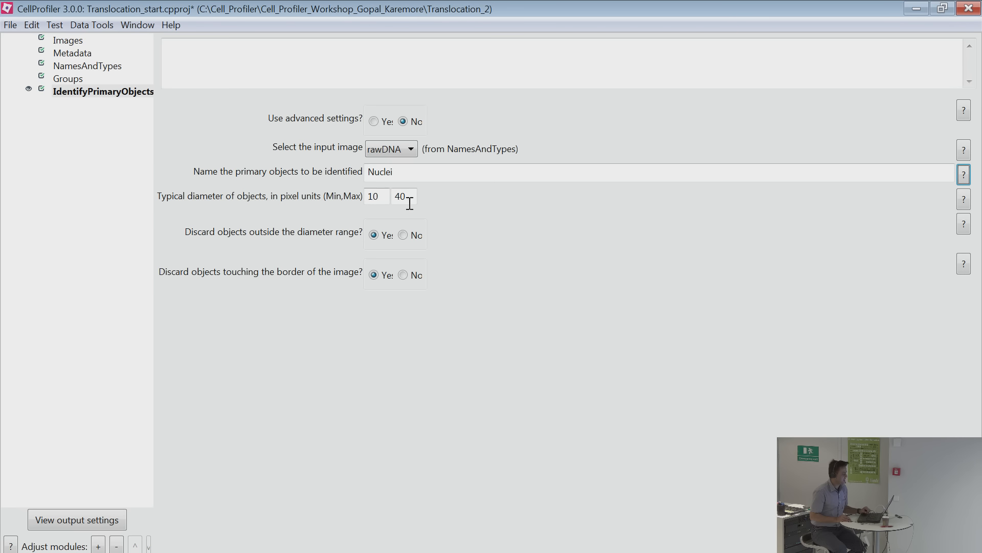
left_click_drag(377, 197, 363, 185)
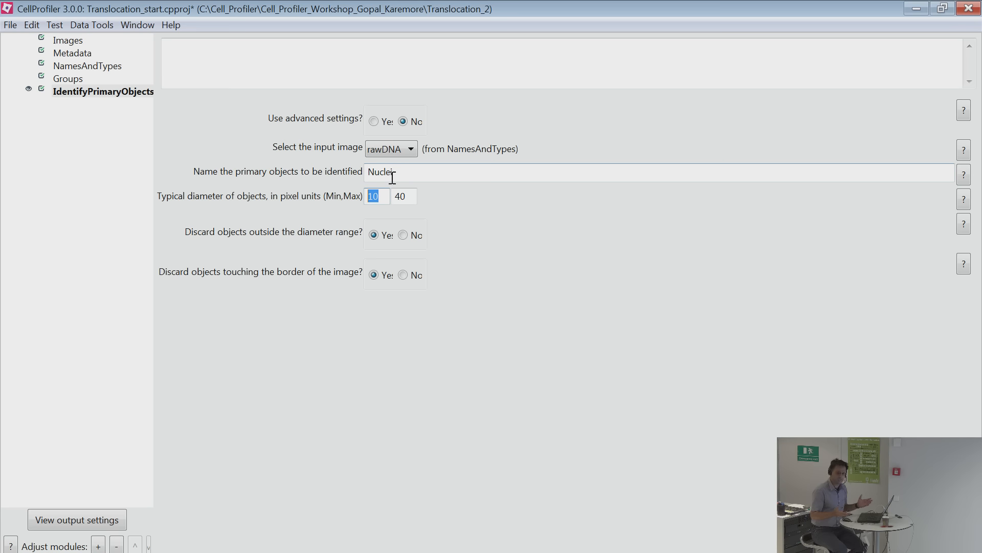
Display BBBC013_A01_s1_w1.tif from the Images module file list to inspect it, and close the image window.
left_click(62, 43)
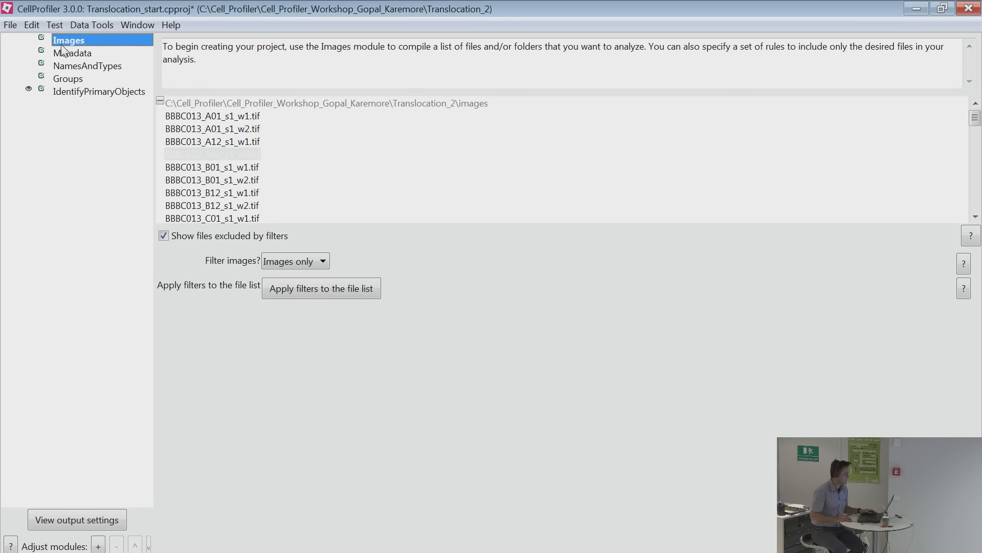
left_click(240, 116)
right_click(241, 115)
left_click(247, 122)
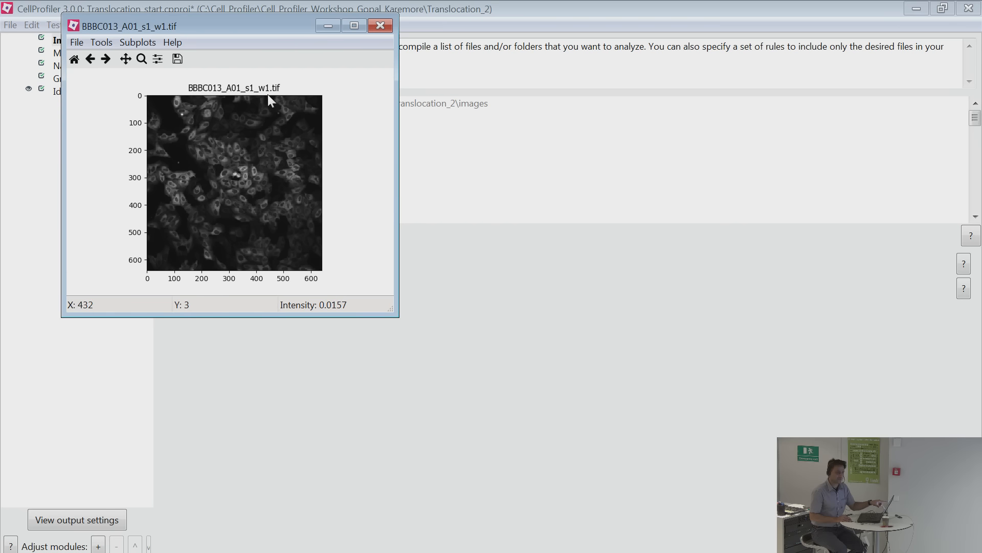
left_click(380, 26)
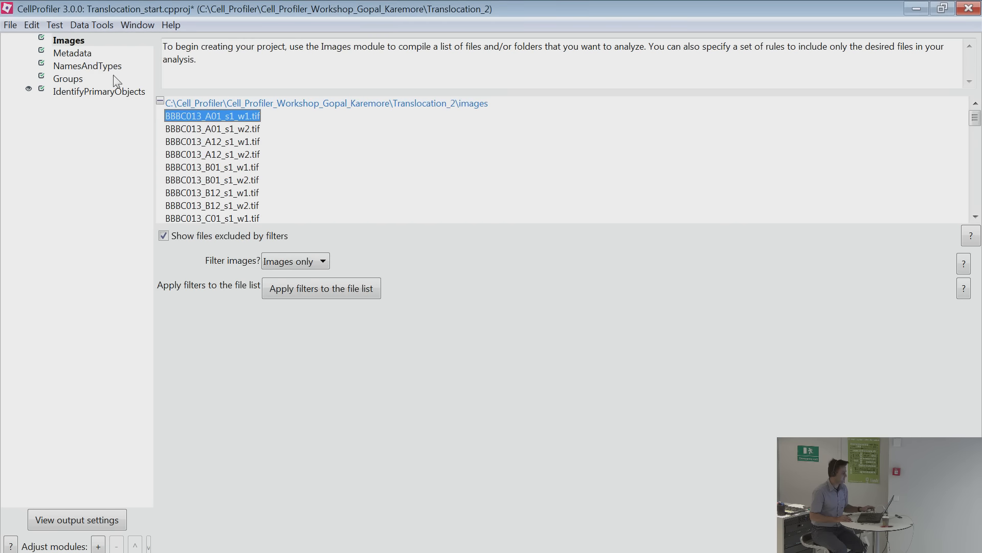
In NamesAndTypes, swap the channel rules so rawDNA matches ChannelNumber 2 and rawGFP matches ChannelNumber 1.
left_click(82, 54)
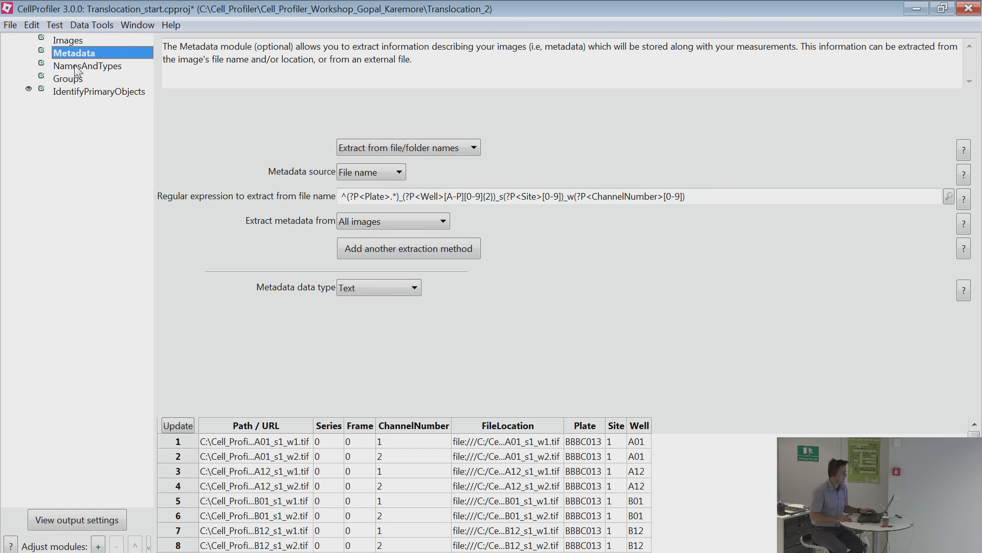
left_click(76, 66)
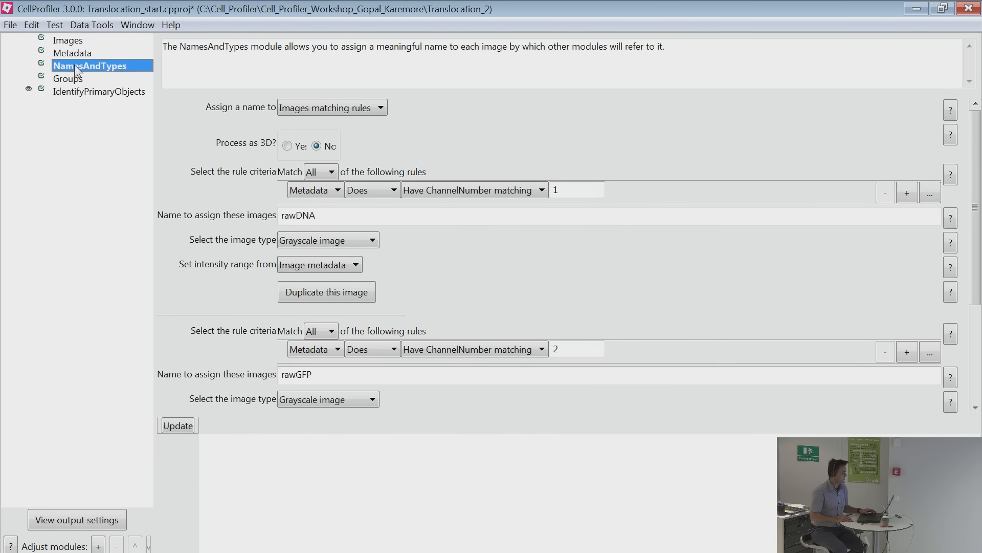
left_click(327, 220)
double_click(563, 190)
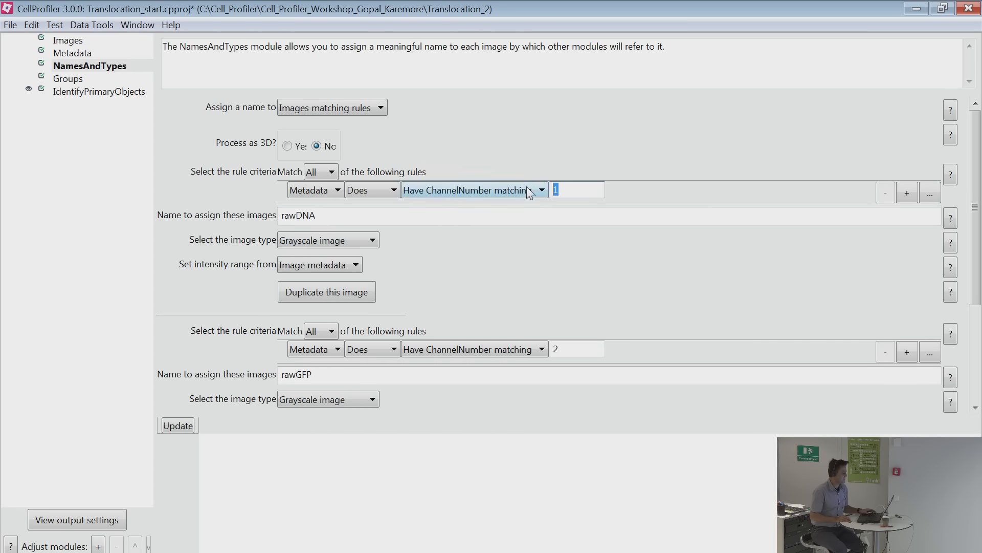
type("2")
double_click(558, 349)
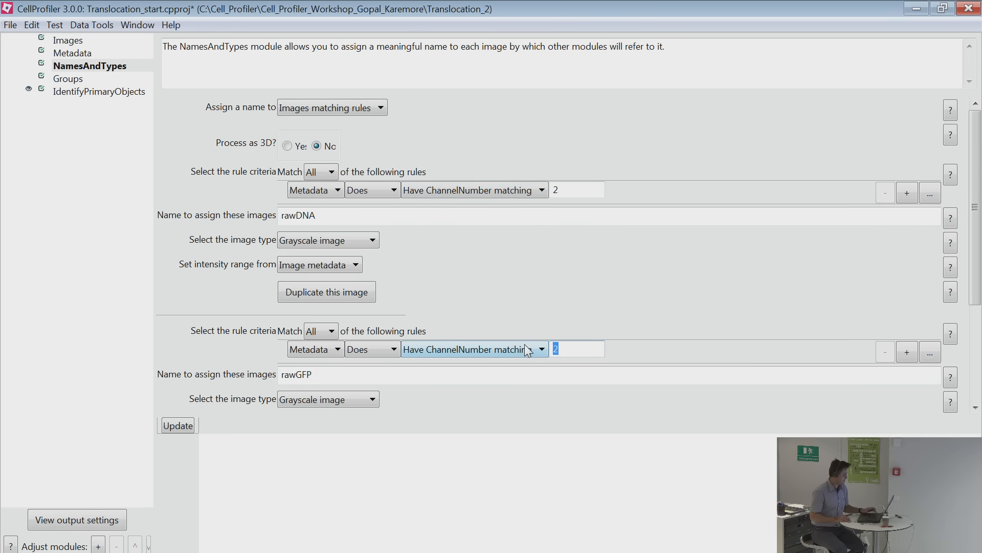
type("1")
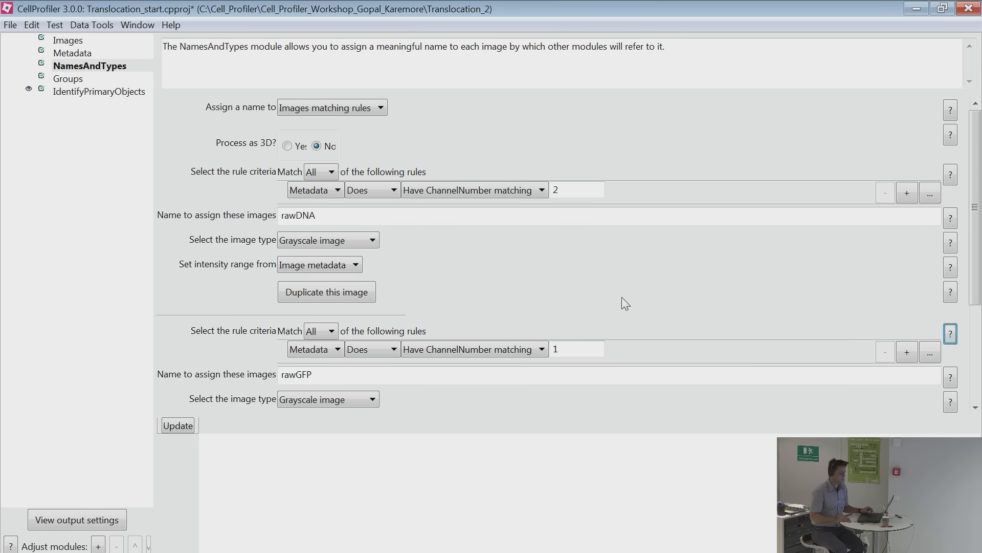
Return to the IdentifyPrimaryObjects settings and choose rawDNA as the input image again.
left_click(75, 79)
left_click(74, 92)
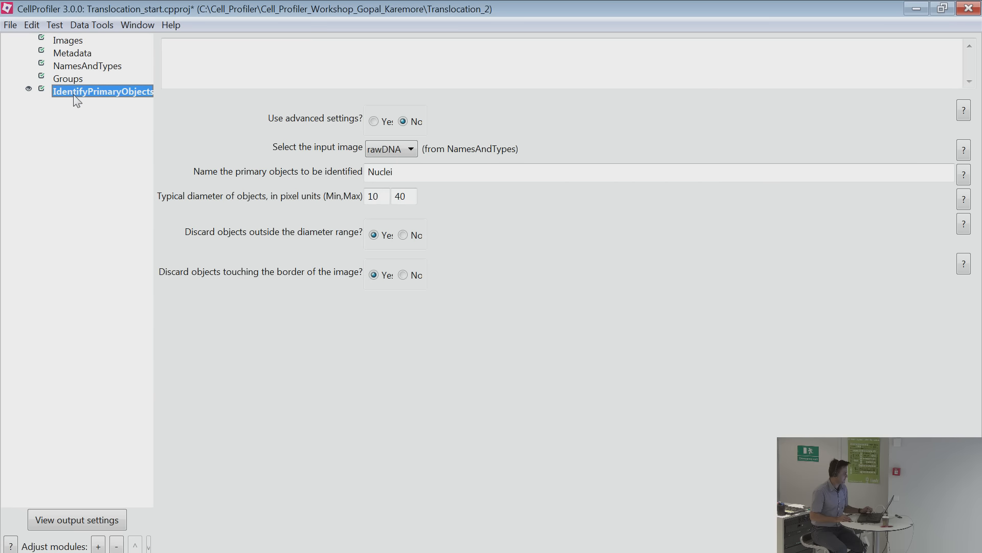
left_click(404, 148)
left_click(384, 157)
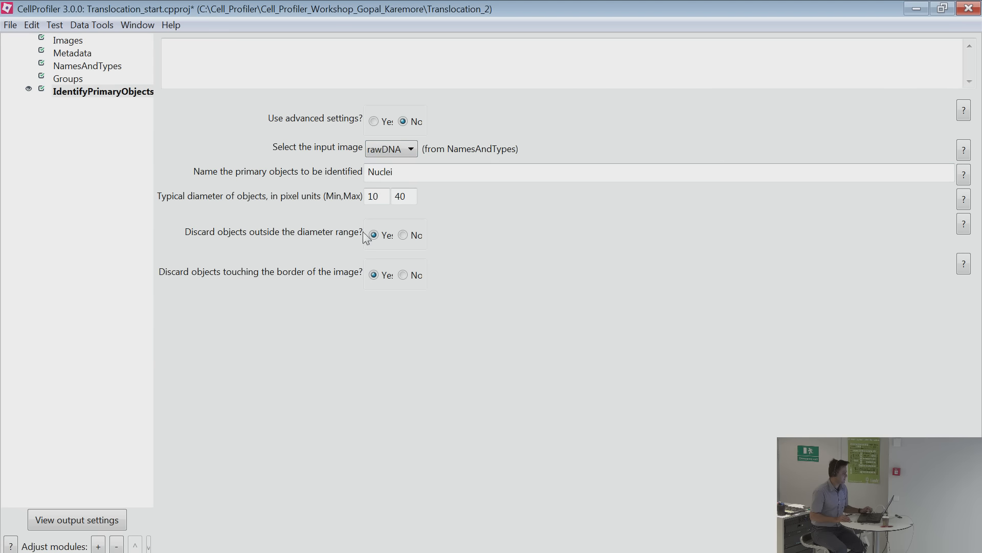
Open the image BBBC013_A12_s1_w1.tif from the Images module's file list in a maximized viewer.
left_click_drag(407, 173, 387, 173)
left_click(66, 40)
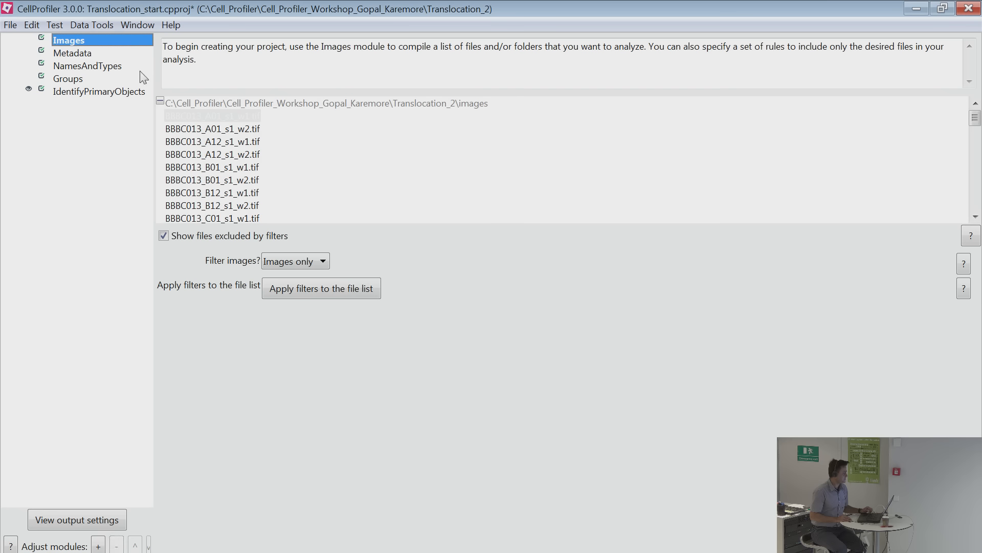
left_click(233, 141)
right_click(232, 139)
left_click(252, 149)
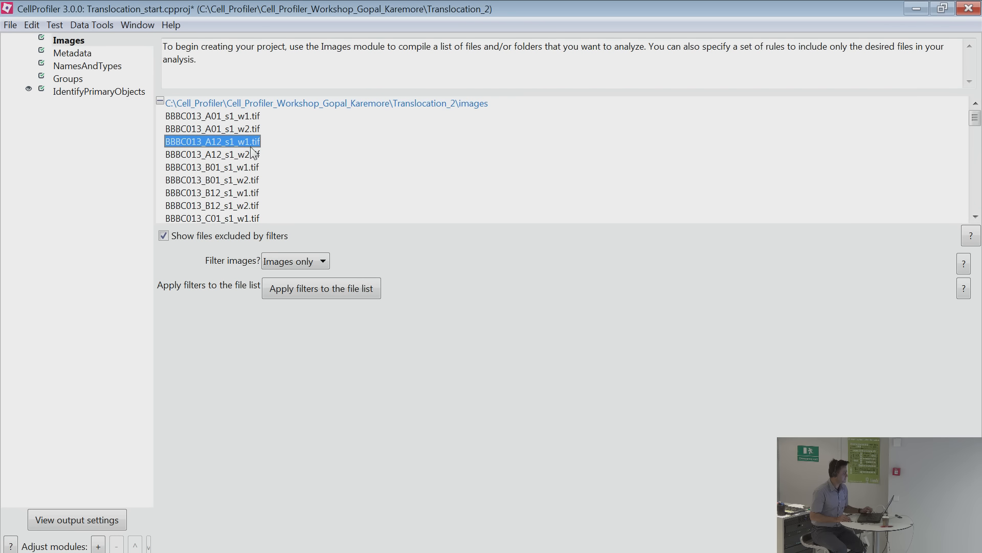
double_click(410, 32)
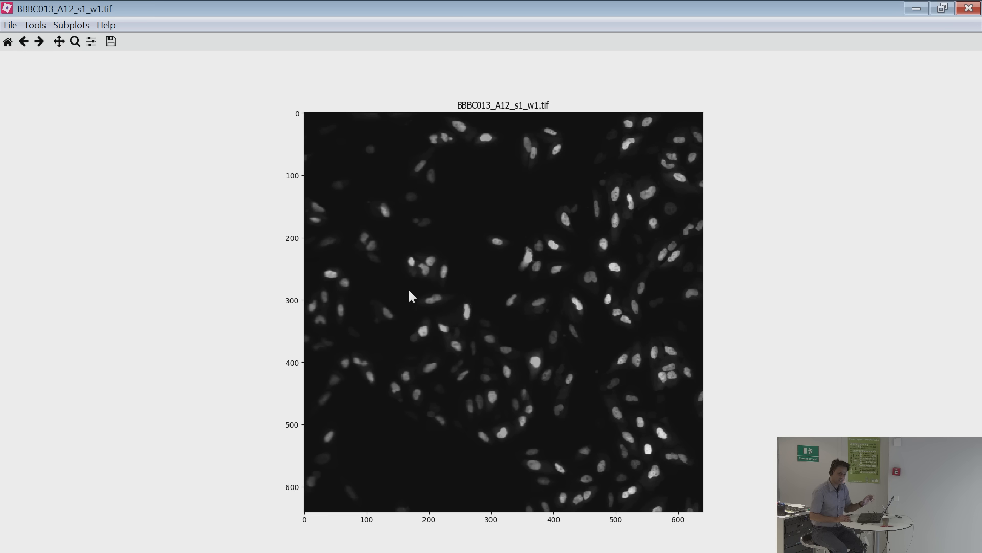
Measure the short diameter of a single bright nucleus near x 310, y 207 in the image.
left_click(34, 27)
left_click(41, 39)
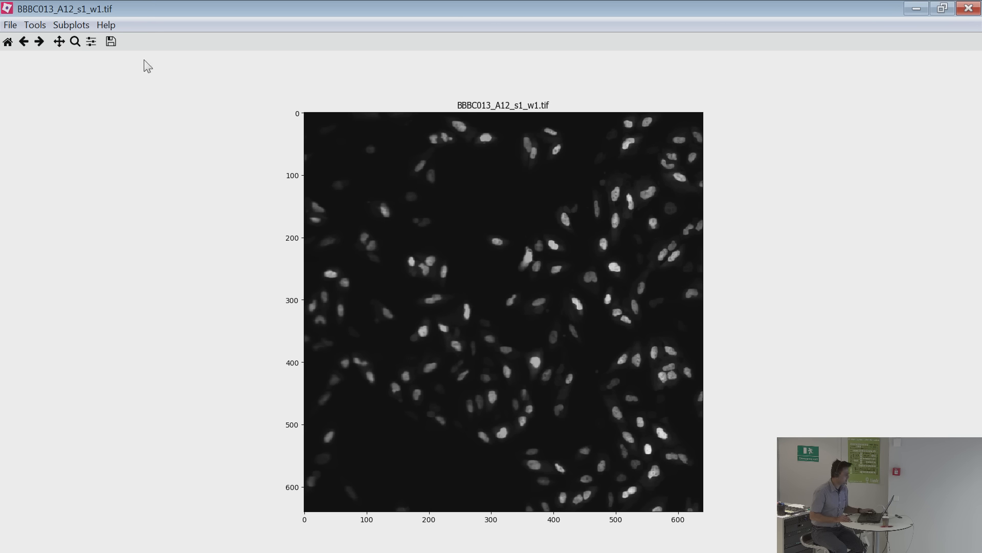
left_click(75, 41)
left_click_drag(479, 224, 517, 259)
left_click(35, 25)
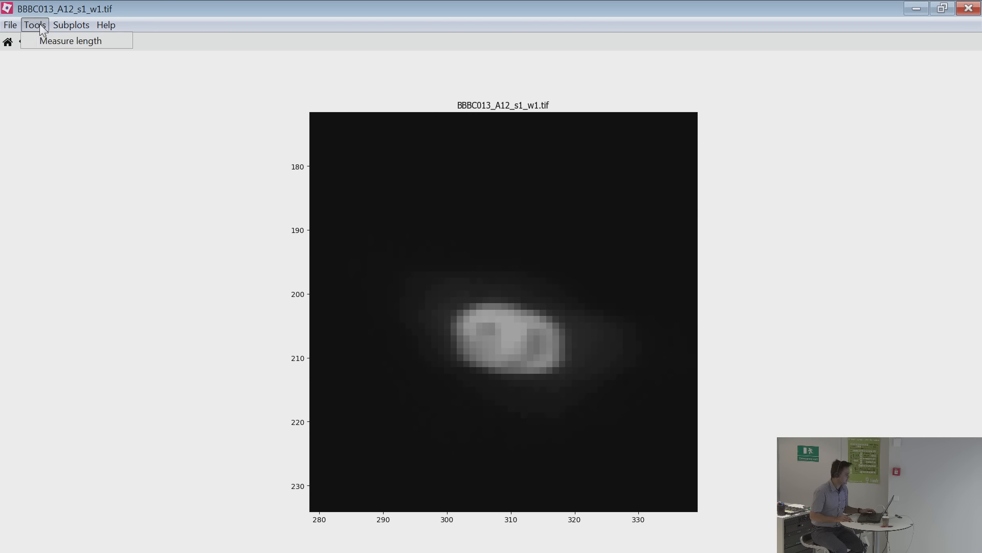
left_click(45, 41)
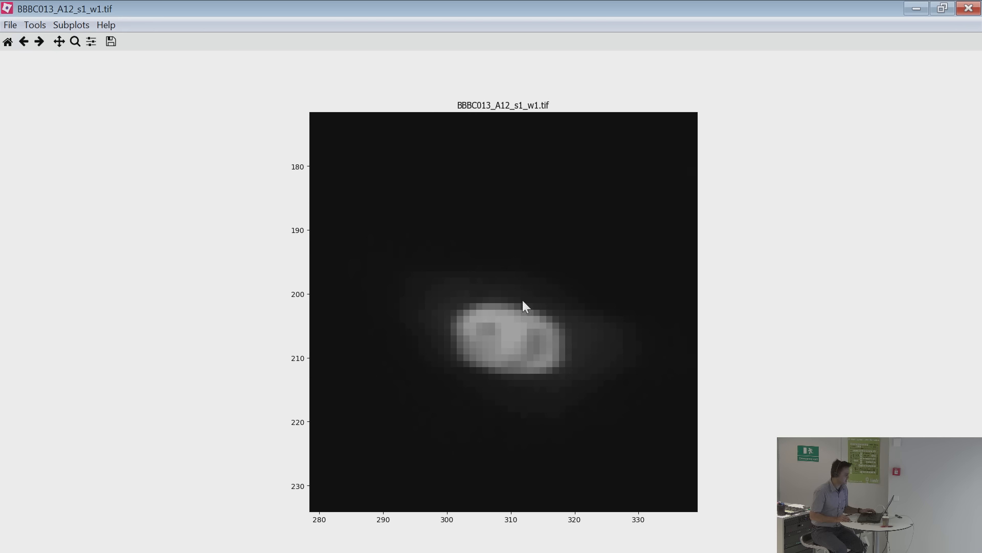
left_click_drag(502, 361, 502, 380)
left_click_drag(514, 302, 495, 378)
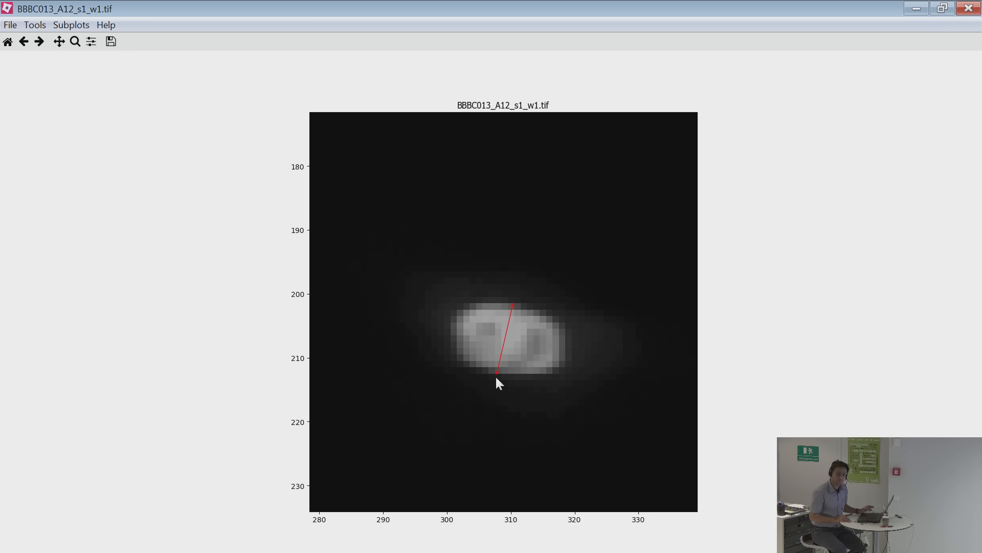
Restart the length measurement and measure across the same nucleus's short axis again.
left_click_drag(496, 378, 496, 377)
left_click(35, 24)
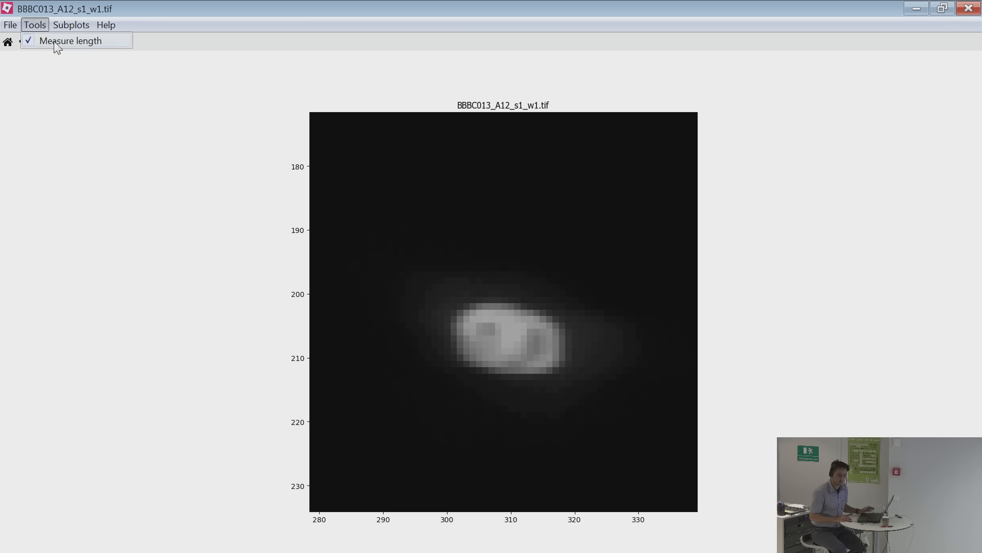
left_click(70, 40)
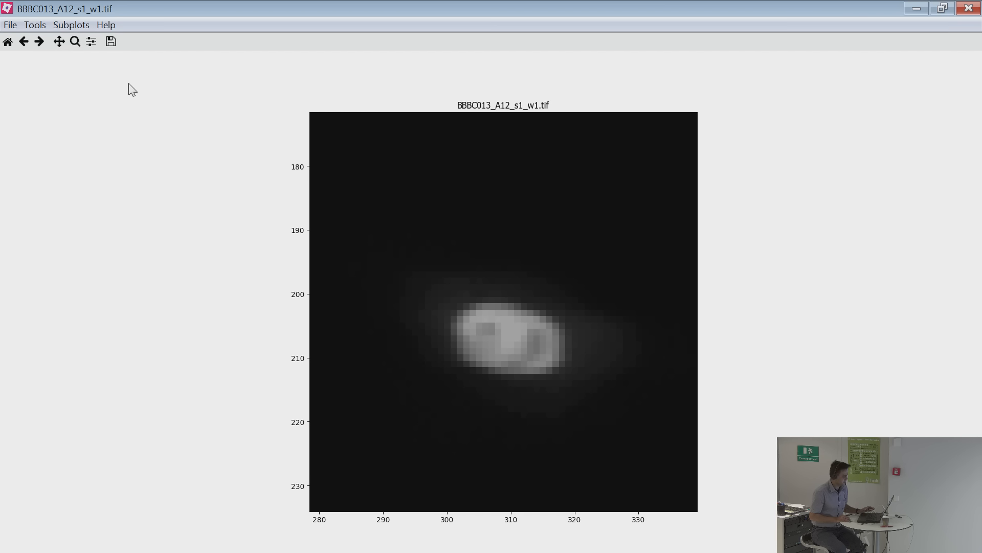
left_click(35, 25)
left_click(46, 41)
left_click_drag(517, 305, 504, 381)
Close the image and review the minimum and maximum typical diameter settings of the IdentifyPrimaryObjects module.
left_click(968, 8)
left_click(71, 90)
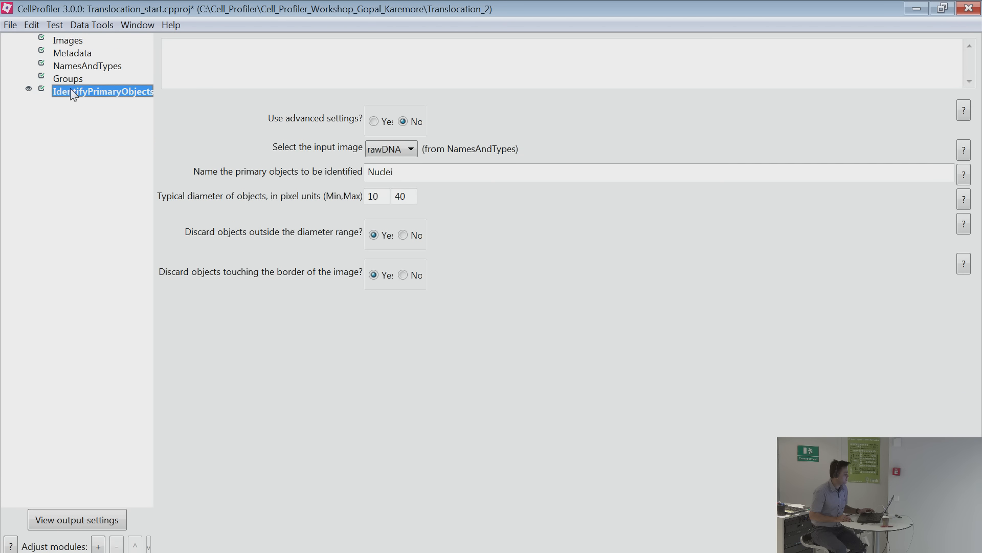
double_click(377, 200)
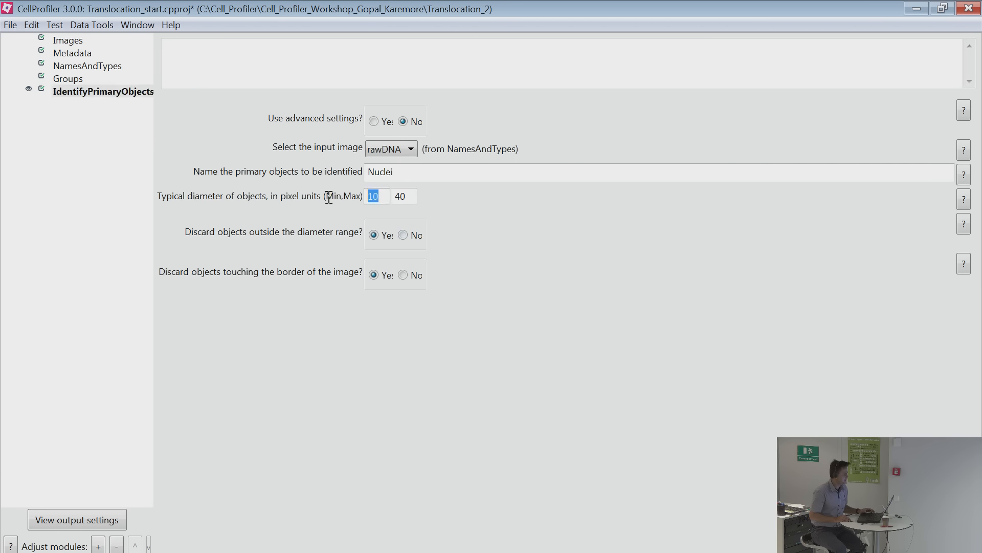
double_click(404, 196)
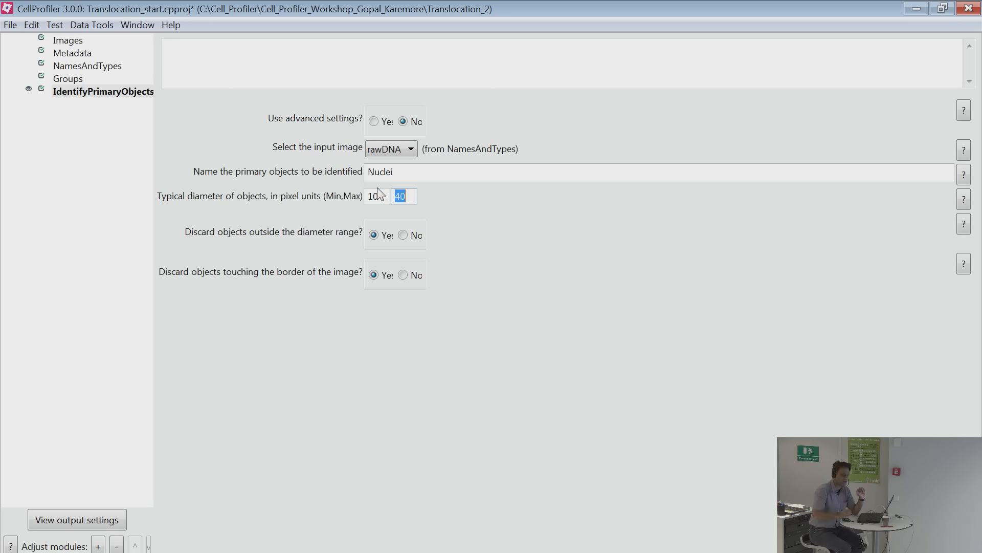
left_click(61, 306)
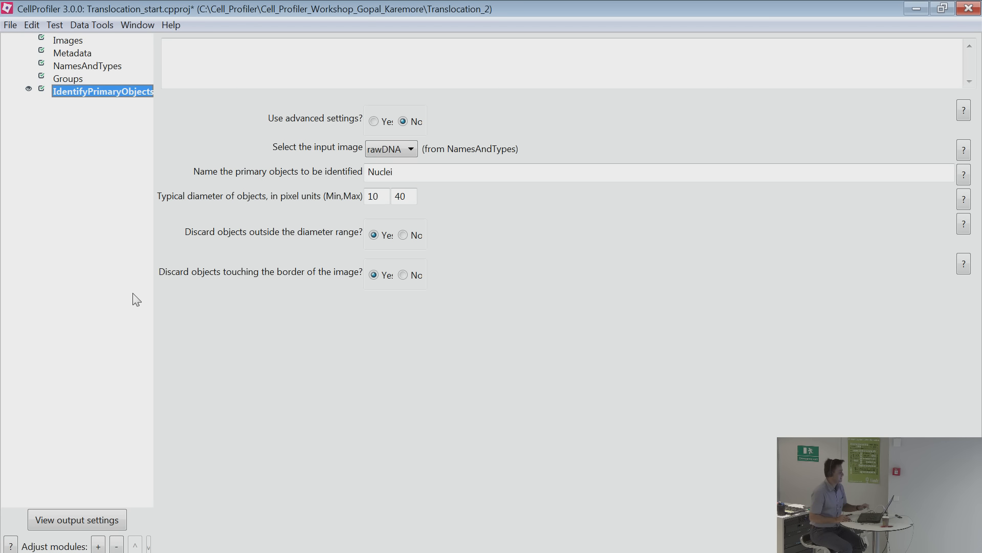
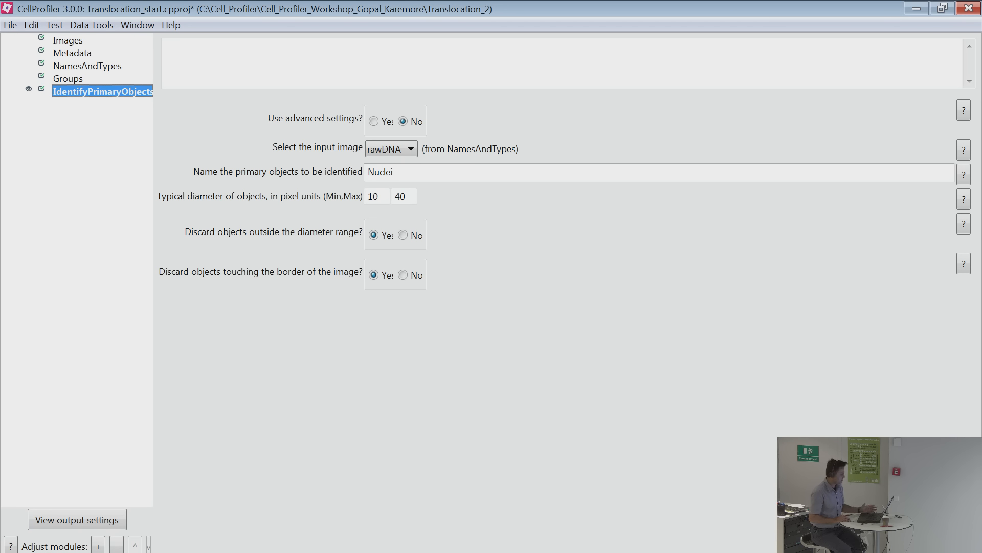
Start test mode, run the IdentifyPrimaryObjects module on the first image cycle and maximize its result window.
left_click(76, 519)
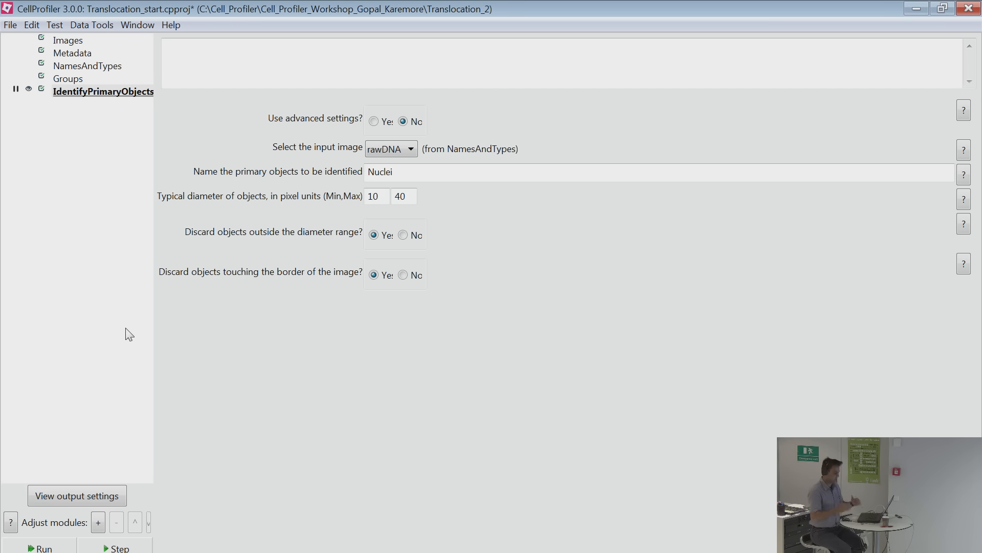
left_click(95, 549)
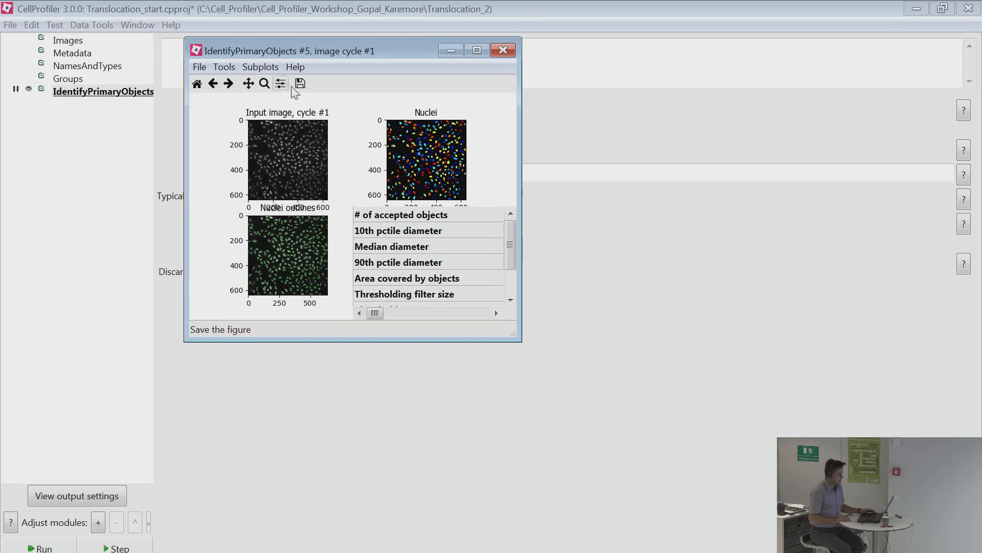
left_click(478, 52)
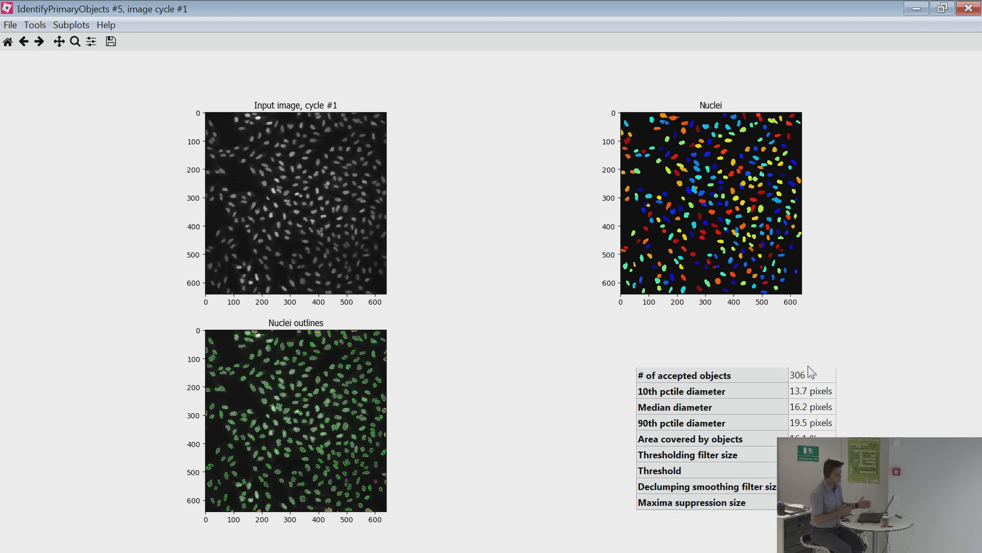
Examine the identified nuclei and their outlines up close in two areas, and close the result window.
left_click(75, 42)
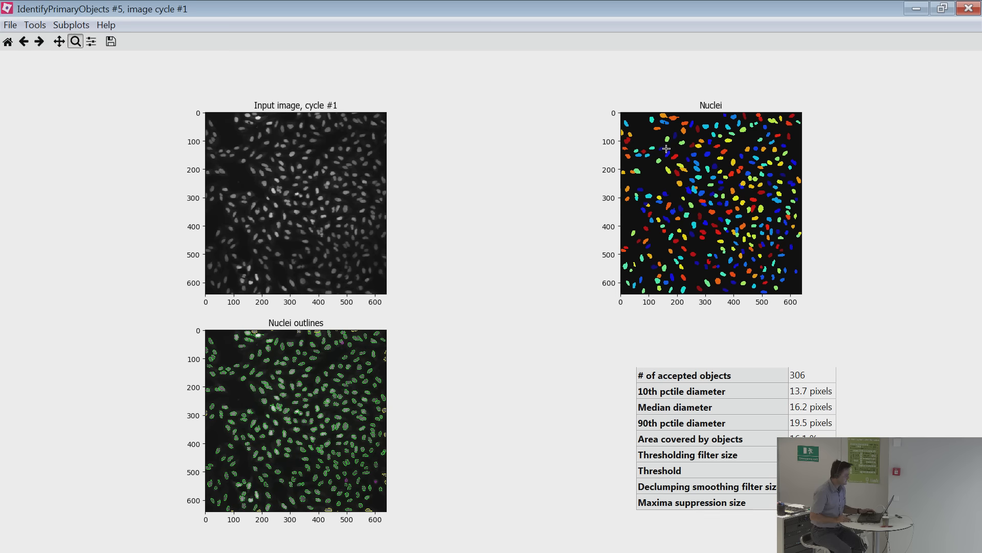
left_click_drag(669, 151, 708, 189)
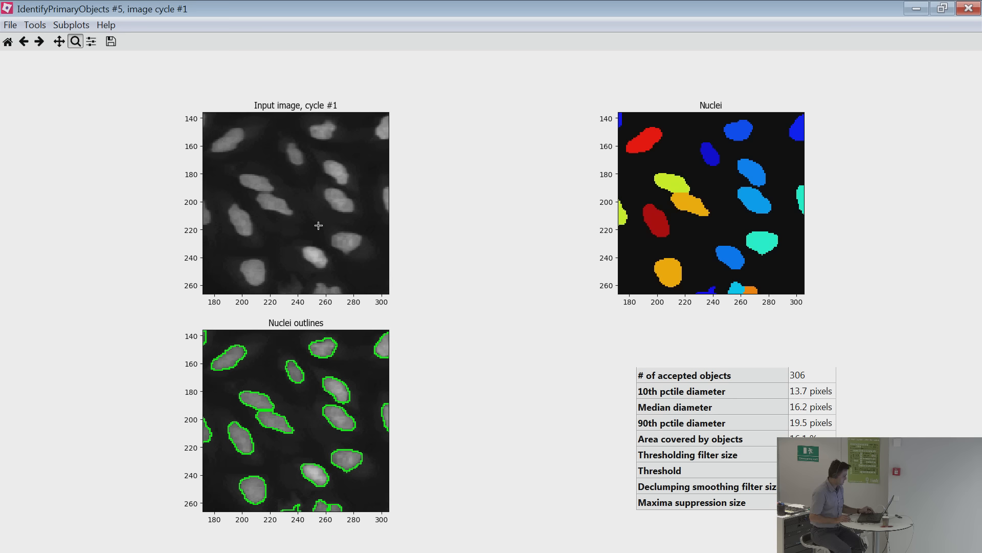
left_click(7, 42)
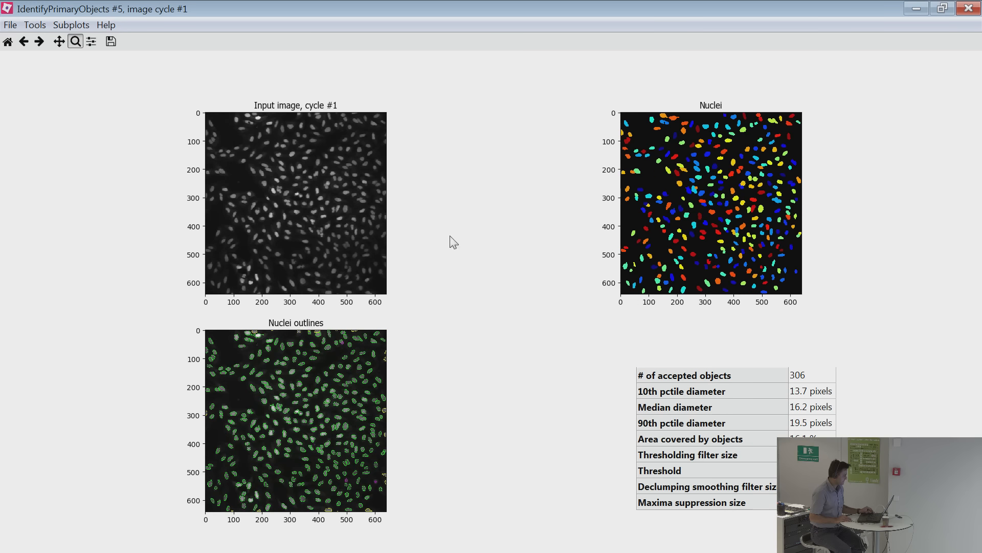
left_click_drag(262, 380, 321, 460)
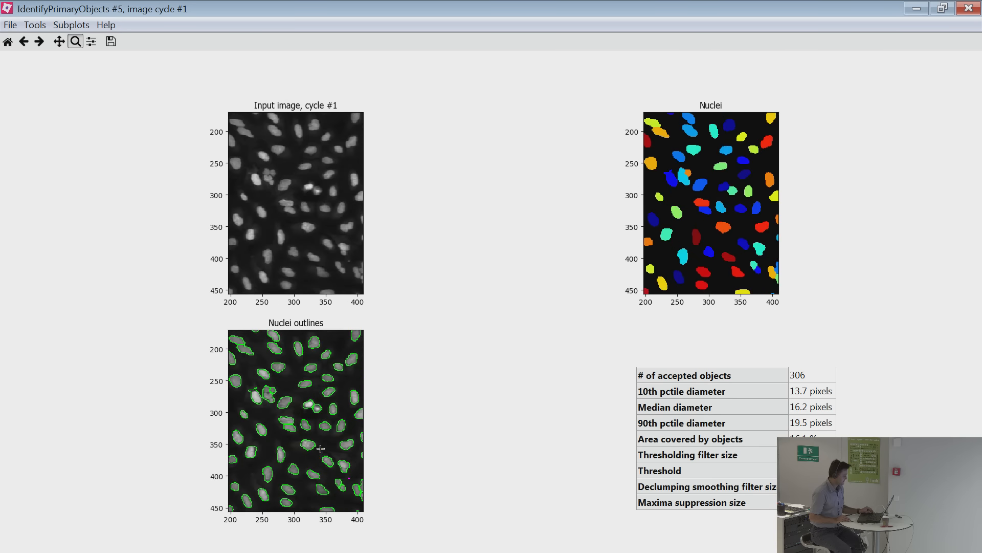
left_click(975, 15)
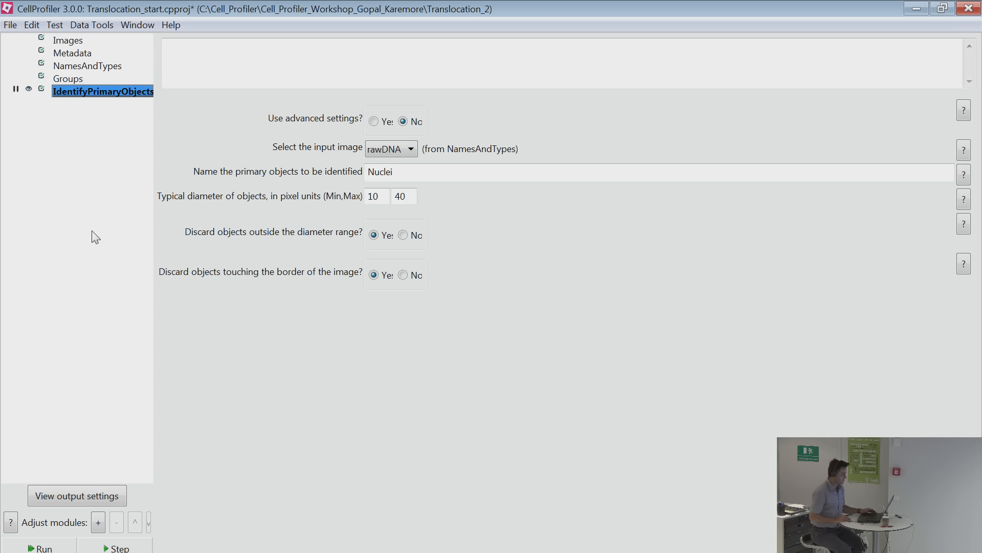
Switch to the file explorer and open the images folder inside Translocation_2 in a maximized window.
left_click(139, 219)
key("alt+Tab")
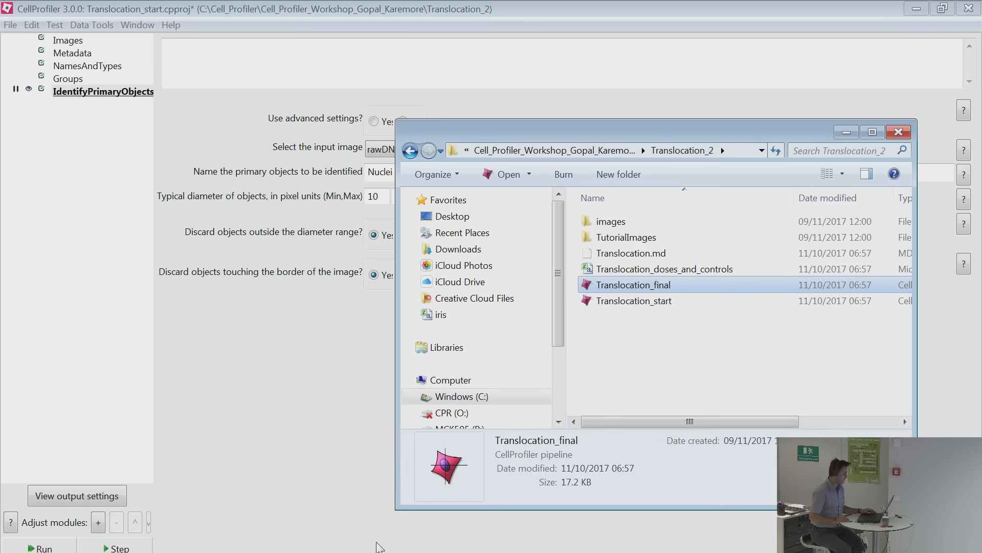
double_click(606, 221)
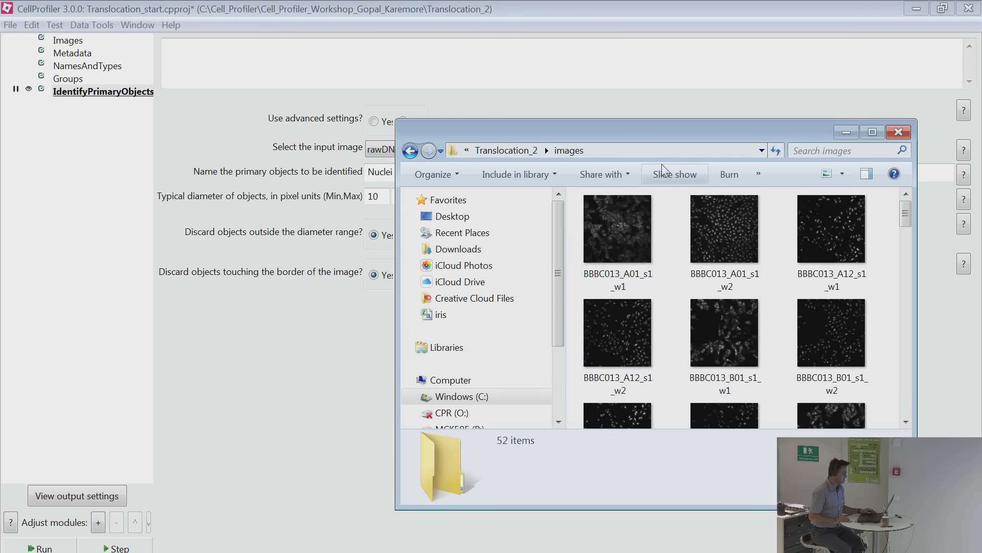
double_click(661, 131)
Examine the cells in image BBBC013_A01_s1_w1 up close, close it and return to CellProfiler.
double_click(233, 94)
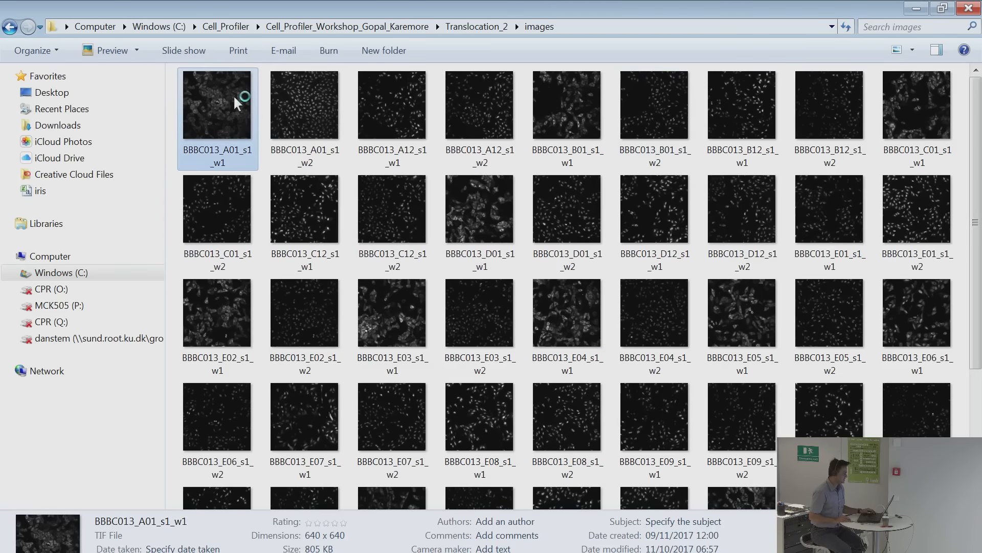
scroll(476, 304, "up", 6)
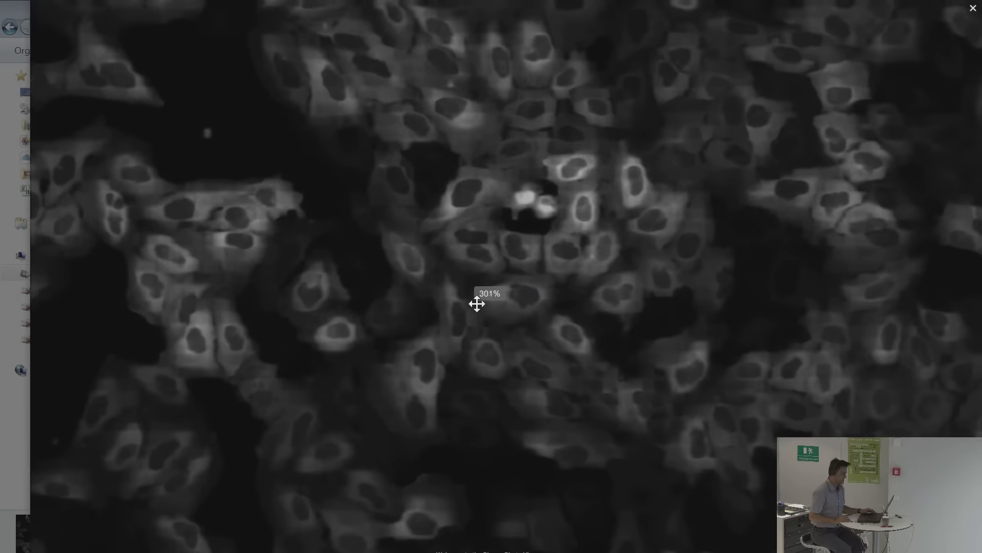
scroll(476, 304, "down", 4)
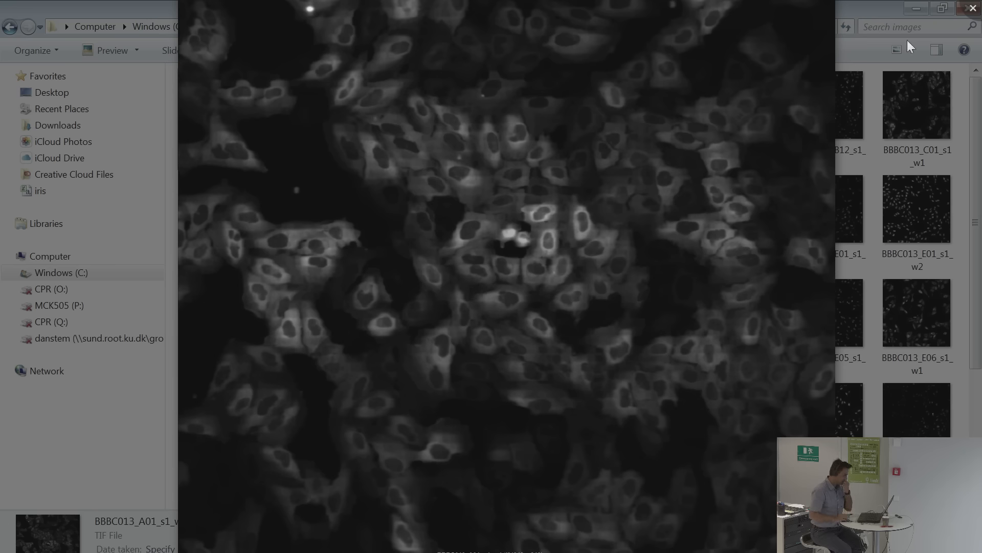
left_click(973, 8)
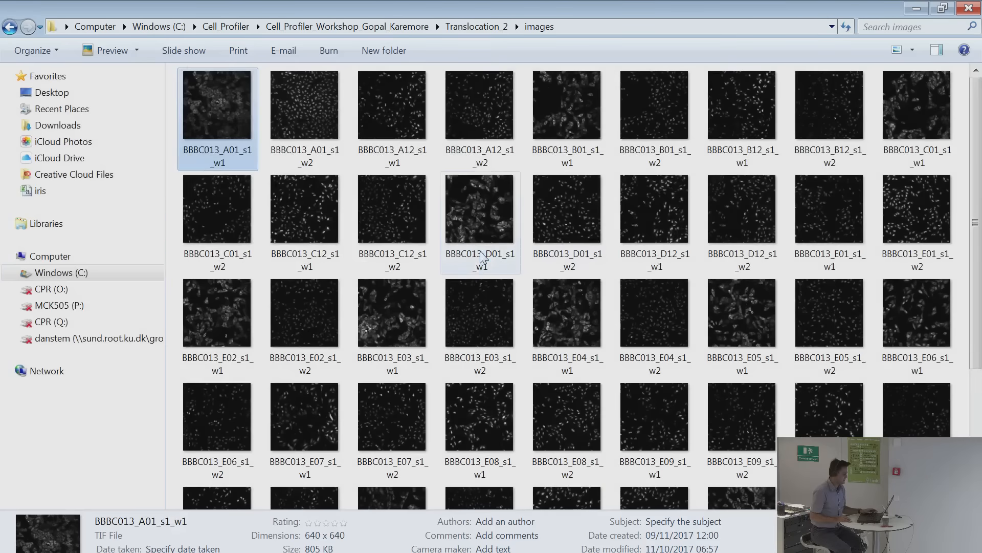
left_click(453, 253)
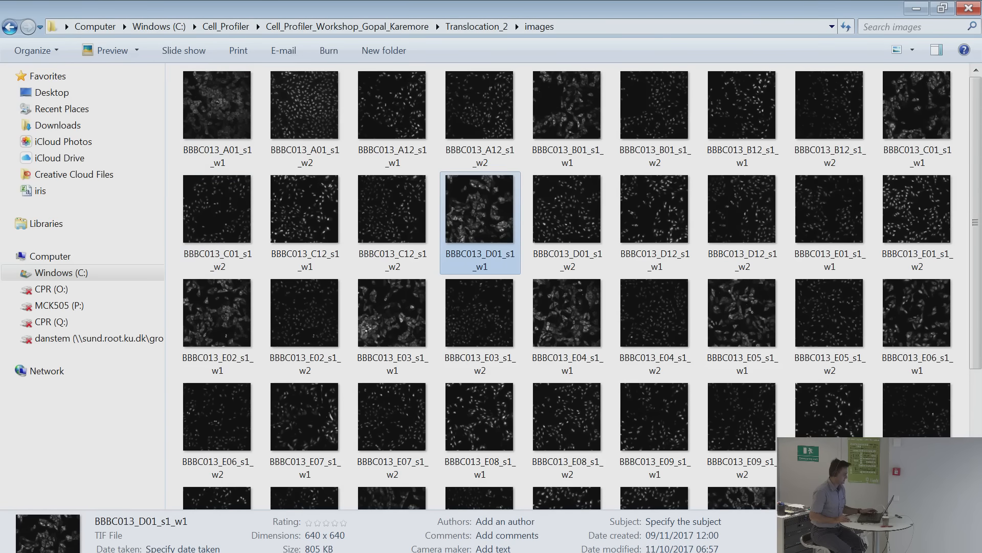
key("alt+Tab")
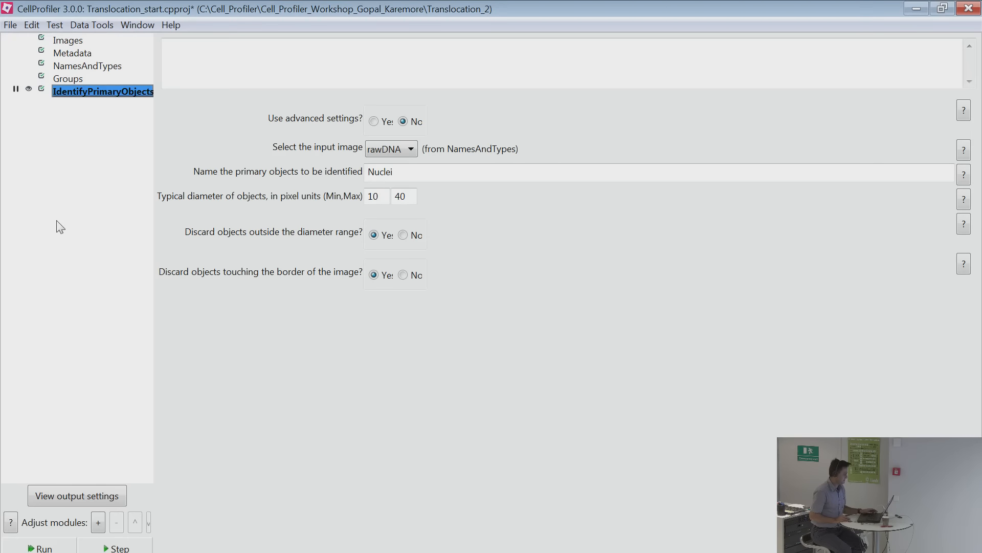
right_click(75, 159)
mouse_move(100, 173)
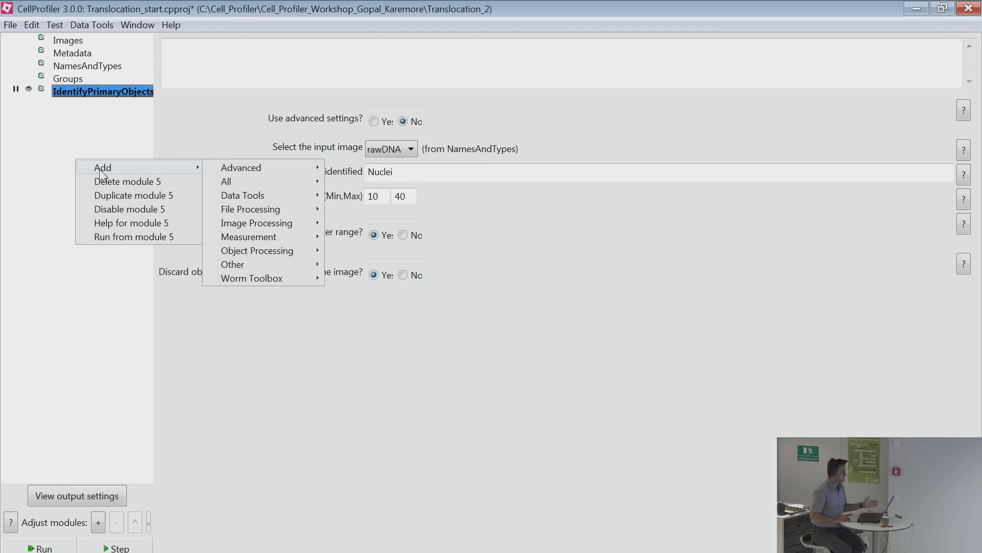
left_click(92, 132)
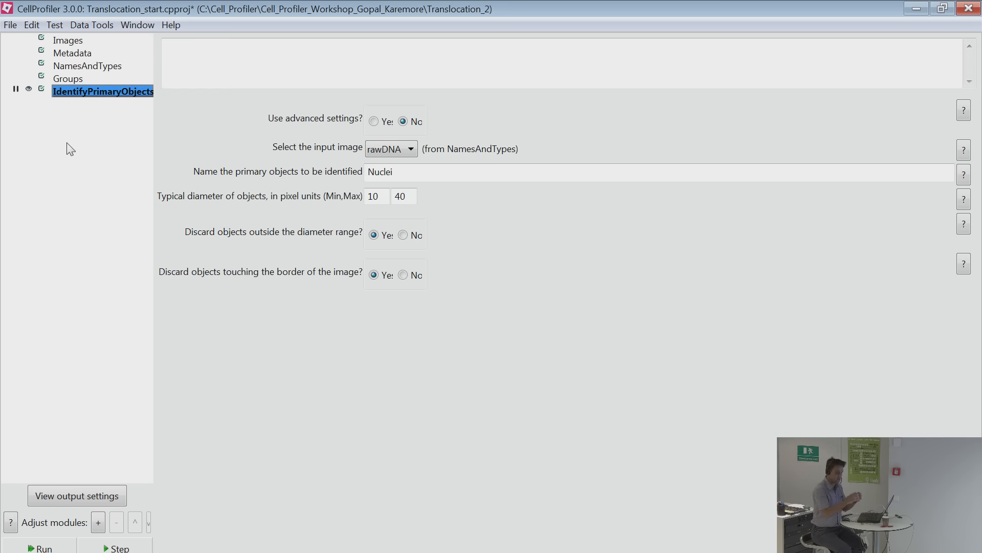
Add a MeasureObjectIntensity module to the pipeline after IdentifyPrimaryObjects.
right_click(66, 187)
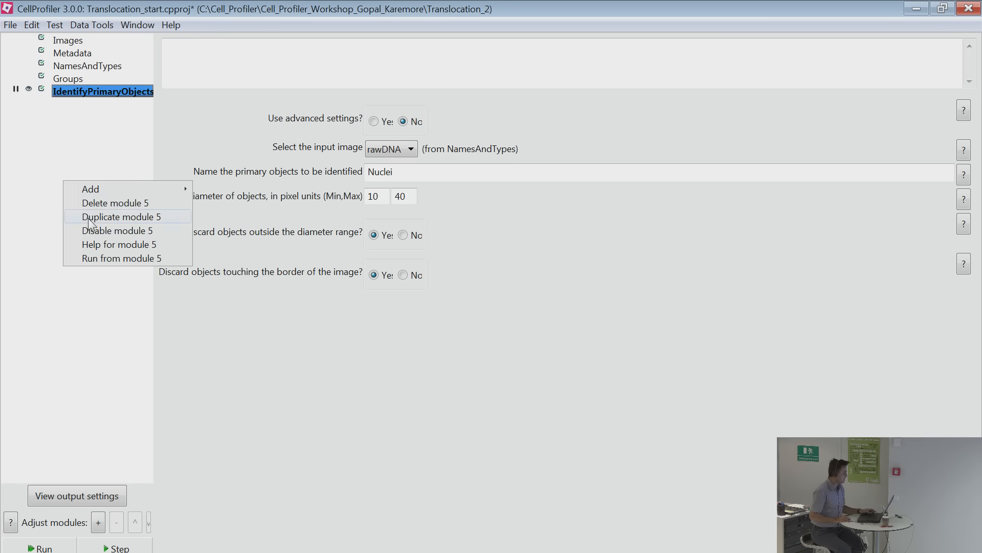
mouse_move(121, 190)
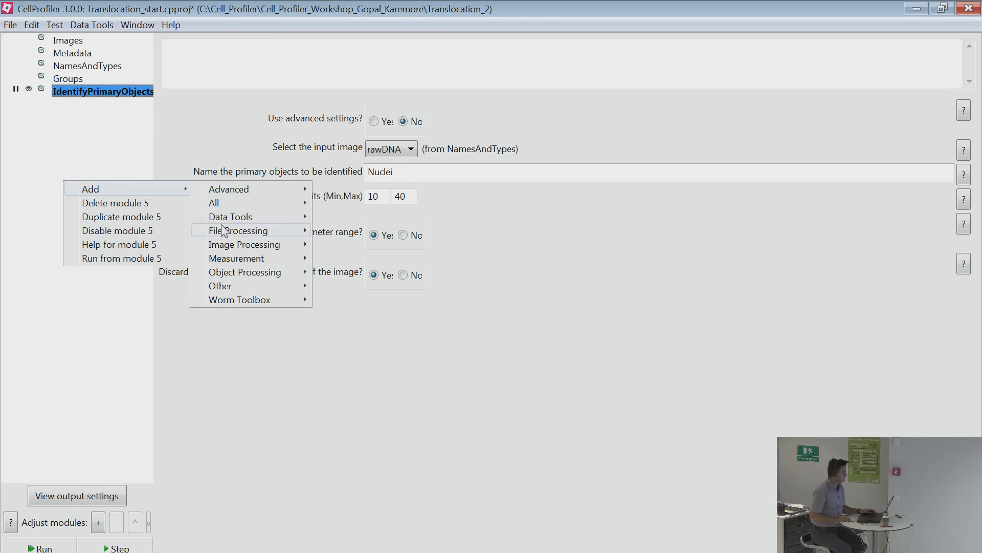
mouse_move(270, 273)
mouse_move(291, 259)
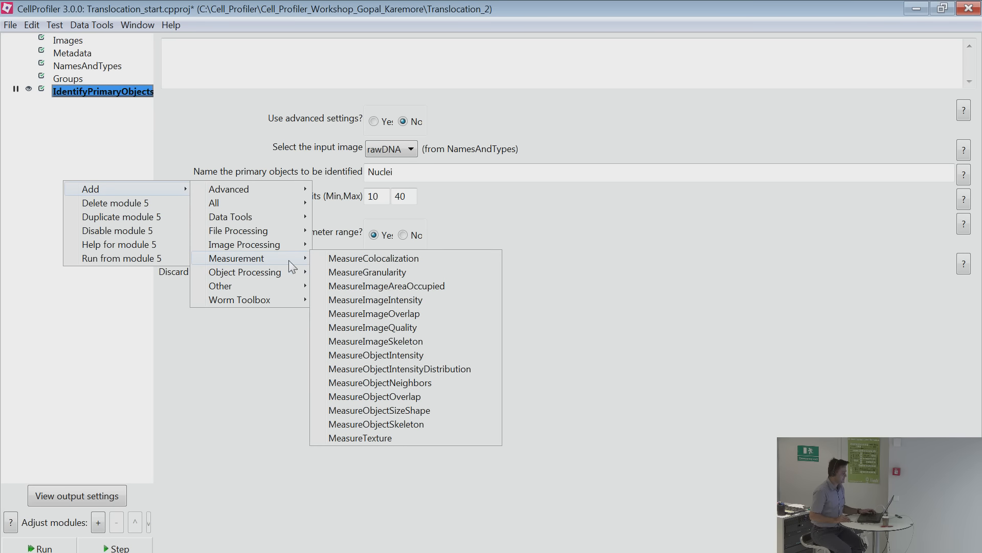
left_click(416, 357)
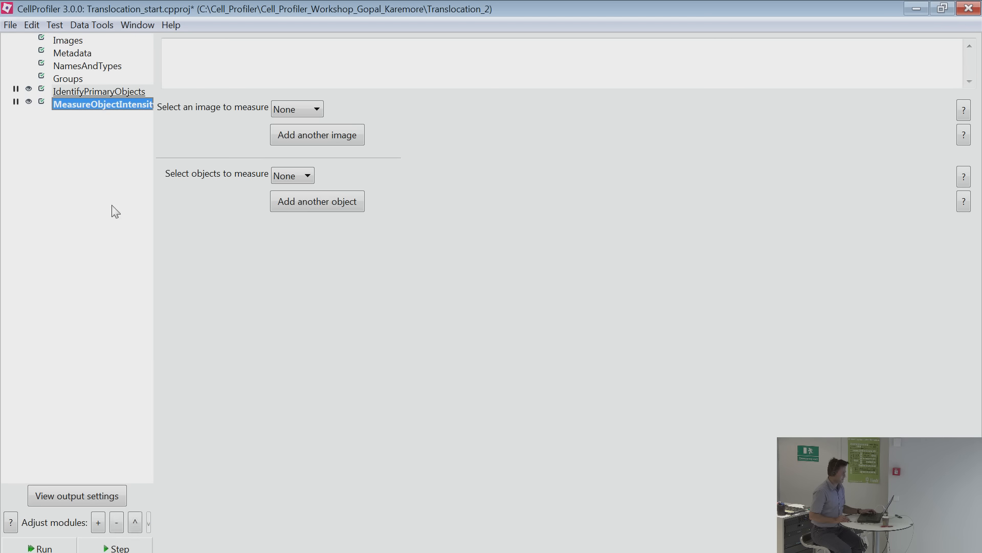
Add a MeasureObjectSizeShape module to the pipeline after MeasureObjectIntensity.
right_click(90, 175)
mouse_move(153, 181)
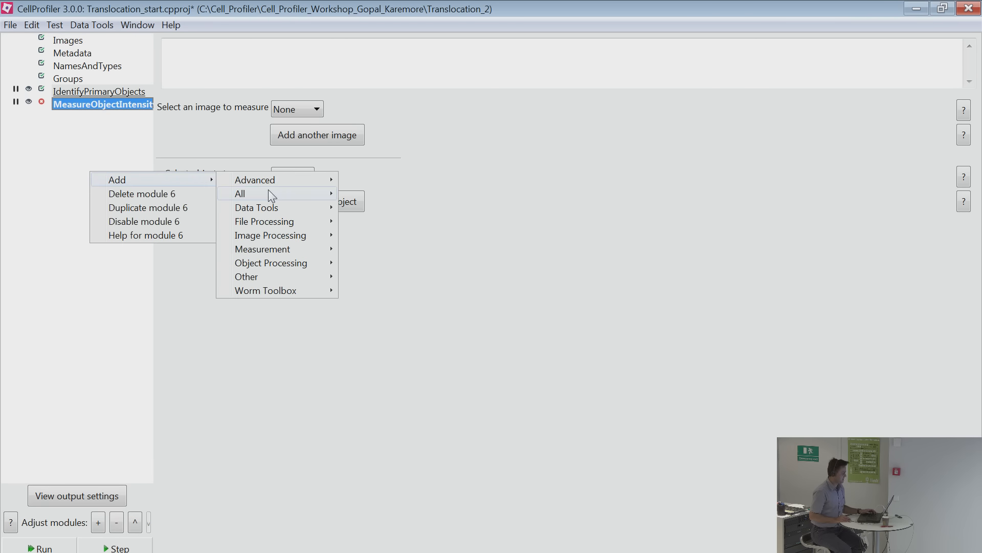
mouse_move(291, 249)
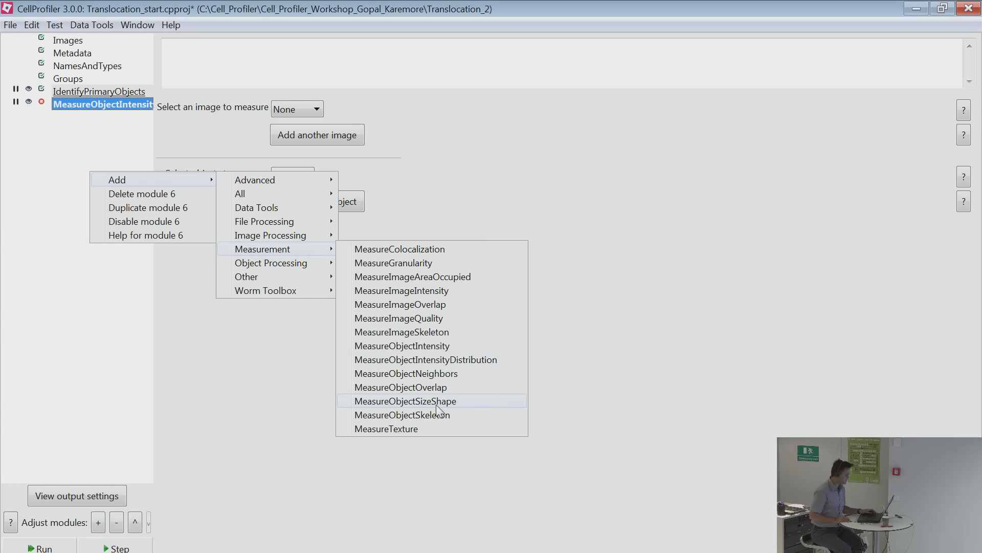
left_click(435, 402)
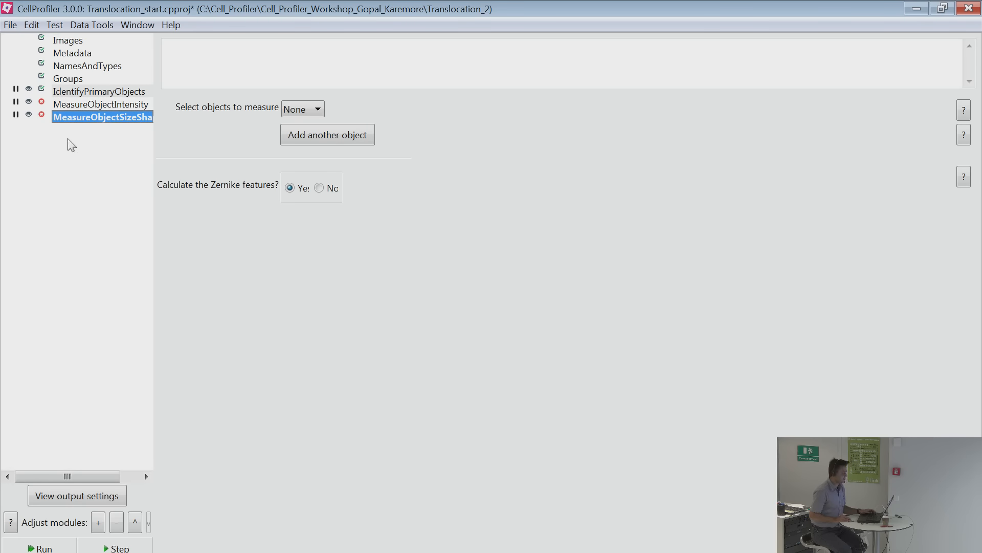
Configure MeasureObjectIntensity to measure the rawDNA and rawGFP images for the Nuclei objects.
left_click(79, 106)
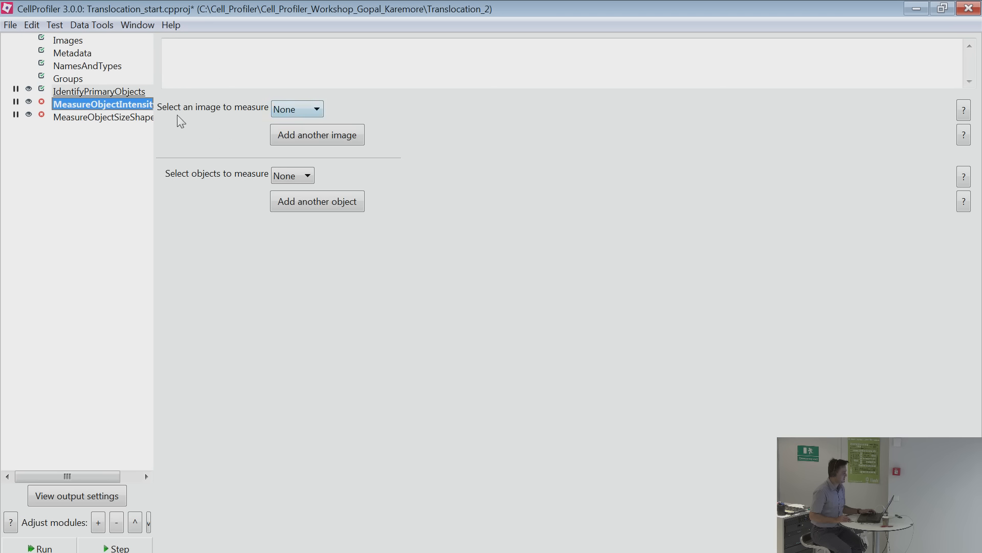
left_click(285, 116)
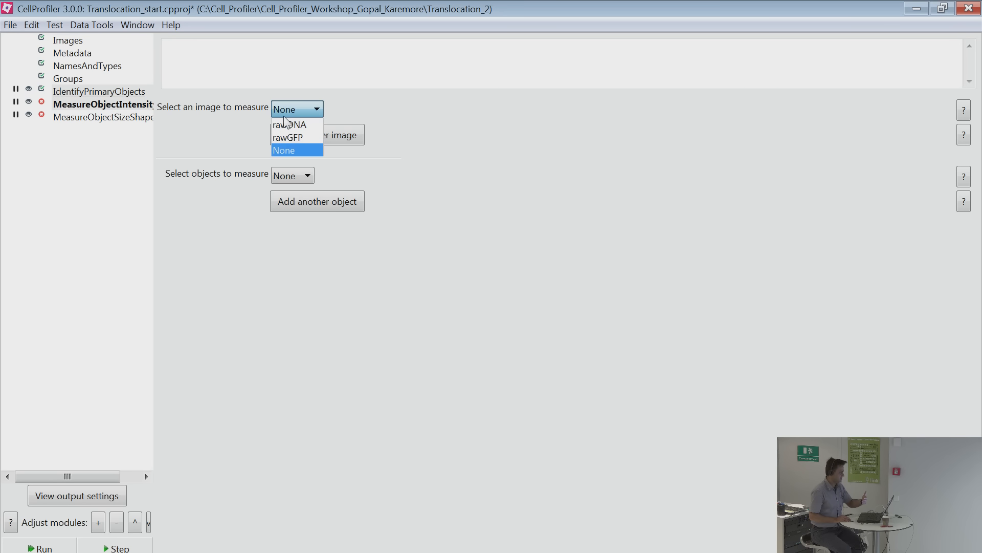
left_click(293, 127)
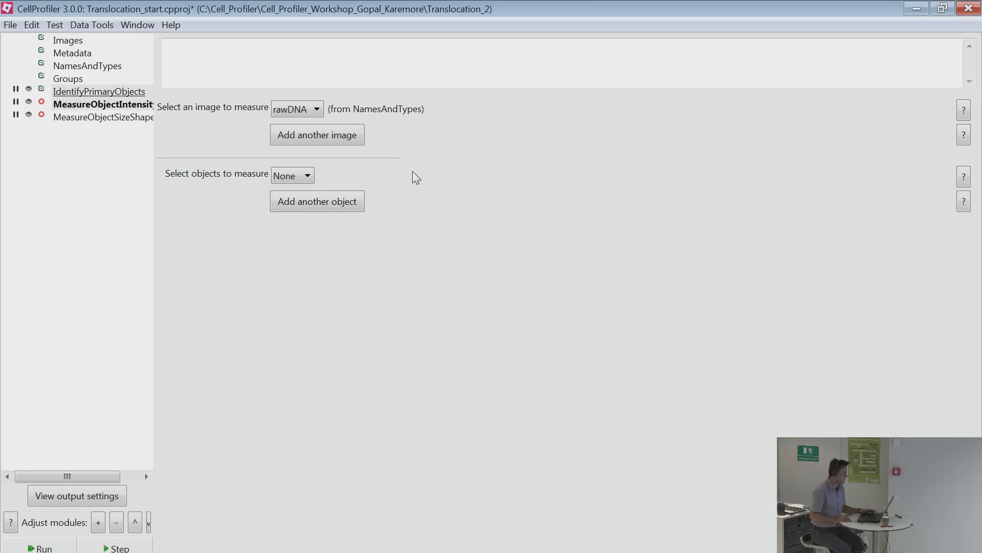
left_click(306, 147)
left_click(306, 153)
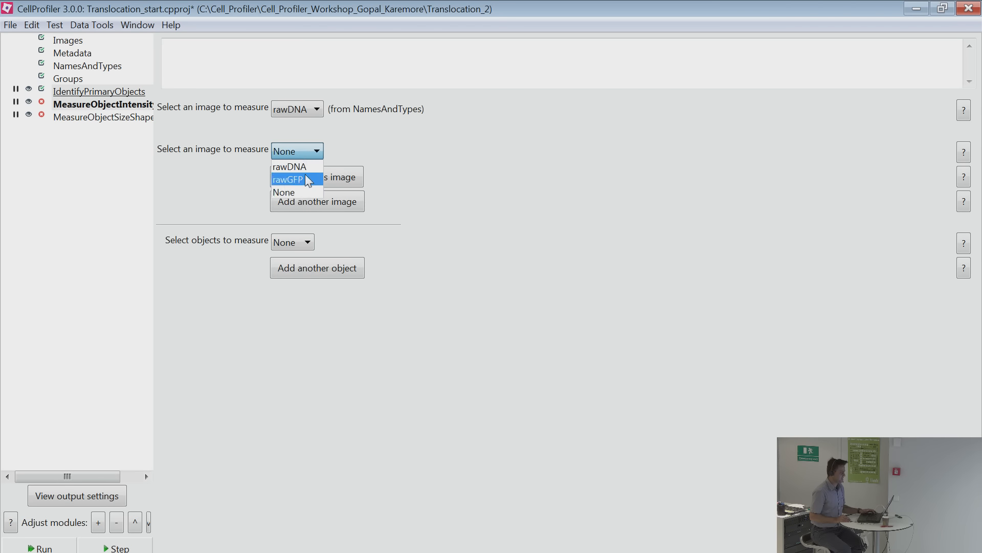
left_click(321, 178)
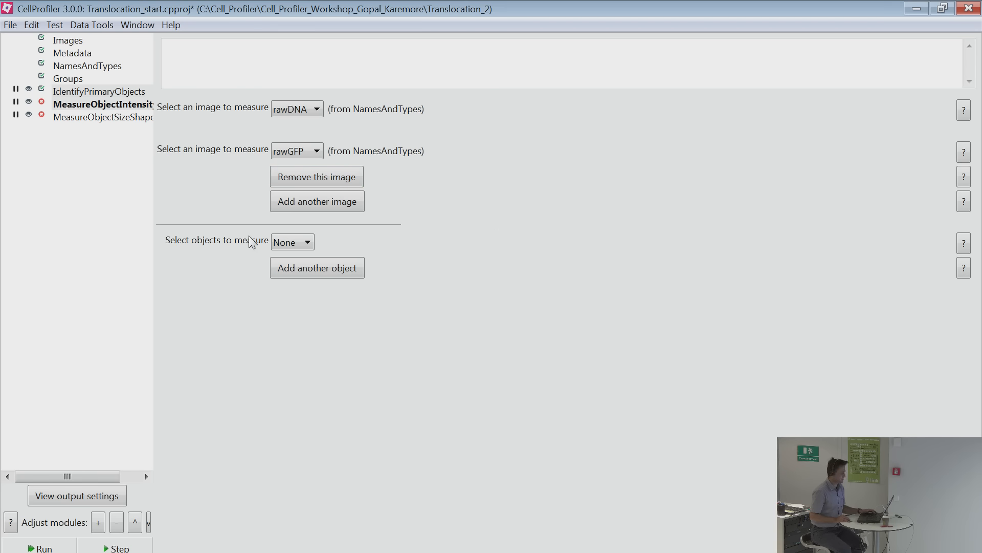
left_click(289, 242)
left_click(286, 258)
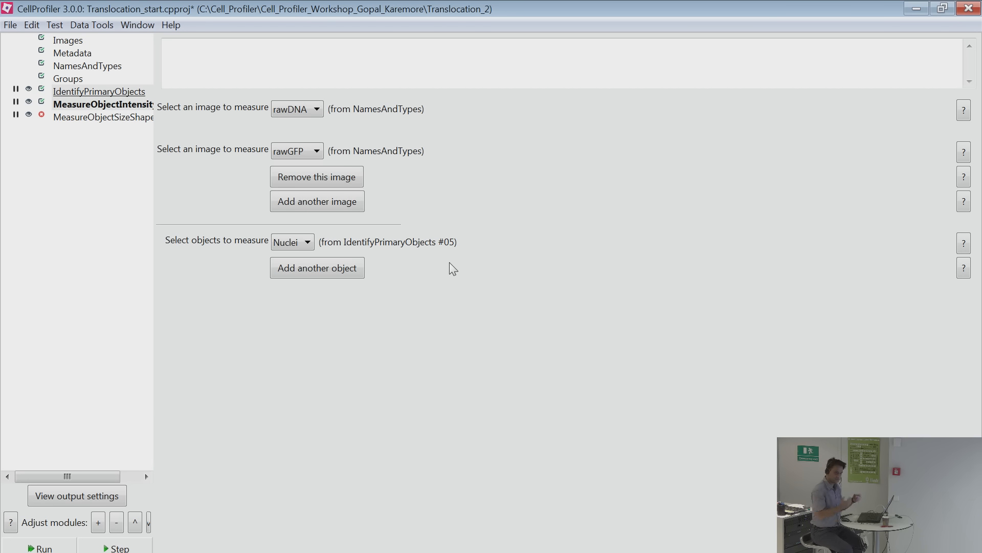
Set MeasureObjectSizeShape to measure the Nuclei objects without calculating the Zernike features.
left_click(85, 121)
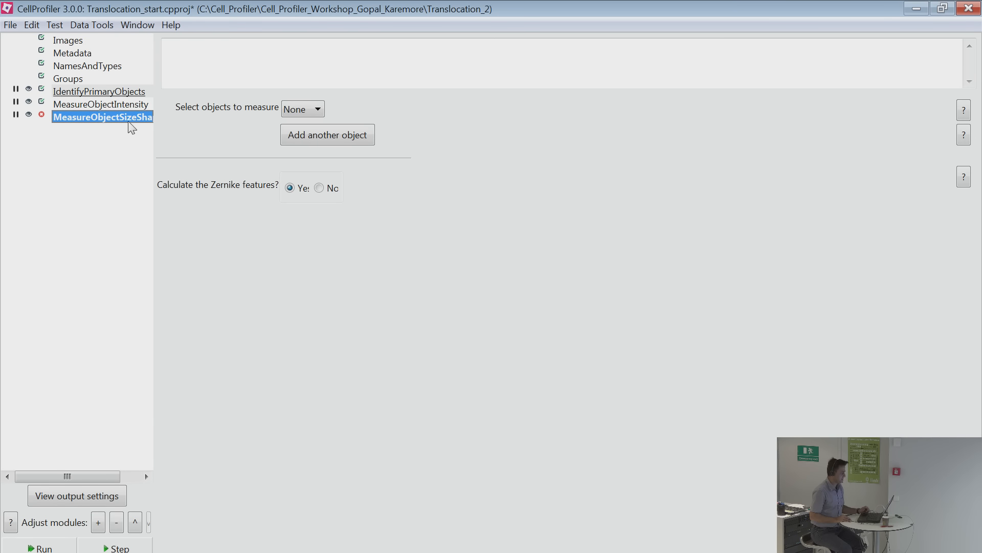
left_click(313, 110)
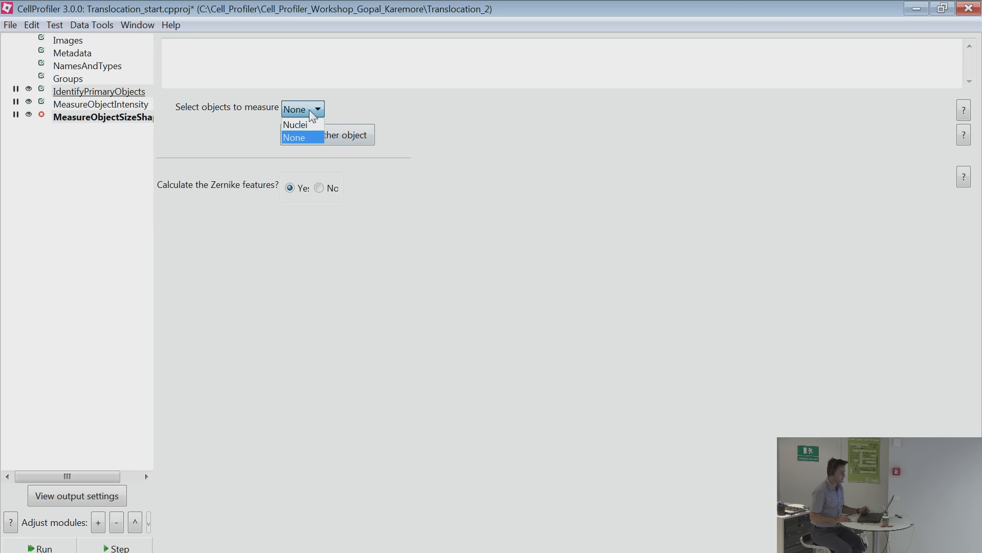
left_click(307, 125)
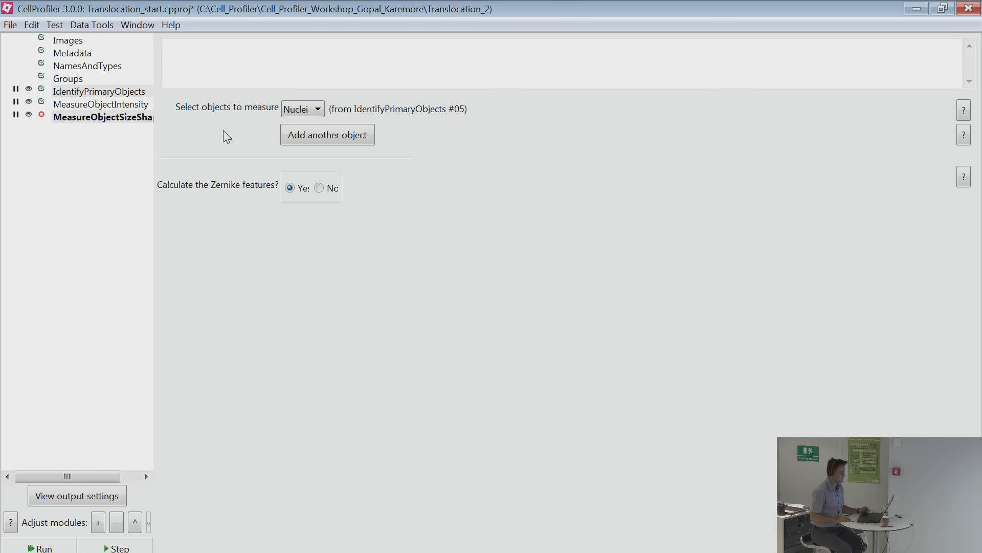
left_click(305, 113)
left_click(309, 114)
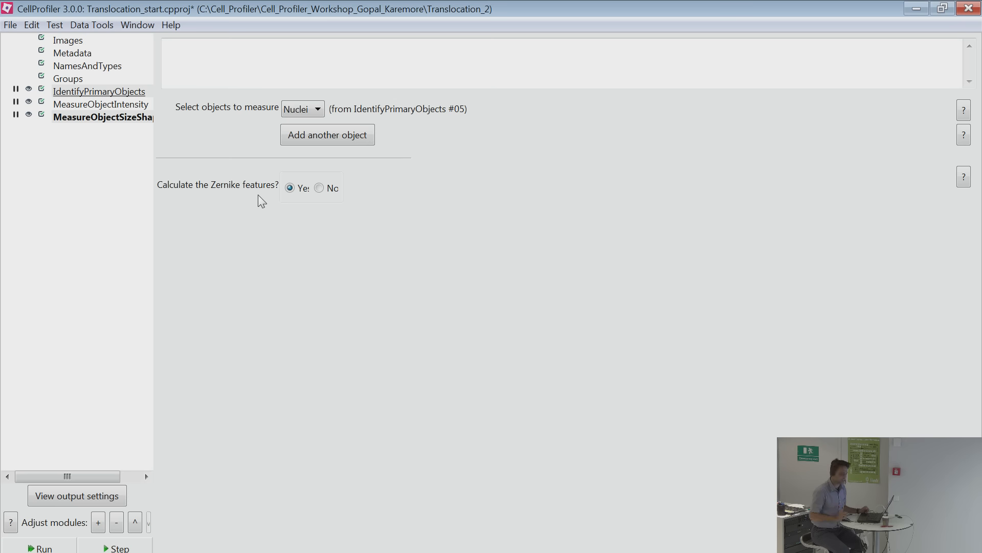
left_click(320, 188)
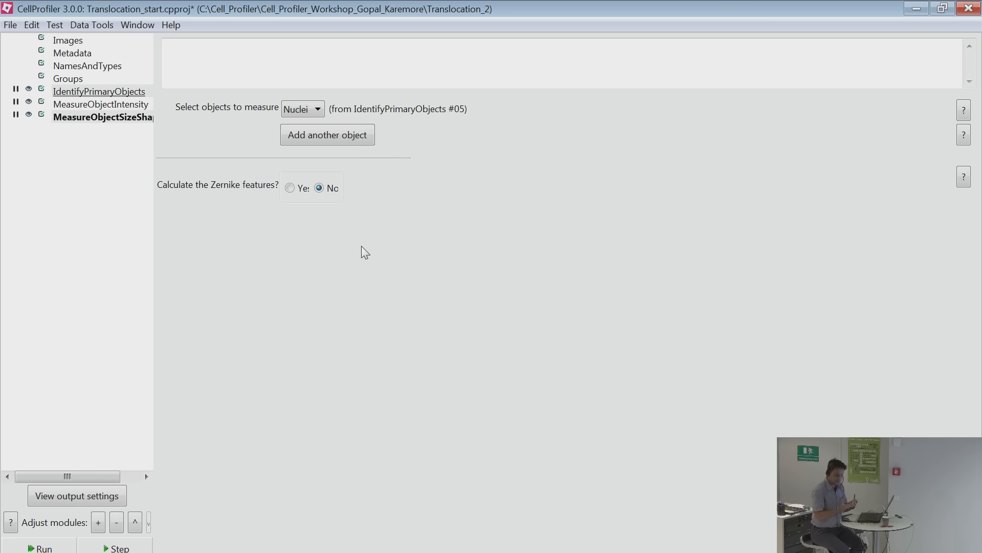
Review the measured object in MeasureObjectSizeShape, the object name in IdentifyPrimaryObjects, and the image choices in MeasureObjectIntensity.
left_click(295, 114)
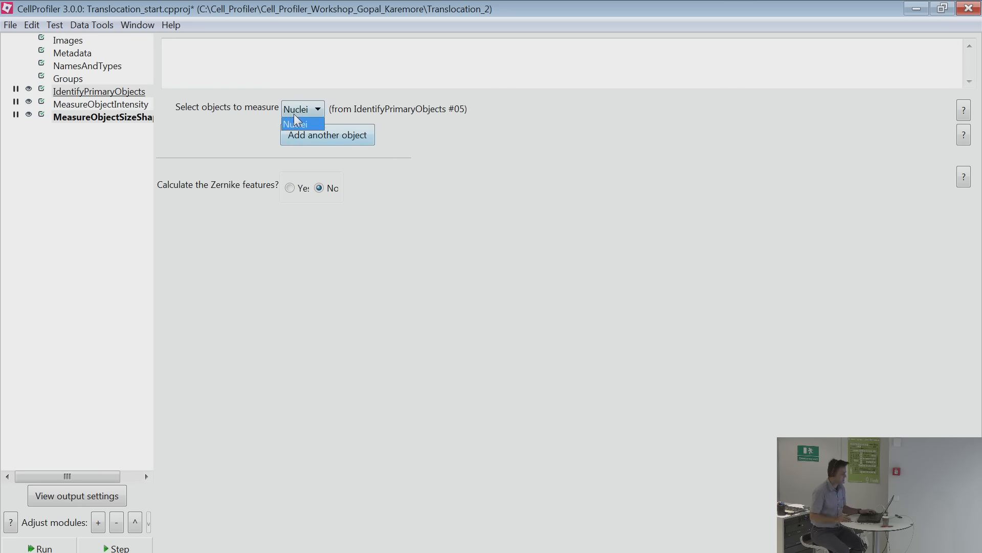
left_click(295, 114)
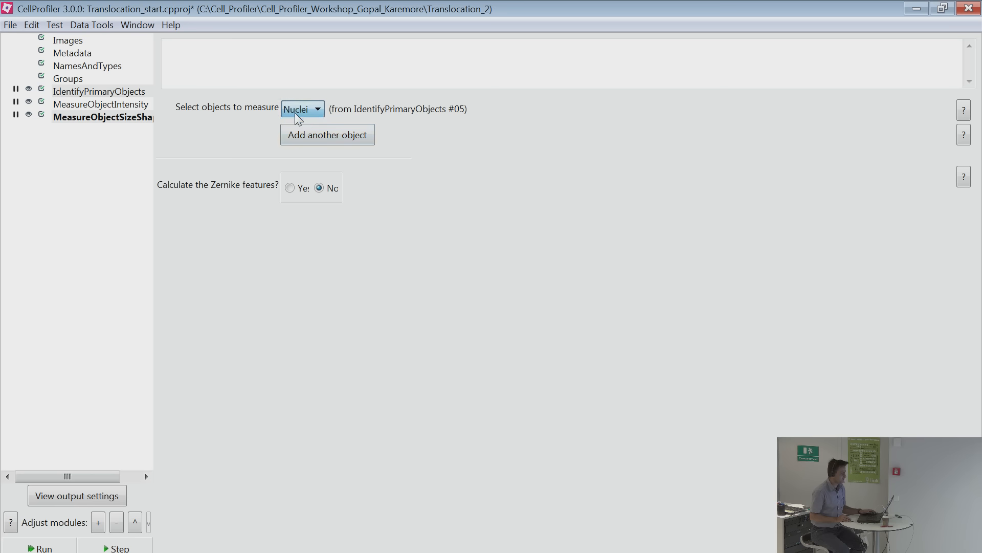
left_click(73, 95)
double_click(402, 173)
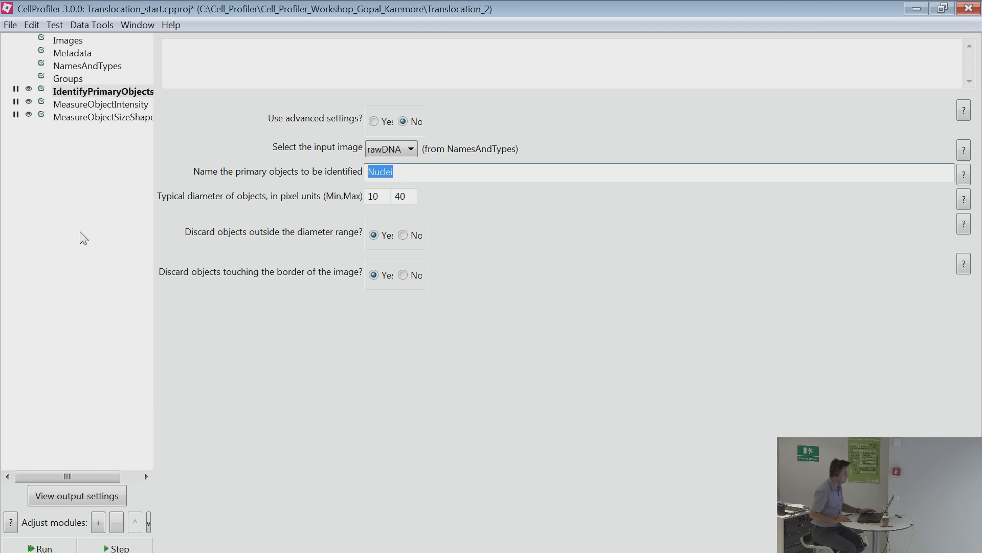
left_click(68, 93)
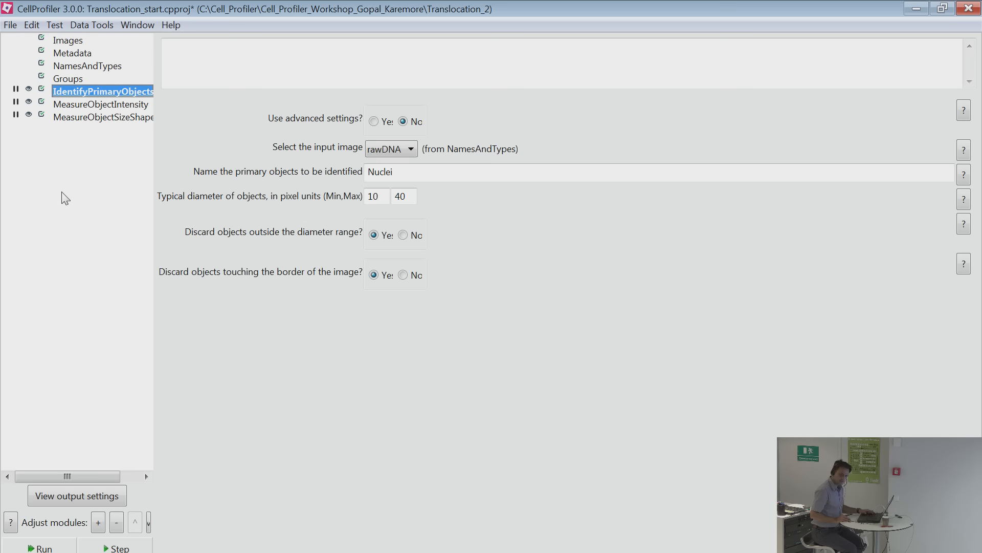
left_click(107, 104)
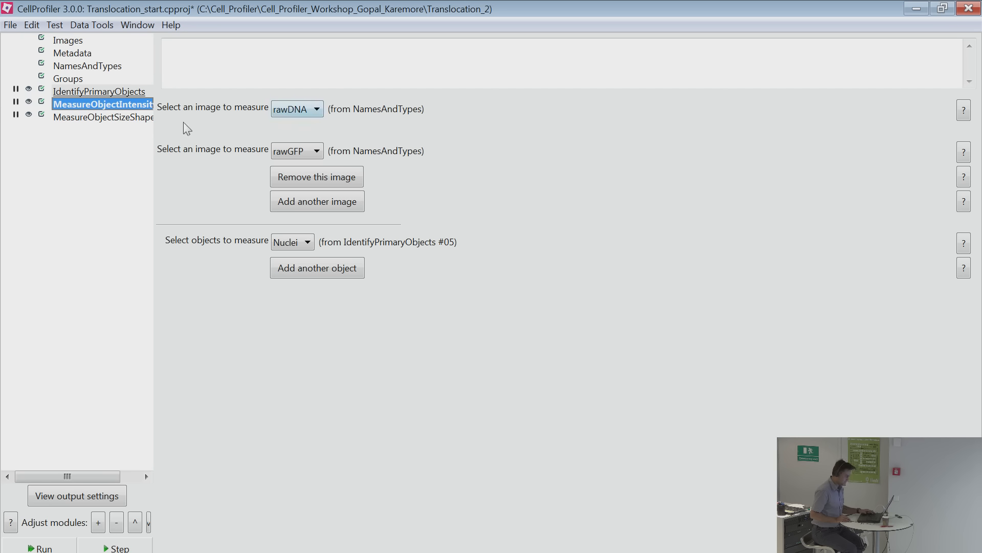
left_click(298, 111)
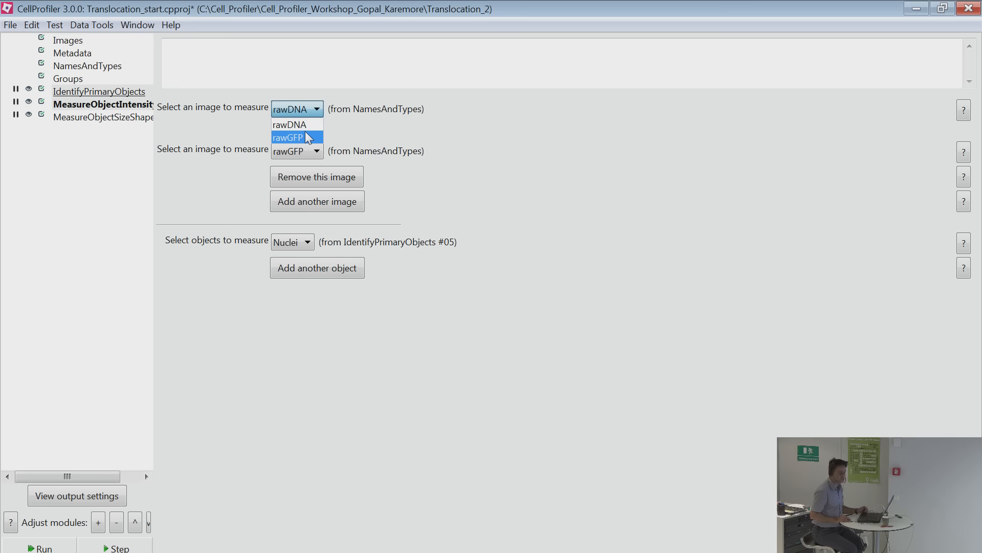
left_click(304, 123)
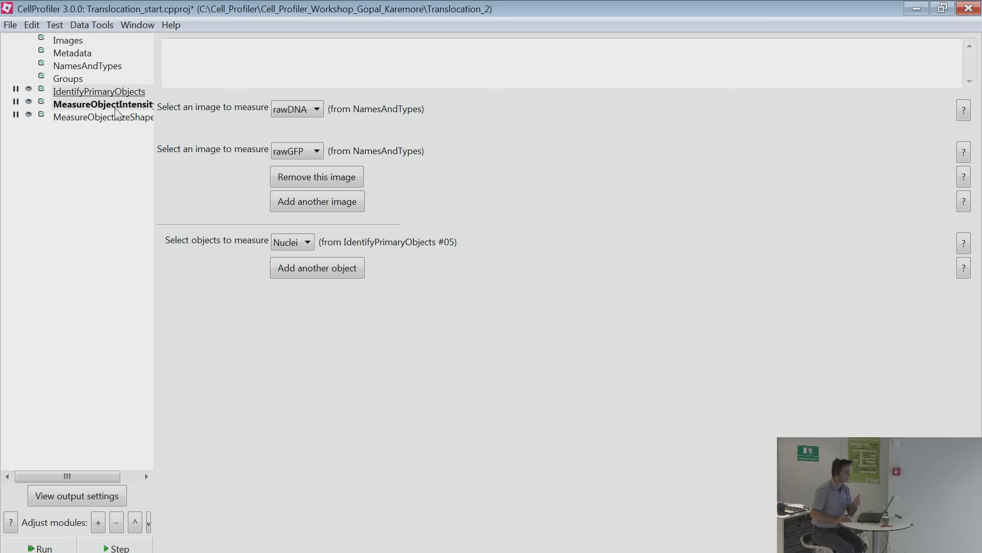
left_click(306, 109)
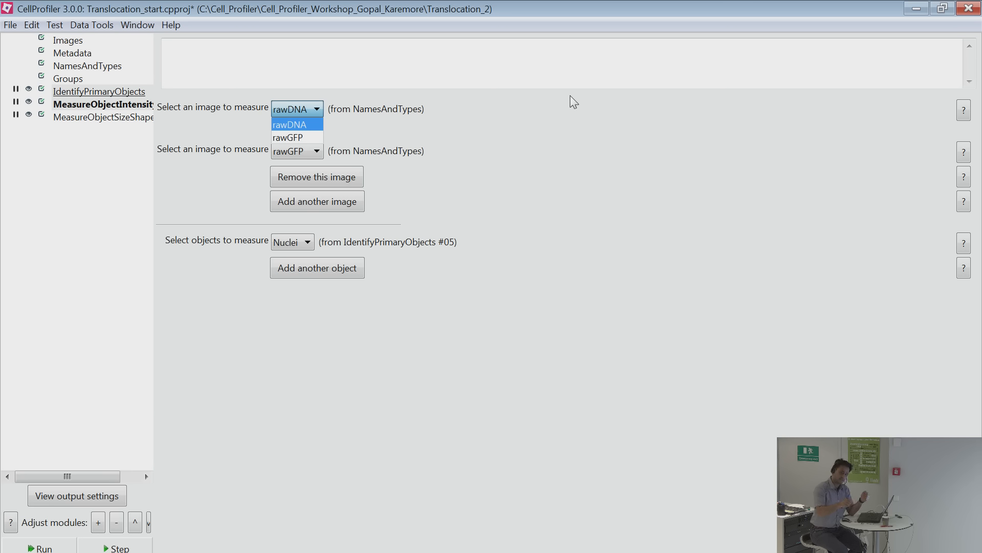
left_click(307, 125)
left_click(302, 109)
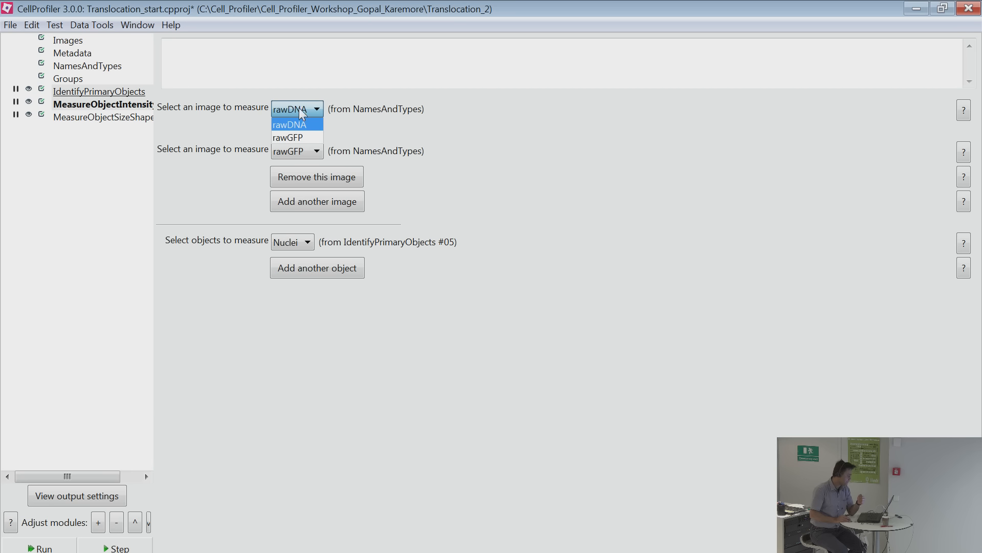
left_click(302, 110)
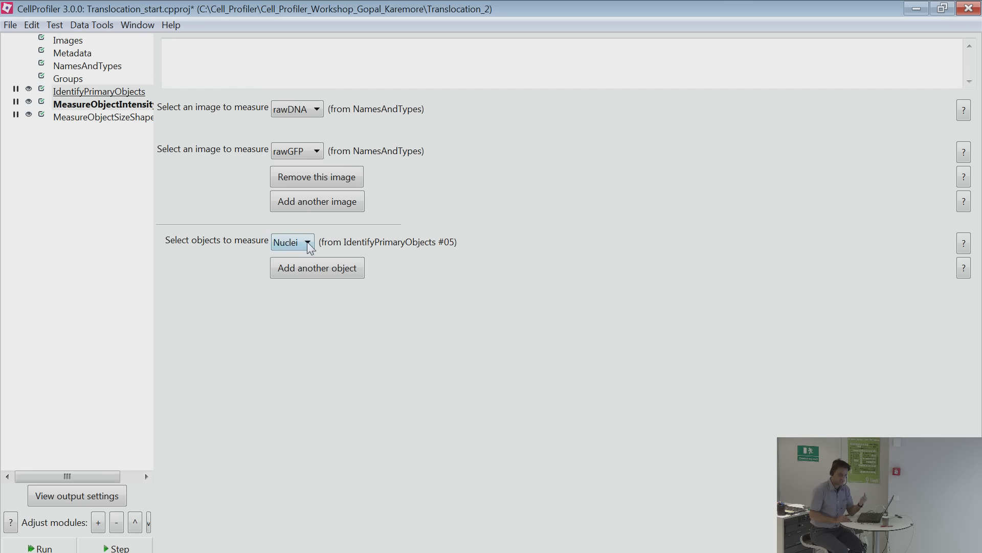
left_click(115, 218)
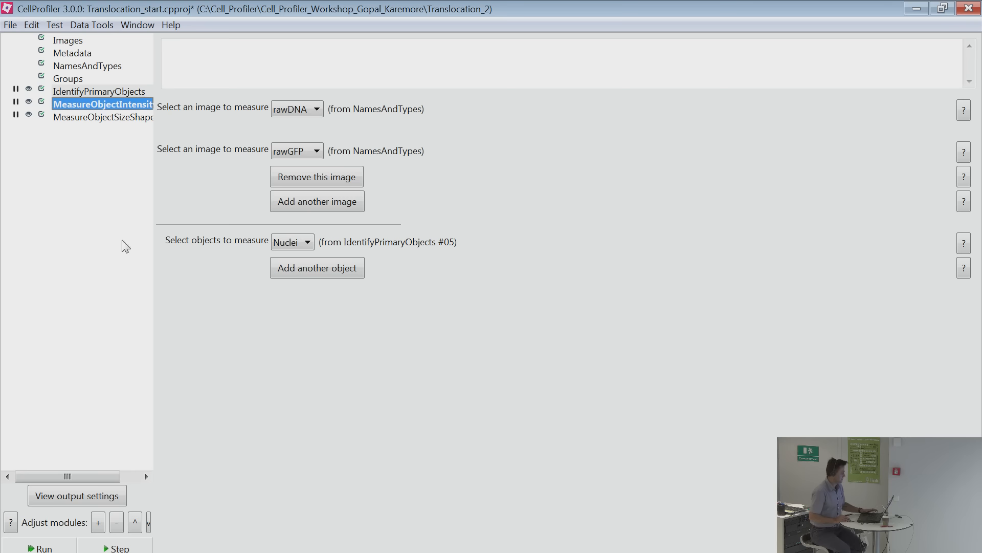
Set test-mode pauses on the MeasureObjectSizeShape, MeasureObjectIntensity and IdentifyPrimaryObjects modules.
left_click(67, 120)
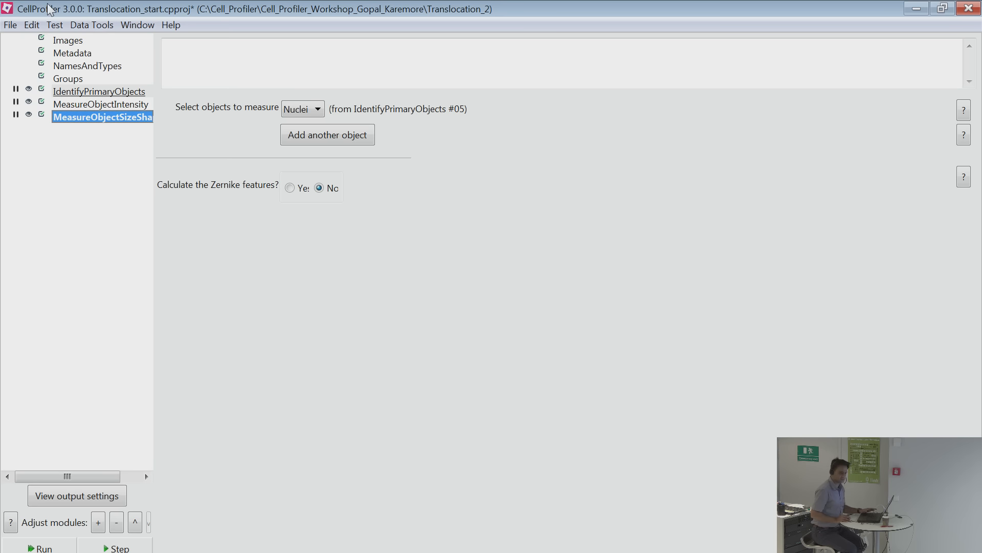
left_click(15, 115)
left_click(16, 101)
left_click(15, 88)
Add an ExportToSpreadsheet file-processing module to the pipeline after MeasureObjectSizeShape.
right_click(54, 166)
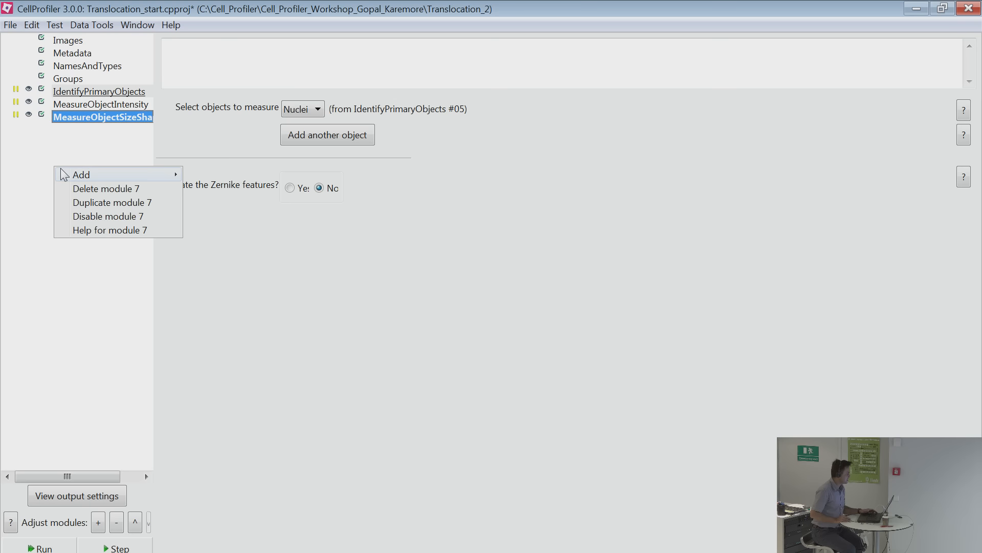
mouse_move(127, 175)
mouse_move(229, 248)
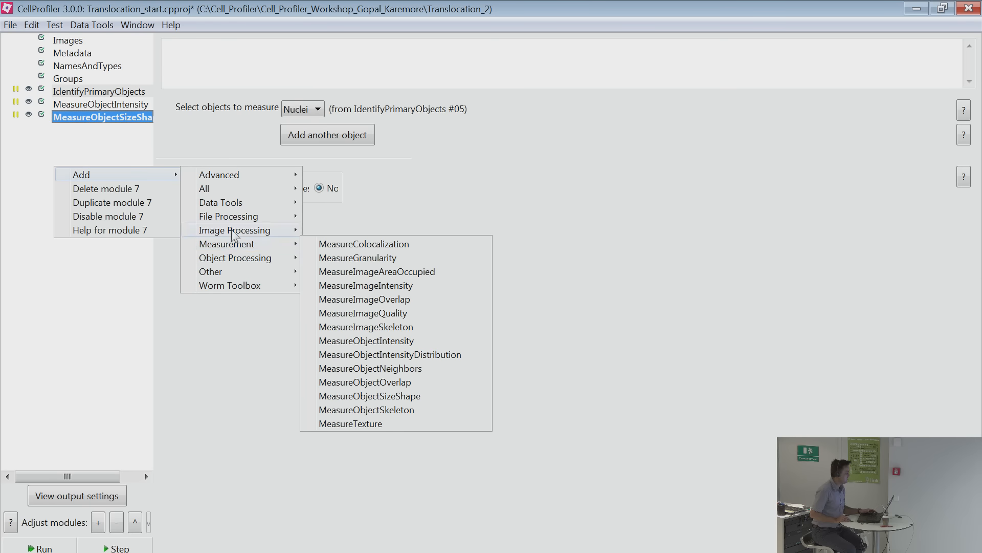
mouse_move(236, 208)
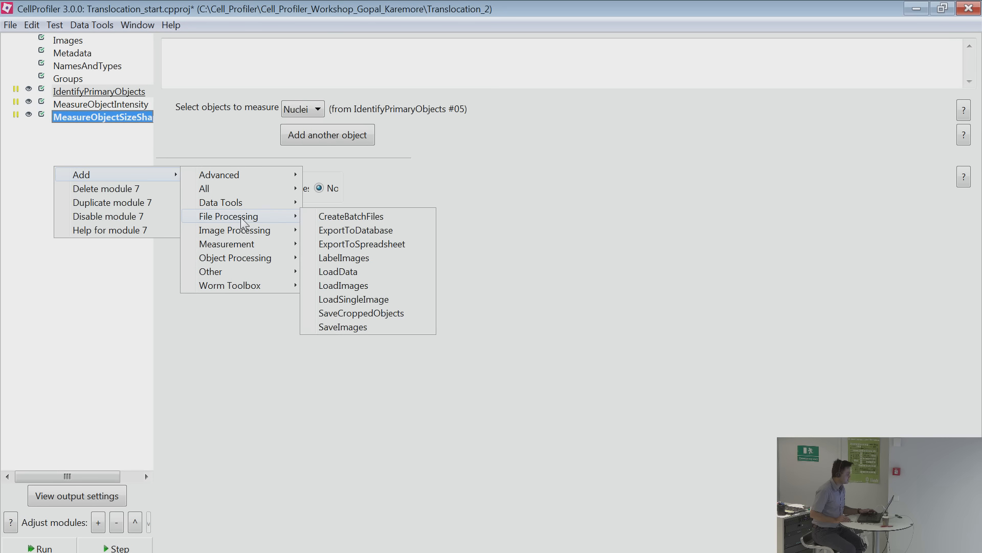
left_click(353, 245)
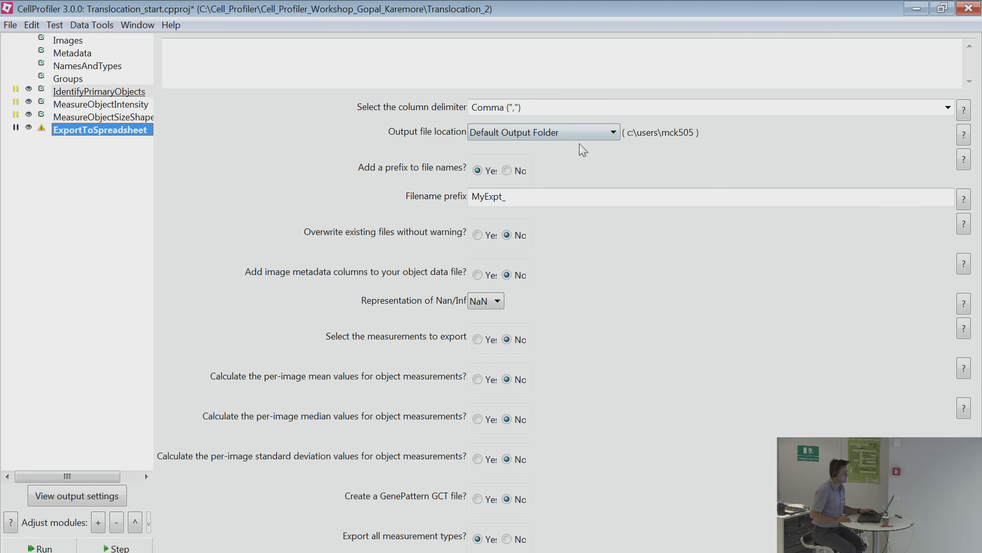
Check the output file location choices of ExportToSpreadsheet and the default input and output folders in the output settings.
left_click(613, 133)
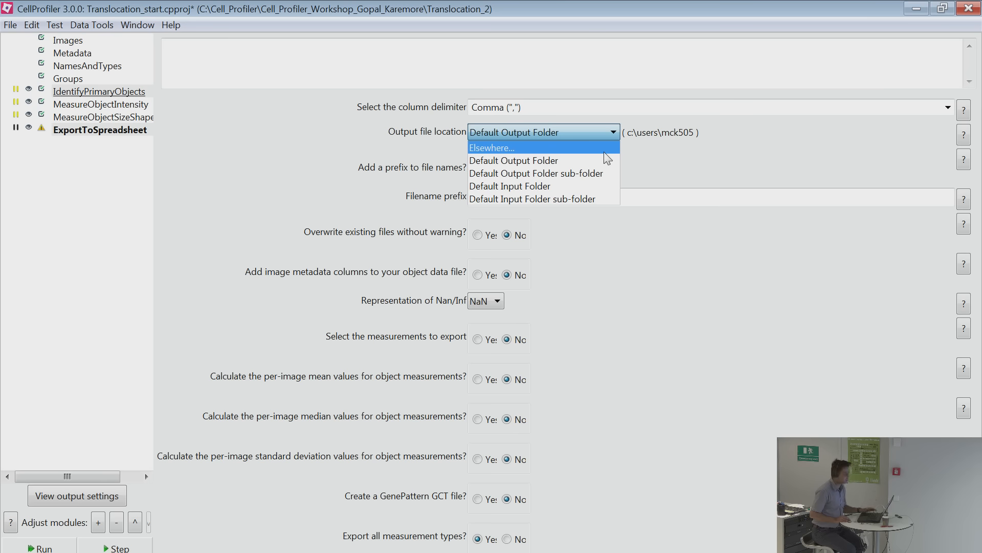
left_click(518, 162)
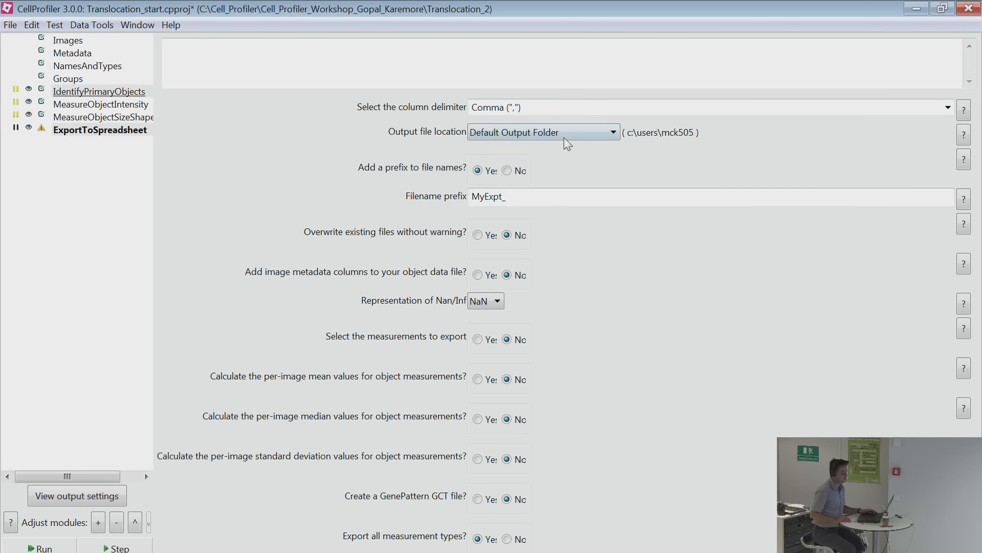
left_click(66, 498)
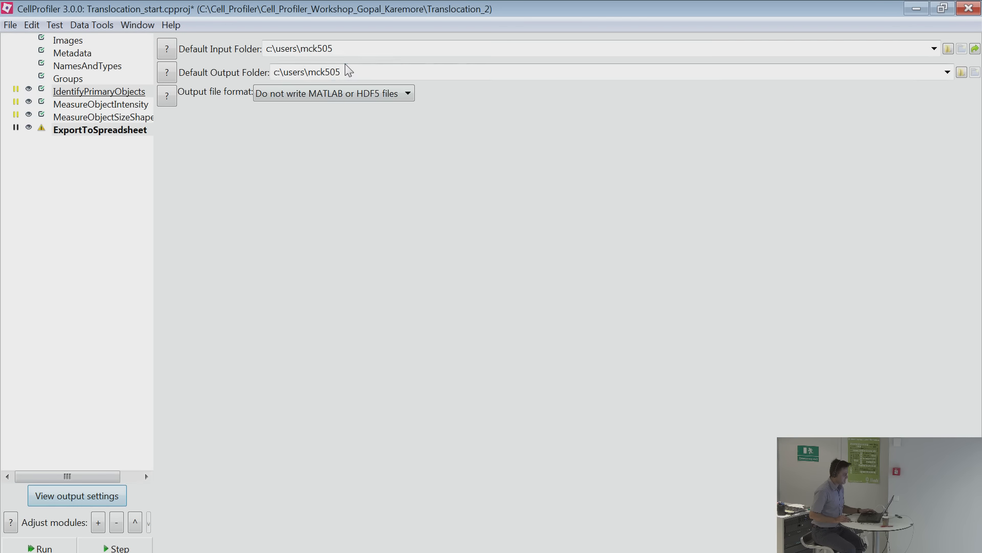
left_click_drag(345, 72, 271, 71)
left_click_drag(333, 48, 244, 51)
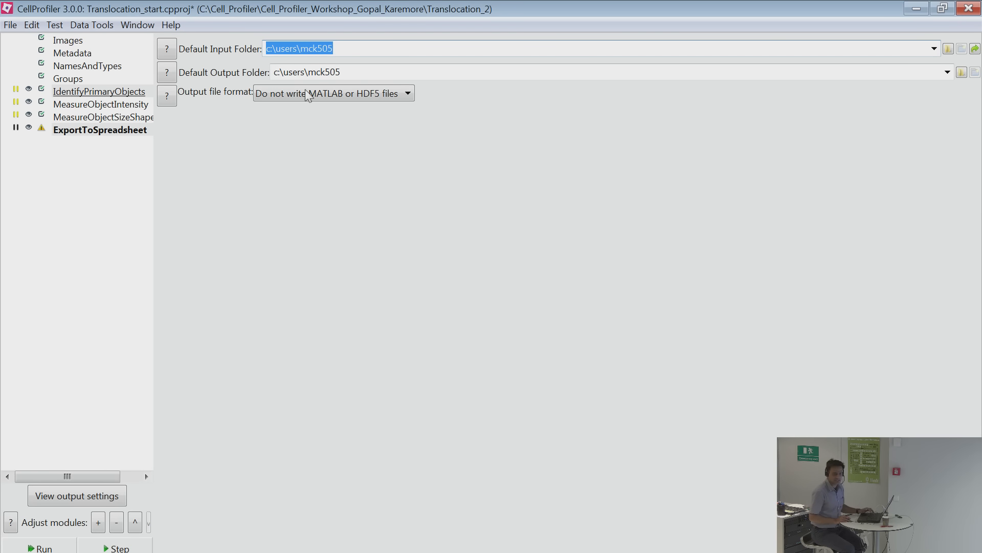
left_click(136, 274)
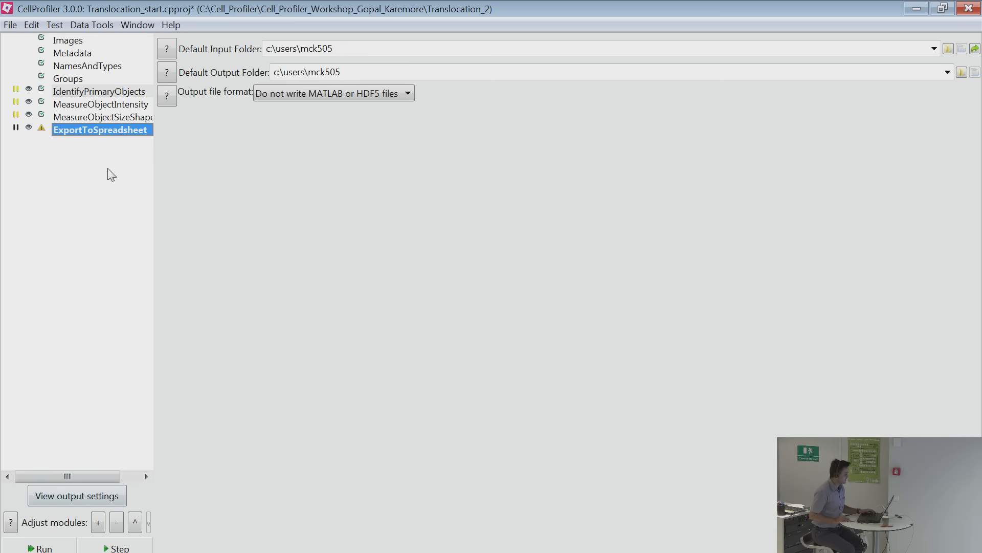
Set the ExportToSpreadsheet output file location to Elsewhere and browse to the workshop folder inside C:\Cell_Profiler.
left_click(93, 131)
left_click(543, 132)
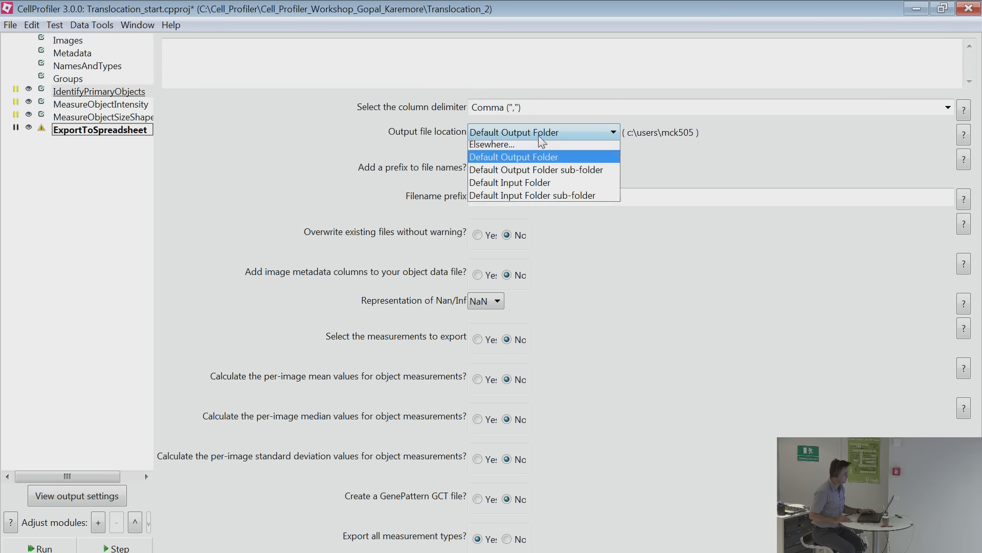
left_click(542, 143)
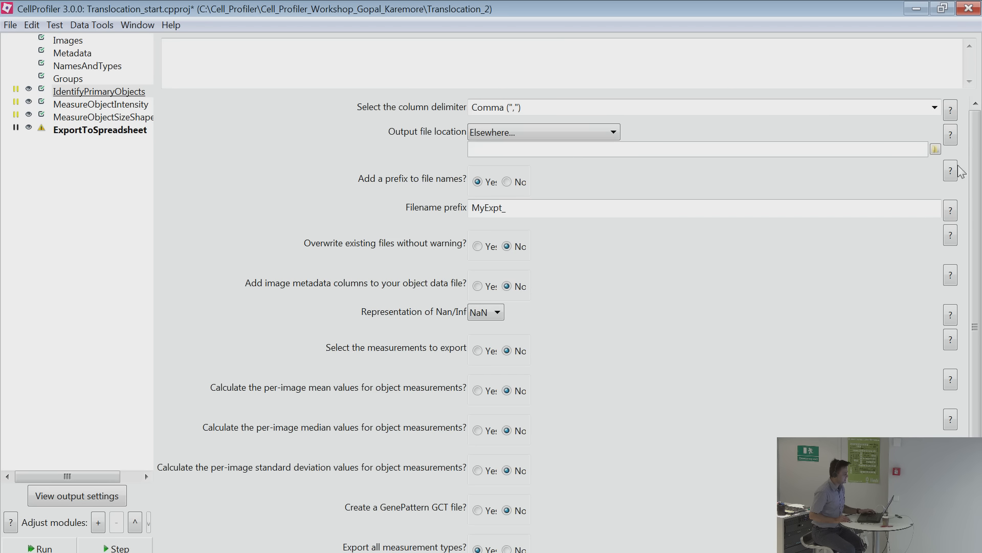
left_click(935, 148)
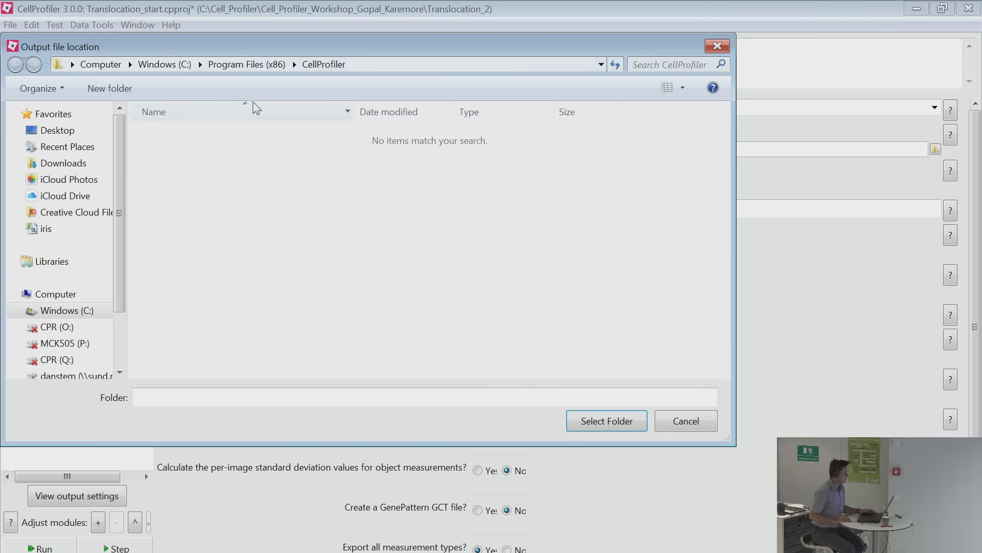
left_click(51, 312)
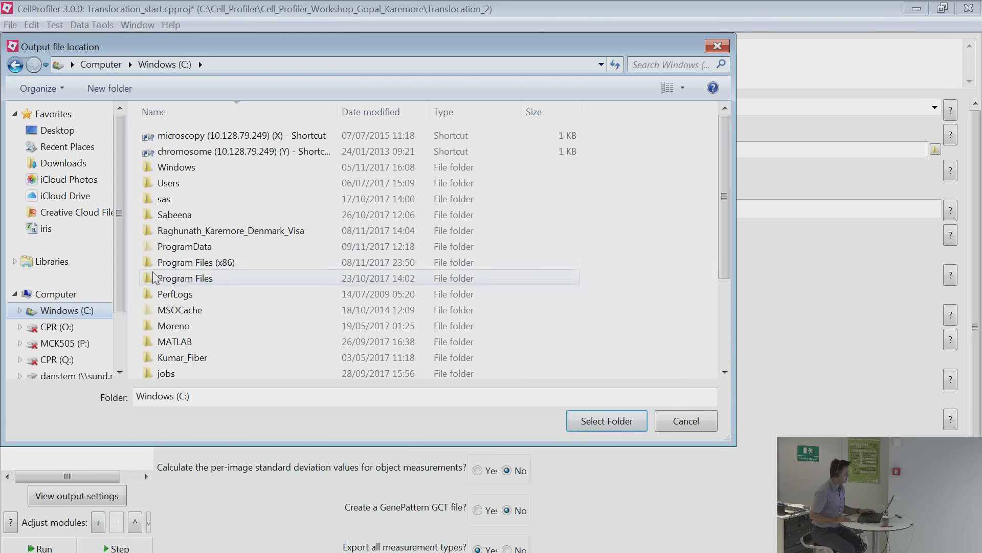
left_click(191, 231)
key("c")
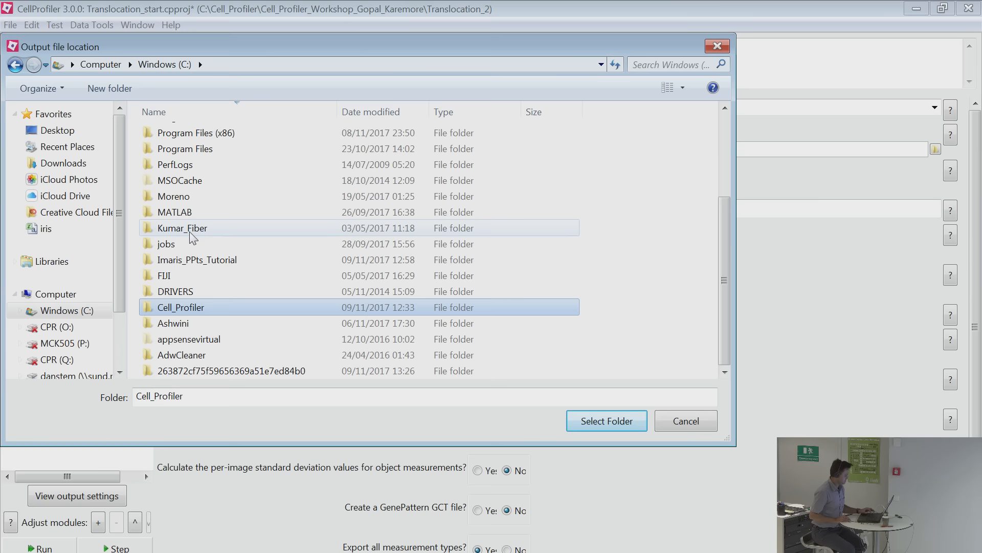
double_click(174, 307)
double_click(212, 139)
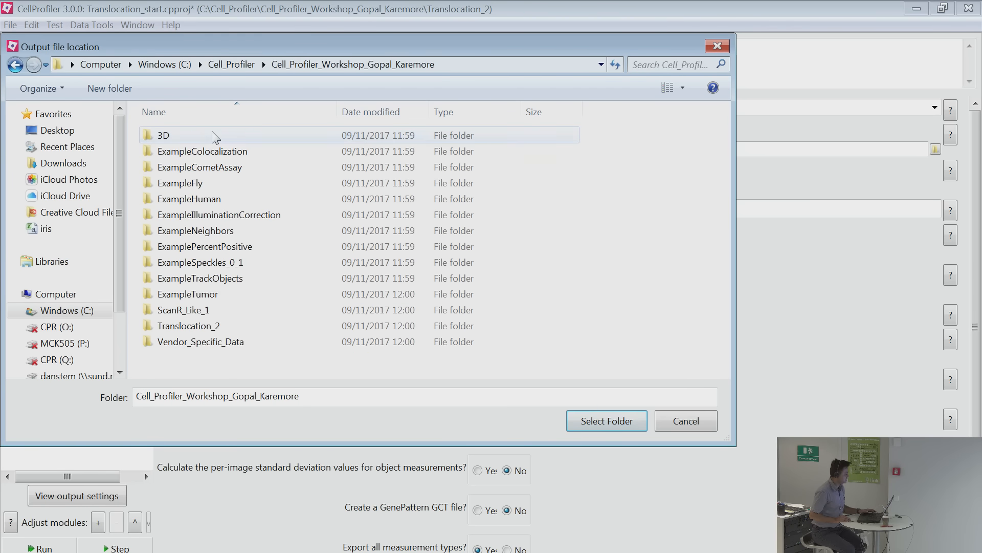
double_click(198, 263)
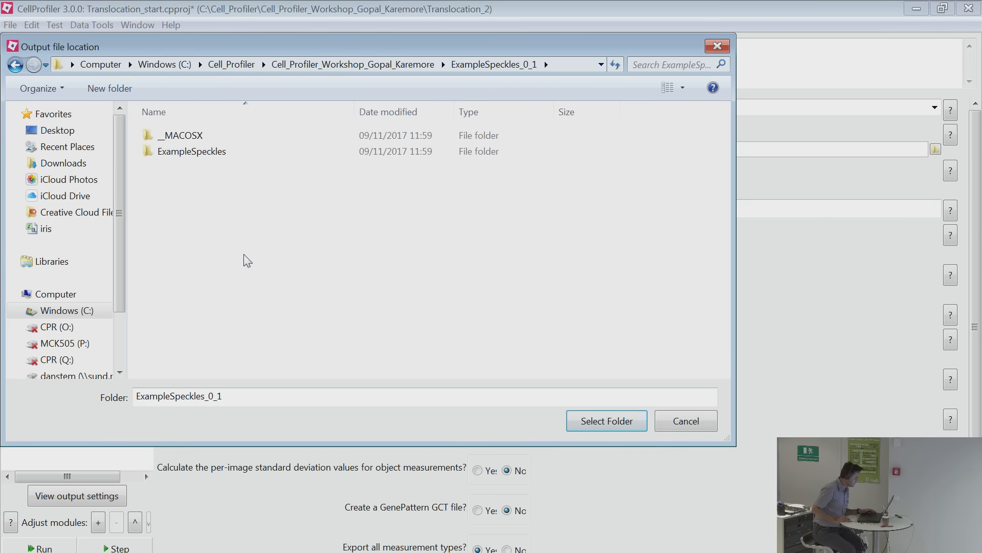
right_click(210, 208)
left_click(398, 226)
left_click(420, 65)
Create a folder named OP in the workshop folder and choose it as the spreadsheet output location.
right_click(636, 218)
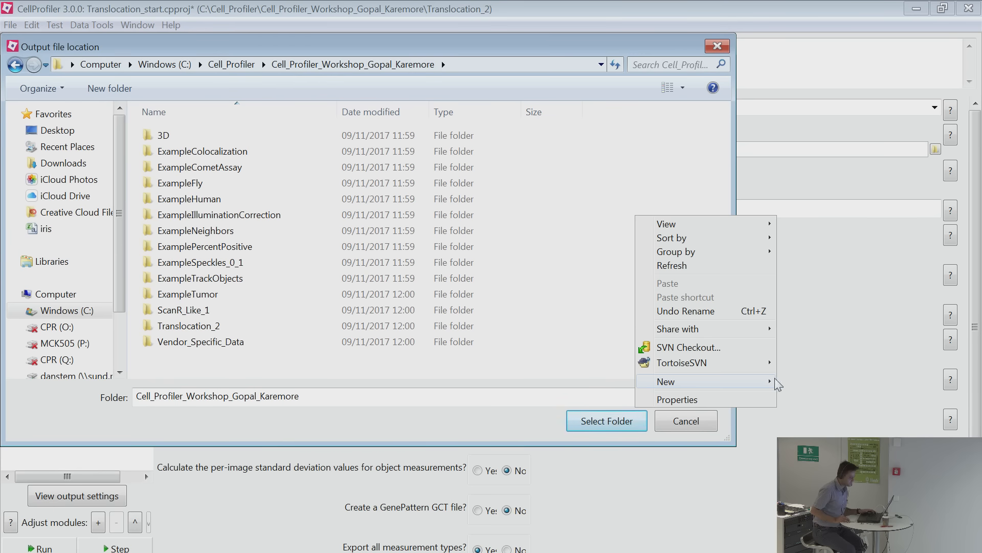
mouse_move(745, 380)
left_click(798, 88)
type("OP")
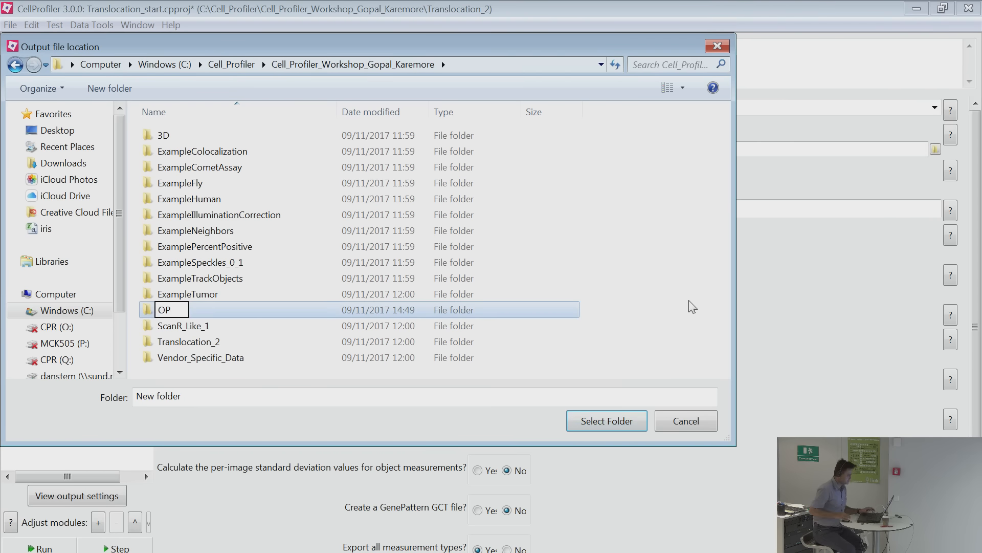
key("Return")
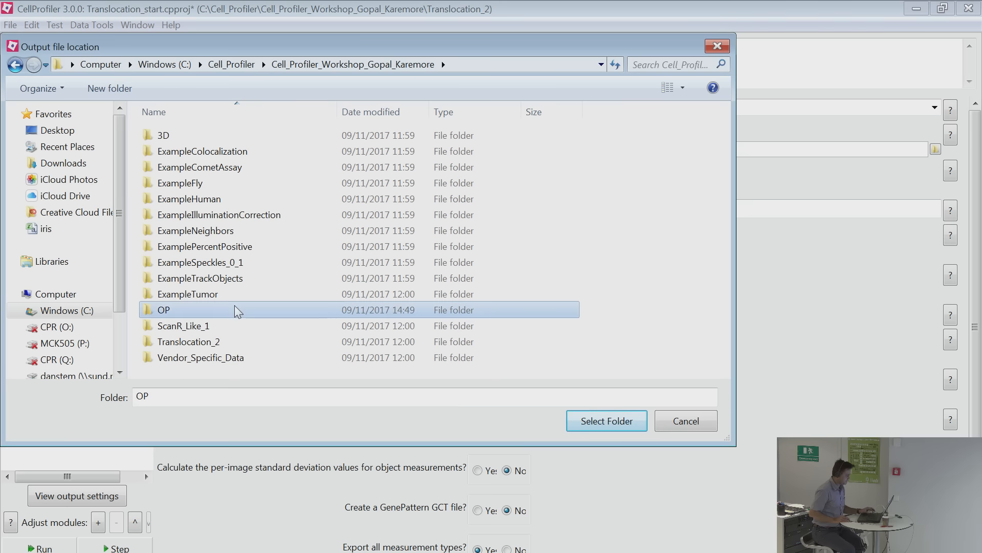
double_click(234, 305)
left_click(585, 421)
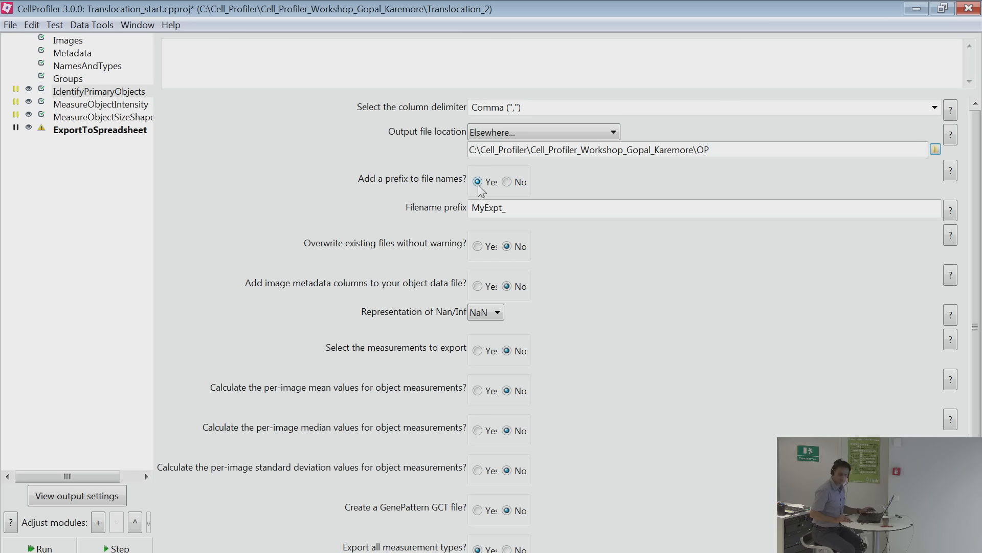
Review the filename prefix and the remaining export settings of ExportToSpreadsheet.
left_click(506, 208)
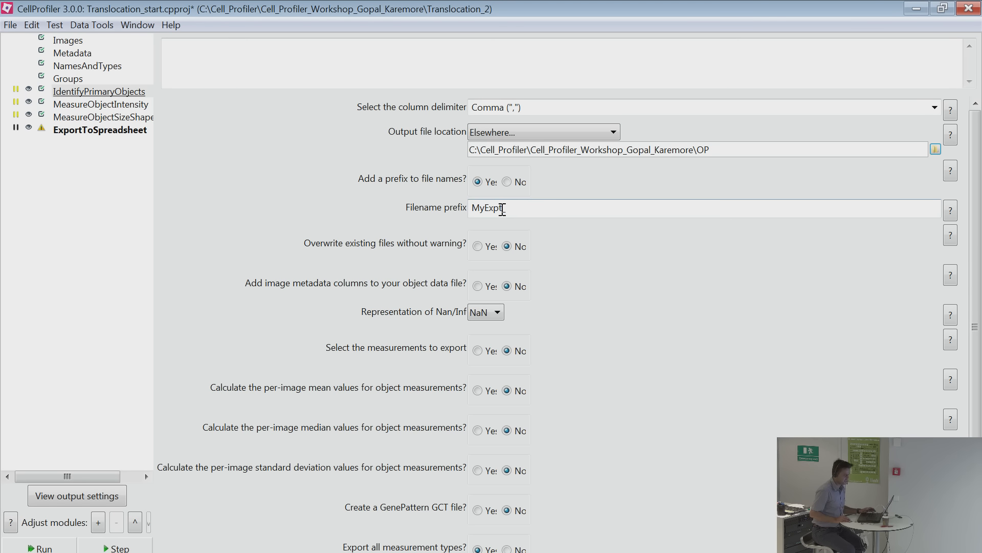
left_click_drag(502, 209, 454, 210)
left_click(571, 208)
scroll(514, 382, "down", 1)
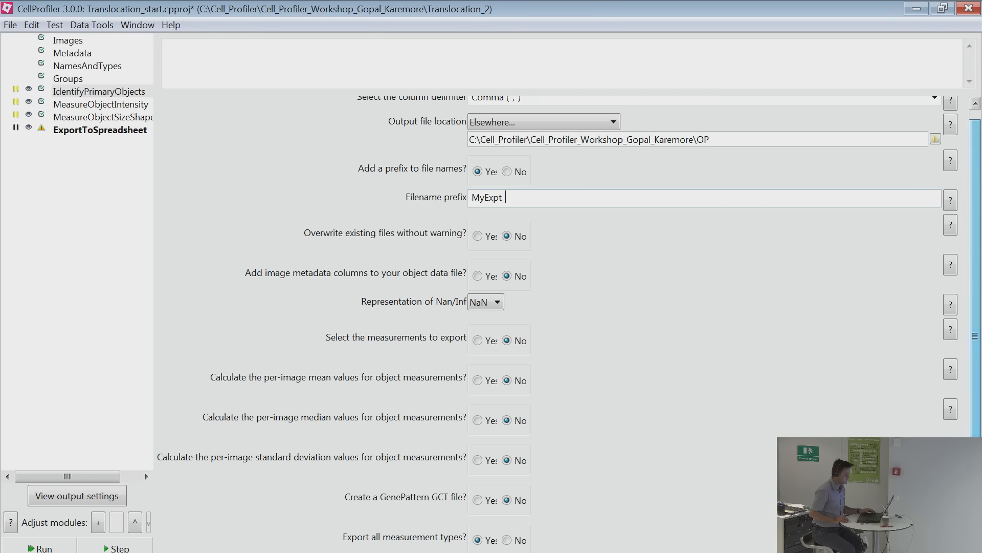
Exit test mode and turn off the display windows of all four modules from IdentifyPrimaryObjects to ExportToSpreadsheet.
left_click(98, 246)
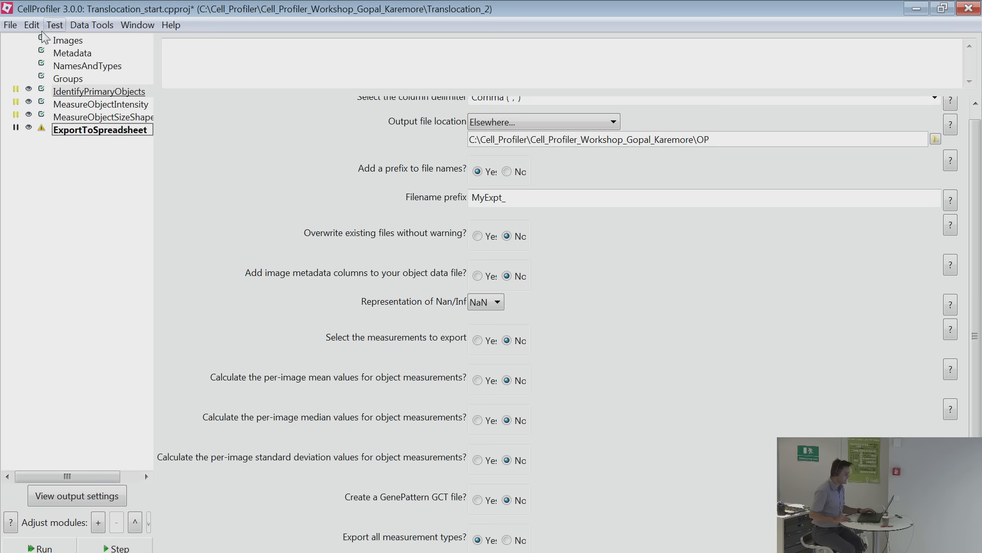
left_click(51, 551)
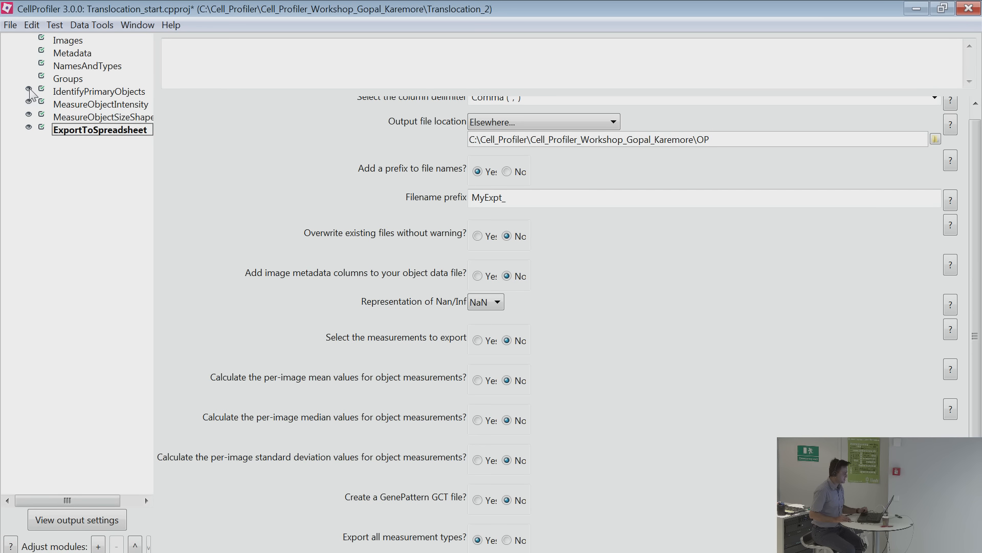
left_click_drag(30, 93, 29, 128)
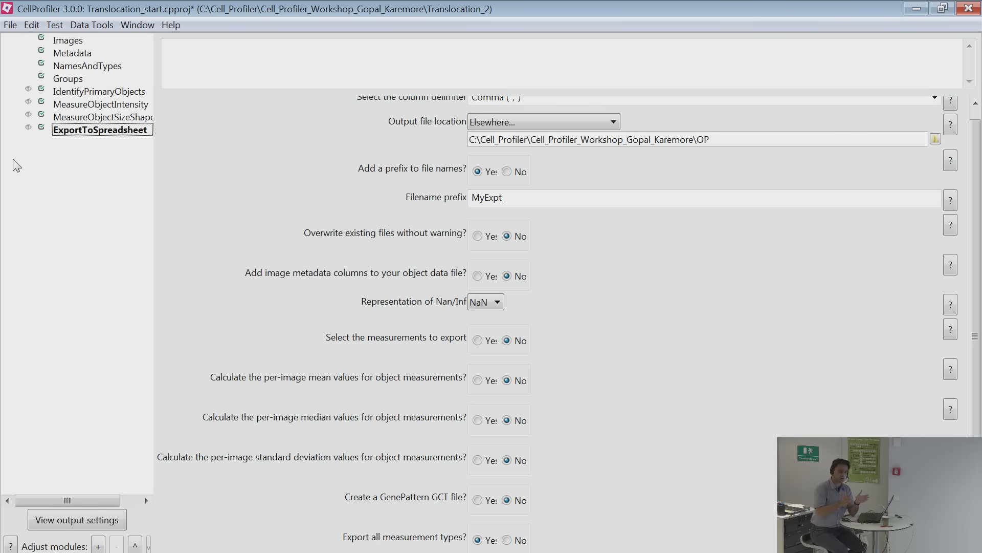
Switch the display windows of IdentifyPrimaryObjects and MeasureObjectIntensity on and off again.
left_click(29, 89)
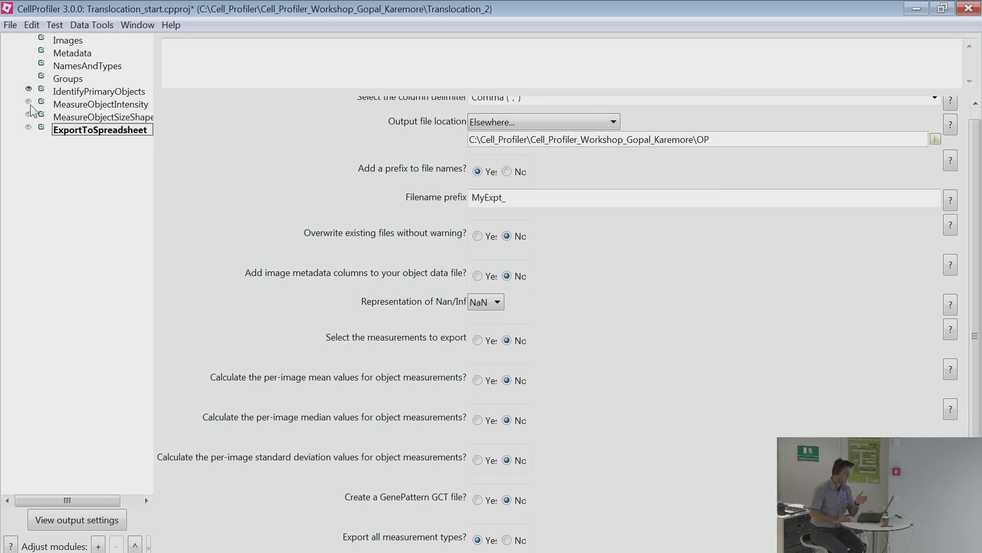
left_click(29, 102)
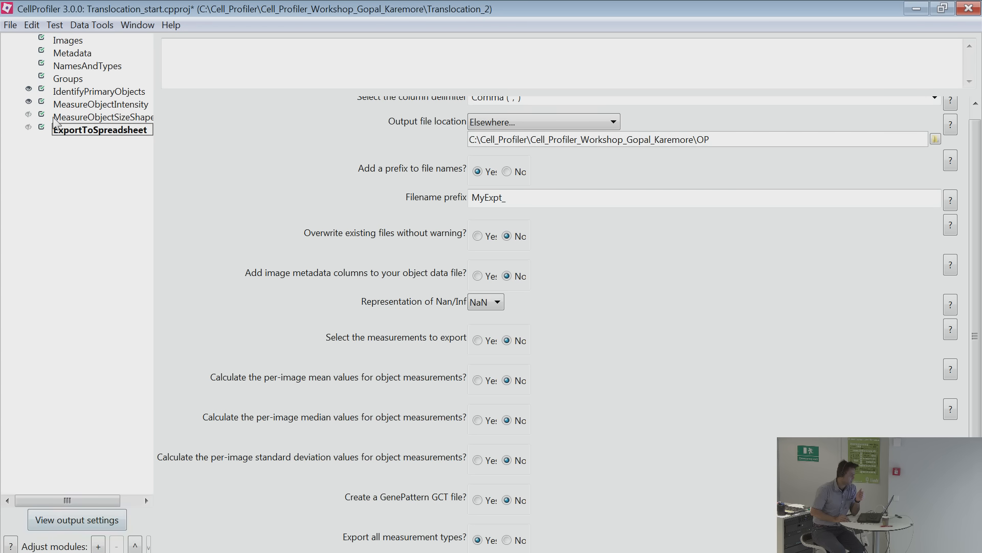
left_click(57, 93)
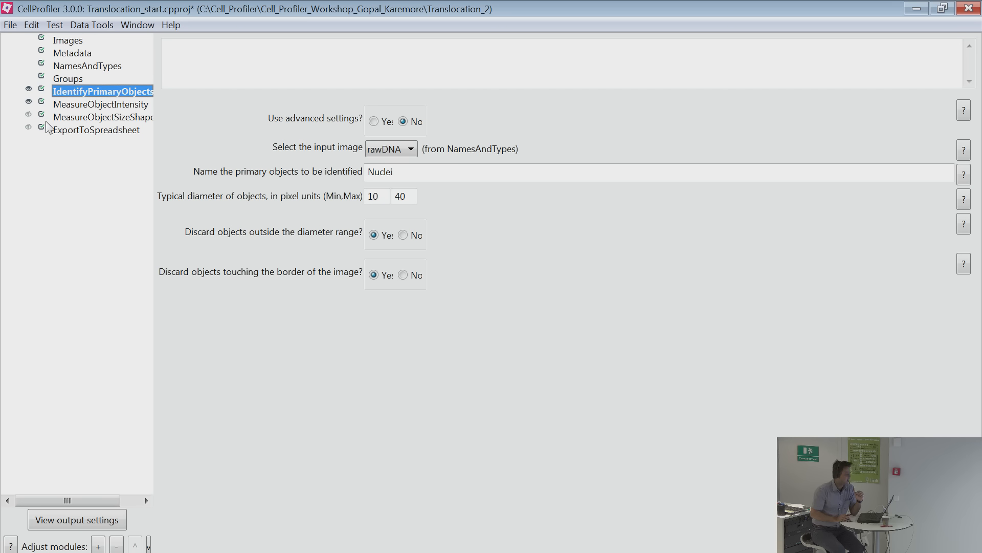
left_click(29, 89)
left_click(29, 100)
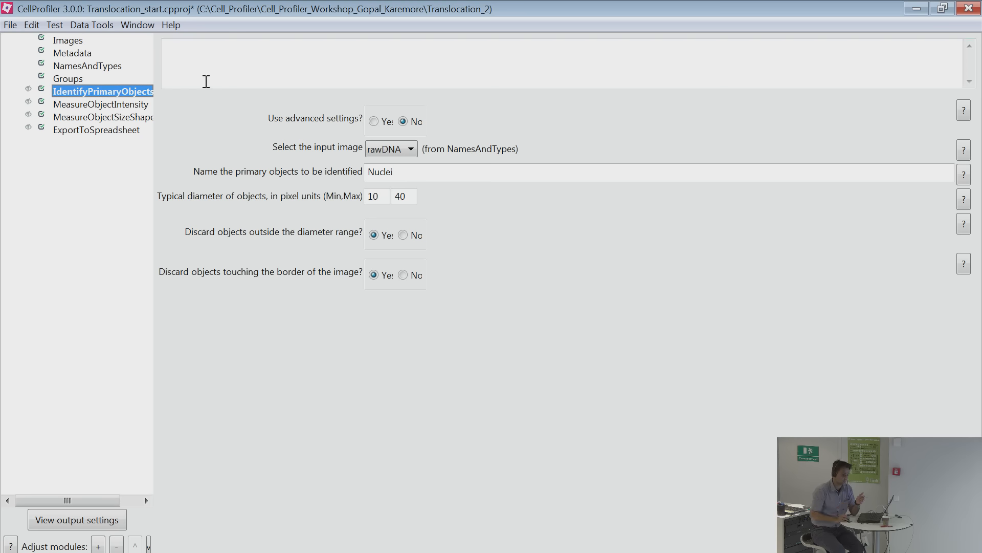
Run the full analysis of the image sets and dismiss the completion message without saving the project.
left_click(296, 551)
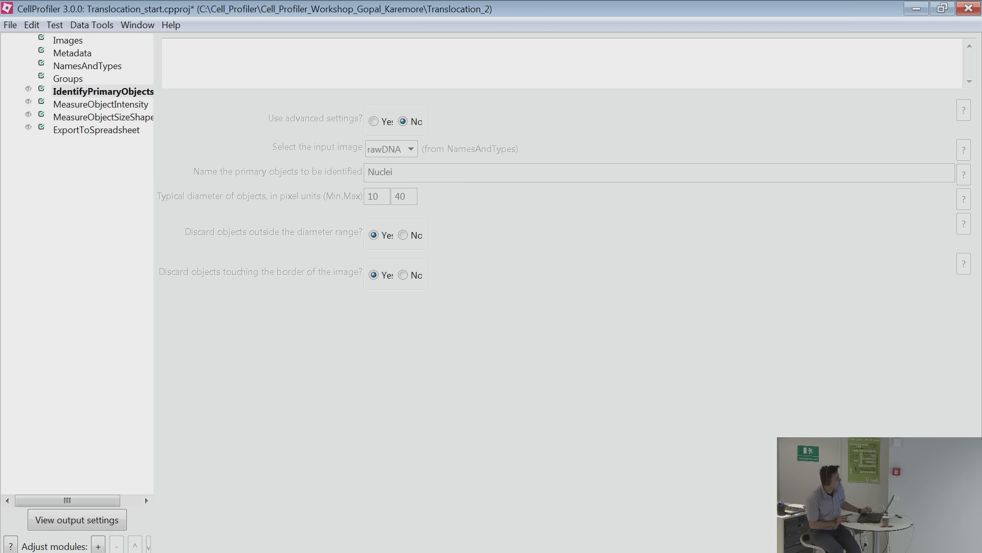
left_click(44, 134)
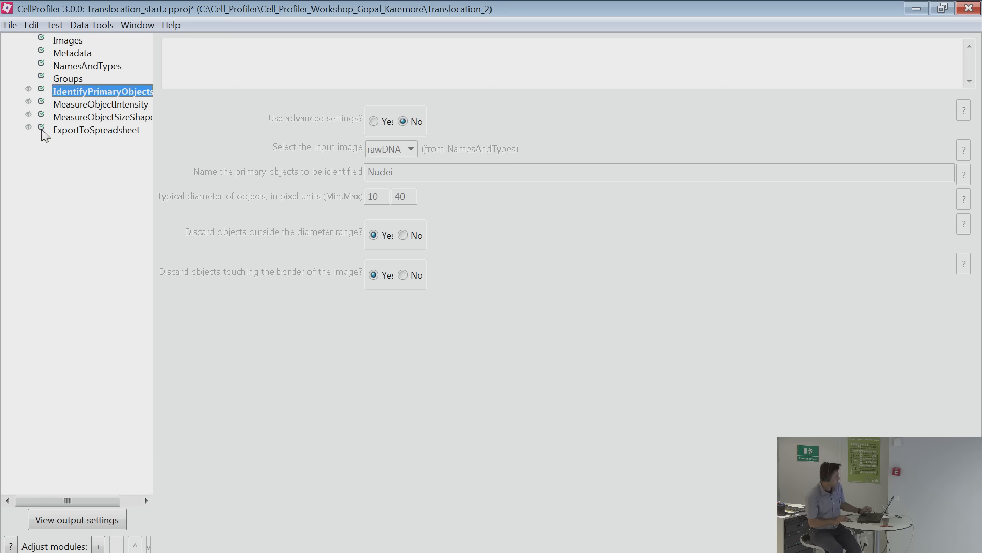
right_click(74, 134)
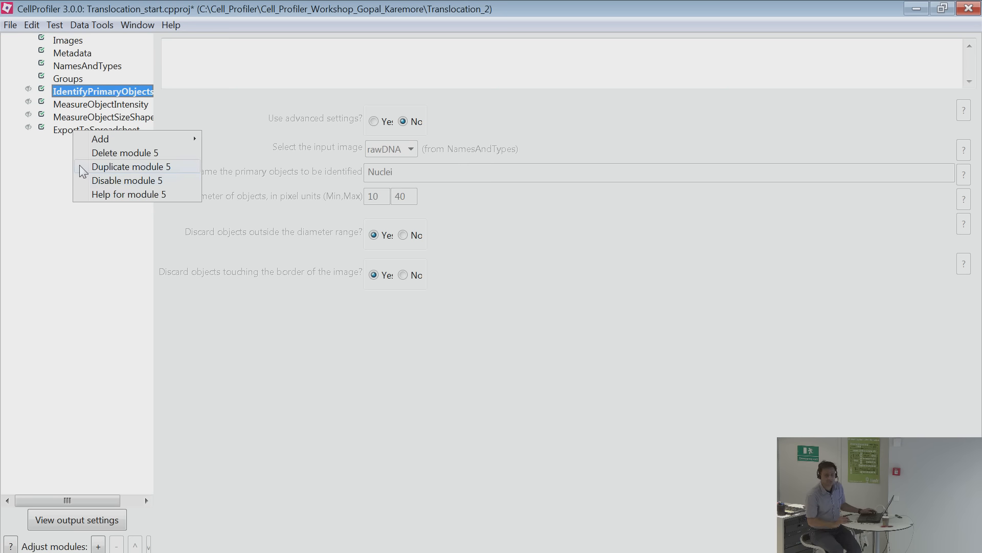
left_click(80, 251)
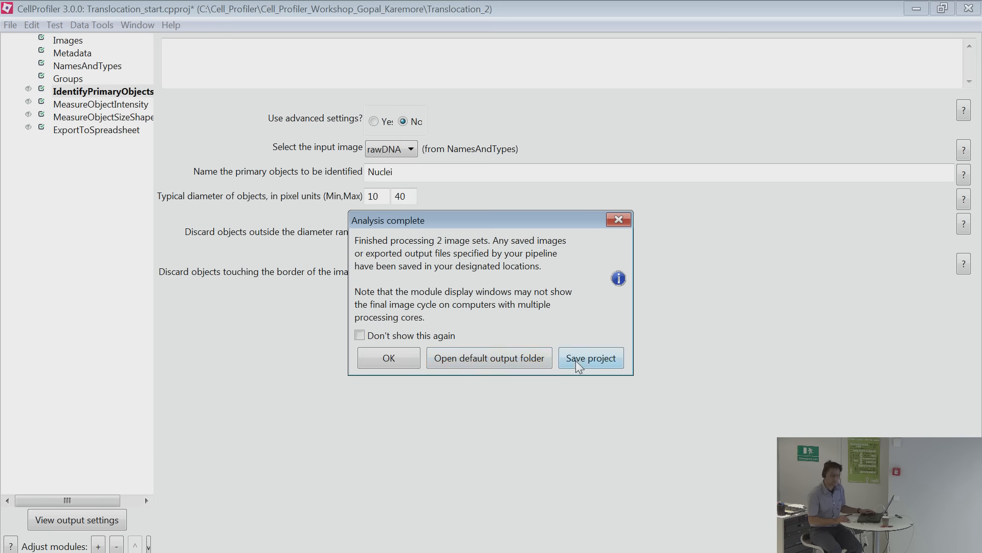
left_click(388, 359)
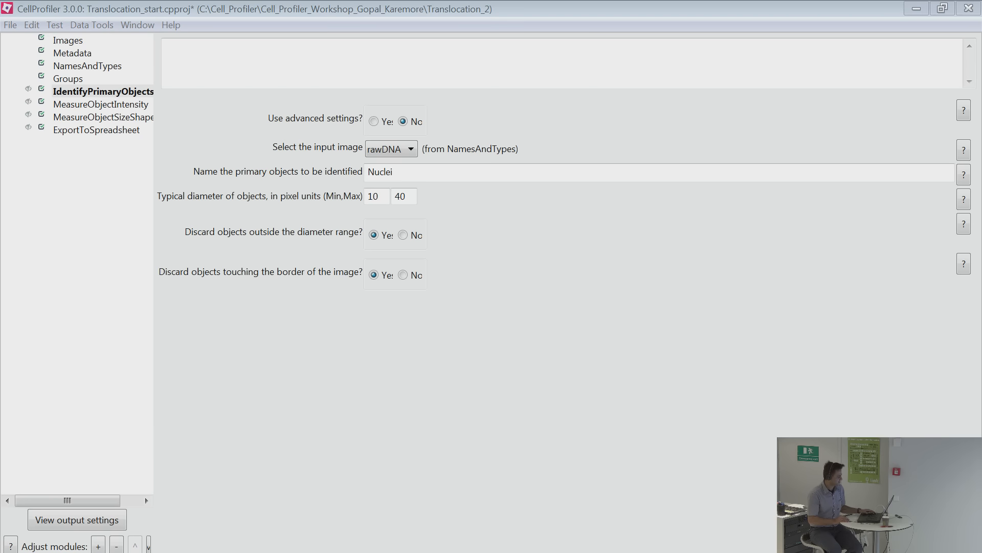
Switch to Windows Explorer, check the OP folder and its path for exported files, and return to CellProfiler.
key("alt+Tab")
left_click(447, 25)
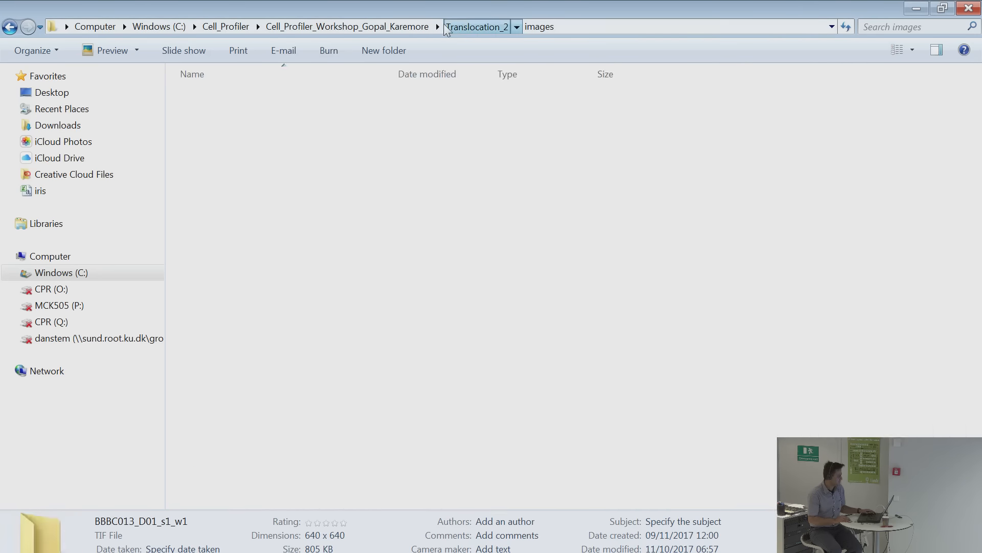
left_click(389, 26)
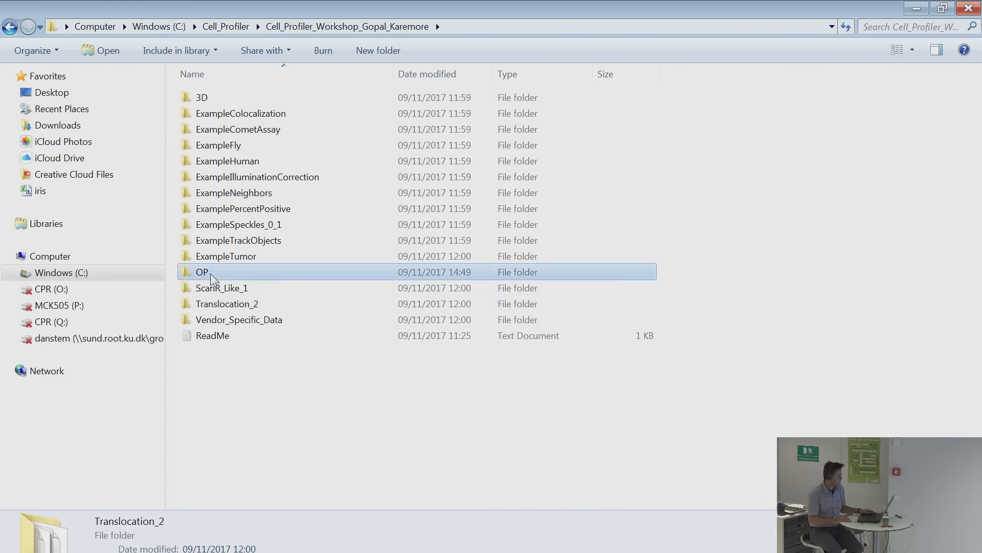
double_click(224, 271)
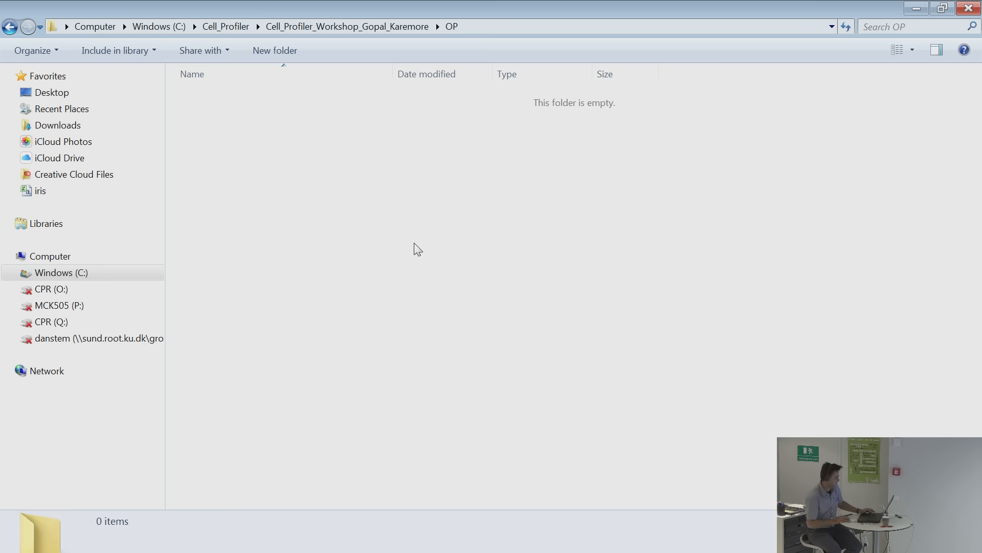
left_click(468, 23)
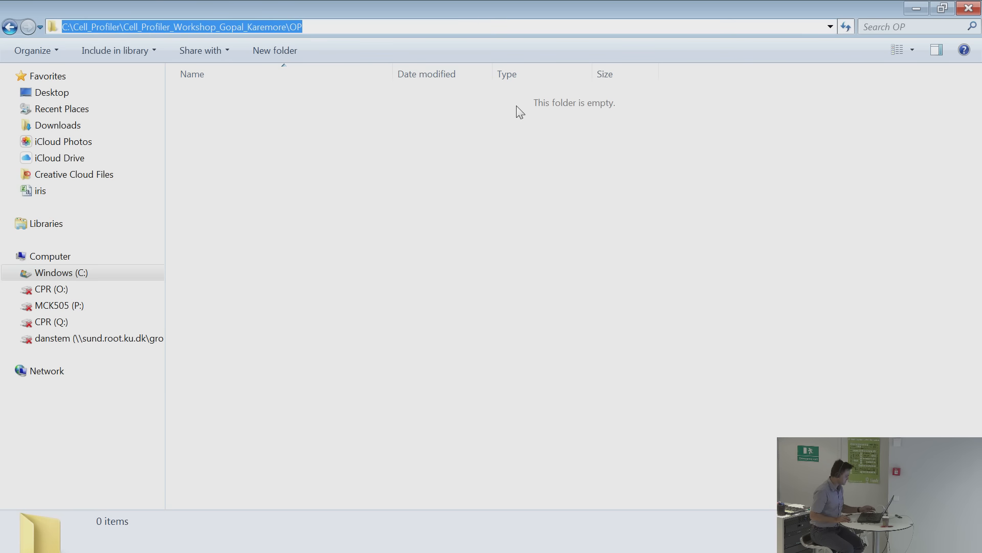
left_click(915, 9)
left_click(71, 154)
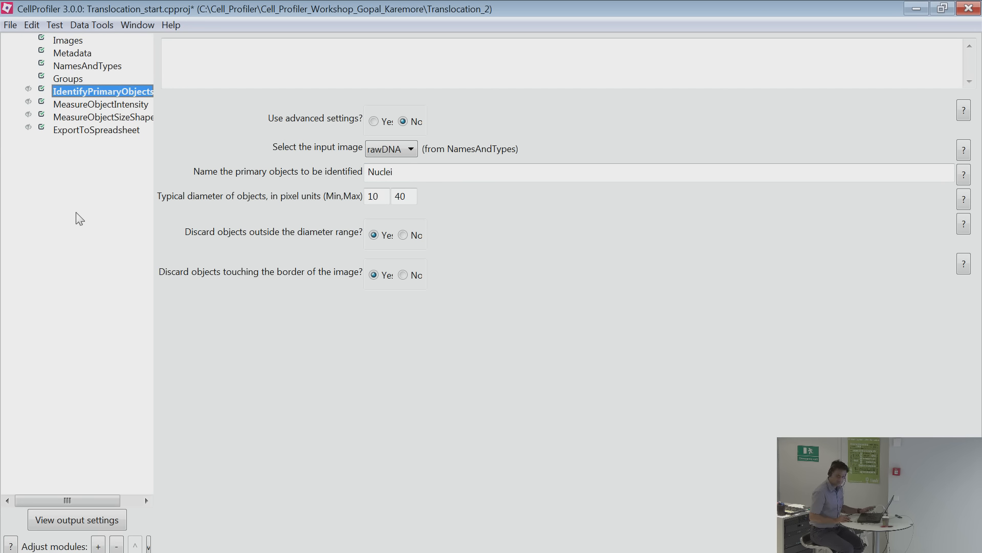
Switch to Windows Explorer and open the Plate_1 folder inside ScanR_Like_1 to examine its images and path.
key("alt+Tab")
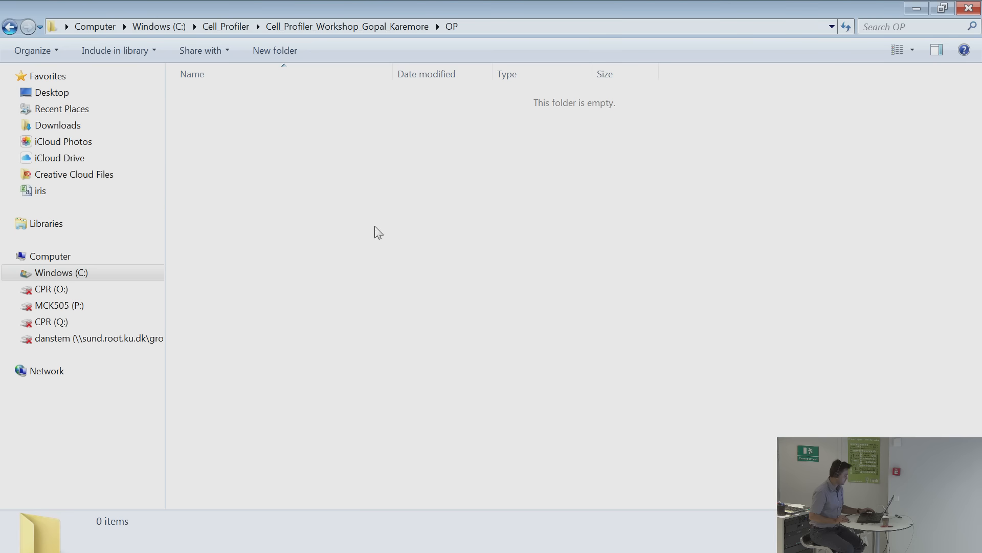
left_click(370, 23)
left_click(323, 438)
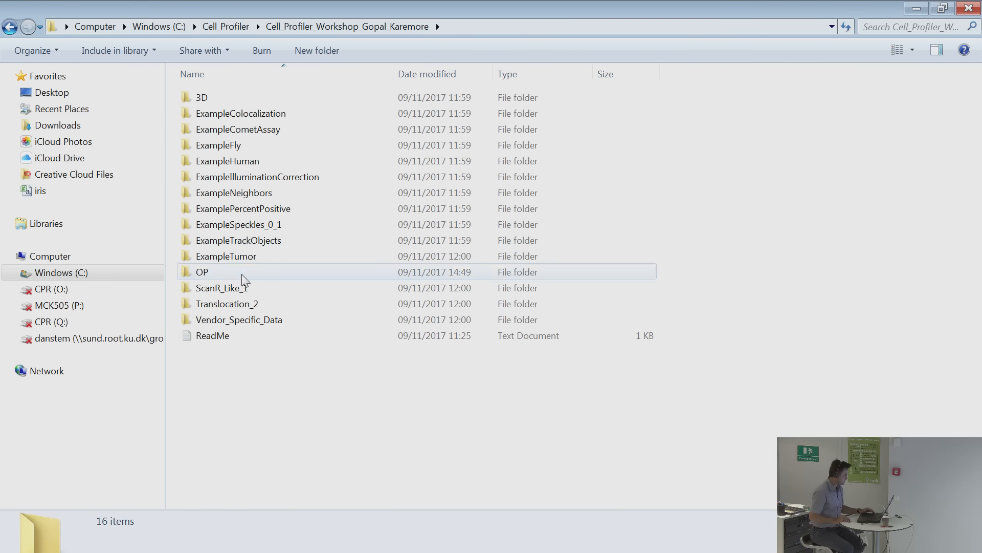
double_click(248, 287)
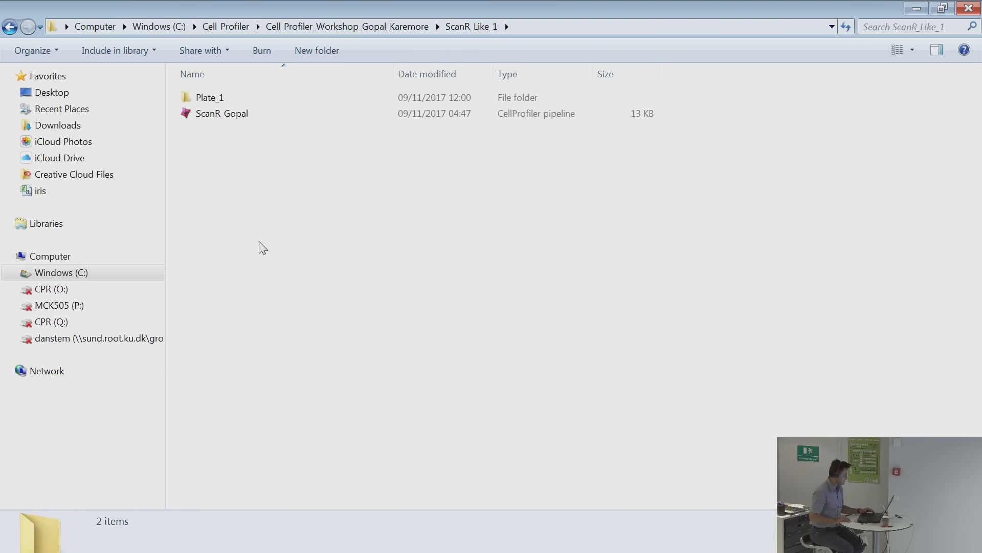
double_click(233, 102)
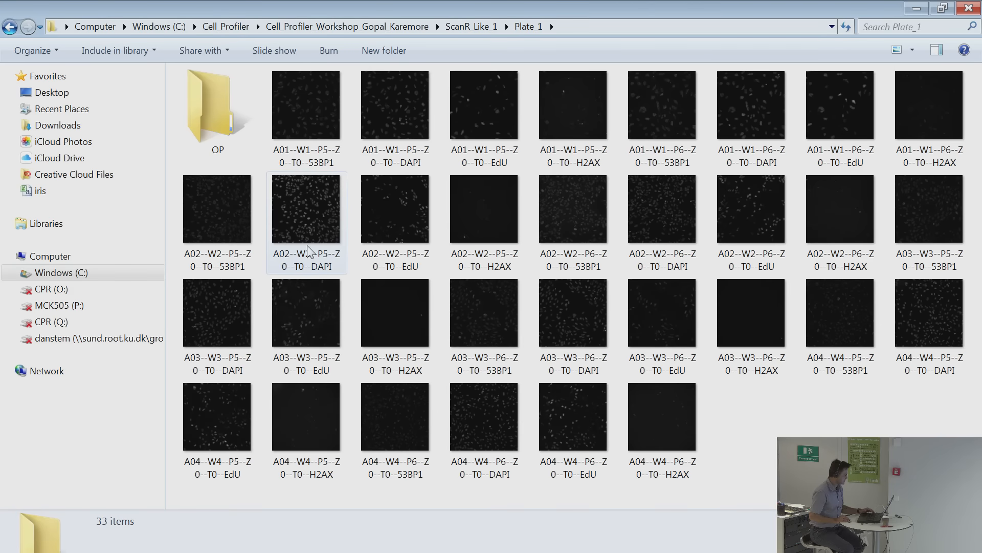
left_click(580, 23)
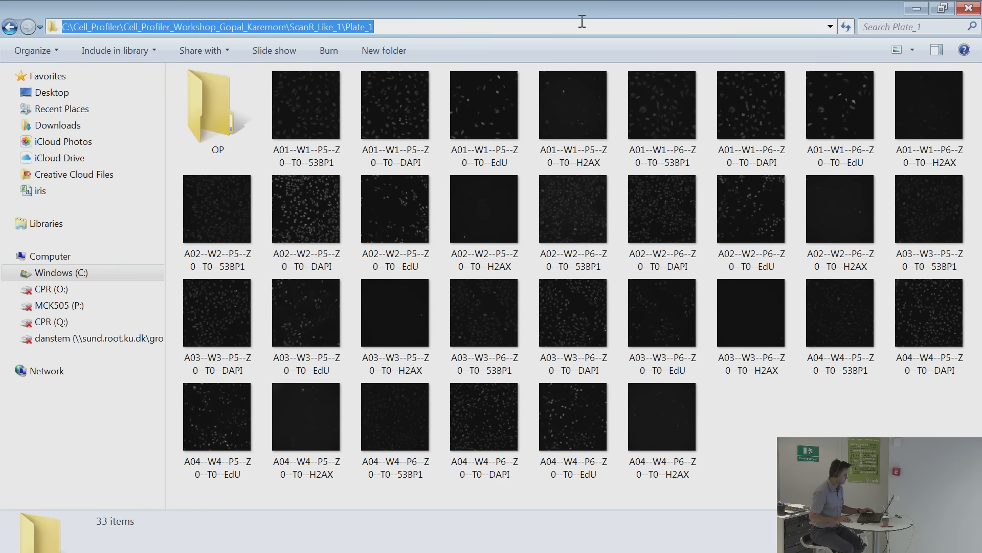
key("Escape")
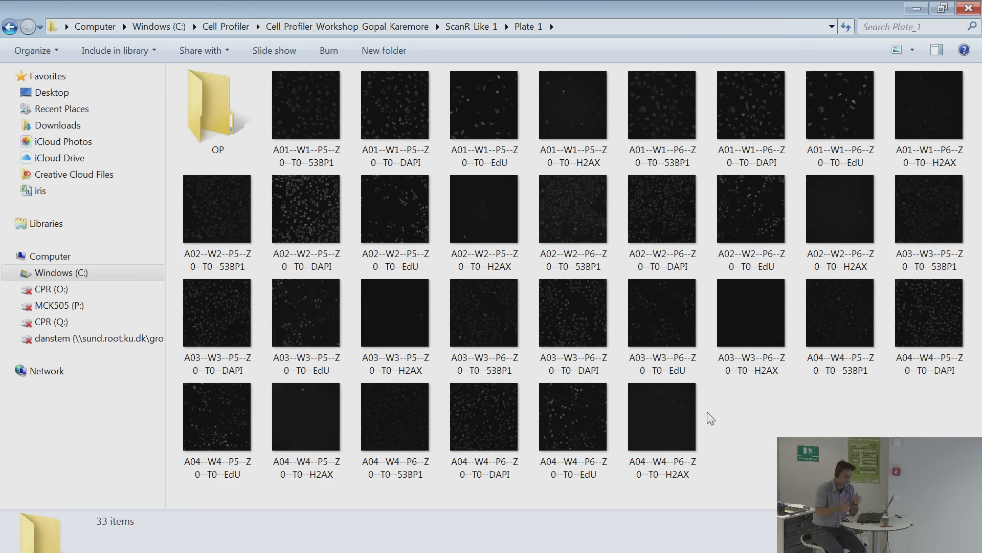
Reopen Plate_1 from the ScanR_Like_1 folder and examine the image A02--W2--P5--Z0--T0--53BP1 enlarged, closing it when done.
left_click(465, 26)
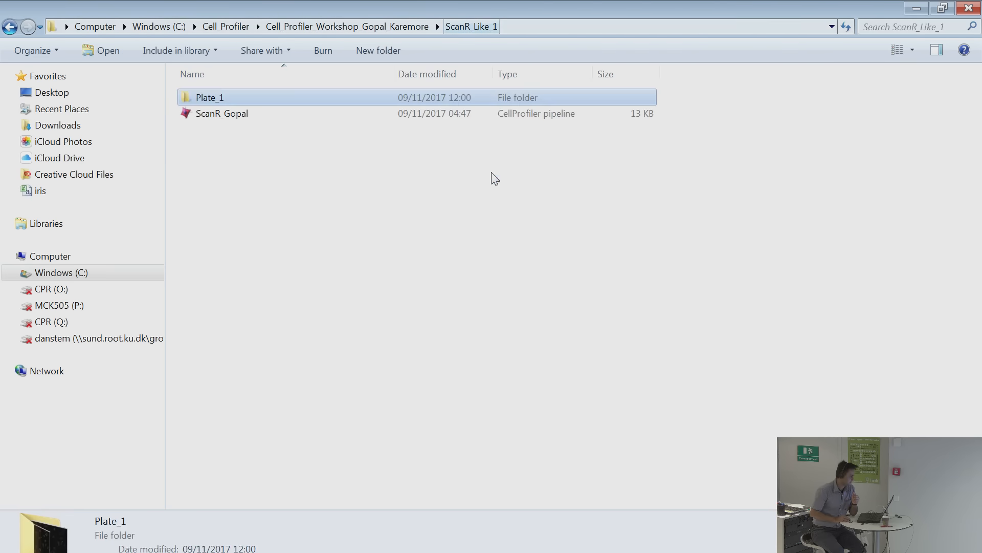
left_click(320, 268)
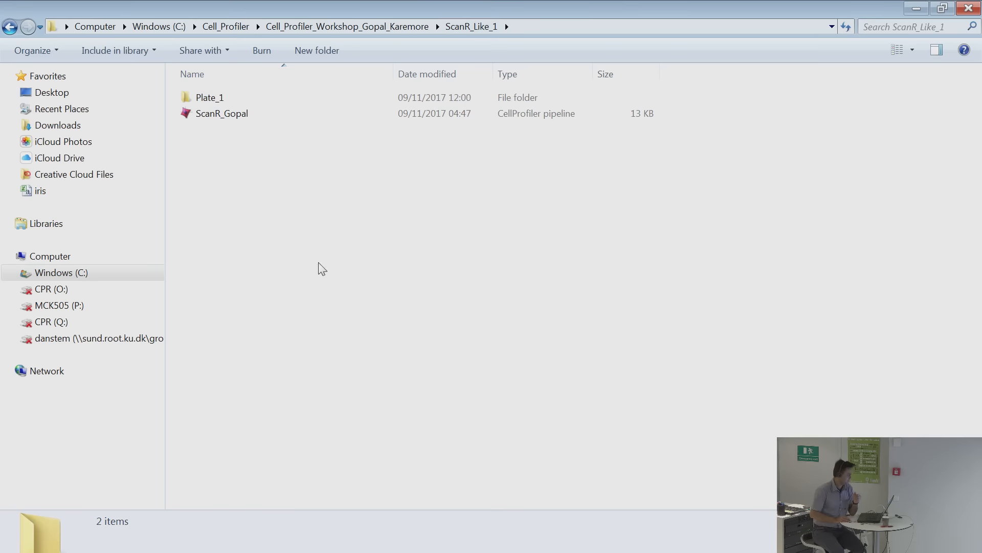
double_click(221, 101)
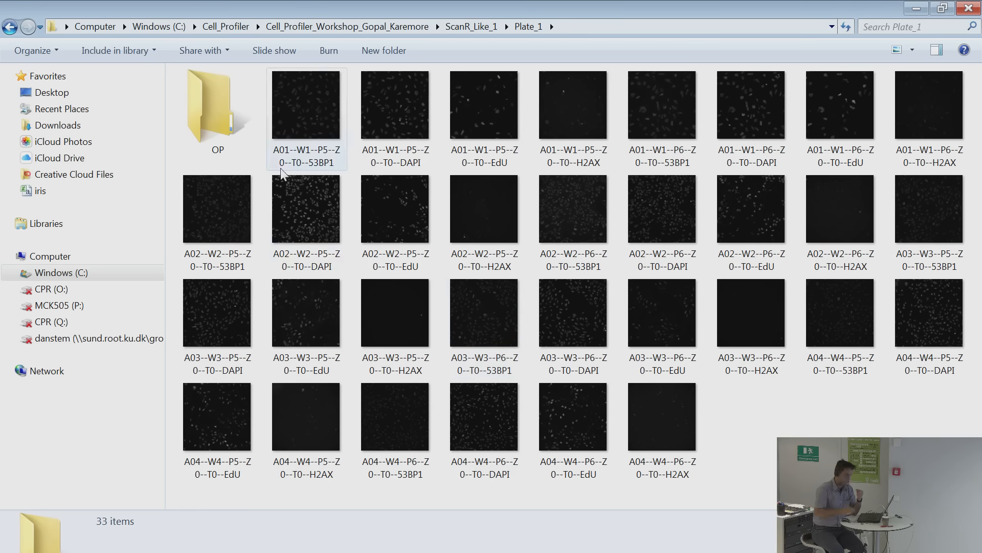
left_click(225, 228)
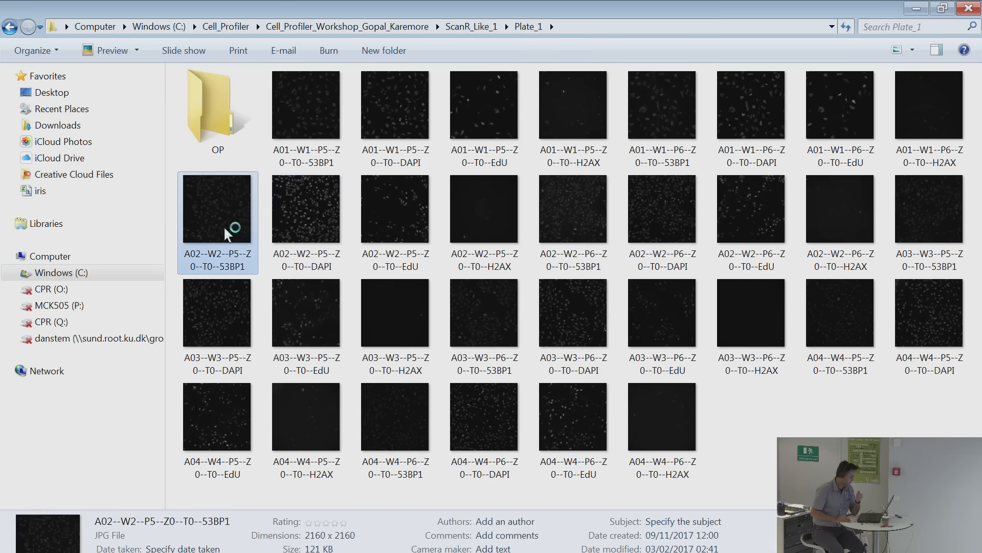
double_click(223, 225)
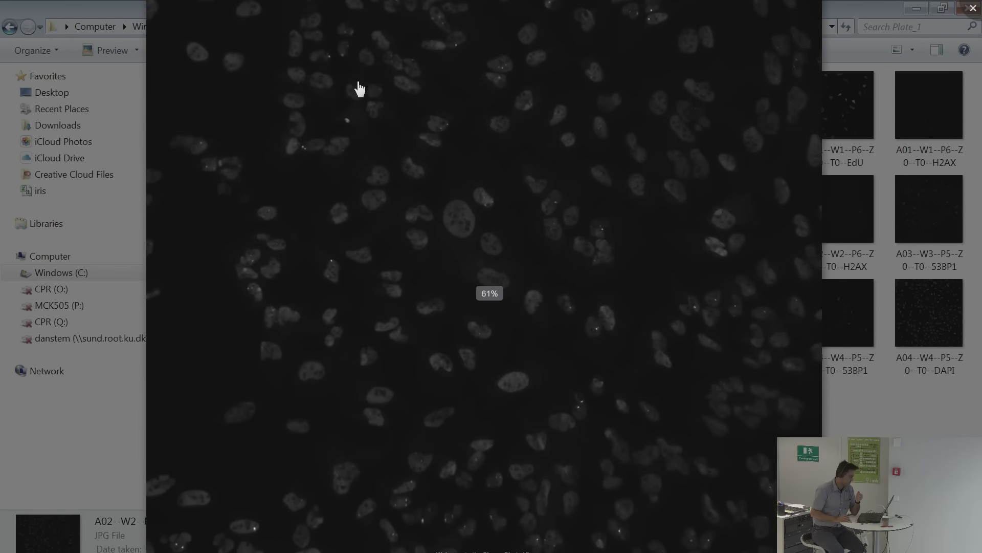
scroll(471, 256, "up", 2)
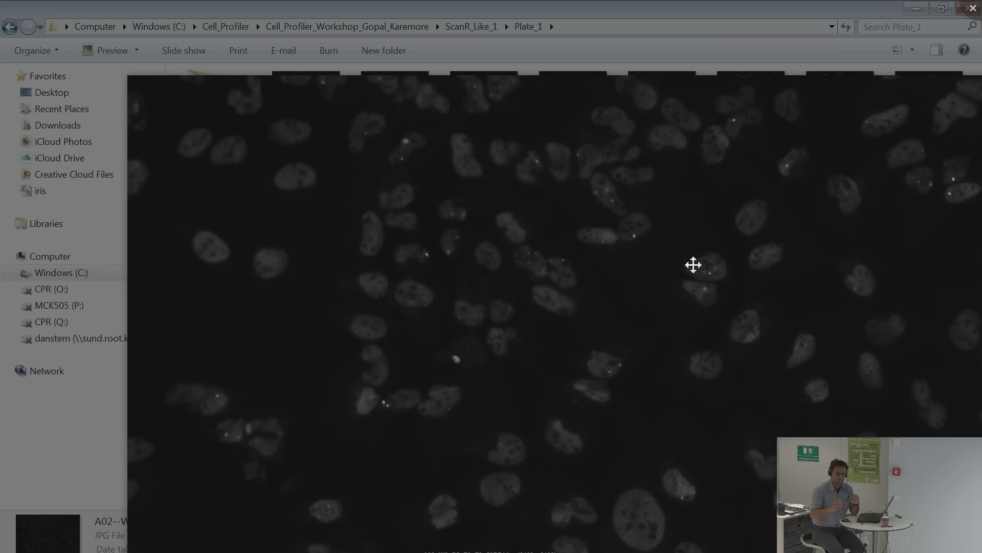
left_click_drag(924, 83, 839, 90)
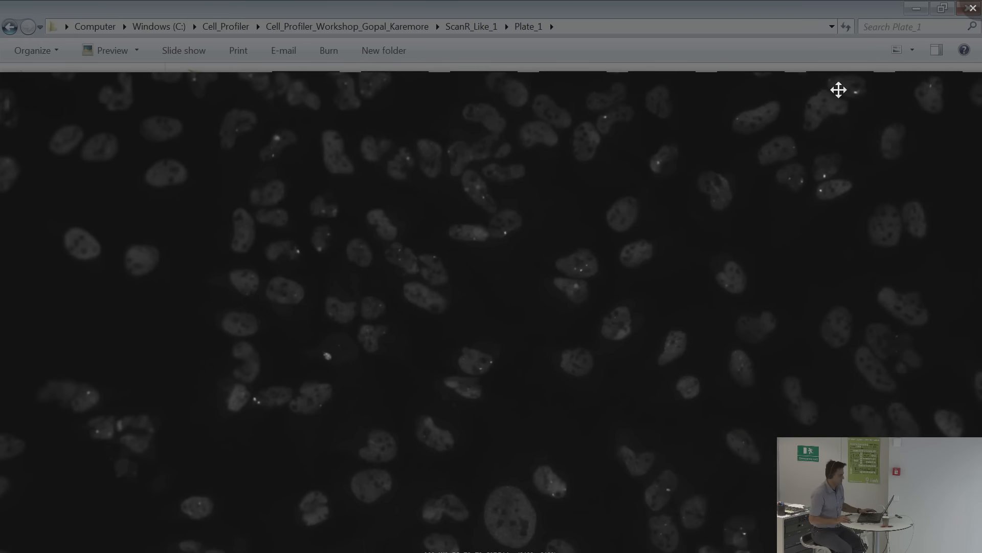
left_click(972, 8)
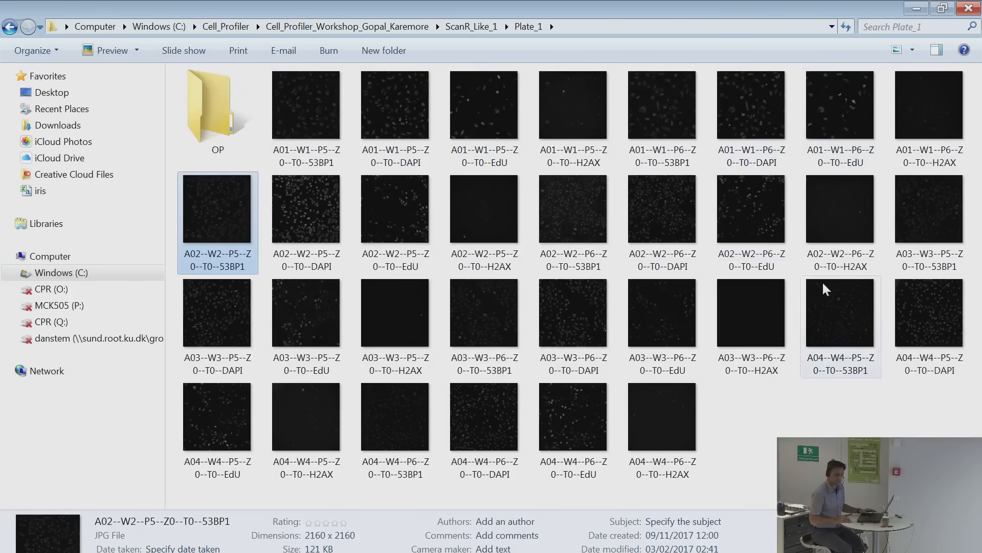
Return to the ScanR_Like_1 folder, copy its path and switch back to CellProfiler.
left_click(466, 25)
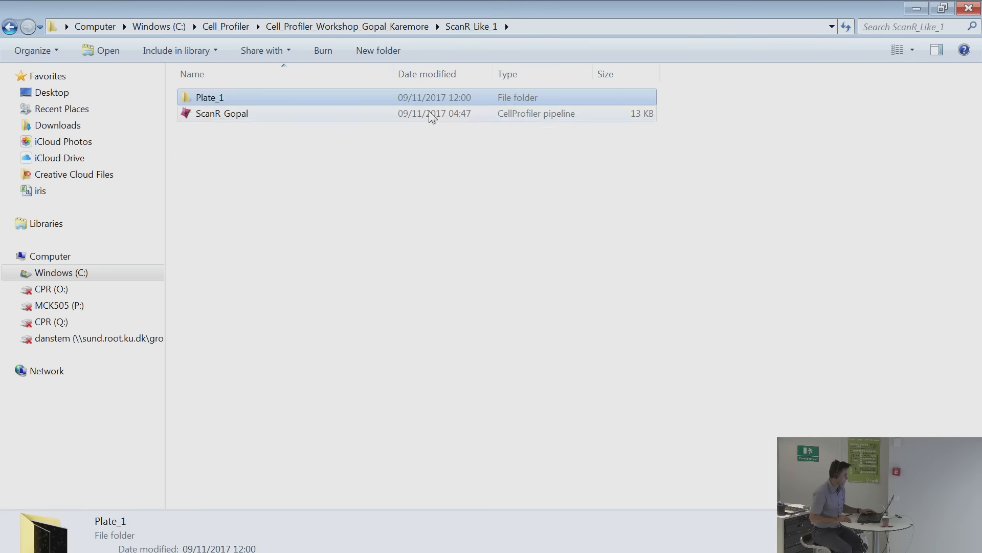
left_click(219, 138)
left_click(532, 27)
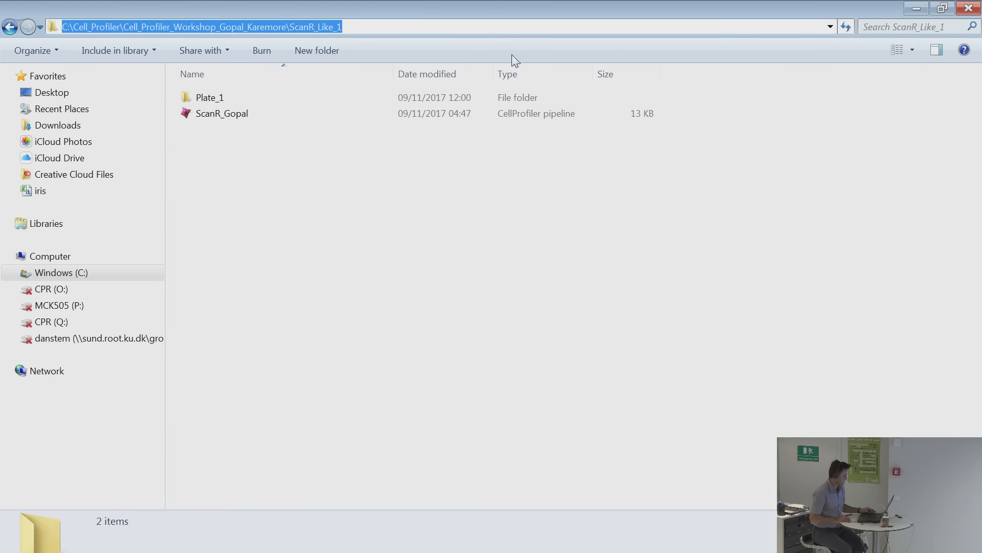
key("ctrl+c")
key("Escape")
key("alt+Tab")
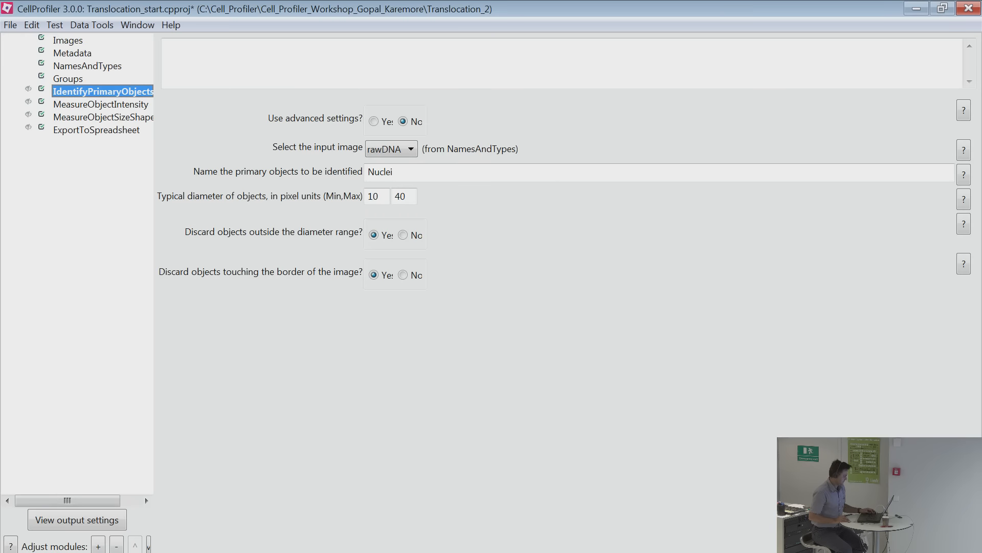
left_click(12, 27)
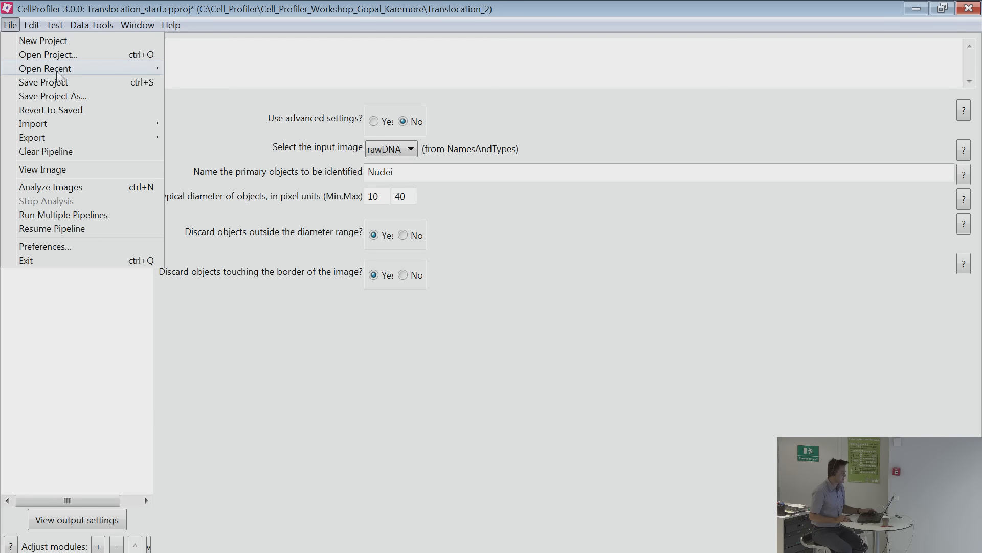
left_click(58, 99)
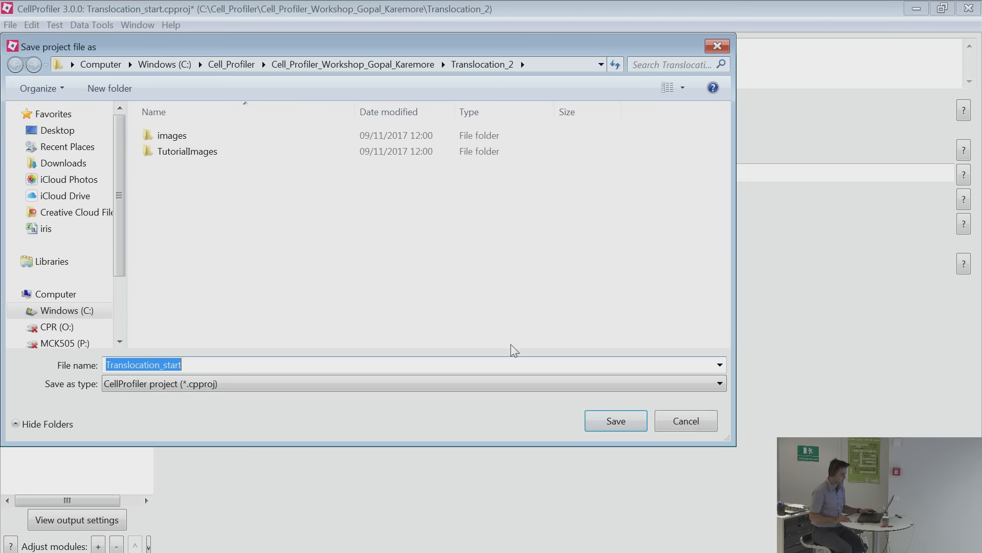
left_click(688, 422)
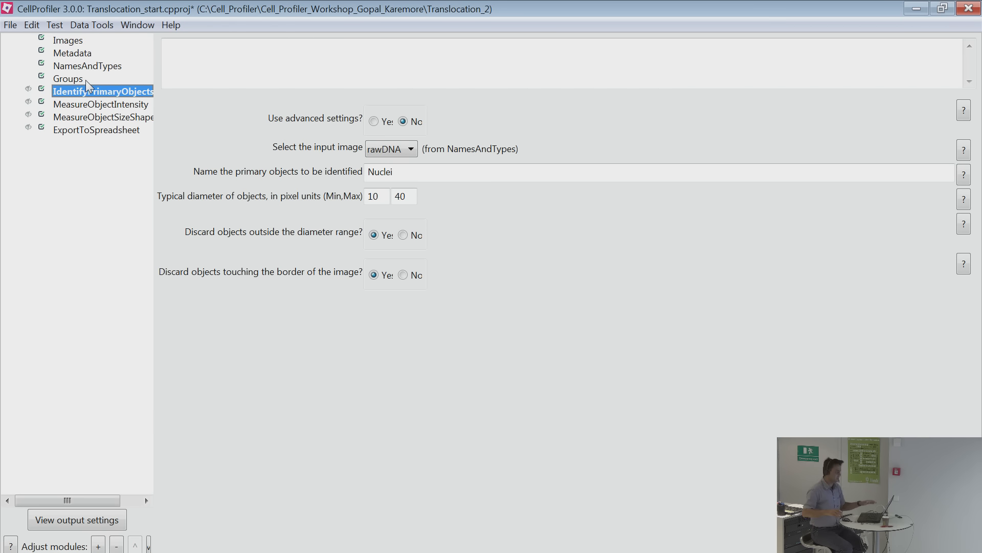
left_click(11, 25)
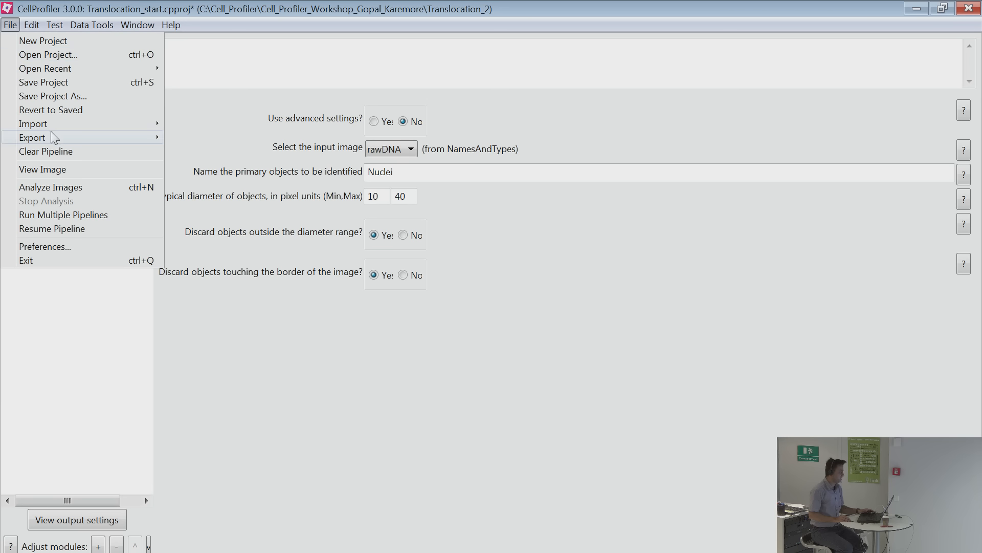
mouse_move(55, 135)
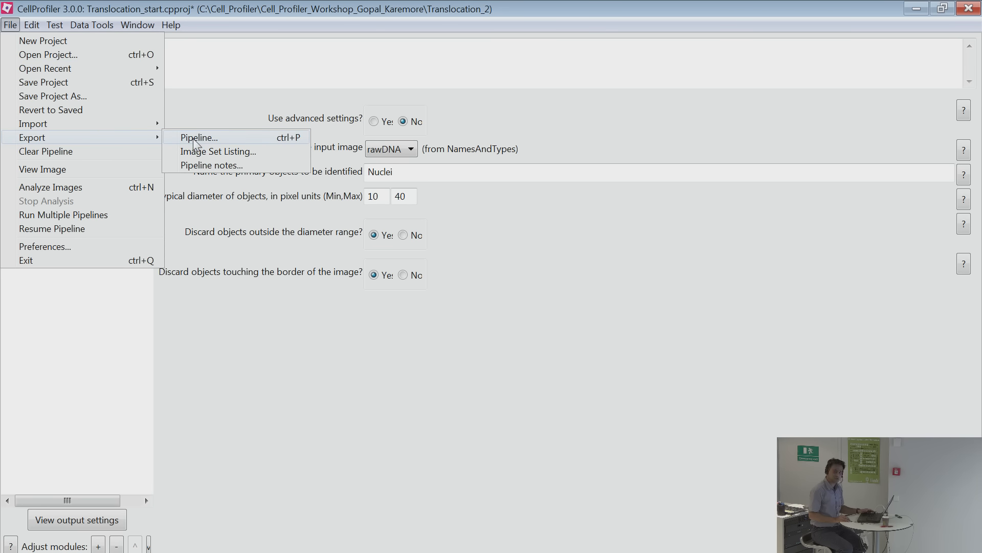
left_click(669, 419)
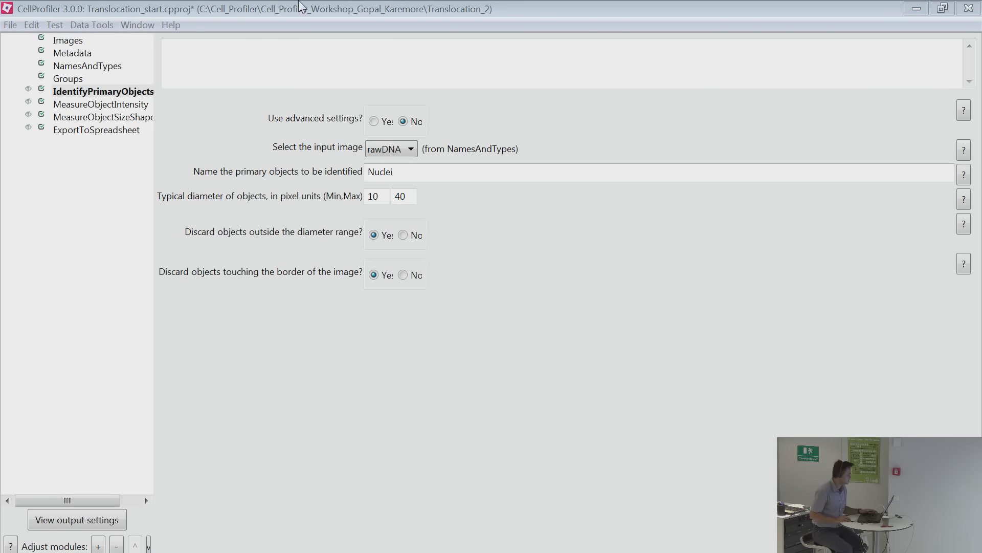
left_click(401, 380)
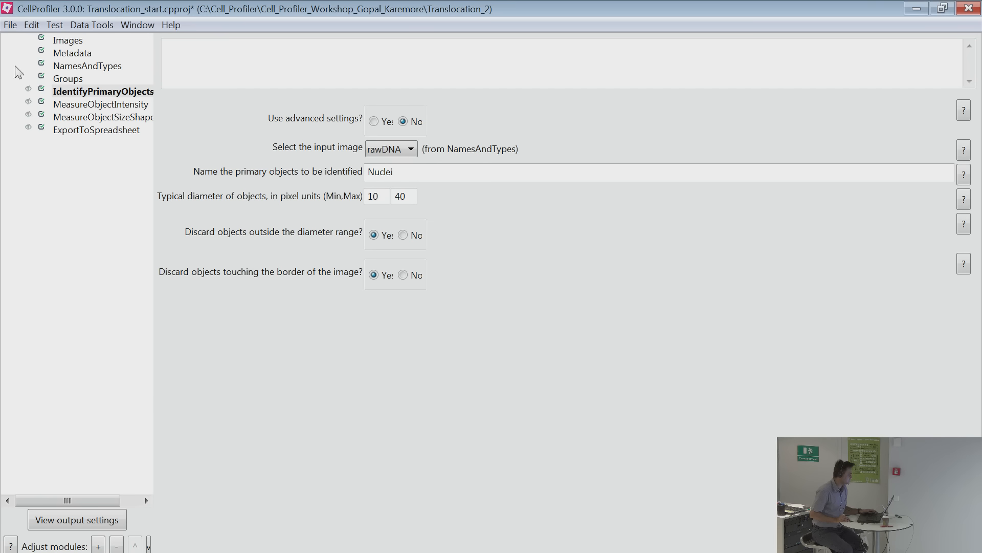
Start a new project without saving the existing translocation project.
left_click(10, 25)
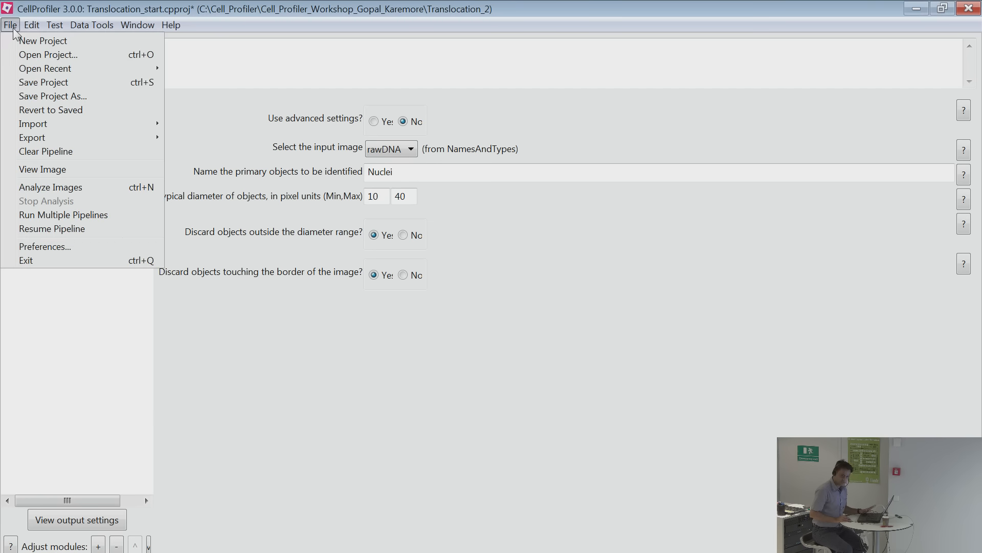
left_click(21, 41)
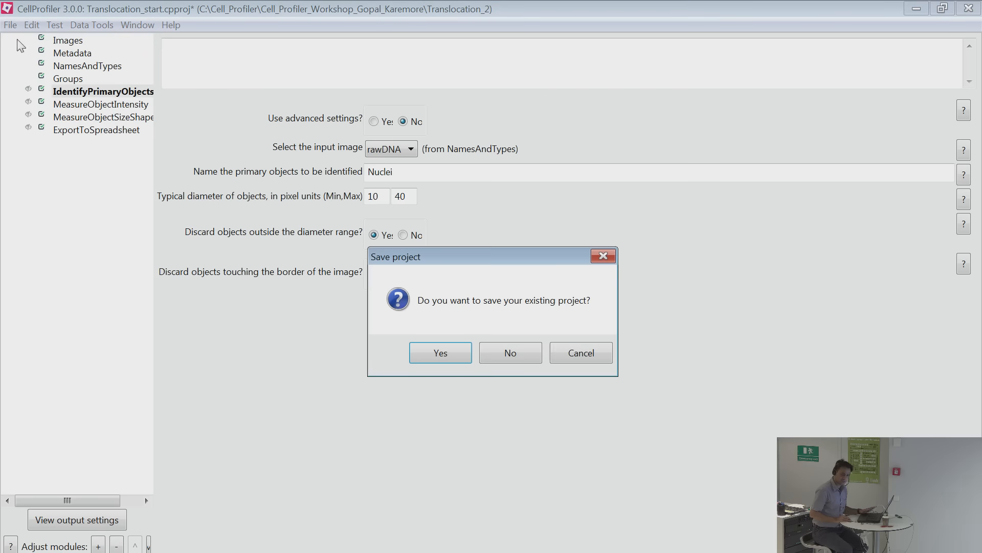
left_click(506, 352)
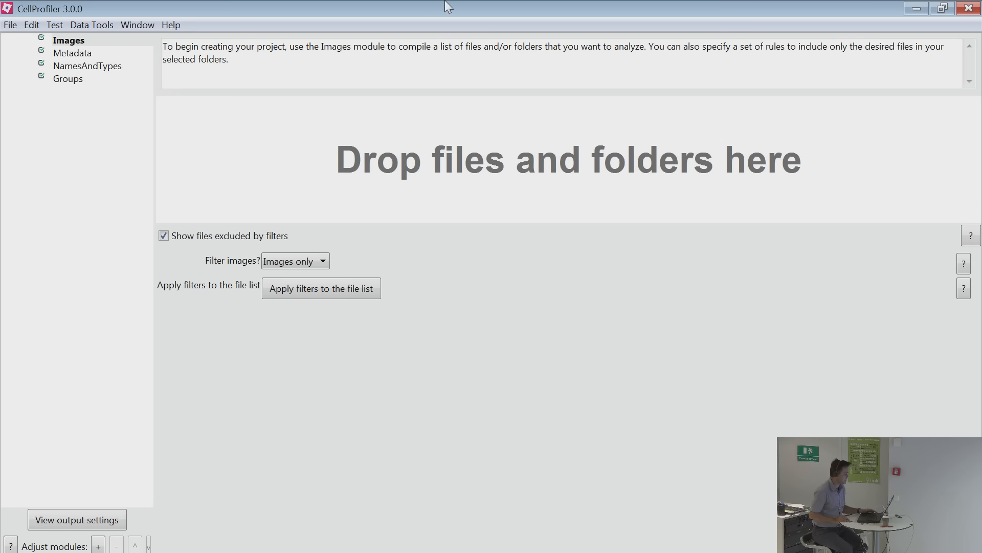
Add the Plate_1 folder from Windows Explorer to the Images module's file list and look through the listed files.
left_click_drag(448, 7, 477, 164)
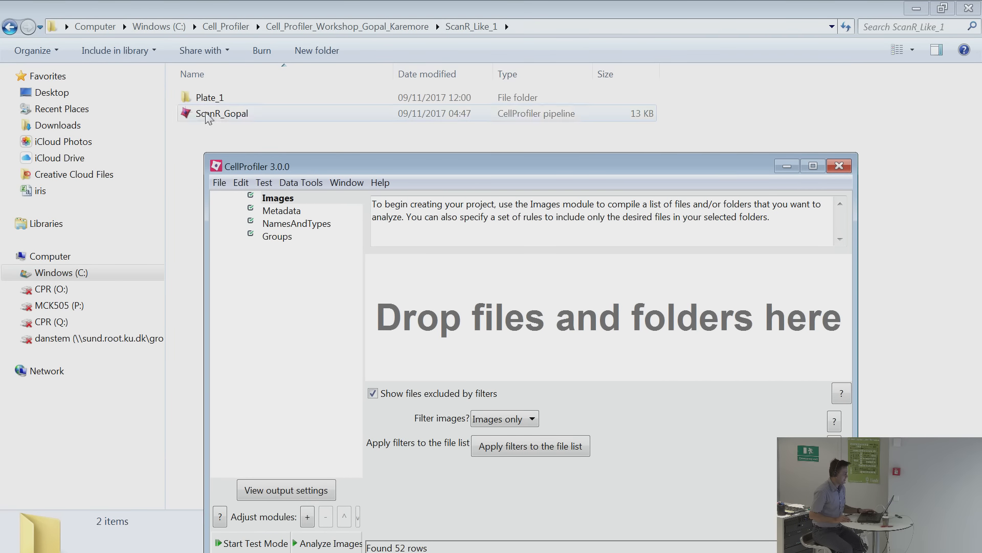
left_click(204, 98)
left_click(527, 362)
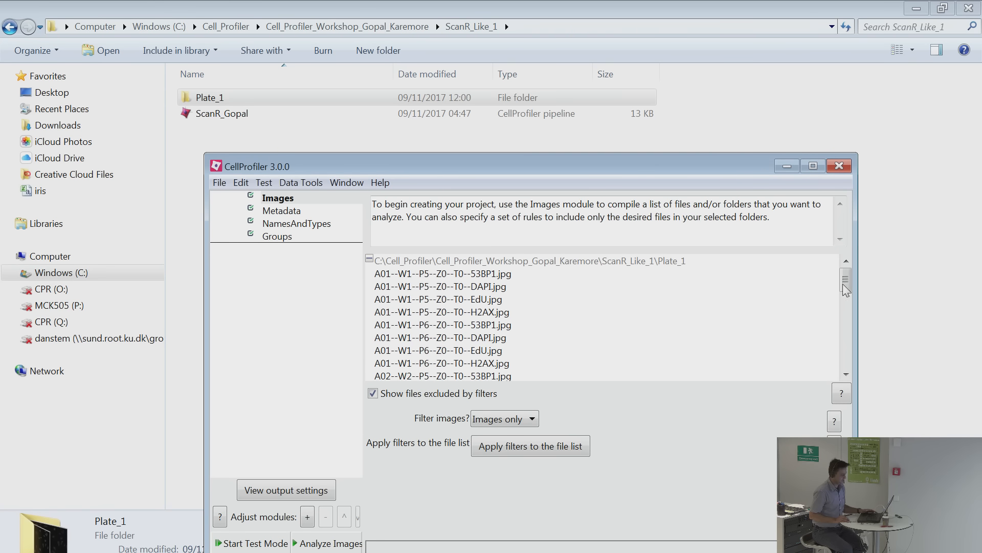
left_click_drag(843, 284, 844, 312)
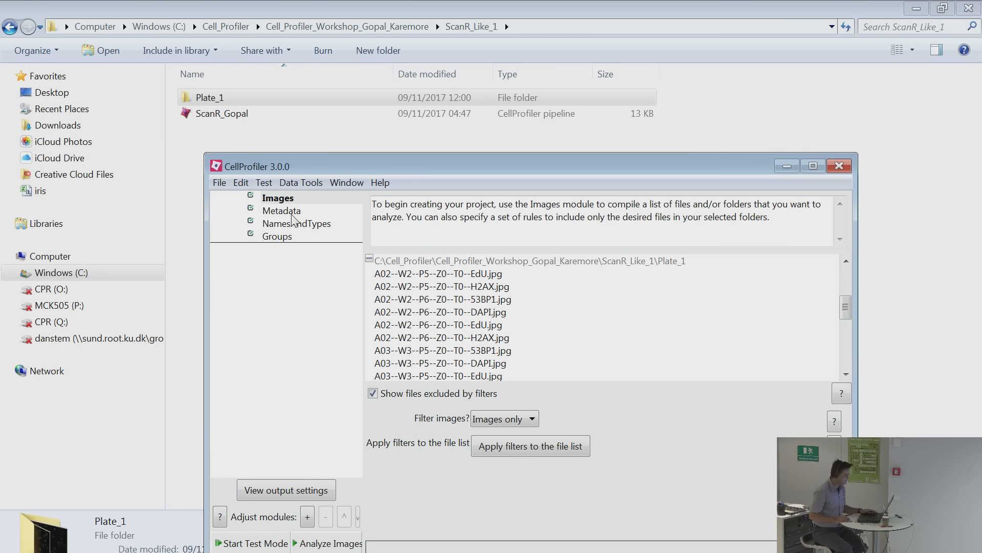
double_click(353, 166)
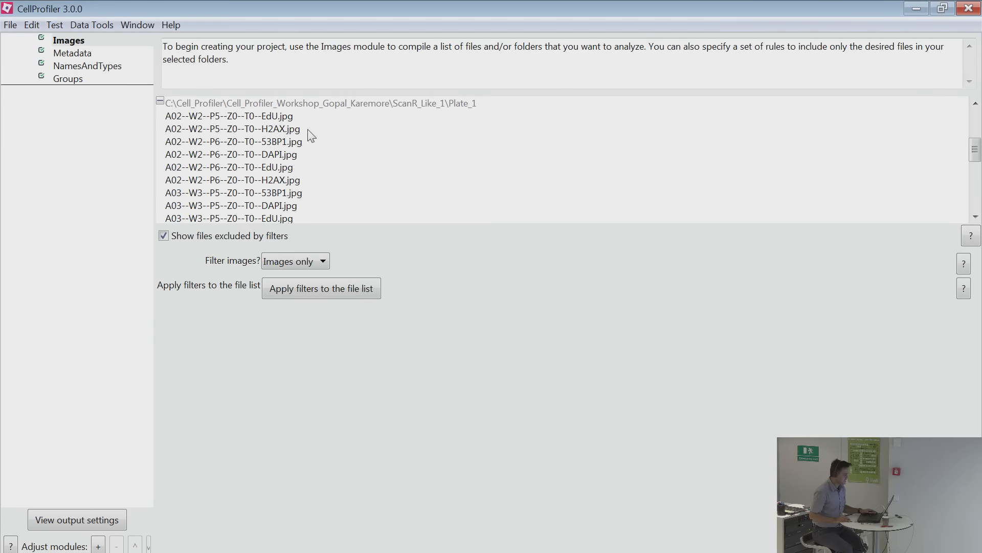
Check the Metadata module, return to Images, and load the ScanR pipeline file from the ScanR_Like_1 folder into the project.
left_click(67, 57)
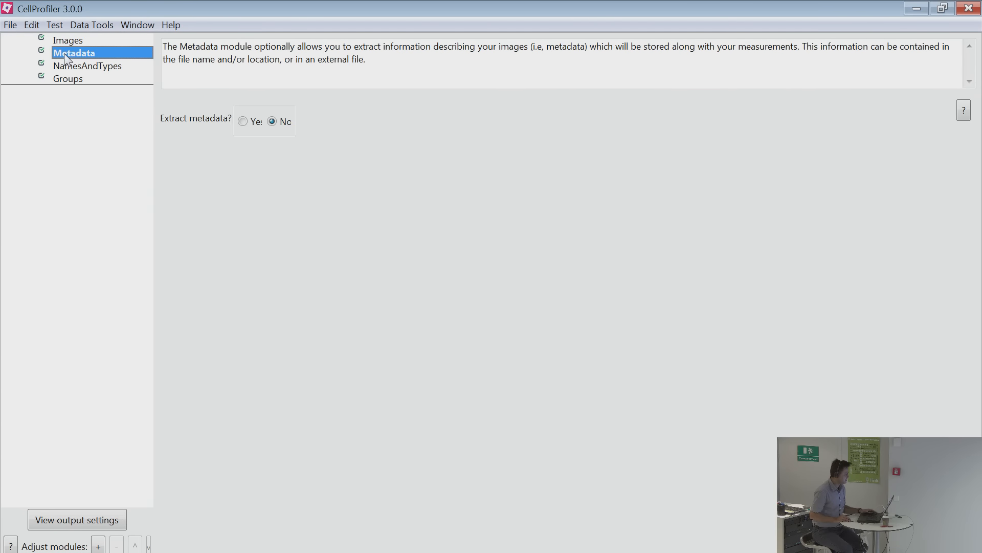
left_click(69, 41)
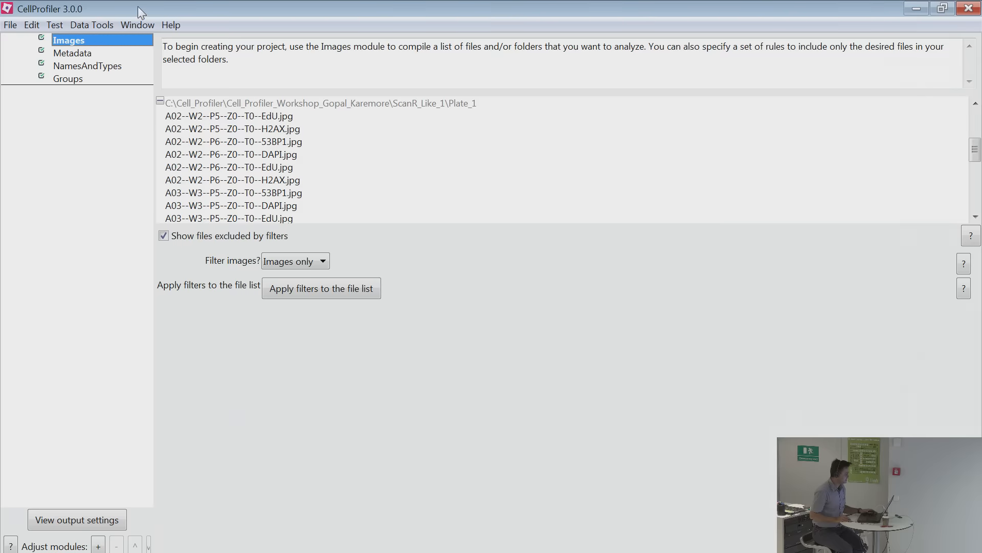
left_click_drag(137, 6, 357, 162)
left_click_drag(222, 113, 290, 350)
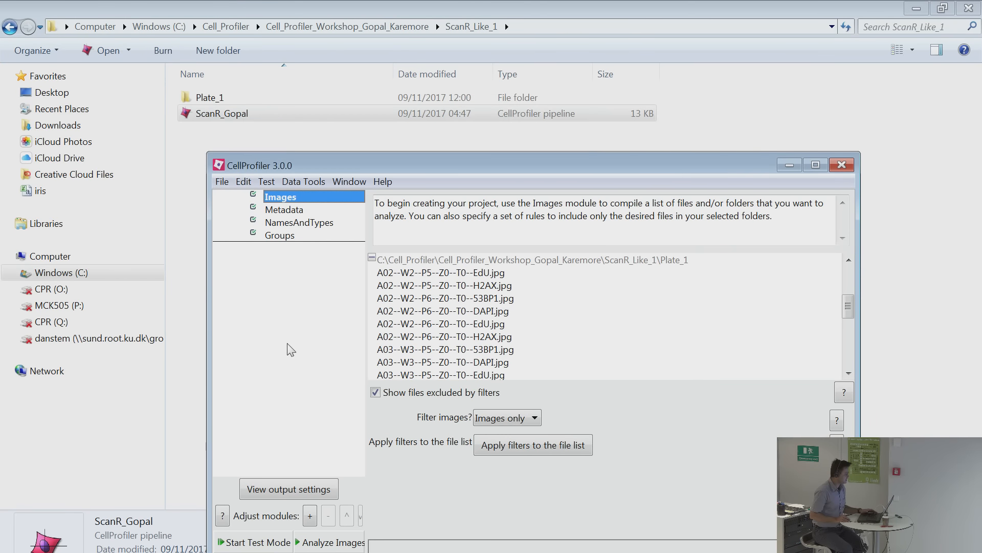
left_click(565, 358)
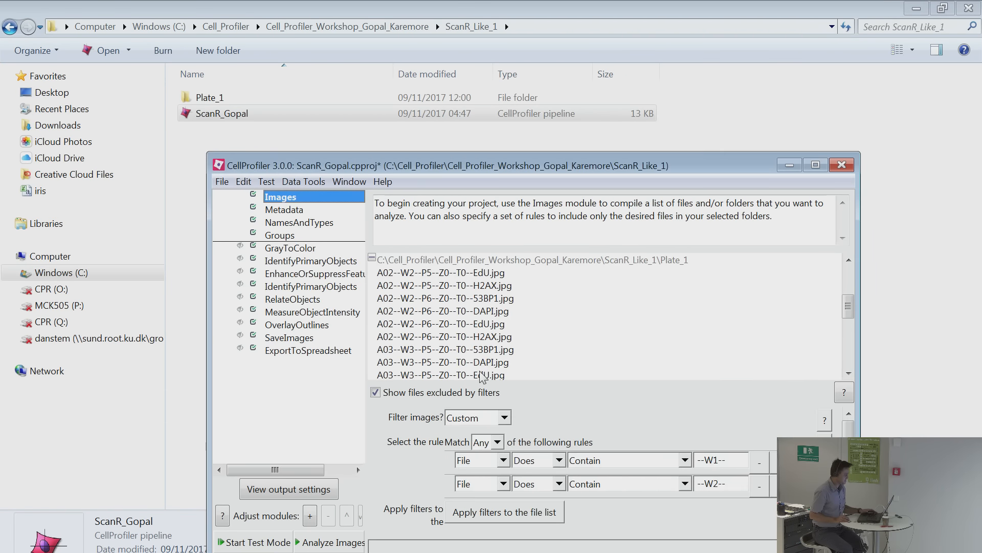
Maximize the CellProfiler window and check the Images and Metadata modules against the pipeline file in the ScanR_Like_1 folder, ending in Images.
double_click(439, 167)
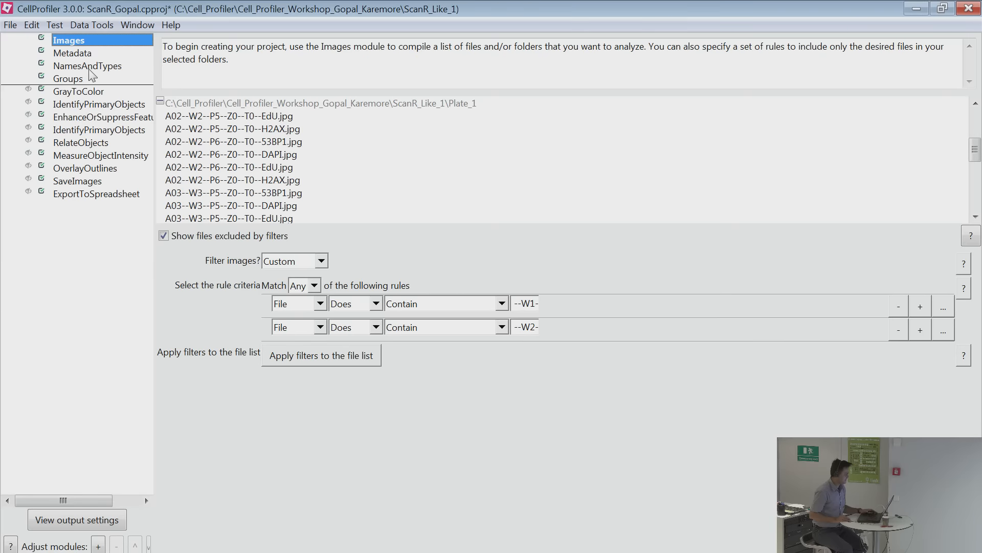
left_click(76, 53)
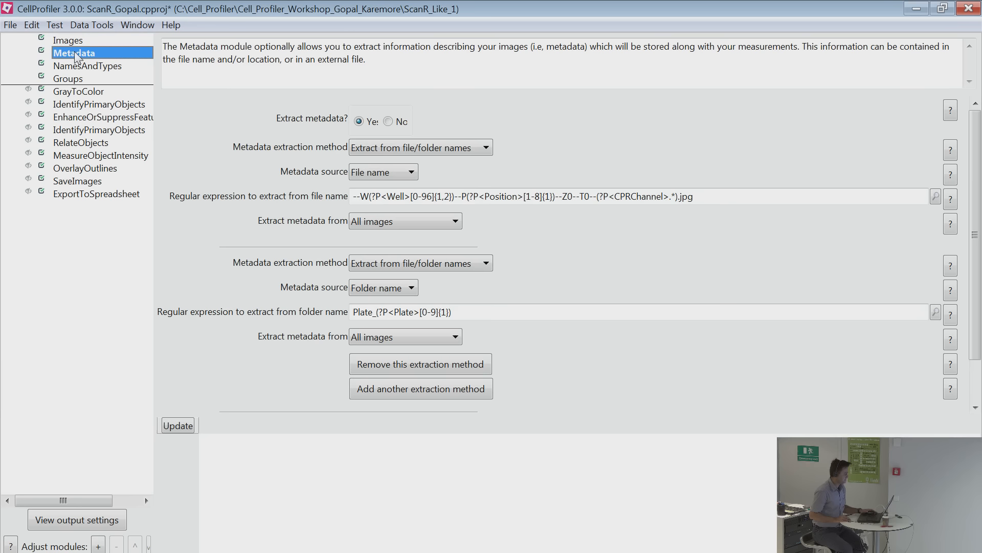
left_click(69, 42)
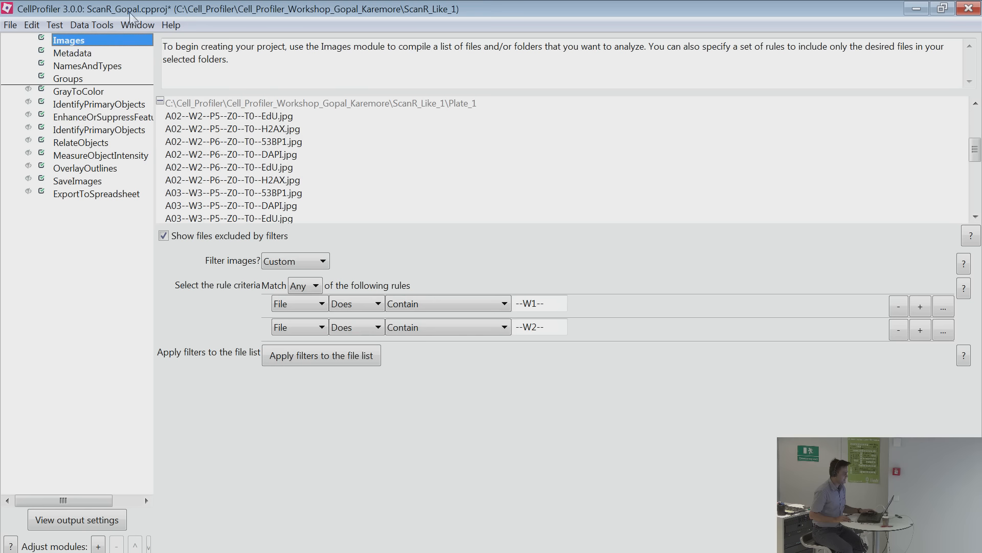
left_click_drag(134, 8, 180, 231)
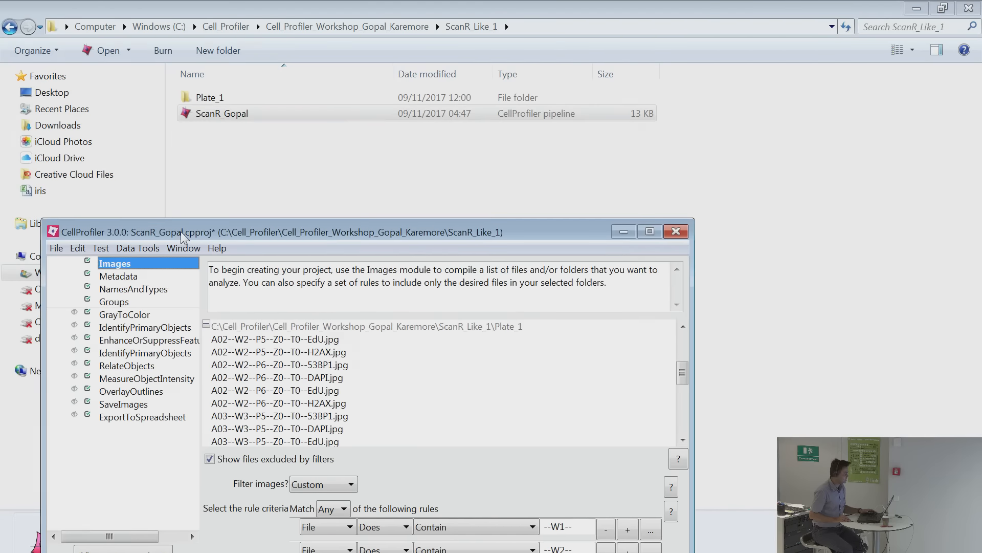
double_click(180, 231)
left_click_drag(235, 16, 323, 215)
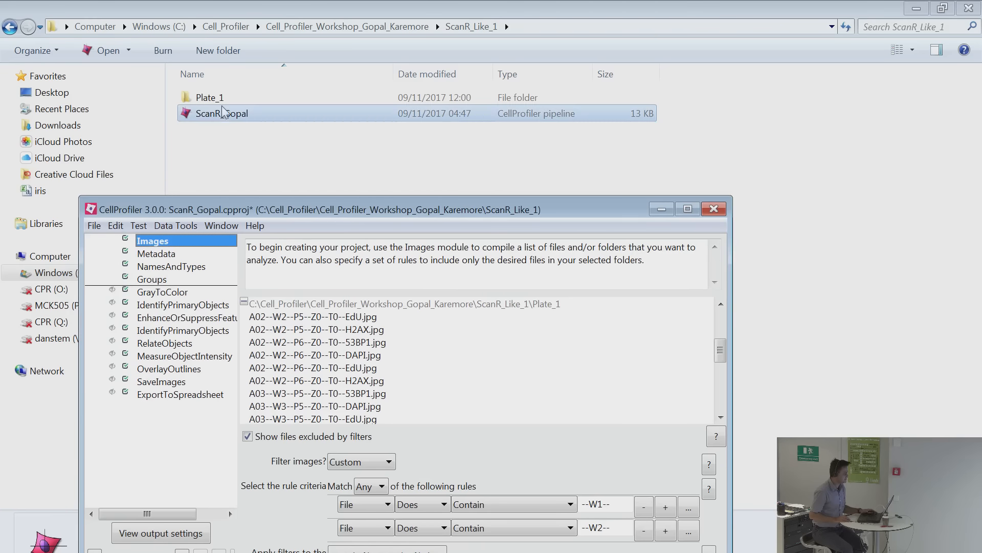
double_click(333, 214)
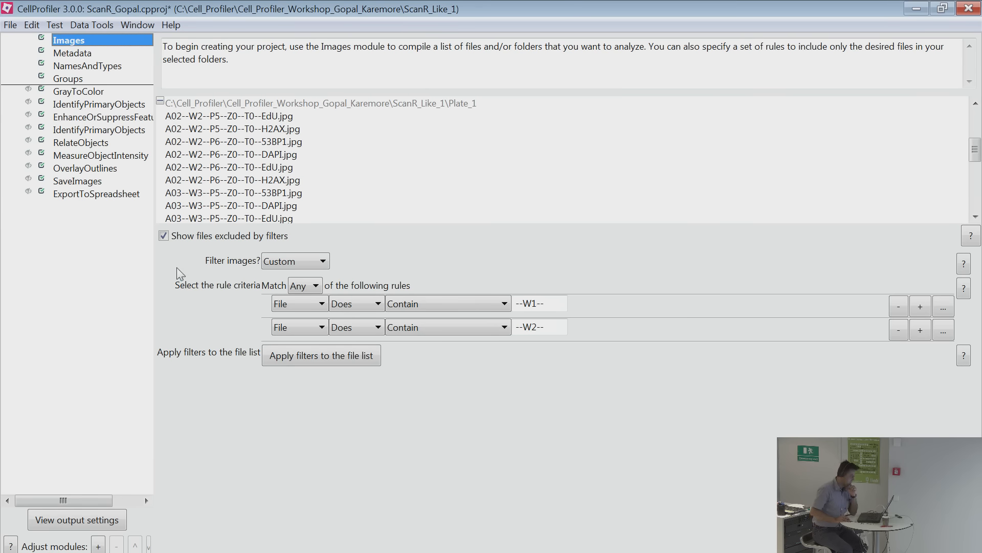
Examine the custom image filter settings in the Images module, including the match mode and the --W1-- and --W2-- file rules.
left_click(164, 236)
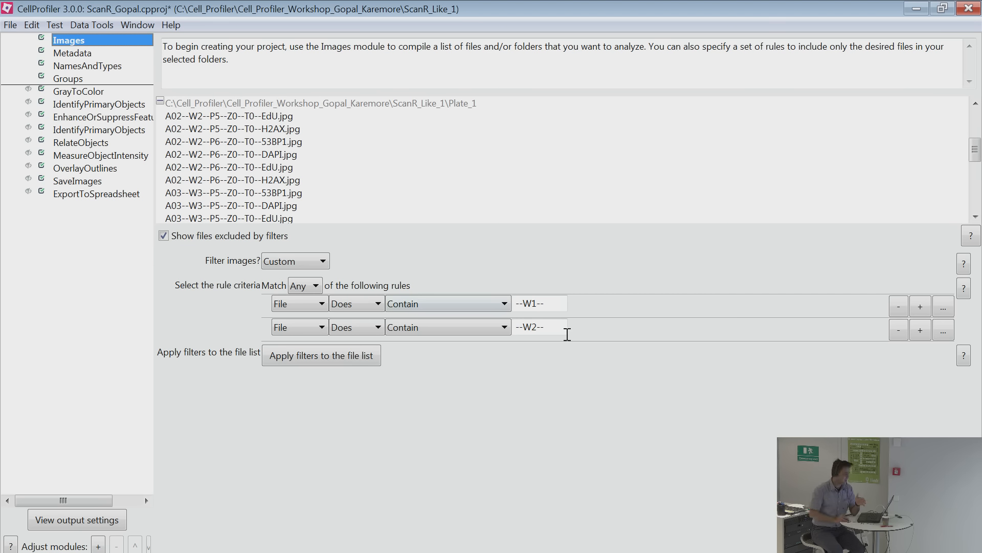
left_click_drag(552, 305, 511, 302)
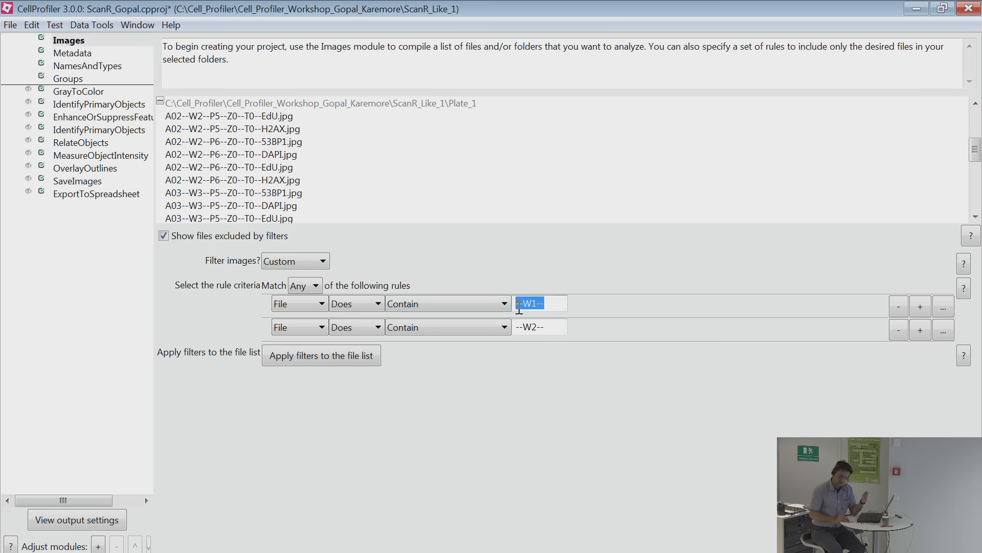
left_click_drag(559, 328, 520, 334)
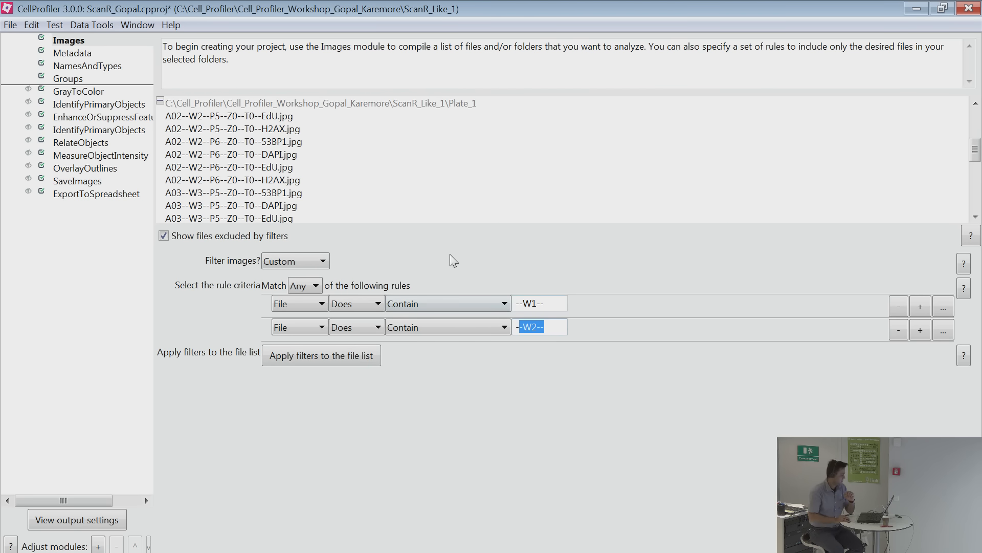
left_click(163, 236)
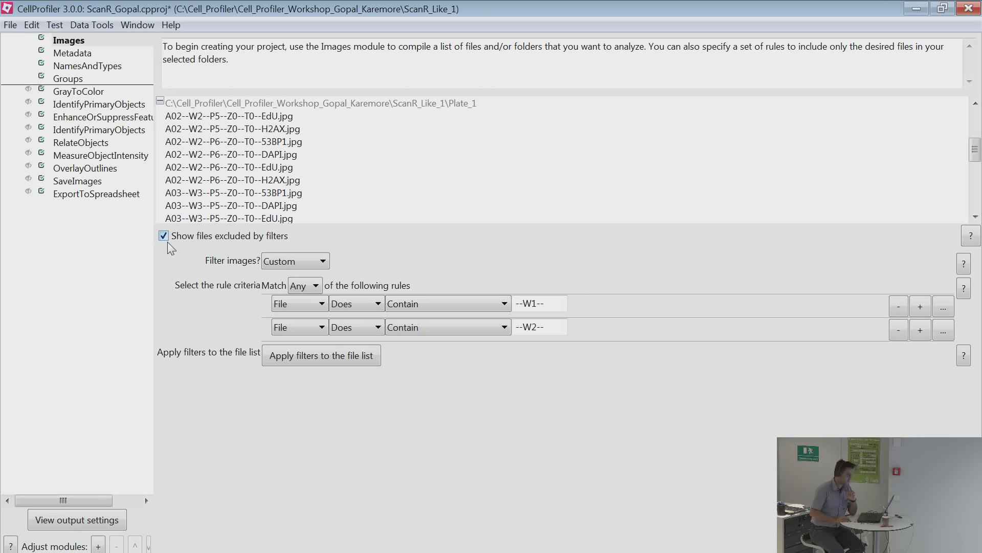
left_click(312, 270)
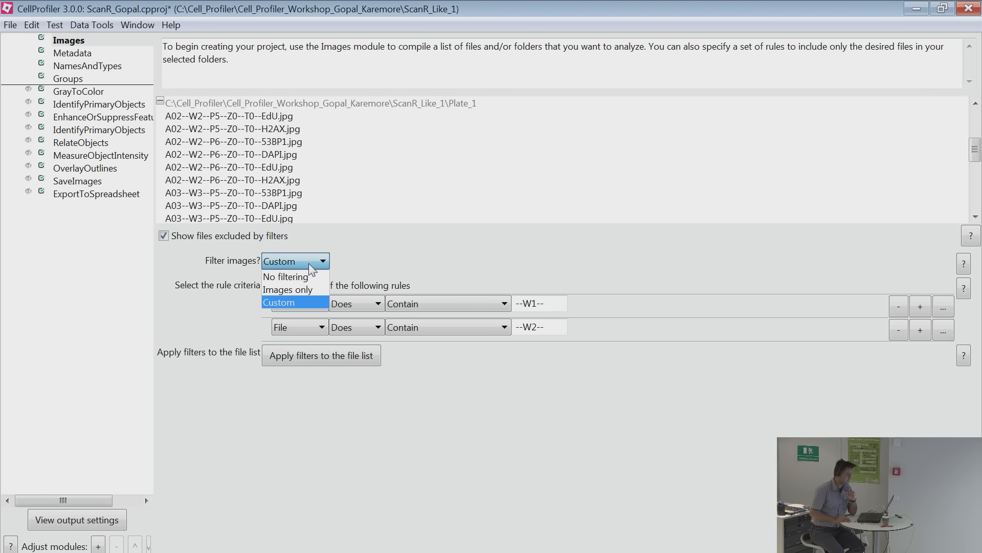
left_click(312, 270)
left_click(303, 286)
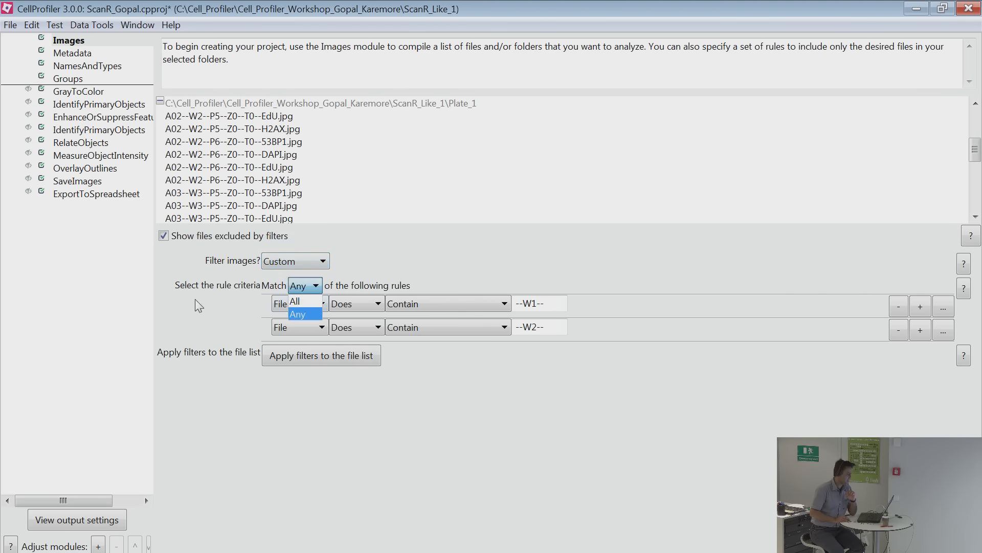
left_click(236, 298)
left_click(303, 287)
left_click(298, 310)
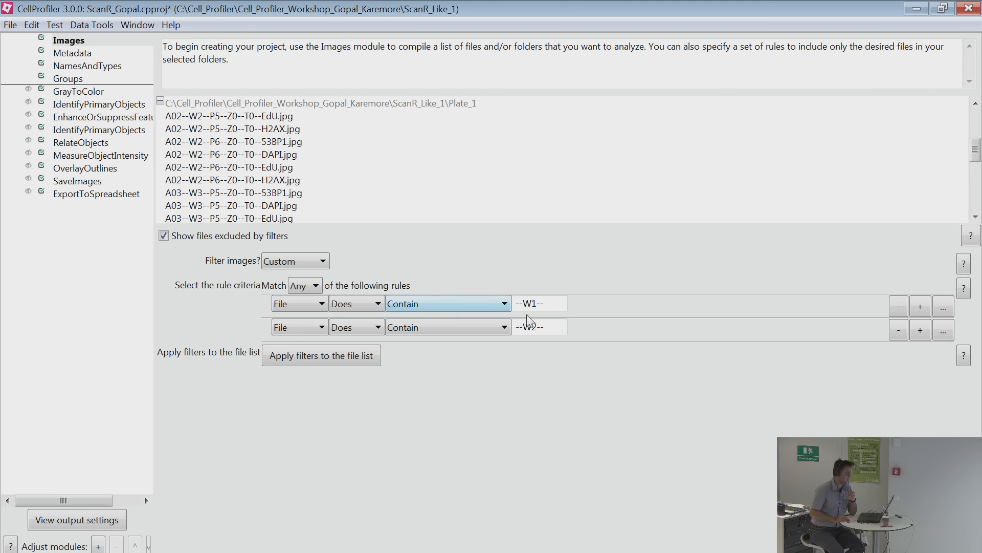
left_click_drag(554, 308, 475, 304)
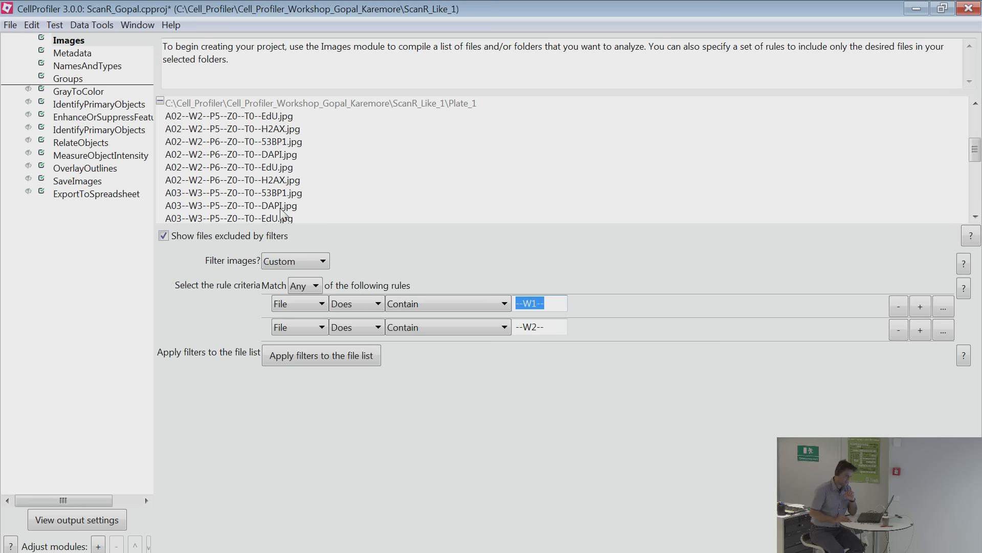
Look through the Plate_1 file list and apply the --W1-- and --W2-- filters to it.
left_click_drag(977, 154, 975, 233)
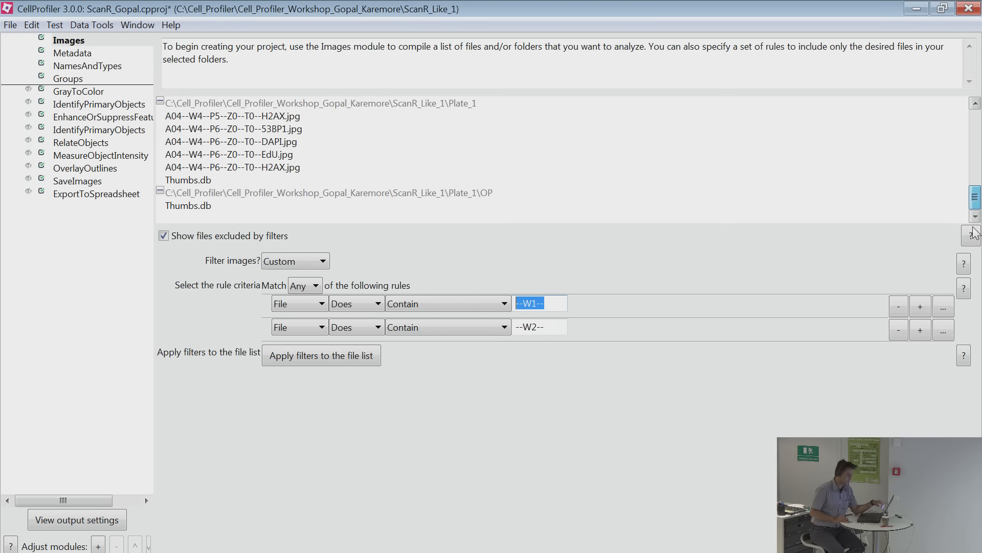
left_click(553, 328)
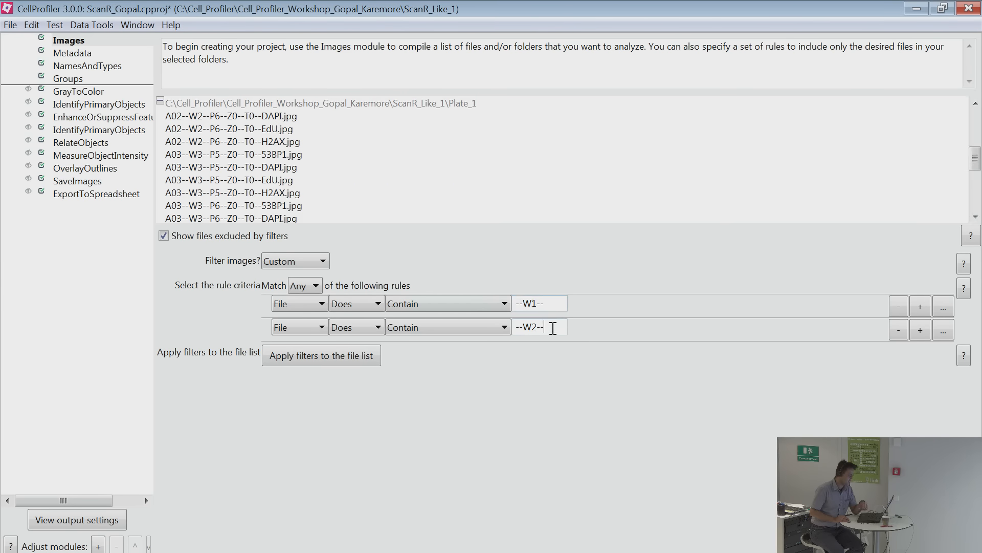
double_click(553, 328)
left_click(297, 362)
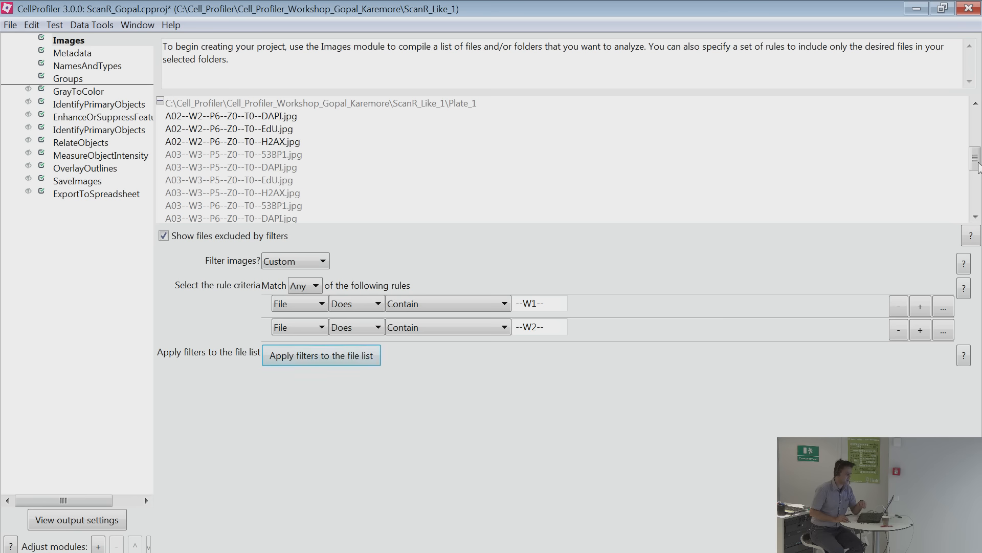
mouse_move(975, 158)
left_mouse_down()
mouse_move(975, 111)
mouse_move(975, 158)
left_mouse_up()
Compare the Metadata settings with the image file names, and open the file-name regular expression in its editor.
left_click(74, 54)
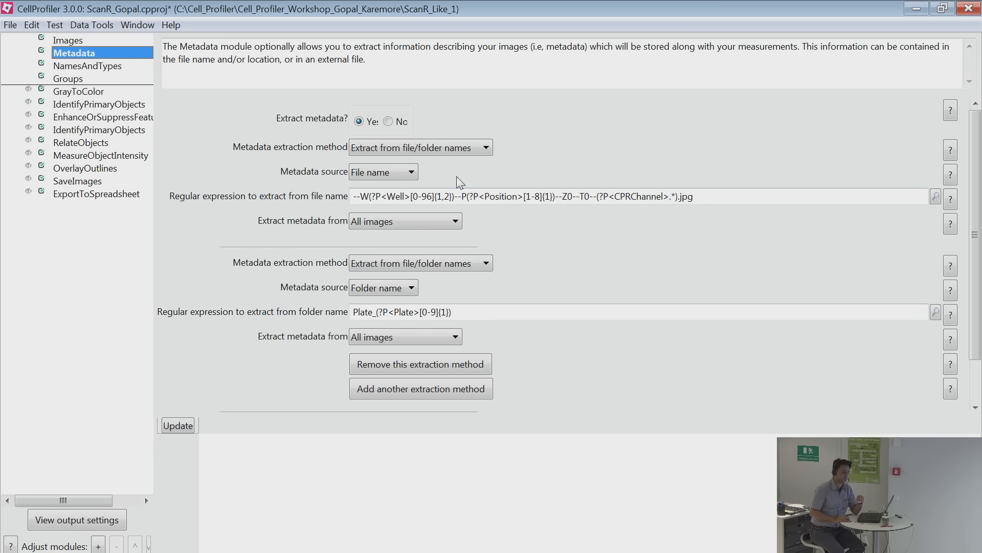
left_click(59, 41)
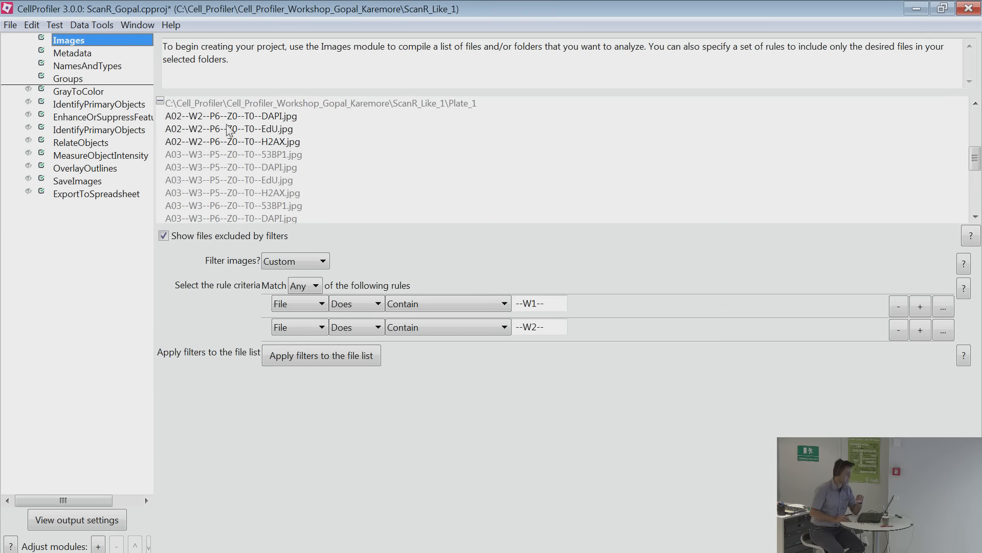
left_click(57, 55)
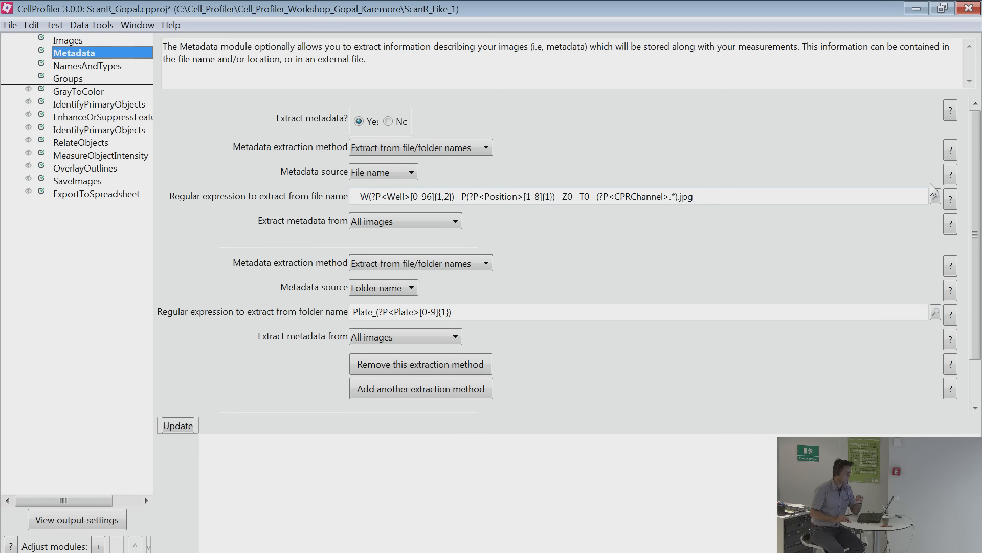
left_click(935, 196)
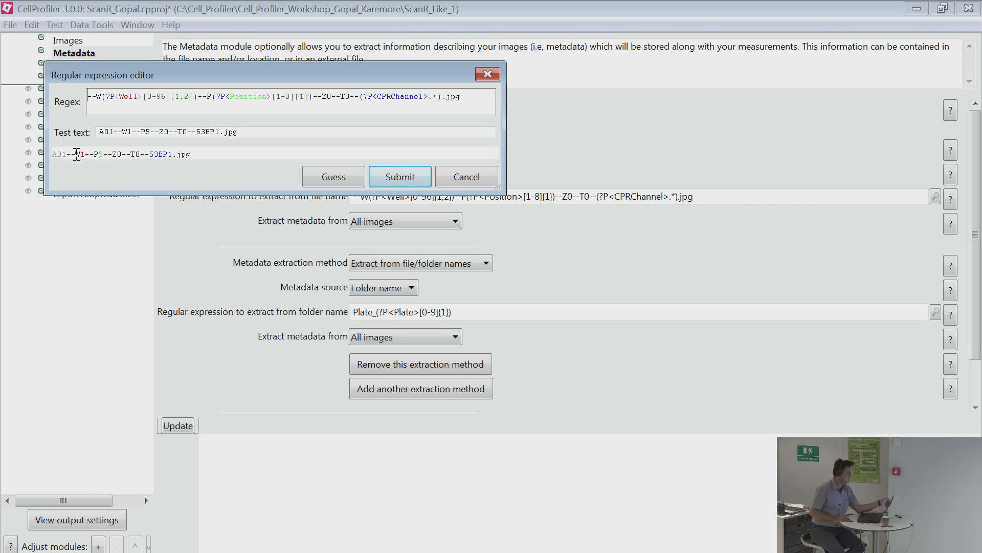
Examine how the start of the sample file name and the Well group with its [0-96] range are matched in the regular expression.
left_click_drag(76, 154, 56, 152)
left_click(75, 153)
mouse_move(75, 153)
left_mouse_down()
mouse_move(56, 165)
mouse_move(55, 154)
left_mouse_up()
left_click_drag(96, 97, 88, 97)
double_click(128, 99)
left_click(149, 97)
left_click_drag(149, 96, 166, 98)
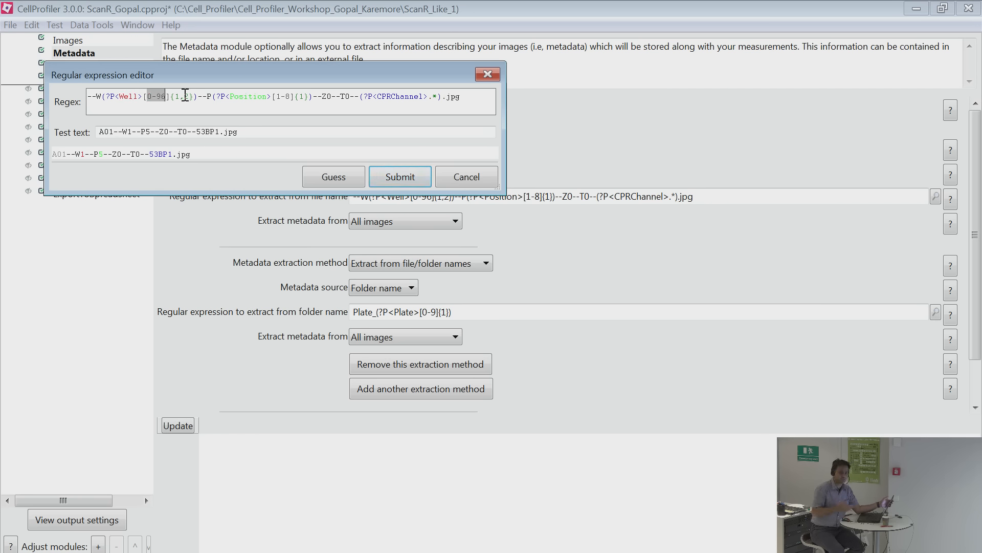
left_click(177, 109)
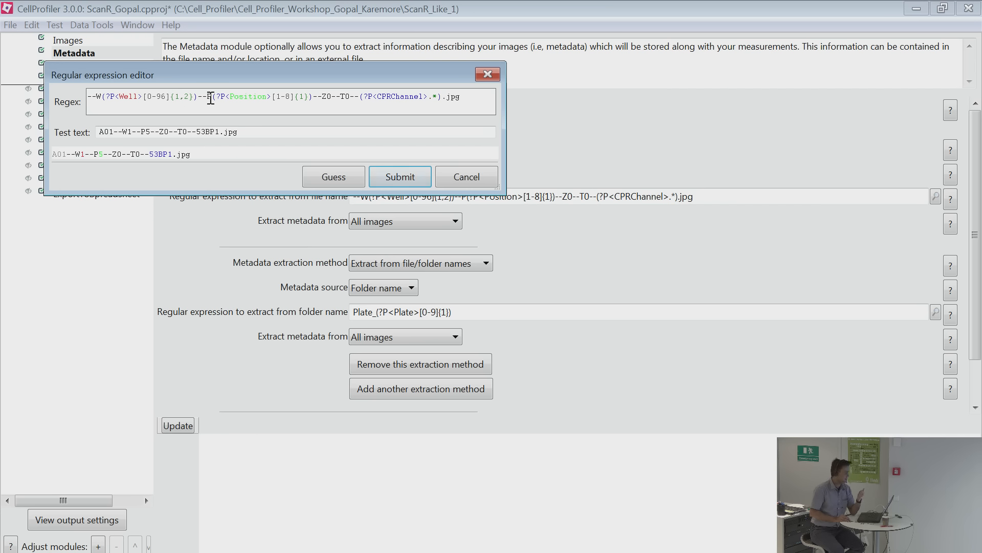
Examine the Position group with its [1-8] range and the fixed Z0--T0 part of the regular expression against the sample file name.
left_click_drag(212, 99, 277, 100)
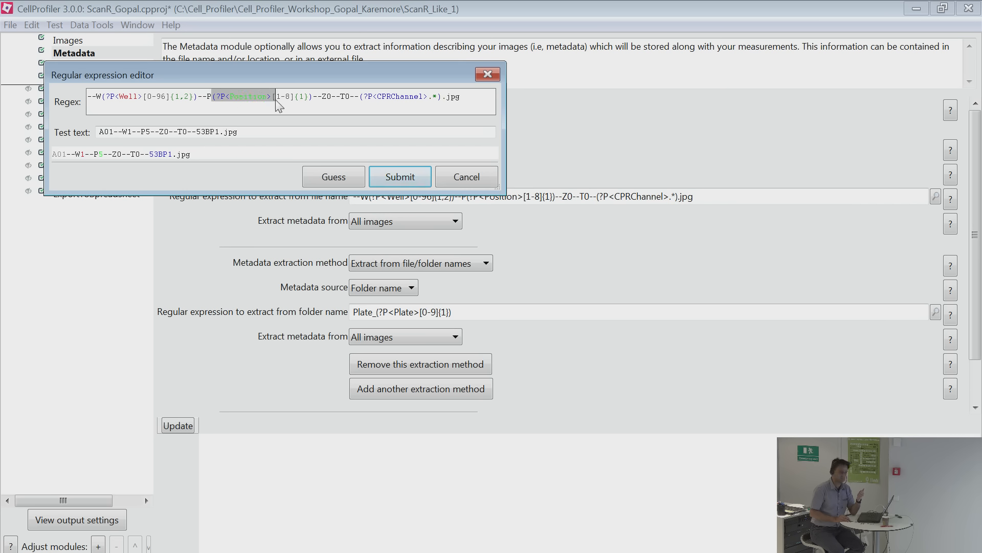
left_click(291, 99)
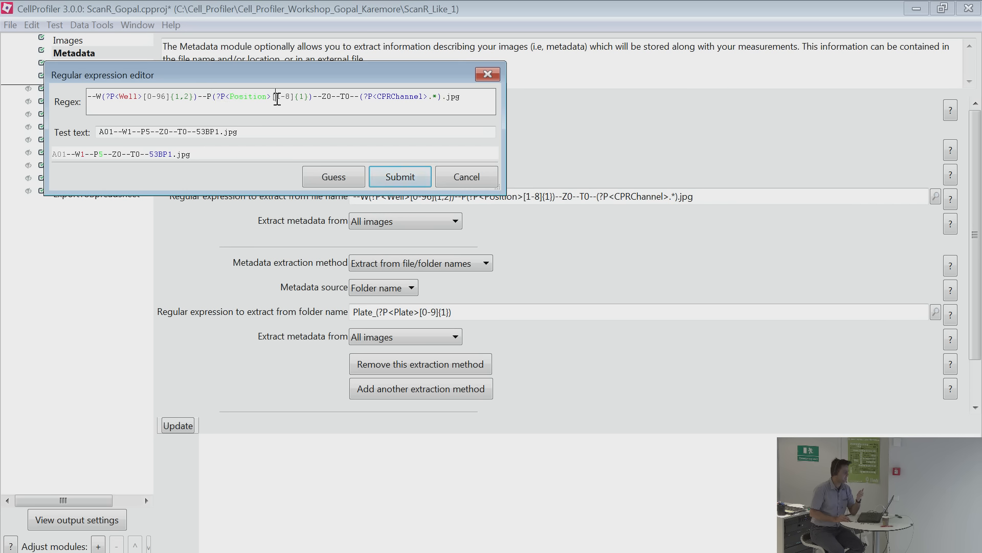
left_click_drag(277, 98, 291, 97)
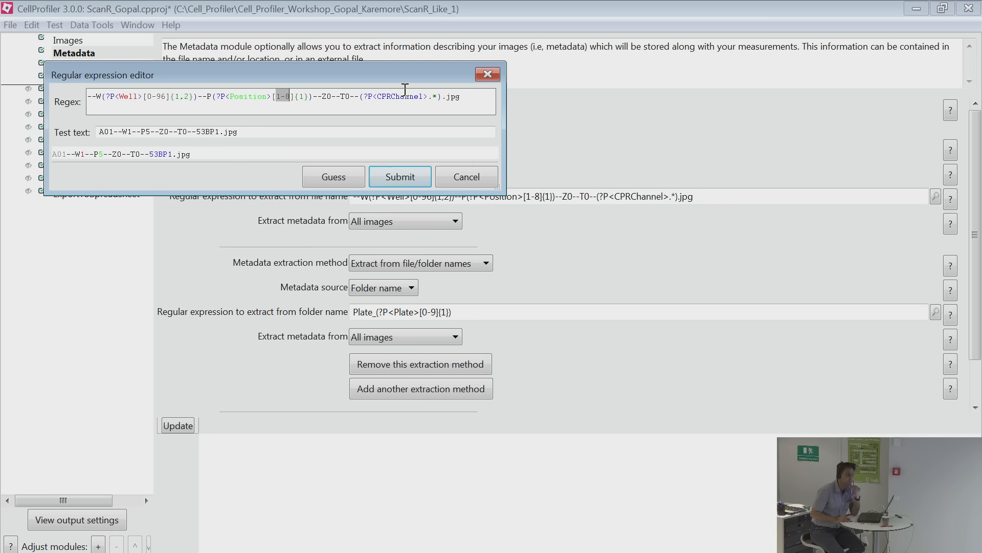
left_click(307, 111)
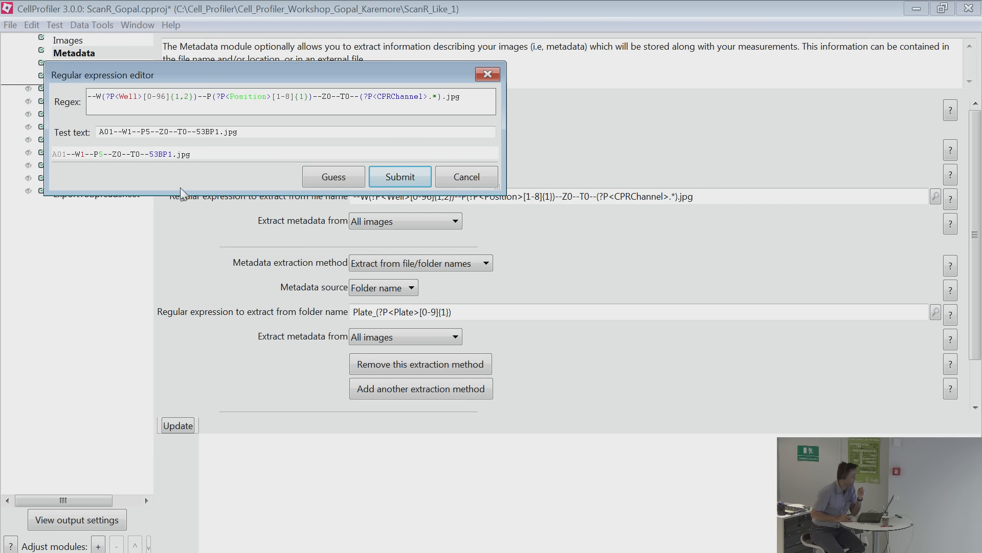
left_click_drag(192, 154, 25, 145)
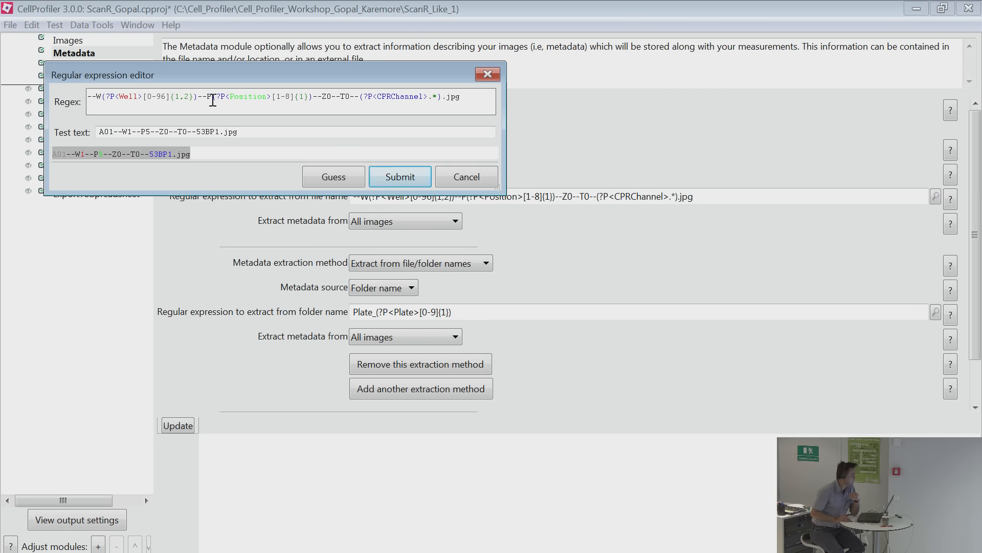
double_click(302, 97)
left_click_drag(323, 96, 354, 96)
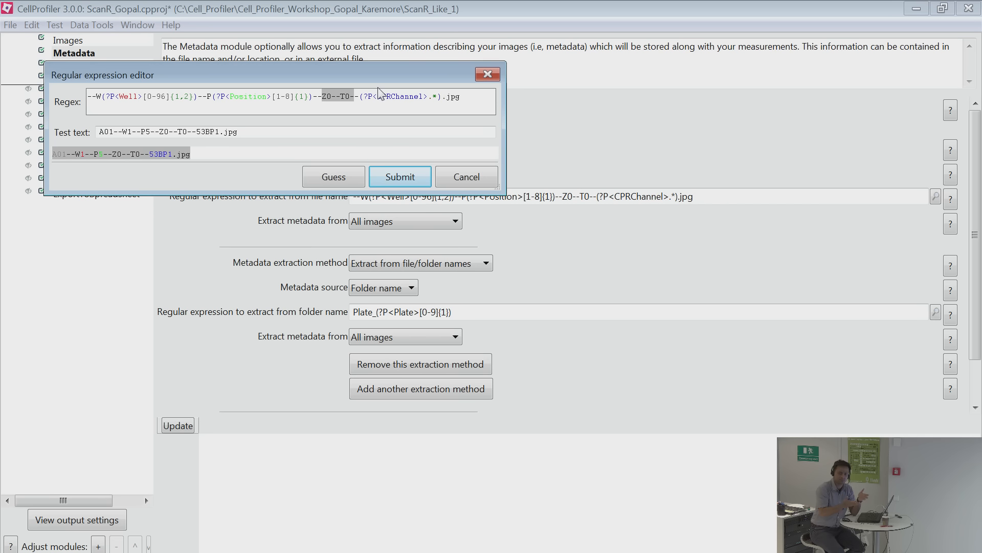
left_click(365, 110)
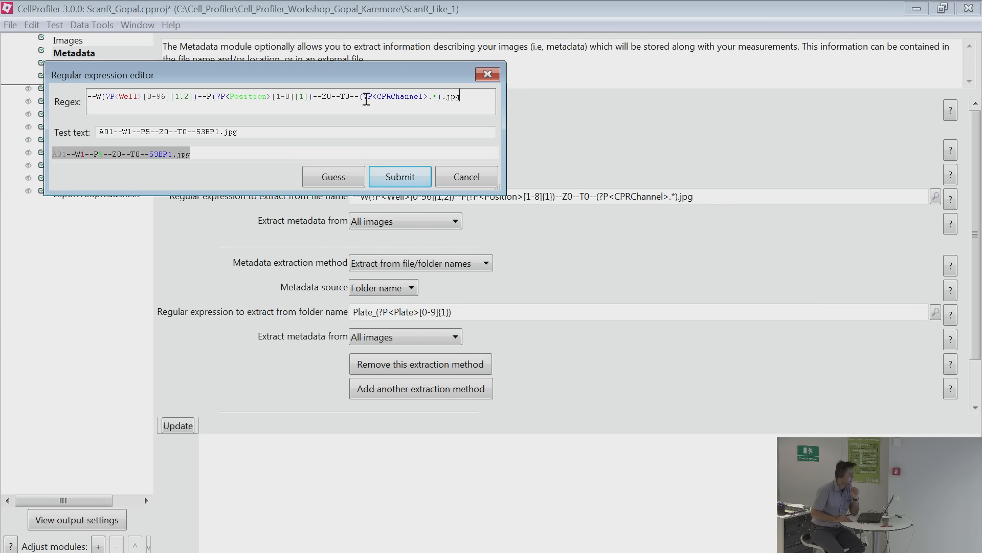
Examine the CPRChannel group and its .* wildcard against the channel part of the sample file name, and move the editor off the module list.
left_click(477, 102)
left_click_drag(149, 154, 167, 154)
left_click(150, 154)
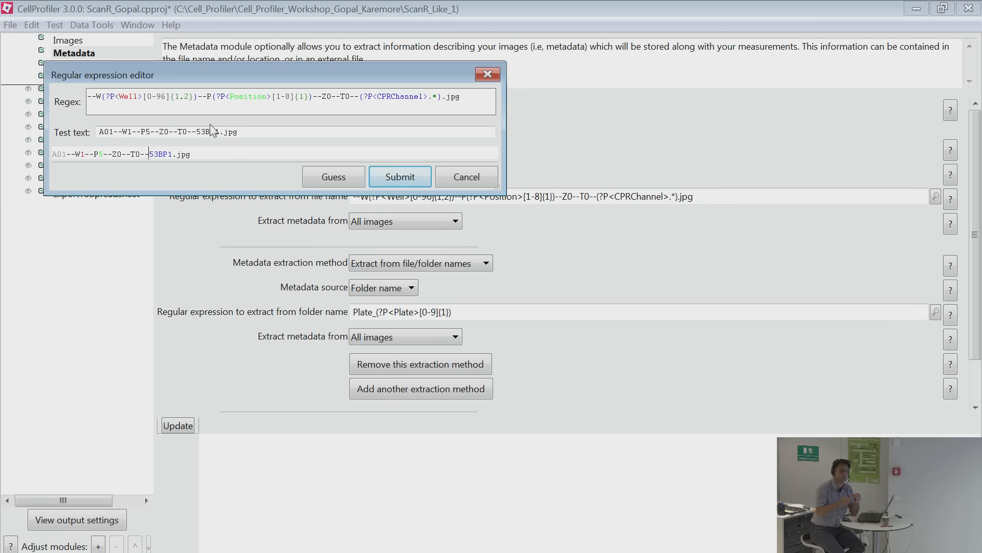
double_click(412, 96)
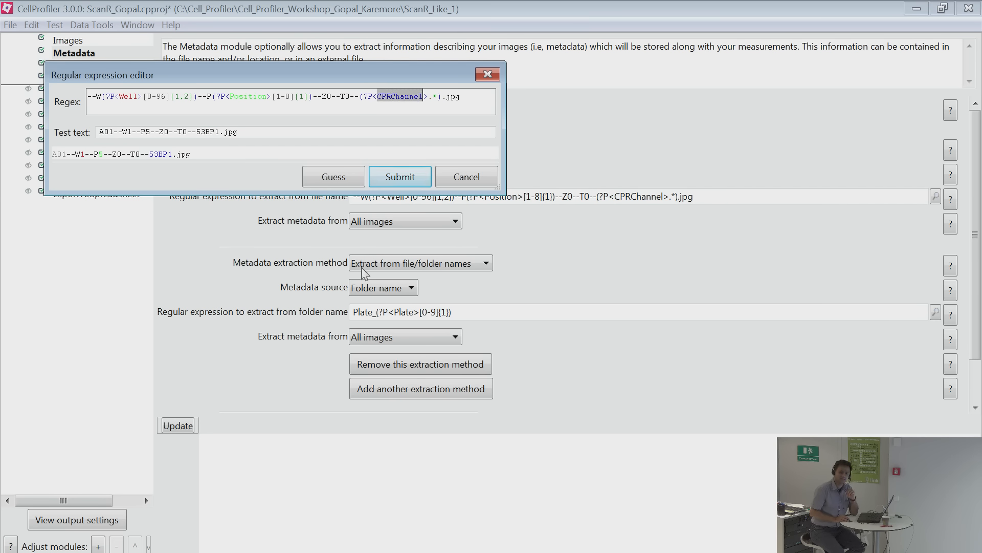
left_click(463, 100)
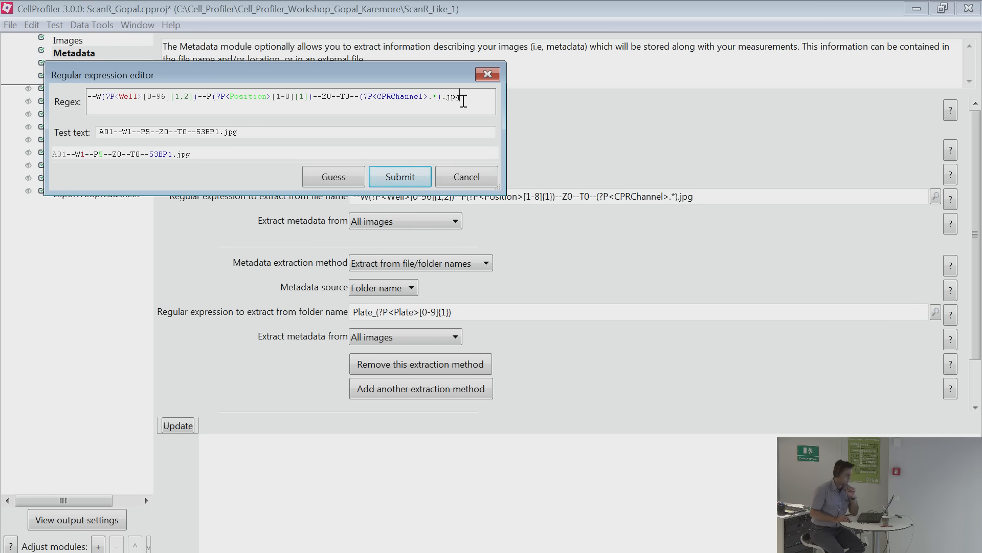
key("Left")
key("Left")
key("Left")
key("Left")
key("Left")
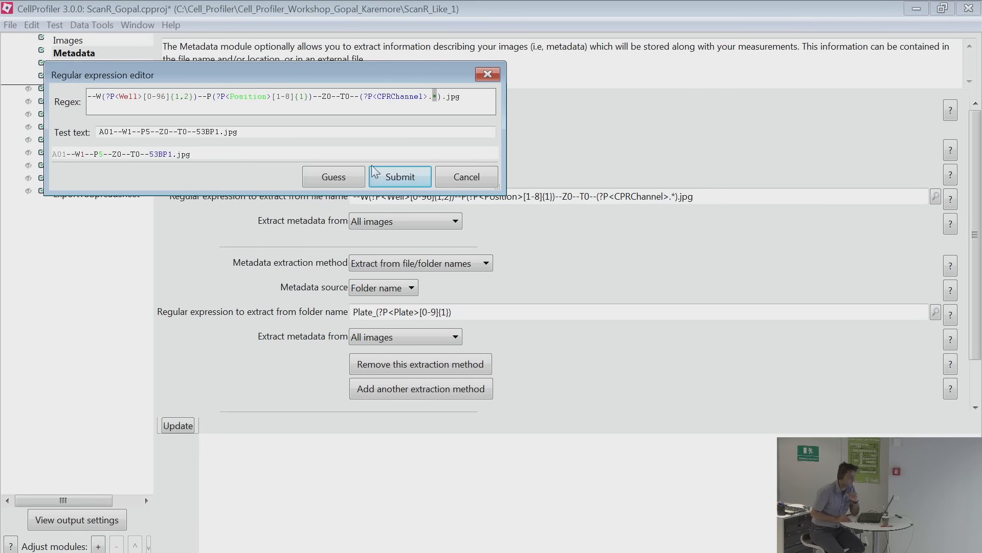
left_click_drag(396, 77, 537, 168)
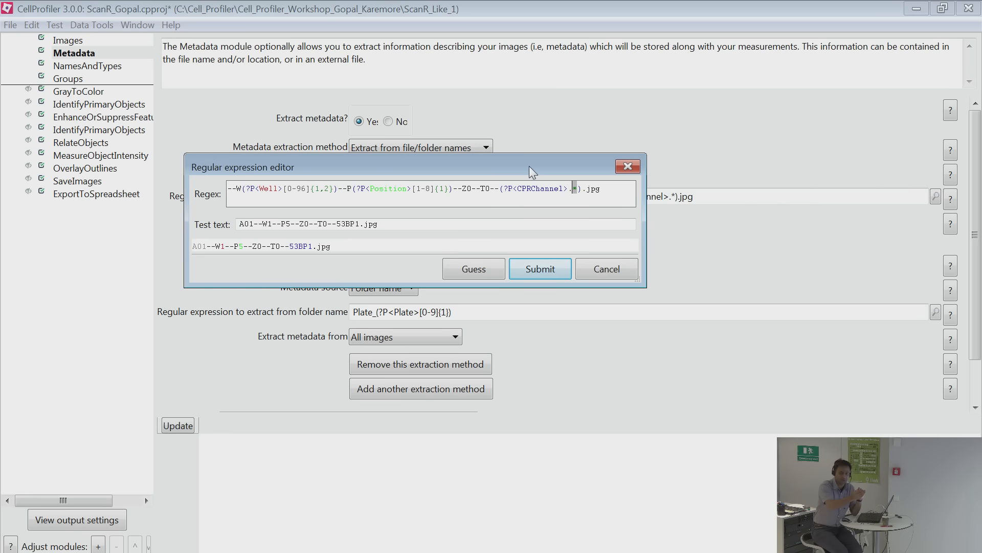
Submit the file-name regular expression, and review the extraction method and metadata source options of the folder-name extraction.
left_click(524, 270)
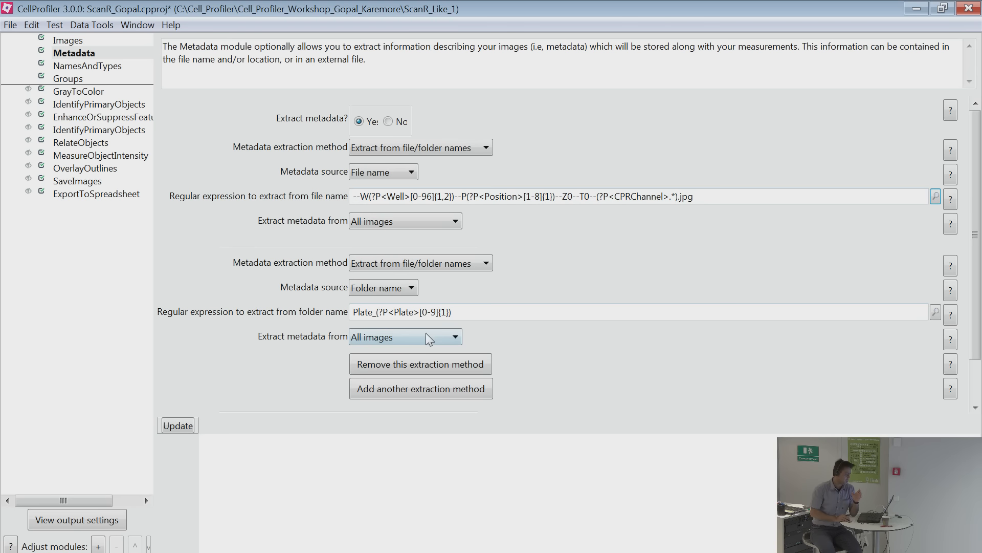
left_click(401, 317)
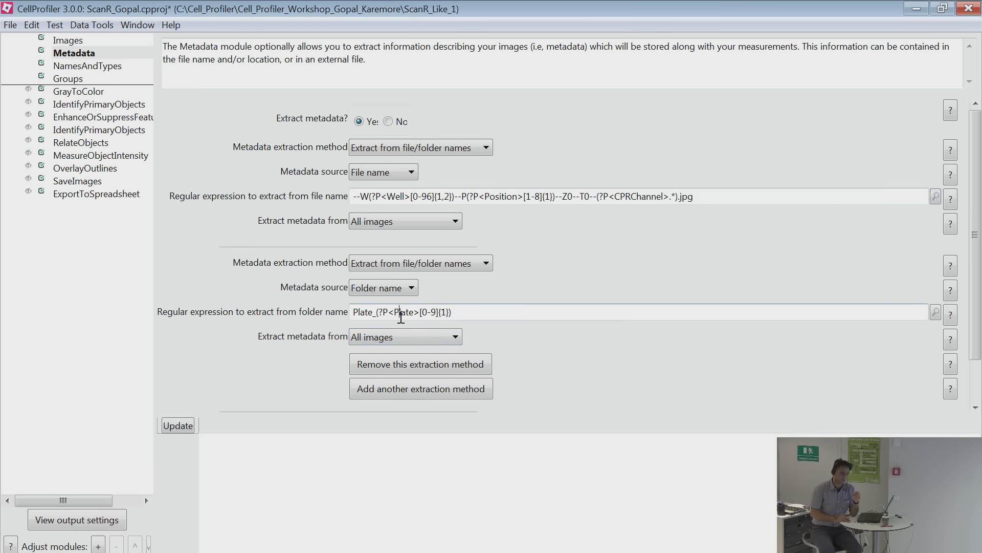
left_click(365, 266)
left_click(366, 266)
left_click(365, 265)
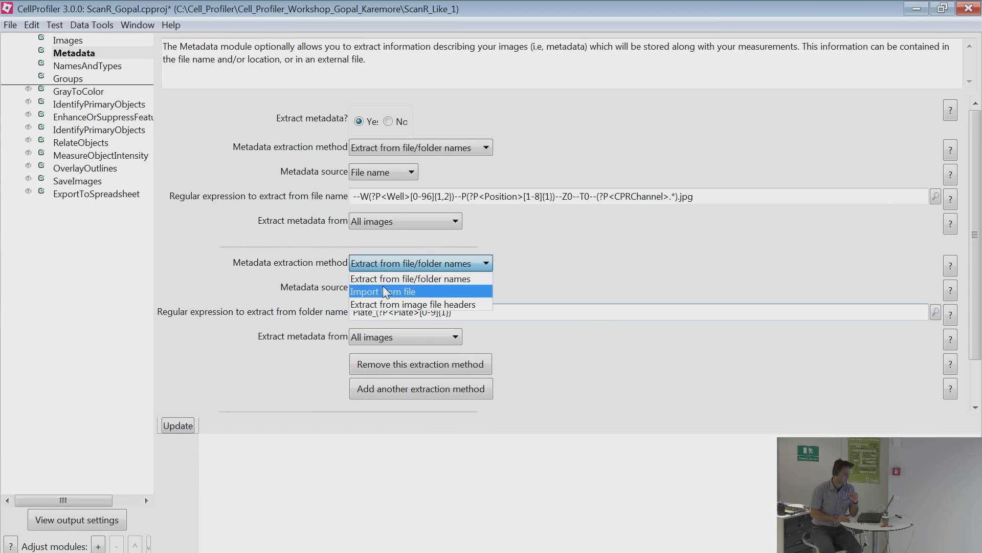
left_click(384, 276)
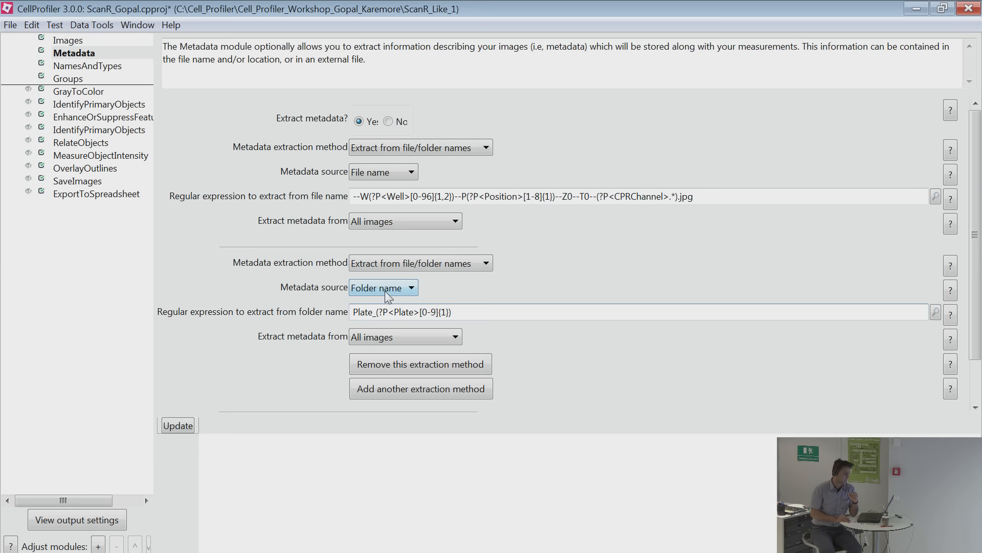
left_click(401, 289)
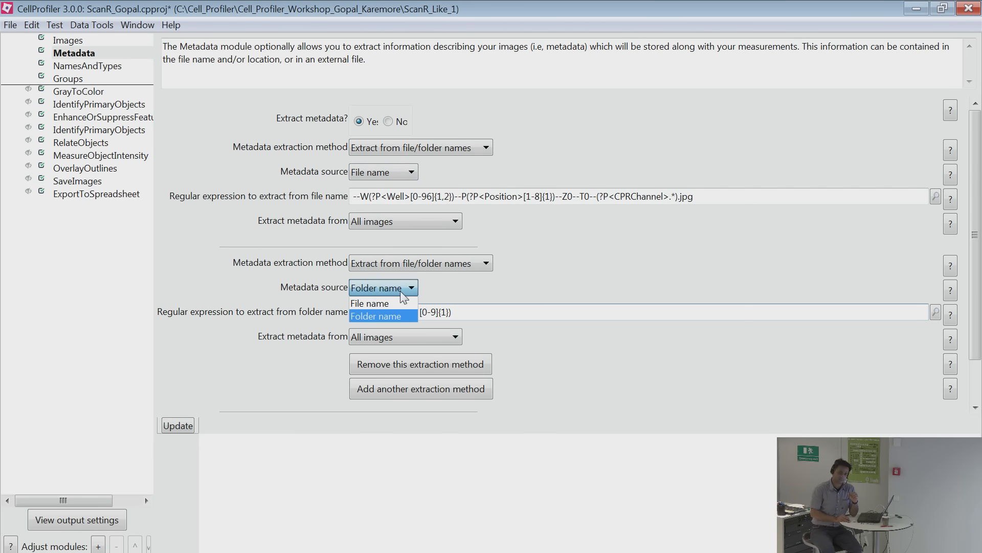
left_click(401, 291)
Compare the Plate_1 folder in the Images file list with the Plate_ prefix and Plate group of the folder-name regular expression.
left_click(67, 41)
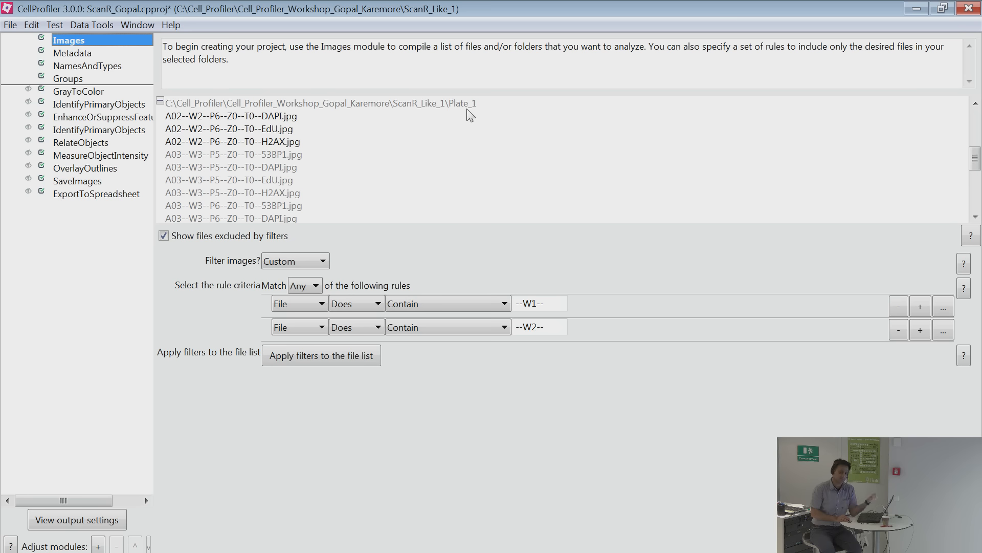
left_click(76, 66)
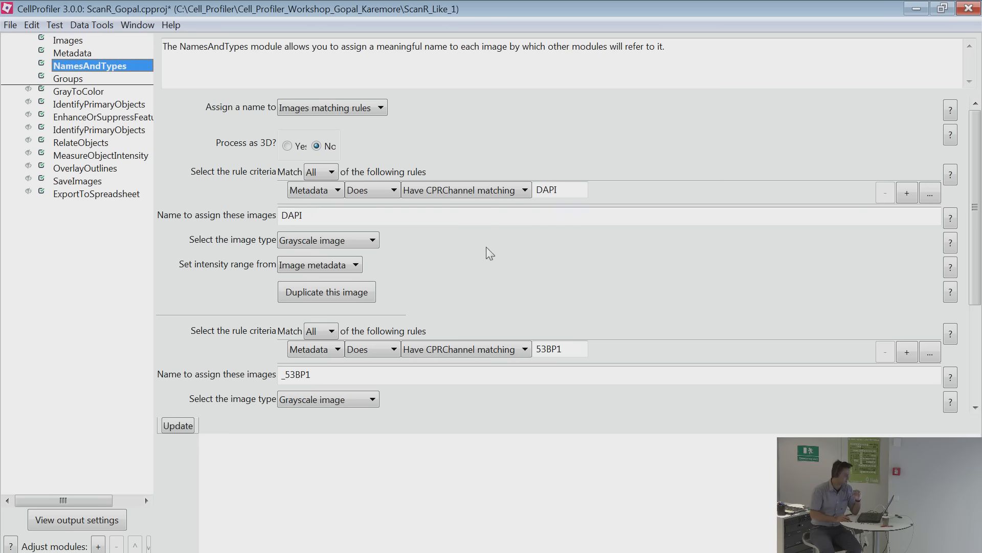
left_click(79, 53)
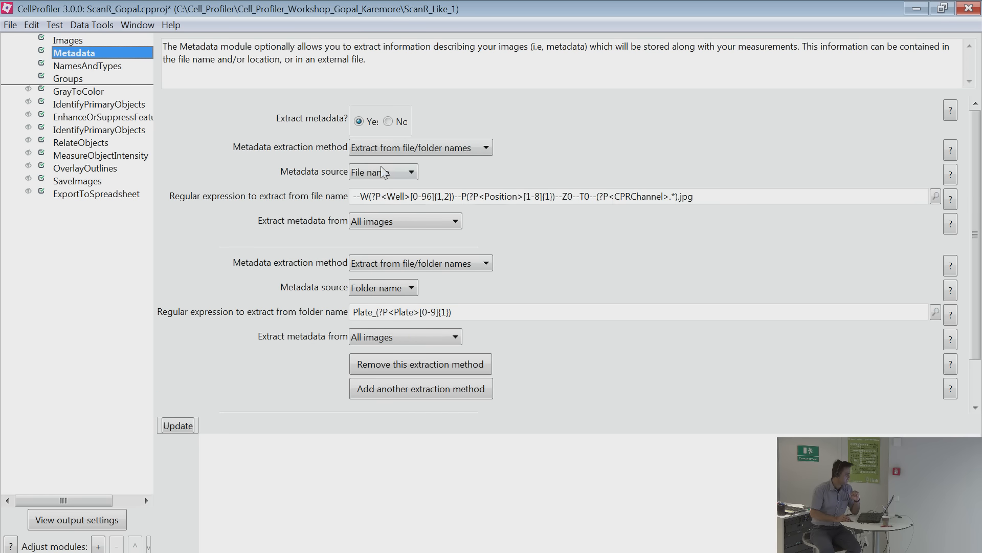
left_click(384, 290)
left_click(392, 306)
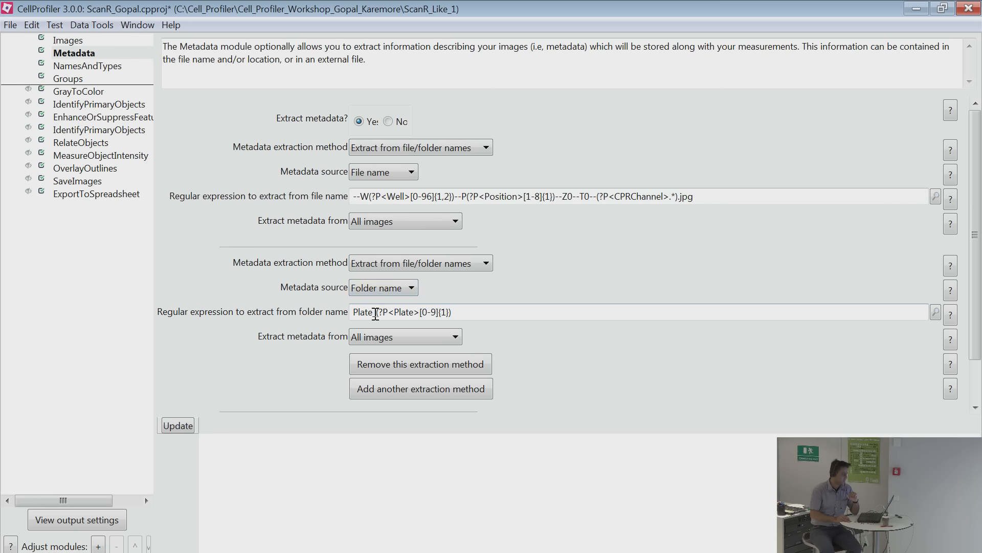
double_click(376, 313)
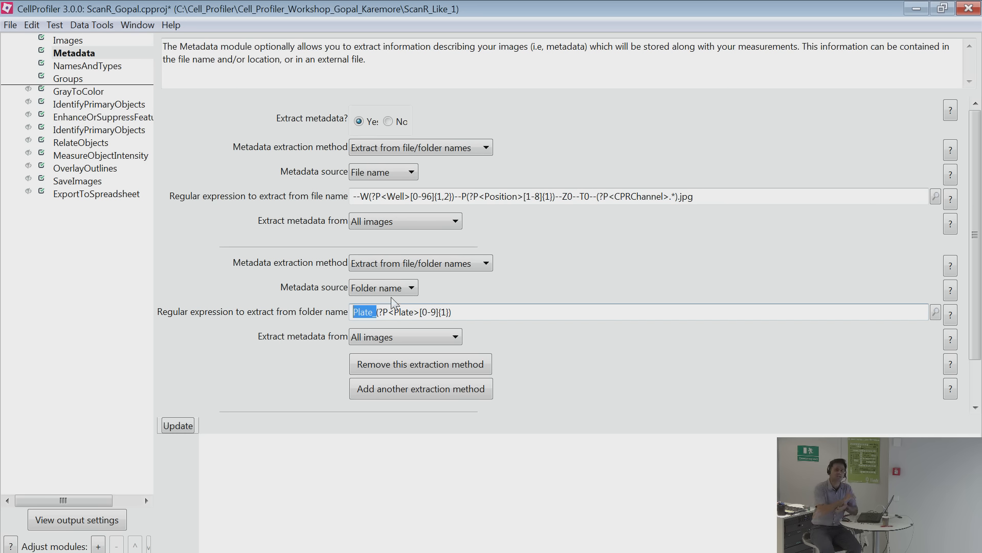
left_click(402, 310)
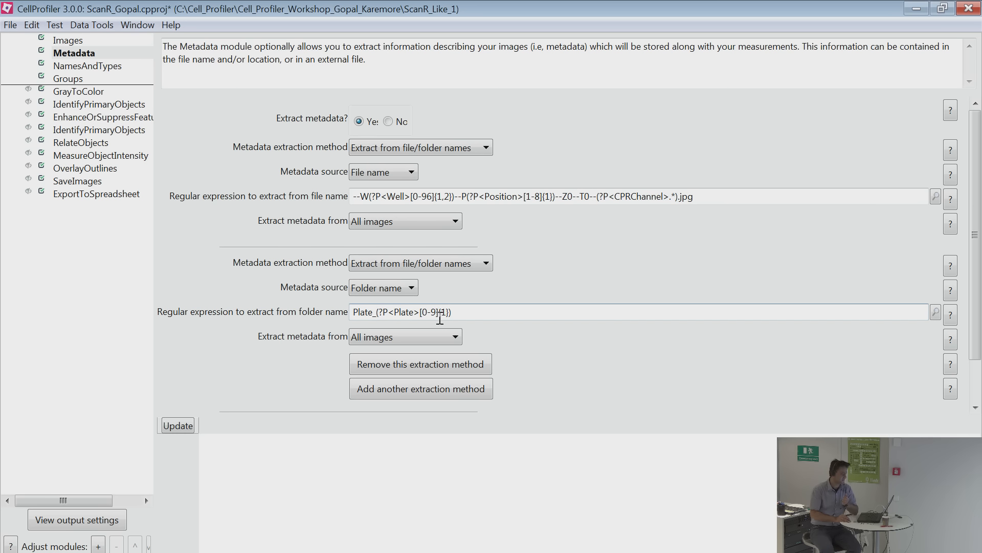
Update the metadata table and review the extracted CPRChannel, Plate, Position and Well columns.
left_click(179, 424)
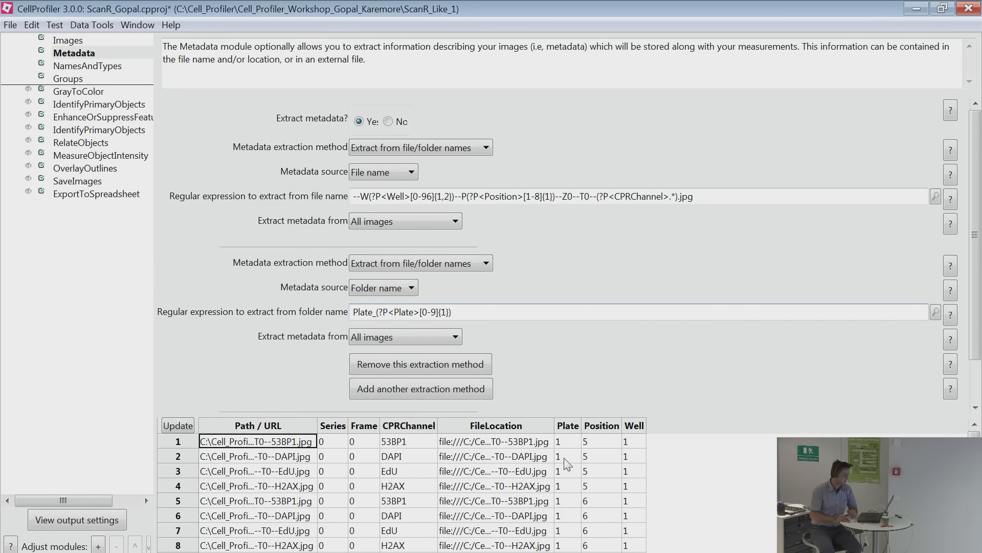
scroll(592, 521, "down", 3)
scroll(592, 521, "up", 3)
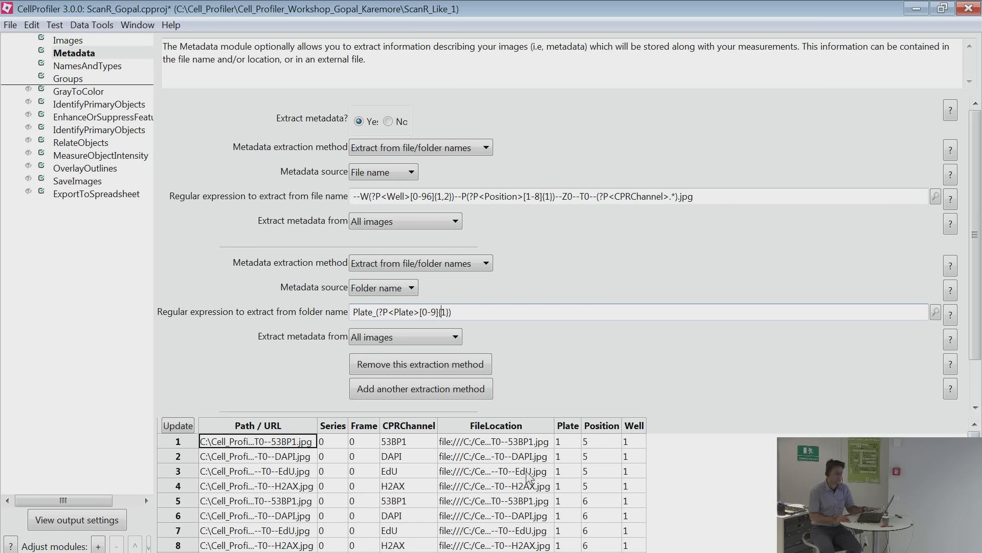
Examine the NamesAndTypes rule matching CPRChannel to DAPI against the image file list and the extracted CPRChannel metadata.
left_click(90, 67)
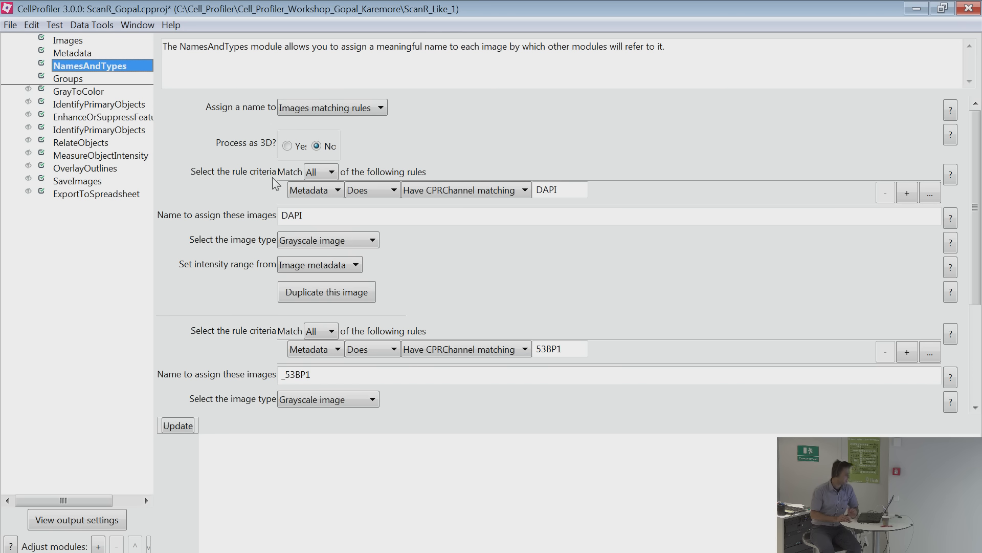
left_click(320, 171)
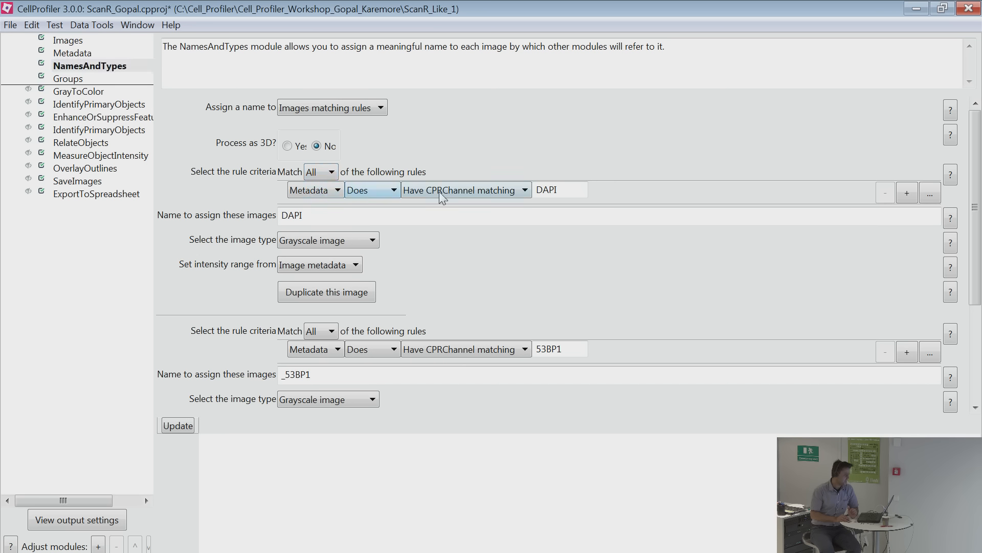
left_click_drag(569, 190, 513, 190)
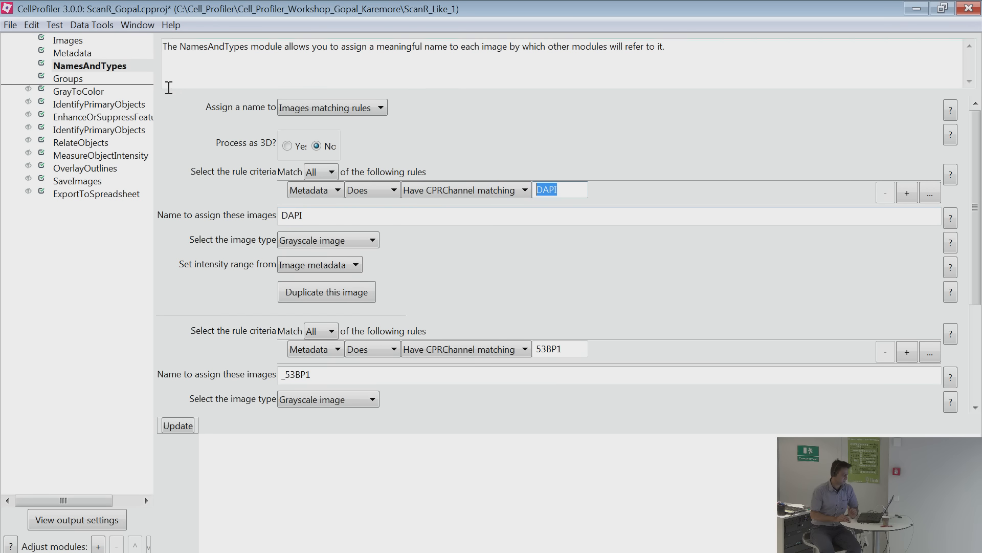
left_click(64, 43)
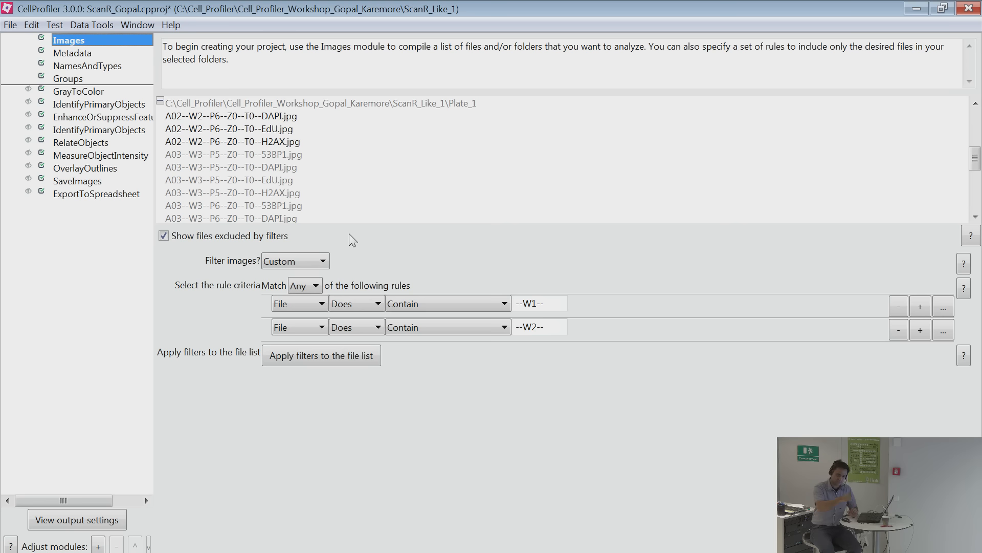
left_click(90, 67)
left_click(82, 54)
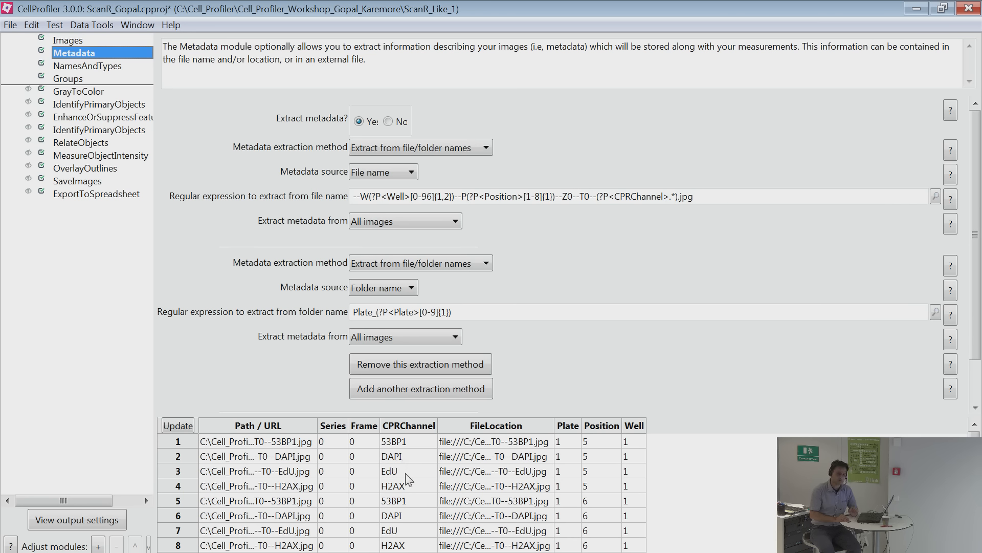
left_click(73, 70)
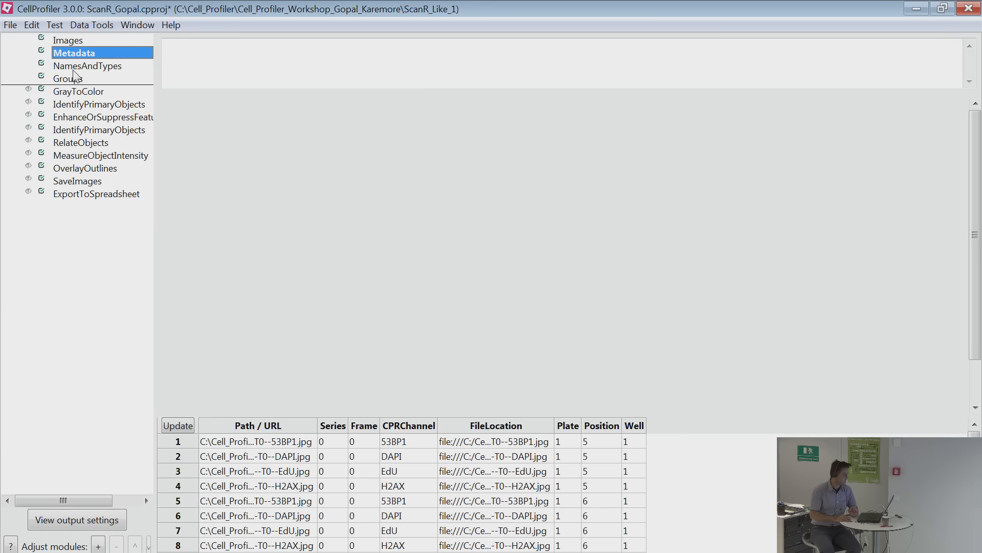
left_click(562, 189)
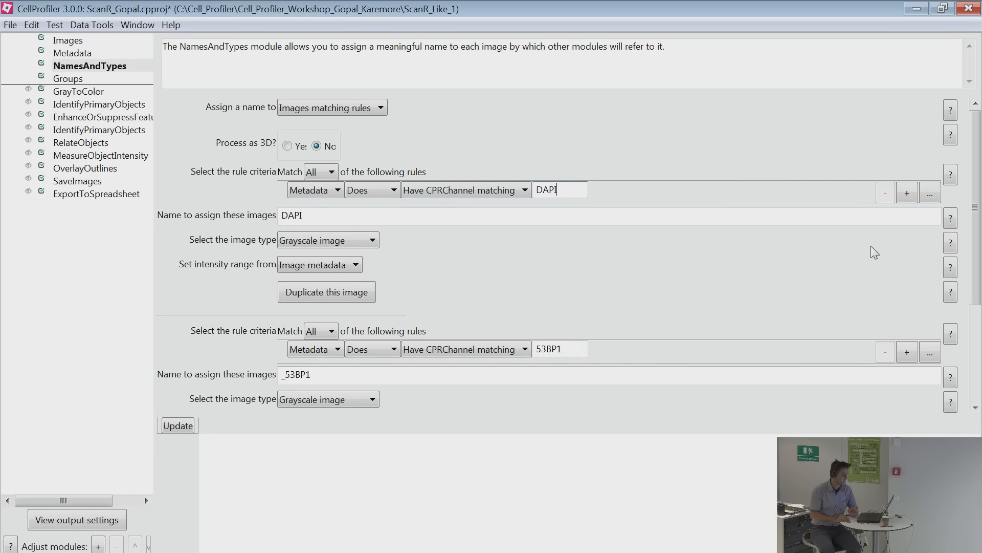
Duplicate the 53BP1 image entry in NamesAndTypes and set the copy's CPRChannel matching rule to EdU.
left_click(569, 353)
left_click_drag(974, 270, 976, 436)
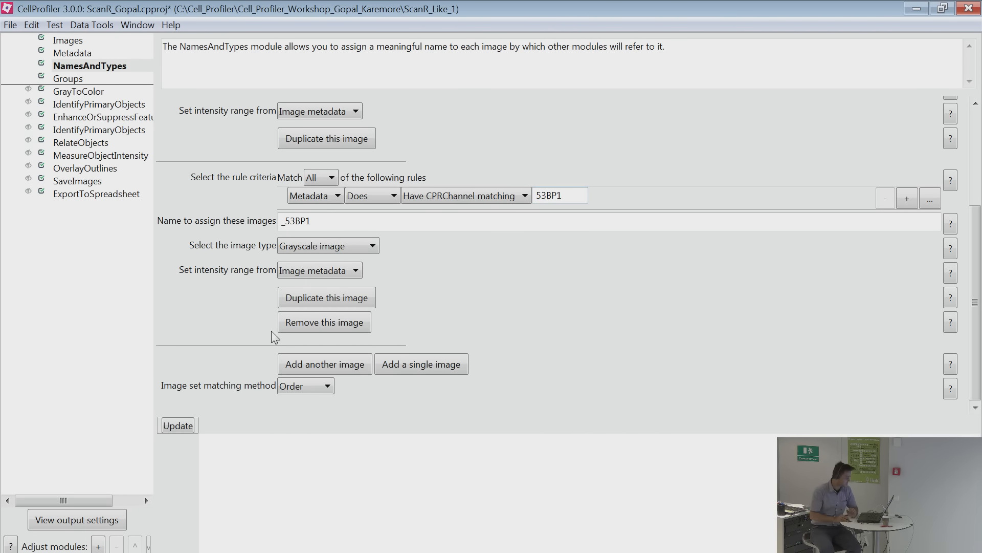
left_click(357, 367)
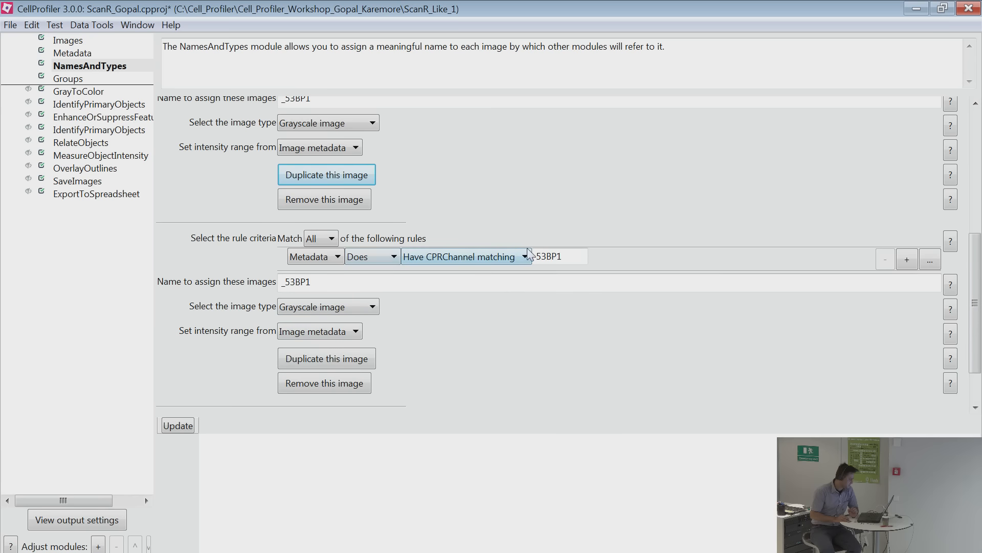
left_click_drag(585, 256, 459, 250)
type("ed")
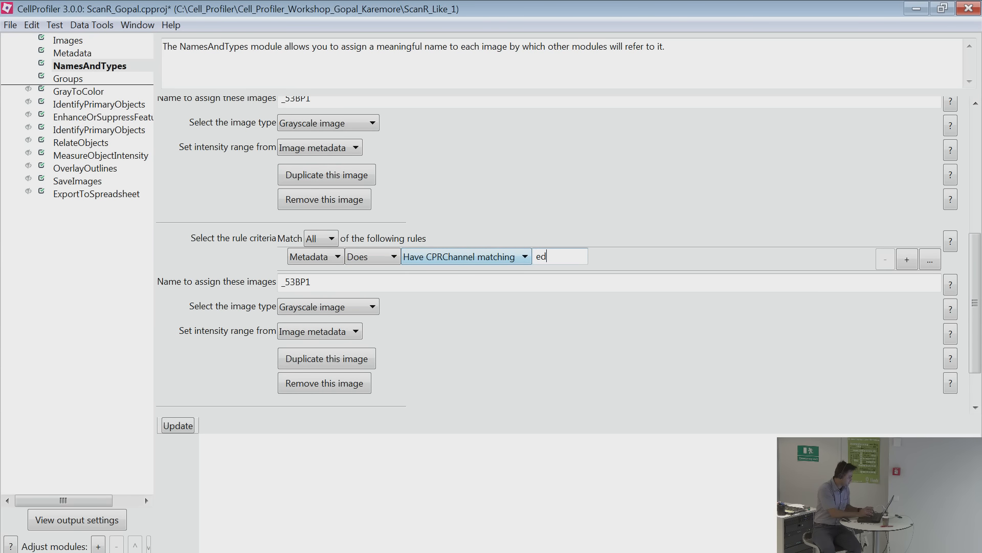
key("BackSpace")
key("BackSpace")
type("EdU")
key("Tab")
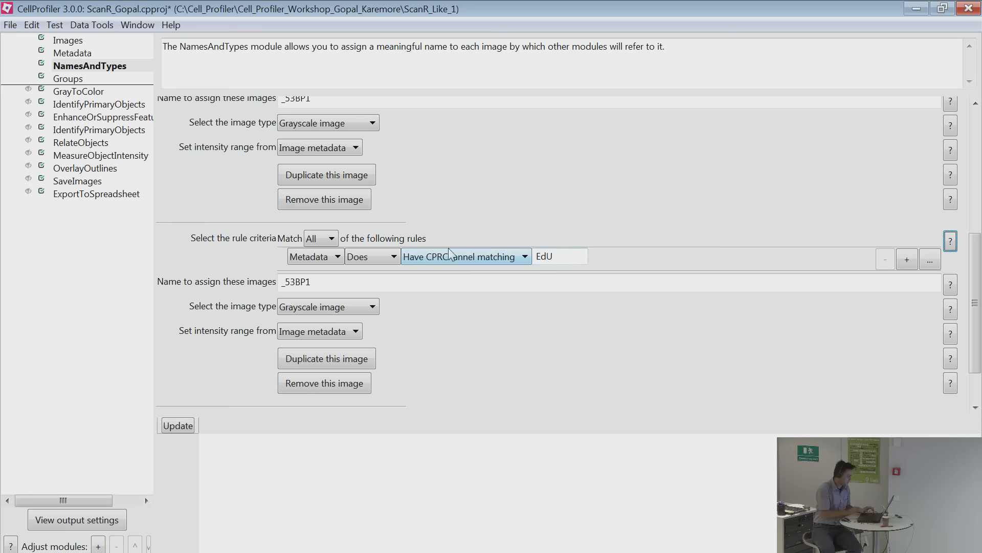
Assign the name EdU to the duplicated entry's images, and remove that entry from NamesAndTypes.
double_click(326, 285)
type("Ed")
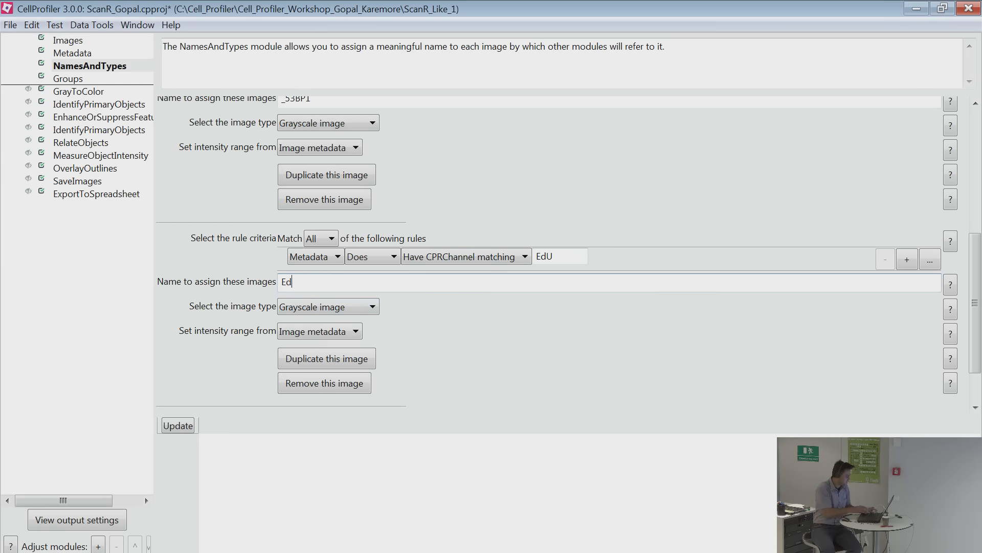
type("U")
key("BackSpace")
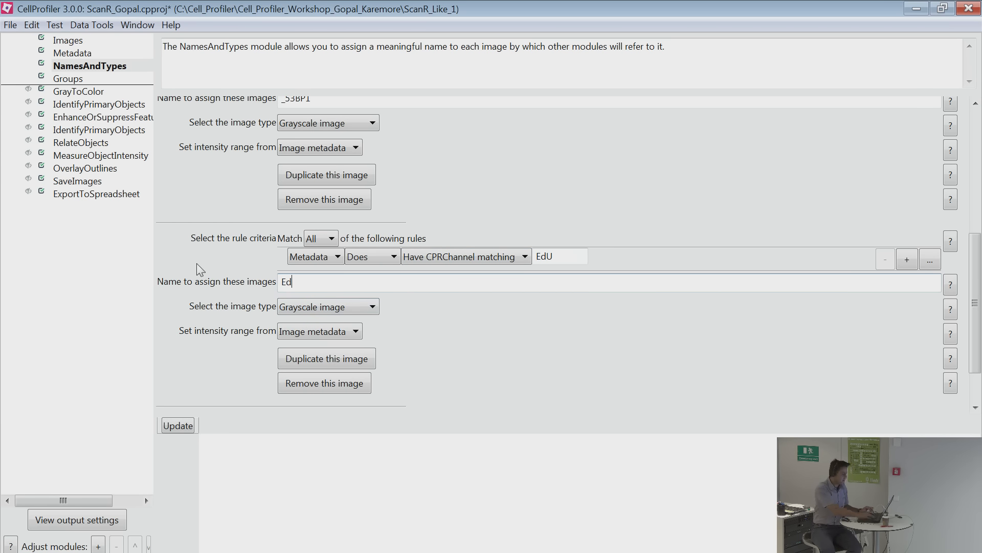
type("U")
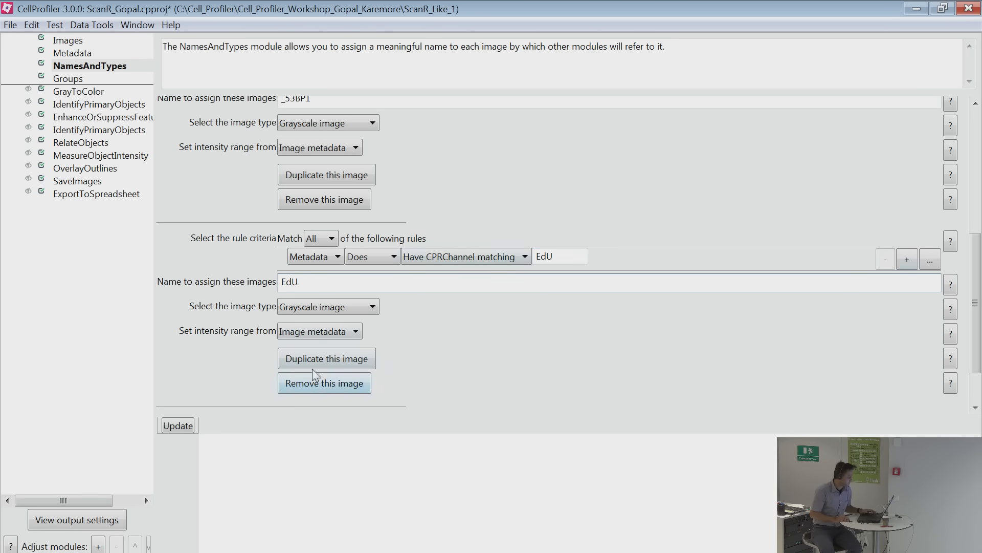
left_click(309, 388)
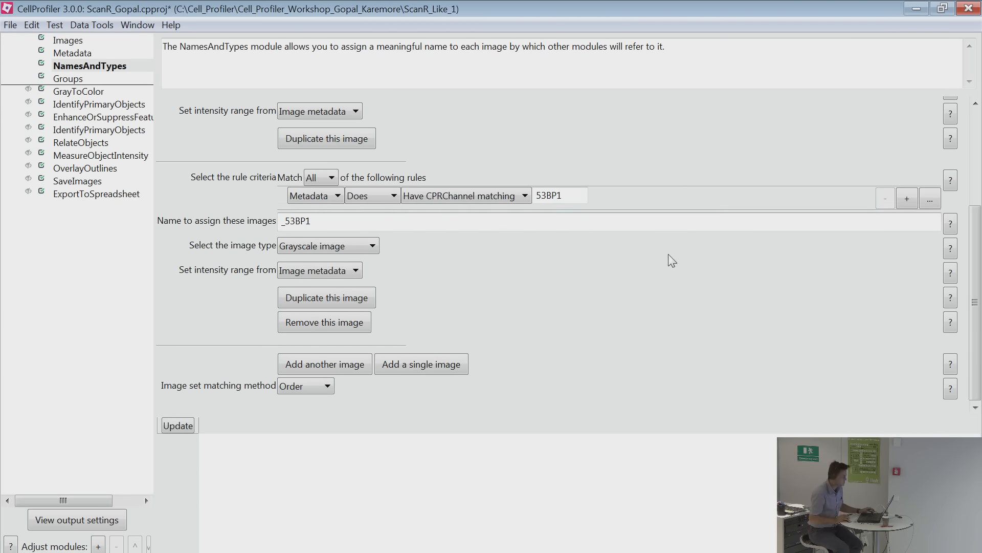
Examine the 53BP1 matching value against its assigned image name _53BP1, focusing on the leading underscore.
scroll(622, 306, "up", 3)
scroll(624, 301, "down", 3)
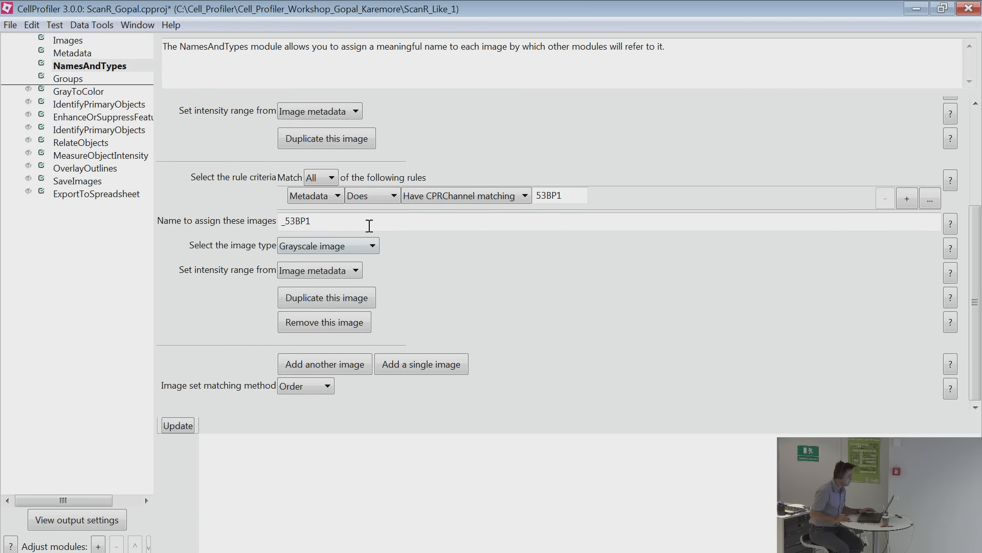
left_click(563, 196)
left_click_drag(570, 195, 523, 192)
left_click(562, 194)
mouse_move(540, 197)
left_mouse_down()
mouse_move(560, 196)
mouse_move(541, 198)
left_mouse_up()
left_click(490, 222)
left_click_drag(287, 221, 281, 221)
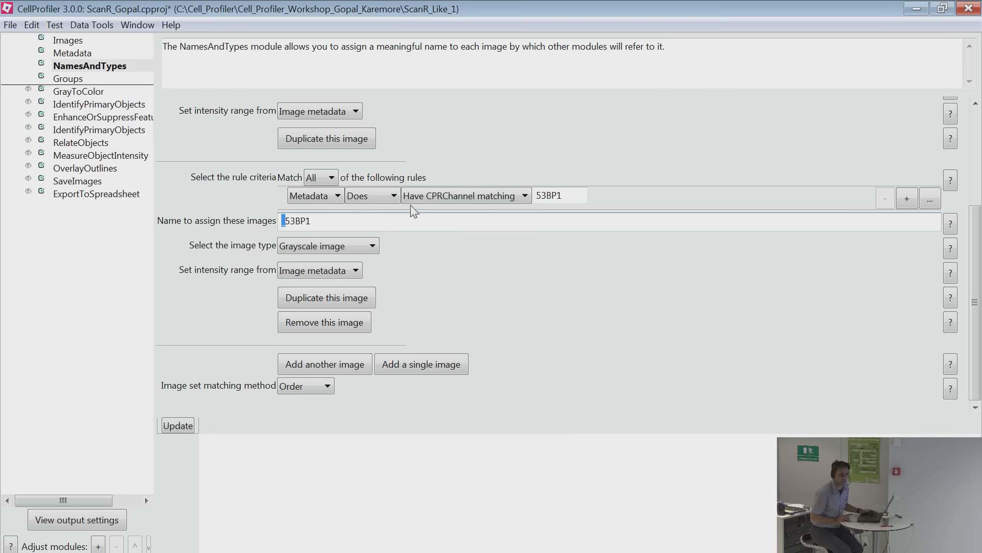
left_click_drag(430, 221, 270, 210)
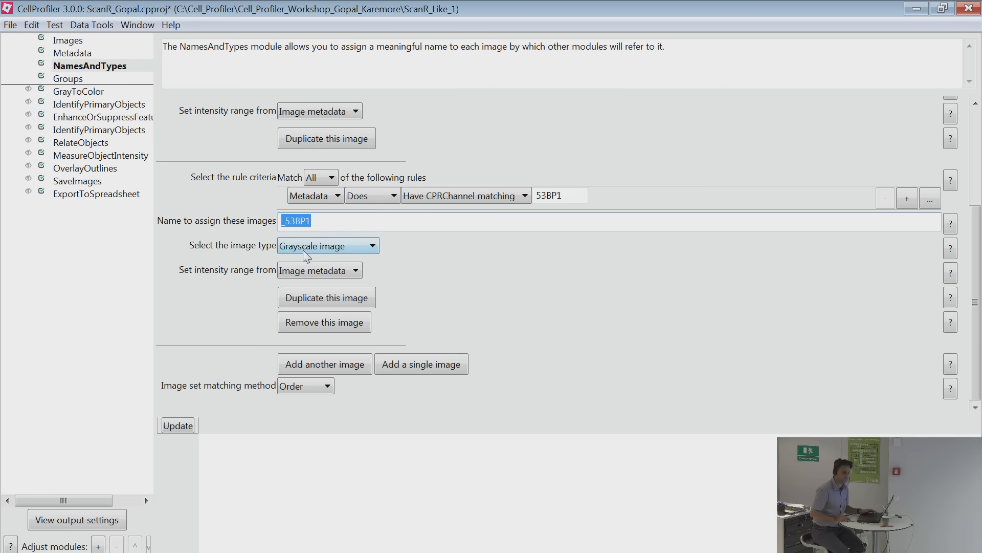
Compare the DAPI entry's rule and assigned name with those of the _53BP1 entry.
scroll(314, 259, "up", 2)
scroll(323, 270, "up", 3)
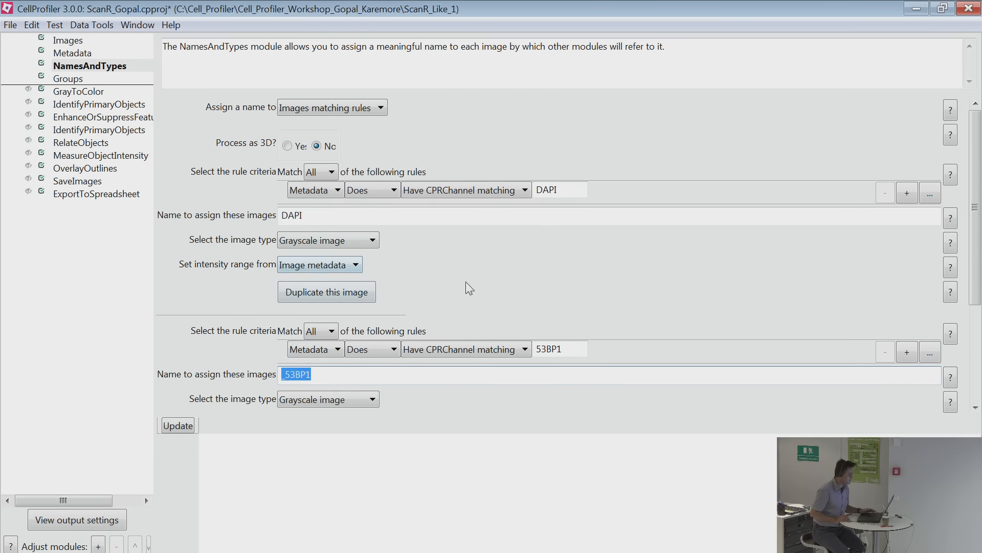
scroll(468, 276, "down", 4)
left_click(352, 252)
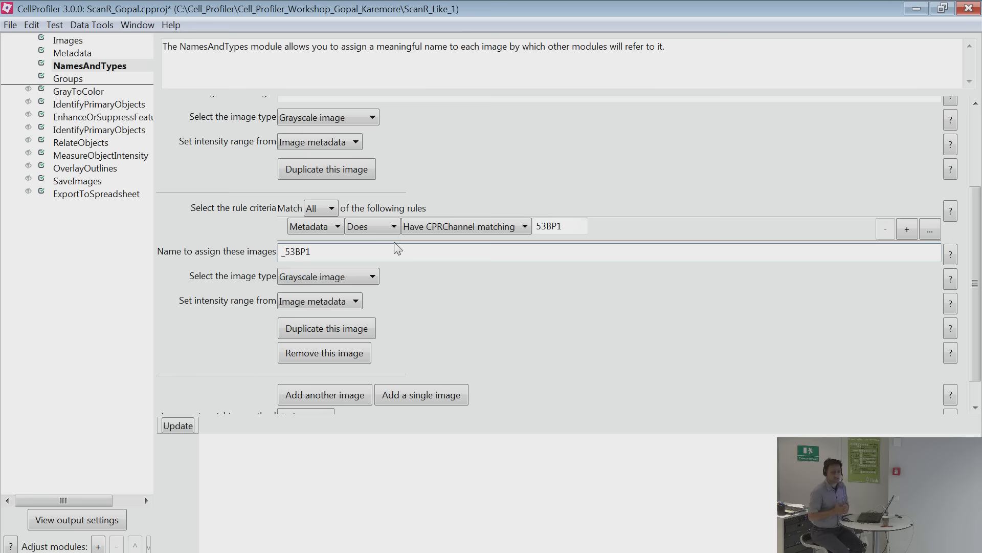
left_click(285, 252)
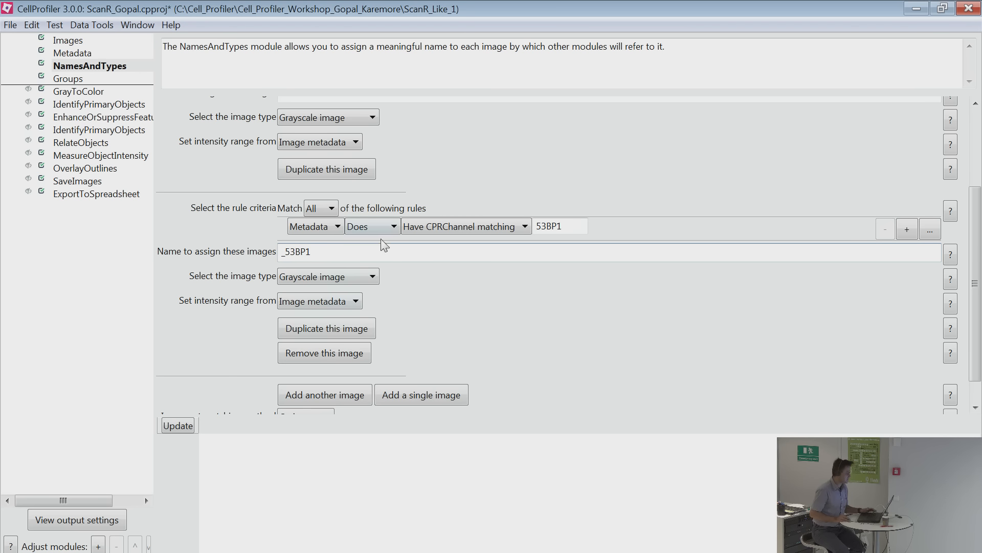
scroll(336, 188, "up", 2)
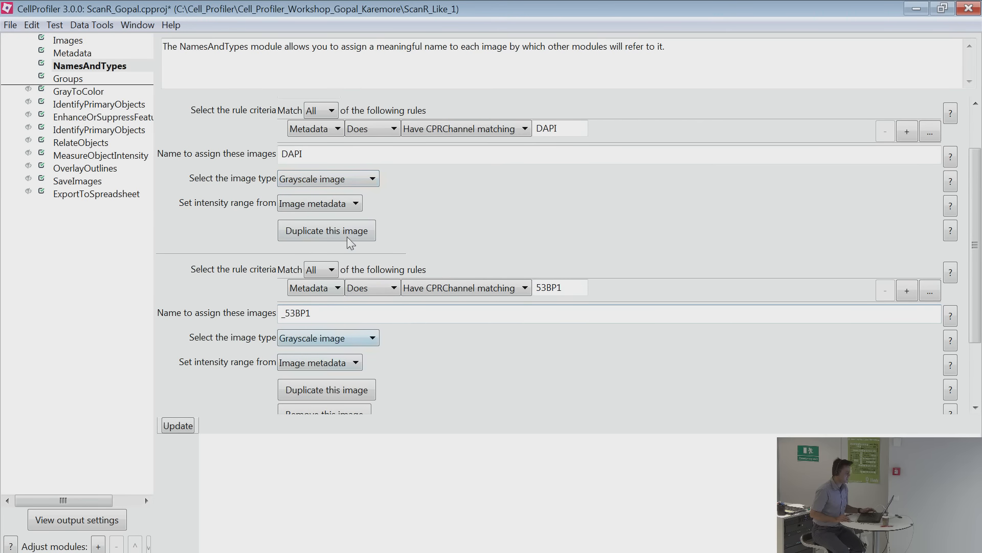
Open the Groups module and examine the Well metadata category and its grouping list.
scroll(531, 397, "down", 3)
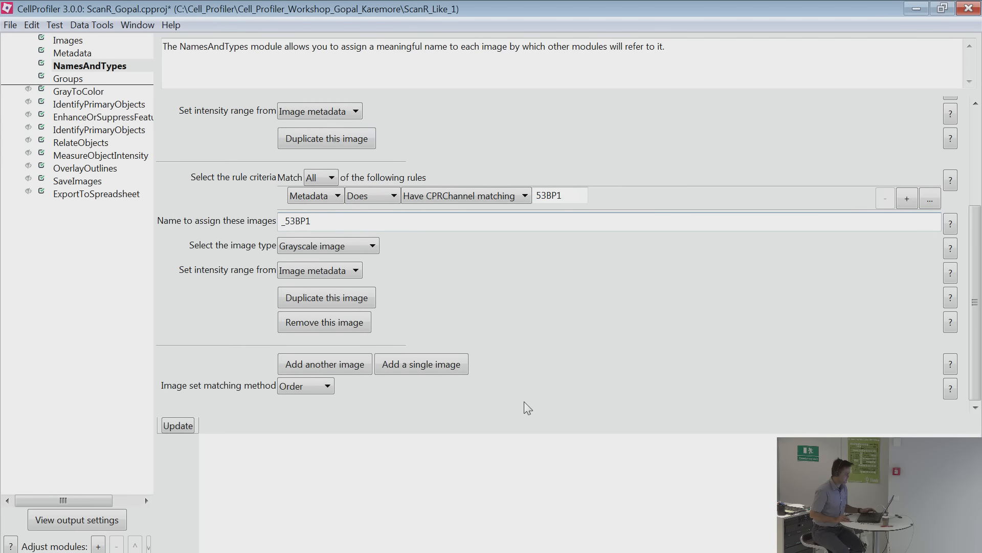
left_click(83, 82)
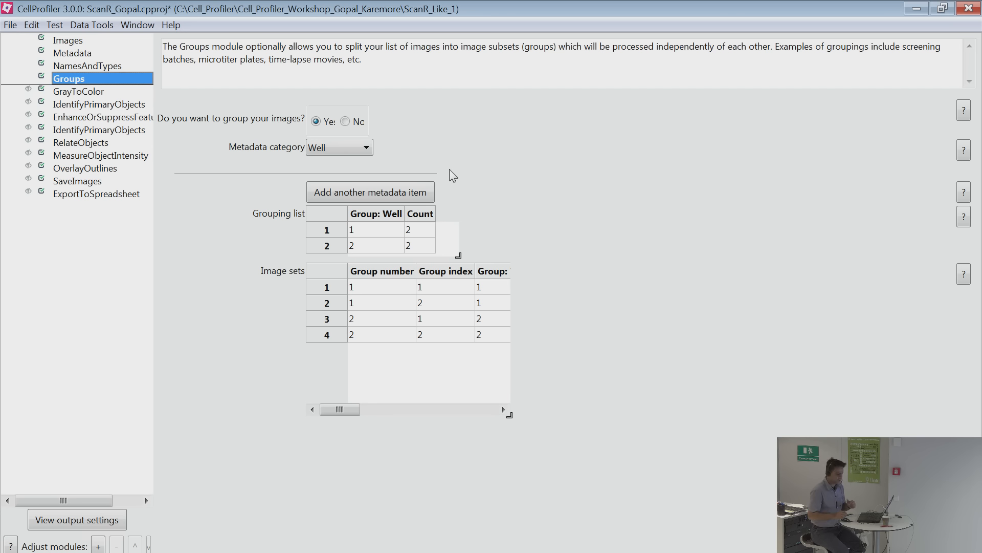
left_click(330, 152)
left_click(330, 154)
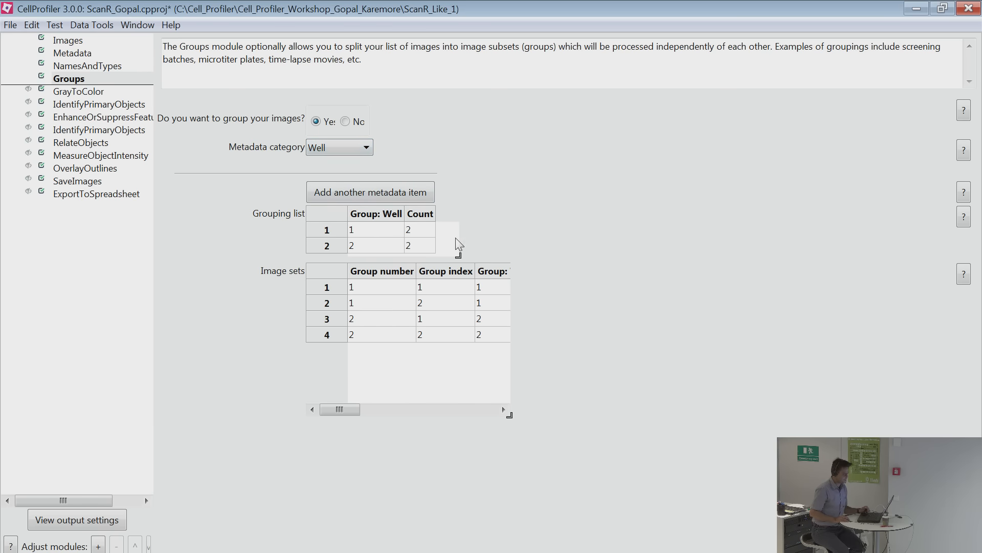
left_click(374, 232)
left_click(374, 248)
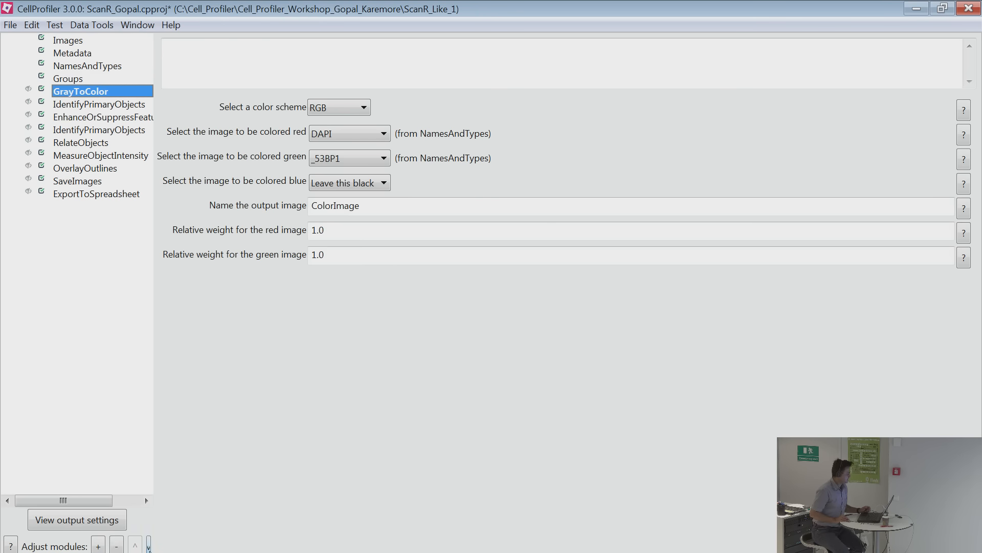
Move the GrayToColor module down the pipeline so it sits directly after MeasureObjectIntensity.
left_click(149, 545)
left_click(149, 545)
left_click(148, 546)
left_click(149, 545)
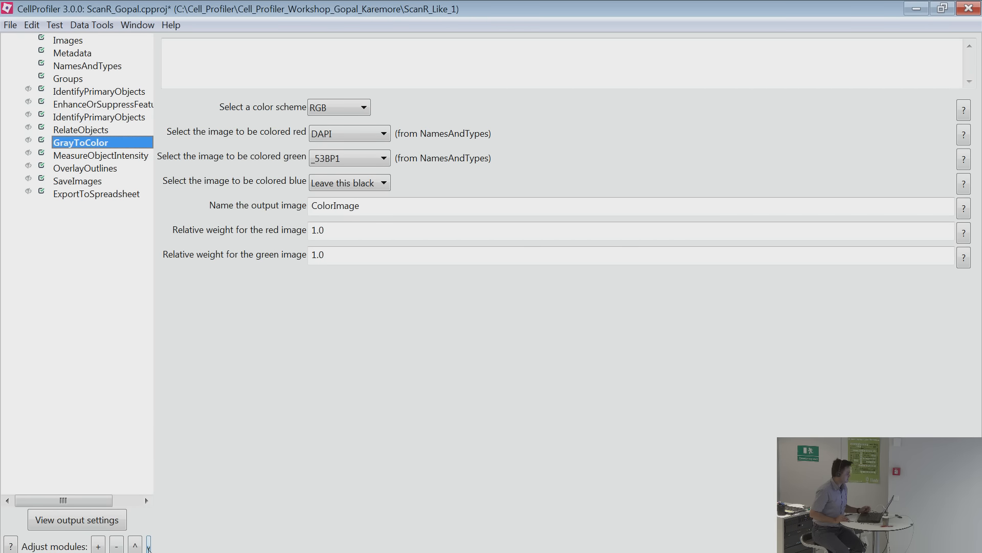
left_click(149, 546)
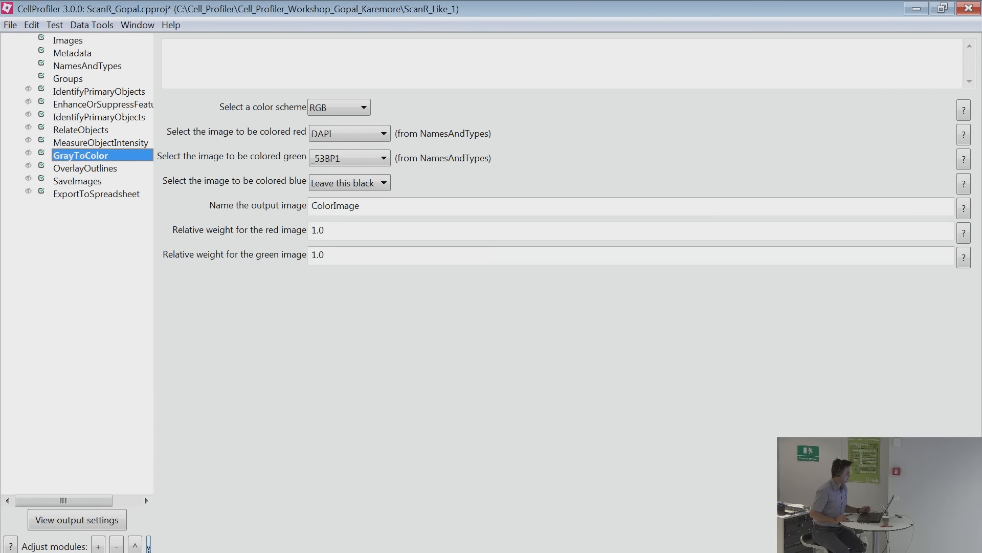
Open the first IdentifyPrimaryObjects module and look through the Object Processing modules that can be added, without adding one.
left_click(85, 94)
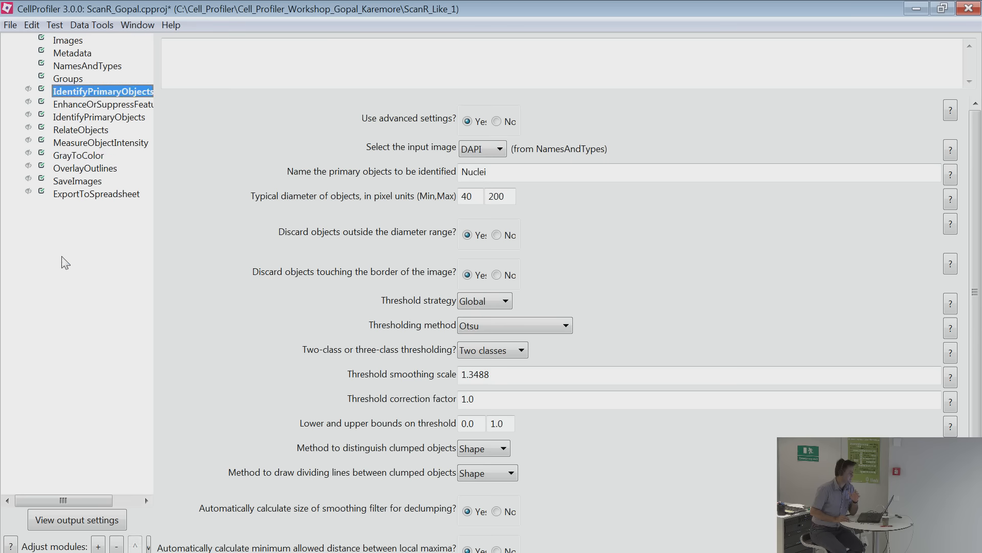
right_click(62, 257)
mouse_move(174, 265)
mouse_move(228, 350)
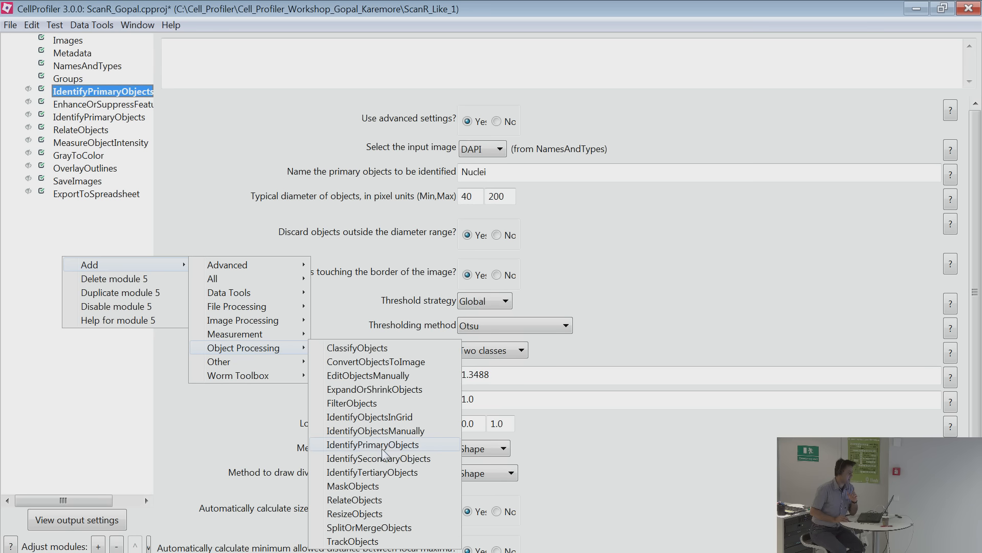
left_click(67, 123)
left_click(82, 92)
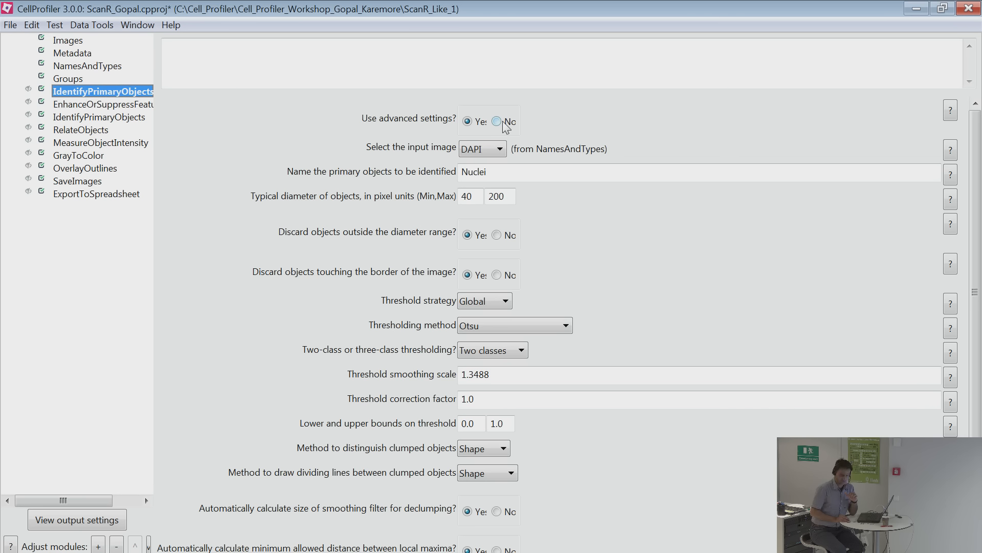
Review the input image, primary object name and minimum typical diameter in the first IdentifyPrimaryObjects module.
left_click(606, 153)
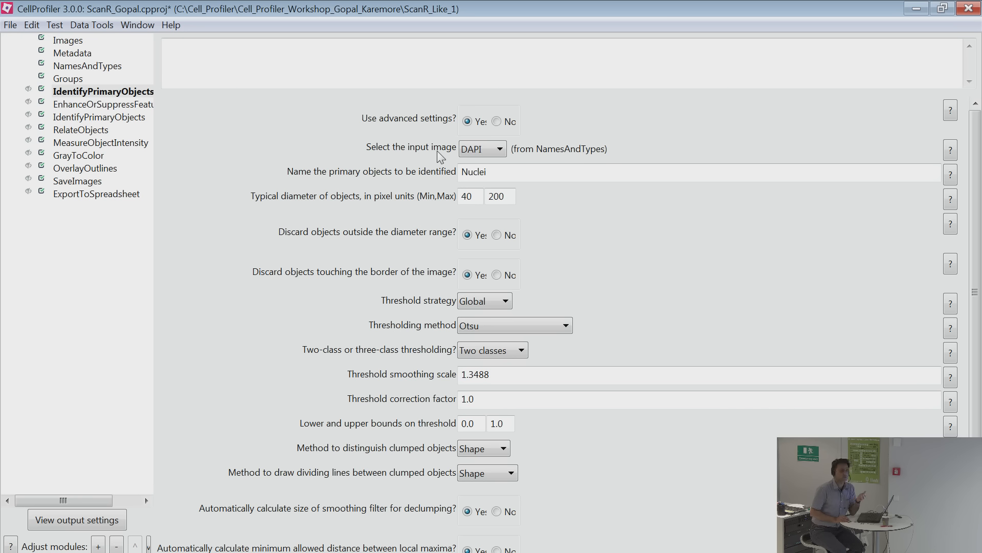
left_click(482, 150)
left_click(482, 164)
left_click_drag(504, 175, 425, 178)
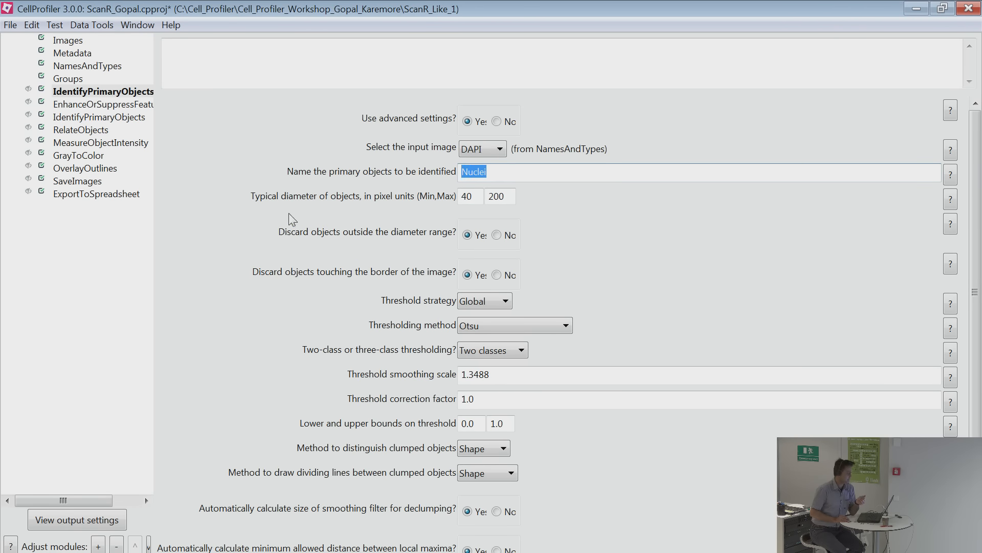
left_click_drag(477, 200, 444, 198)
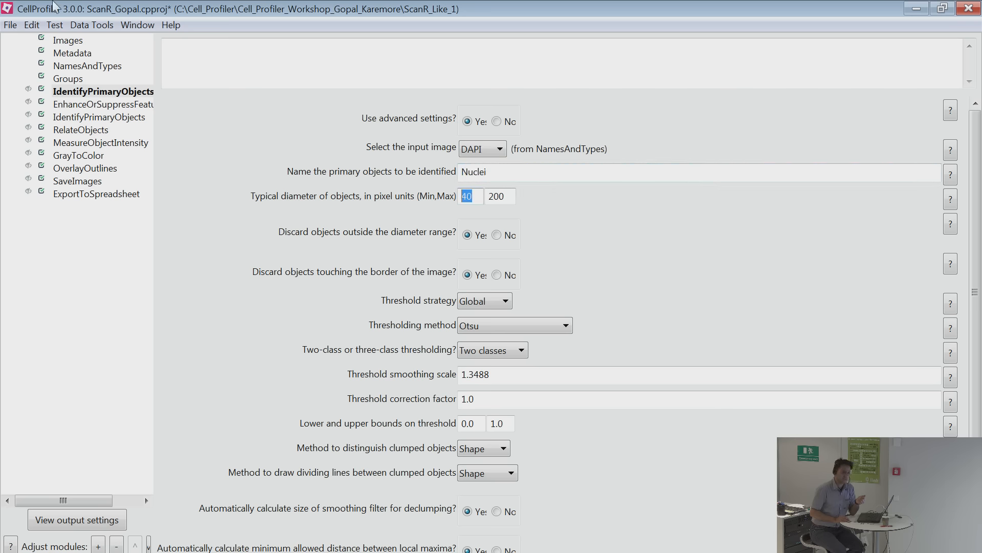
Open A02--W2--P6--Z0--T0--DAPI.jpg from the Images module's file list and maximize its viewer window.
left_click(68, 42)
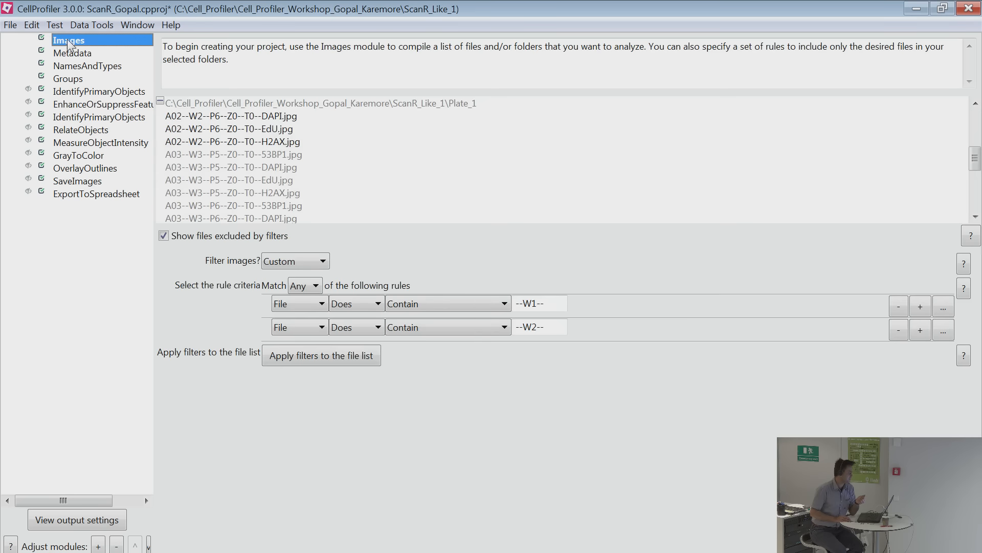
left_click(268, 118)
right_click(268, 119)
left_click(288, 128)
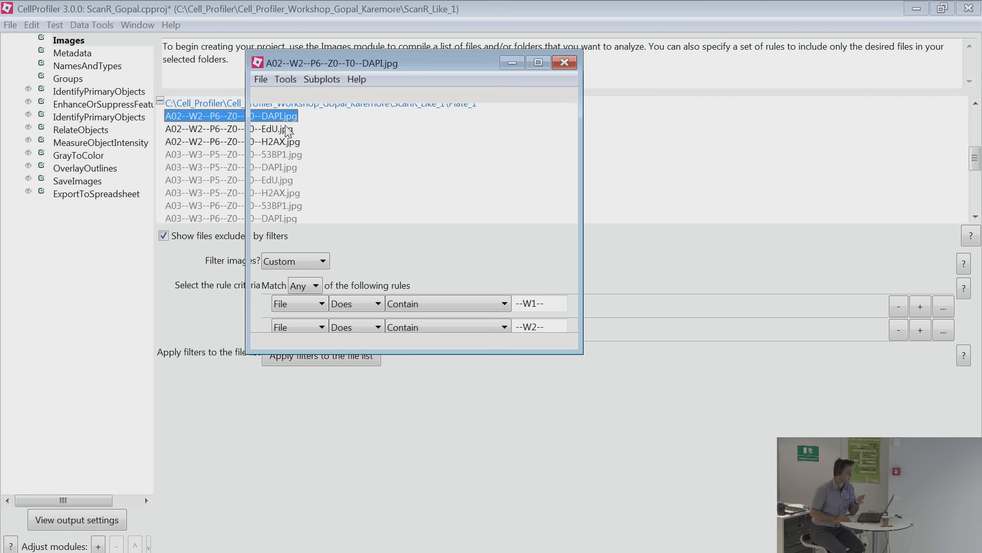
left_click(538, 63)
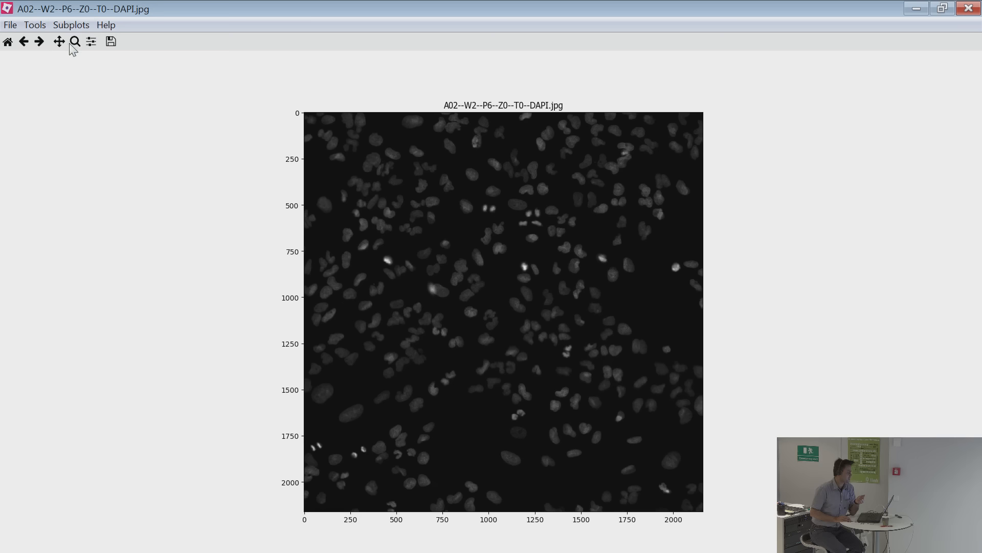
Zoom in on a cluster of nuclei in the DAPI image to judge their pixel size, and close the viewer.
left_click(75, 41)
left_click_drag(410, 199, 501, 319)
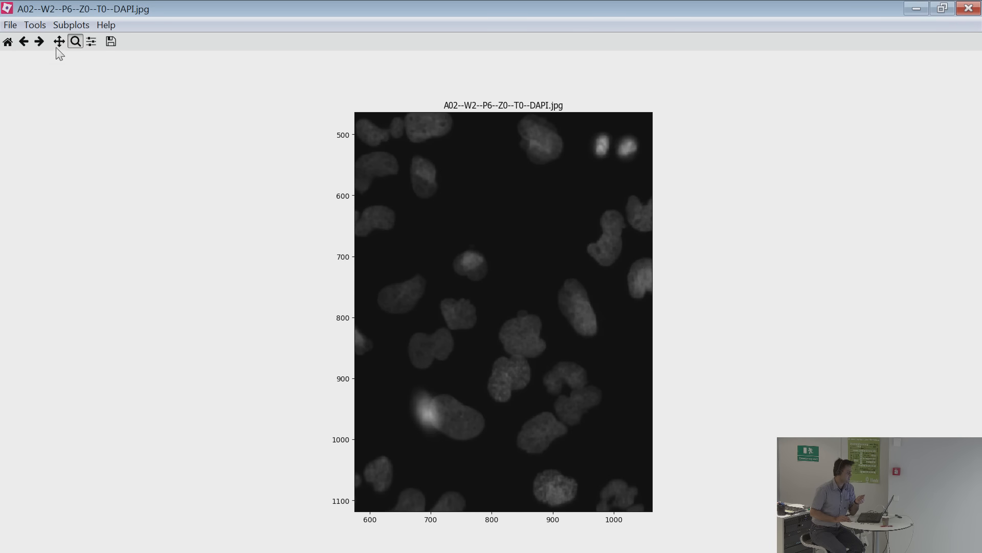
left_click(26, 25)
left_click(37, 40)
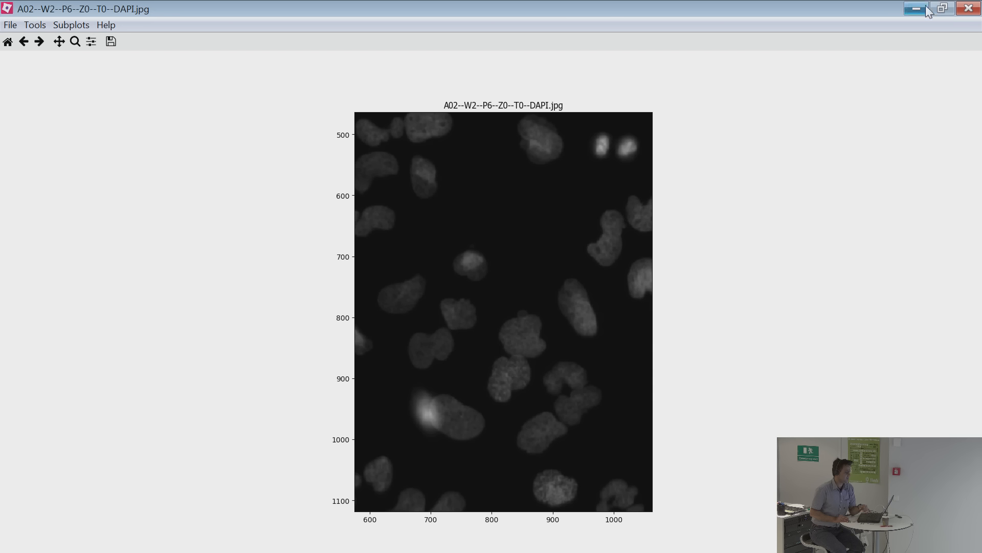
left_click(969, 8)
Return to the first IdentifyPrimaryObjects module and examine the minimum diameter and the available threshold strategies, leaving Global selected.
left_click(69, 92)
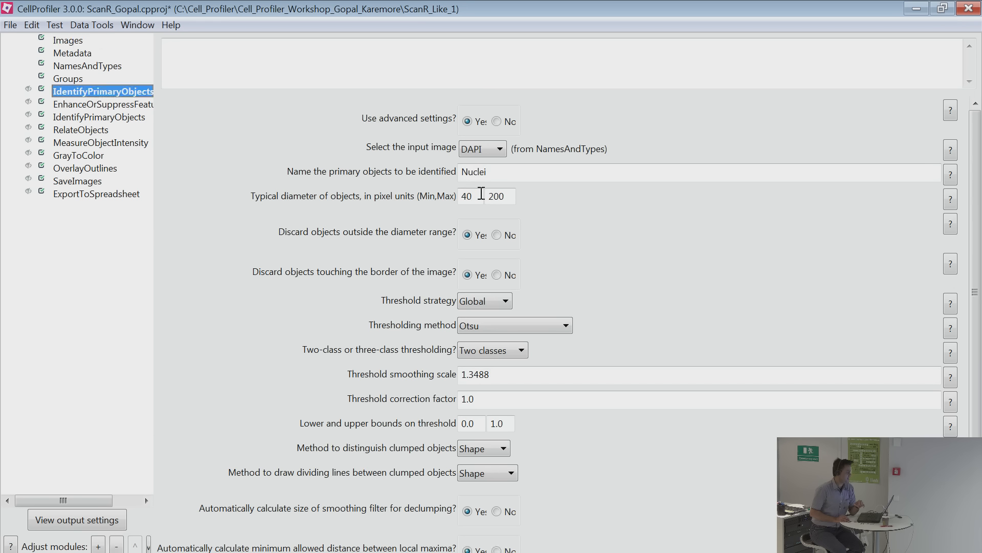
double_click(481, 194)
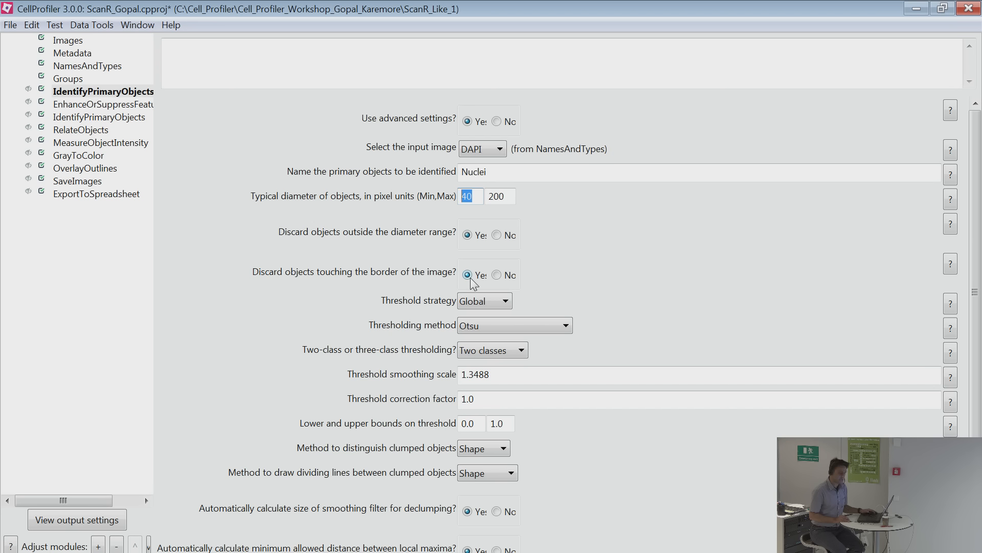
left_click(506, 300)
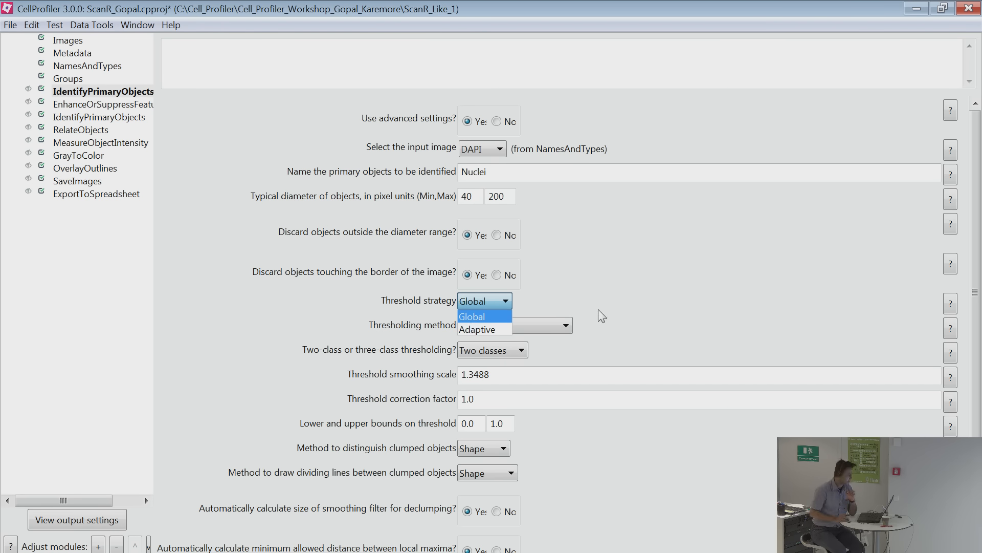
left_click(412, 329)
left_click(467, 305)
left_click(471, 317)
left_click(472, 307)
left_click(555, 297)
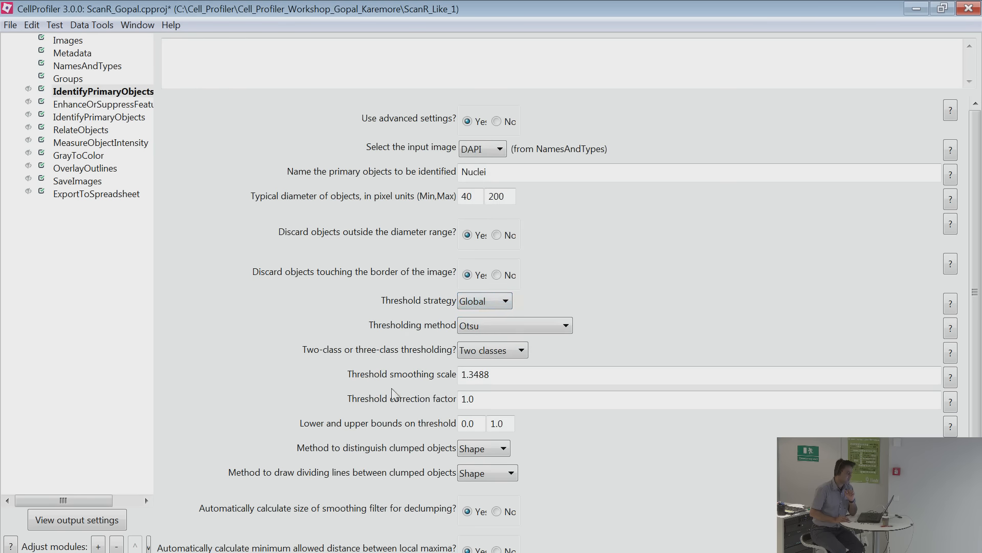
Switch to PowerPoint, present the Image Thresholding slide full screen, and step through its example threshold outlines.
key("alt+Tab")
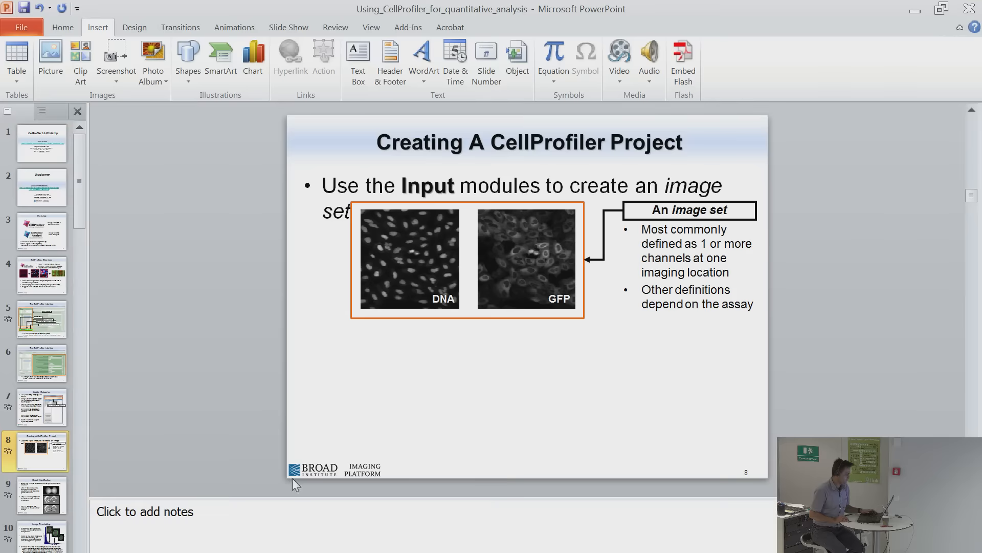
left_click(43, 495)
scroll(43, 535, "down", 2)
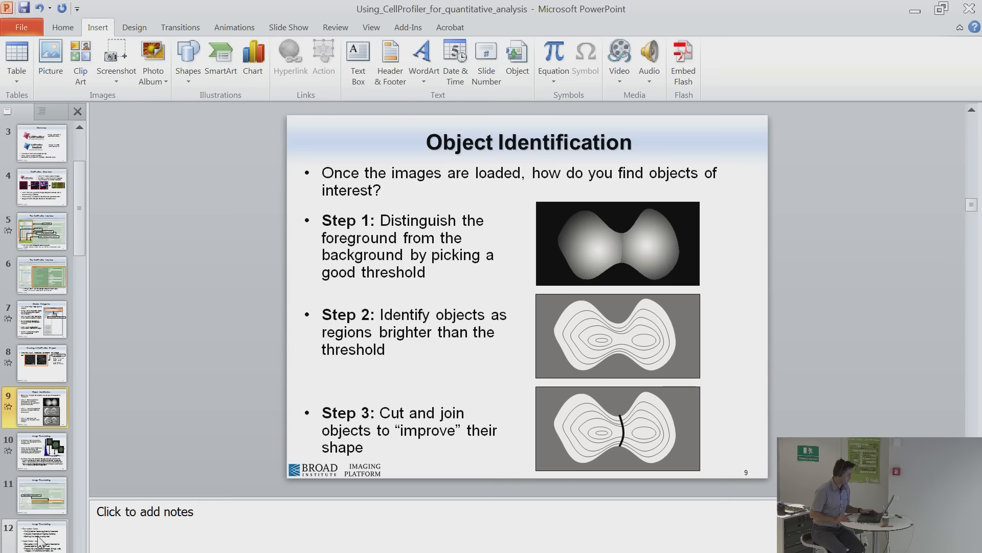
left_click(38, 456)
key("shift+F5")
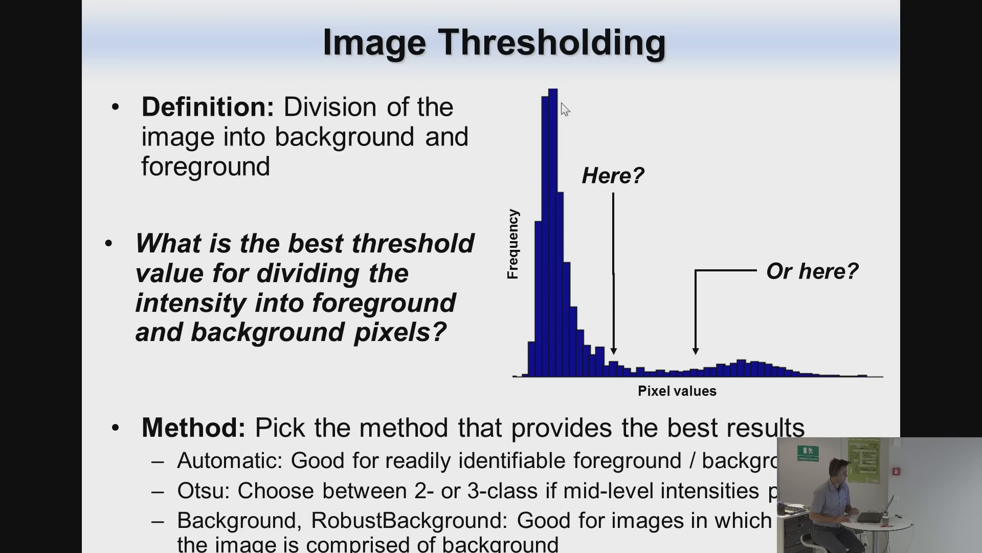
left_click(486, 230)
left_click(490, 267)
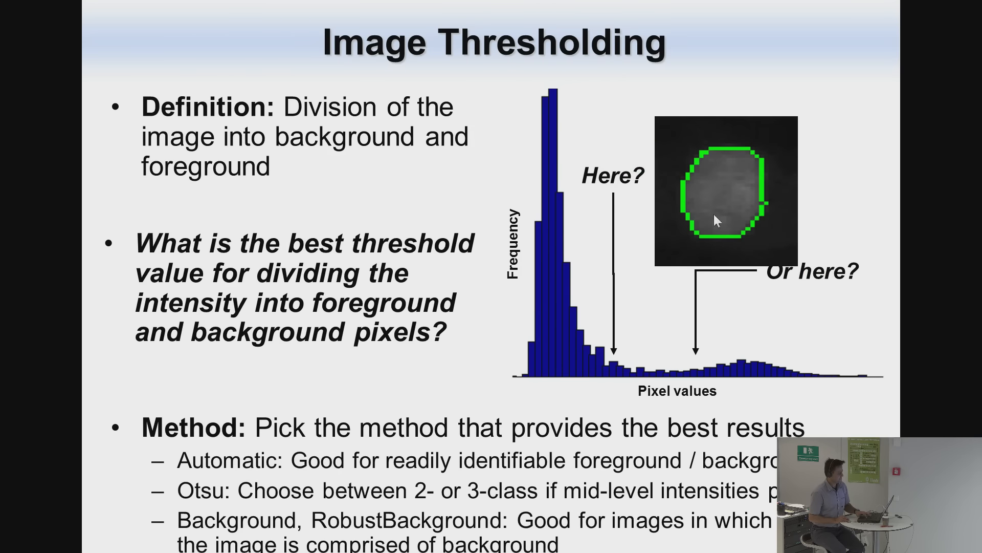
left_click(676, 176)
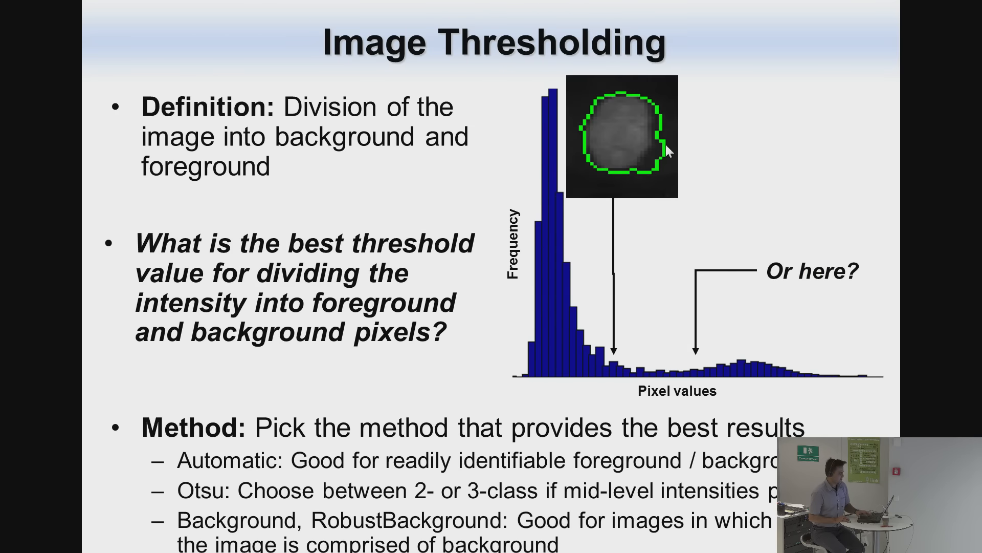
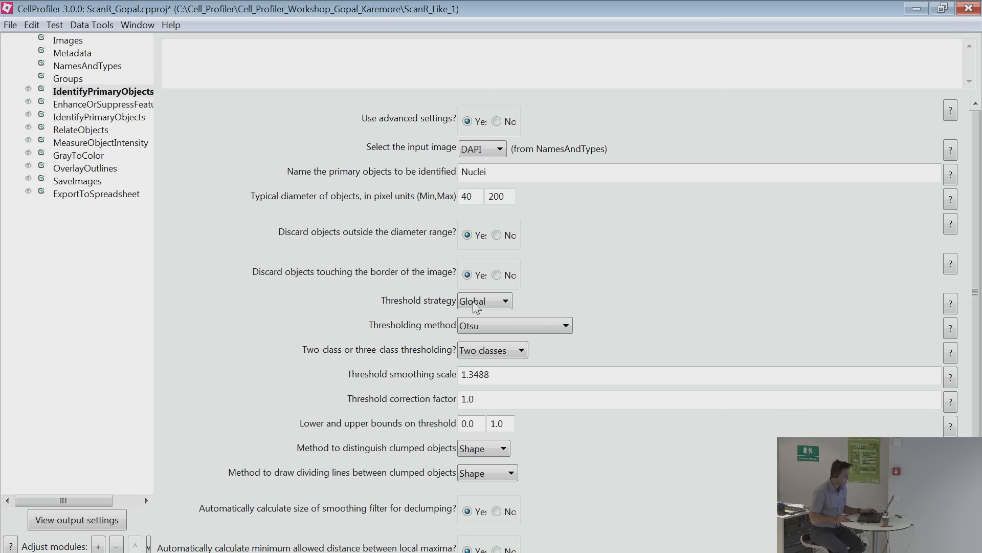
Check the threshold strategy choices for identifying the nuclei, keeping Global.
left_click(492, 306)
left_click(492, 307)
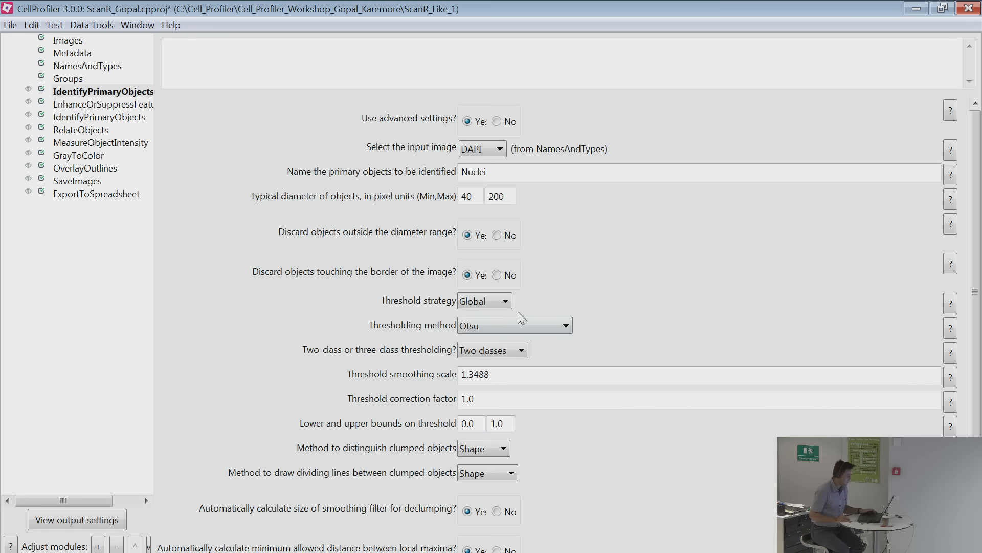
left_click(501, 306)
left_click(500, 313)
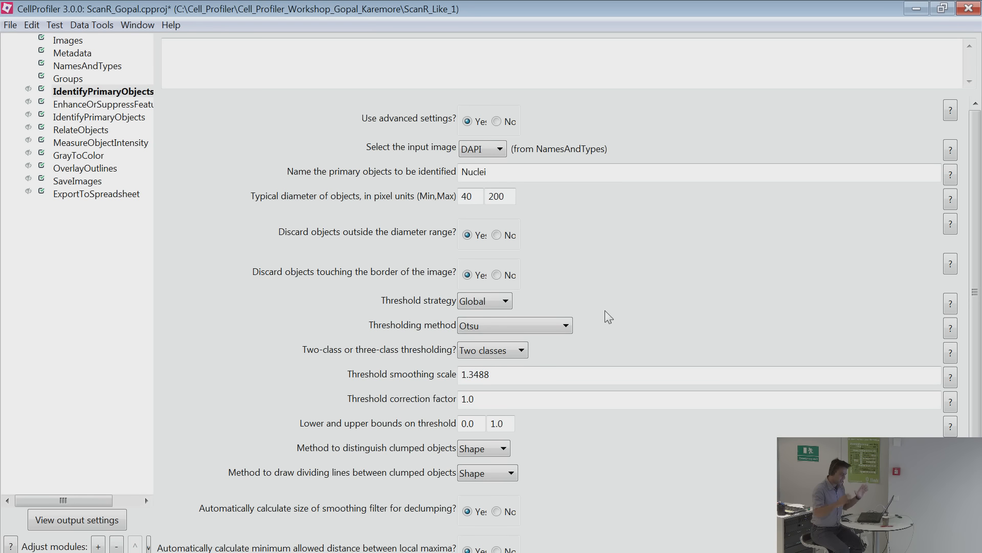
Consult the Image Thresholding slide in PowerPoint, return to CellProfiler, and choose Otsu as the nuclei thresholding method.
left_click(498, 330)
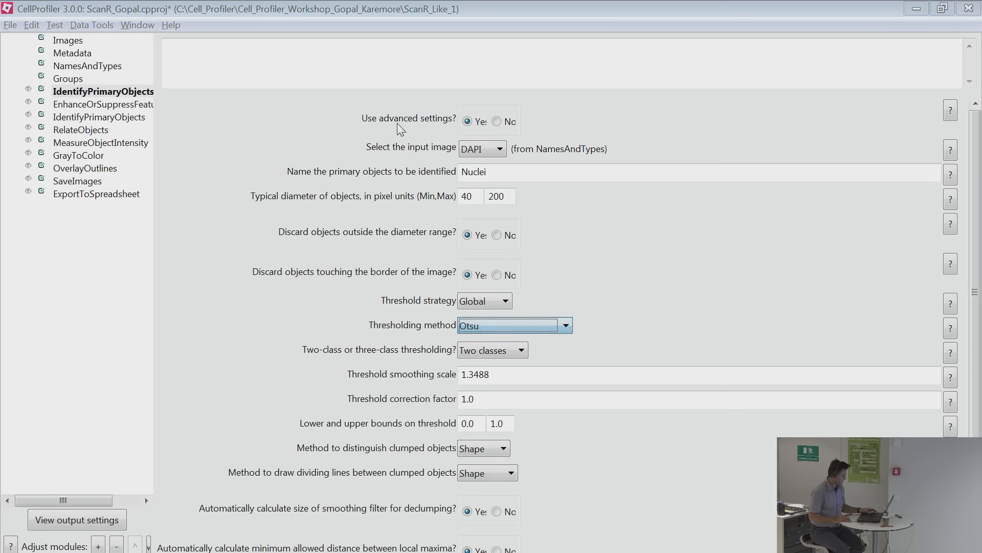
key("alt+Tab")
key("alt+Tab")
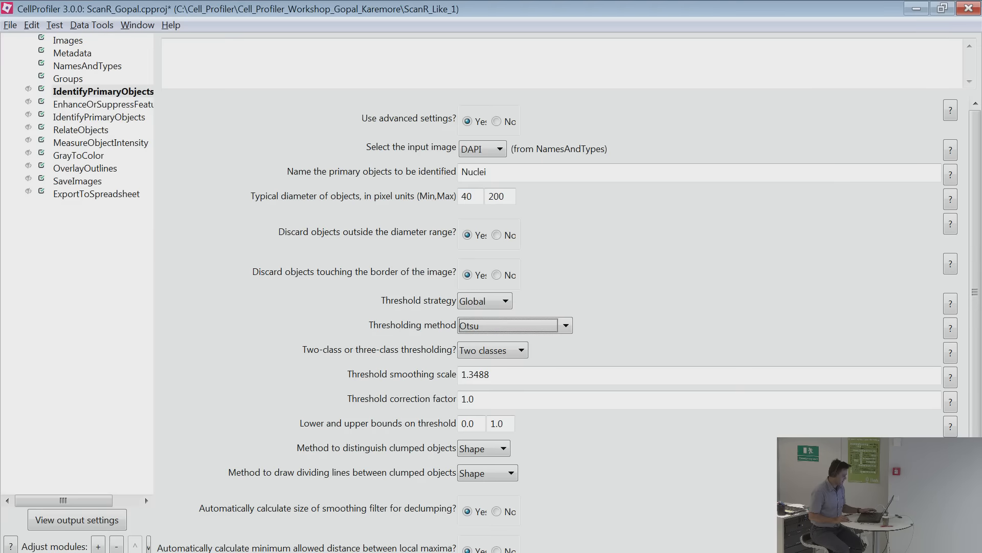
key("alt+Tab")
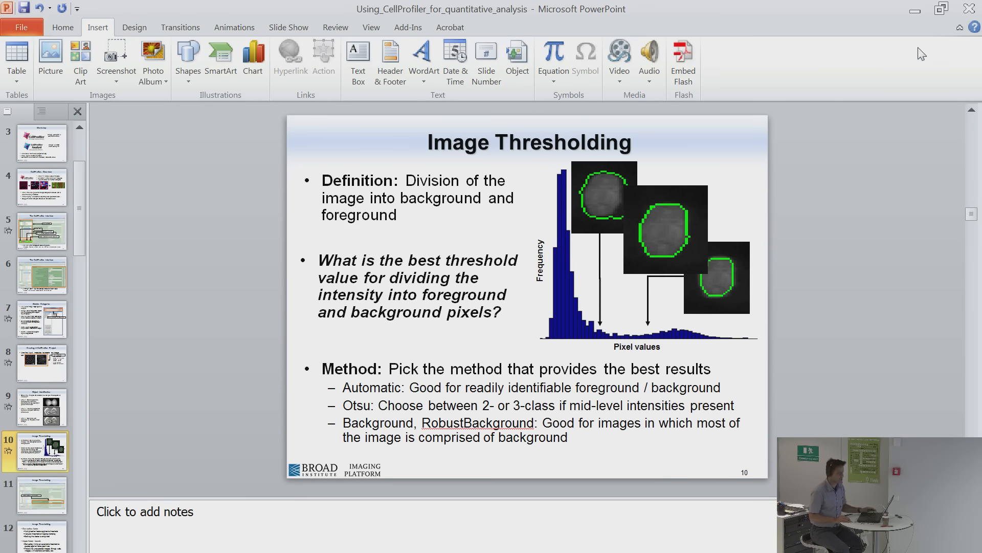
left_click(911, 11)
left_click(515, 328)
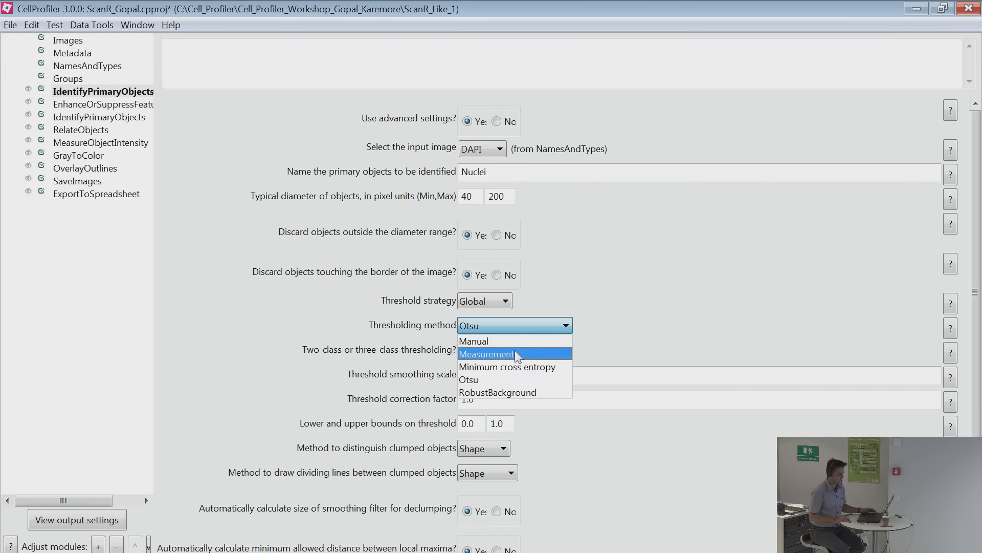
left_click(511, 380)
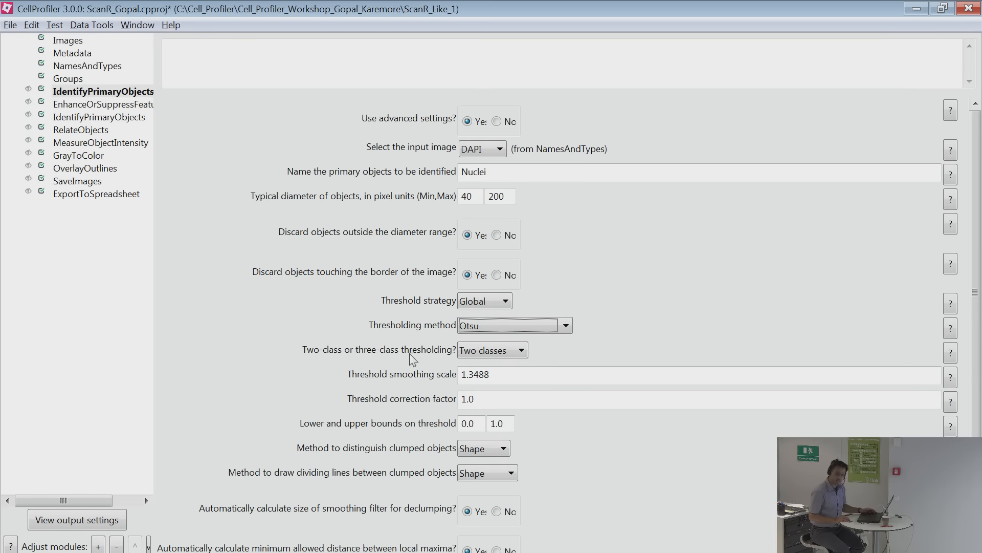
Consult the Image Thresholding slide in PowerPoint, return to CellProfiler, and try three-class Otsu thresholding before restoring Two classes.
key("alt+Tab")
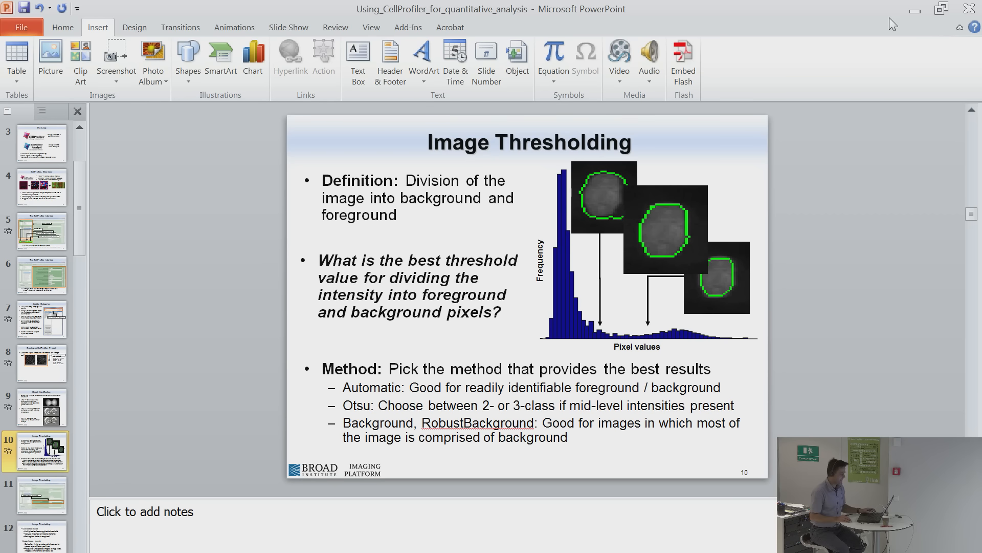
left_click(916, 10)
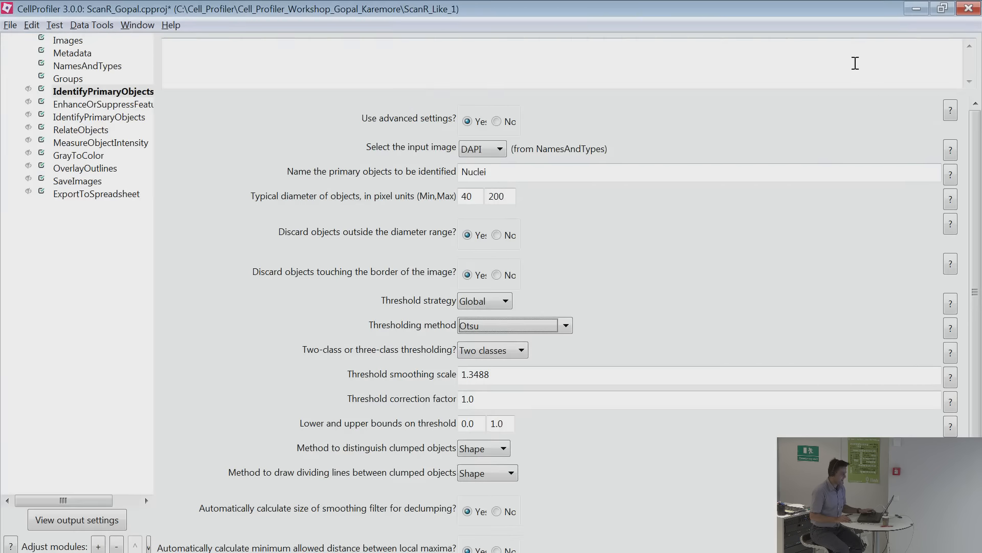
left_click(522, 352)
left_click(519, 367)
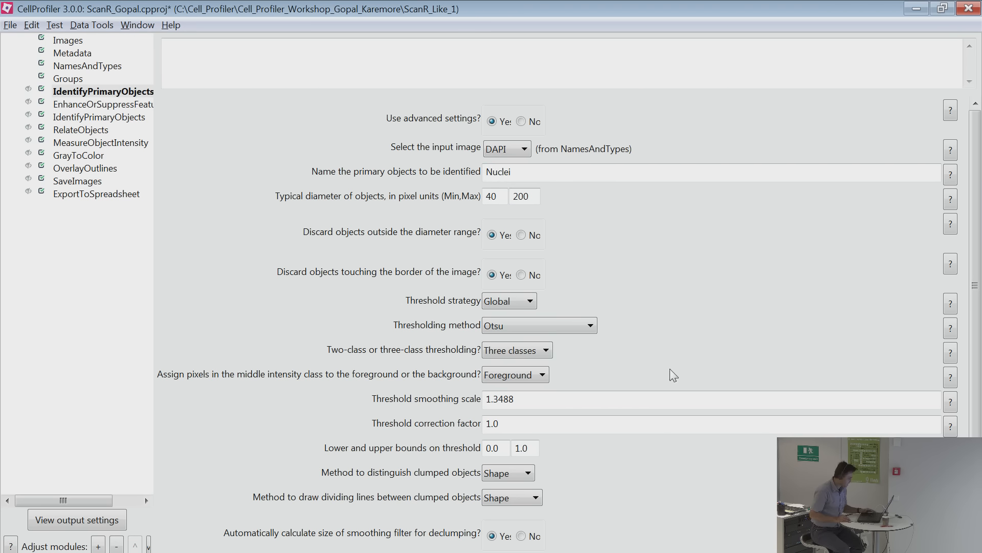
left_click(530, 354)
left_click(515, 364)
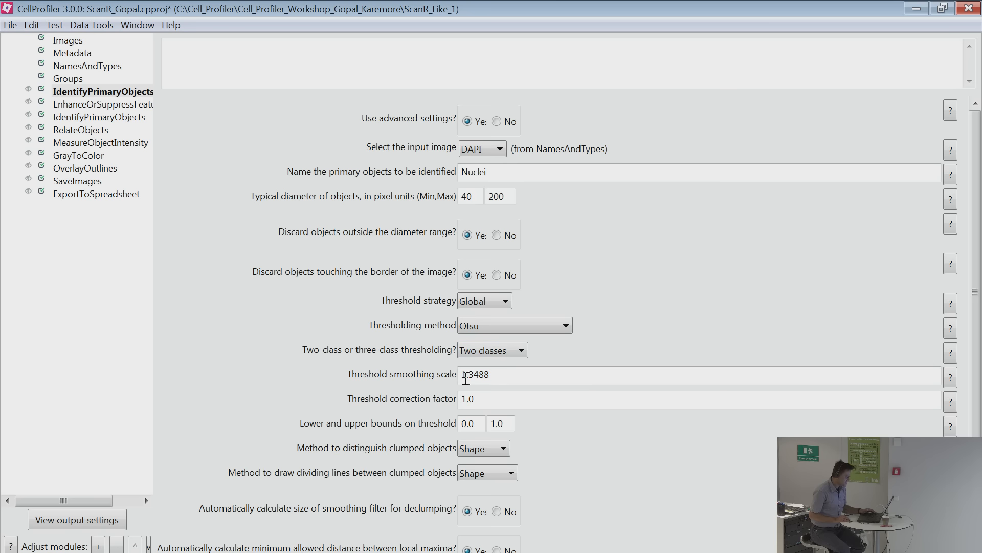
Switch to PowerPoint and browse the slides for an explanation of smoothing, ending on the Separating Touching Objects slide about smoothing filter size.
left_click_drag(499, 374, 438, 380)
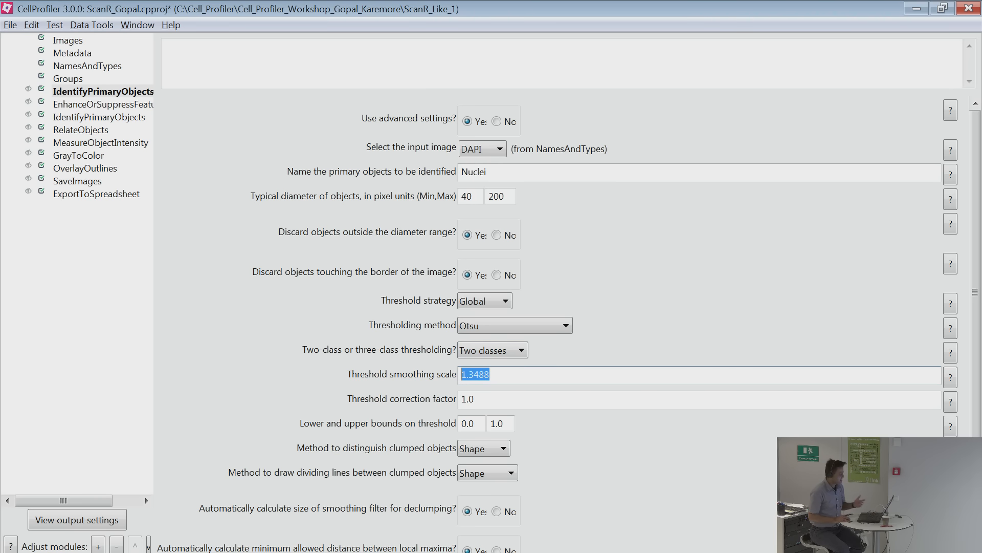
key("alt+Tab")
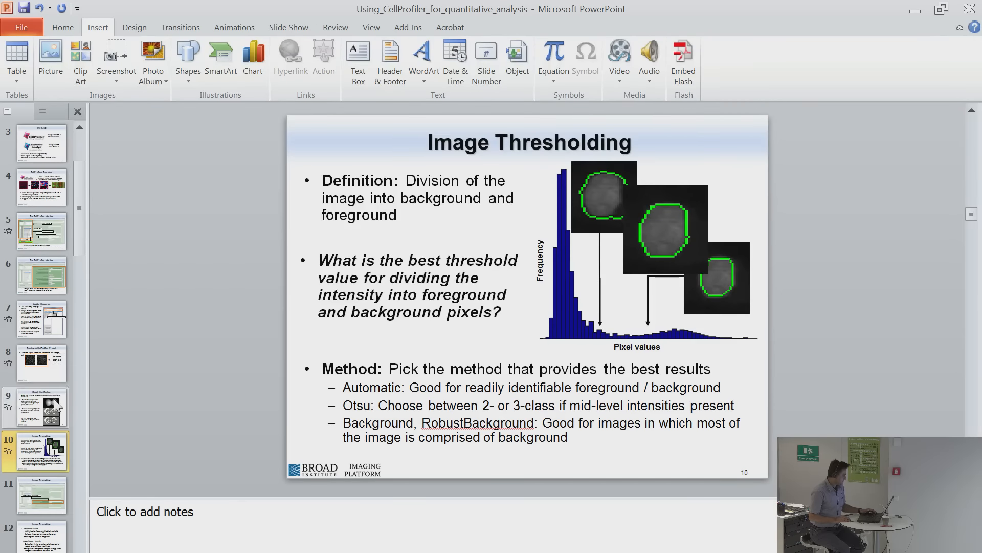
left_click(40, 506)
left_click(44, 535)
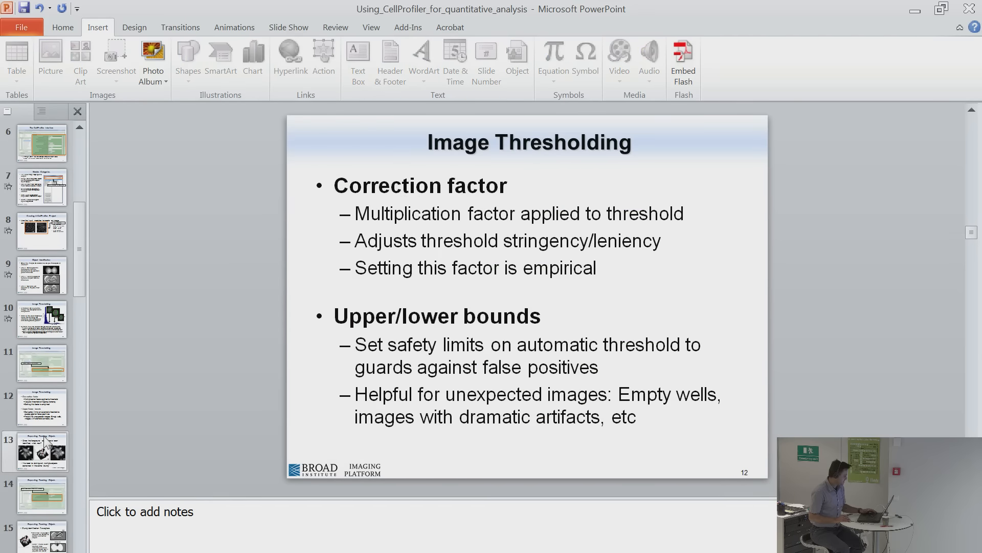
left_click(42, 276)
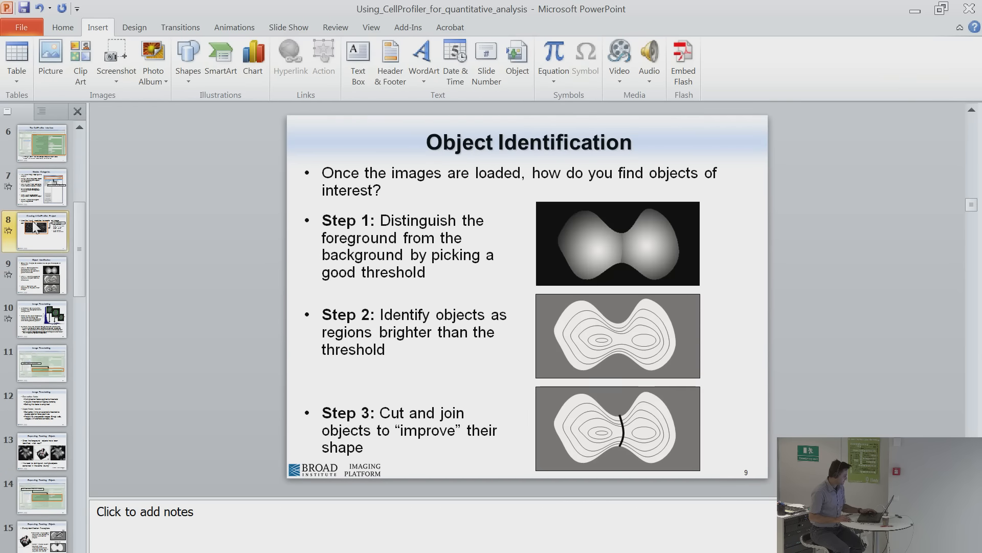
left_click(35, 228)
scroll(38, 276, "down", 3)
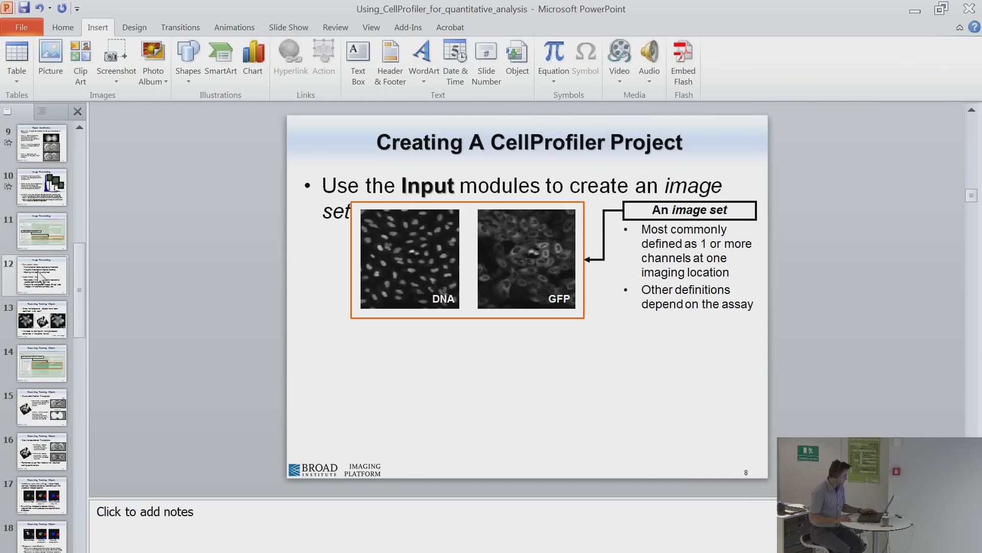
left_click(47, 426)
scroll(44, 435, "down", 1)
left_click(41, 451)
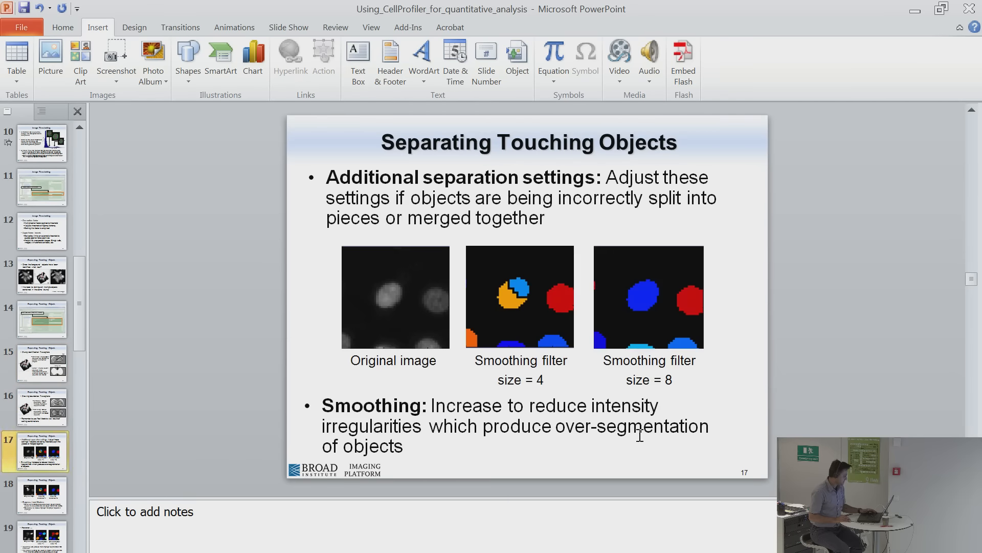
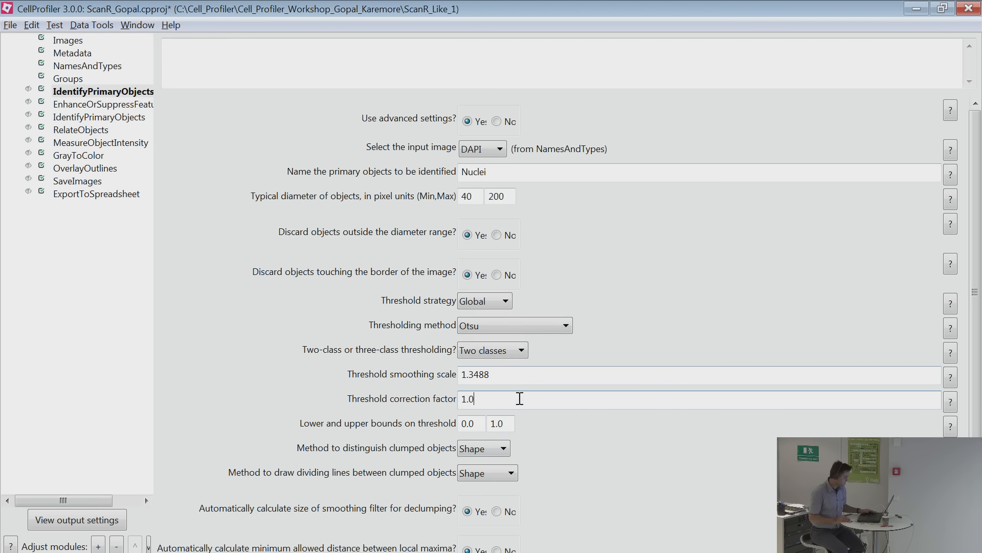
Examine the threshold smoothing scale, correction factor, and threshold strategy choices in the nuclei module's settings.
left_click_drag(494, 373, 440, 366)
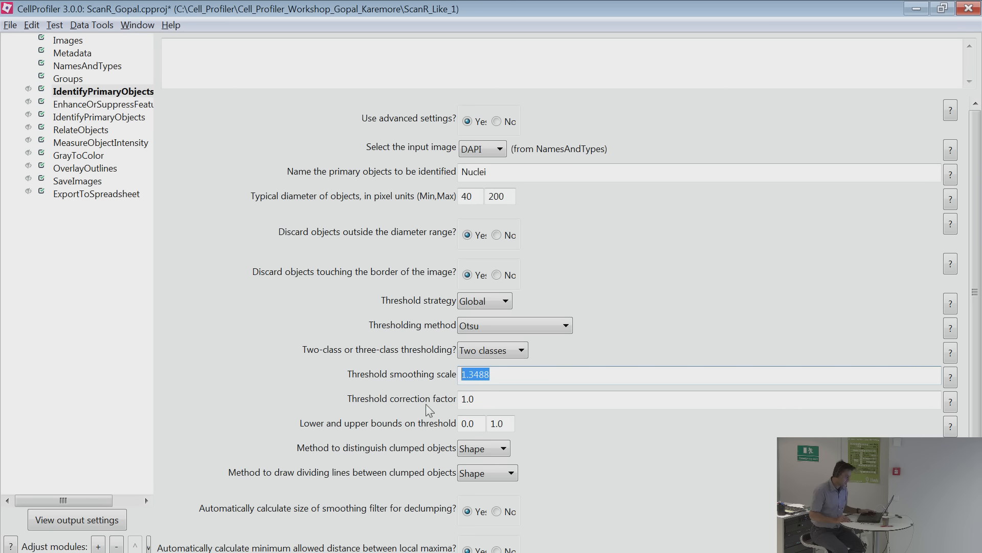
left_click_drag(487, 398, 440, 394)
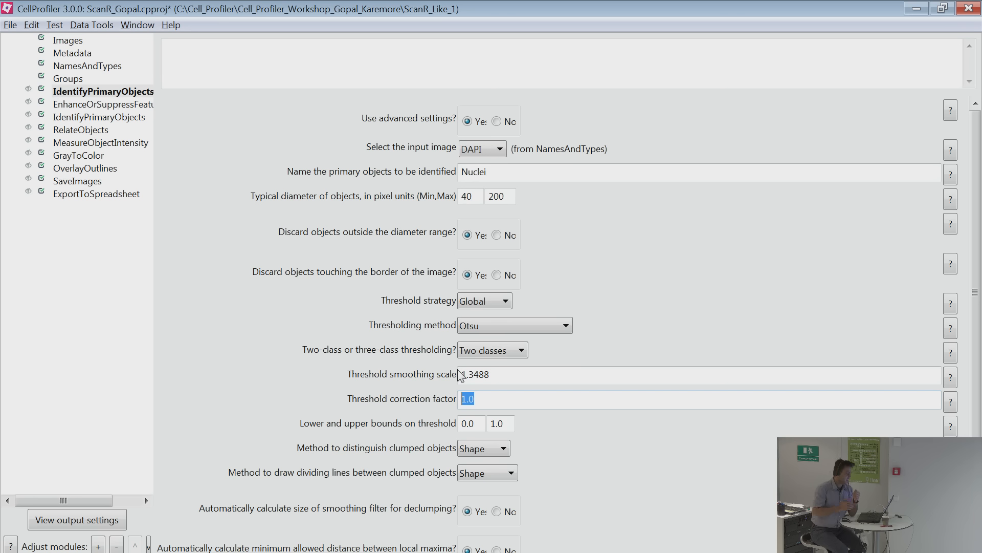
left_click(486, 303)
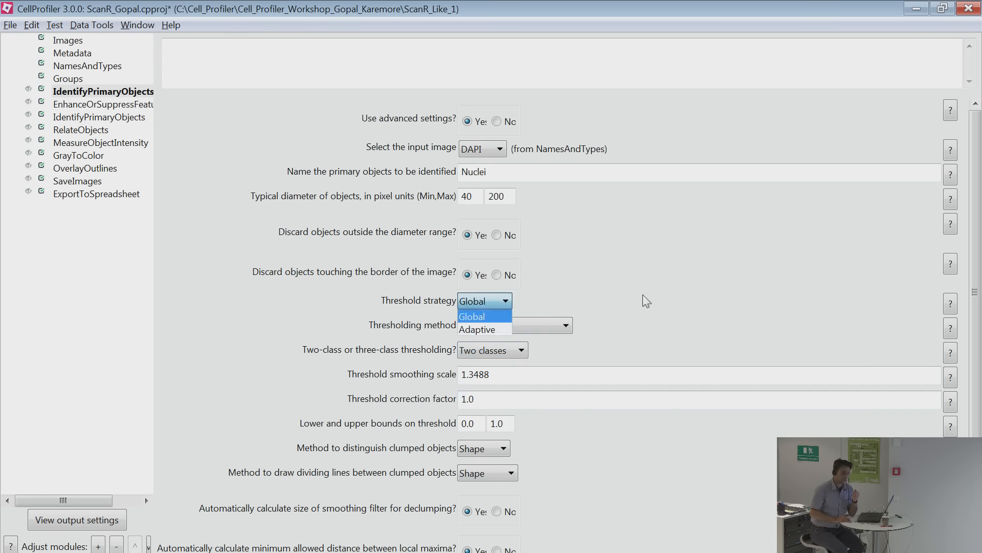
left_click(672, 305)
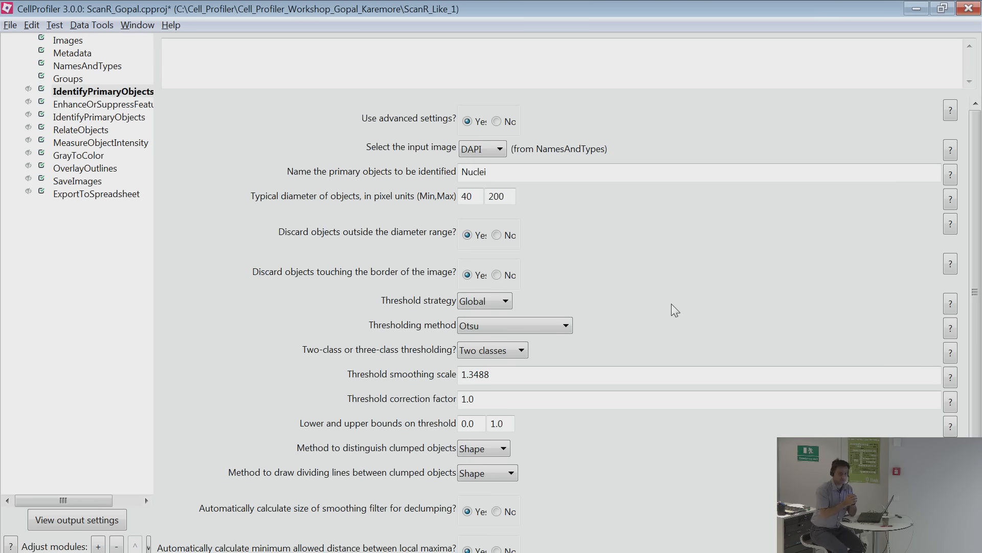
Try the Adaptive threshold strategy for the nuclei and return the strategy to Global.
left_click(486, 302)
left_click(491, 327)
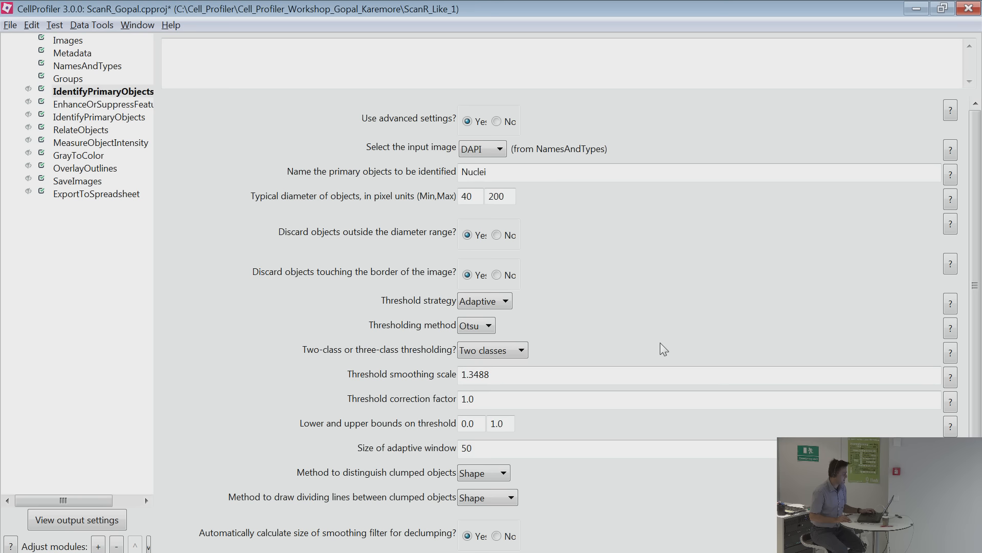
double_click(466, 399)
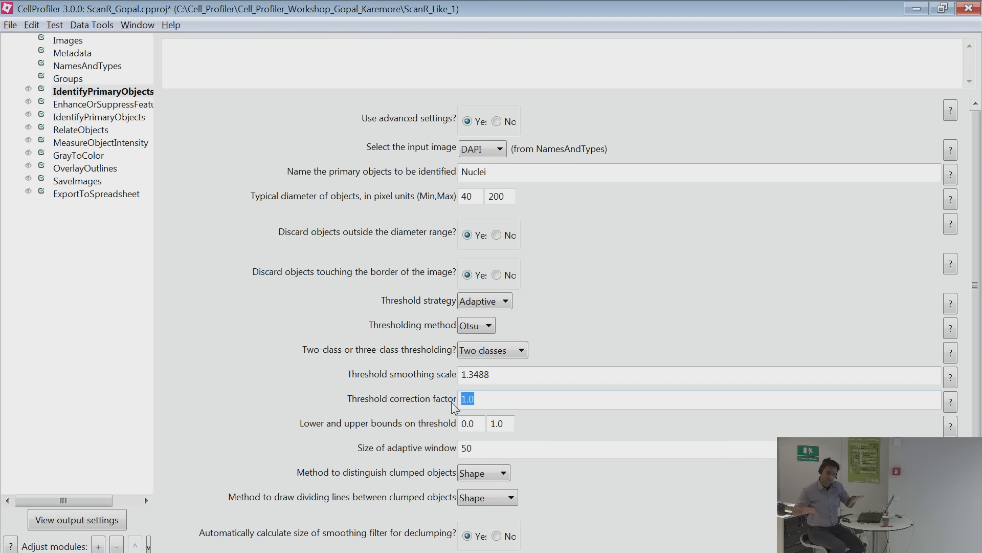
left_click(475, 302)
left_click(479, 311)
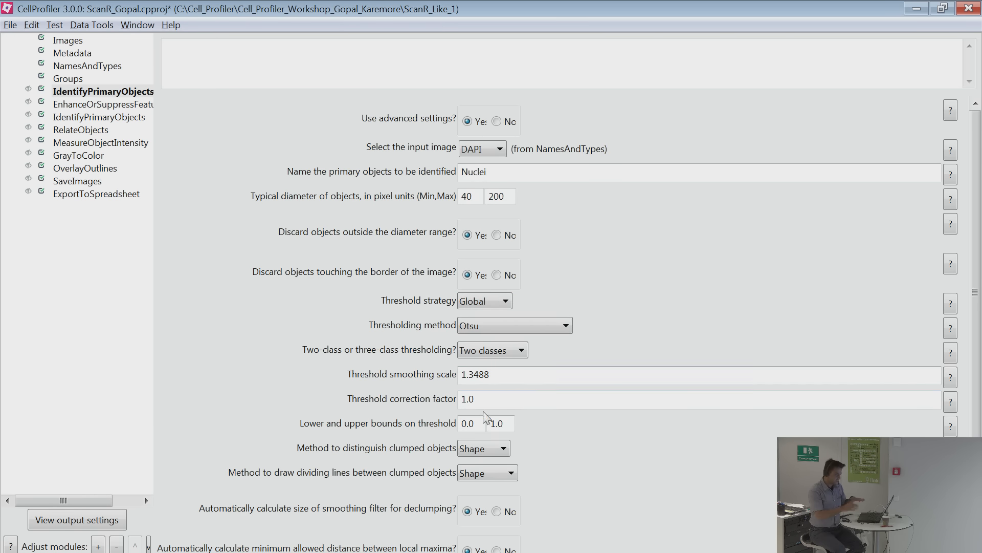
Review the threshold correction factor and set the lower bound on the nuclei threshold to 0.2.
left_click_drag(486, 399, 429, 386)
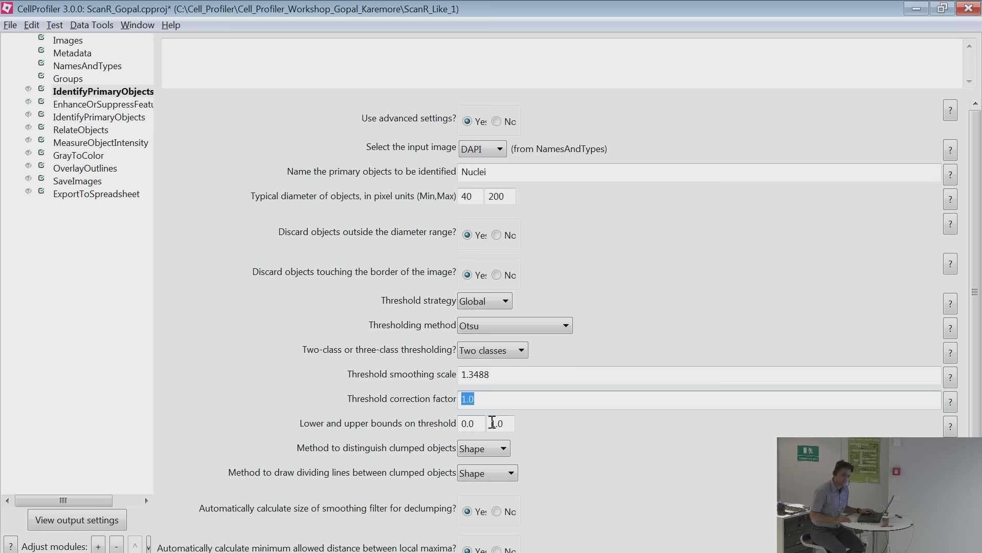
key("Tab")
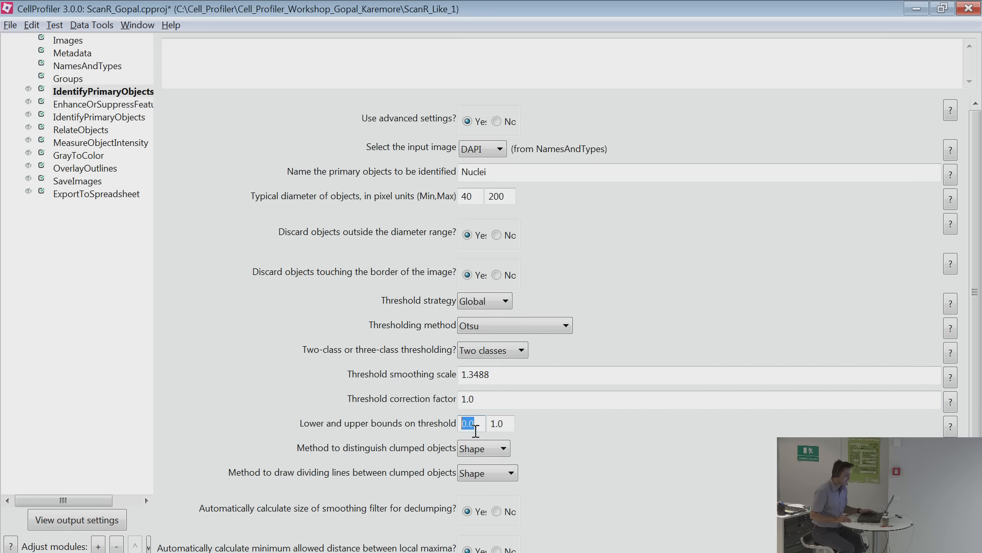
left_click_drag(476, 431, 455, 418)
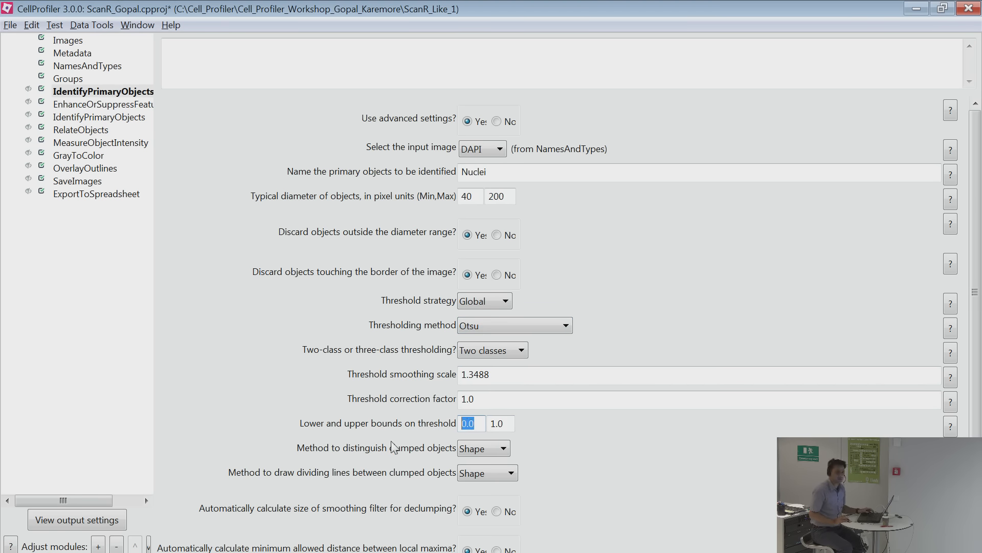
type("0.")
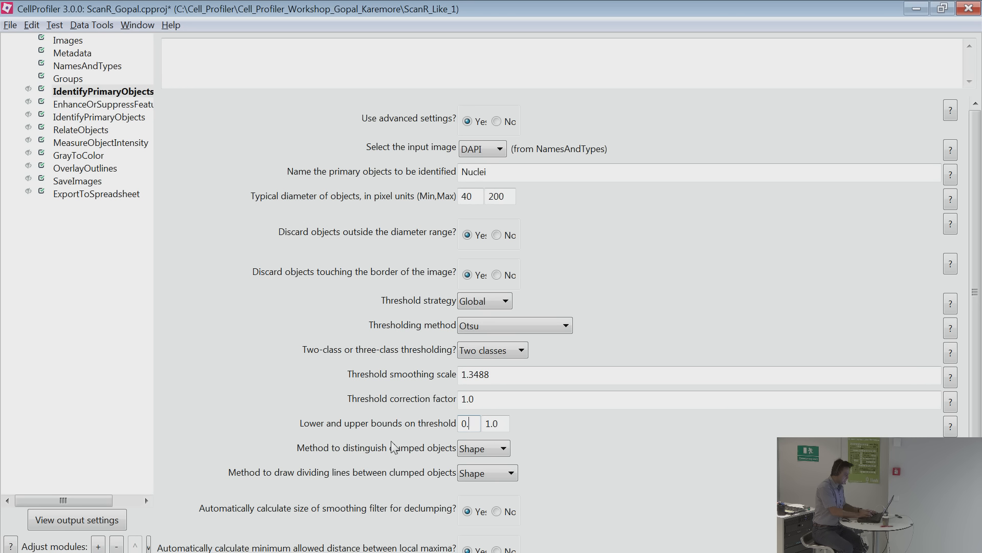
type("2")
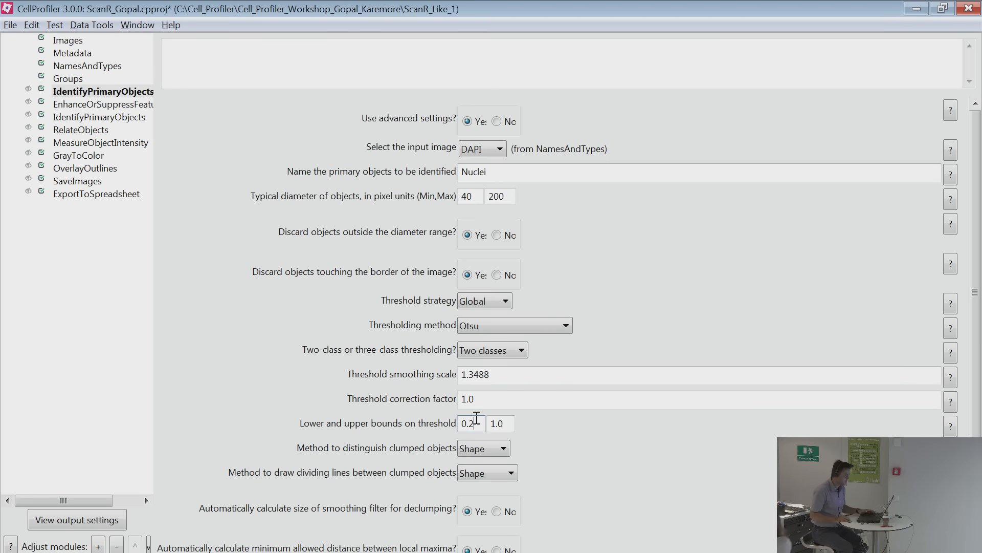
key("Tab")
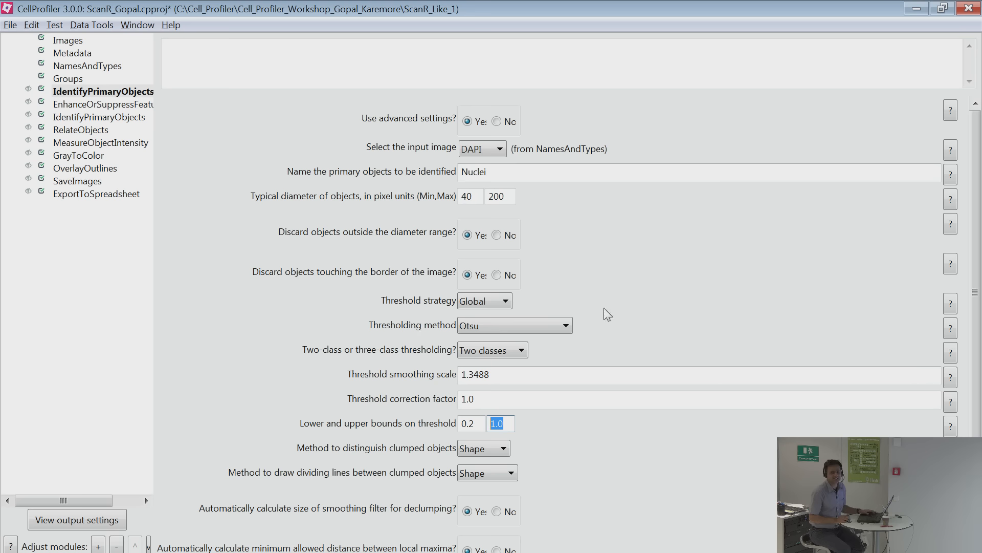
left_click(496, 423)
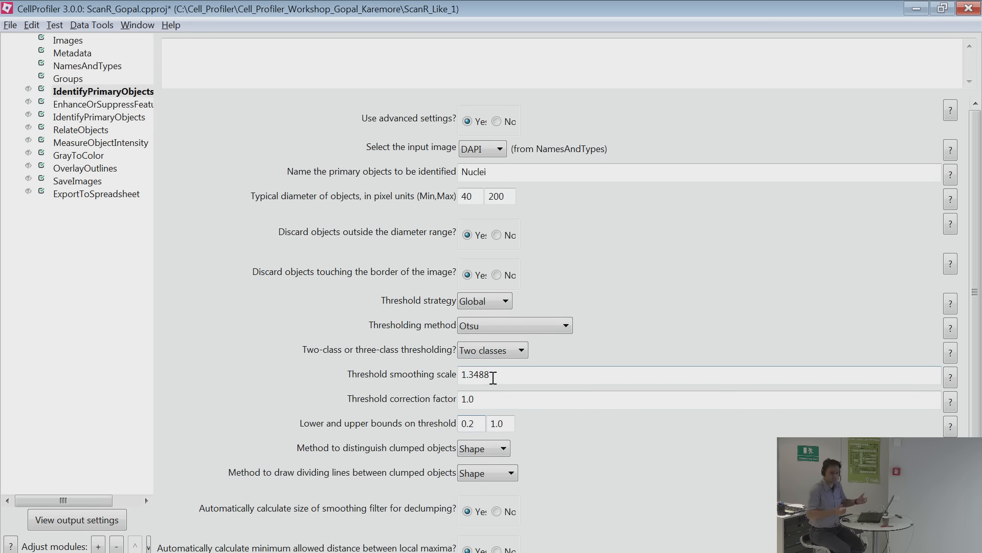
Reset the lower bound on the nuclei threshold to 0.0, leaving the upper bound alone.
left_click(484, 425)
key("BackSpace")
key("BackSpace")
key("BackSpace")
type("0")
key("Tab")
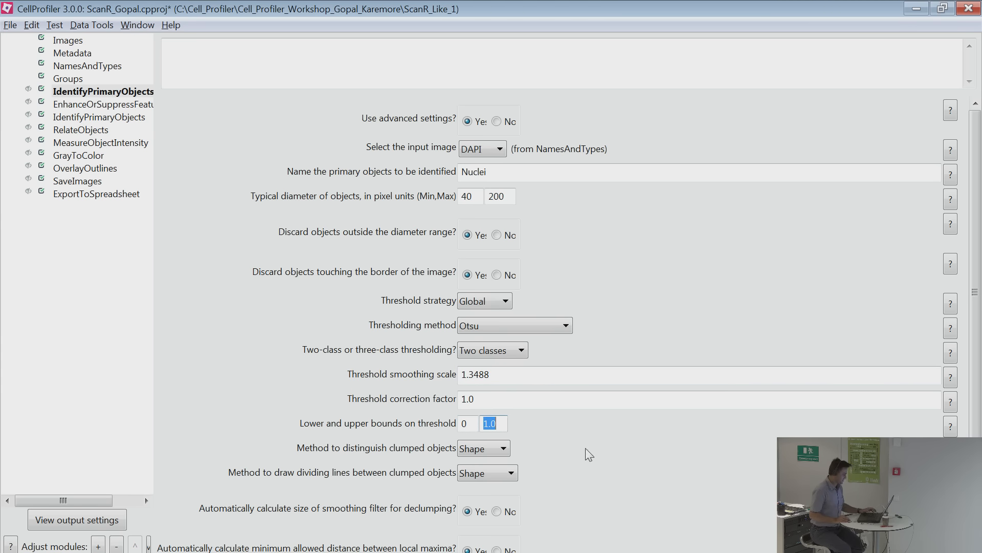
key("Tab")
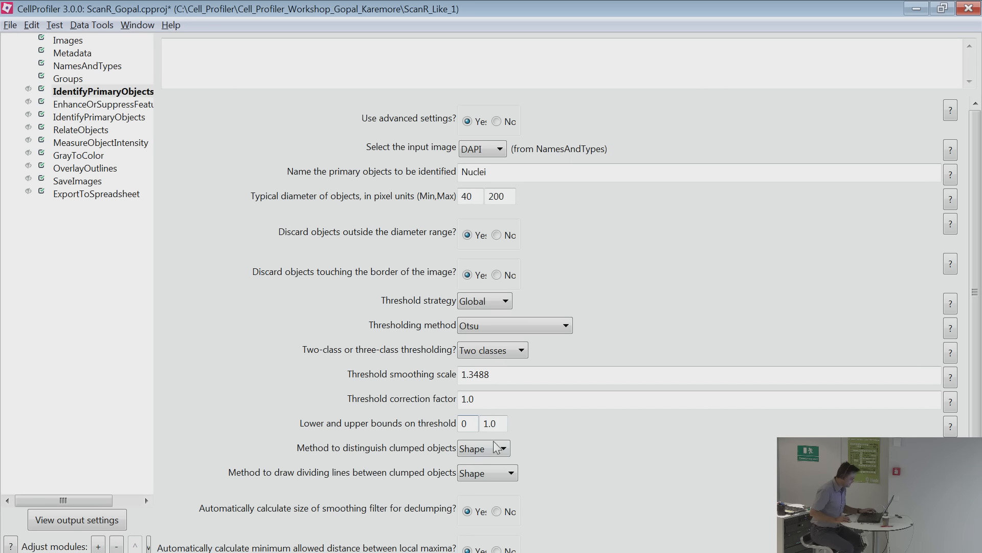
key("Tab")
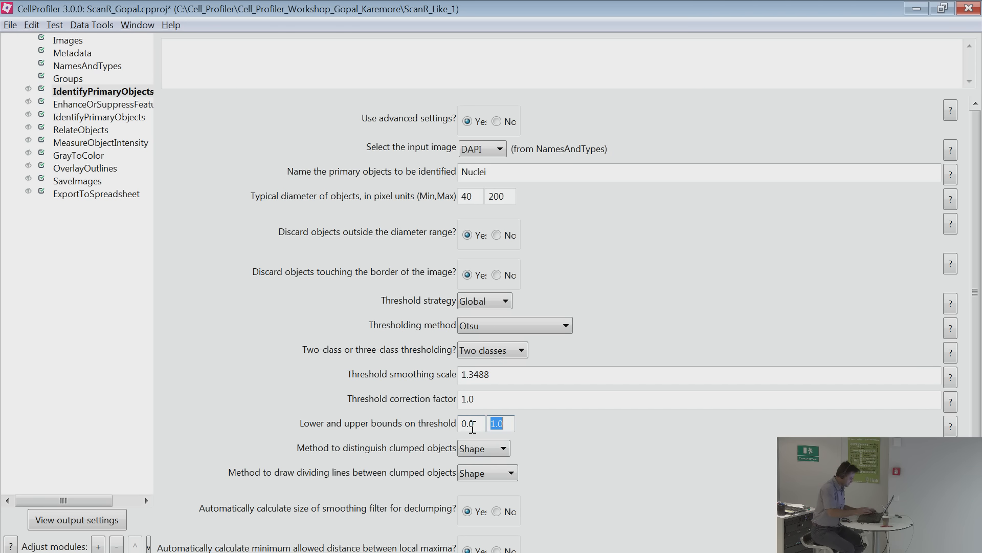
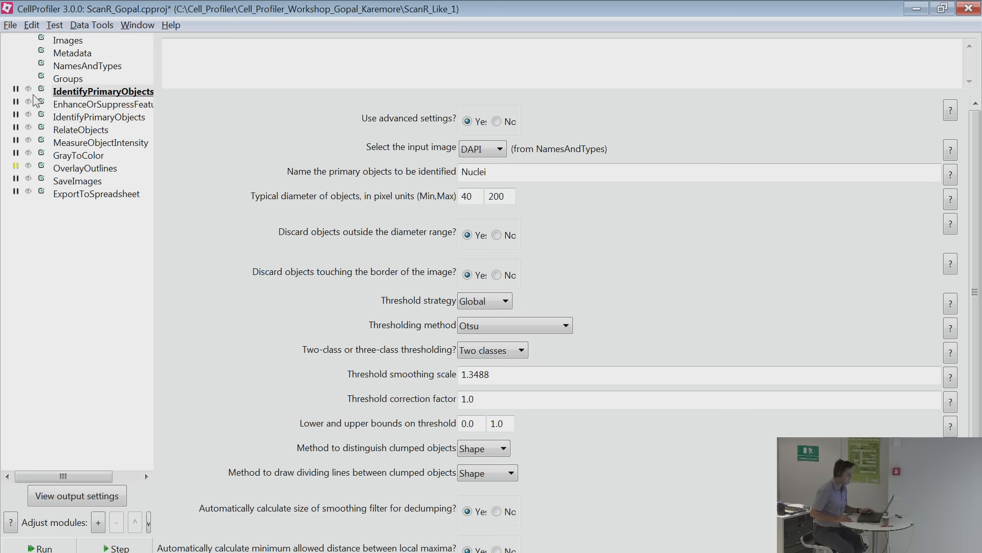
Turn on the result display for the first IdentifyPrimaryObjects module, run that module in test mode, and maximize its result window.
left_click(29, 92)
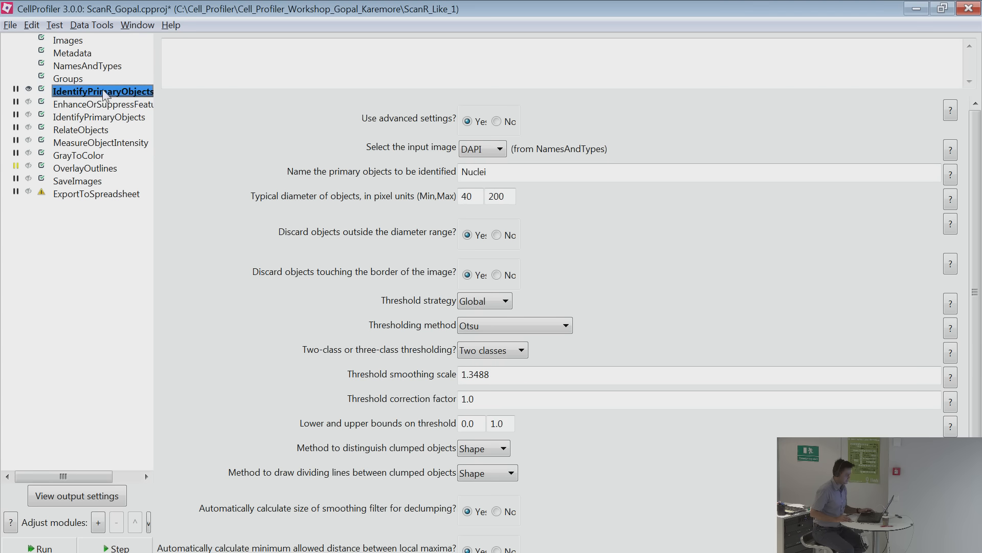
left_click(113, 547)
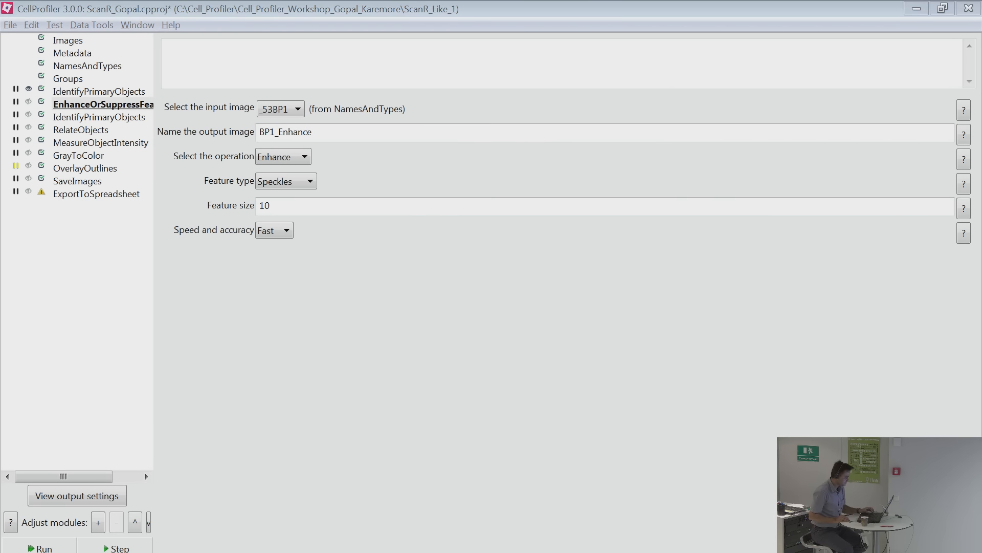
double_click(599, 100)
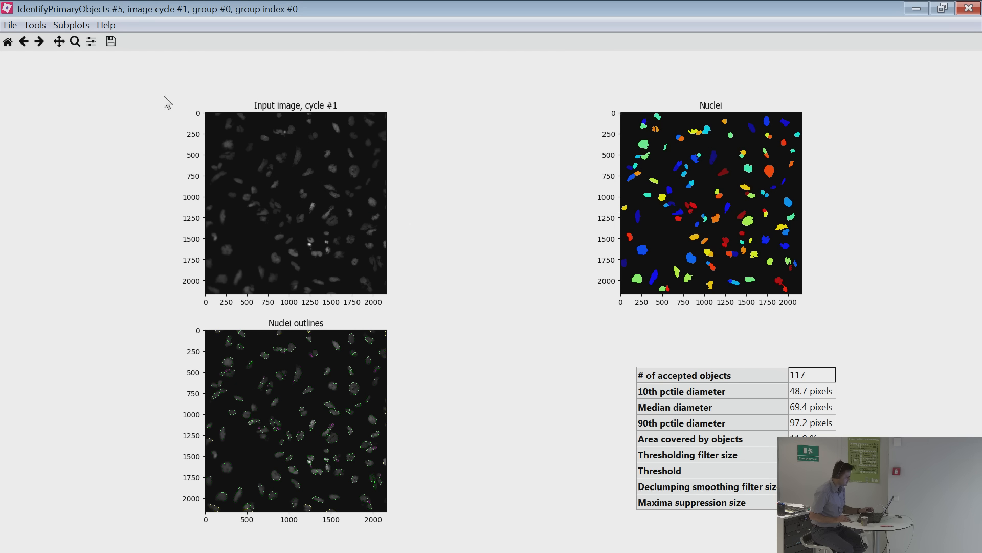
Zoom in on a pair of neighbouring nuclei to inspect their outlines, and restore the full image view.
left_click(75, 42)
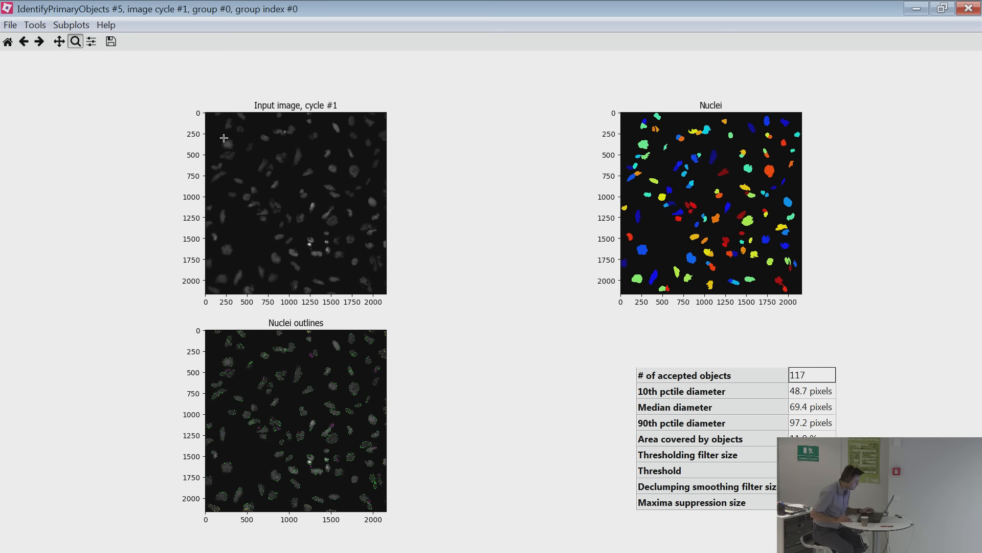
left_click_drag(237, 123, 253, 141)
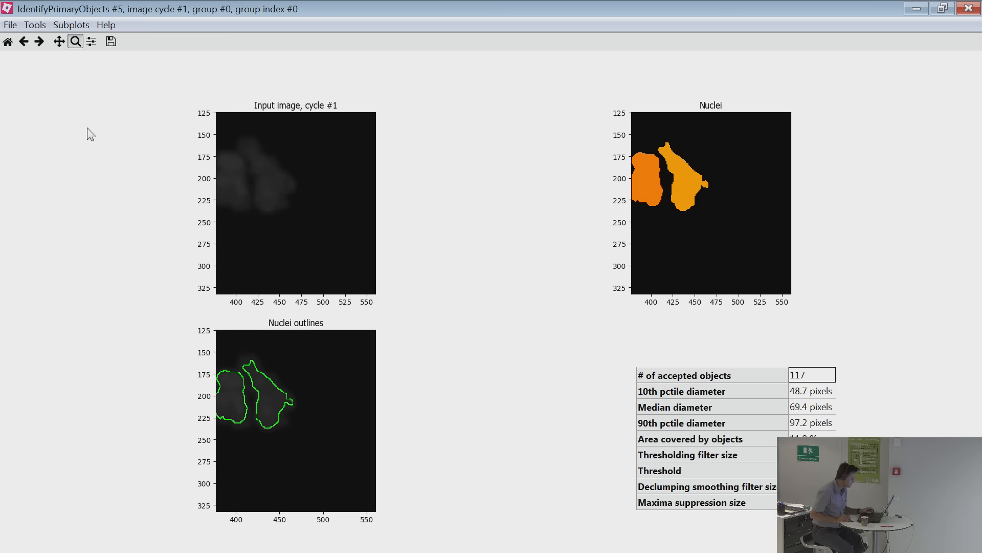
left_click(8, 42)
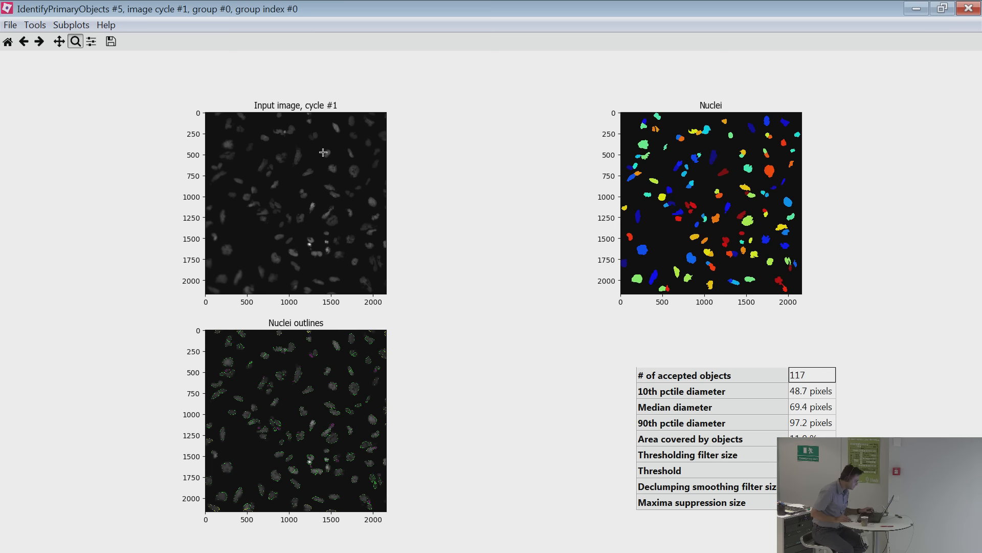
Zoom in on the group of four nuclei areas around 1400–1900 by 400–750 pixels to inspect their outlines, and minimize the result window.
left_click_drag(319, 142, 364, 178)
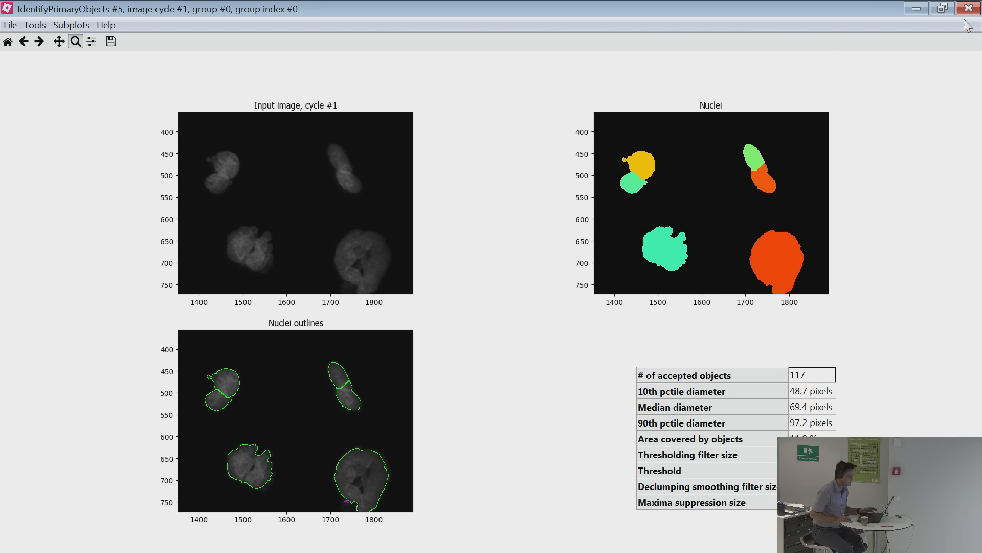
left_click(916, 9)
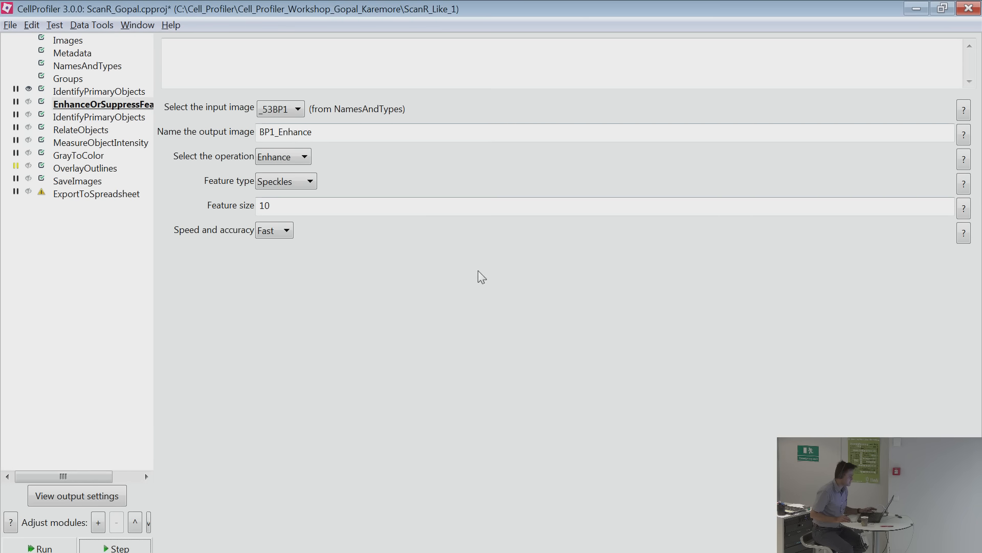
Set the first IdentifyPrimaryObjects module to three-class thresholding with middle-intensity pixels assigned to the background, and rerun that module.
left_click(94, 92)
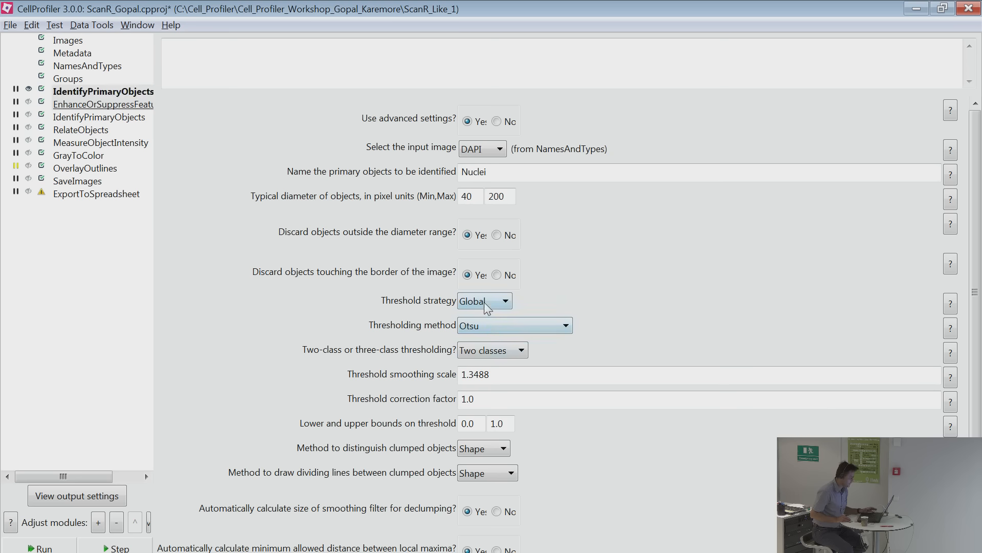
left_click(499, 350)
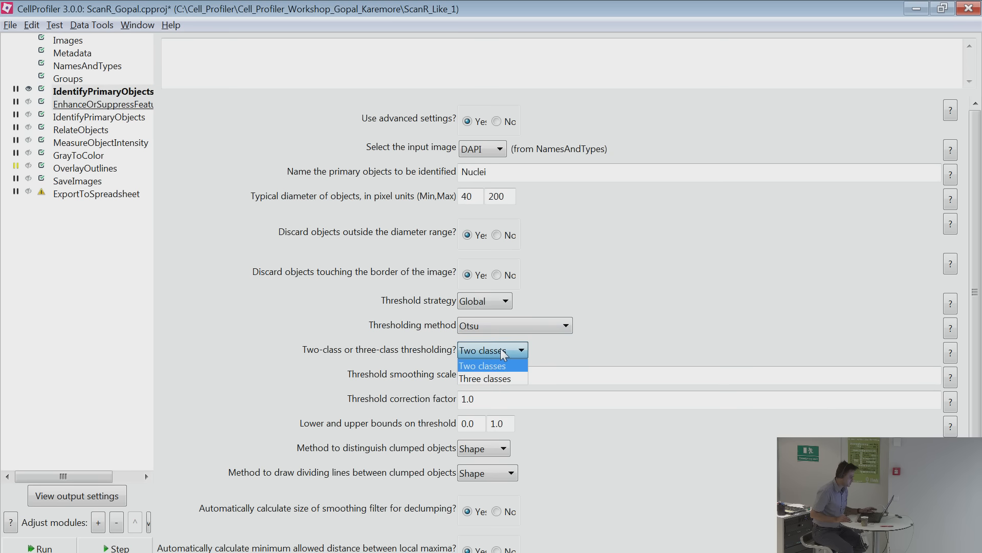
left_click(497, 379)
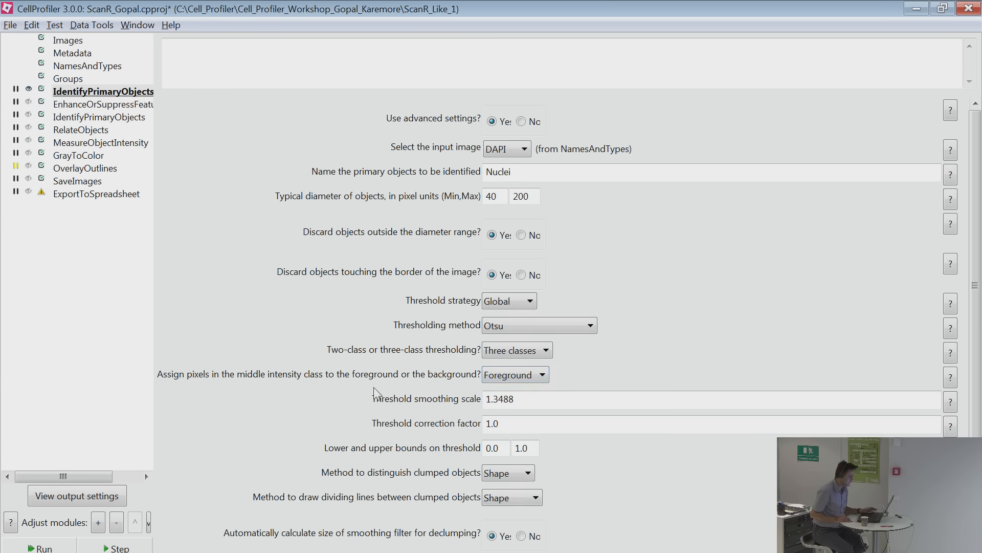
left_click(533, 376)
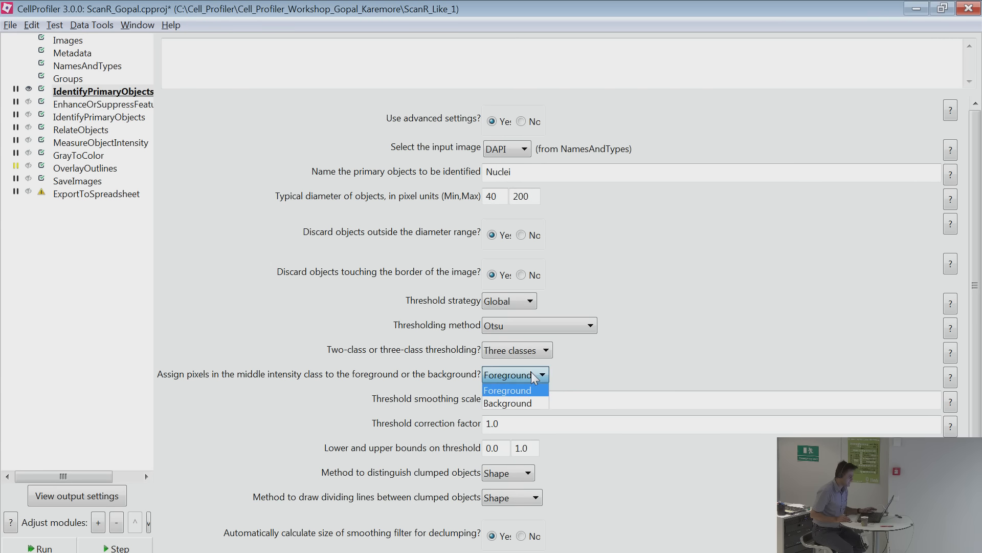
left_click(526, 404)
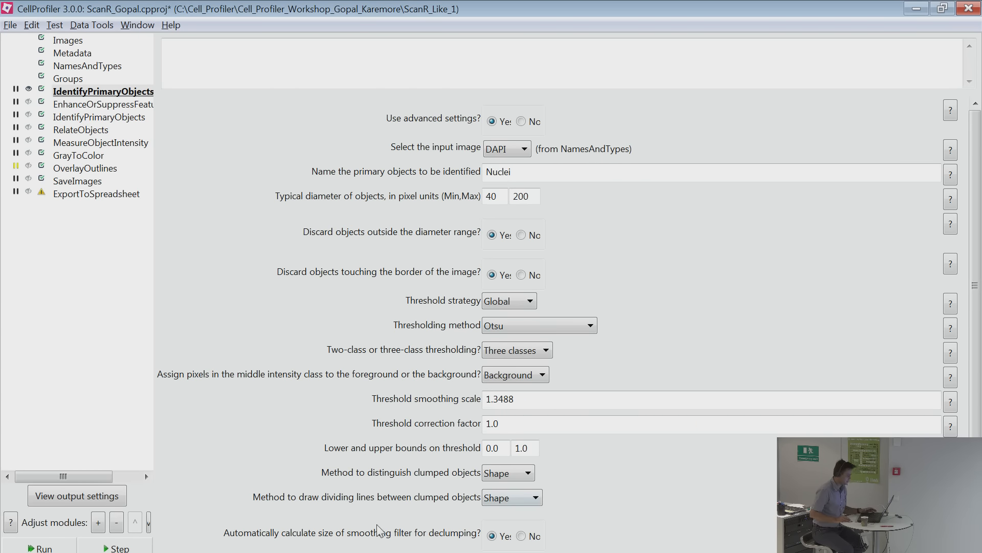
left_click(113, 543)
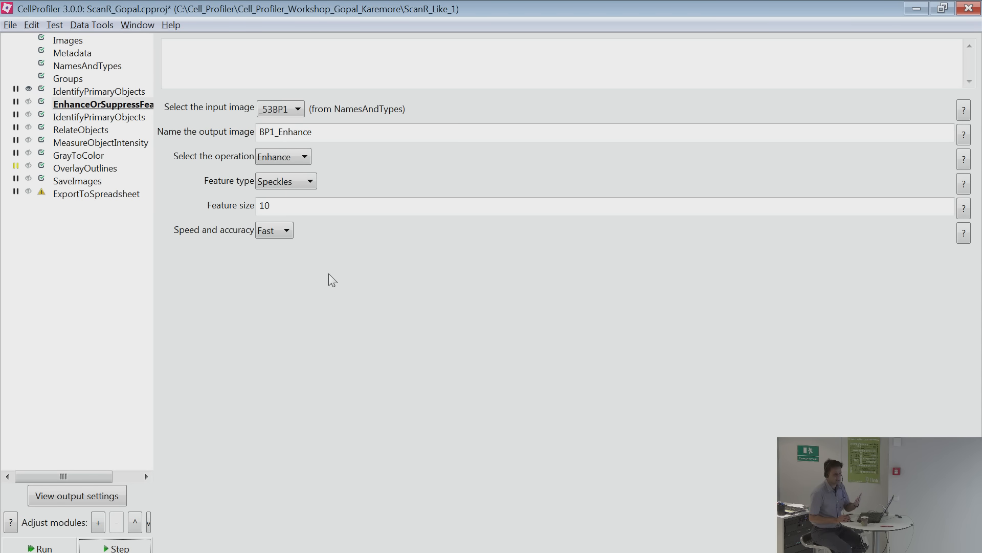
Zoom in on a small group of nuclei in the identification results to examine their outline edges, and close the results figure.
left_click(460, 551)
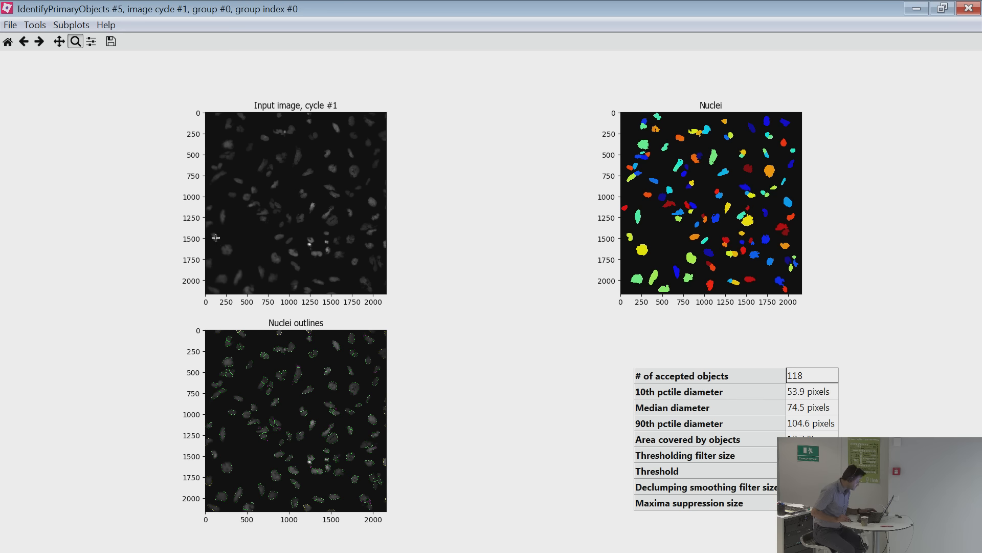
left_click_drag(308, 162, 354, 226)
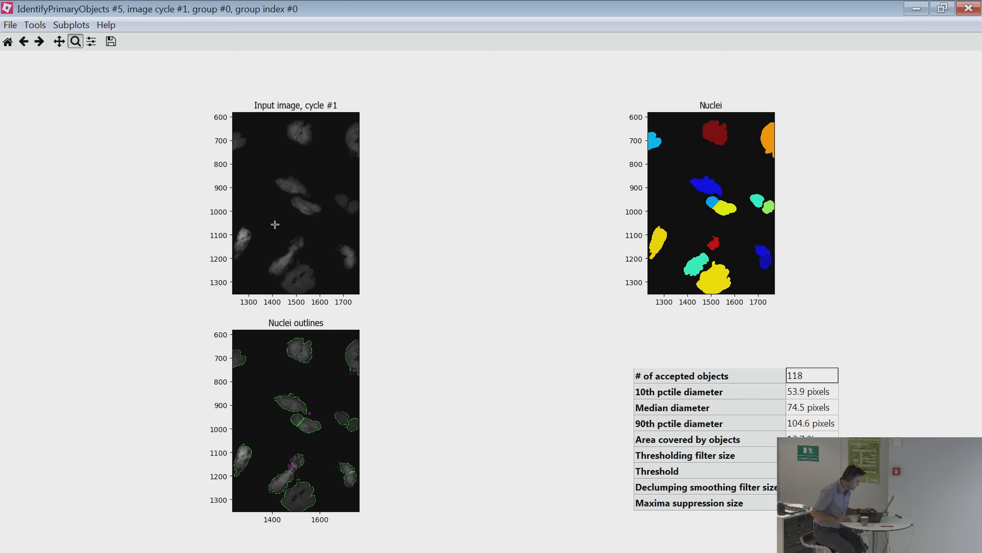
left_click_drag(263, 169, 283, 189)
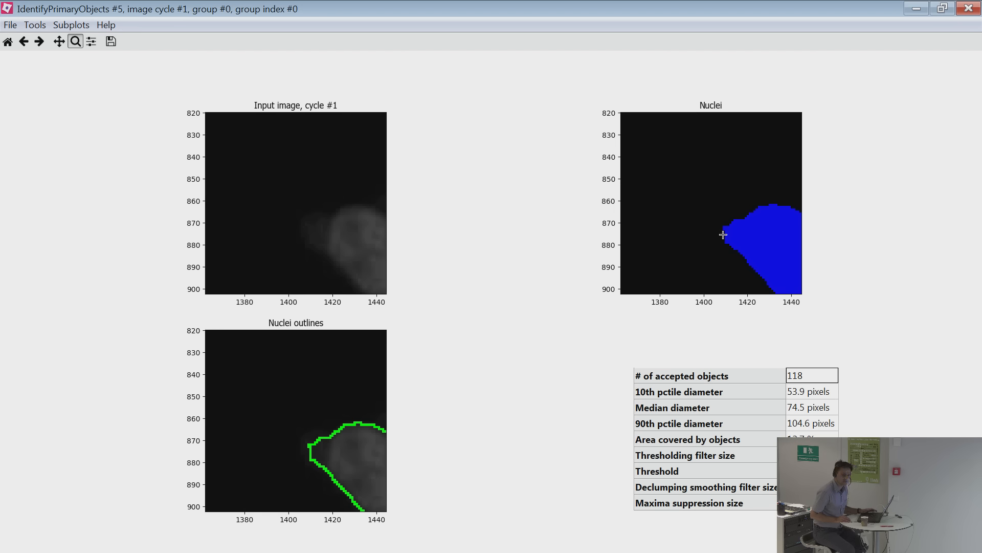
left_click(966, 9)
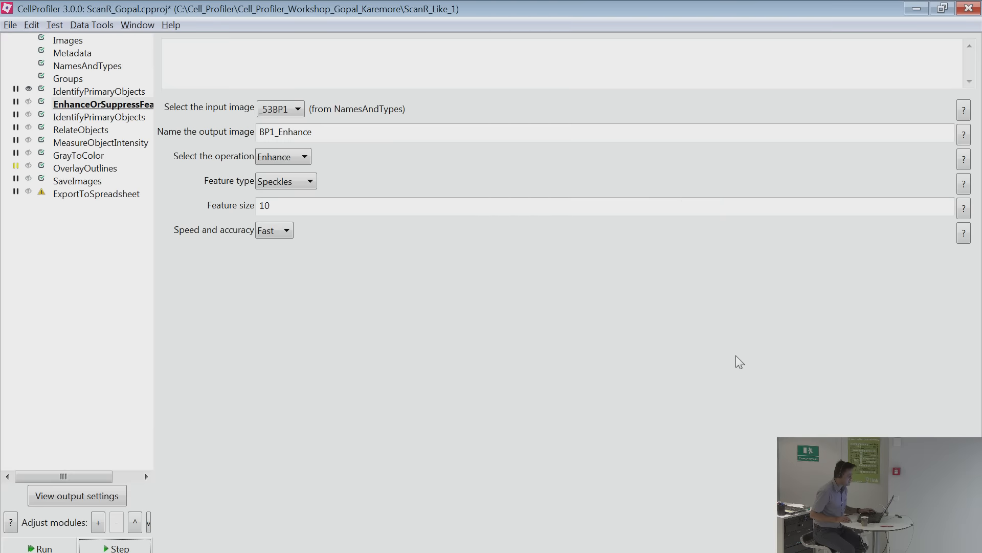
In the Nuclei IdentifyPrimaryObjects module, set both the clumped-object distinguishing method and the dividing-line method to Intensity.
left_click(78, 92)
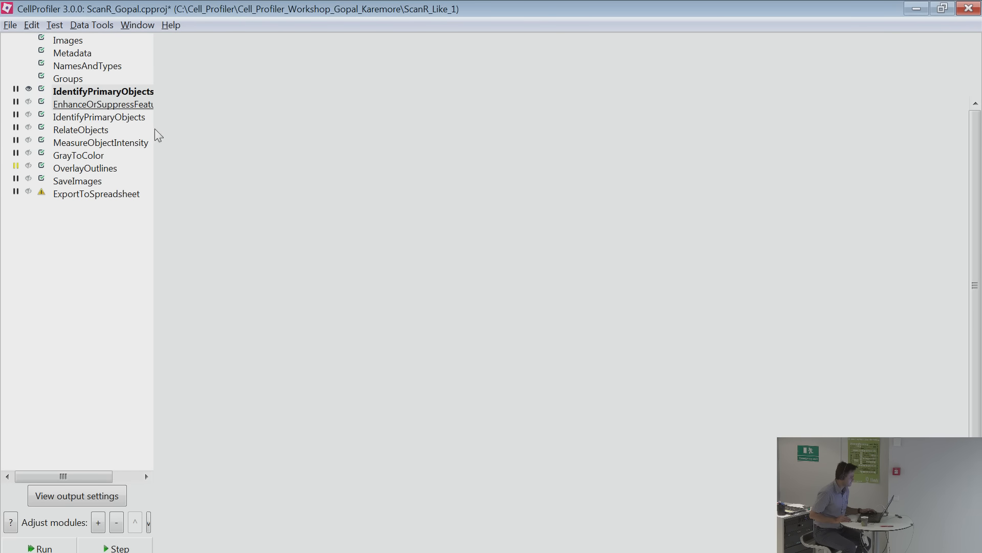
left_click(117, 93)
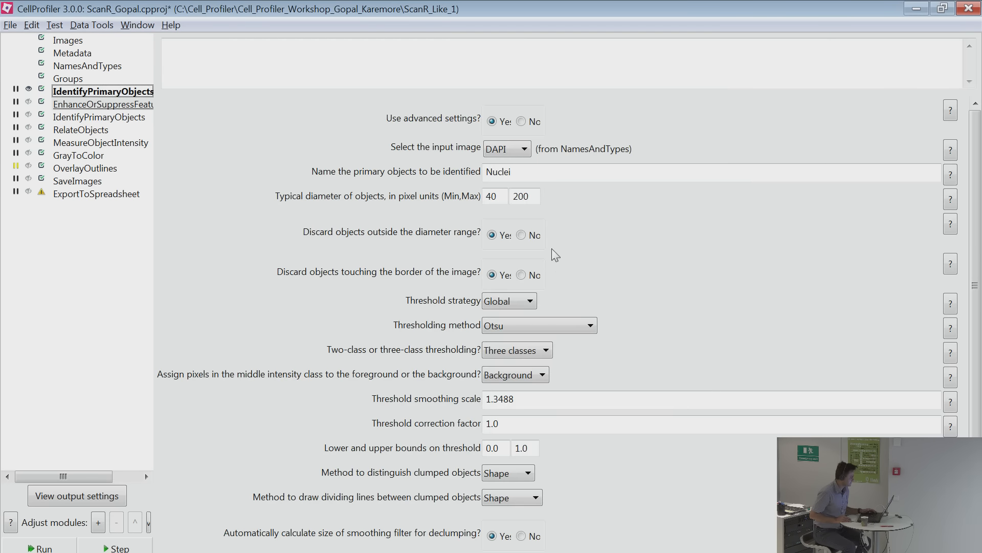
left_click(527, 473)
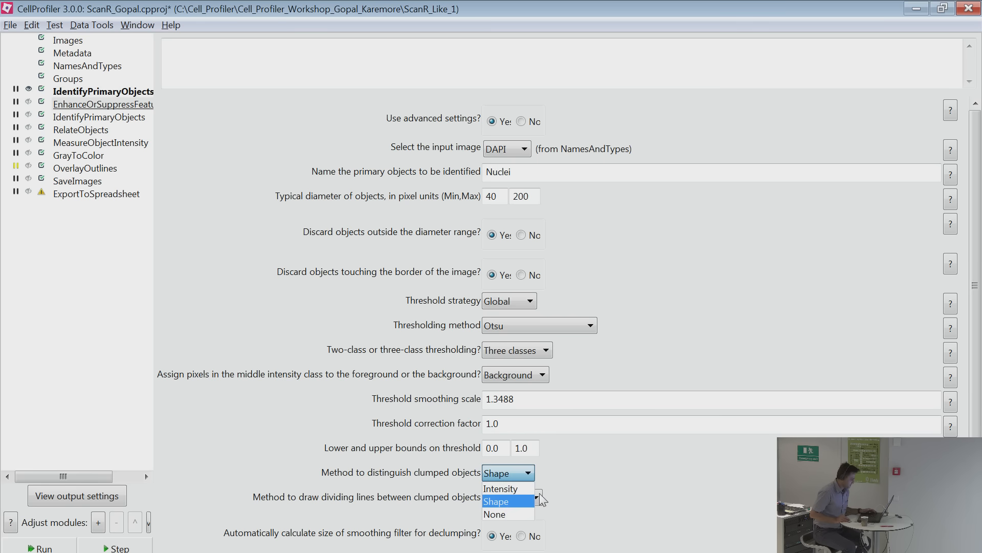
left_click(501, 489)
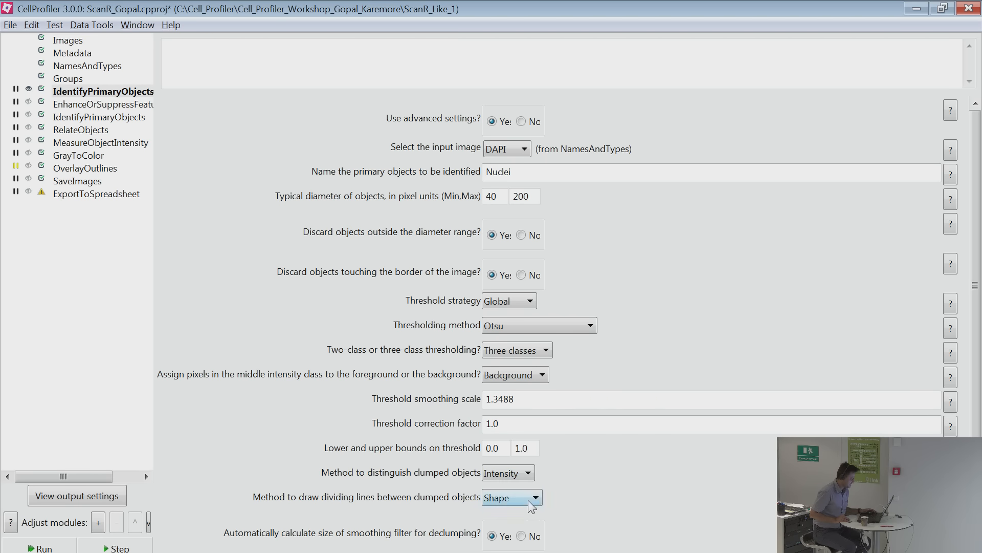
left_click(532, 499)
left_click(516, 510)
key("alt+Tab")
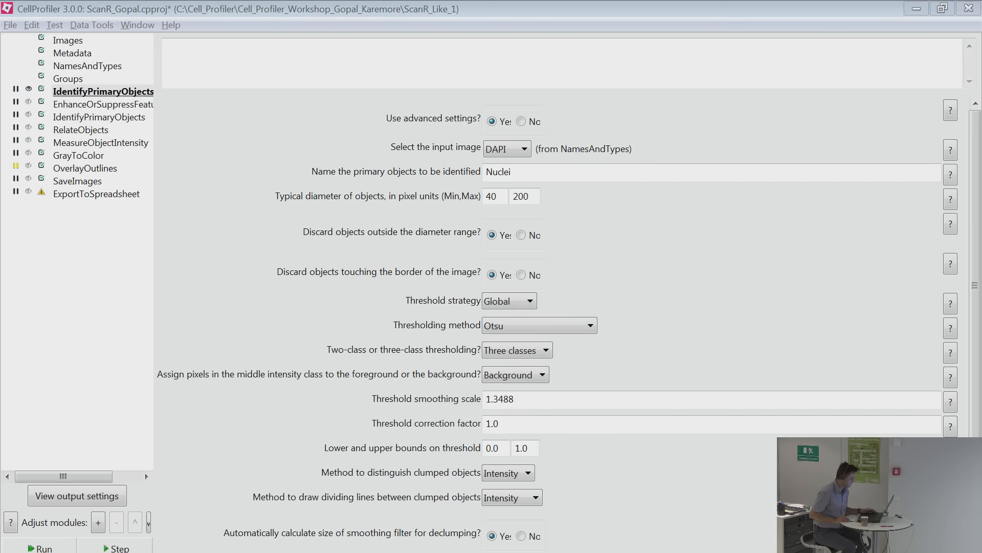
left_click(82, 285)
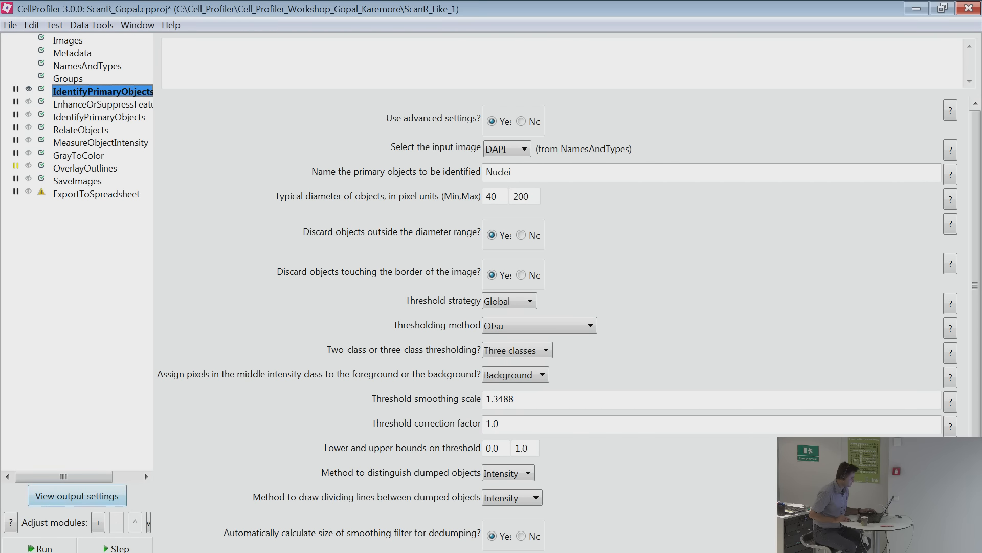
Run the nuclei identification on the current image and zoom in on a large nucleus to check how it is split.
left_click(107, 547)
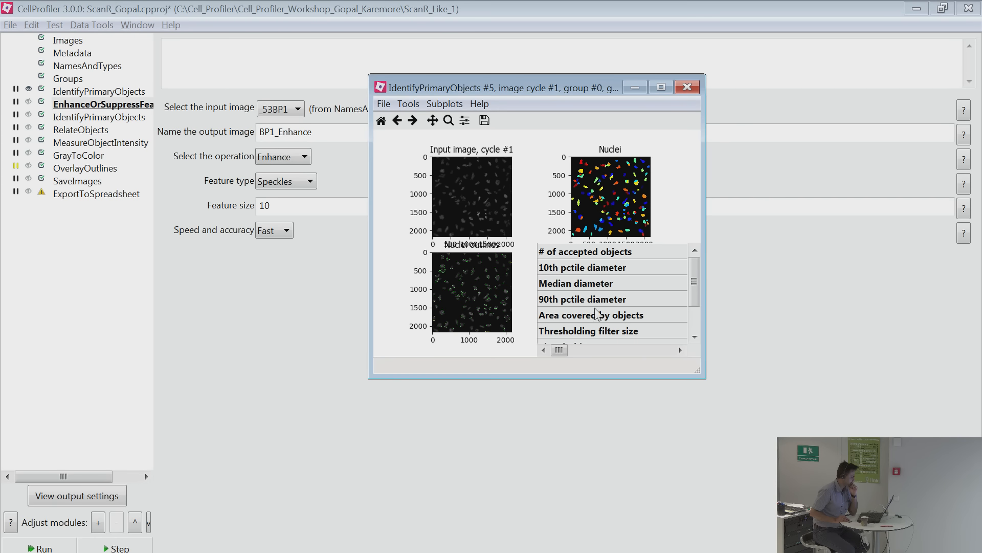
left_click(661, 87)
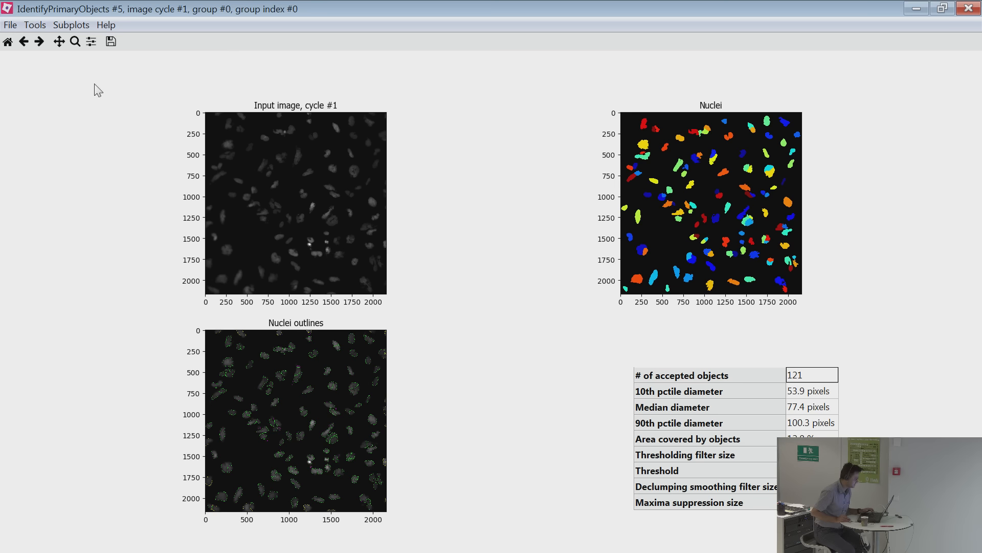
left_click(75, 41)
left_click_drag(318, 209, 352, 233)
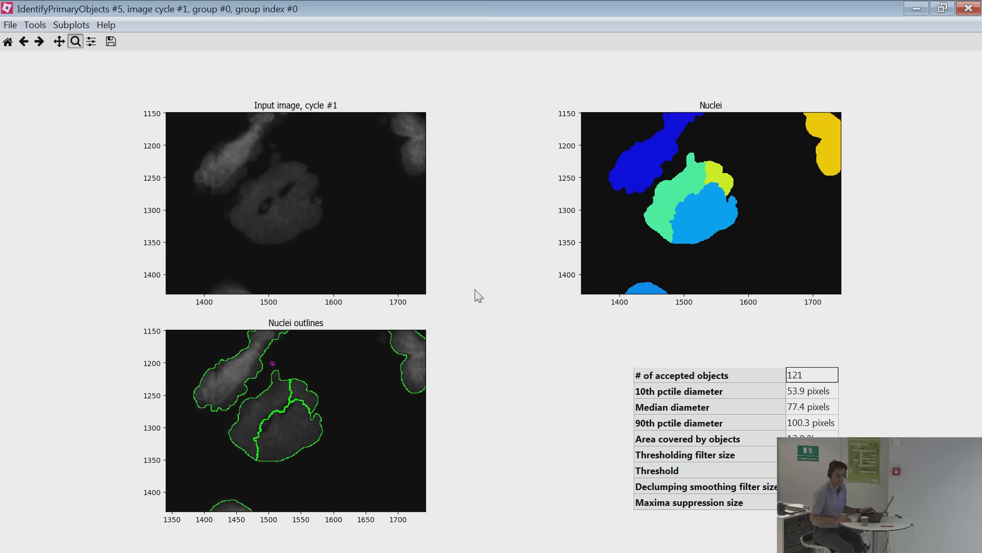
left_click(969, 8)
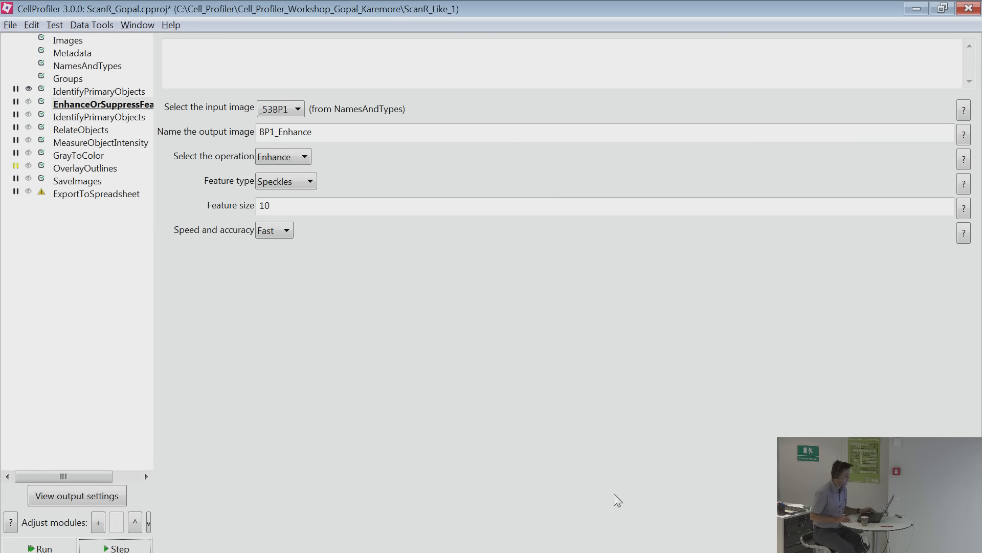
Set both the clumped-object distinguishing method and the dividing-line method of the Nuclei module back to Shape.
left_click(86, 94)
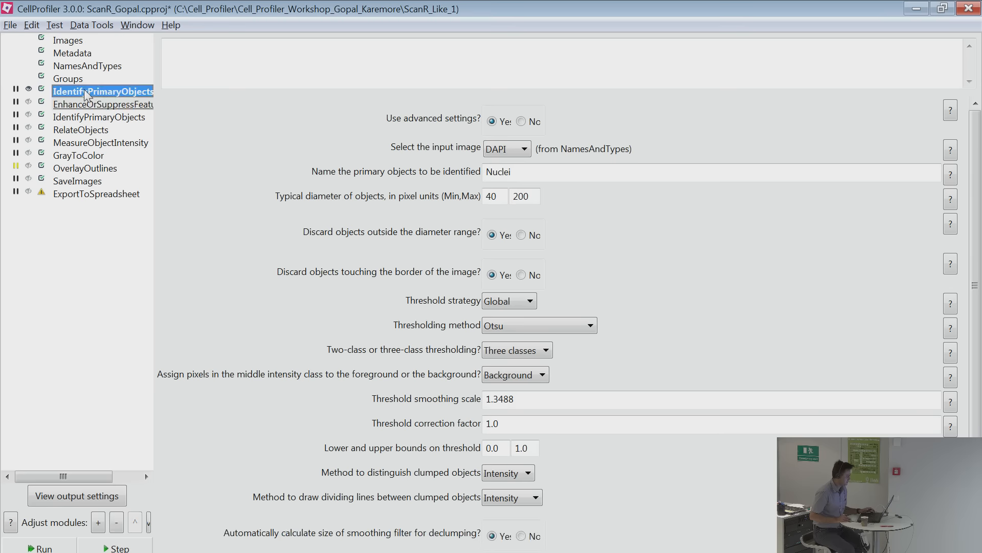
left_click(502, 478)
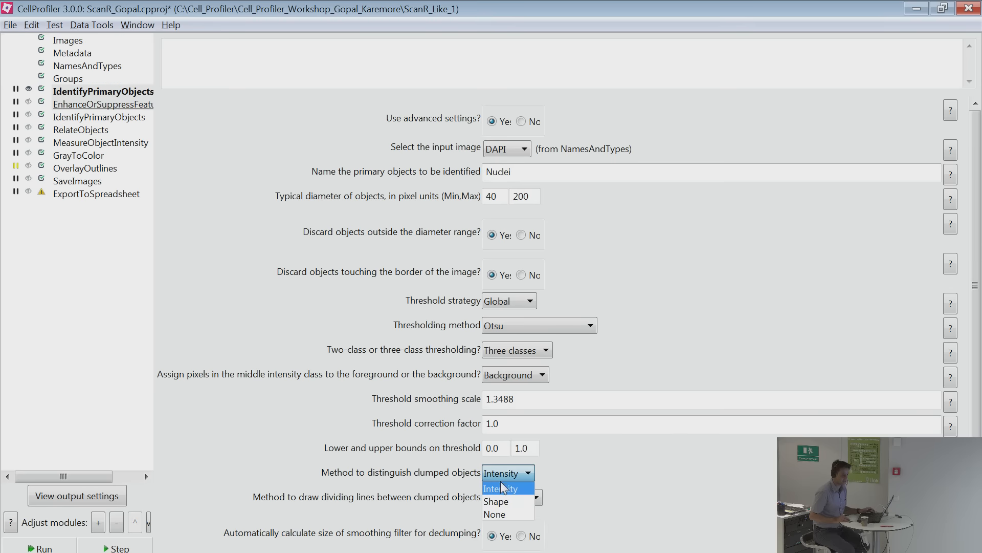
left_click(504, 503)
left_click(507, 497)
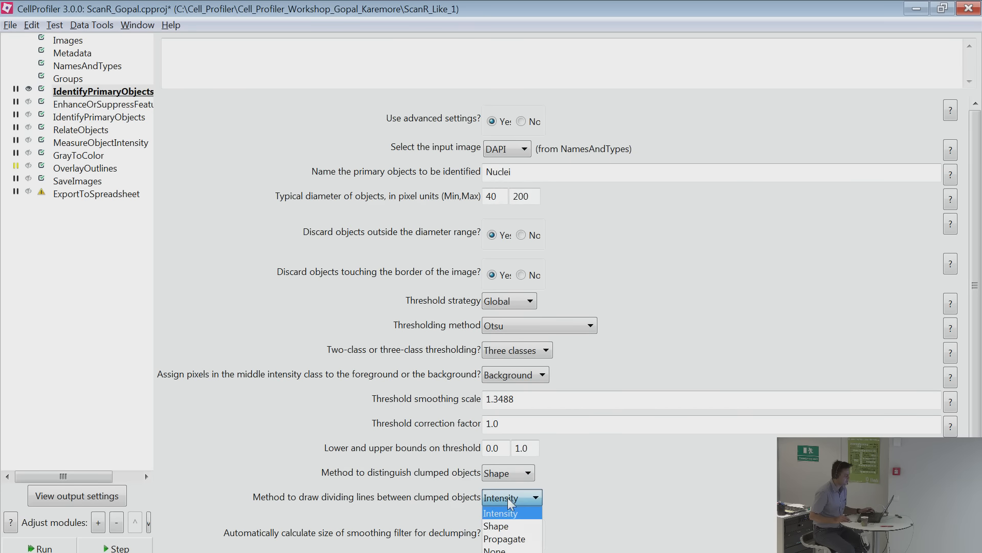
left_click(512, 523)
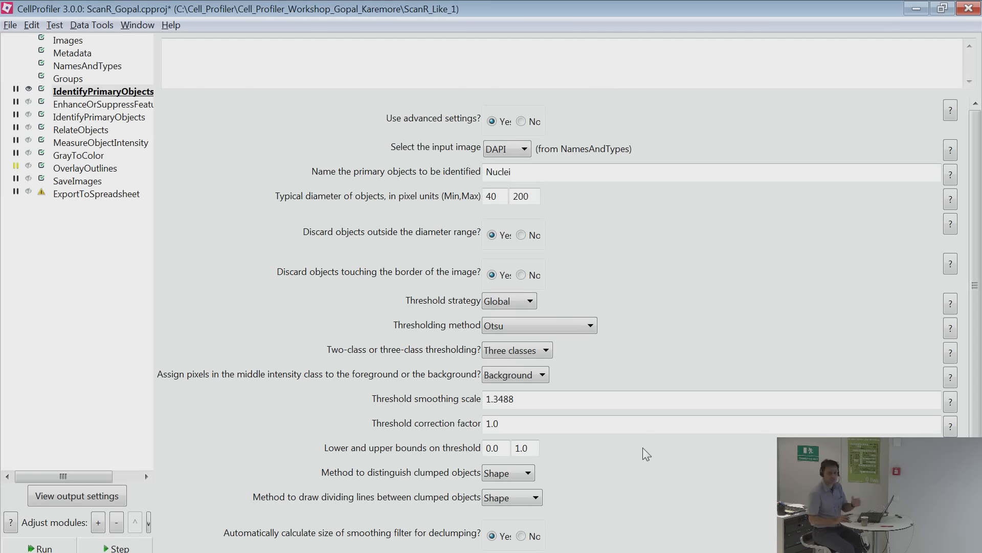
Try the Adaptive threshold strategy, look at its adaptive window size setting, and return the strategy to Global.
key("Tab")
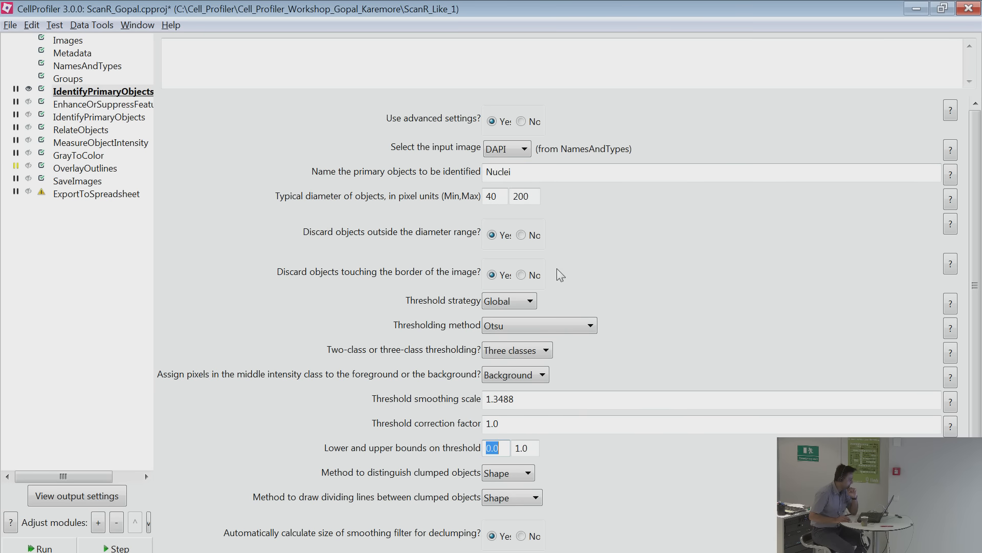
left_click(508, 301)
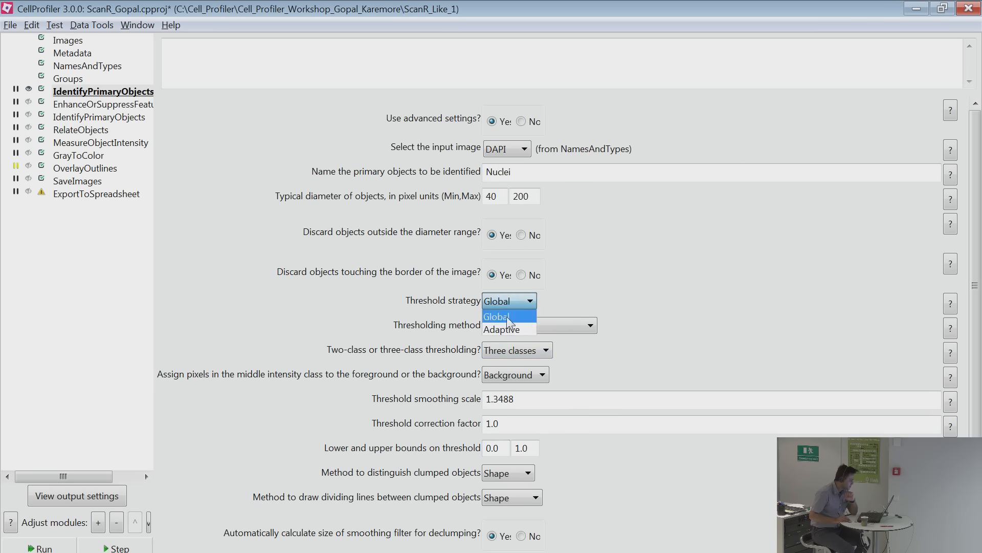
left_click(507, 329)
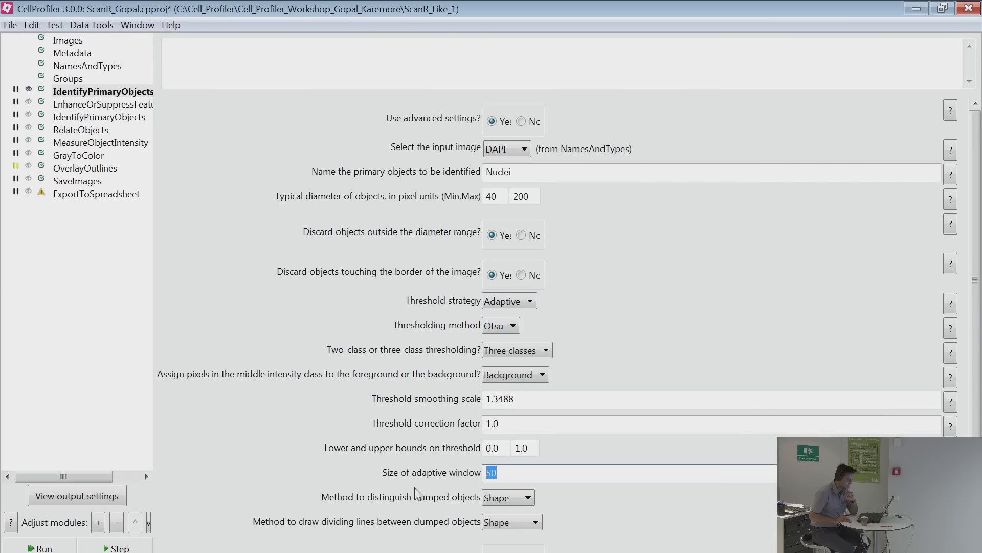
double_click(495, 472)
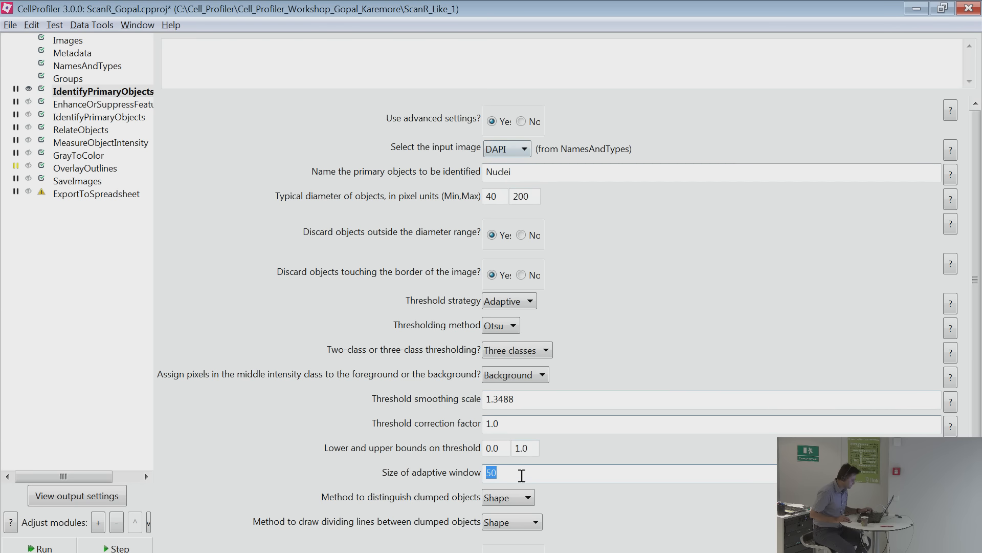
left_click(511, 302)
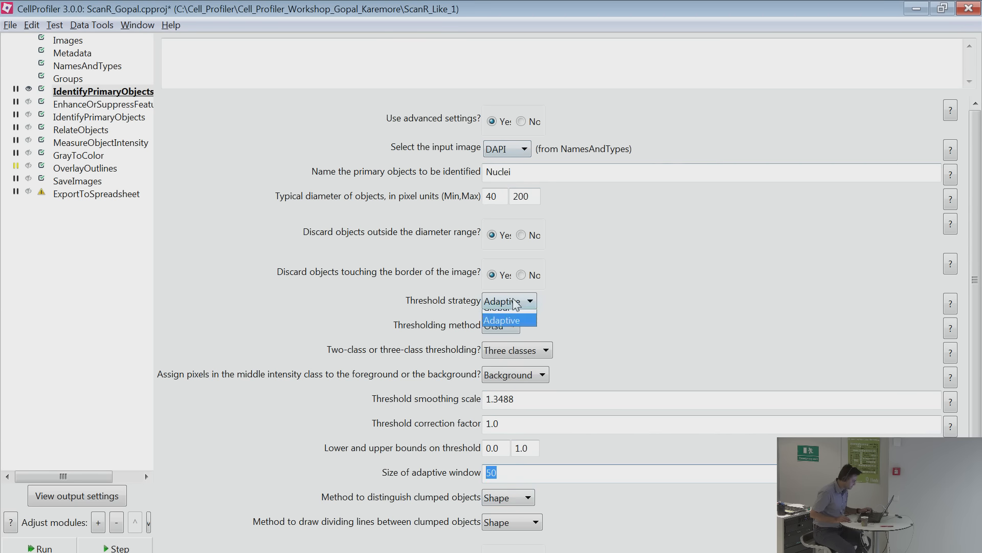
left_click(511, 317)
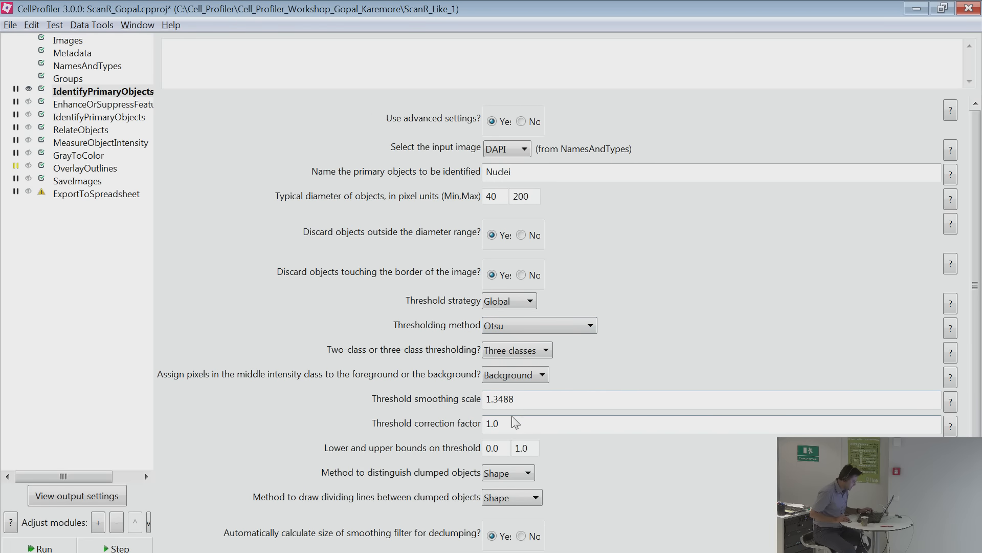
Set the threshold smoothing scale of the nuclei identification to 2.
left_click_drag(527, 404, 484, 402)
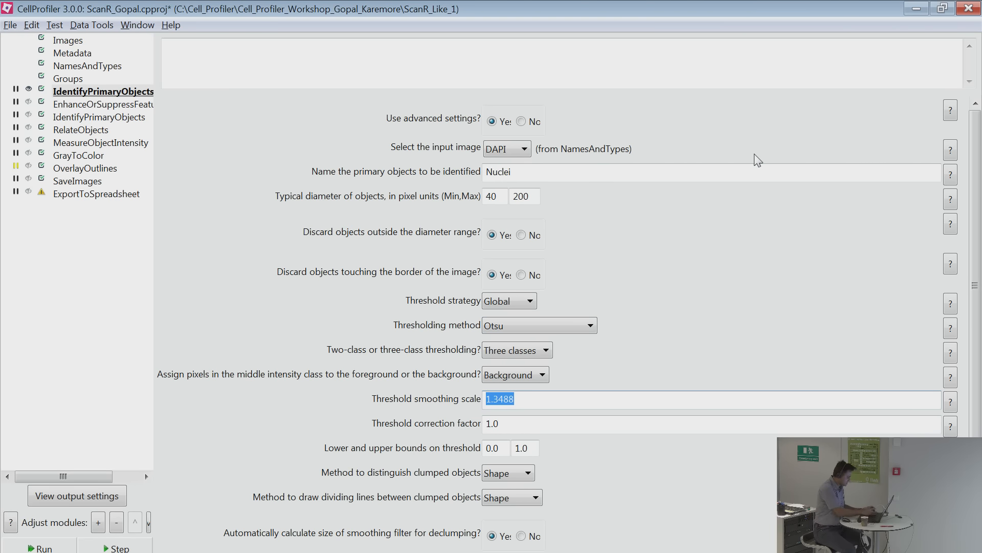
type("2")
key("Tab")
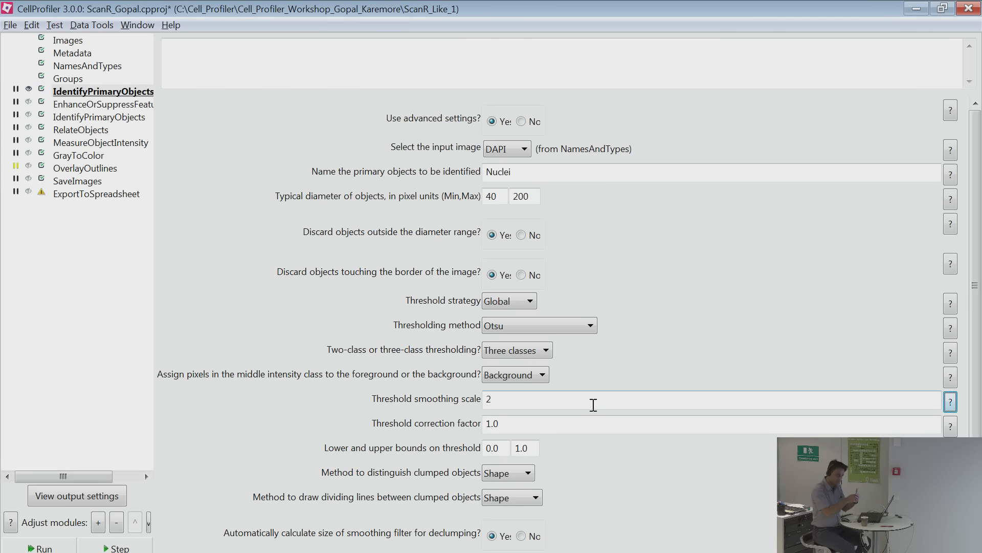
left_click(582, 423)
left_click_drag(525, 398, 472, 395)
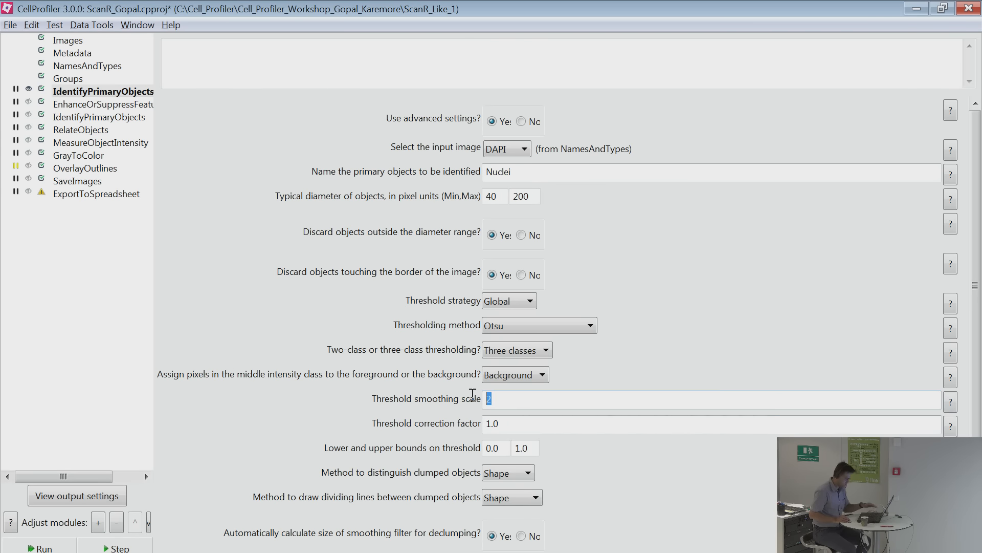
Set the threshold correction factor to 1.5 and the threshold smoothing scale to 1.38.
left_click_drag(504, 424, 484, 423)
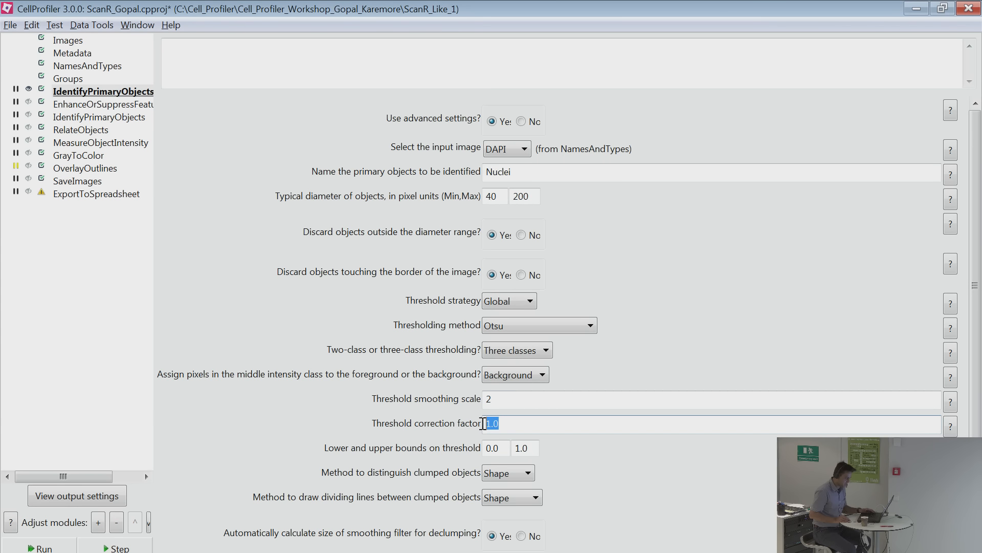
type("1.5")
left_click(752, 394)
left_click_drag(582, 382, 451, 386)
type("1.")
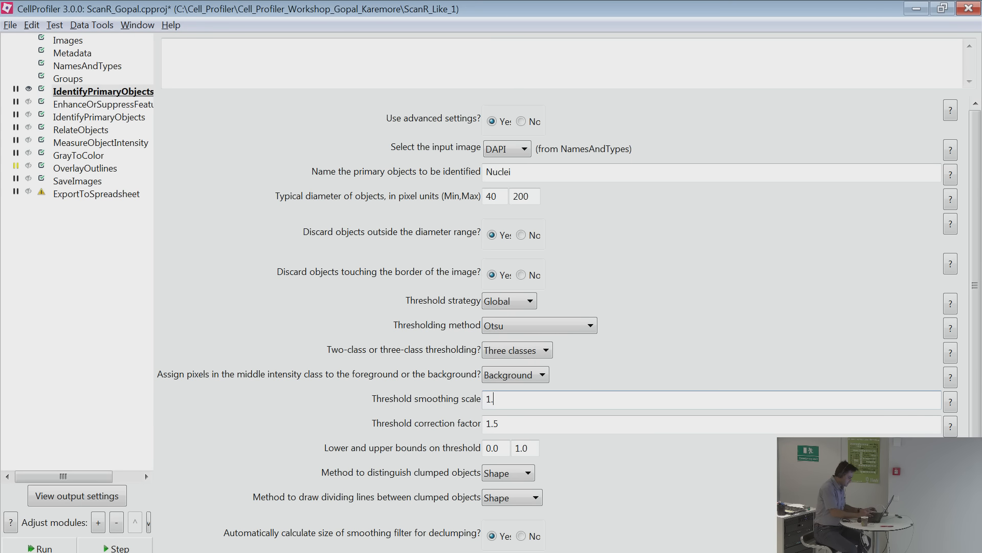
type("38")
key("Tab")
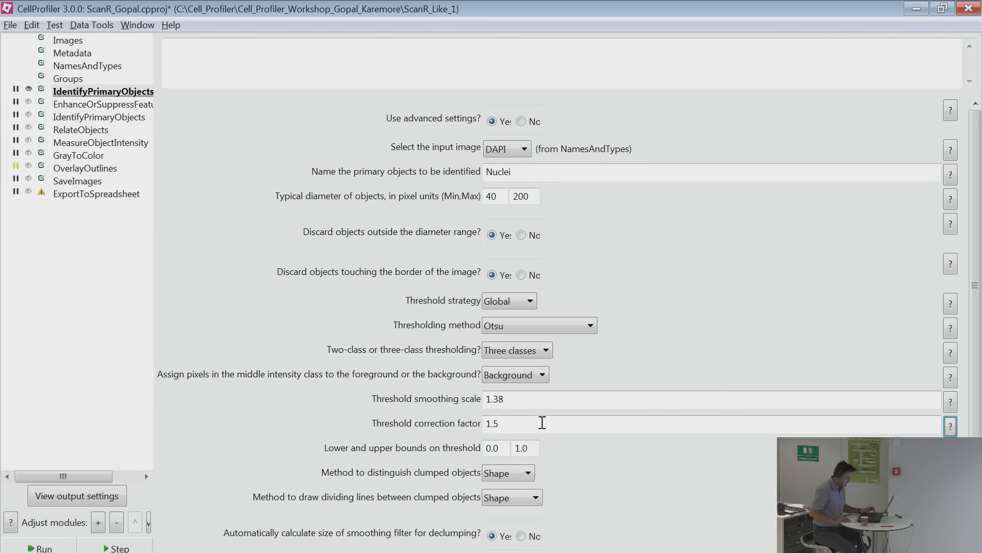
left_click_drag(542, 422, 488, 423)
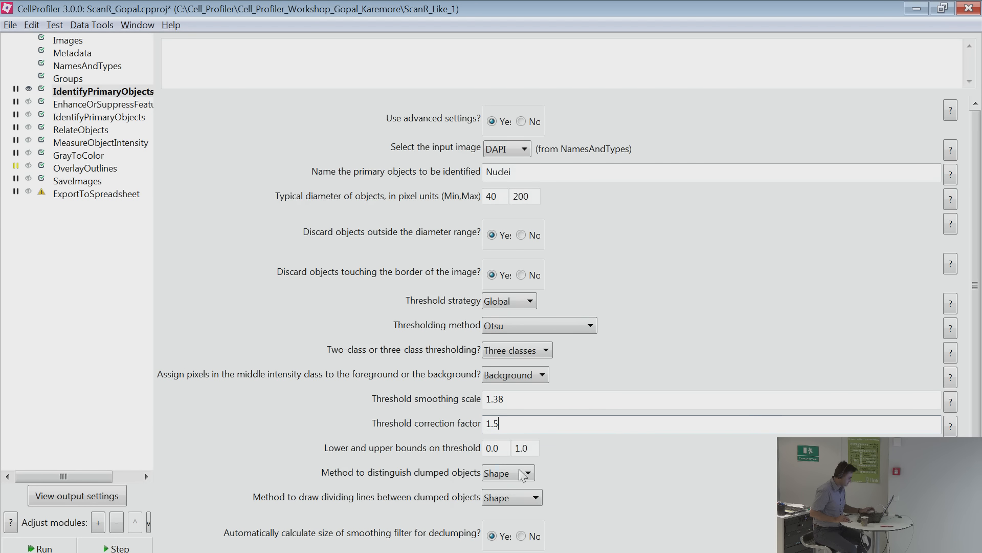
Run the nuclei identification with the edited threshold settings, examine a group of outlined nuclei up close, and return to the module's settings.
left_click(123, 547)
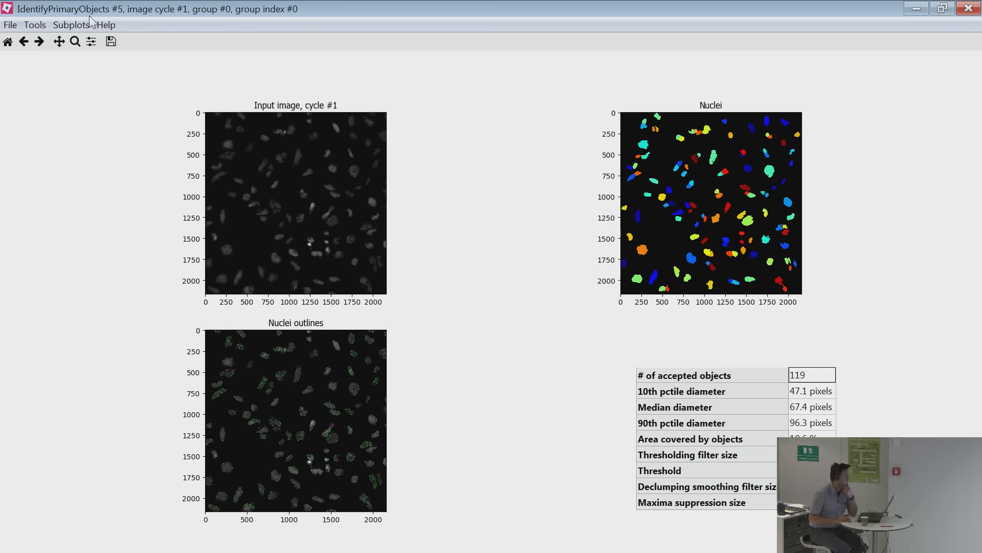
left_click(75, 41)
left_click_drag(287, 184, 354, 250)
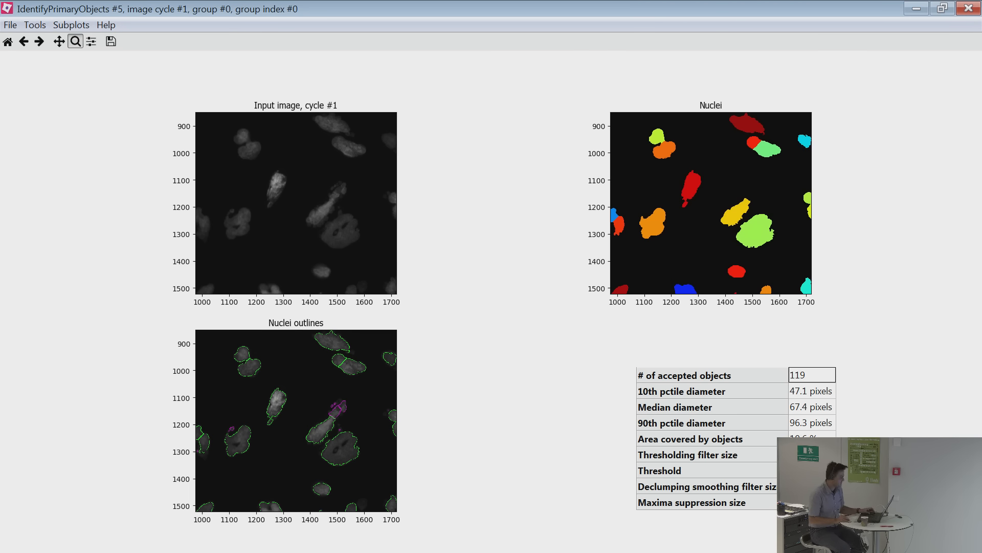
key("alt+Tab")
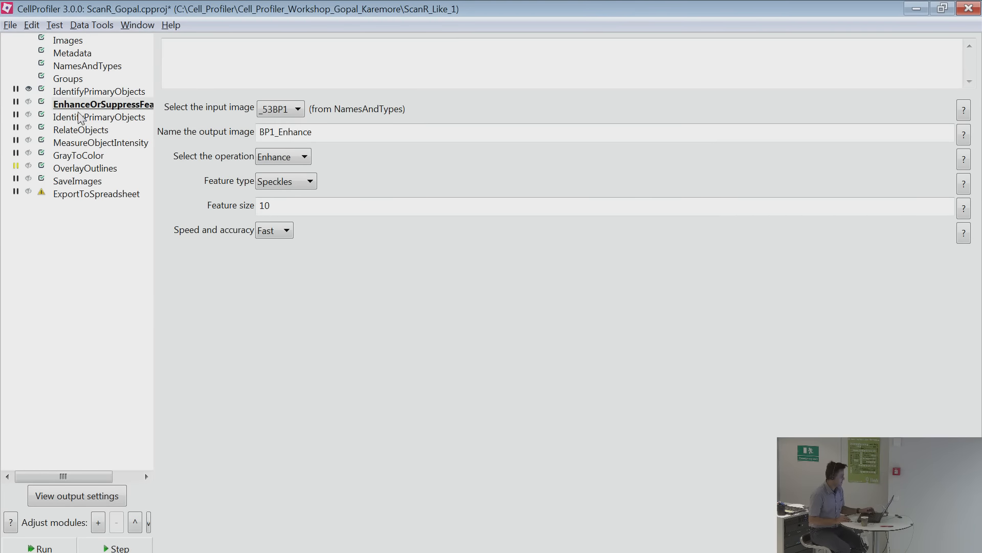
left_click(76, 81)
left_click(76, 92)
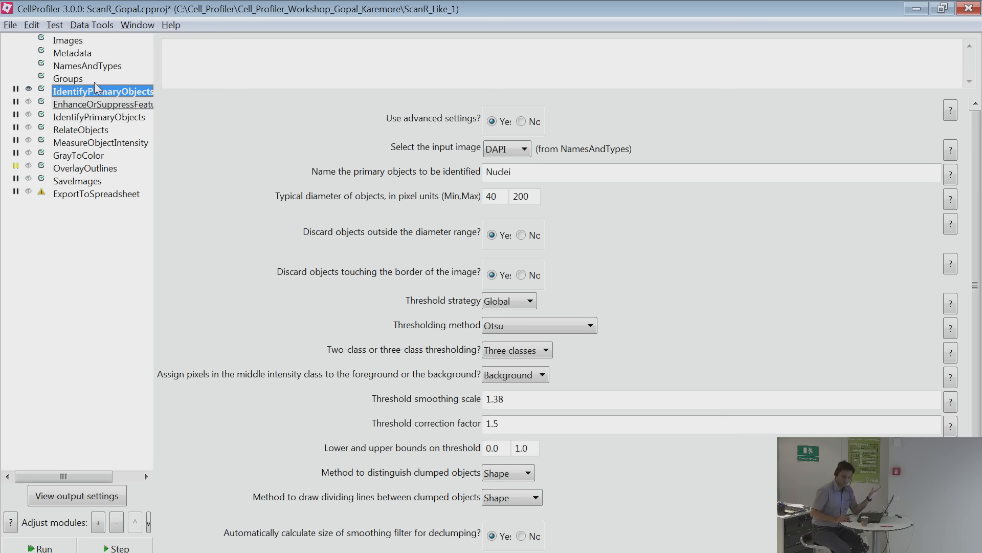
Open the A02--W2--P6--Z0--T0--H2AX.jpg image from the file list, examine its bright spots up close, and close it.
left_click(84, 105)
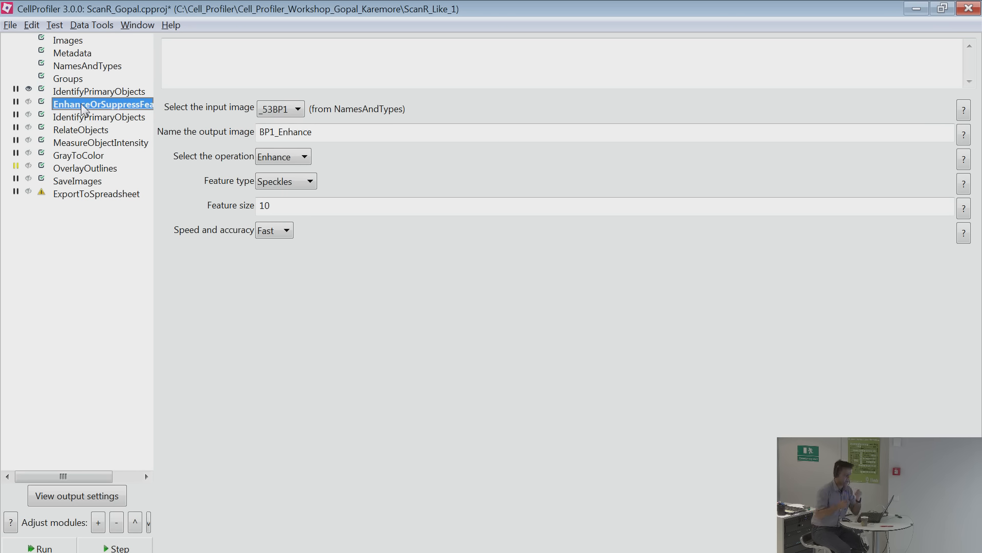
left_click(68, 41)
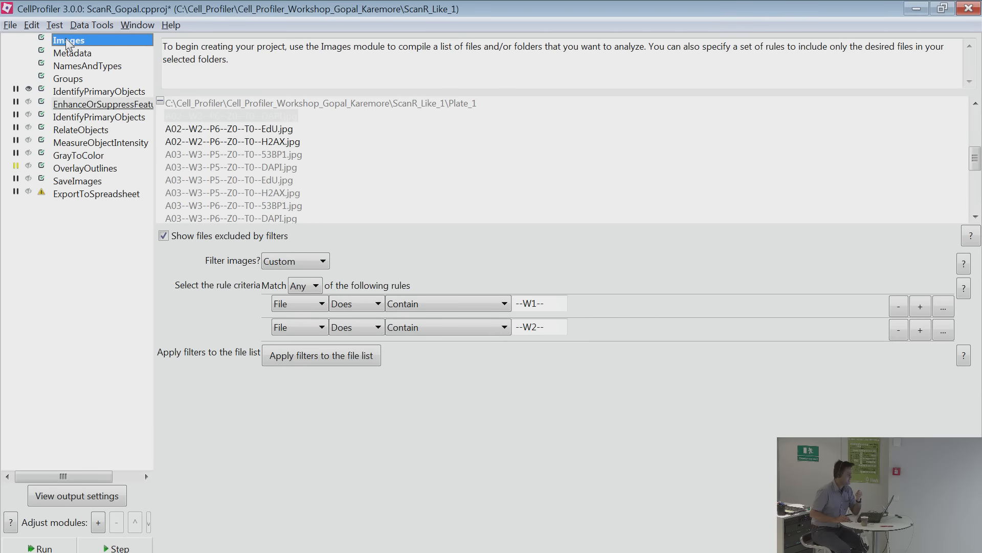
left_click(268, 140)
right_click(268, 140)
left_click(275, 143)
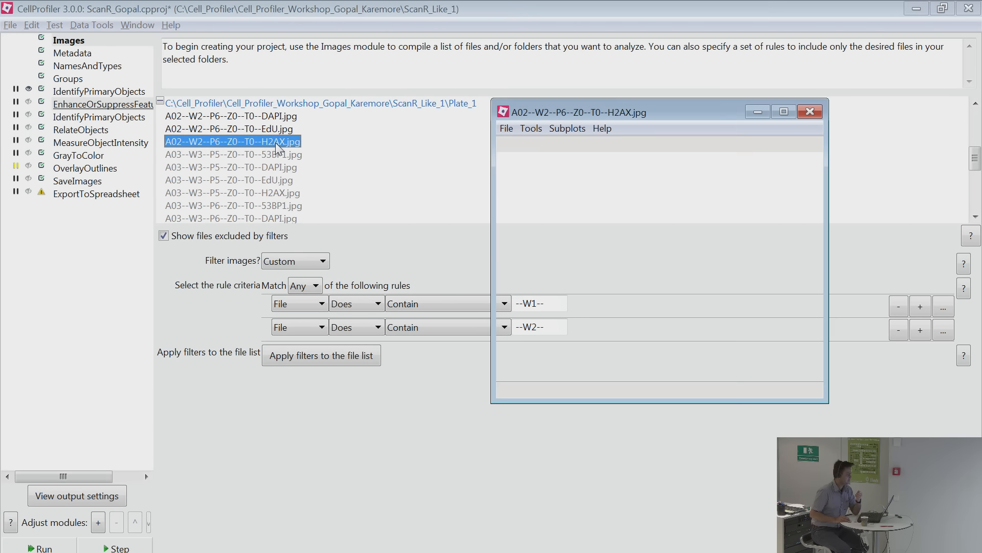
left_click(782, 113)
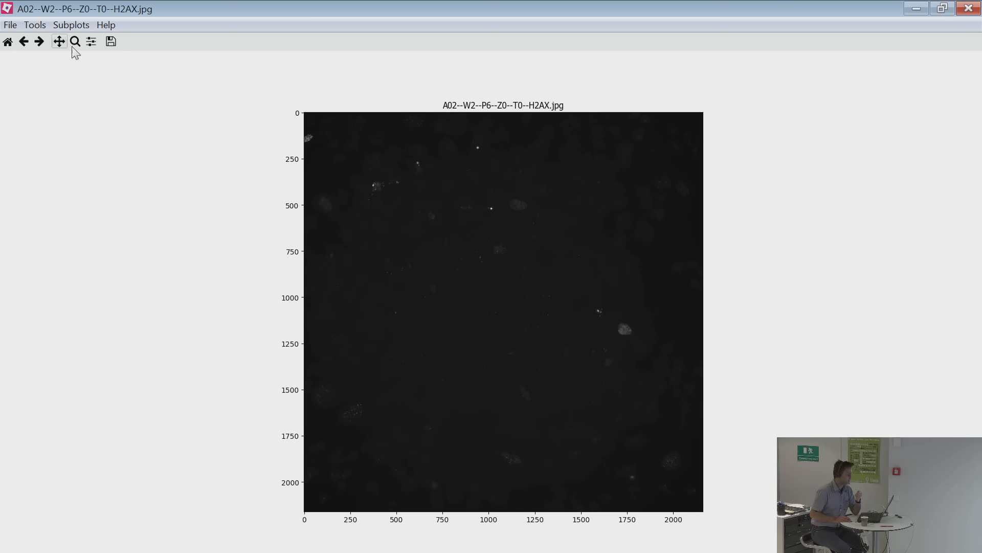
left_click(75, 42)
left_click_drag(586, 293, 620, 337)
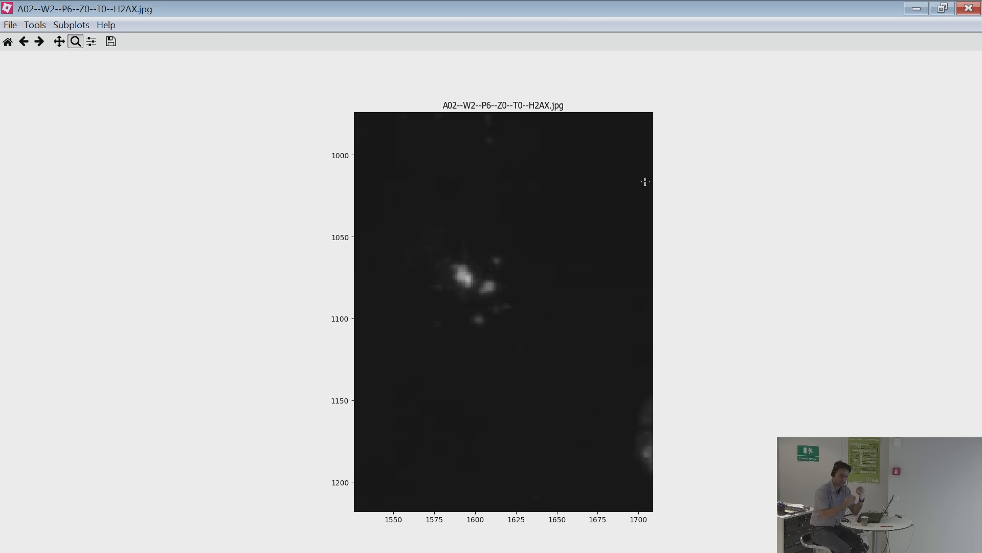
left_click(968, 9)
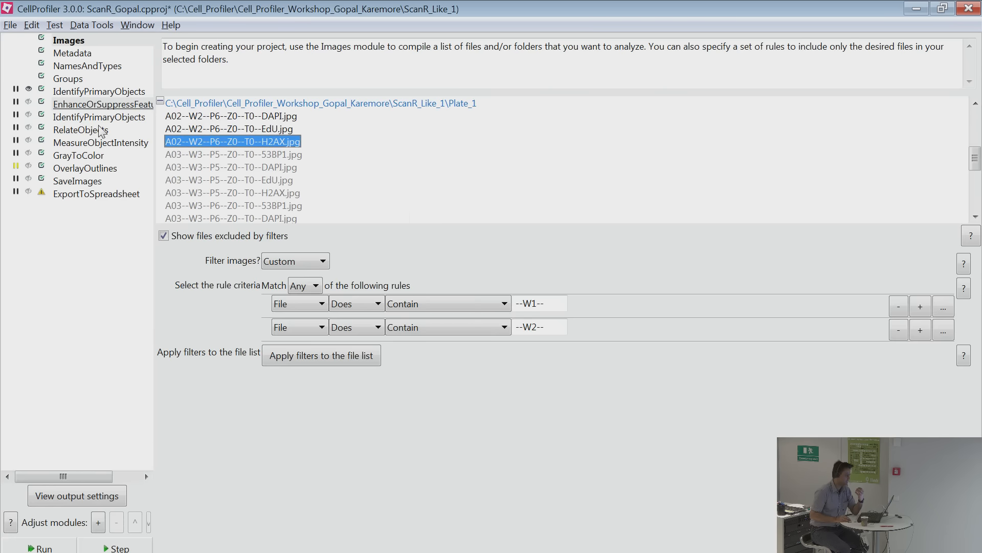
Look up EnhanceOrSuppressFeatures among the addable Image Processing modules without adding another one to the pipeline.
left_click(91, 106)
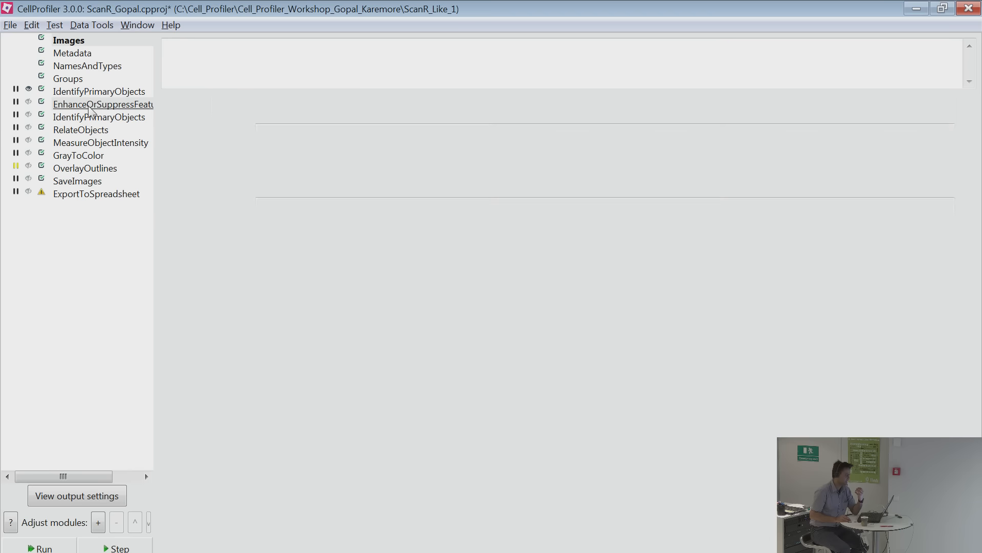
right_click(49, 306)
mouse_move(68, 313)
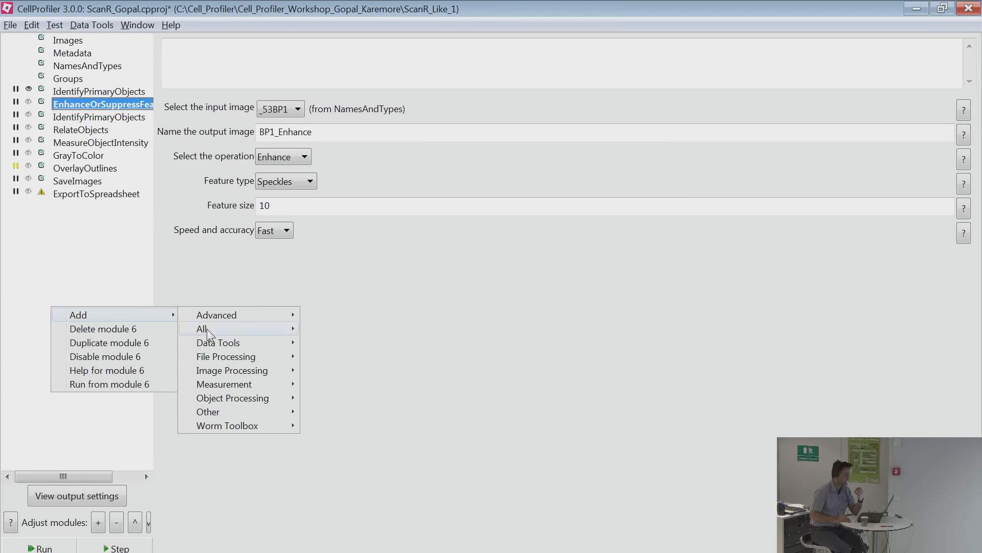
mouse_move(266, 371)
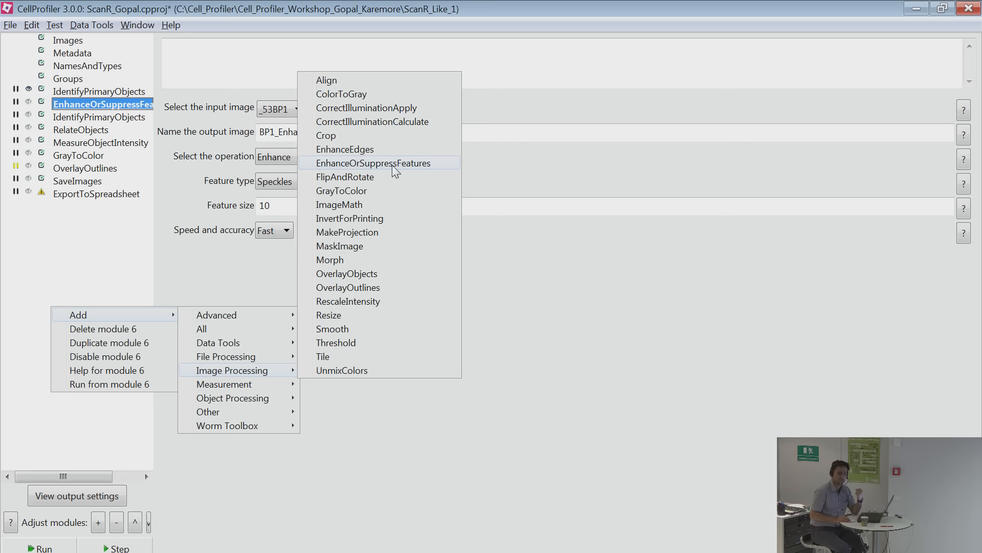
left_click(99, 238)
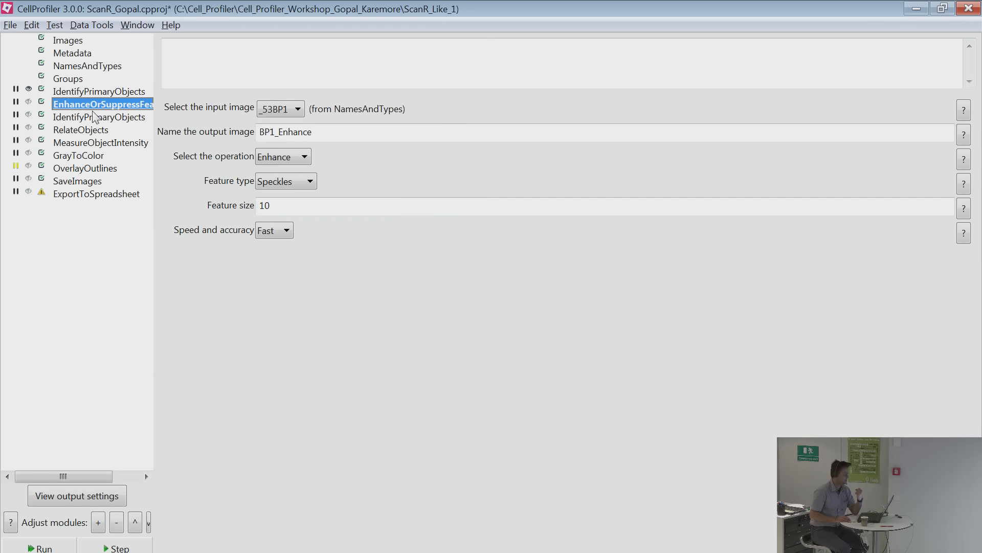
Review the available input images and the output image name of EnhanceOrSuppressFeatures, keeping _53BP1 as the input.
left_click(284, 109)
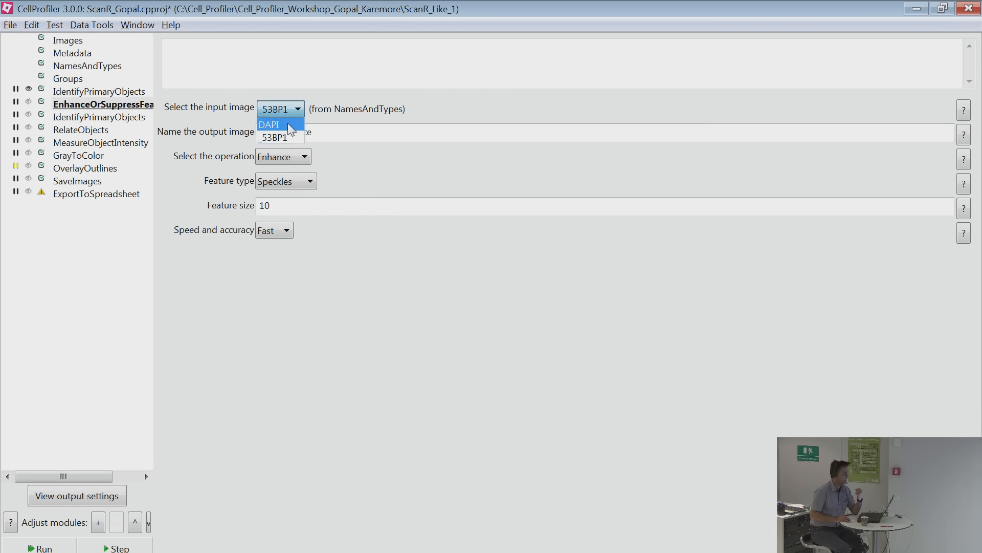
left_click(288, 137)
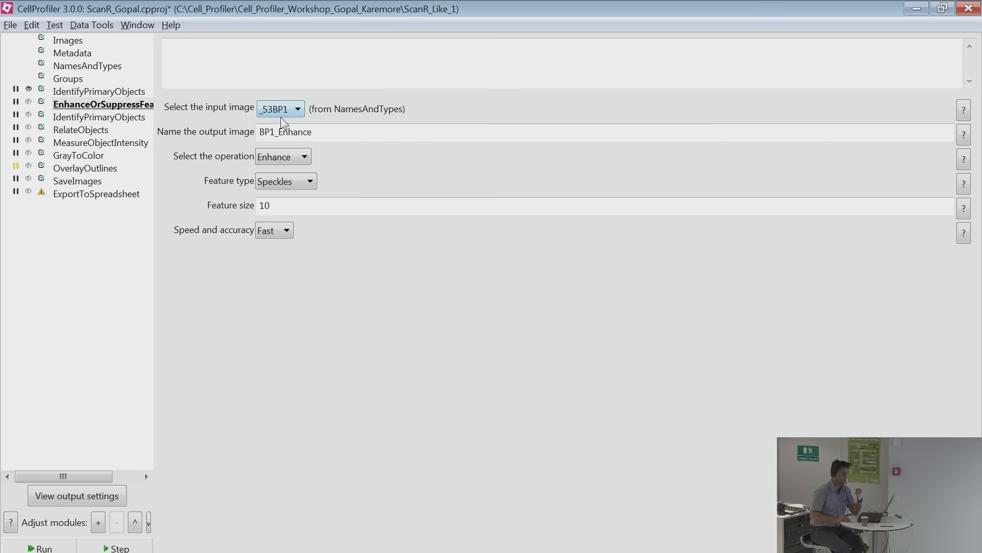
left_click(288, 116)
left_click(285, 136)
left_click_drag(313, 132, 214, 132)
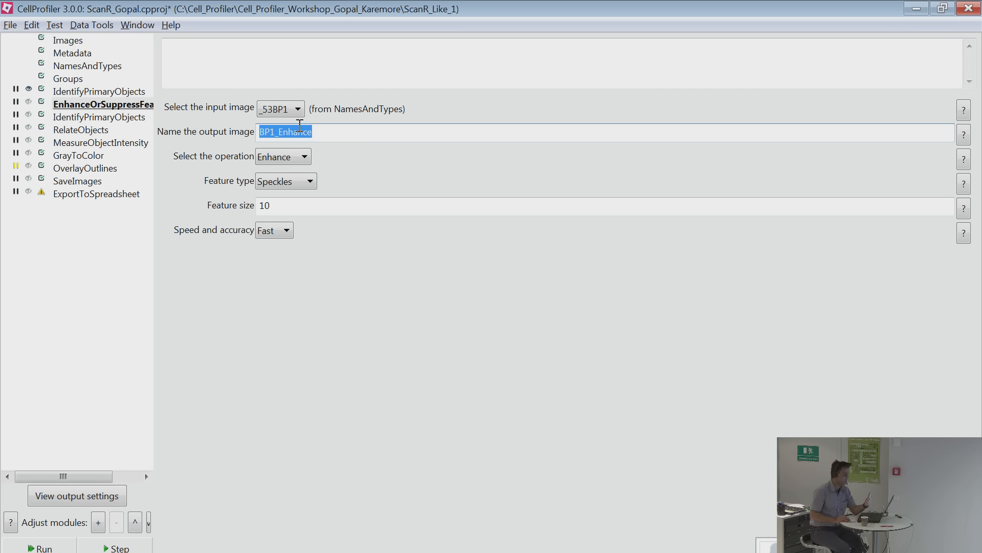
Review the operation and feature type options of EnhanceOrSuppressFeatures, keeping Enhance and Speckles, and look at the feature size.
left_click(304, 159)
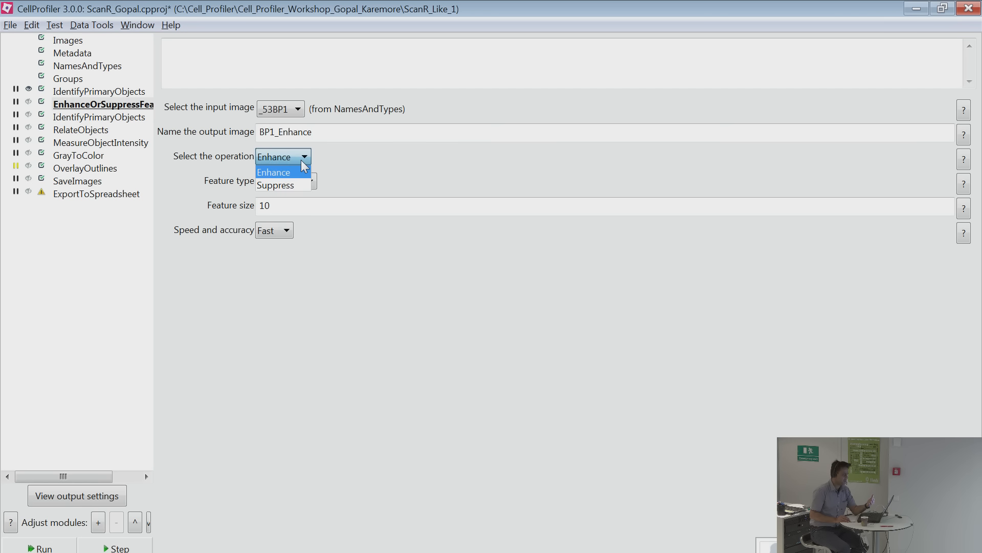
left_click(301, 160)
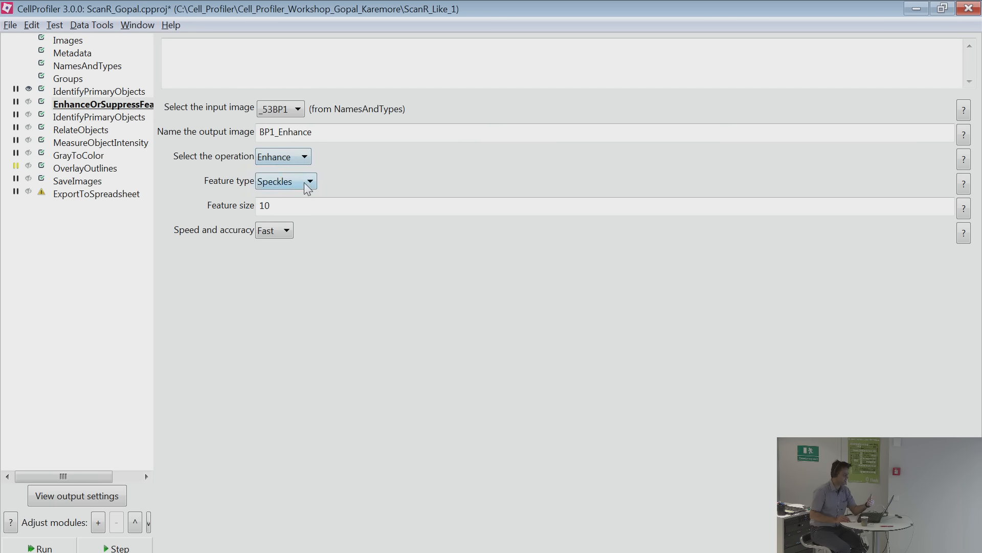
left_click(305, 183)
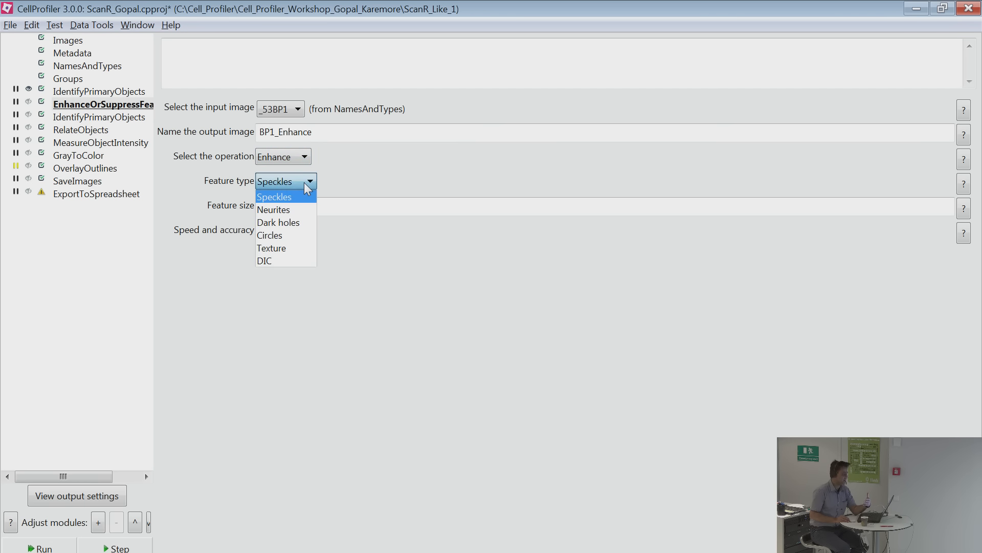
left_click(391, 173)
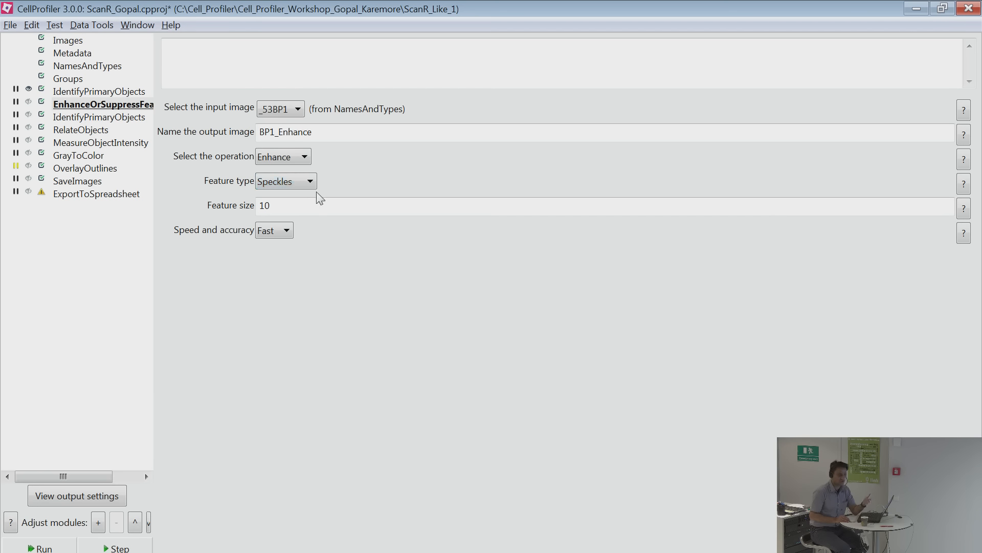
left_click(267, 181)
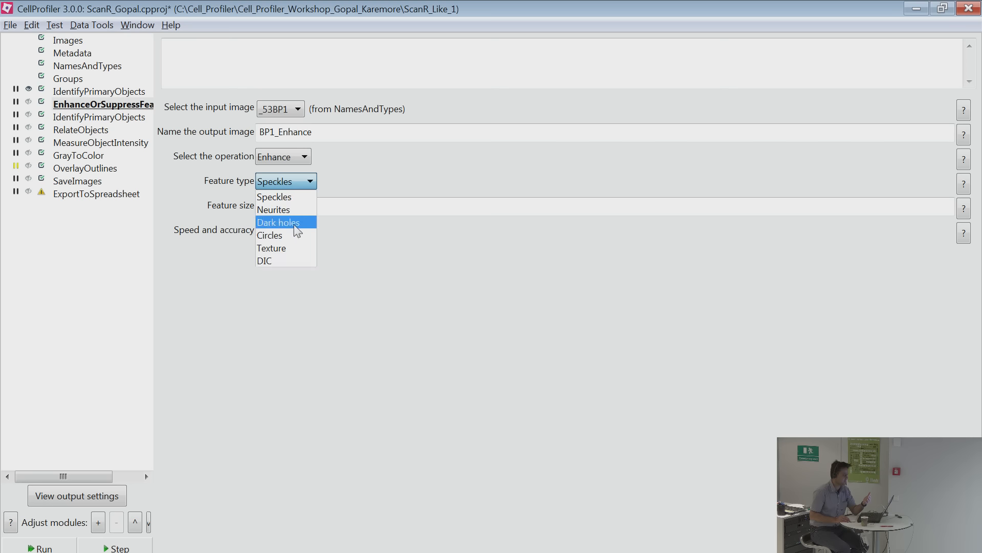
left_click(295, 198)
key("Tab")
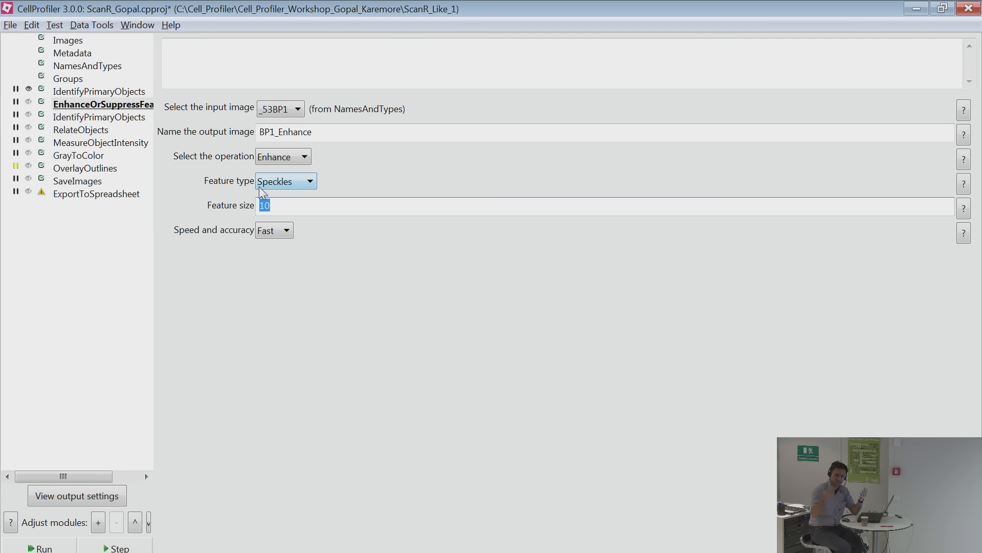
Open the A03--W3--P5--Z0--T0--53BP1.jpg image from the file list and zoom in on a nucleus containing bright spots.
left_click(61, 41)
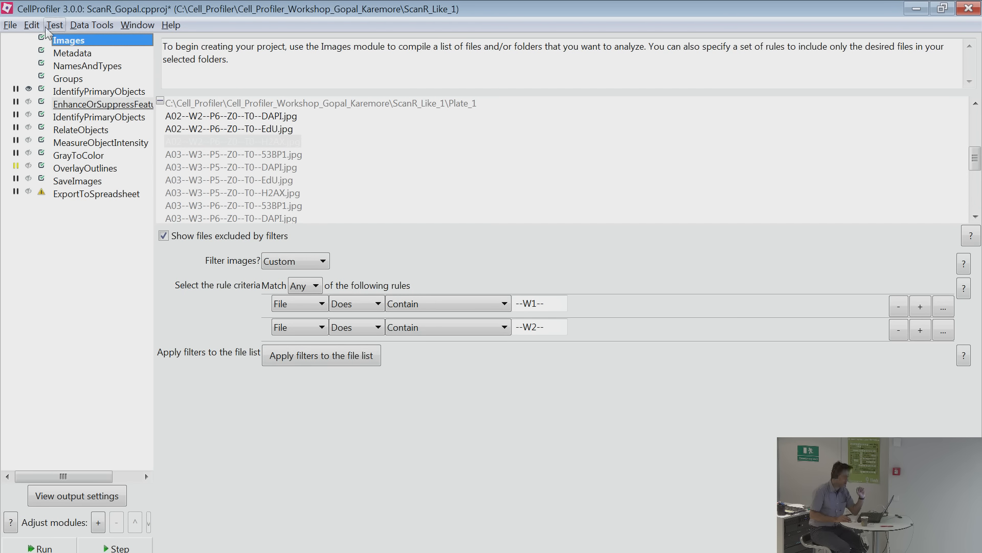
left_click(258, 156)
right_click(258, 155)
left_click(284, 167)
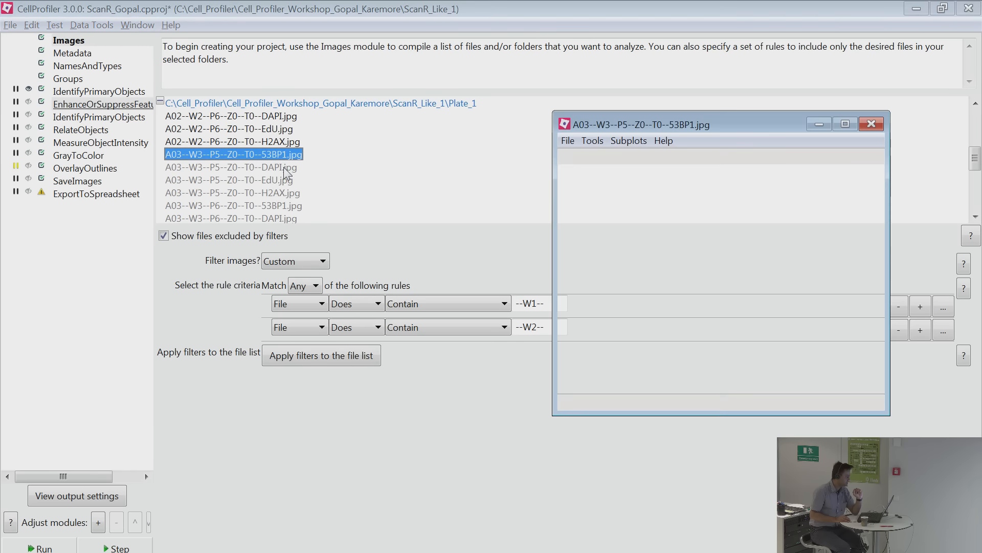
left_click(844, 122)
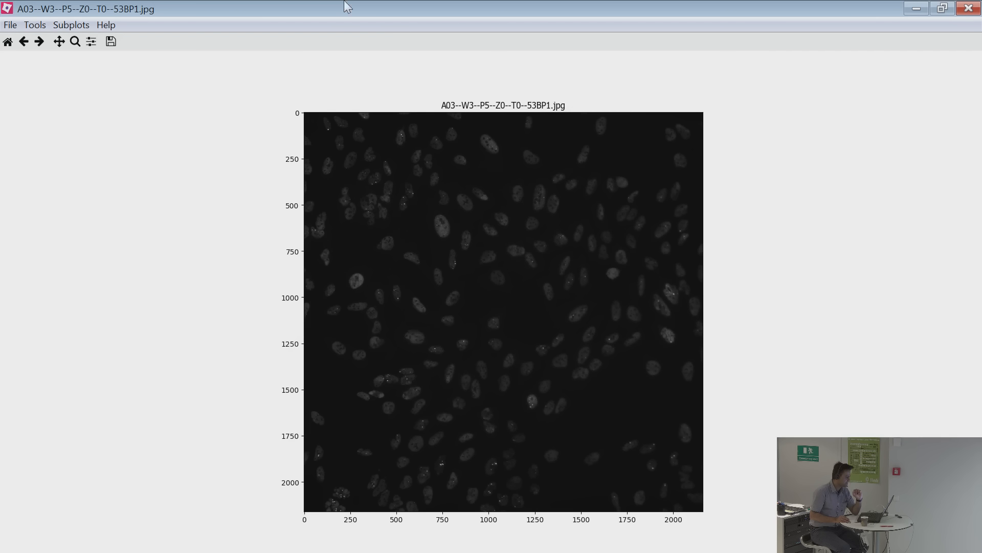
left_click(75, 42)
left_click_drag(395, 191, 416, 218)
Measure the length of a bright spot in the nucleus, close the image, and return to the feature size of EnhanceOrSuppressFeatures.
left_click(35, 24)
left_click(62, 40)
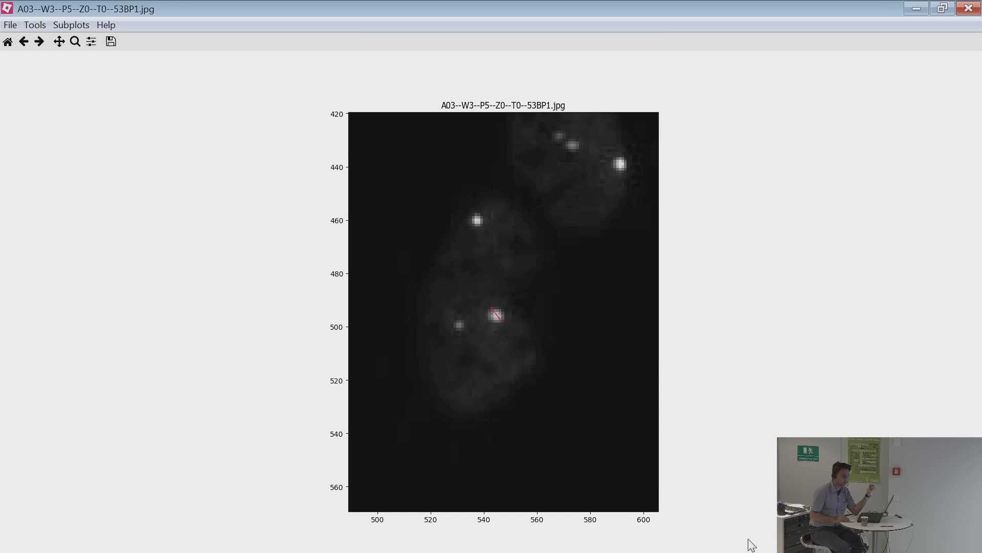
left_click(972, 9)
left_click(76, 116)
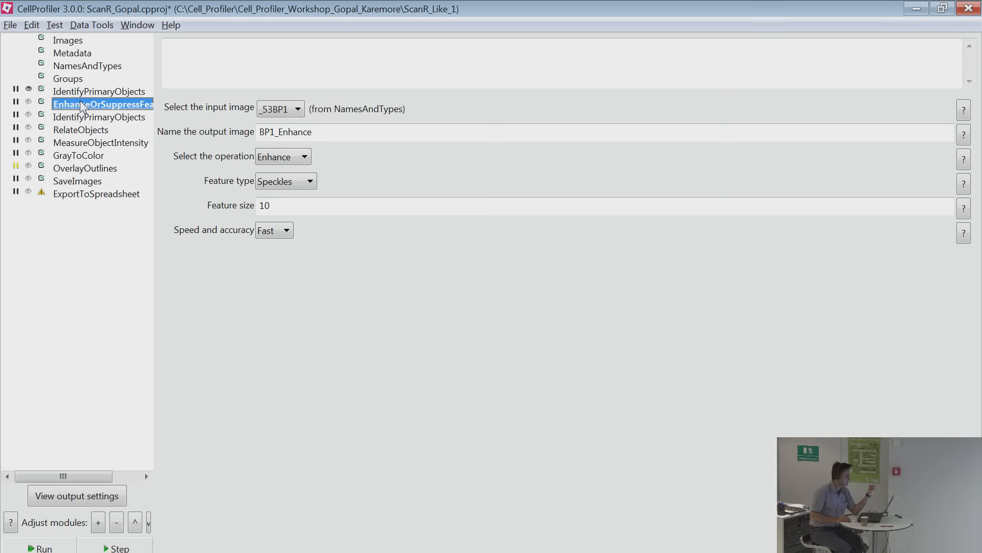
left_click(272, 203)
double_click(273, 202)
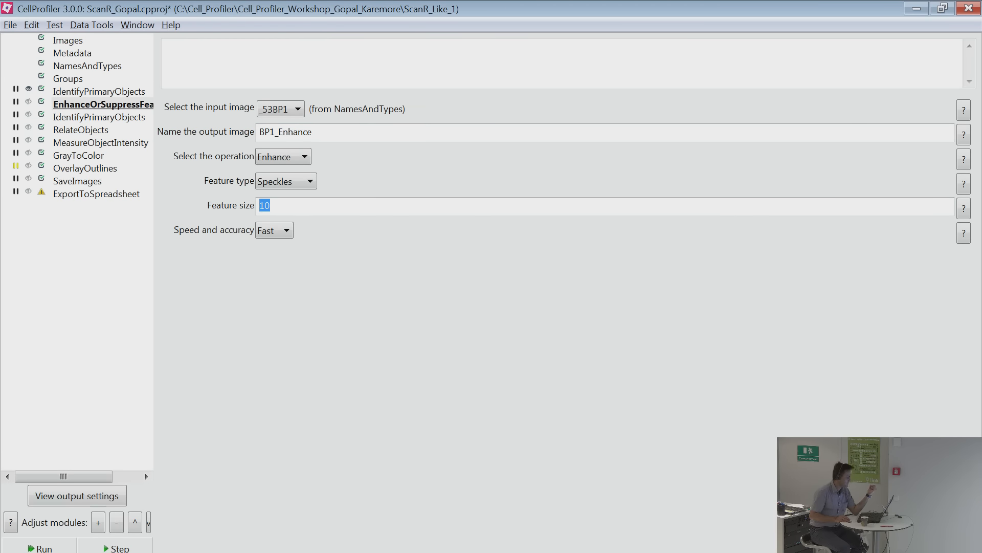
Step through the speckle enhancement and foci identification modules in test mode, turning on the result display of EnhanceOrSuppressFeatures.
left_click(117, 546)
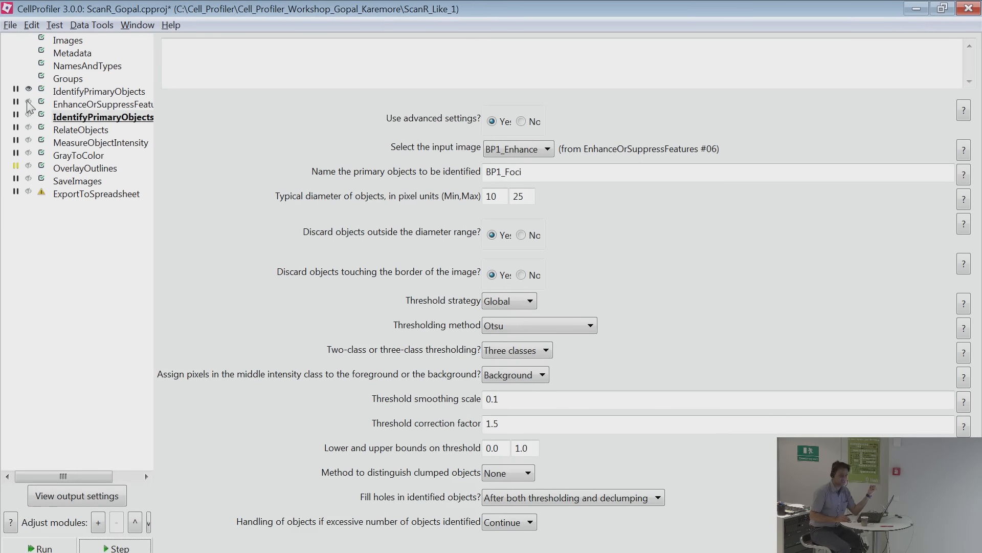
left_click(29, 101)
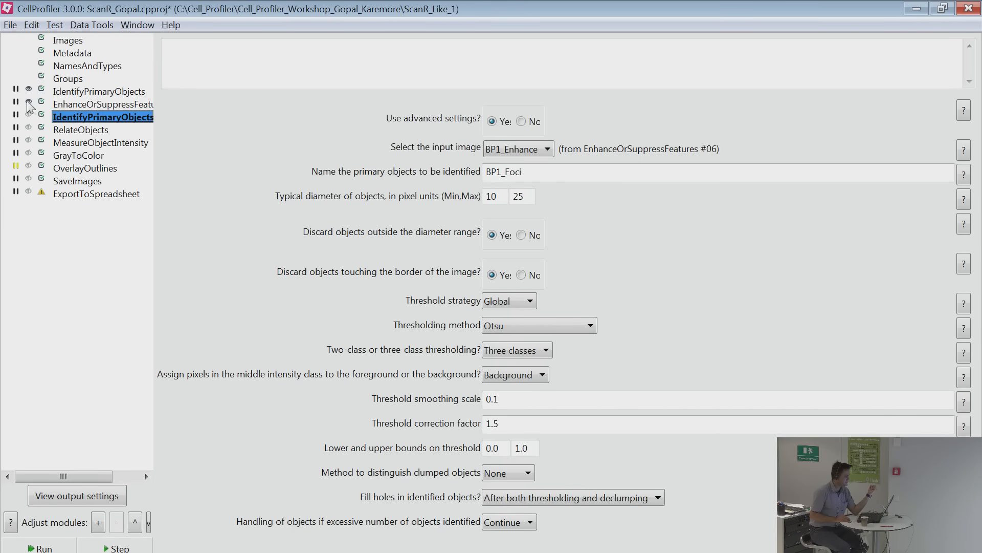
left_click(67, 102)
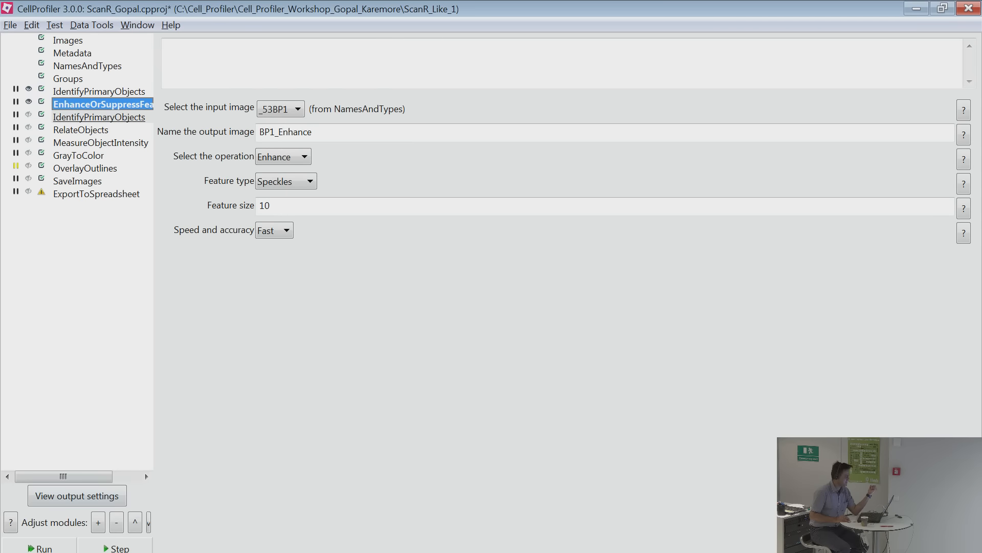
left_click(116, 546)
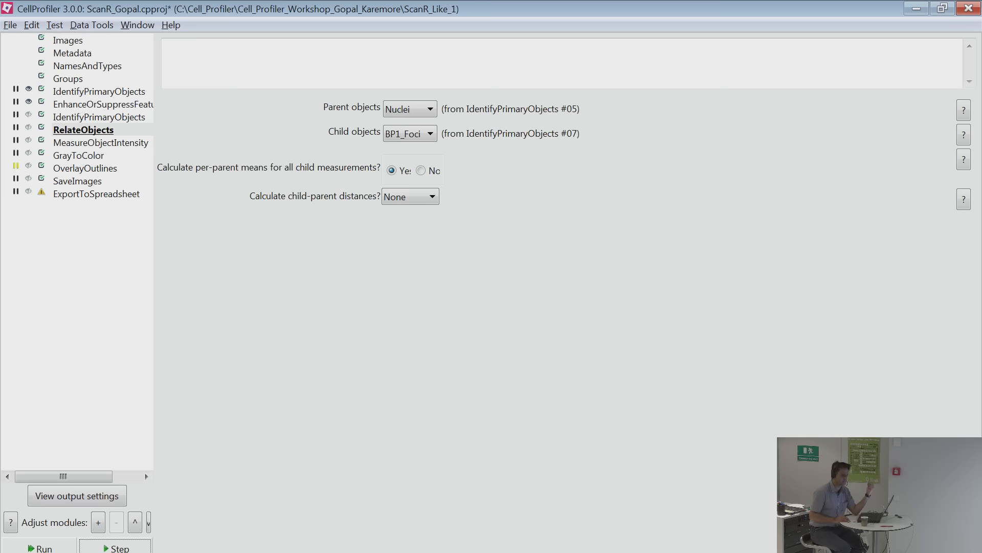
Exit test mode, turn on the result display for the remaining modules down to ExportToSpreadsheet, and restart test mode.
left_click(76, 551)
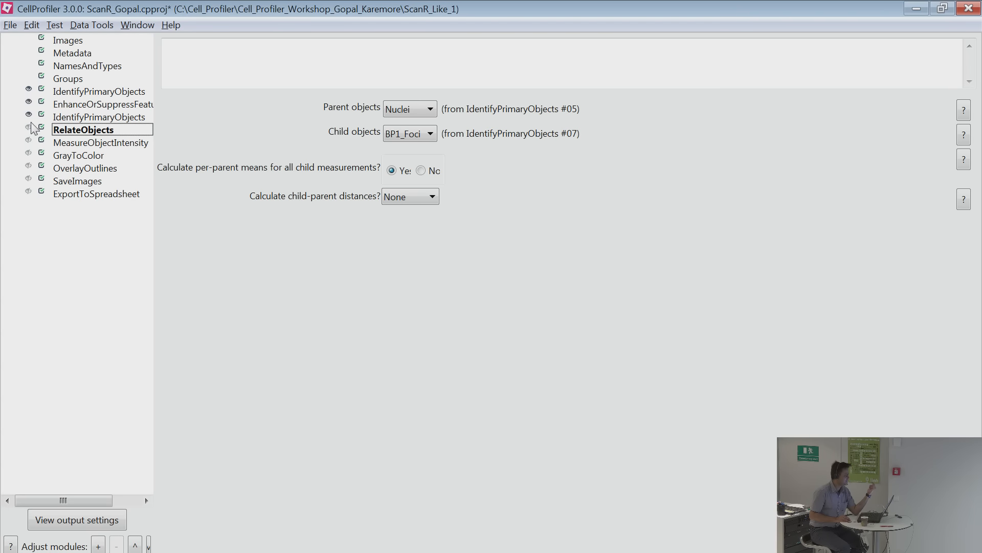
left_click_drag(31, 123, 30, 194)
left_click(81, 105)
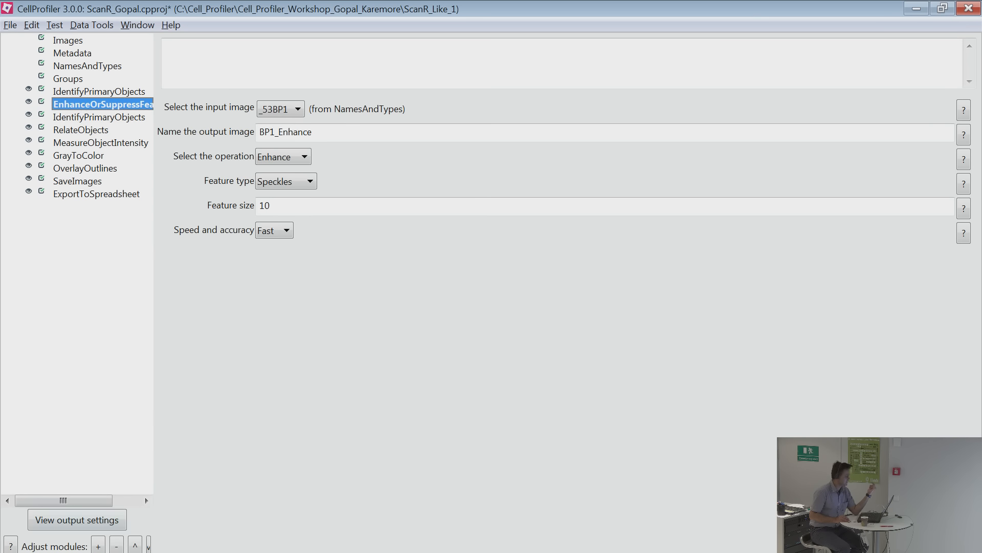
key("Down")
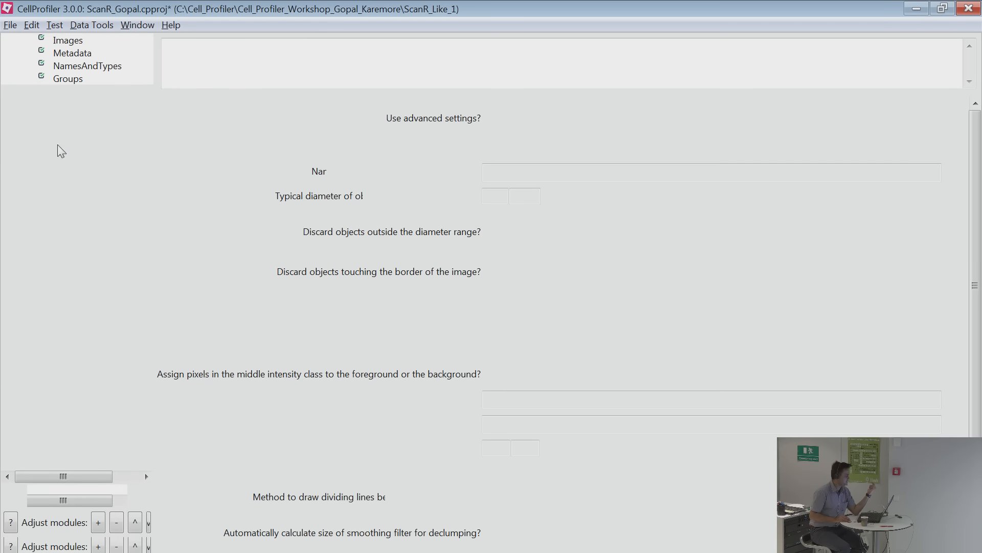
Run the nuclei identification and the speckle enhancement in test mode, and close the nuclei result window.
left_click(112, 547)
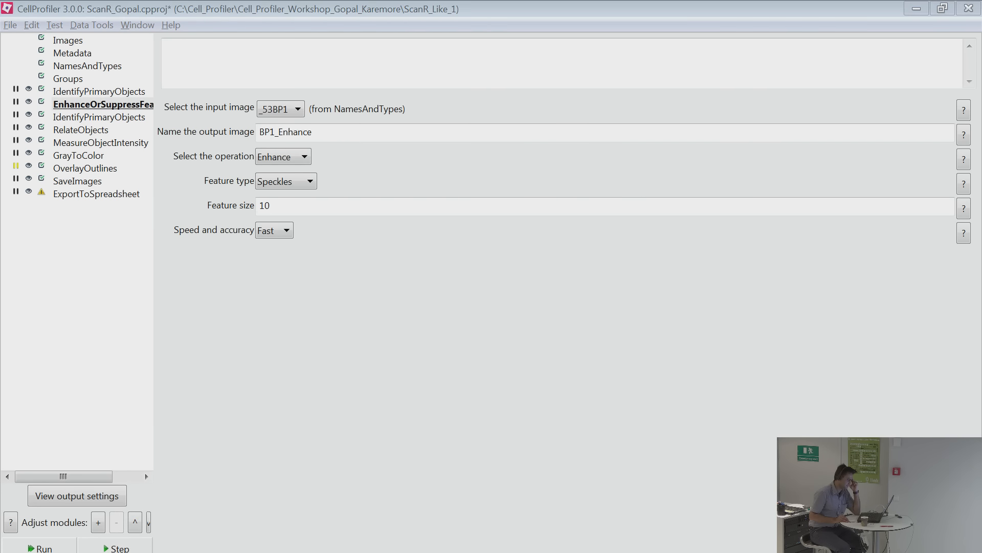
left_click(113, 547)
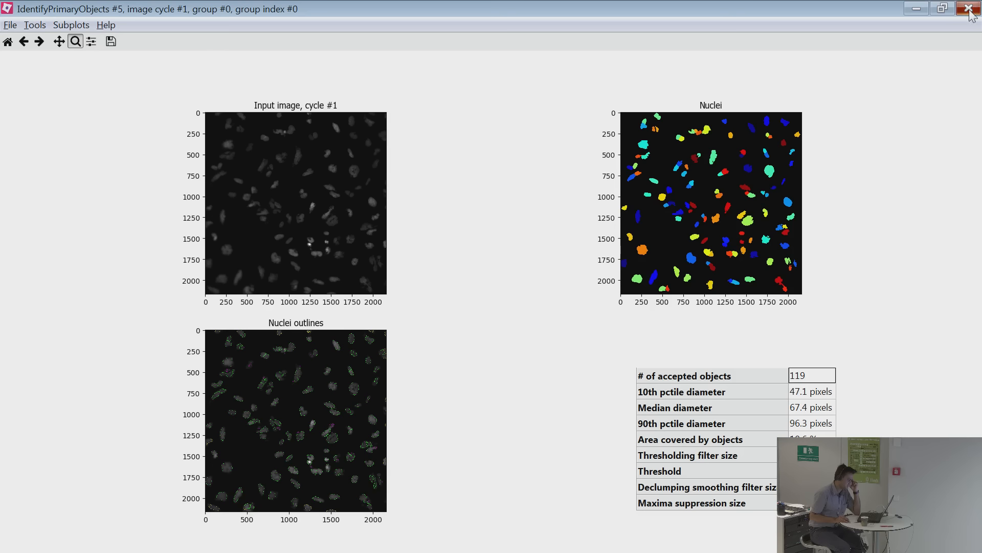
left_click(969, 9)
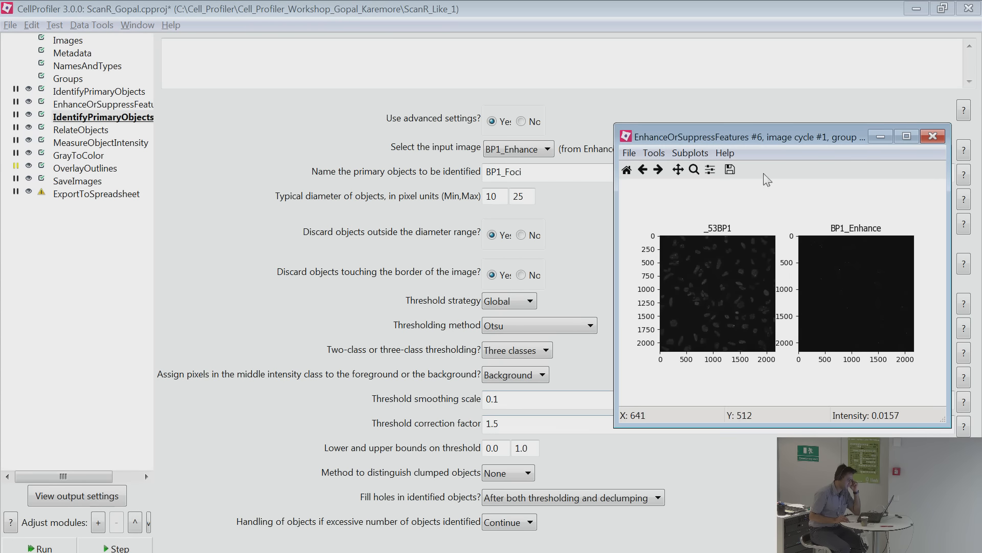
Enlarge the EnhanceOrSuppressFeatures result and examine the bright foci in the nucleus near the image's upper-left corner in both images.
double_click(786, 134)
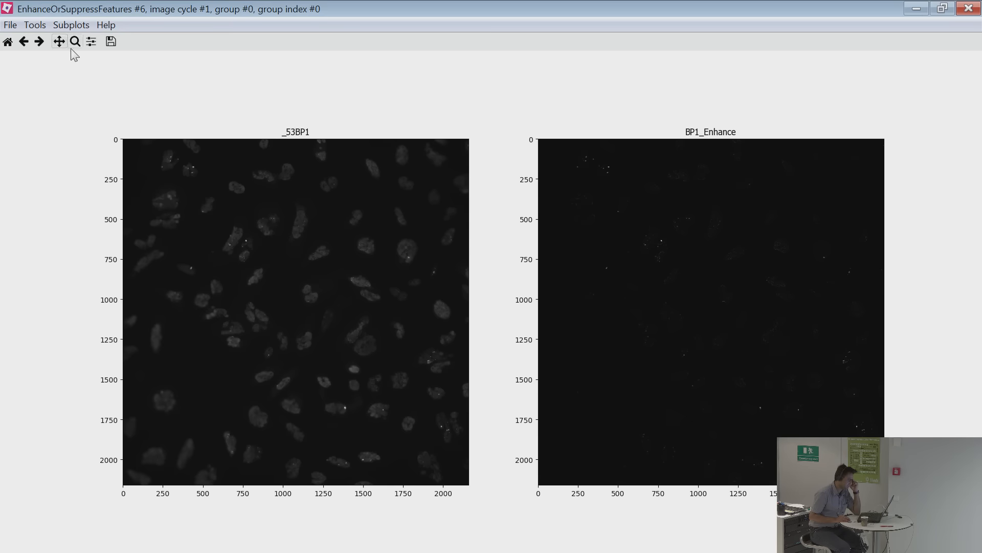
left_click(76, 41)
left_click_drag(175, 159, 209, 197)
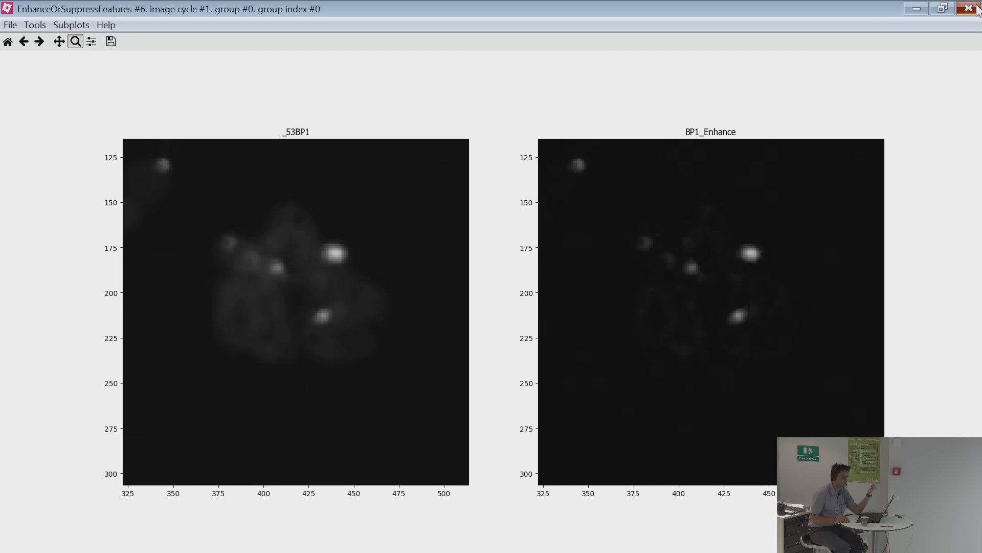
Switch to the file explorer and open the latest Imaris workshop presentation from the Imaris_PPts_Tutorial folder on drive C.
key("alt+Tab")
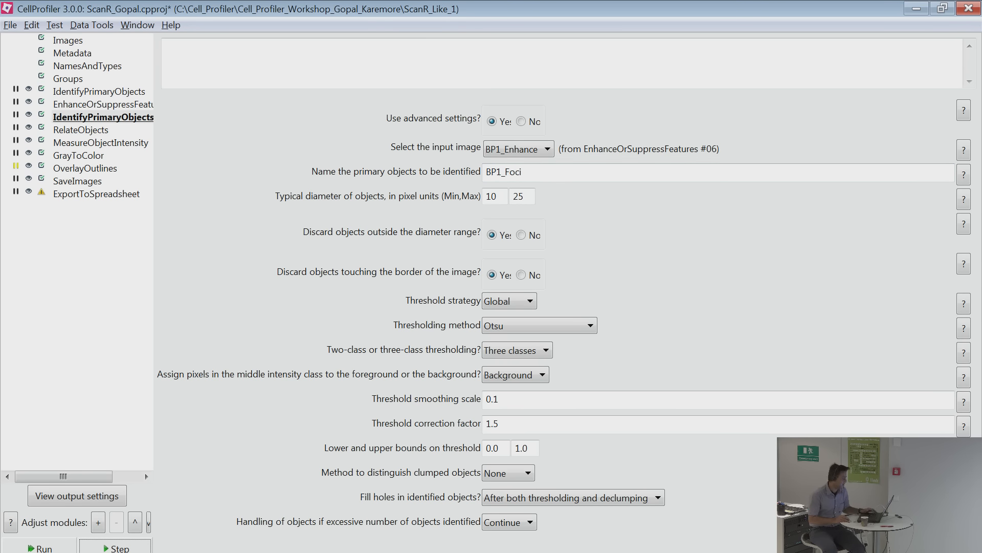
key("alt+Tab")
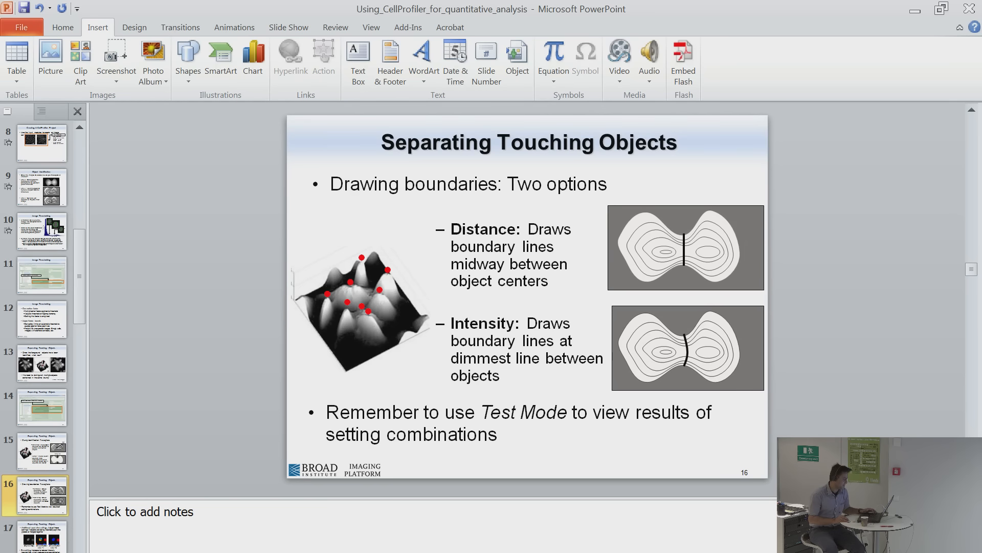
key("alt+Tab")
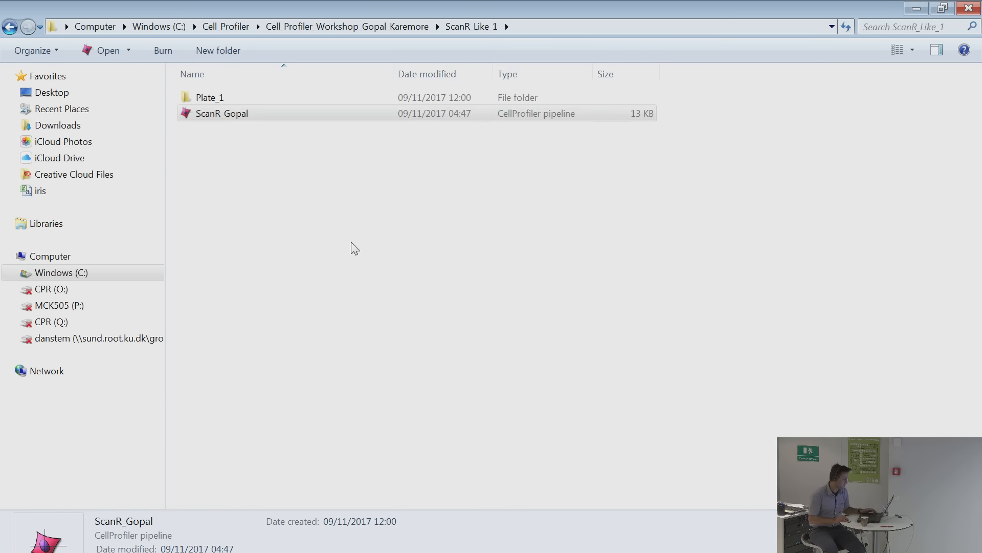
left_click(351, 248)
left_click(86, 270)
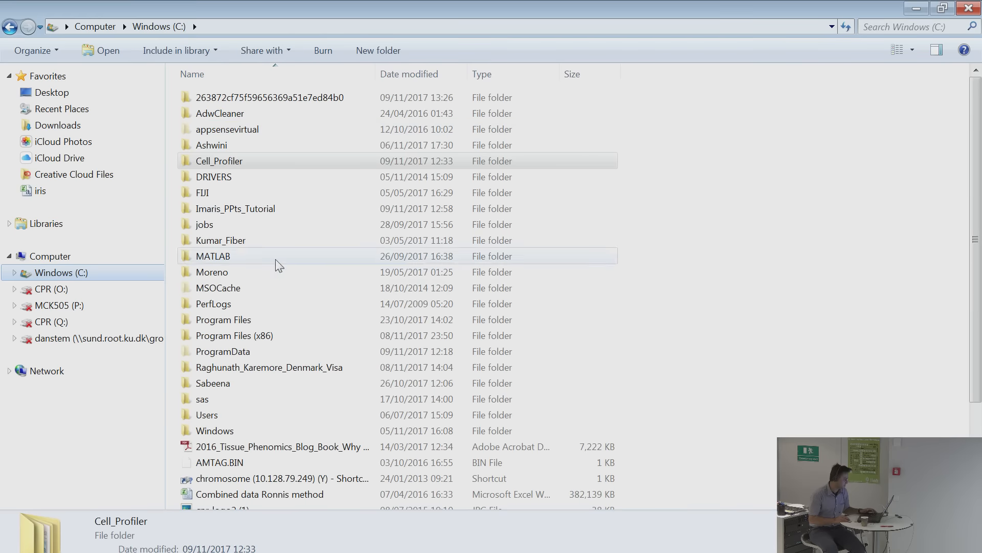
double_click(240, 209)
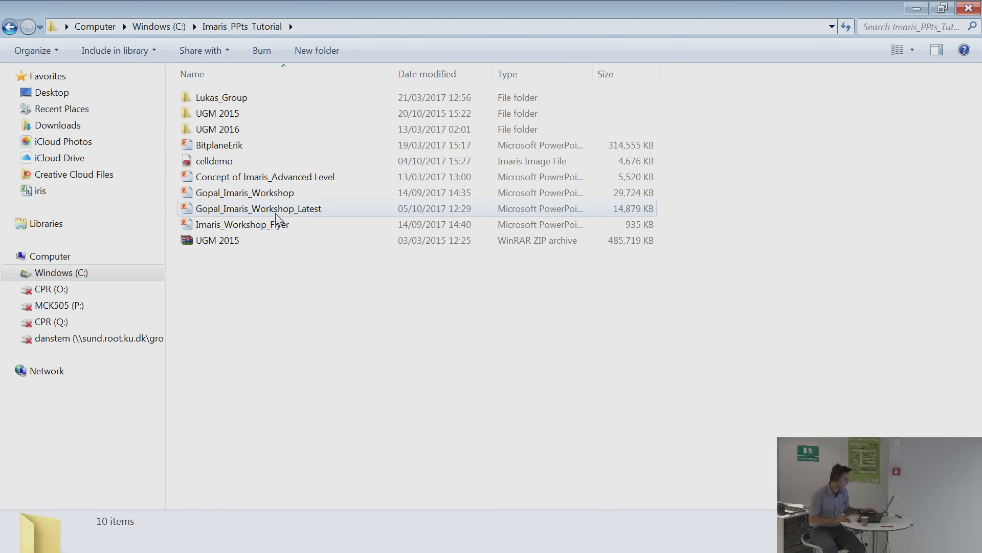
double_click(274, 214)
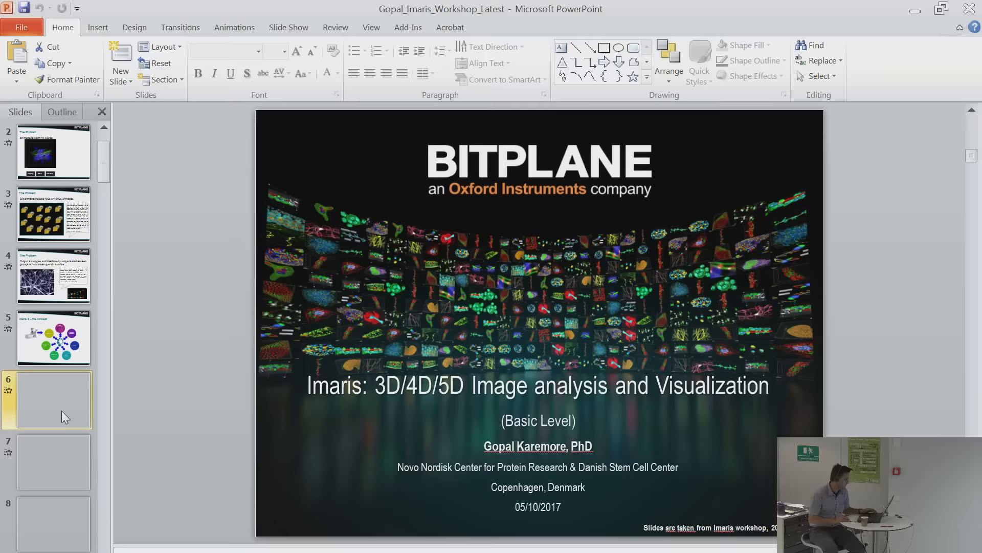
Find the Rolling Ball Principle (Top Hat Algorithm) slide and start the slide show from it.
scroll(61, 411, "down", 5)
scroll(60, 410, "down", 2)
left_click(61, 409)
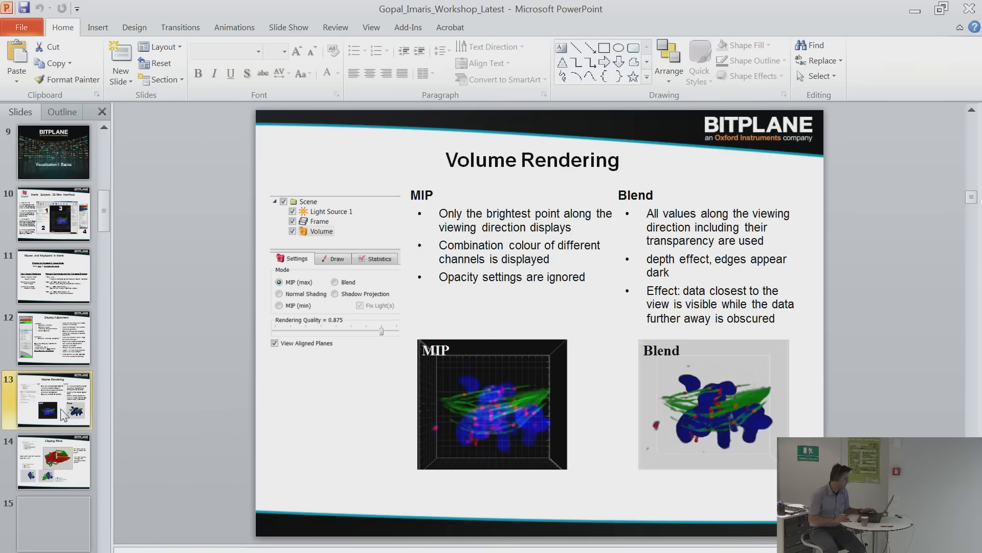
scroll(63, 409, "down", 3)
scroll(74, 338, "down", 8)
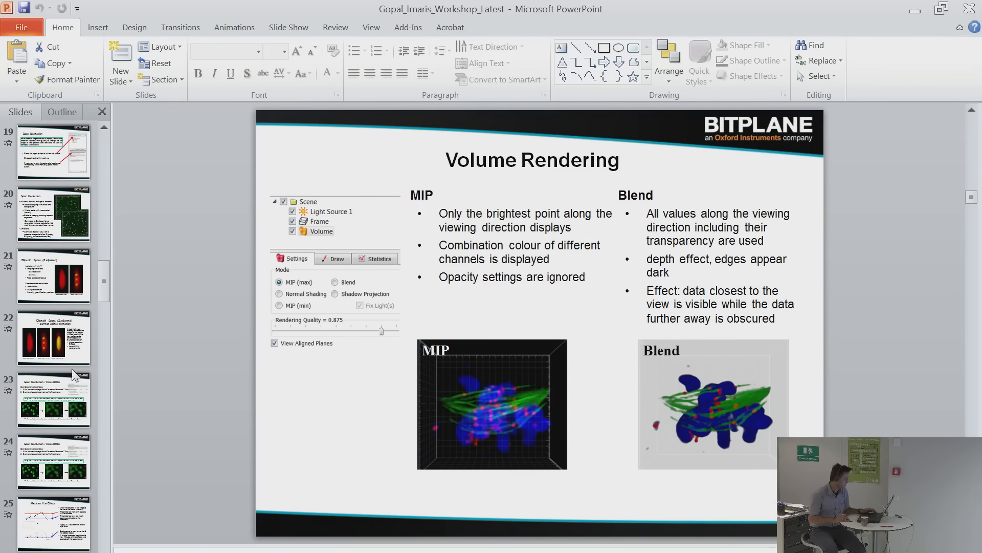
left_click(71, 402)
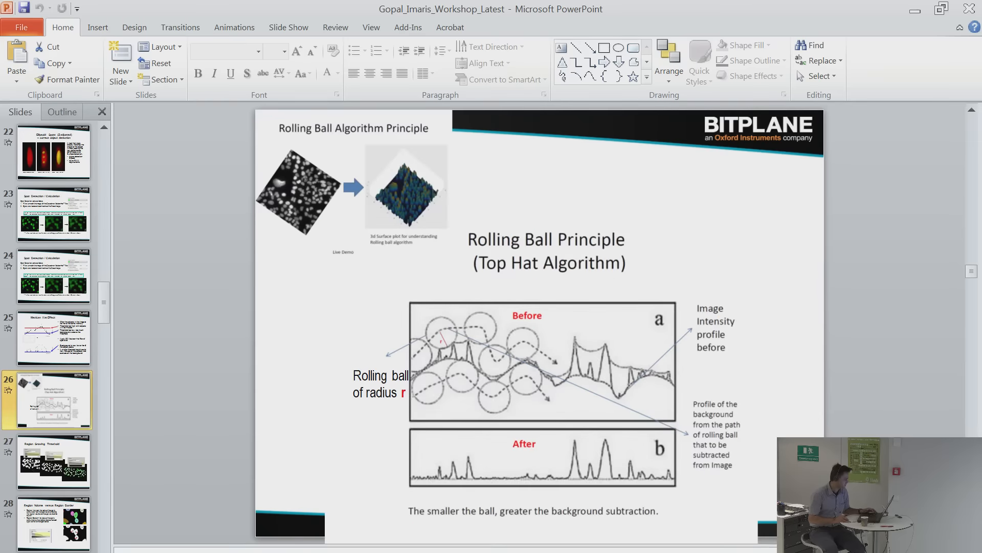
key("shift+F5")
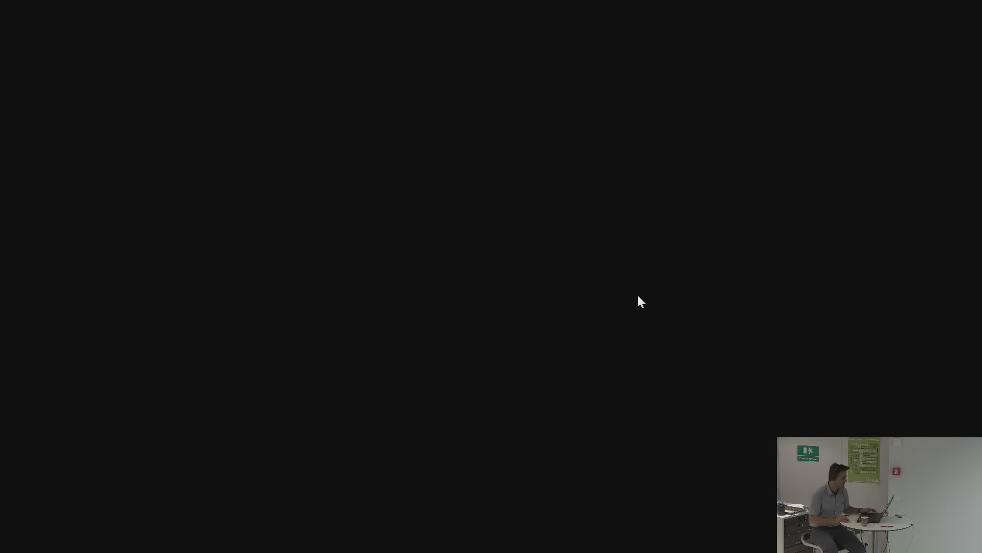
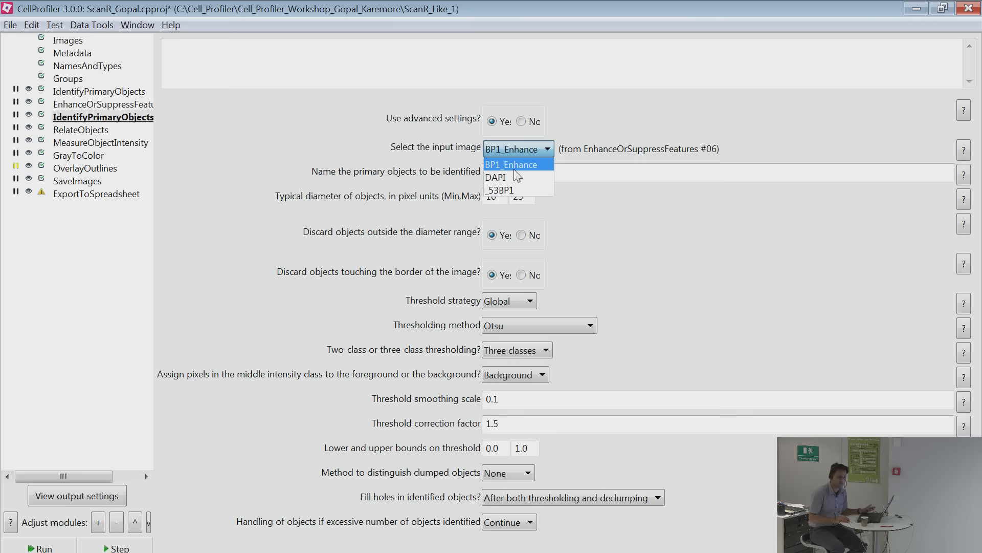
Review the foci identification's input image, object name, diameter range, threshold smoothing scale and correction factor, keeping BP1_Enhance as the input.
left_click(515, 164)
left_click_drag(542, 172, 441, 178)
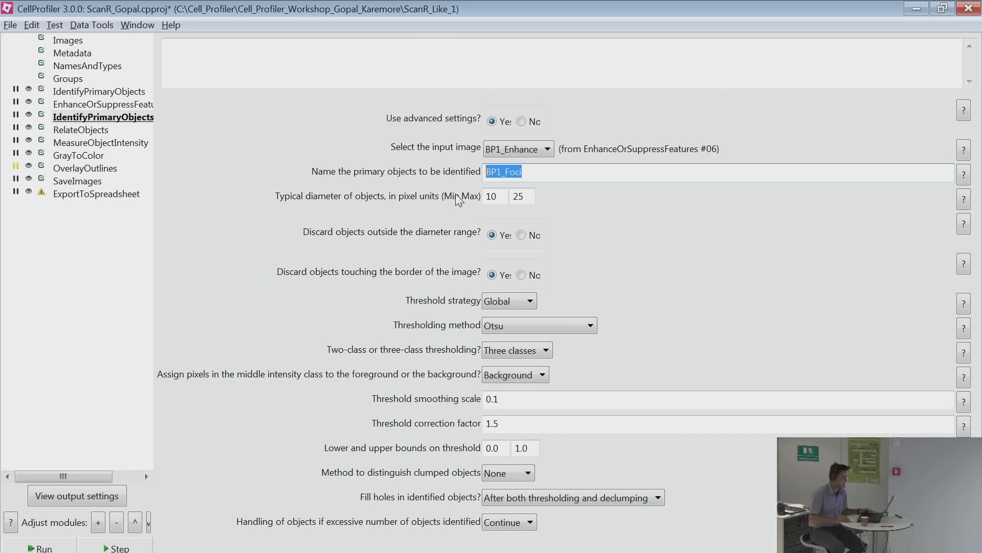
double_click(494, 200)
left_click(494, 200)
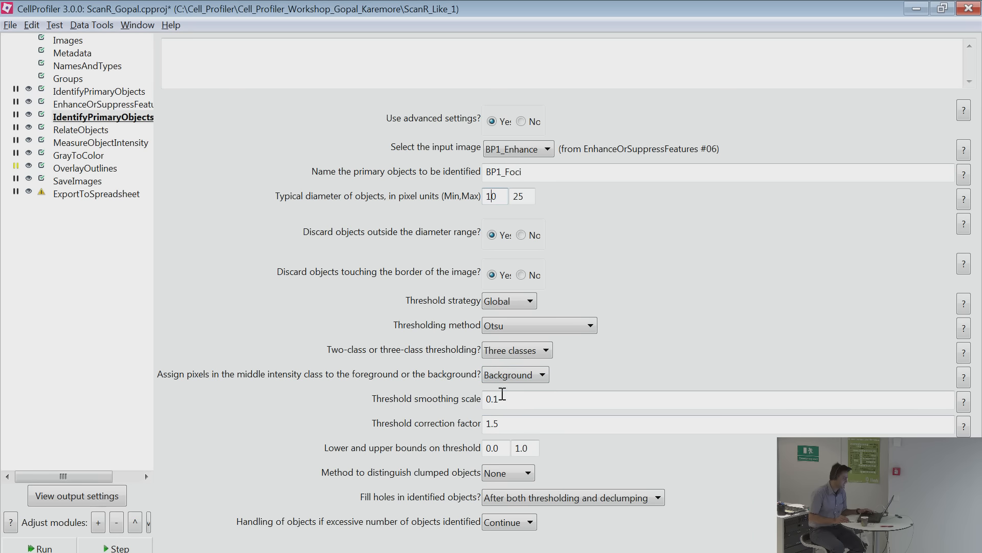
left_click_drag(497, 398, 470, 395)
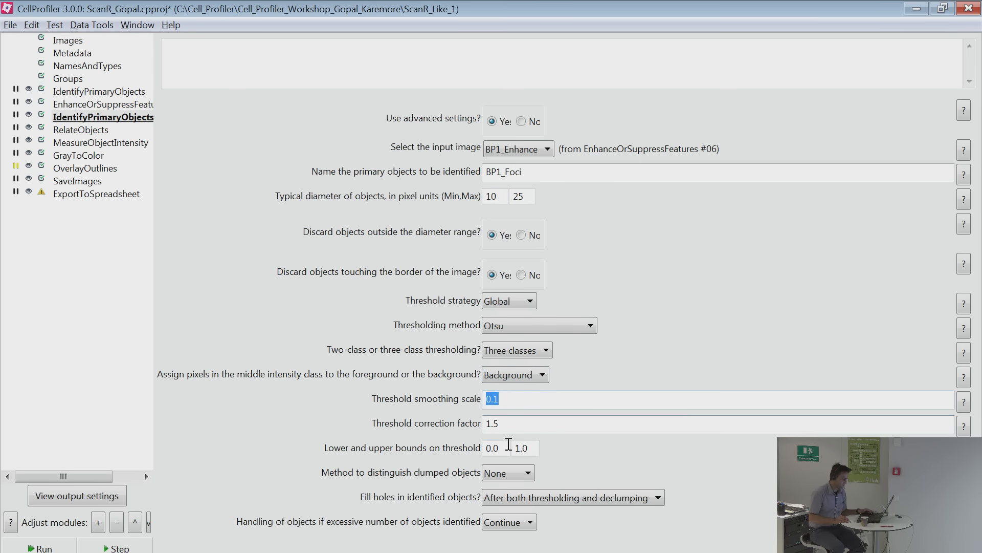
left_click_drag(504, 424, 450, 426)
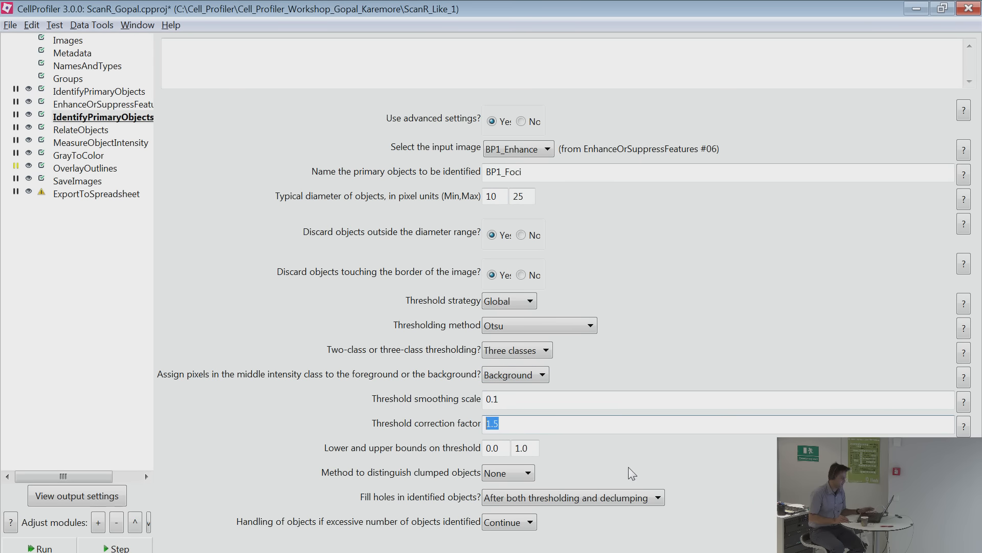
Run the foci identification in test mode, enlarge its result window and examine the foci outlines around one group of nuclei.
left_click(111, 548)
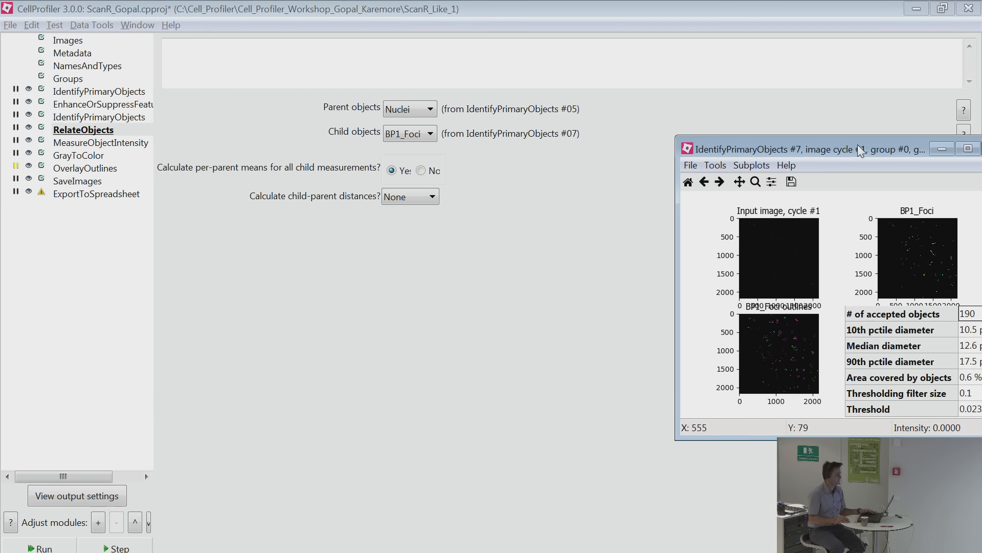
double_click(857, 145)
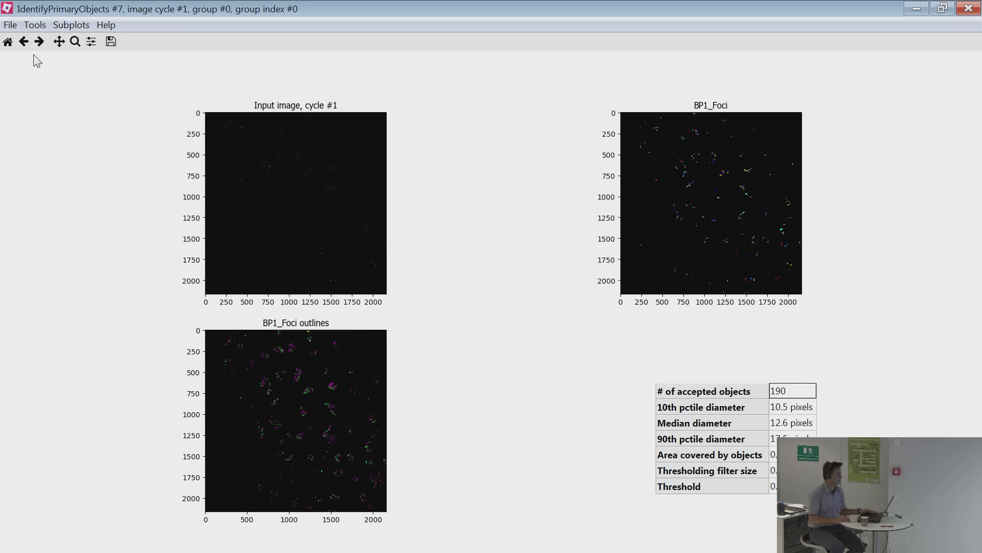
left_click(75, 41)
left_click_drag(715, 160, 735, 186)
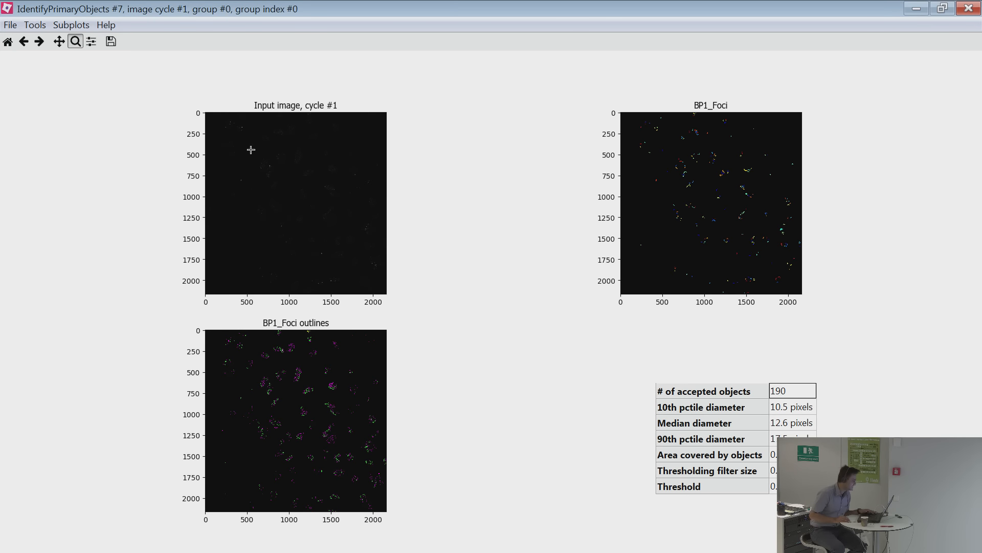
left_click_drag(253, 150, 277, 183)
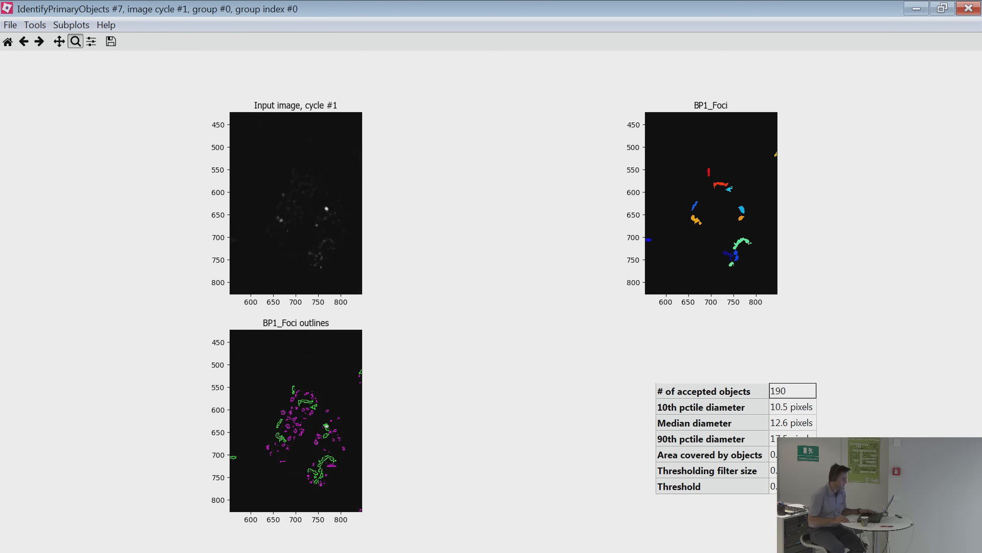
In the foci identification module, set the threshold strategy to Adaptive with an adaptive window of 20, keeping None for distinguishing clumped objects.
key("alt+Tab")
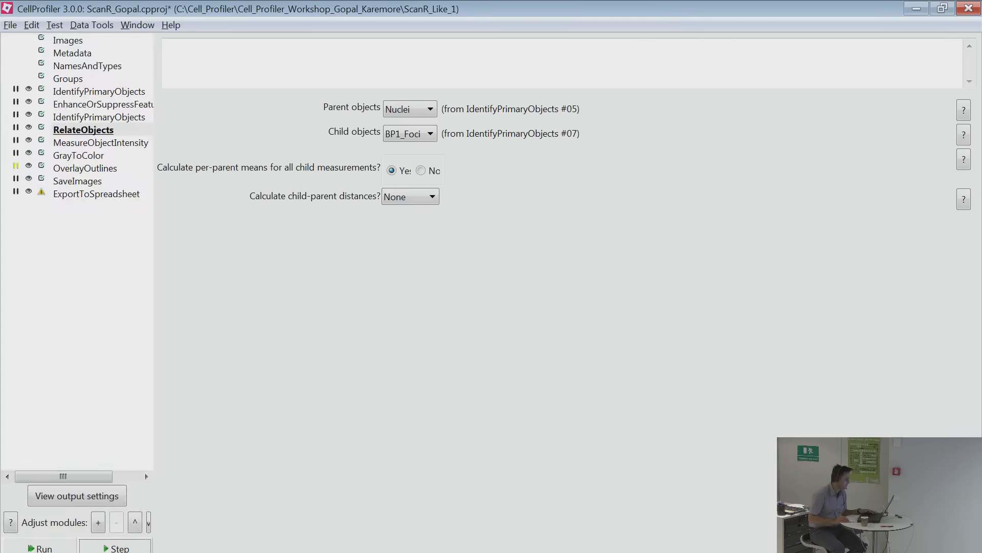
left_click(128, 120)
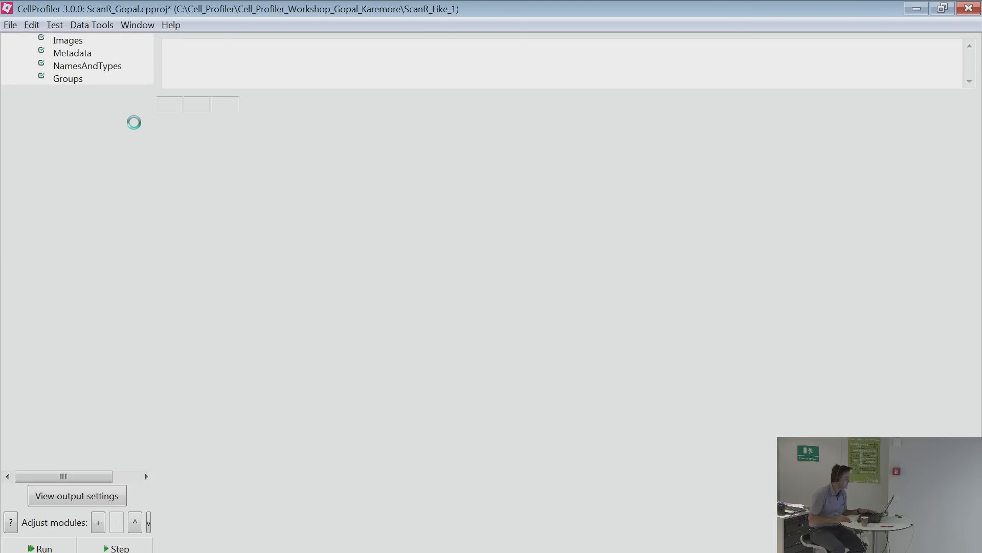
left_click(612, 246)
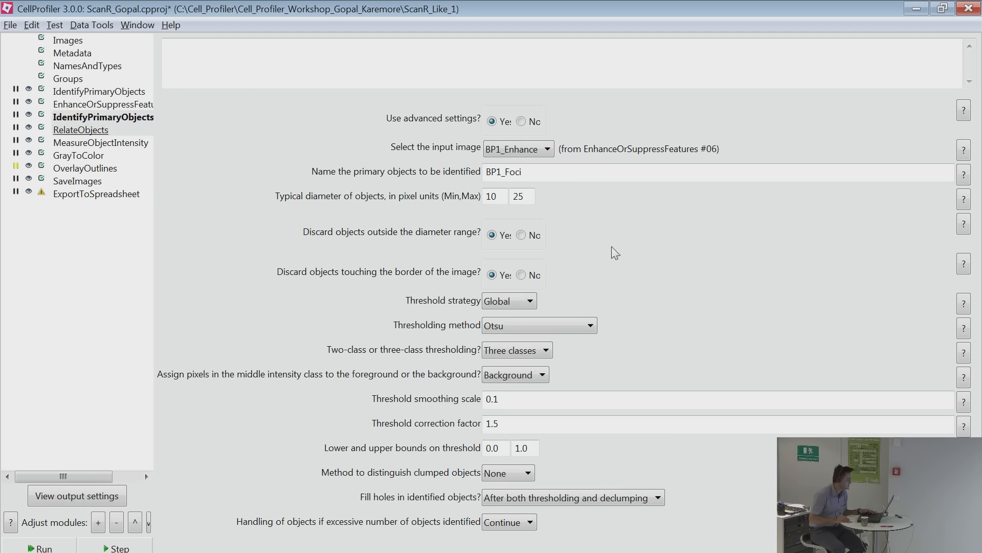
left_click(508, 302)
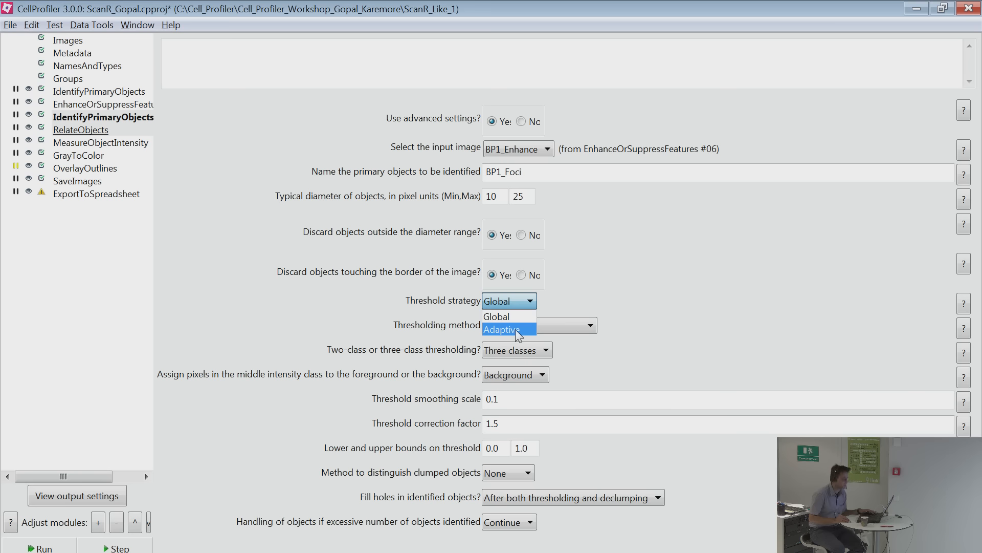
left_click(515, 329)
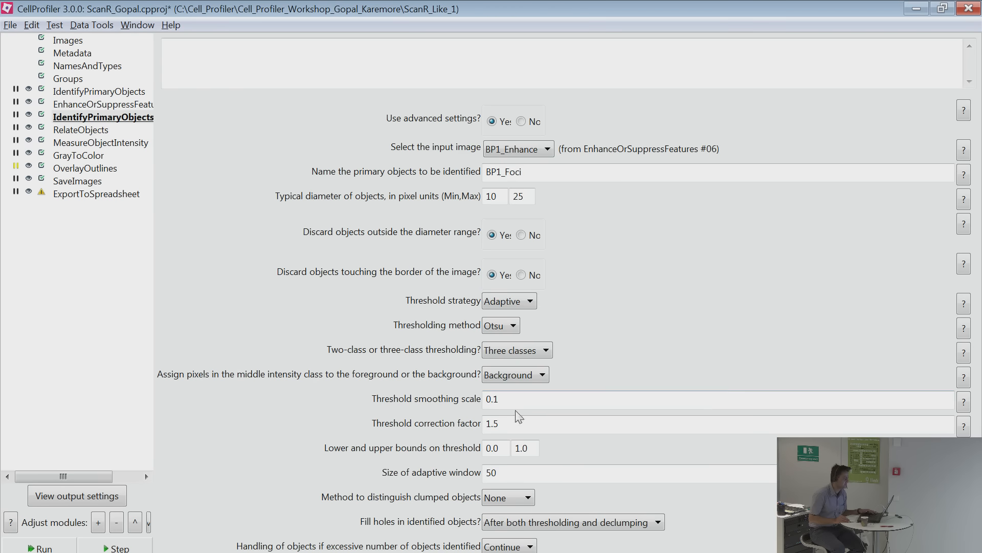
double_click(498, 472)
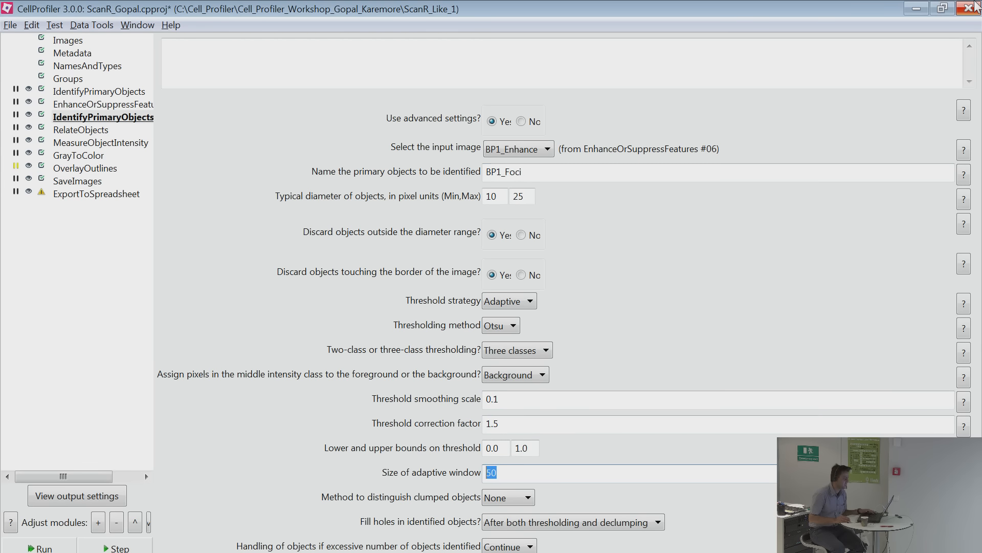
type("20")
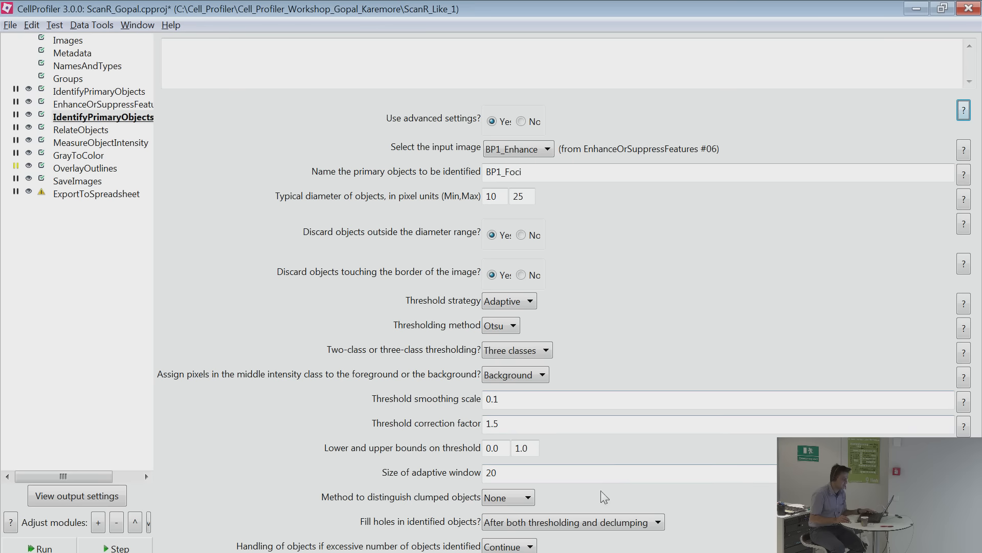
left_click(503, 502)
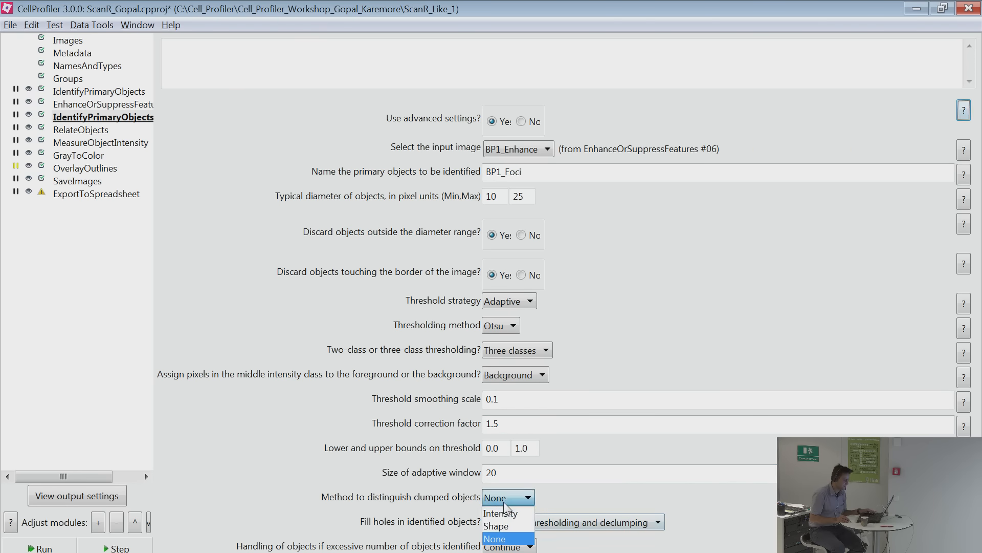
left_click(503, 501)
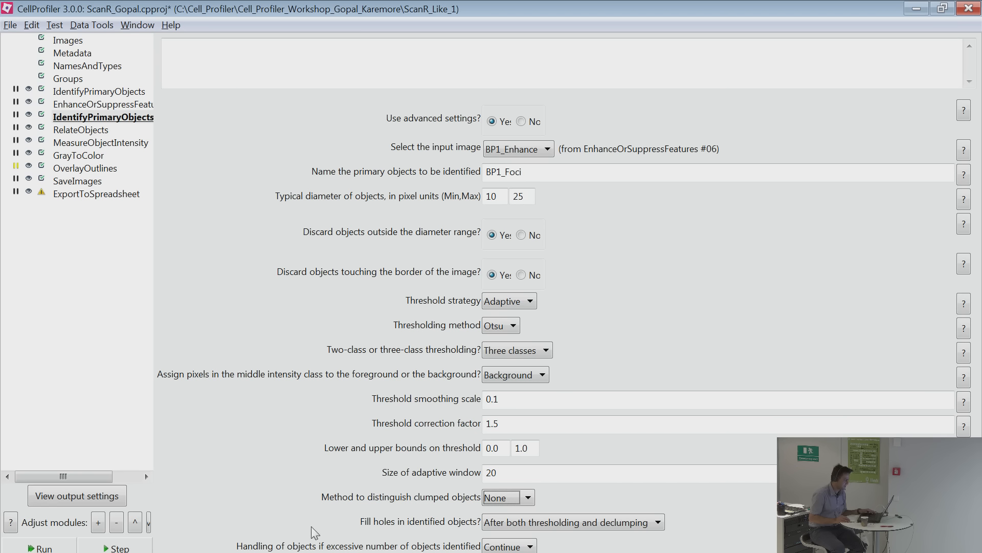
Rerun the foci identification with adaptive thresholding, inspect the outlines around the same nuclei, and close the result window.
left_click(117, 548)
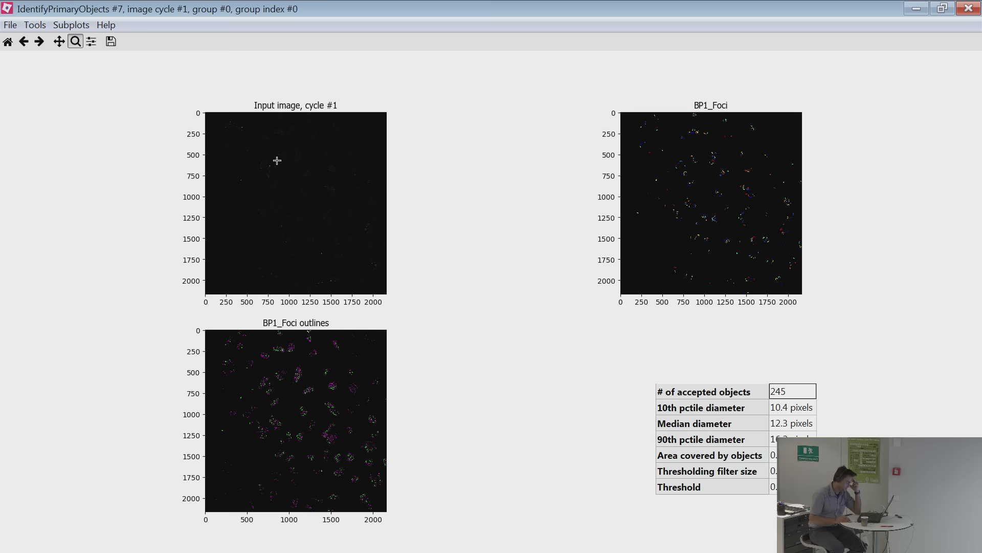
left_click_drag(252, 156, 279, 182)
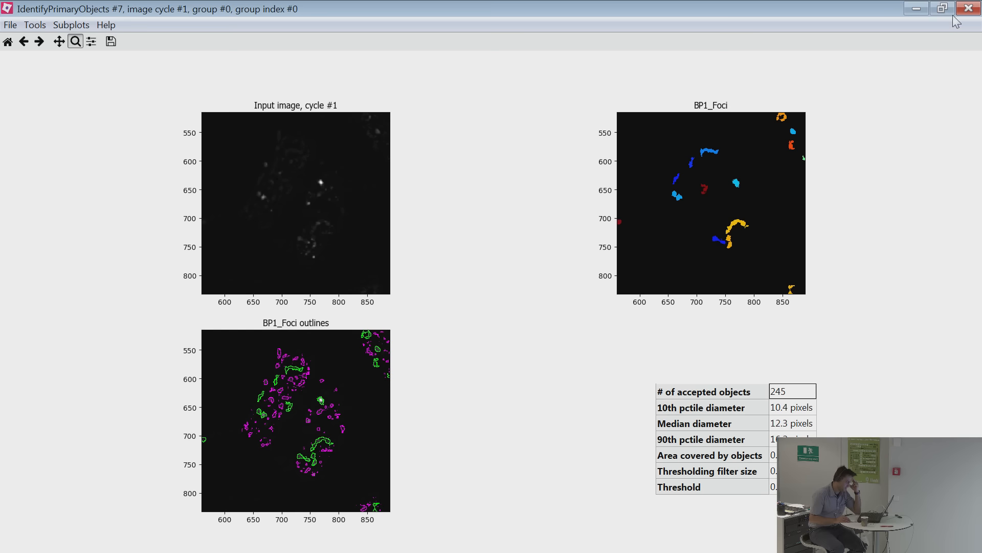
left_click(969, 8)
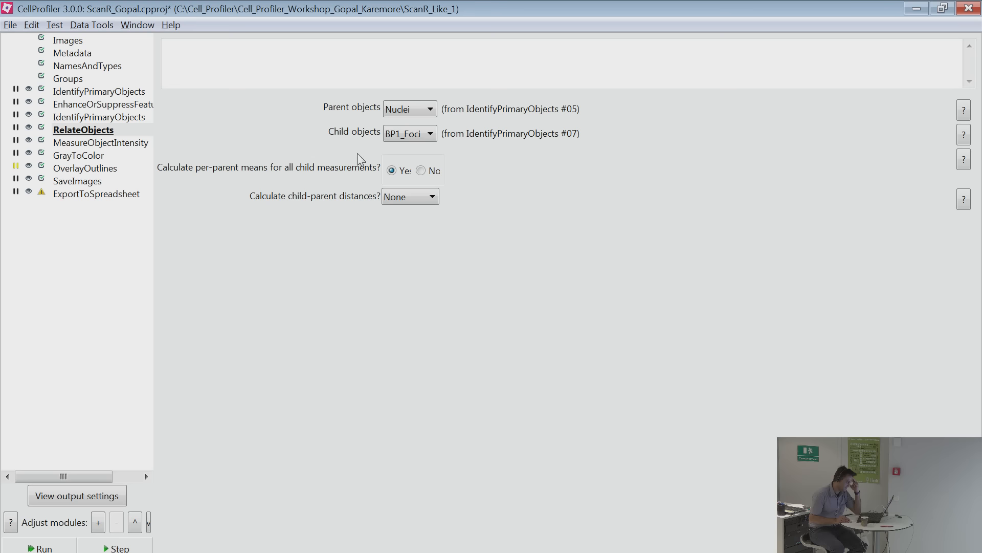
In the foci identification module, set the threshold smoothing scale to 1.4 and the threshold correction factor to 1.2.
left_click(91, 119)
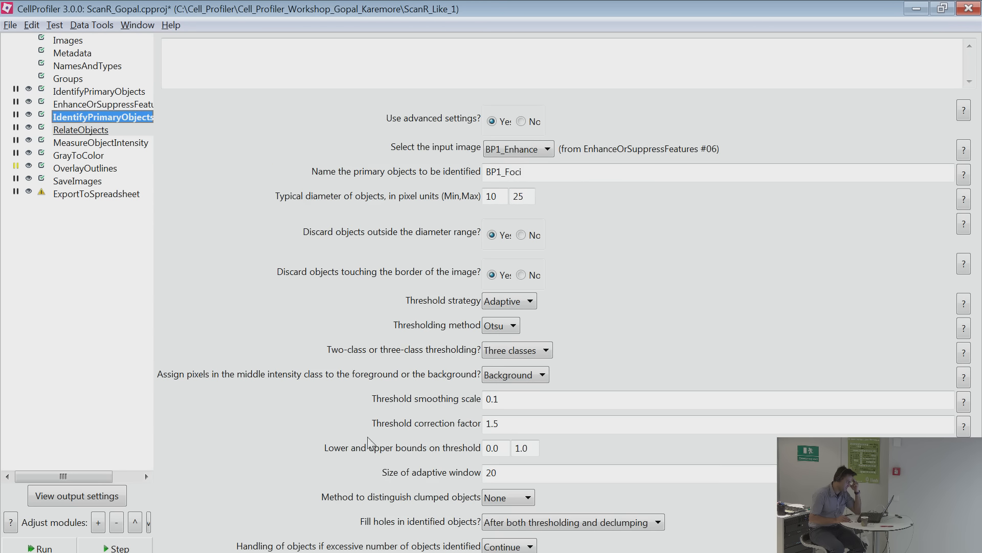
double_click(501, 400)
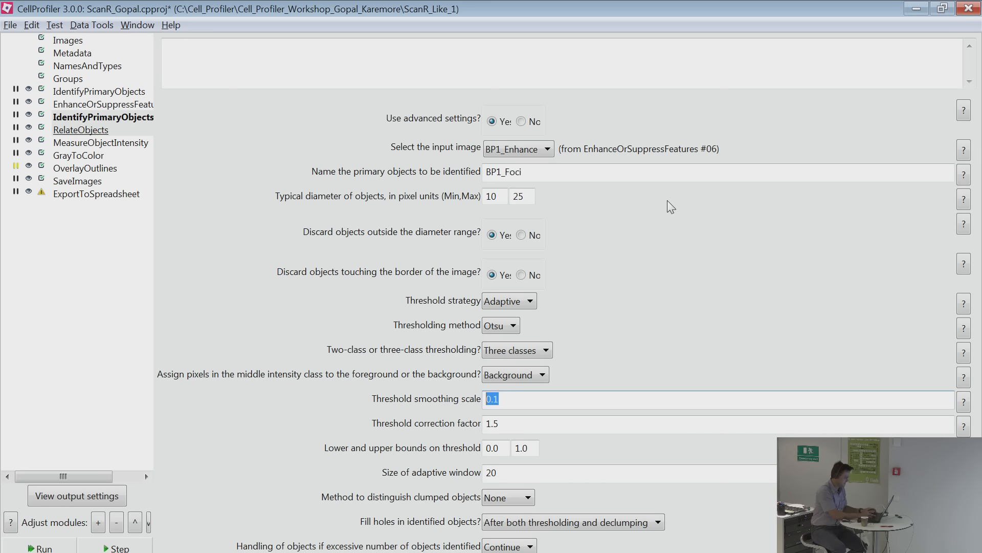
key("BackSpace")
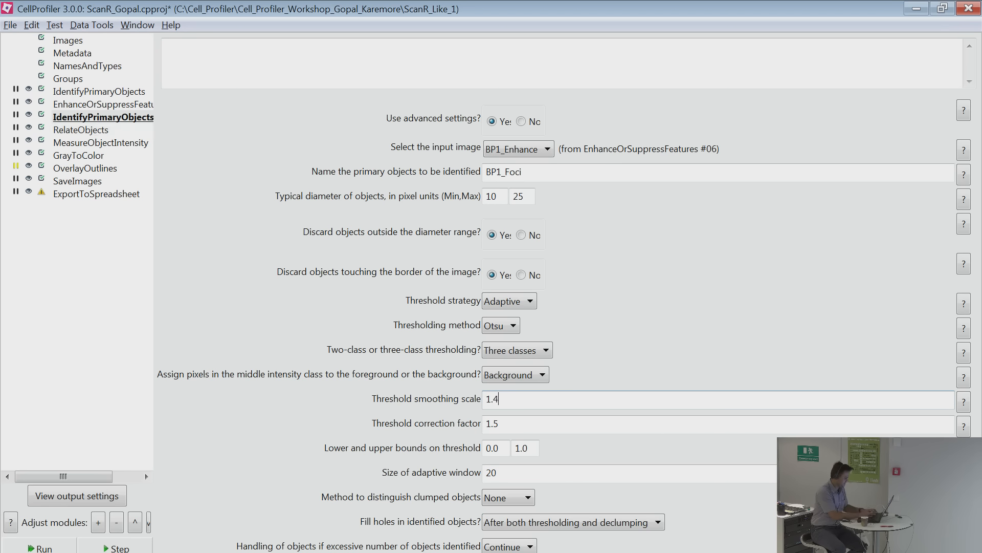
key("Tab")
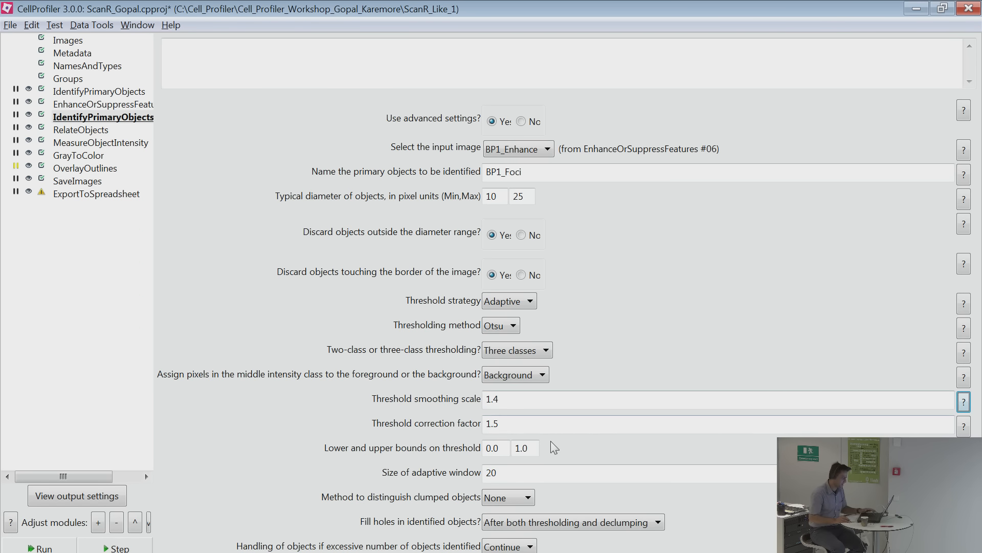
left_click(517, 421)
key("shift+Home")
type("1")
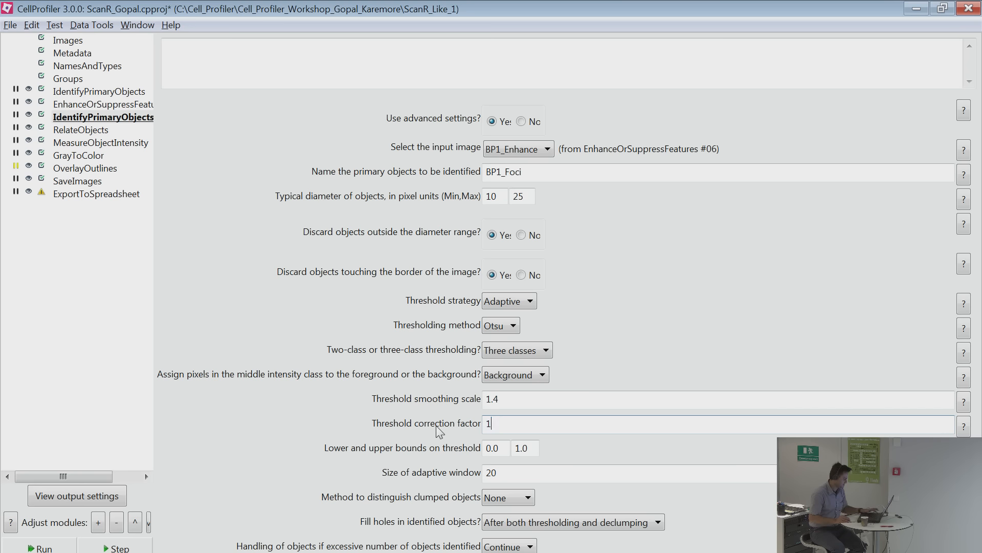
type("1.2")
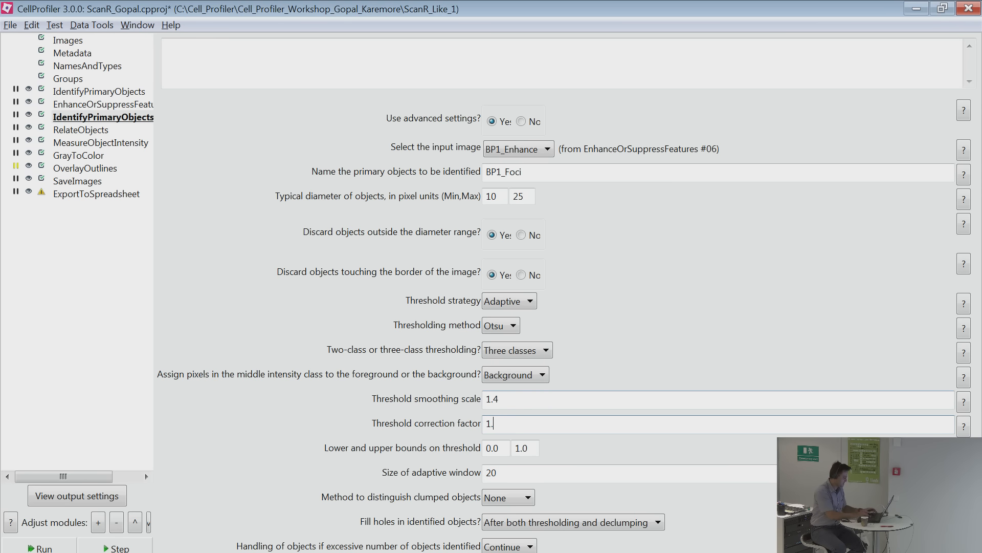
key("Tab")
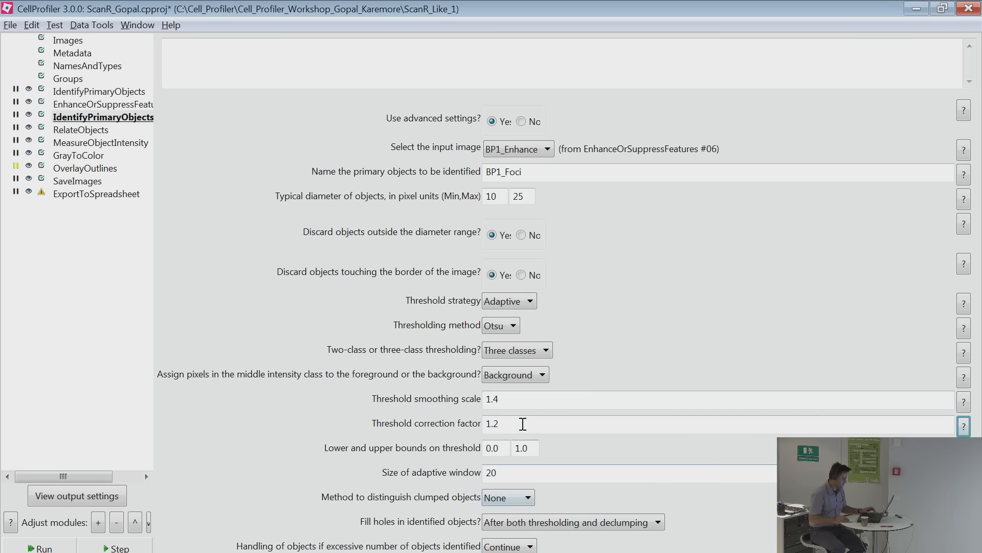
Set the foci threshold strategy to Global and review the smoothing scale, correction factor and threshold bounds.
left_click(519, 301)
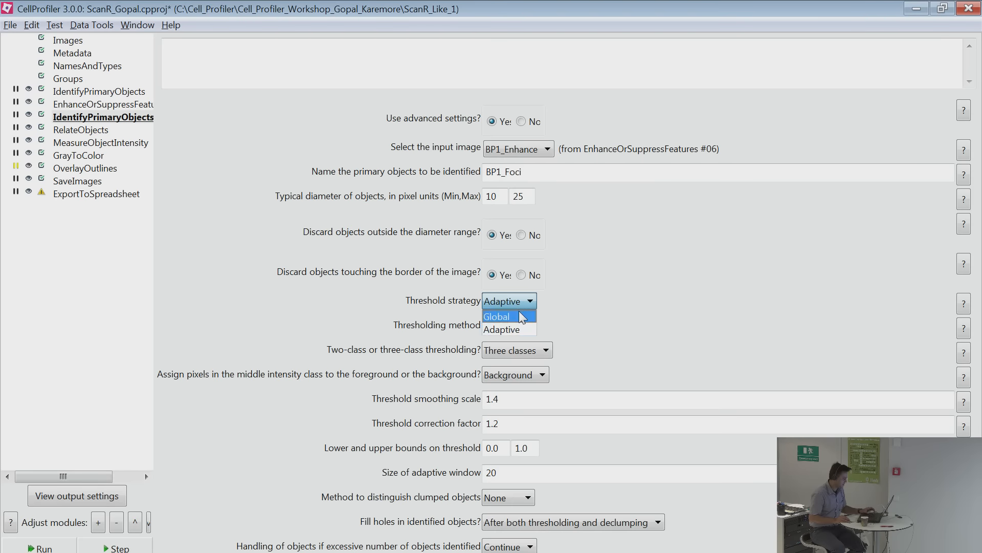
left_click(568, 311)
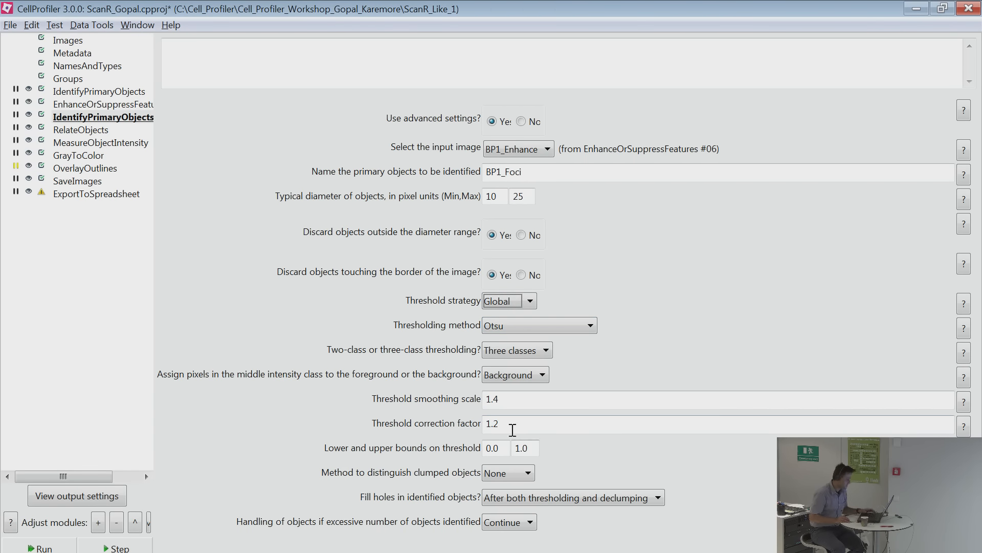
left_click(535, 403)
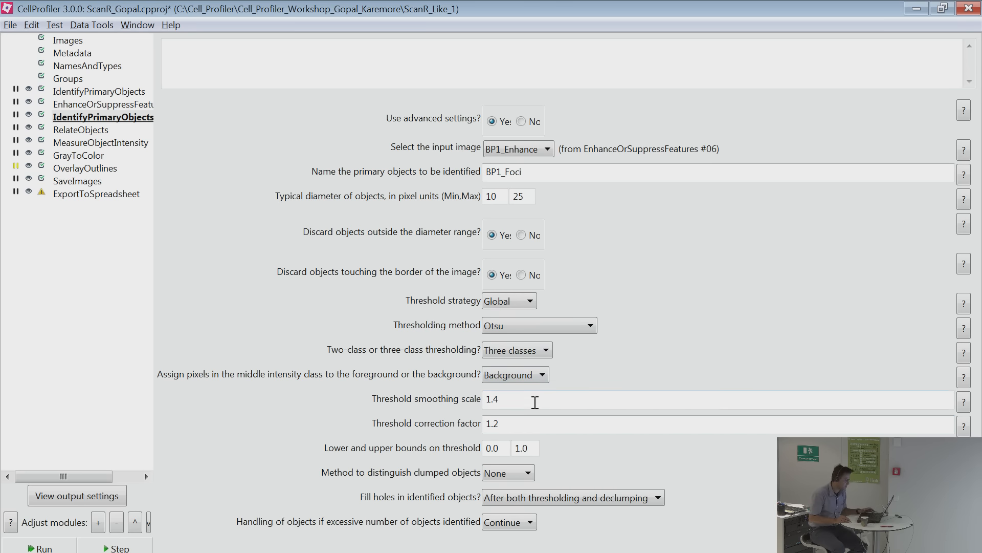
left_click_drag(534, 403, 456, 407)
left_click_drag(515, 430, 481, 426)
left_click(515, 423)
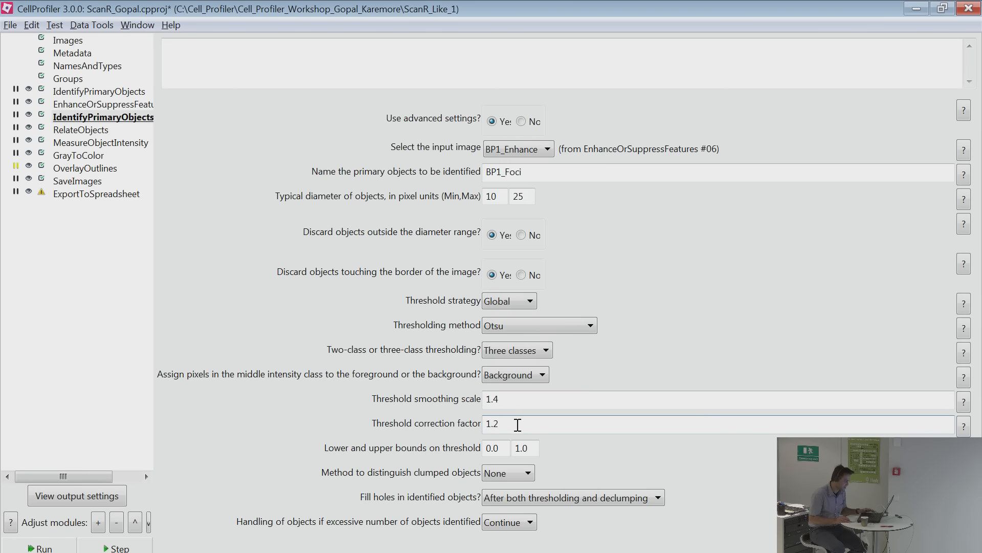
key("Tab")
left_click_drag(504, 448, 495, 448)
left_click(506, 424)
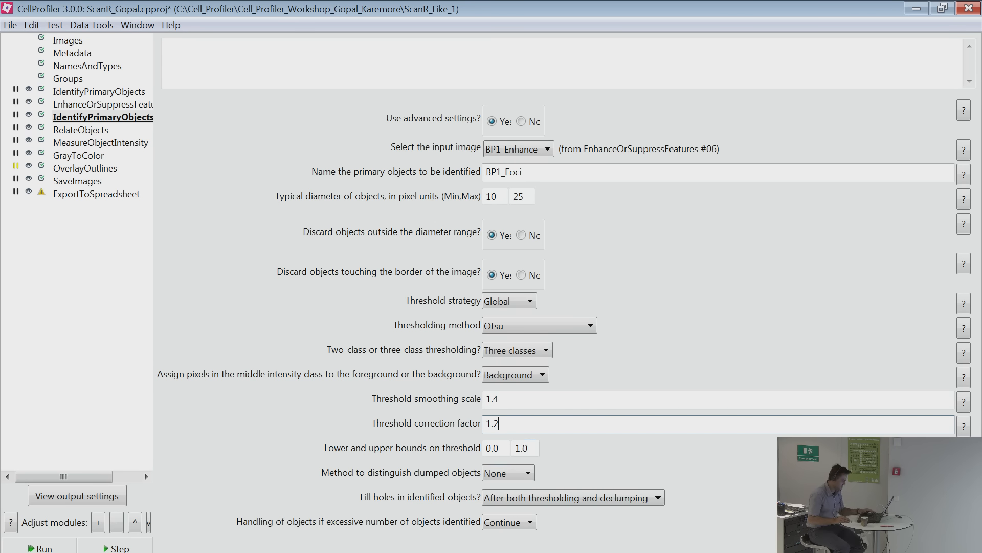
Rerun the foci identification with global thresholding, inspect the outline around one bright focus closely, and minimize the result window.
left_click(116, 546)
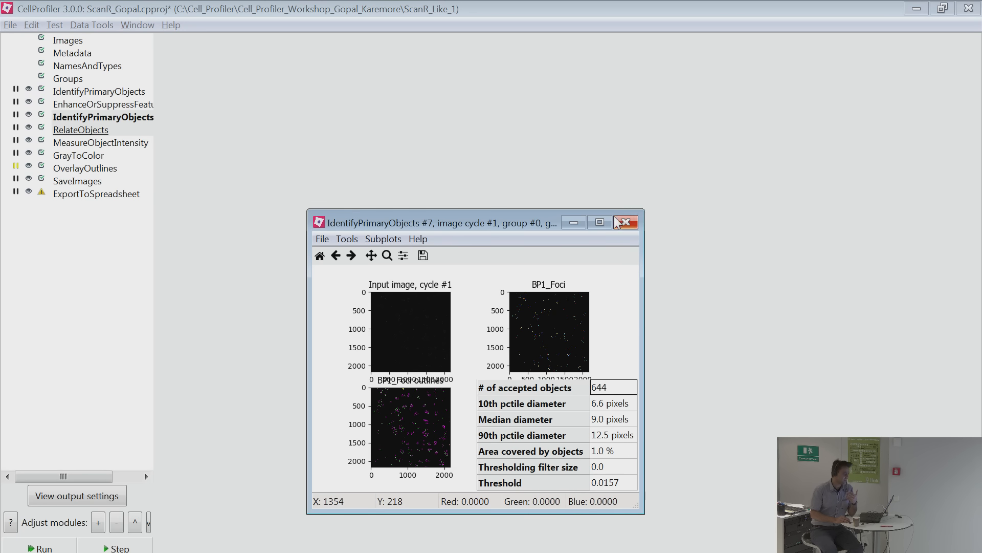
left_click(600, 222)
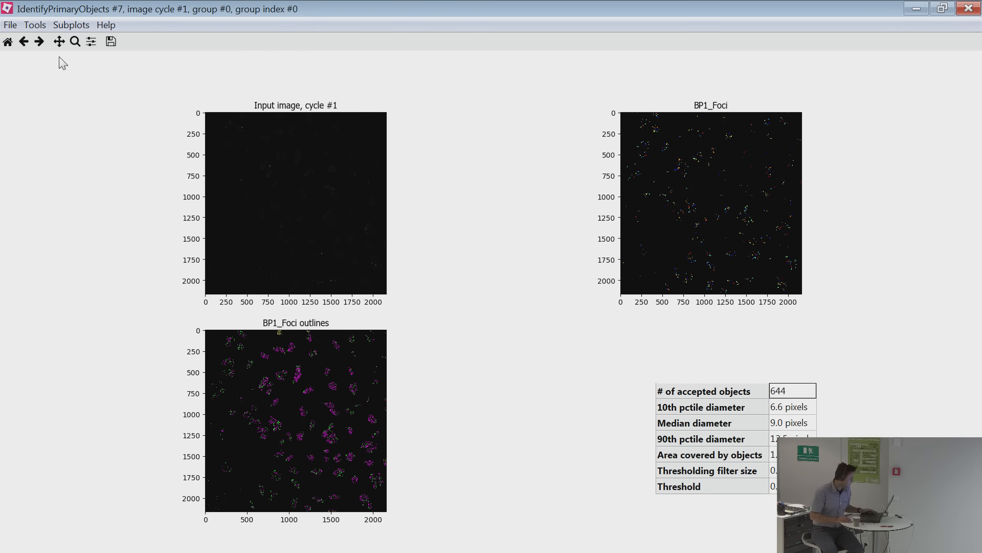
left_click(75, 42)
left_click_drag(247, 157, 283, 188)
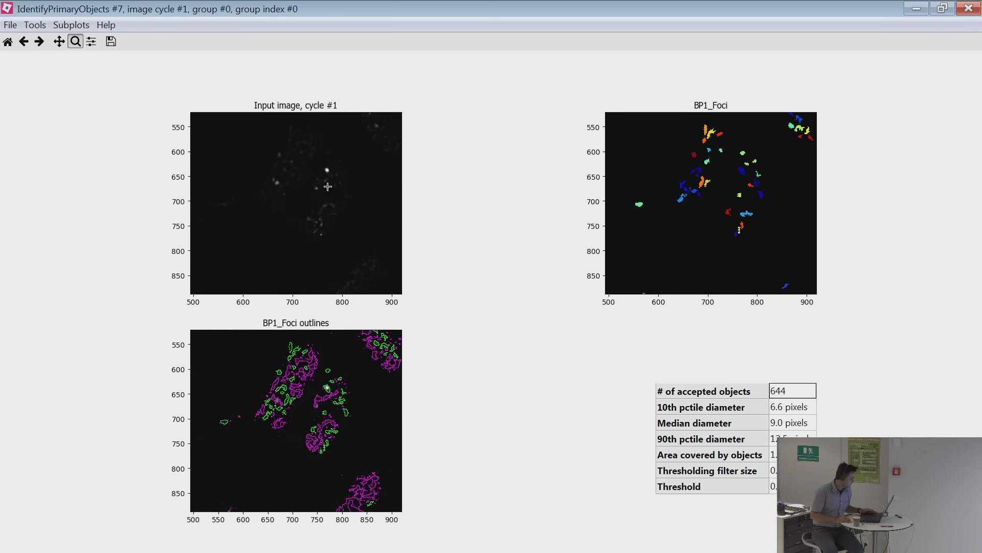
left_click_drag(309, 156, 353, 212)
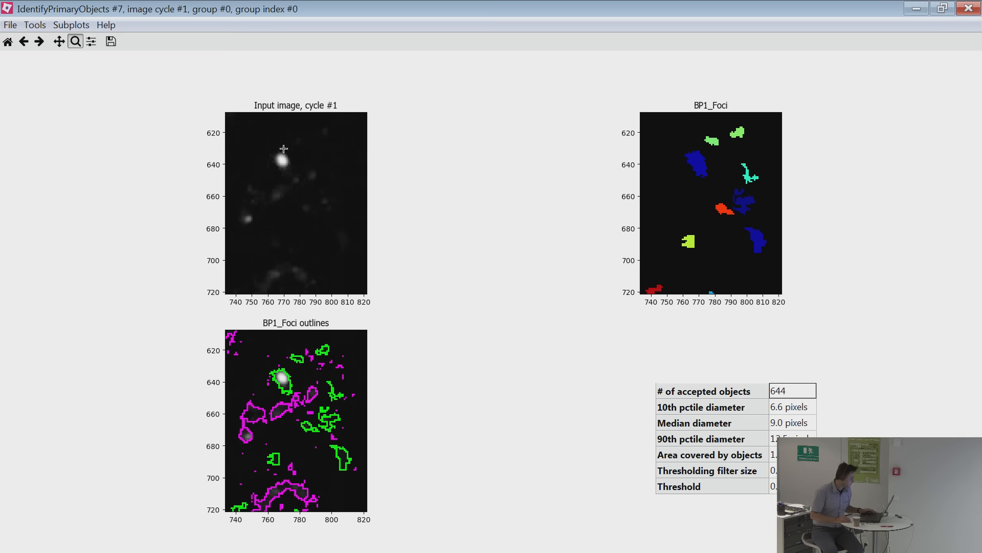
left_click_drag(255, 131, 308, 204)
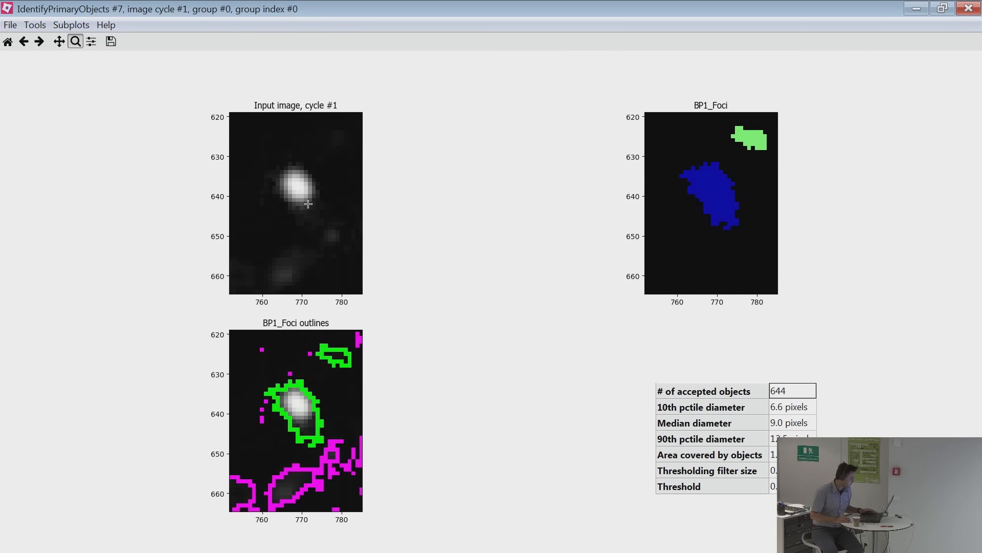
left_click_drag(250, 145, 327, 217)
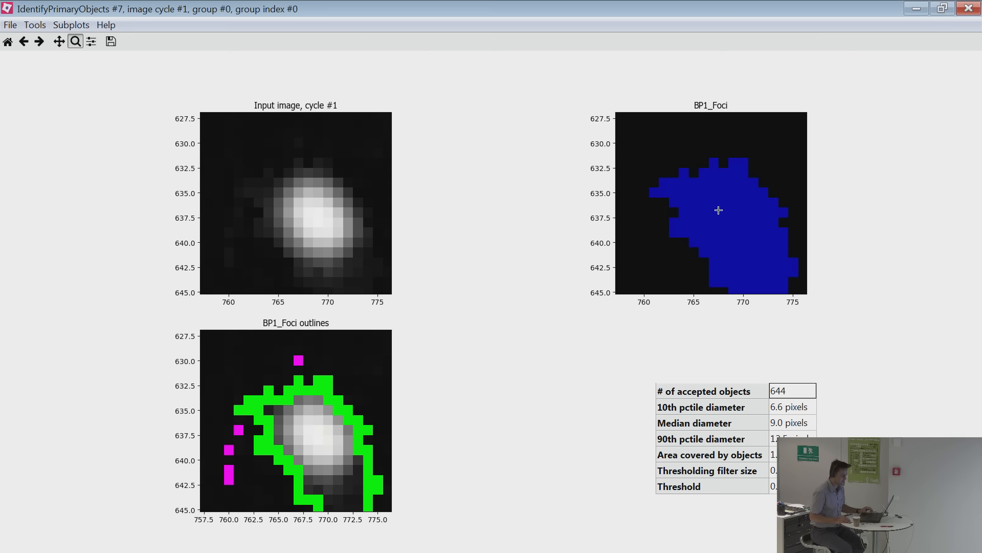
left_click(8, 41)
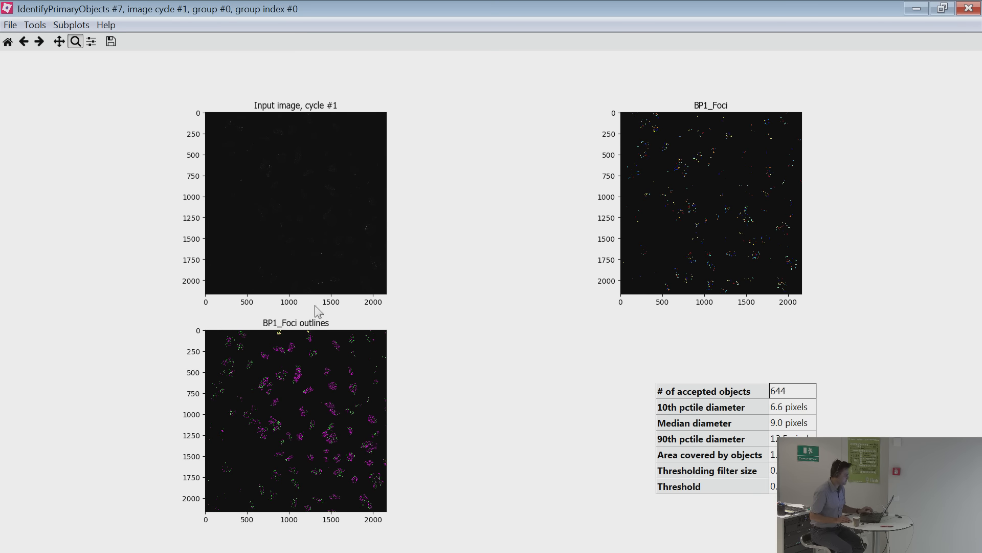
left_click(917, 9)
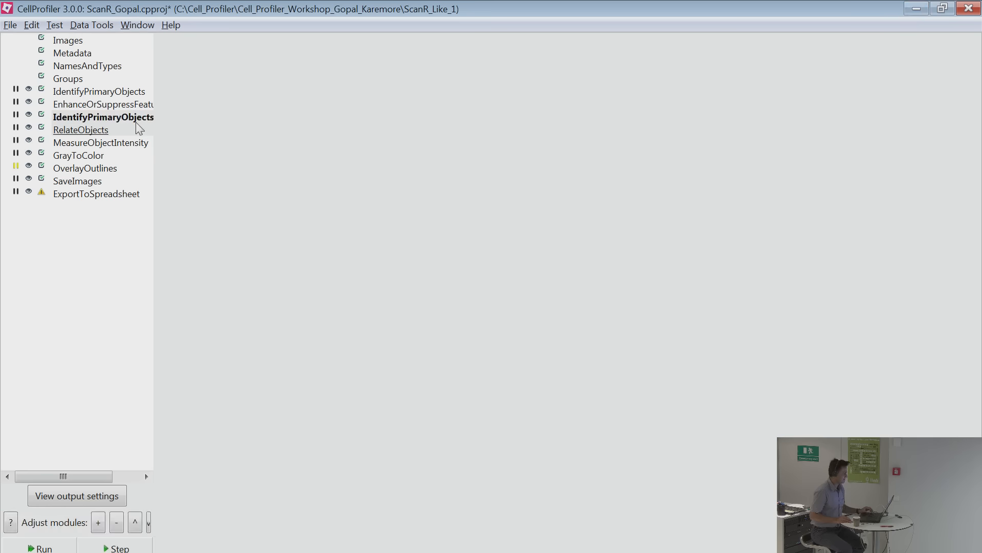
Review the speckle enhancement settings and the foci identification module's object name and thresholding settings.
left_click(105, 108)
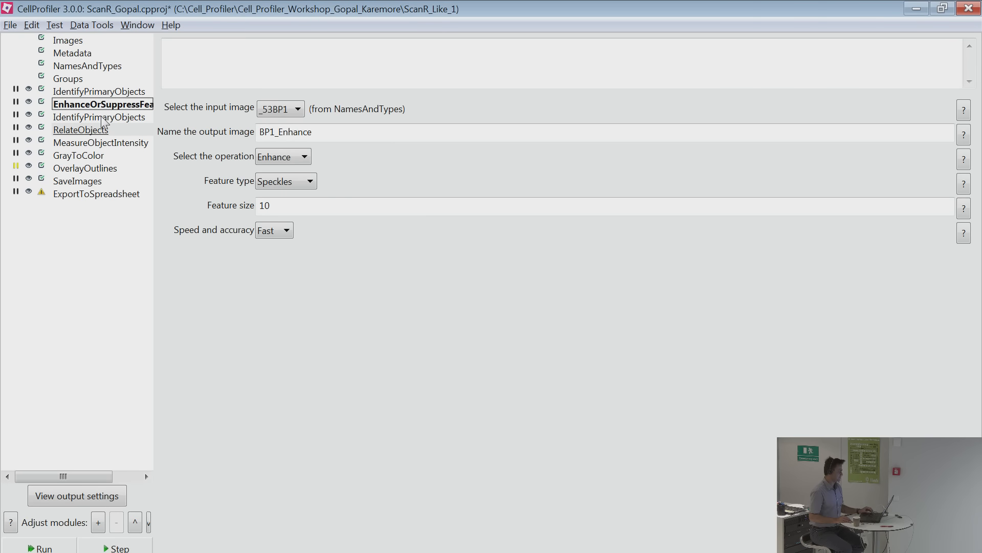
left_click(103, 119)
double_click(530, 171)
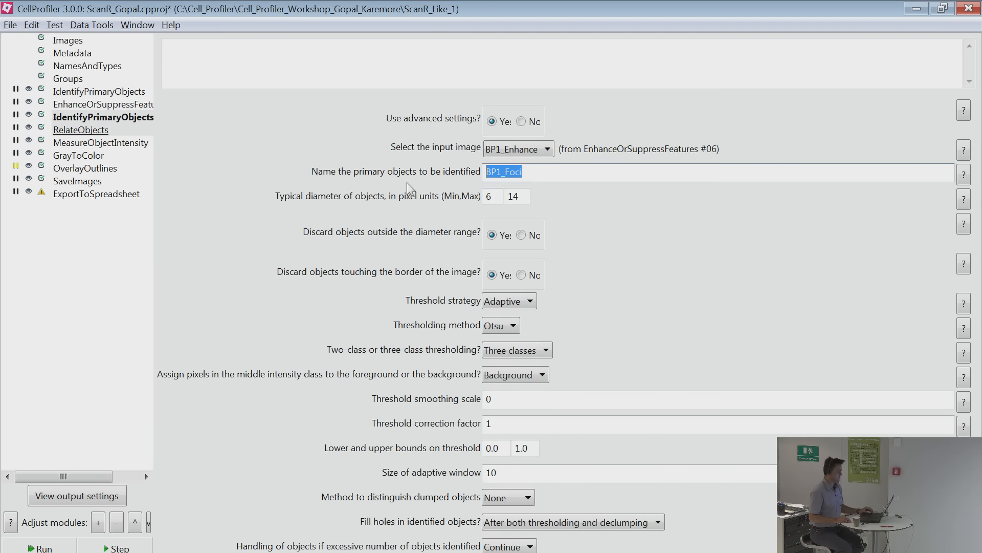
Look up RelateObjects among the object processing modules that can be added to the pipeline, without adding one.
left_click(70, 129)
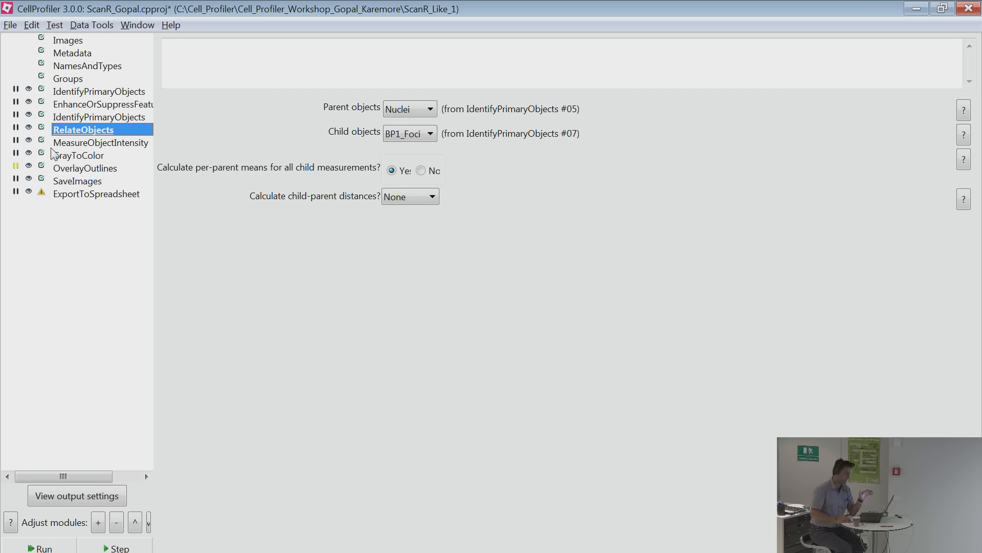
right_click(72, 245)
mouse_move(91, 253)
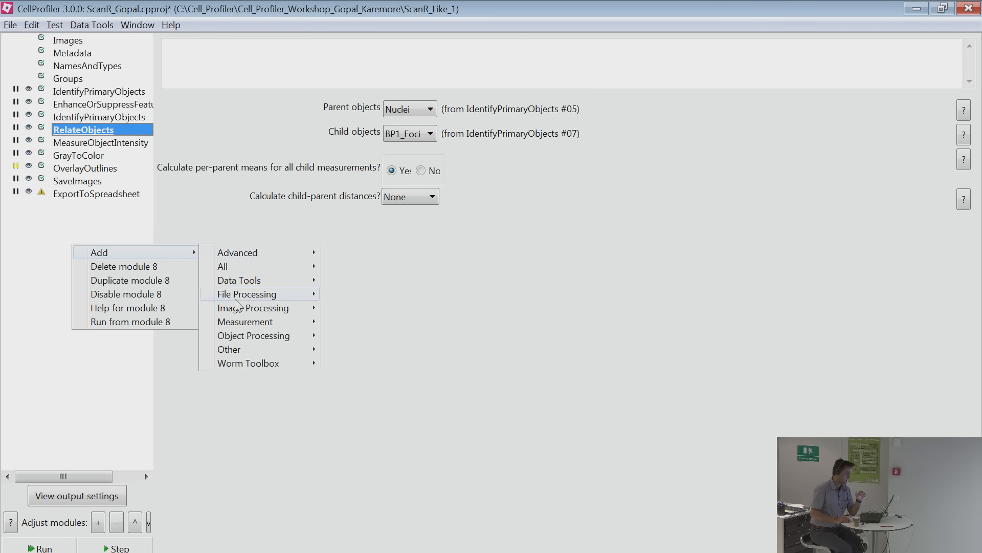
mouse_move(260, 337)
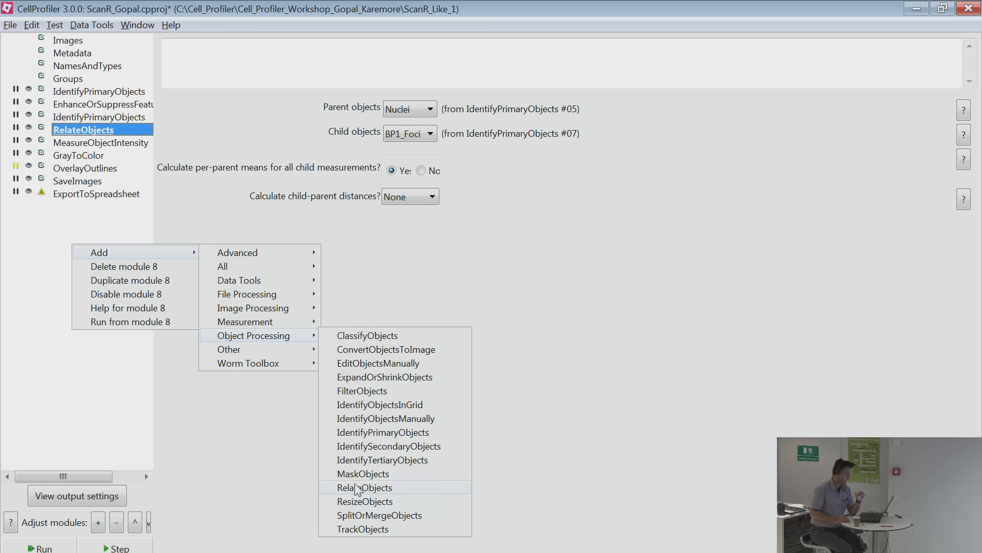
left_click(31, 270)
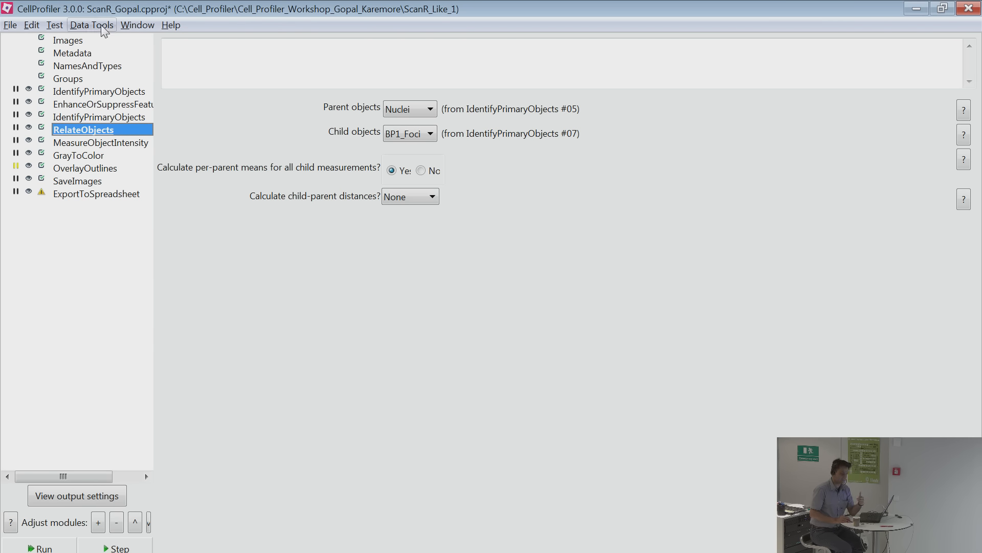
In the RelateObjects module, choose Nuclei as the parent objects and keep BP1_Foci as the child objects.
left_click(76, 132)
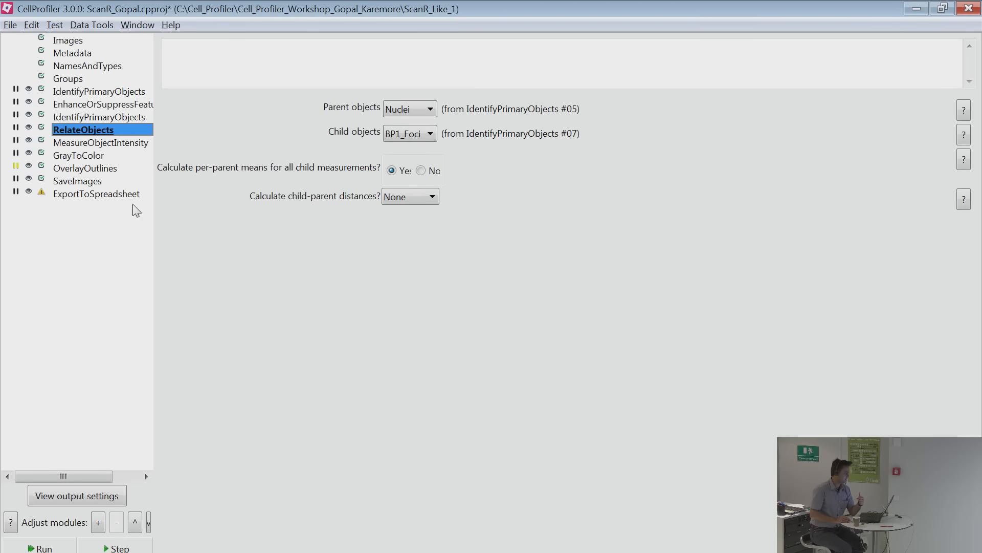
left_click(409, 111)
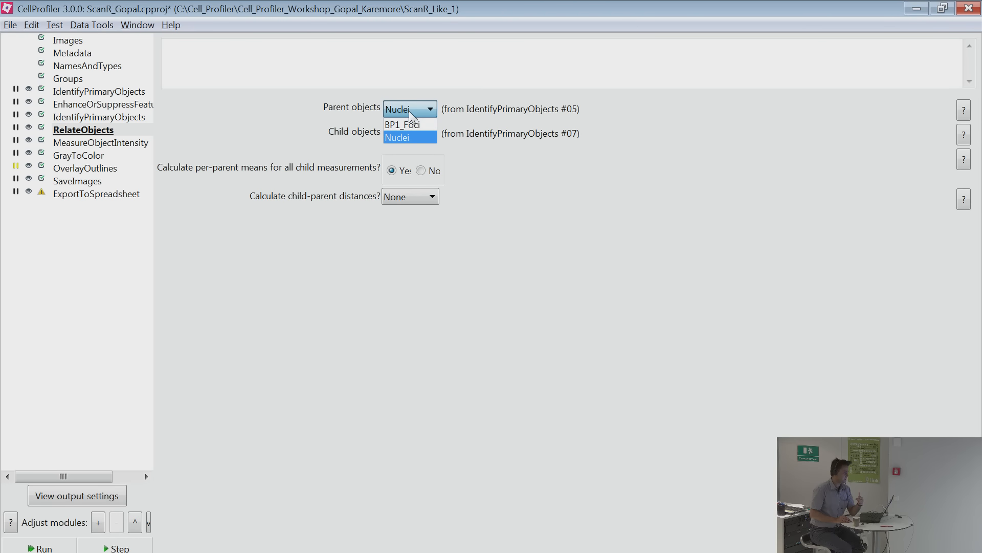
left_click(410, 138)
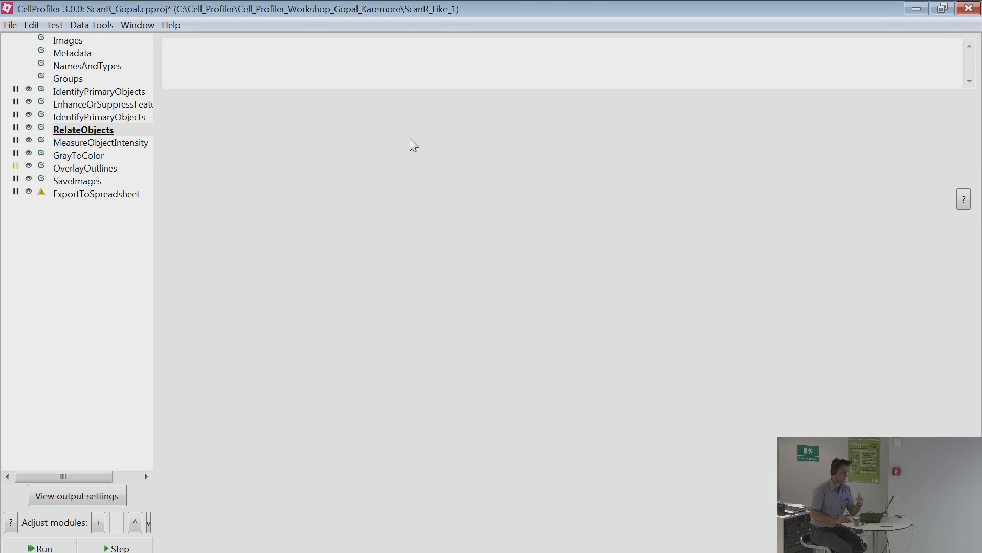
left_click(418, 138)
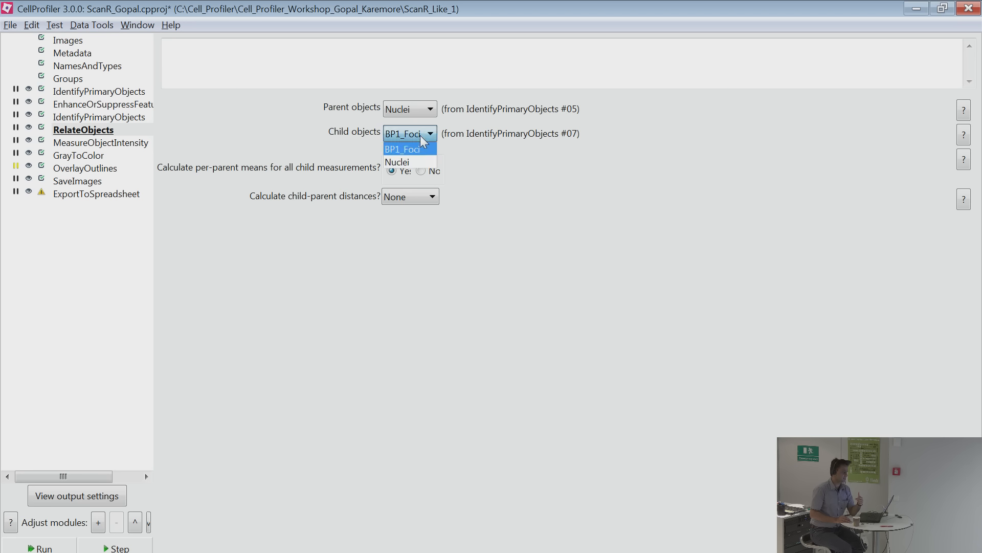
left_click(421, 138)
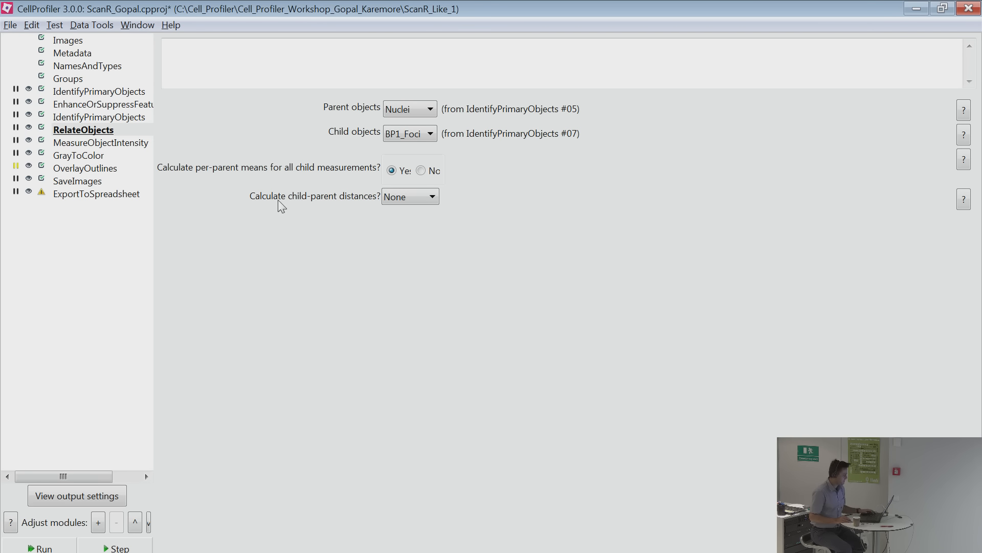
Review the options for calculating child-parent distances in RelateObjects, keeping None.
left_click(396, 198)
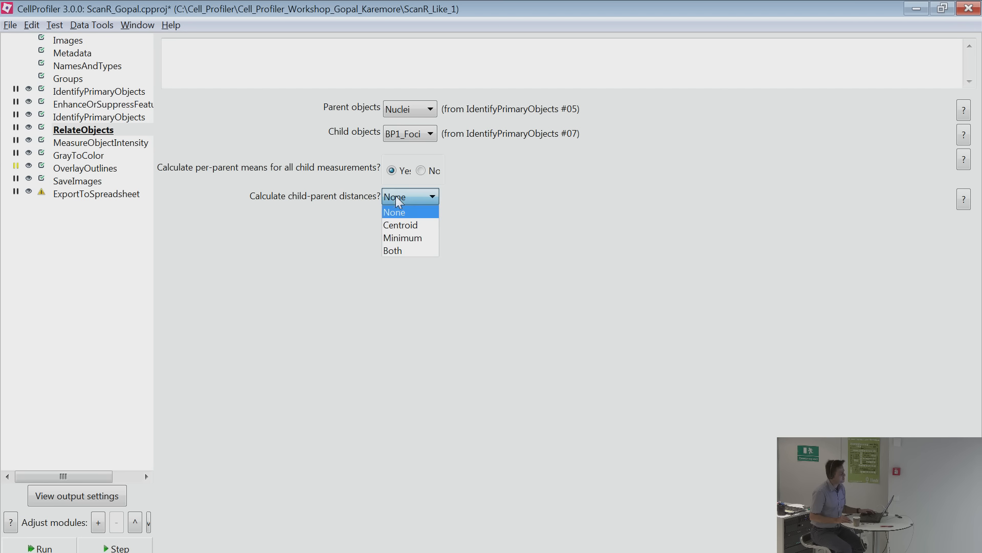
left_click(338, 233)
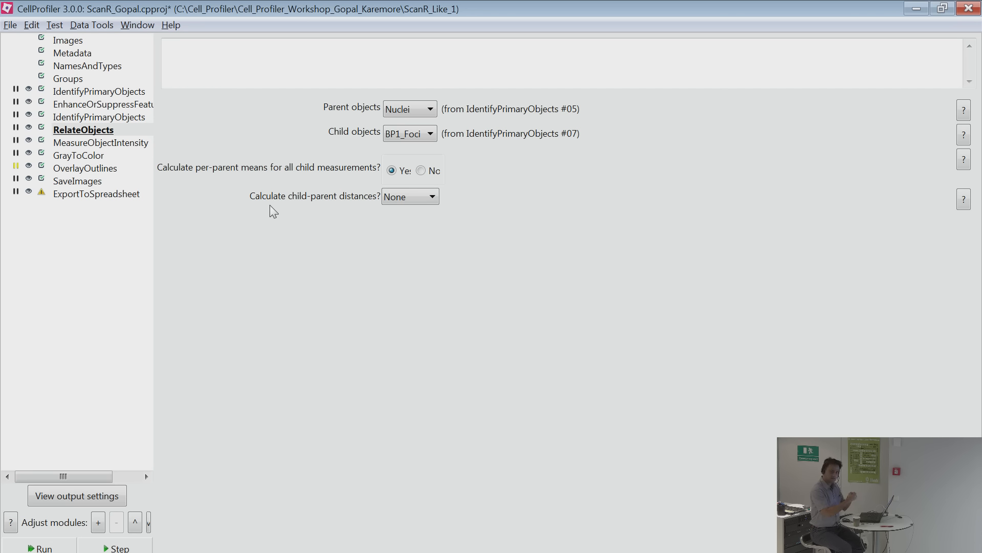
left_click(419, 194)
left_click(419, 194)
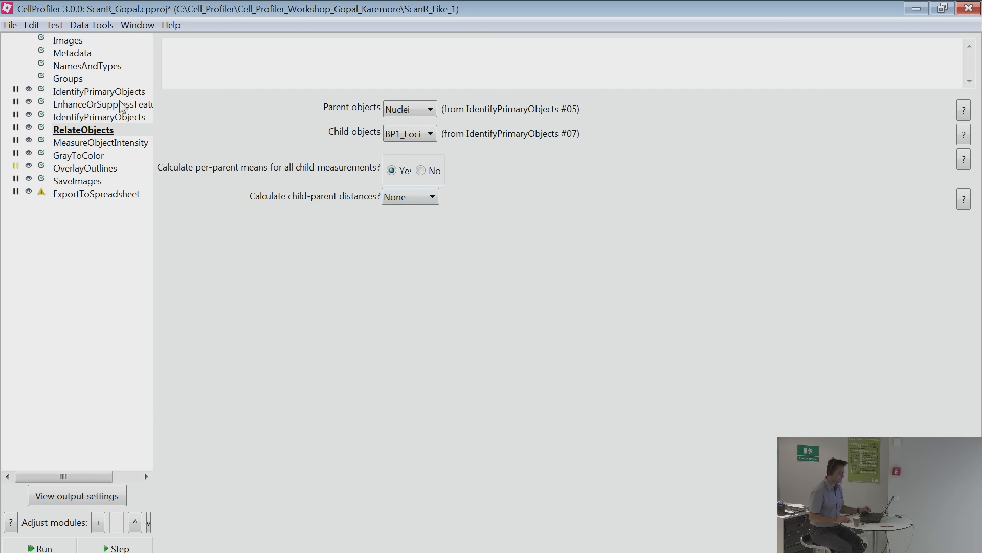
Review the image choices for measurement in the MeasureObjectIntensity module, keeping _53BP1 as the first image.
left_click(104, 144)
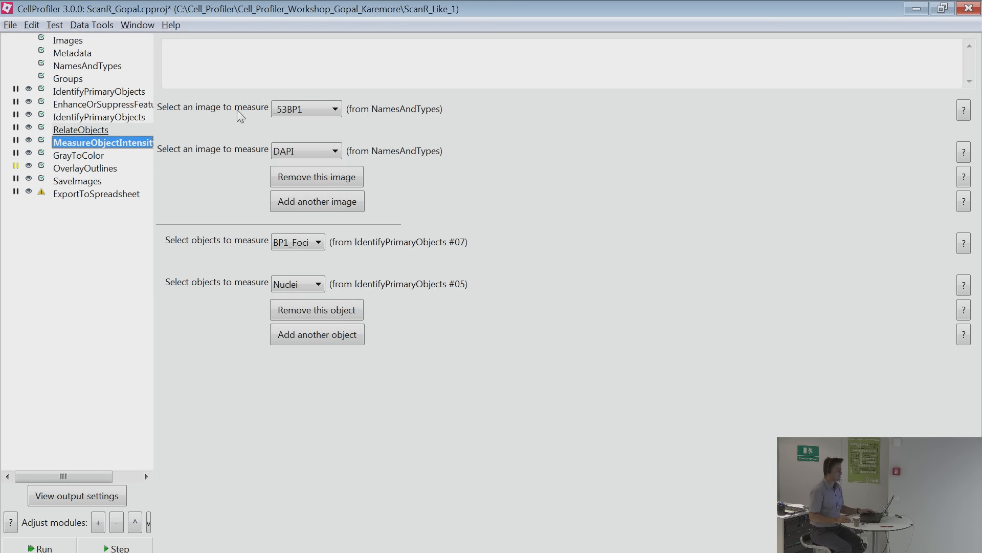
left_click(283, 115)
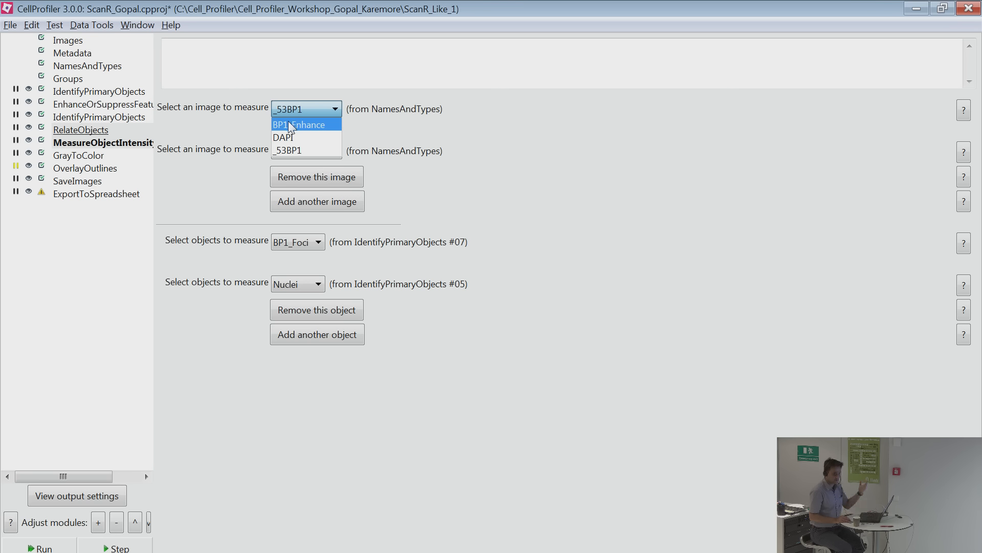
left_click(354, 119)
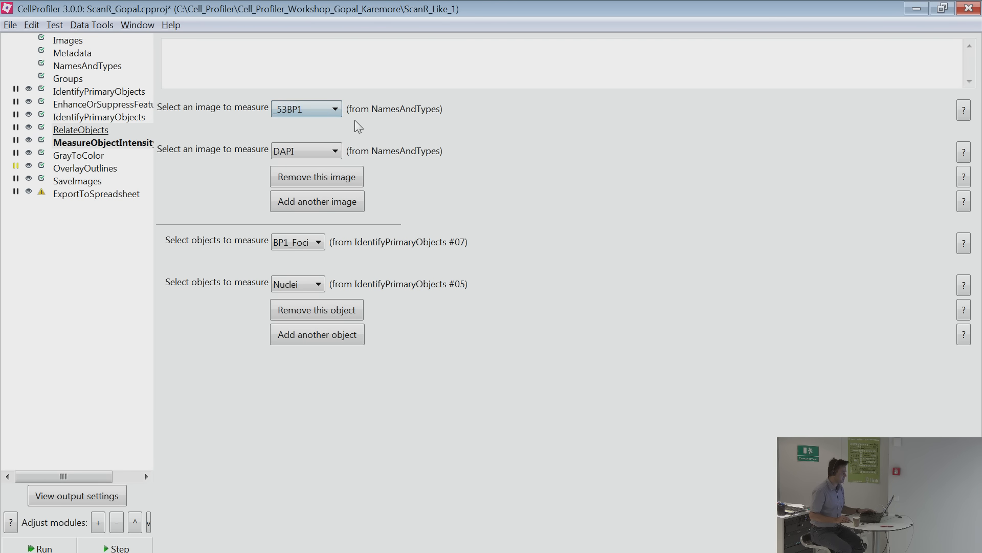
left_click(290, 114)
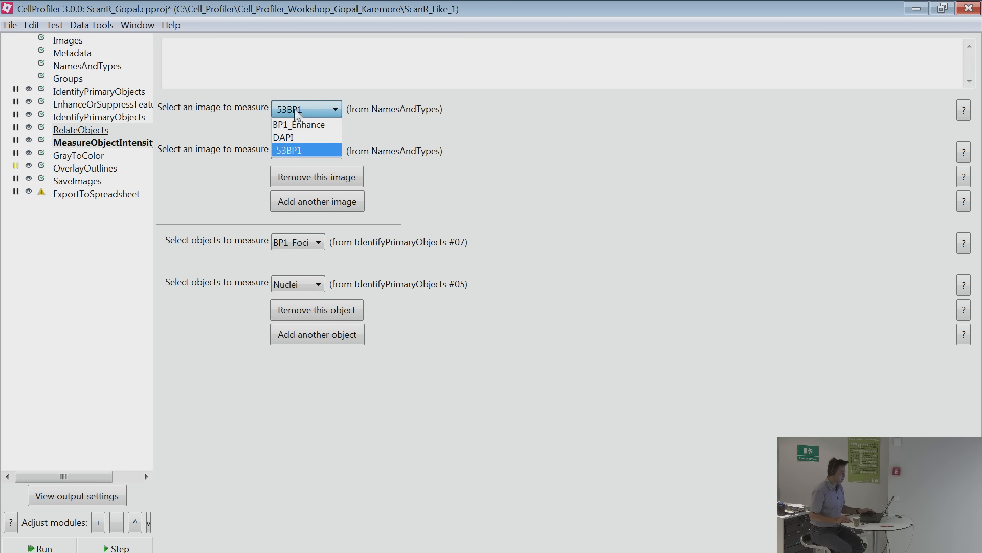
left_click(374, 148)
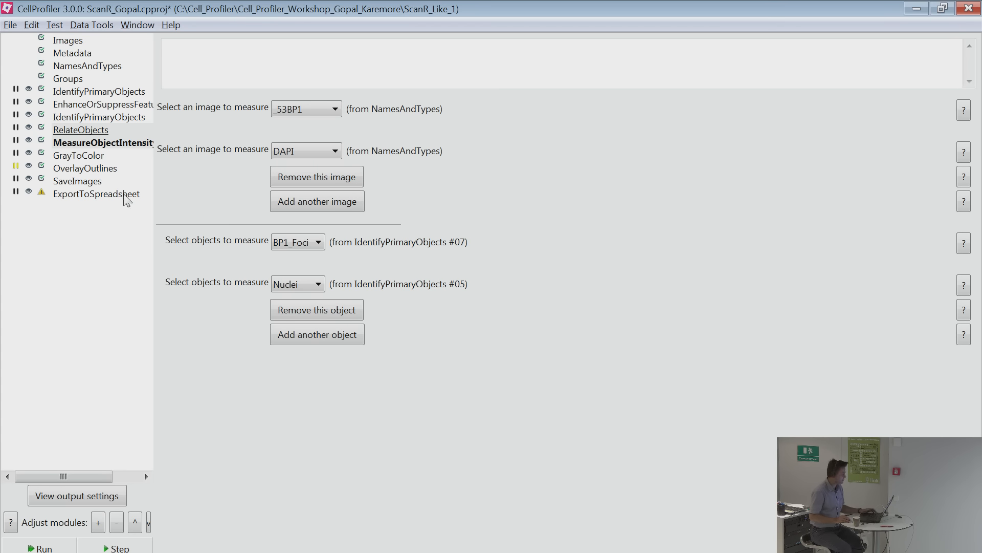
Review the GrayToColor module's color scheme, the images assigned to red and green, and the output image name, keeping all settings.
left_click(88, 158)
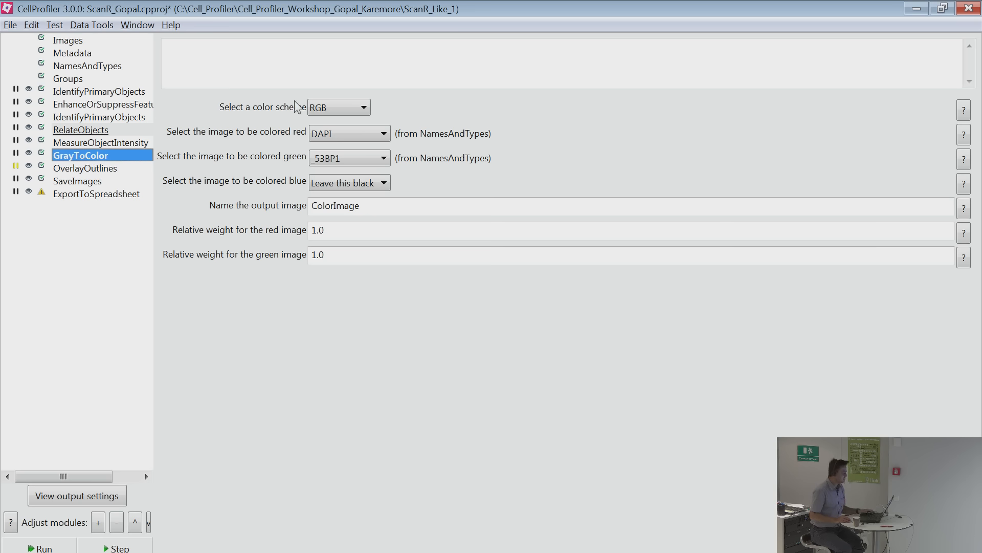
left_click(328, 110)
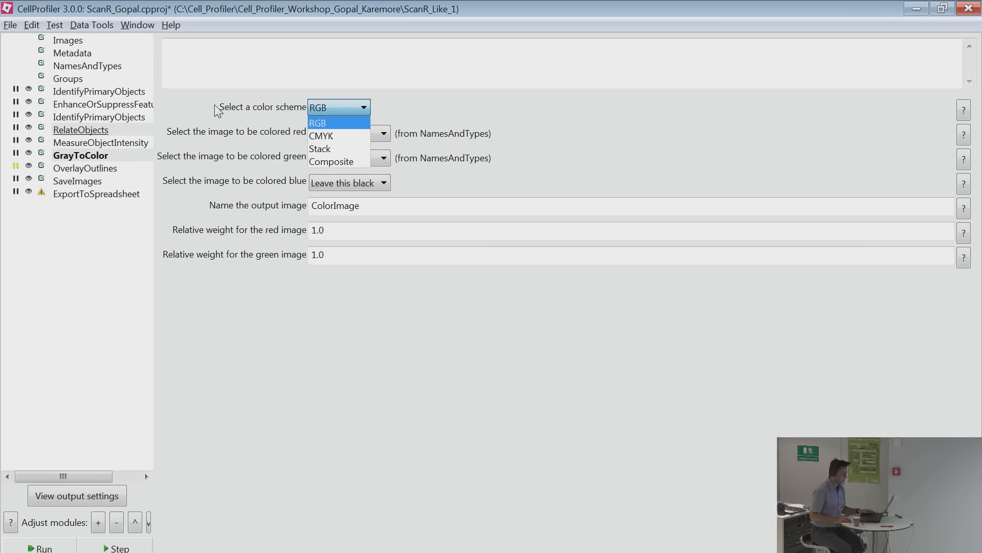
left_click(336, 125)
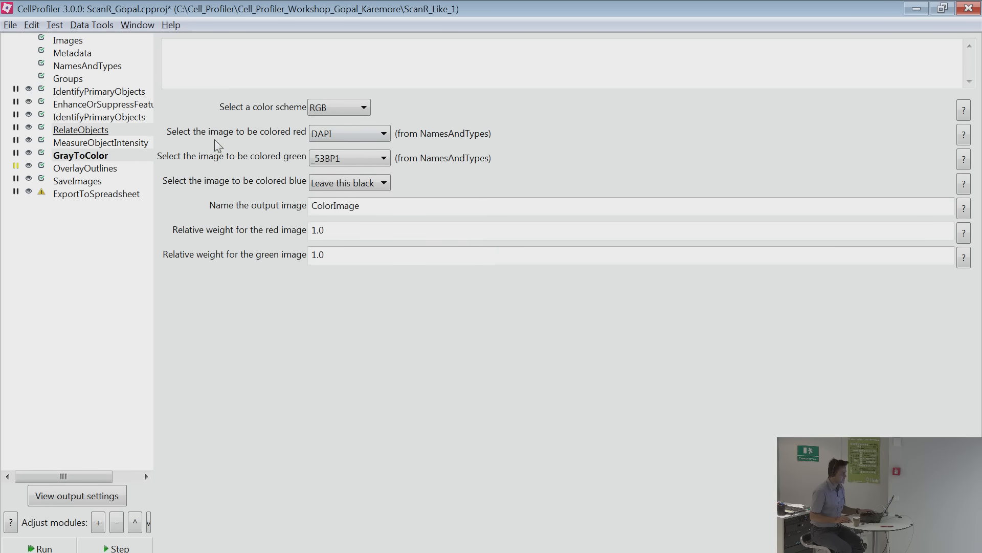
left_click(330, 136)
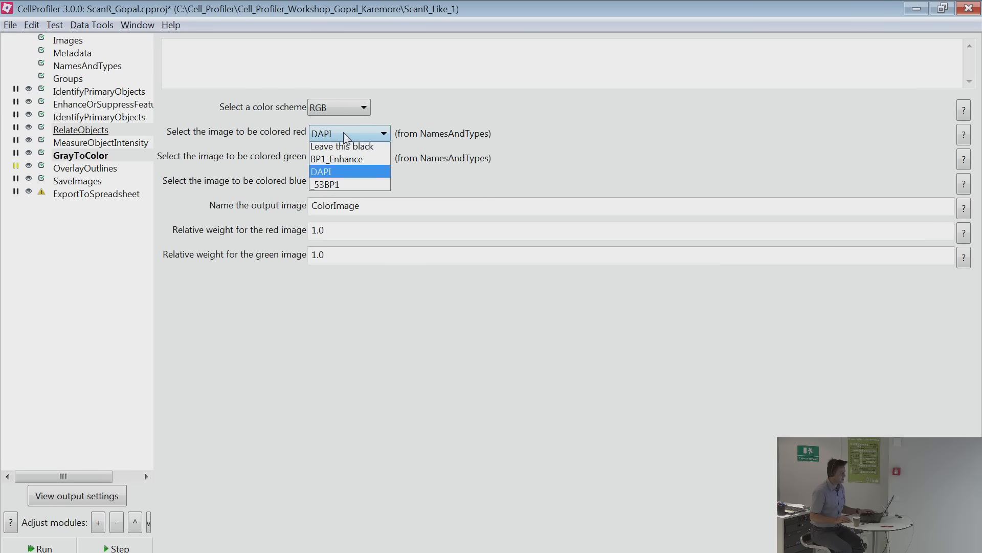
left_click(343, 132)
left_click(349, 155)
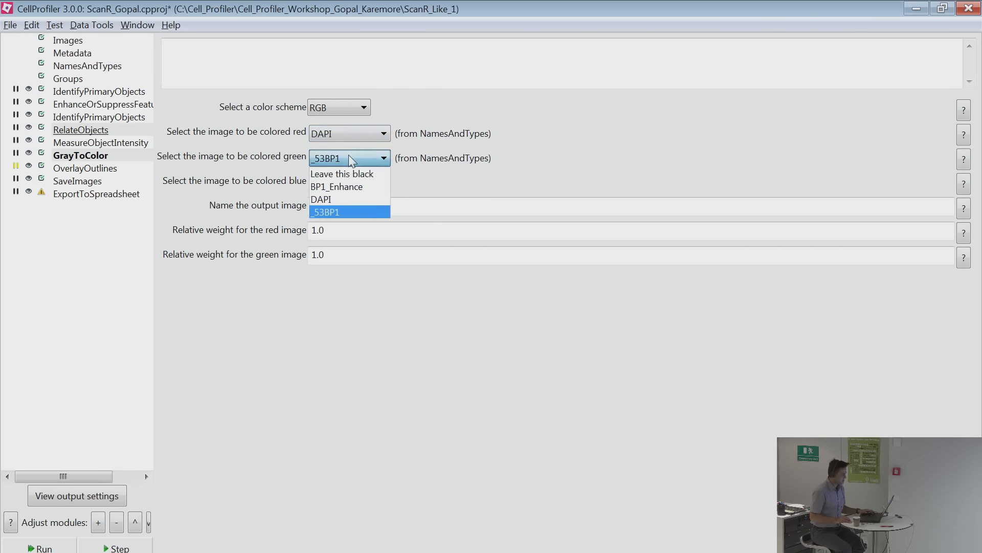
left_click(348, 156)
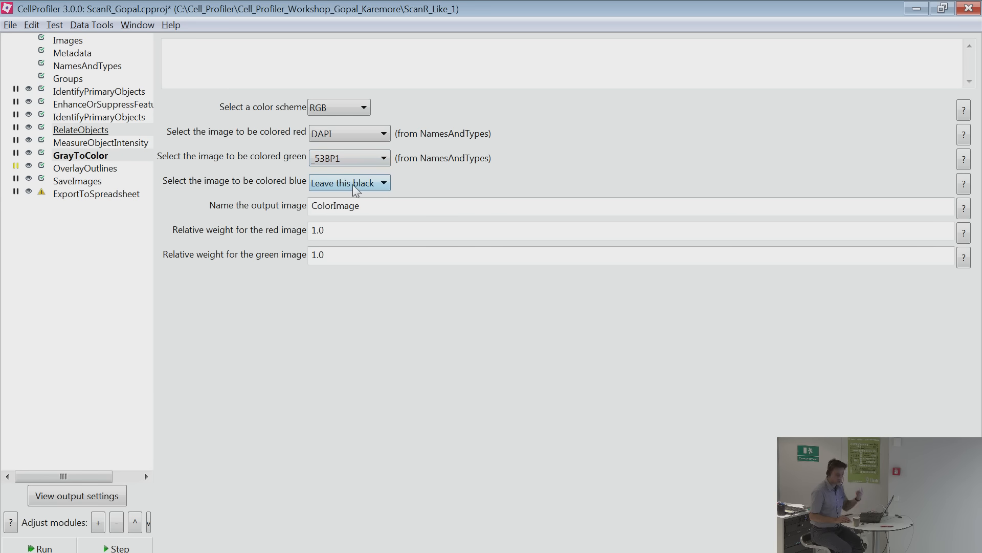
left_click_drag(365, 208, 282, 207)
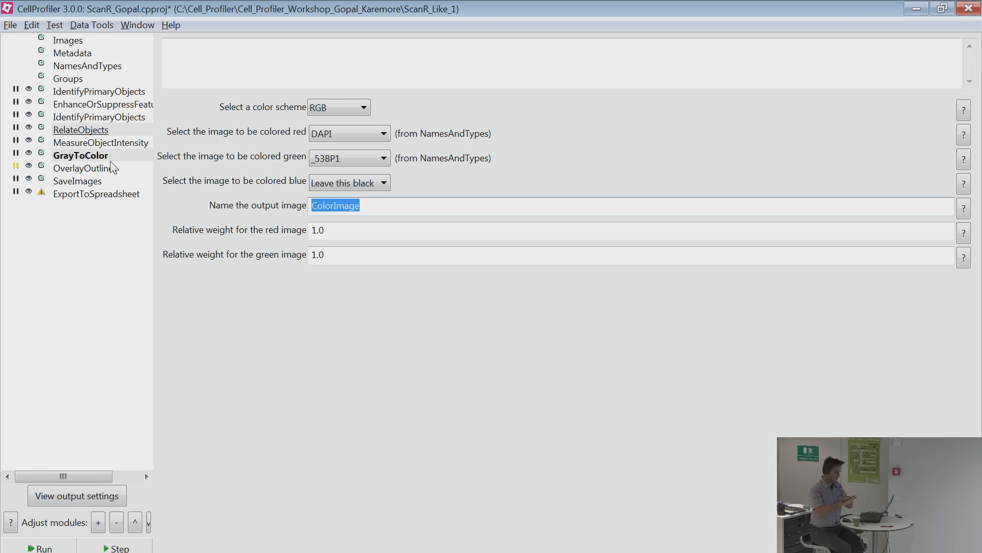
Open the OverlayOutlines settings and look up that module among the image processing modules that can be added, without adding one.
left_click(82, 169)
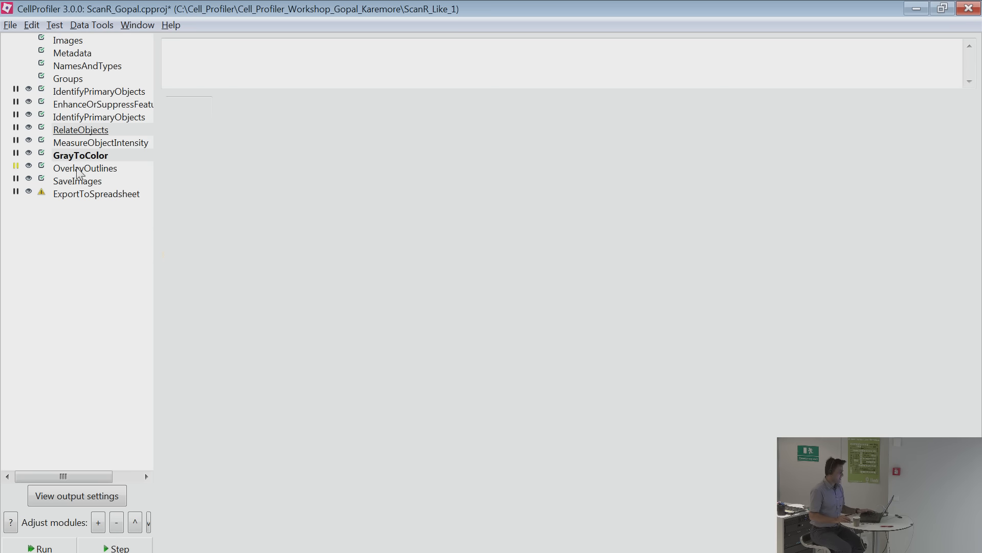
right_click(52, 286)
mouse_move(98, 297)
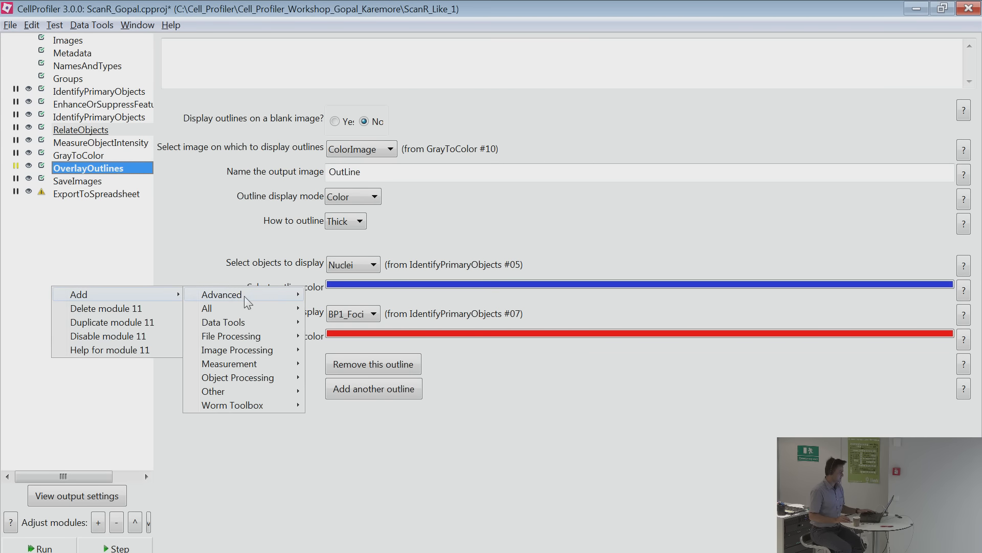
mouse_move(242, 353)
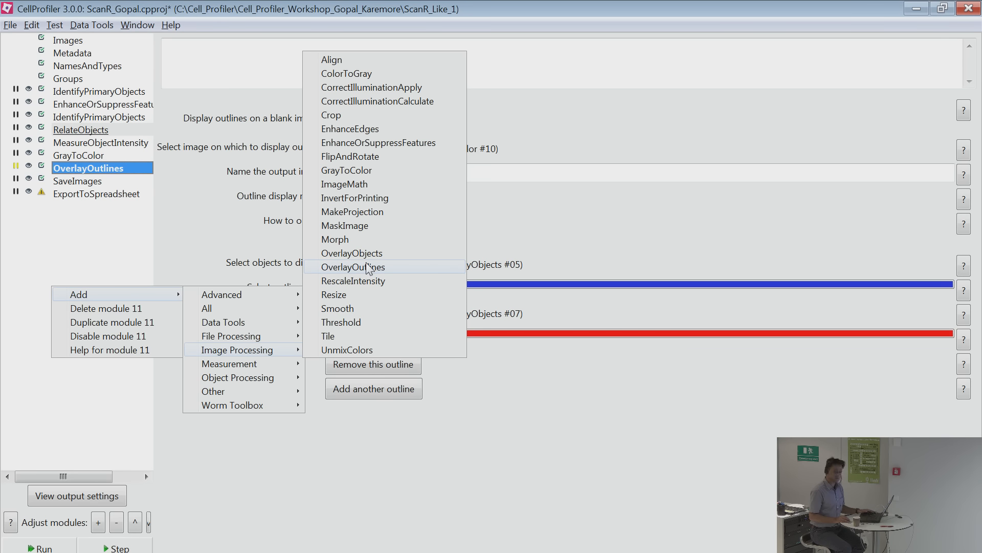
left_click(101, 280)
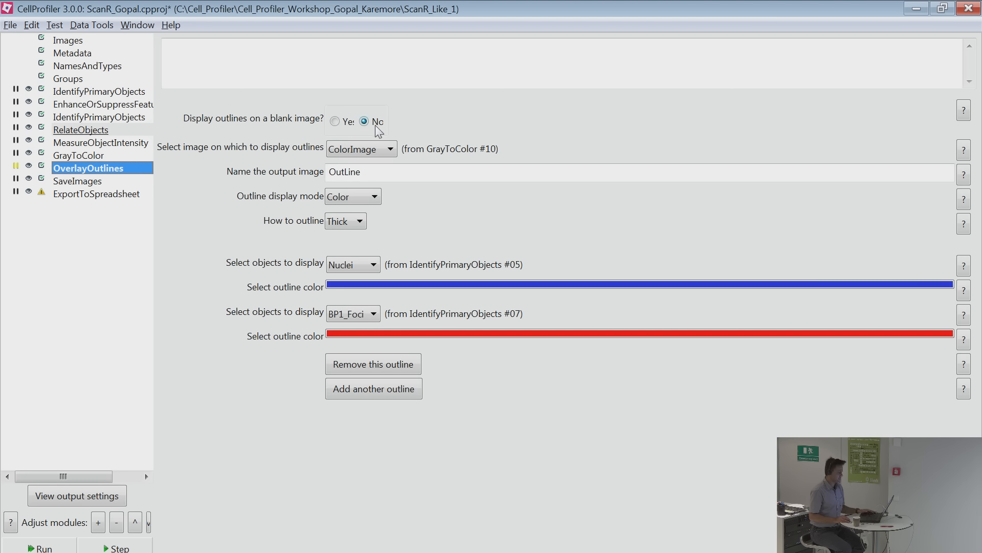
Review the OverlayOutlines base image, output image name, outline display mode and outline thickness options, keeping Thick.
left_click(363, 153)
left_click(363, 153)
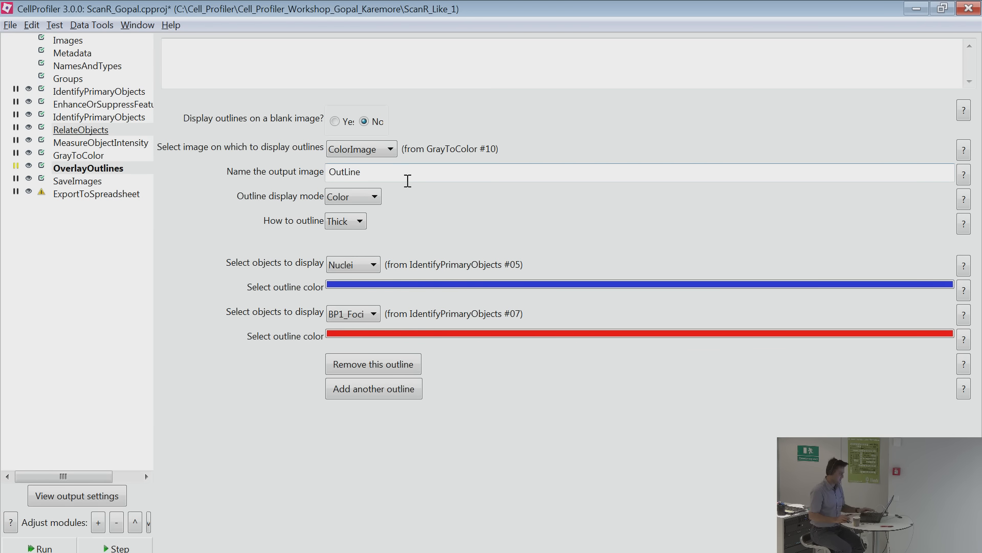
left_click(368, 149)
left_click(369, 173)
left_click_drag(369, 177, 316, 176)
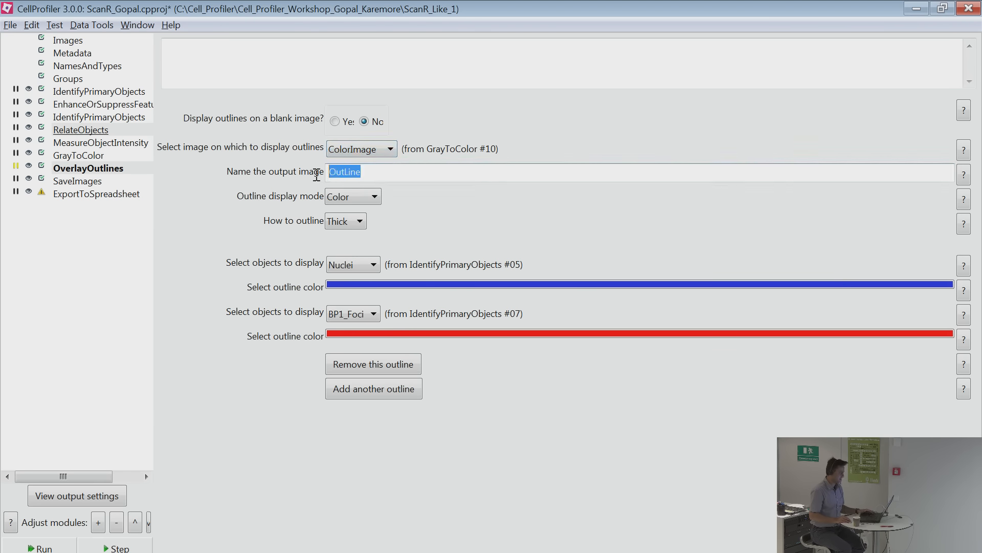
double_click(372, 173)
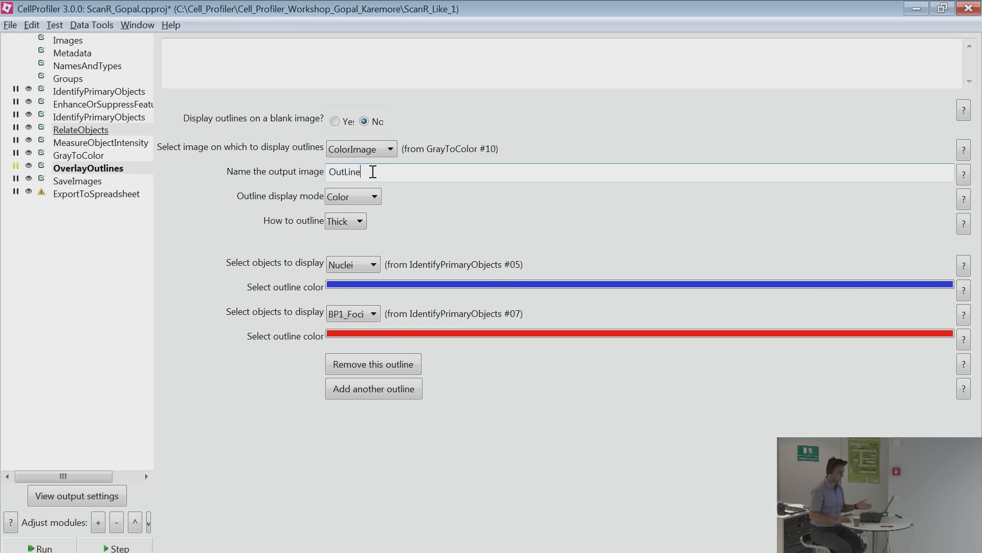
left_click(355, 202)
left_click(358, 224)
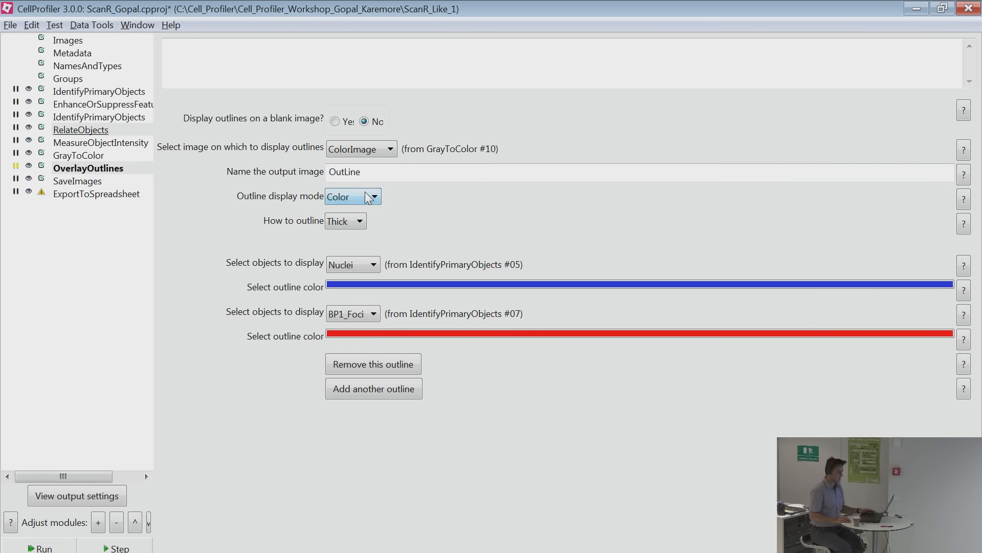
left_click(363, 221)
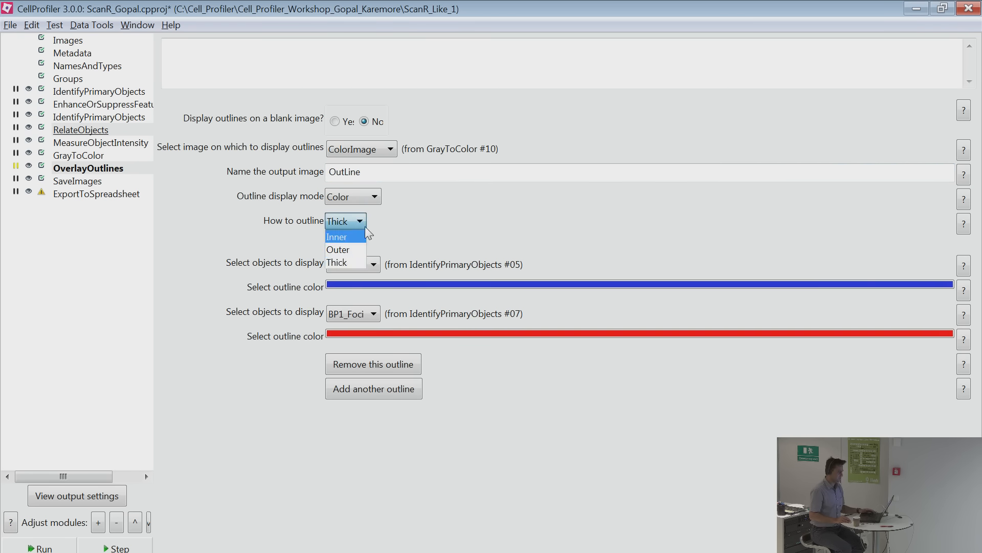
left_click(508, 271)
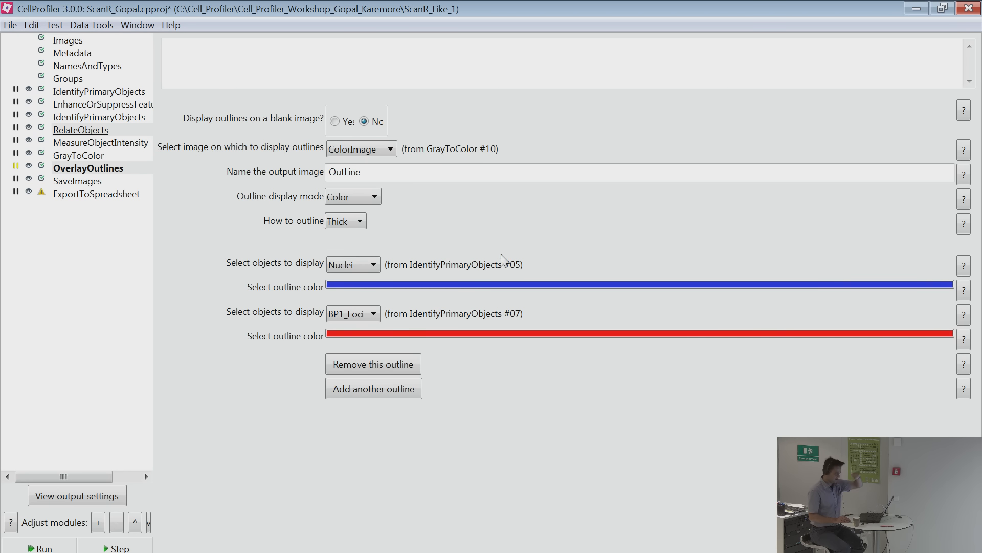
Keep Nuclei as the first outlined objects and set their outline color to blue with red 19, green 19, blue 236.
left_click(355, 266)
left_click(360, 288)
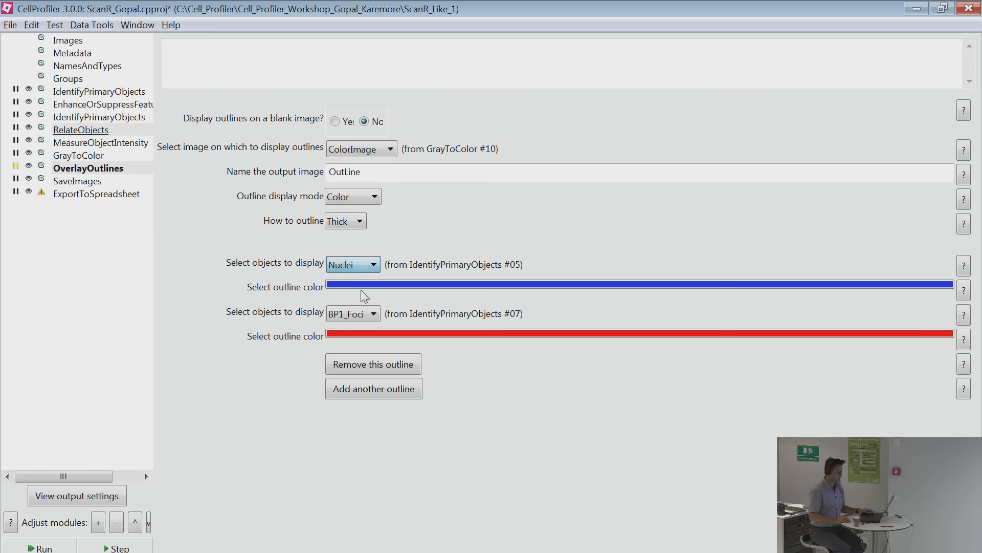
left_click(380, 289)
left_click(269, 79)
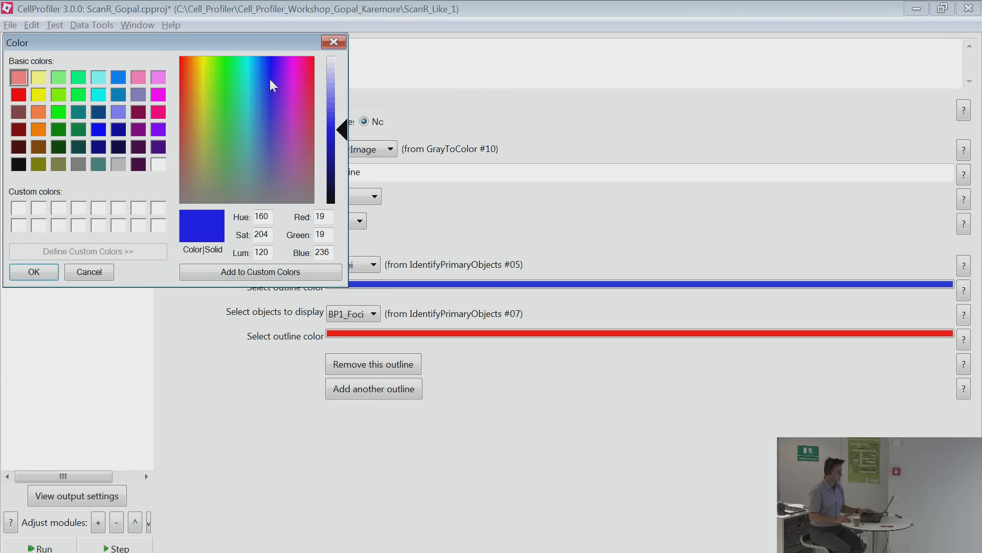
left_click(32, 273)
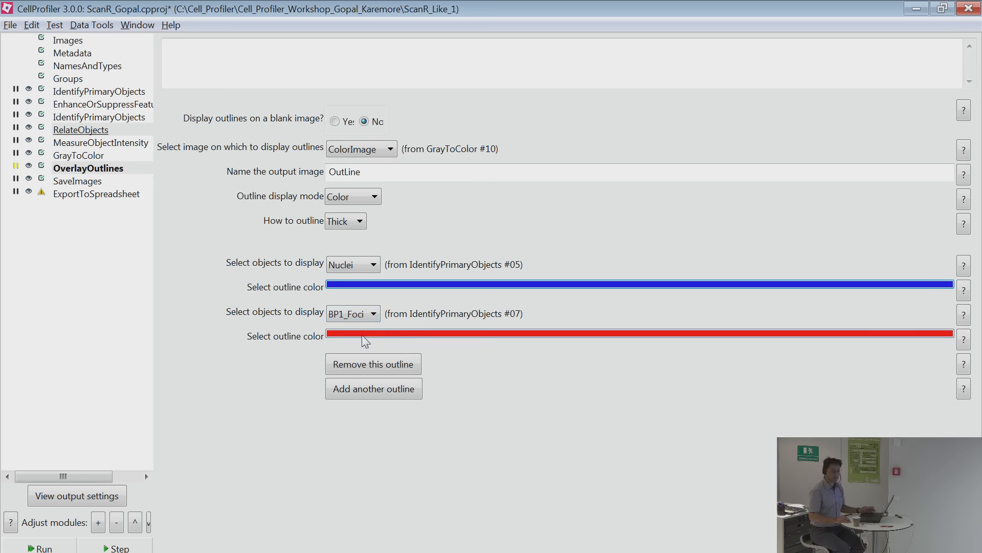
Open the SaveImages settings and look up that module among the file processing modules that can be added, without adding one.
left_click(70, 181)
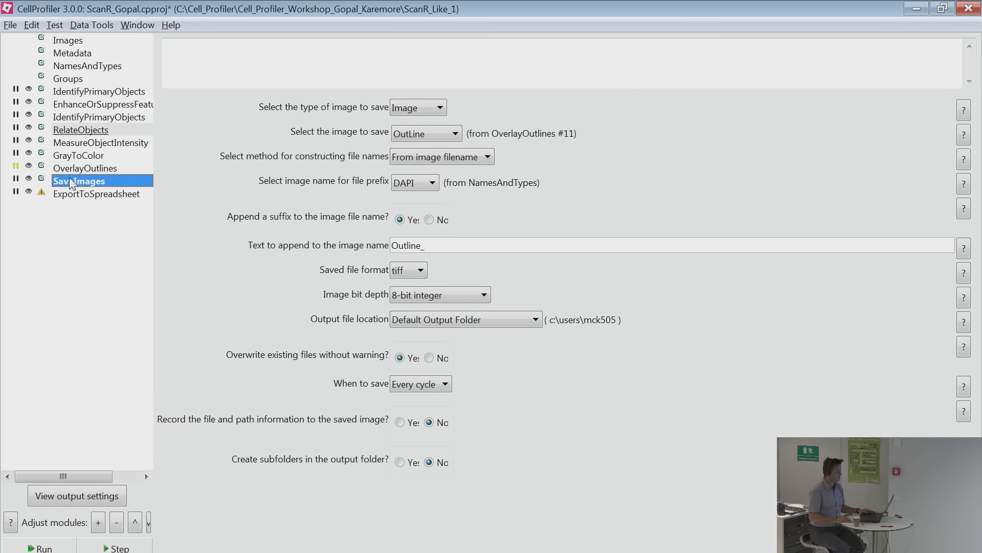
right_click(57, 313)
mouse_move(102, 320)
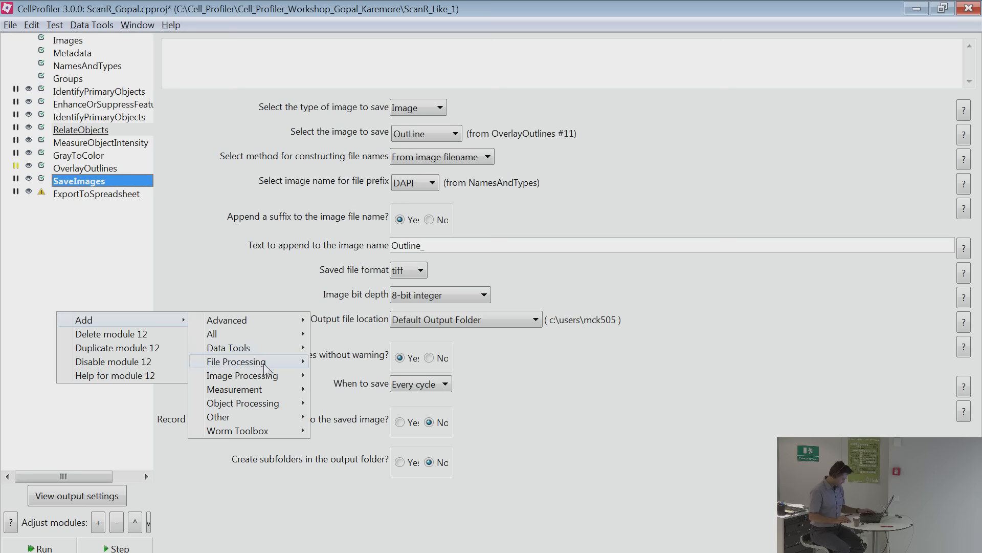
mouse_move(263, 363)
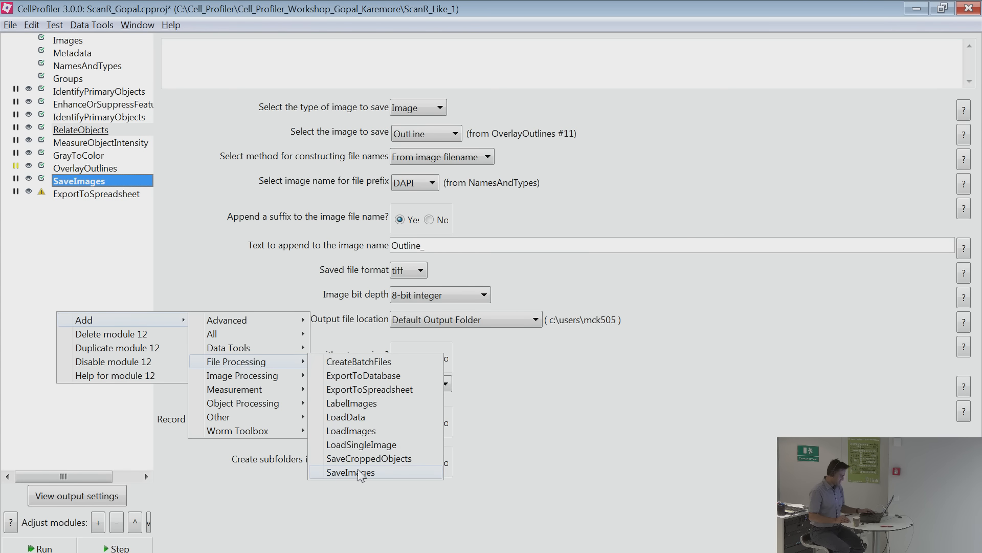
left_click(113, 247)
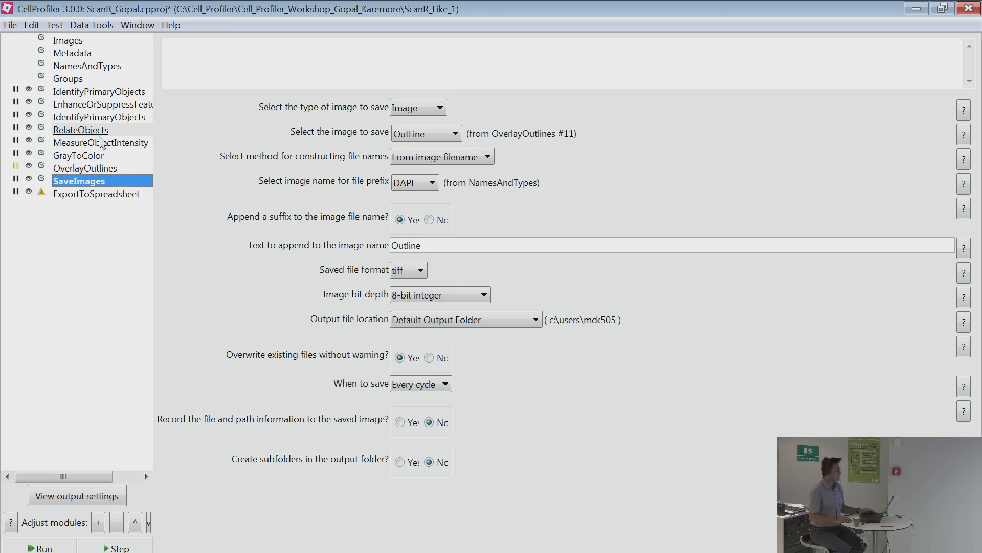
Review the ExportToSpreadsheet column delimiter options and output folder path, keeping Comma, and return to the RelateObjects settings.
left_click(88, 199)
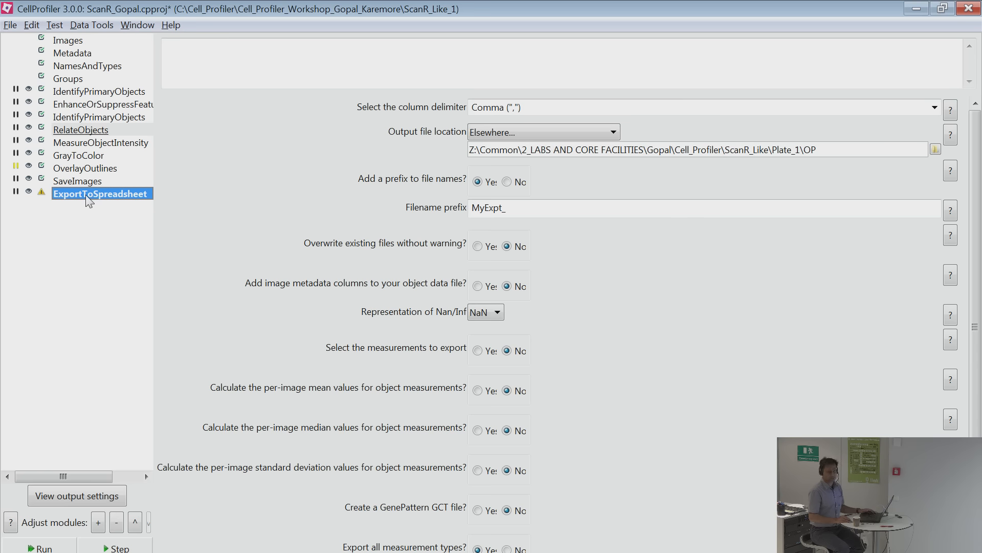
left_click(527, 106)
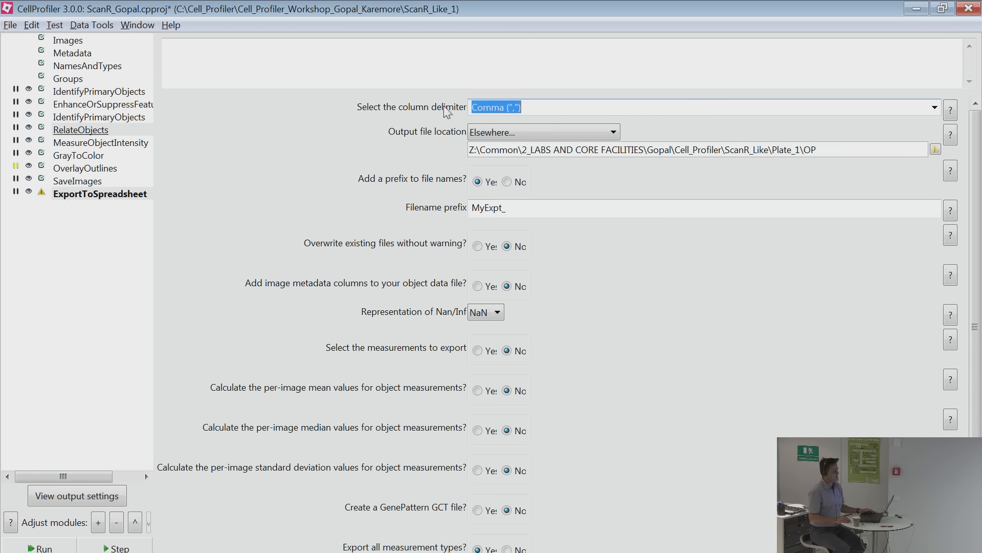
left_click(934, 107)
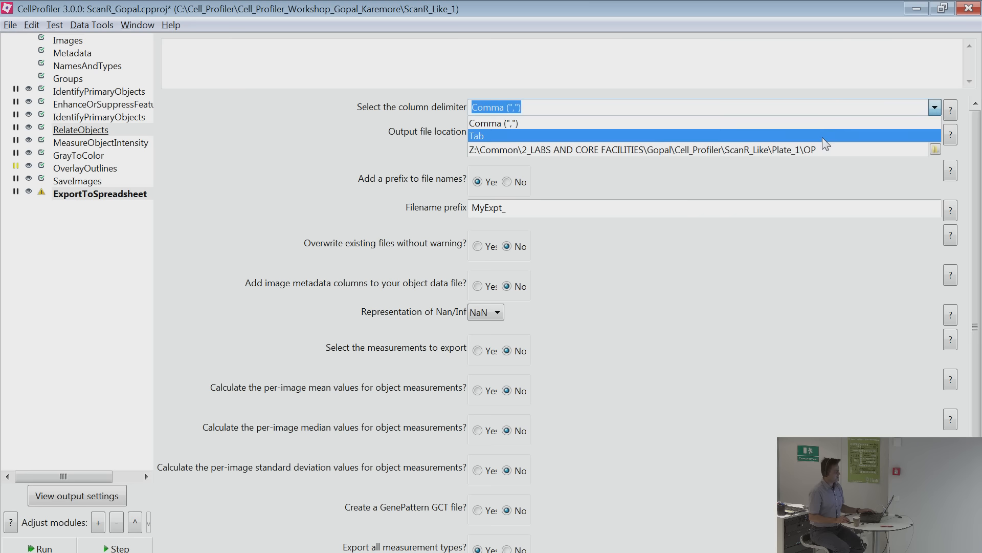
left_click(828, 47)
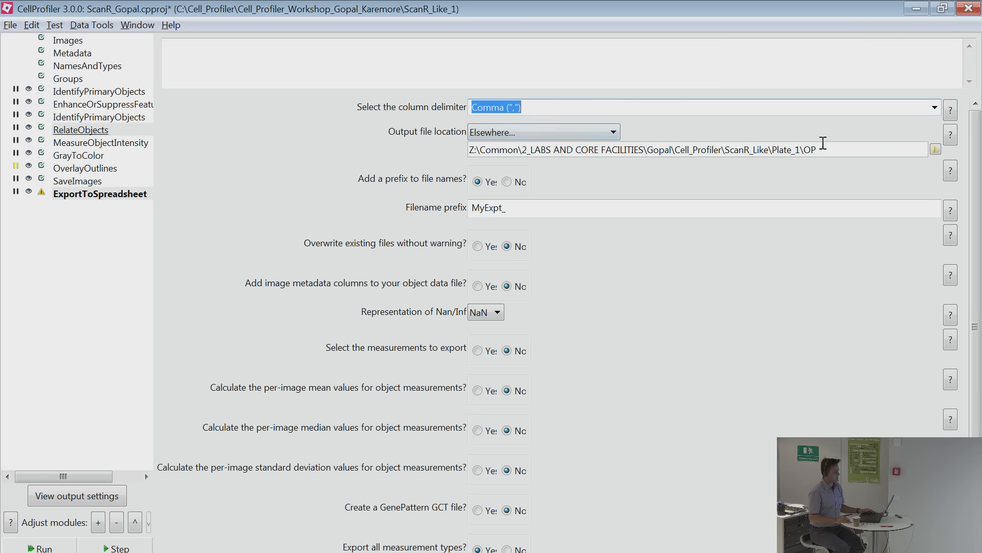
left_click_drag(817, 150, 456, 135)
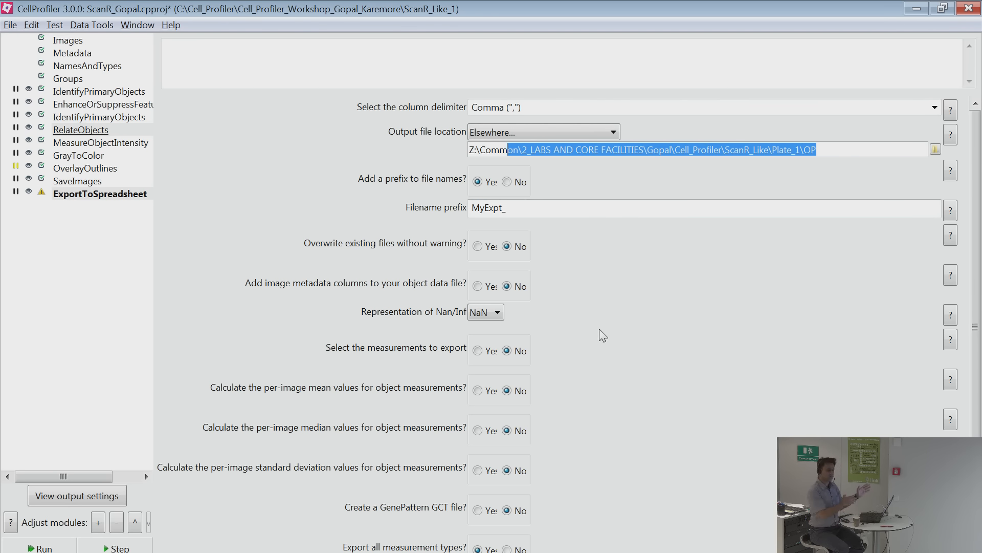
left_click(77, 134)
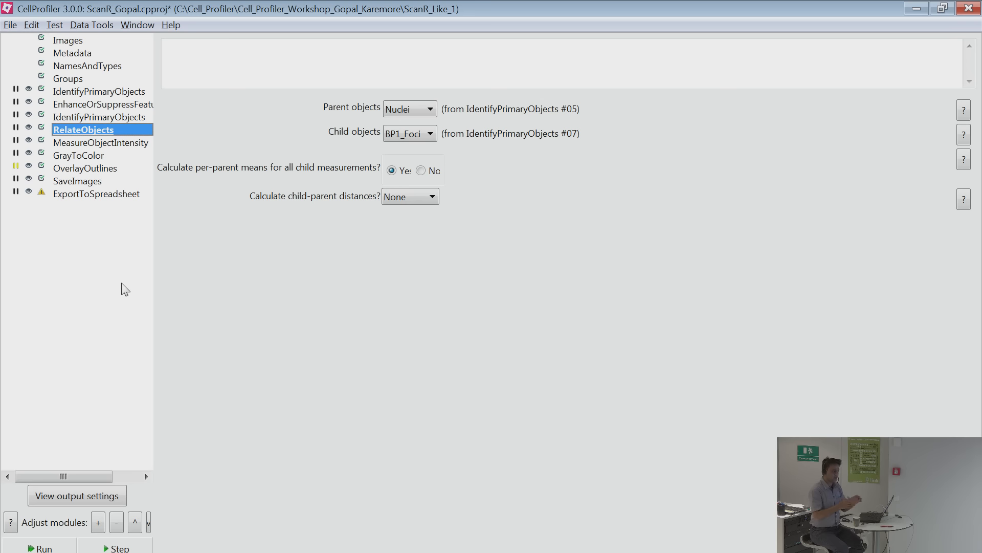
Open the Groups settings and remove the test-mode pause from the OverlayOutlines module.
left_click(69, 80)
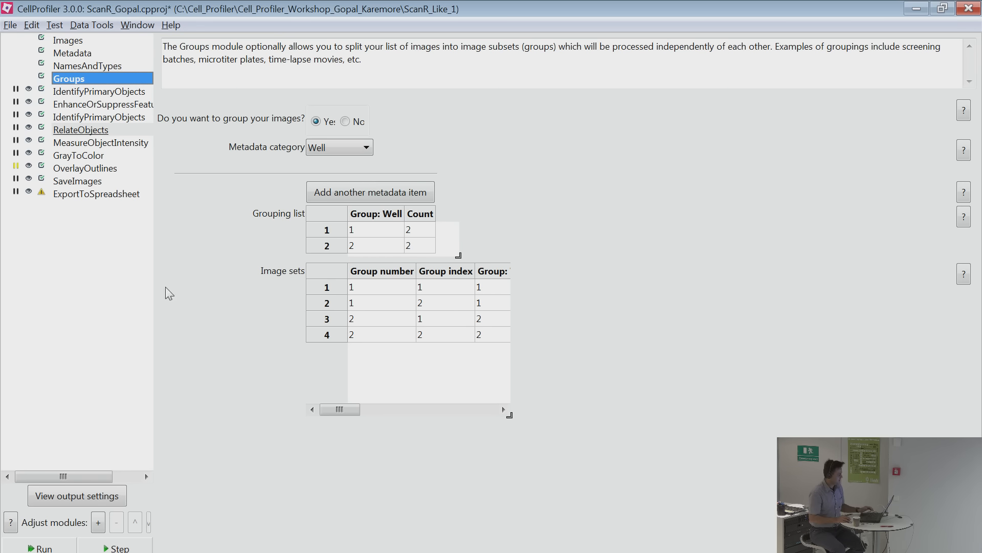
left_click(117, 273)
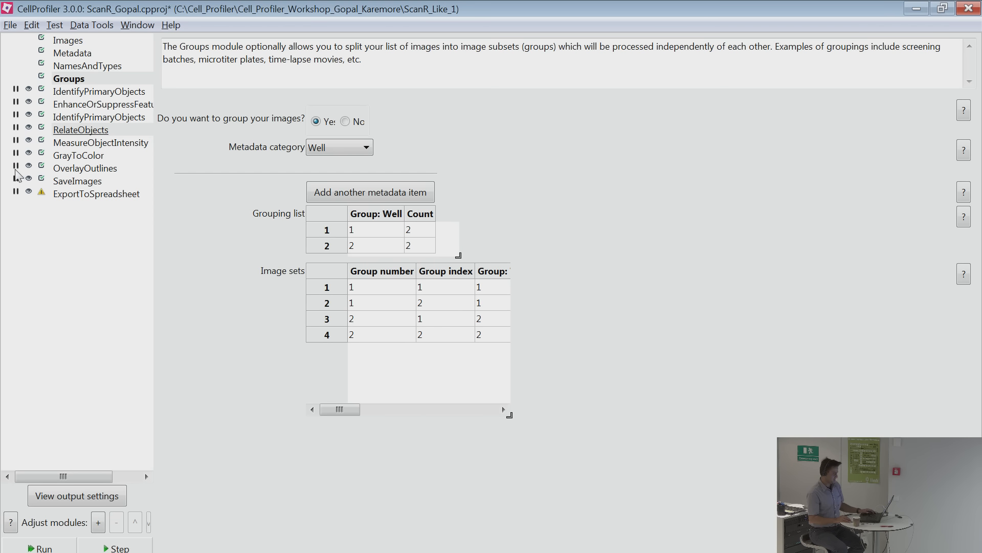
left_click(16, 168)
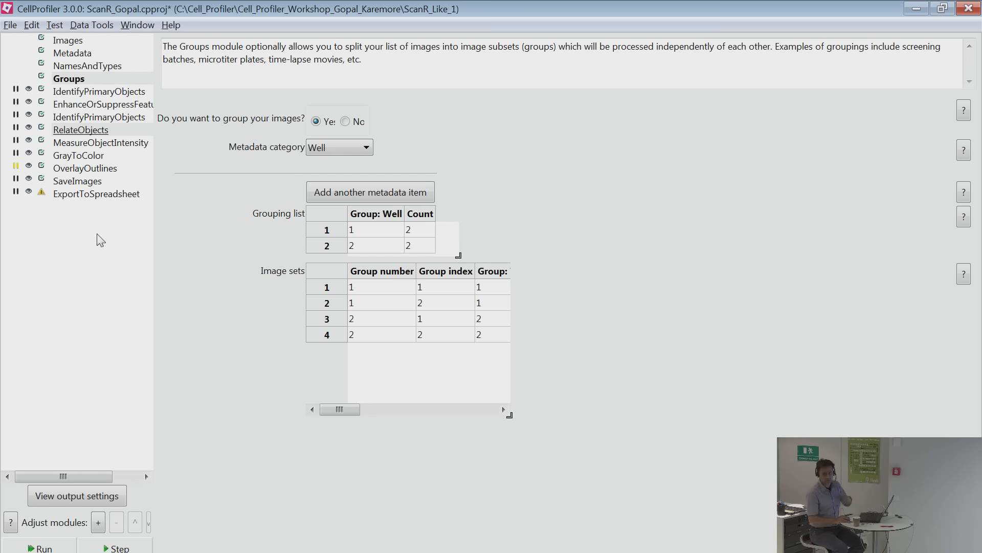
left_click(16, 165)
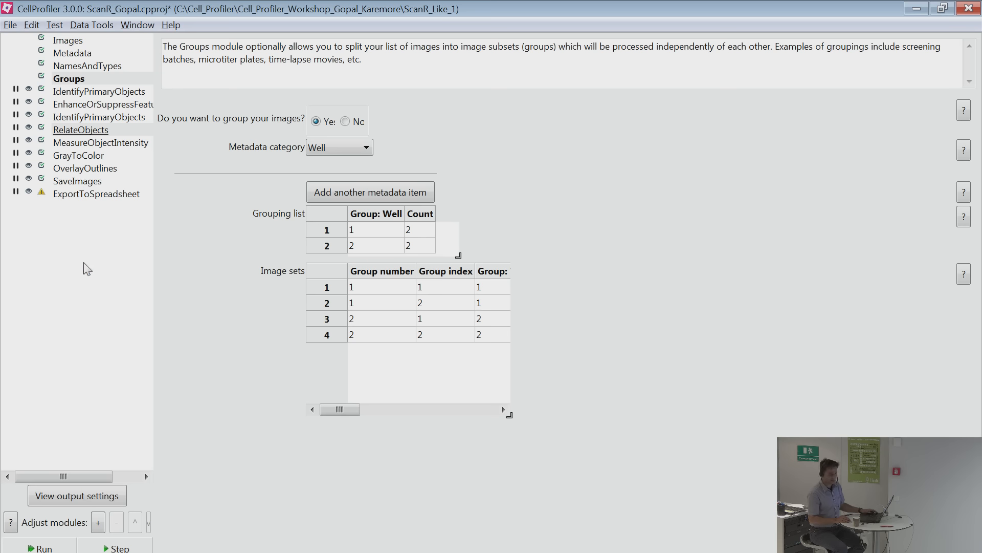
Set the output file location of the SaveImages module to Elsewhere.
left_click(84, 185)
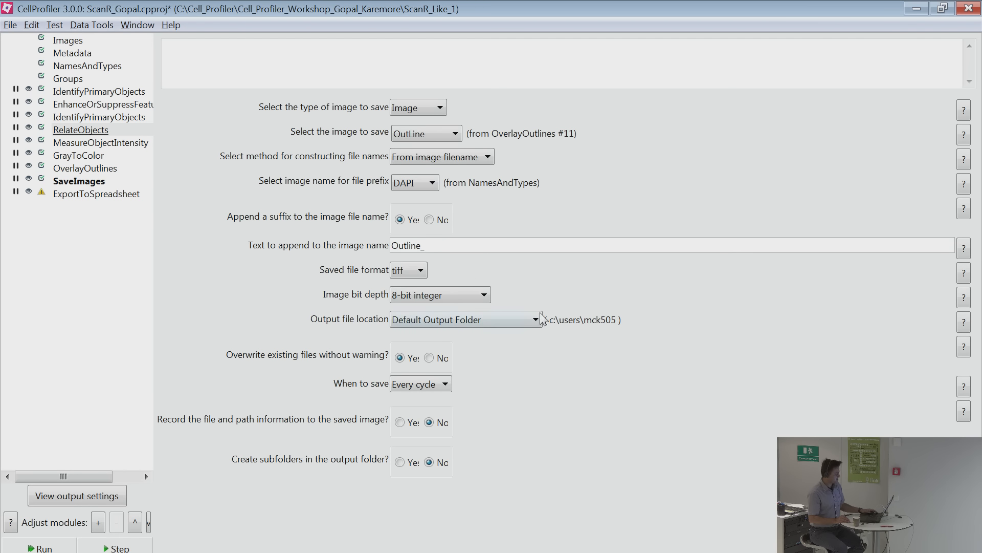
left_click(526, 323)
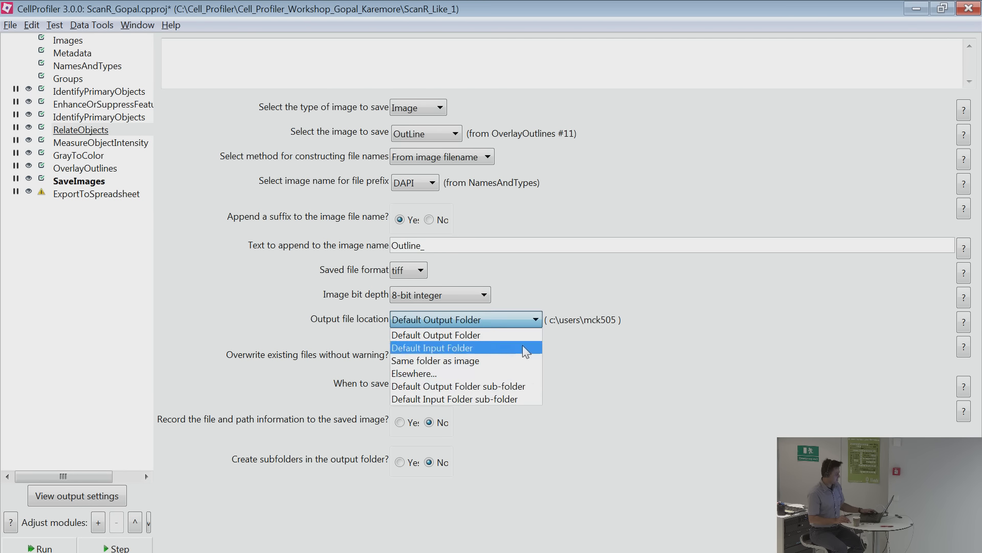
left_click(483, 374)
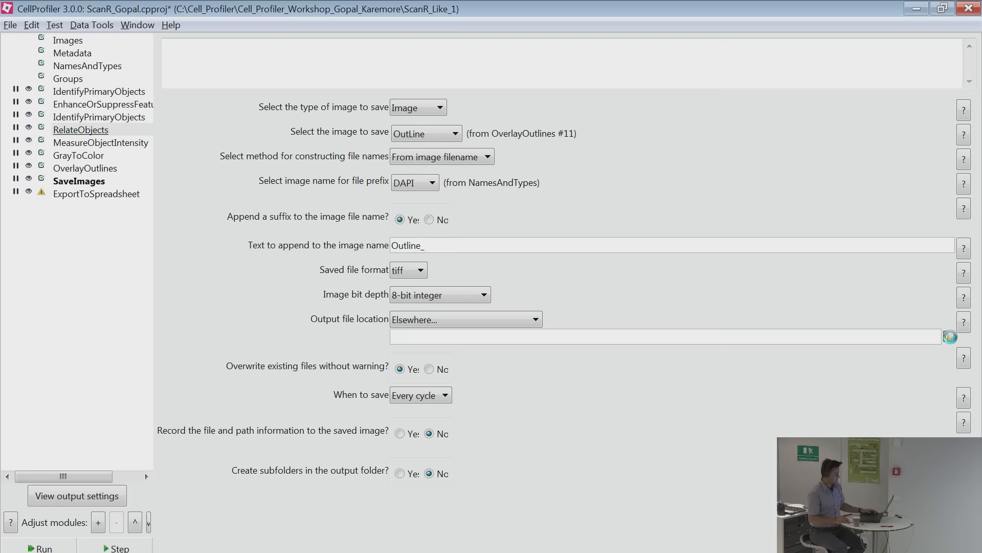
Choose the OP folder inside the workshop folder under C:\Cell_Profiler as the SaveImages output folder.
left_click(950, 336)
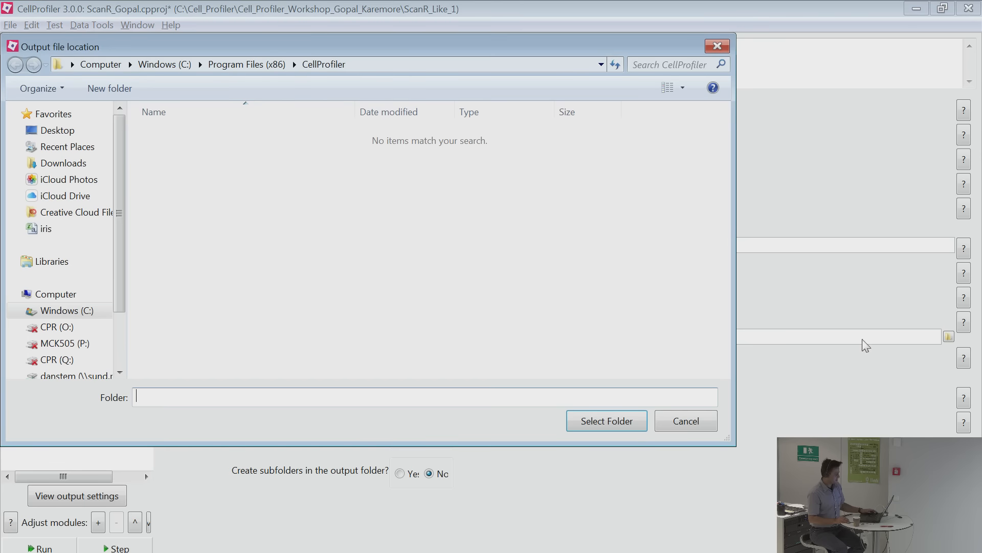
left_click(69, 310)
left_click(184, 262)
scroll(189, 277, "down", 3)
left_click(197, 307)
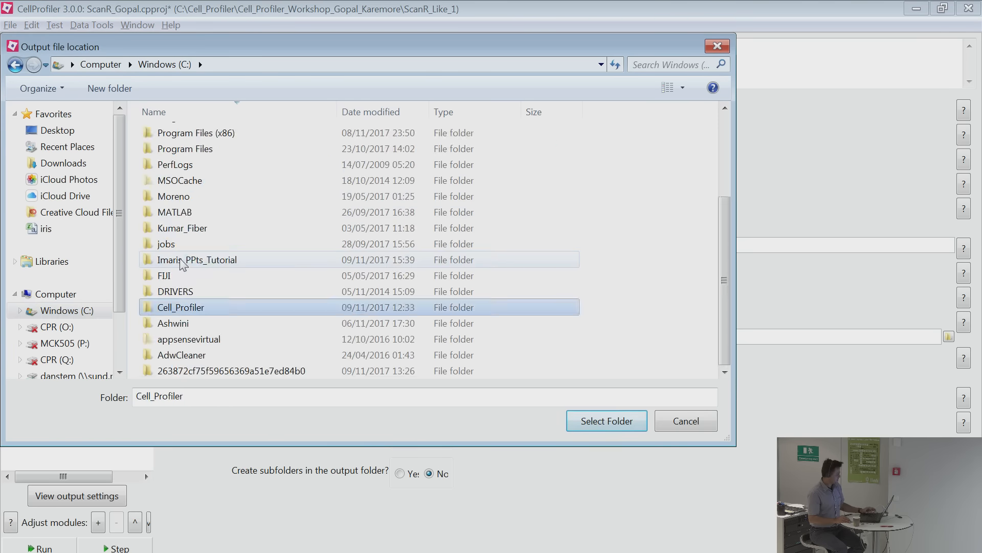
double_click(199, 315)
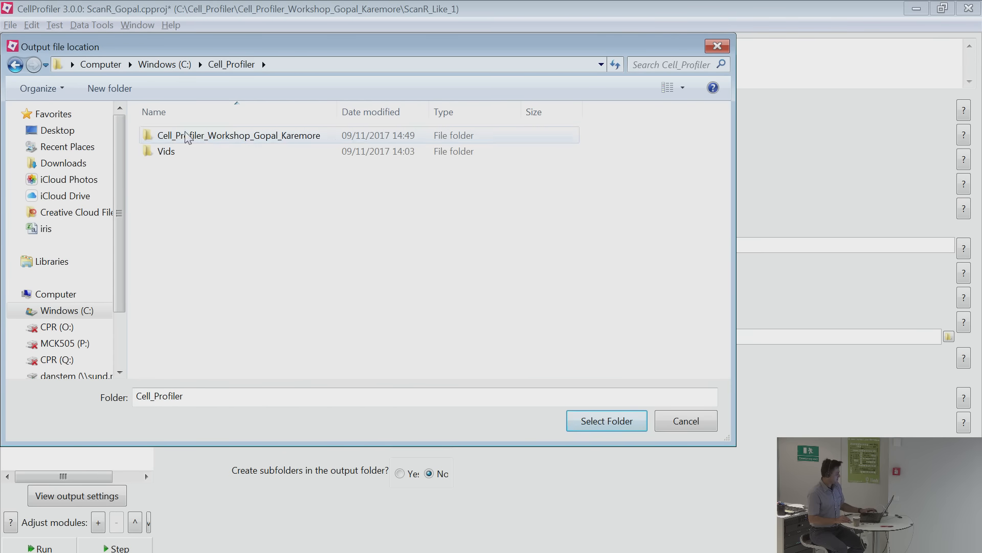
double_click(171, 137)
double_click(177, 307)
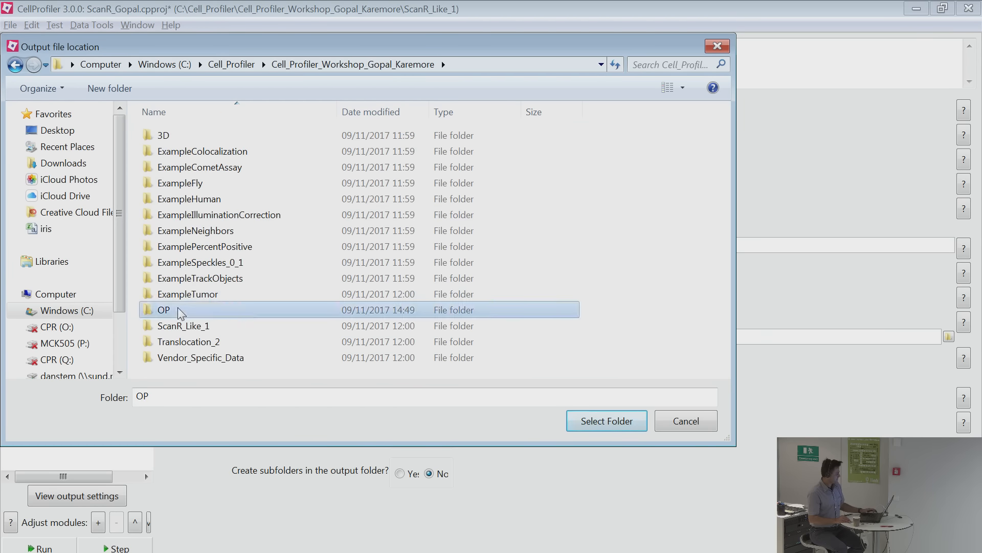
left_click(489, 59)
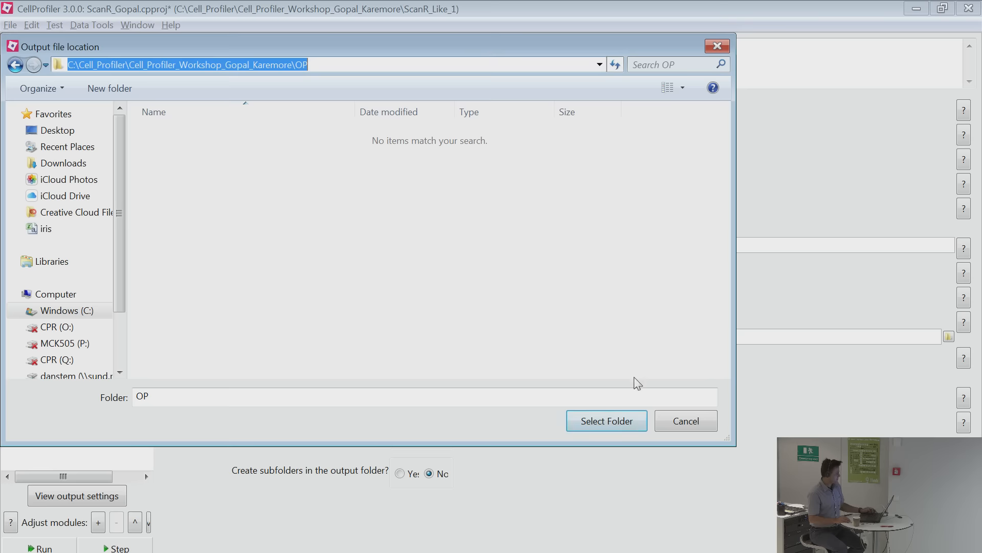
left_click(628, 418)
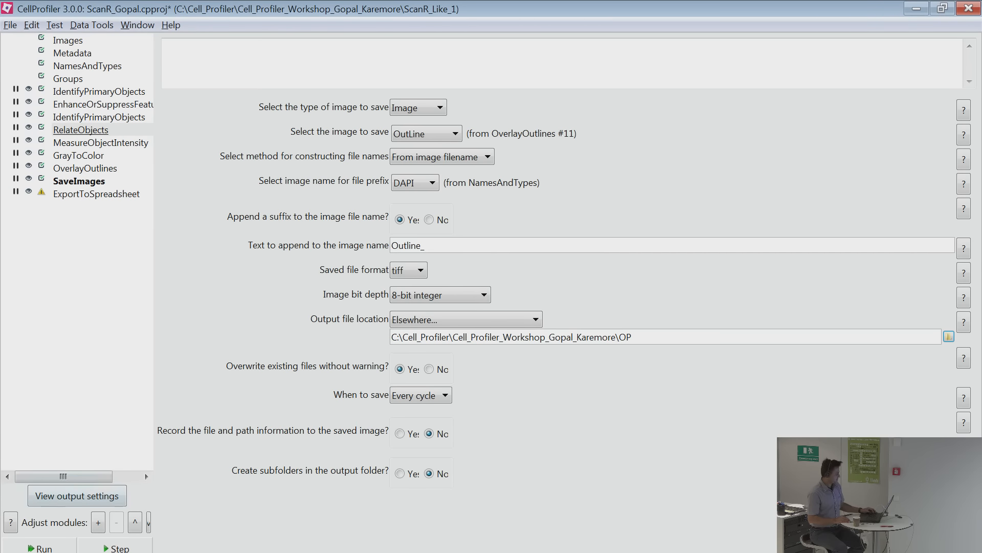
Set a pause at ExportToSpreadsheet and run the pipeline up to that module.
left_click(17, 192)
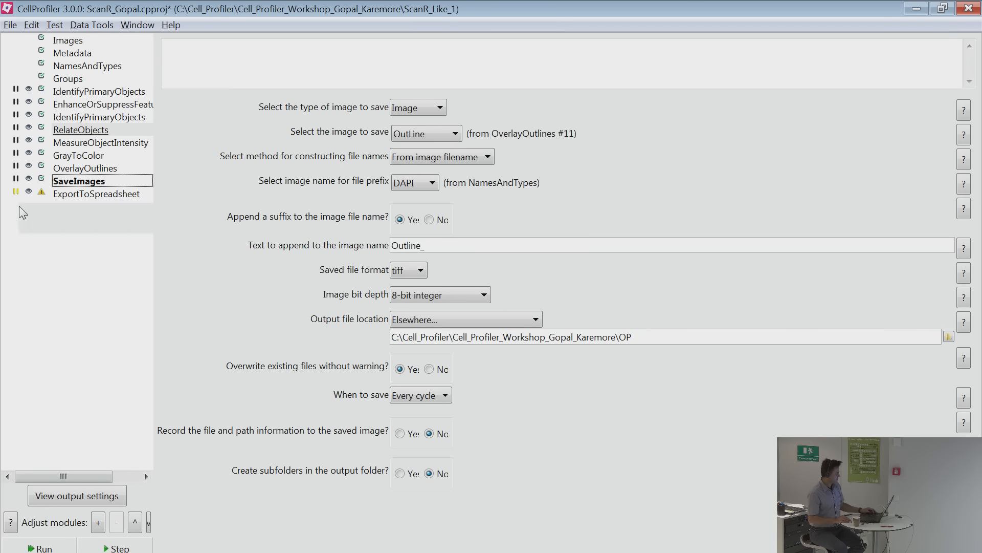
left_click(41, 547)
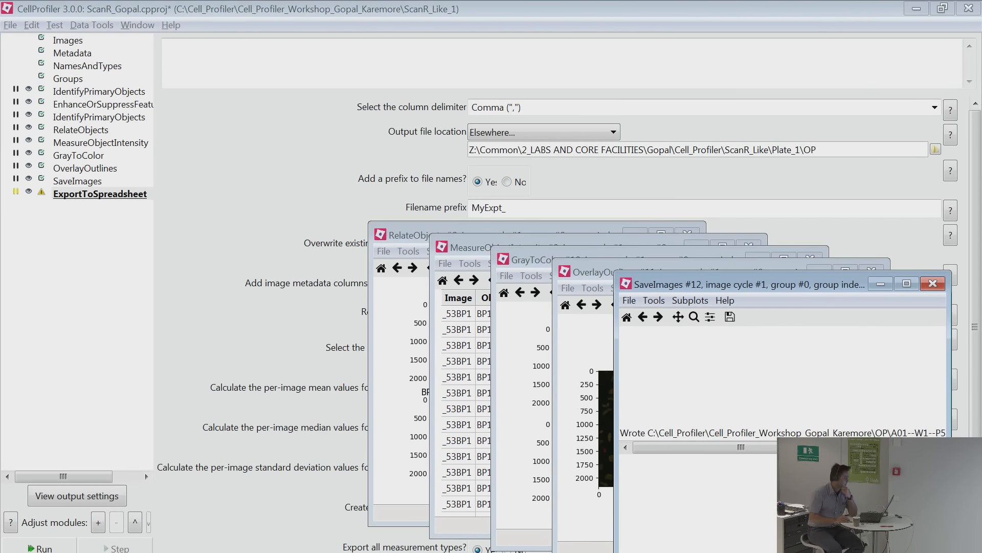
Switch to Windows Explorer and open the OP folder inside the workshop folder under C:\Cell_Profiler.
key("alt+Tab")
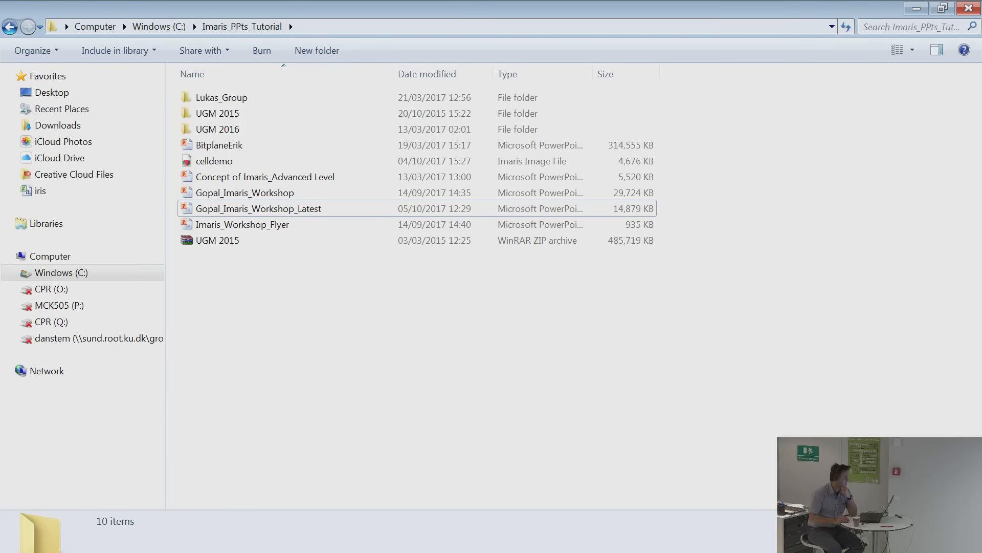
left_click(59, 273)
left_click(269, 302)
key("c")
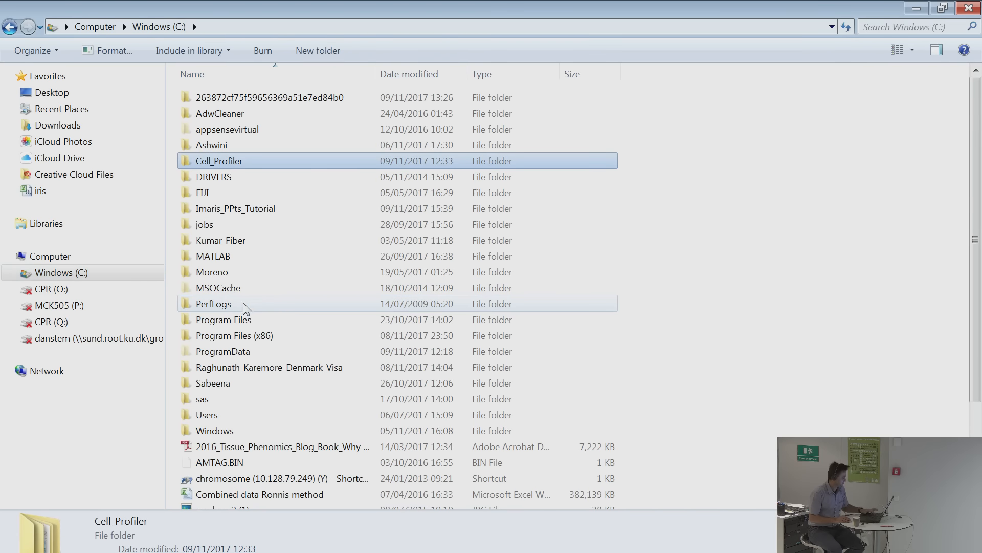
double_click(205, 163)
double_click(215, 98)
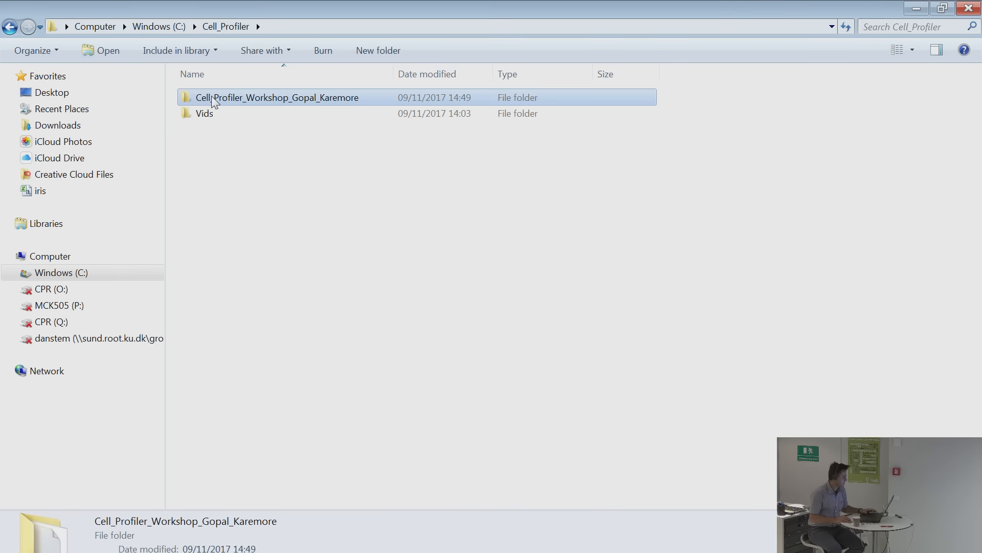
double_click(204, 266)
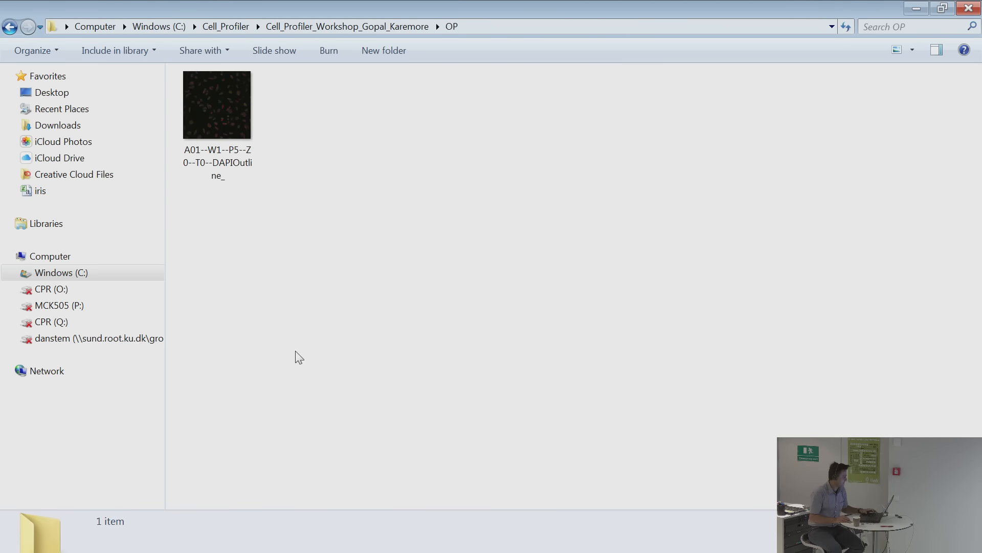
Inspect the nuclei and foci outlines up close in the saved DAPIOutline_ image, then close it and return to CellProfiler.
double_click(223, 140)
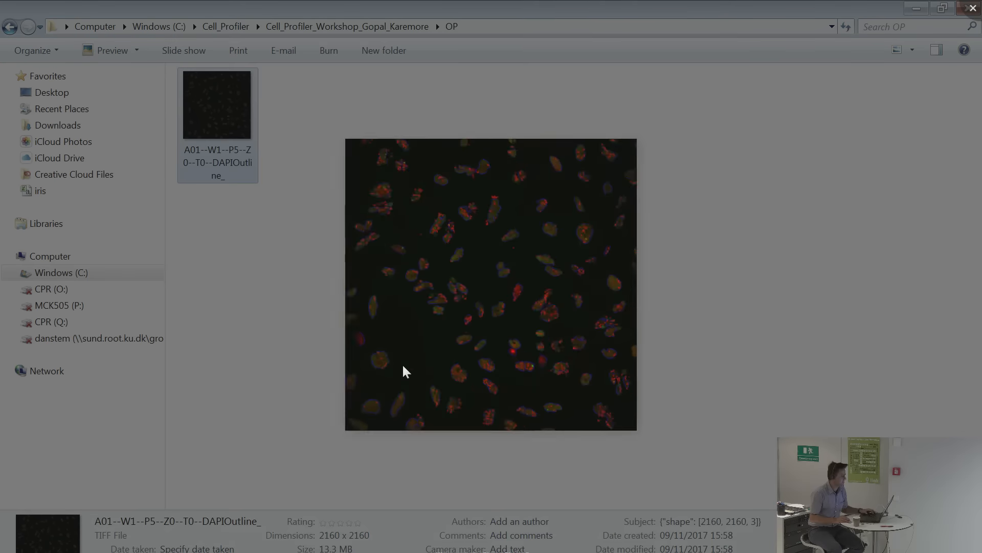
scroll(438, 351, "up", 5)
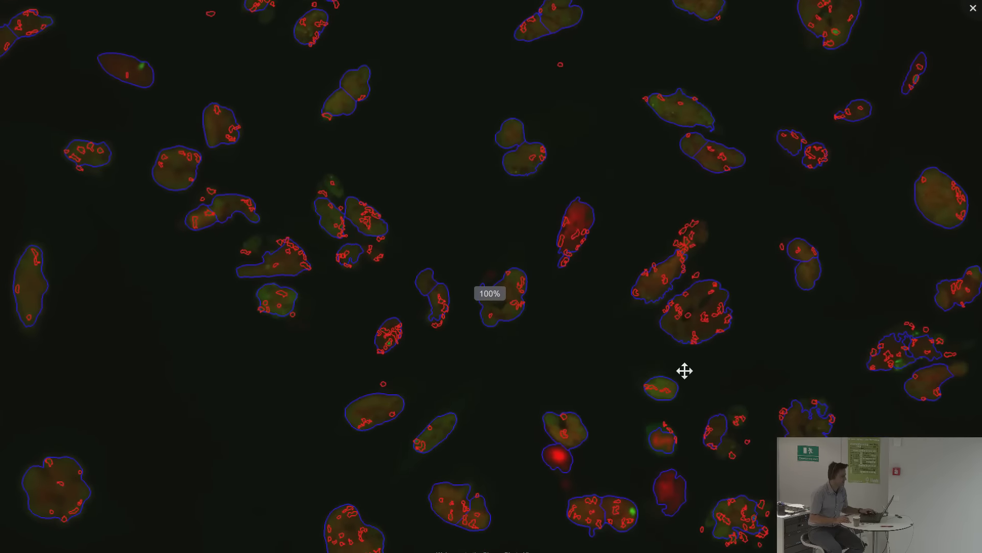
right_click(681, 356)
left_click(664, 239)
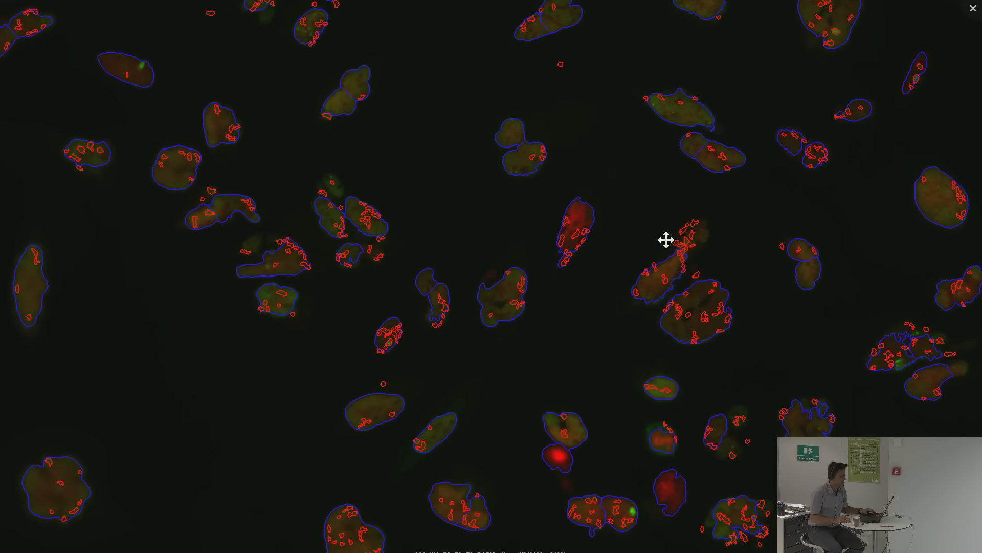
left_click_drag(664, 239, 386, 445)
left_click_drag(568, 344, 480, 353)
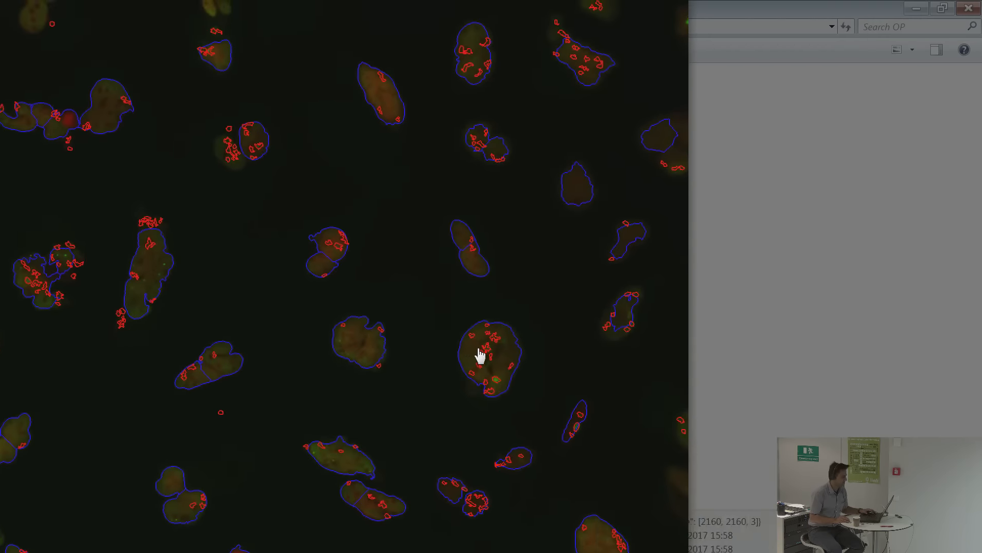
scroll(509, 375, "up", 5)
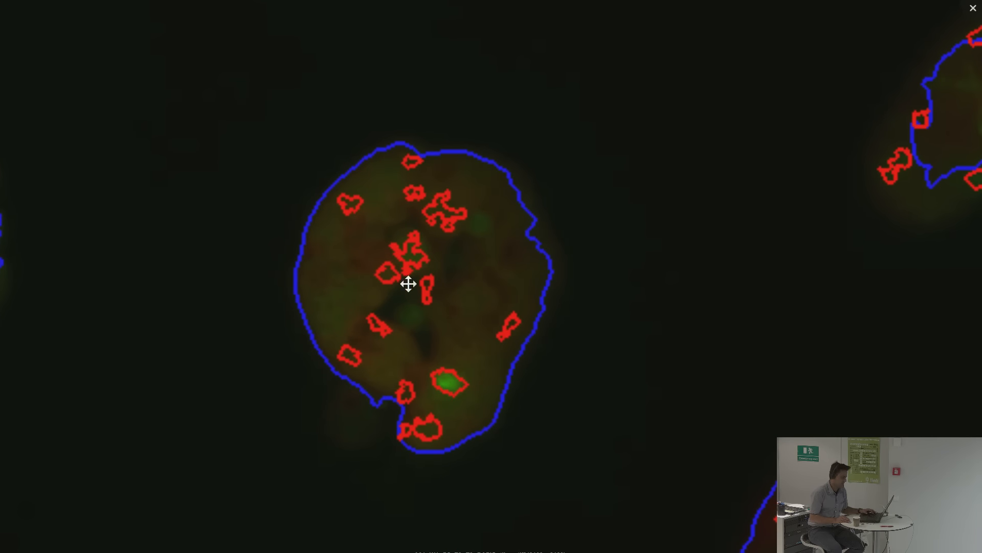
left_click(973, 9)
left_click(447, 256)
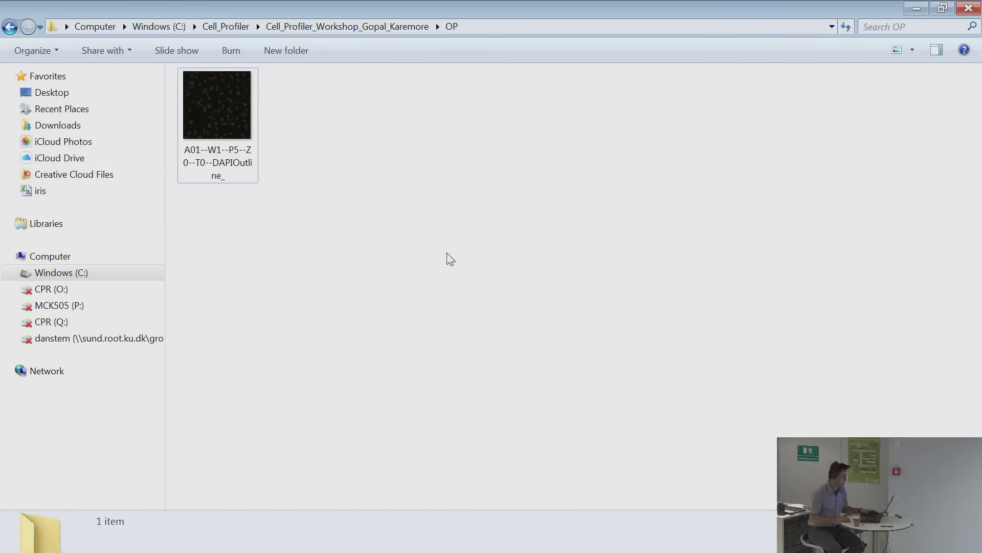
left_click(916, 9)
left_click(78, 194)
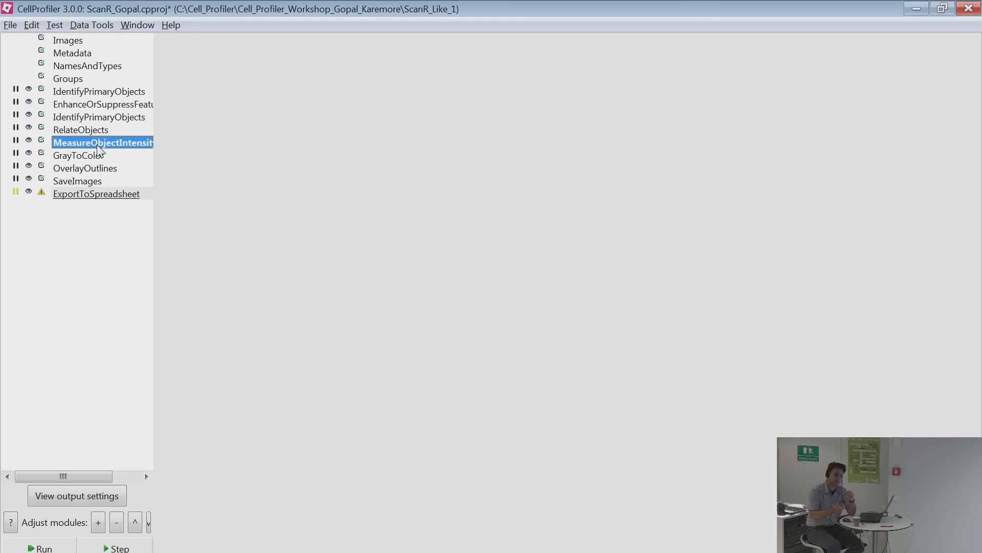
right_click(99, 145)
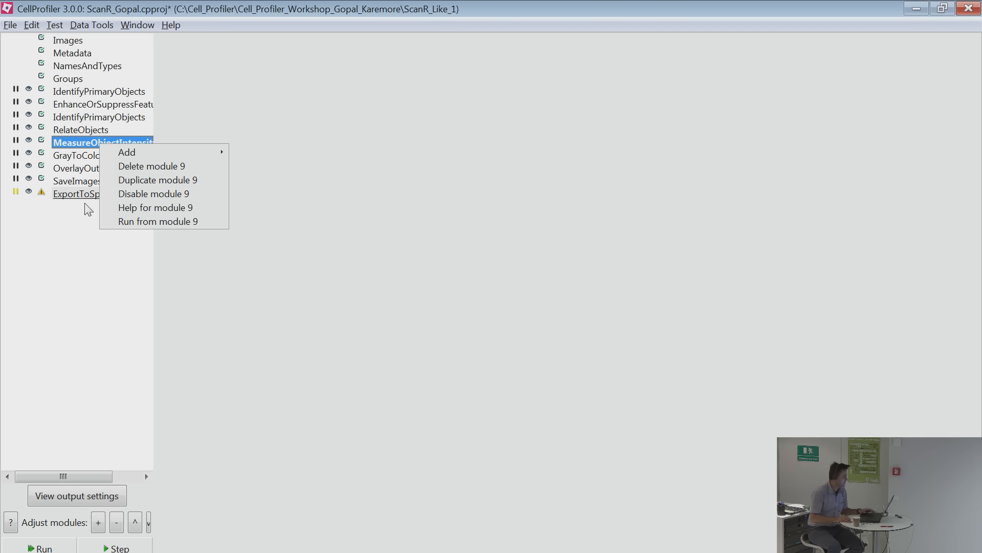
mouse_move(135, 156)
mouse_move(284, 236)
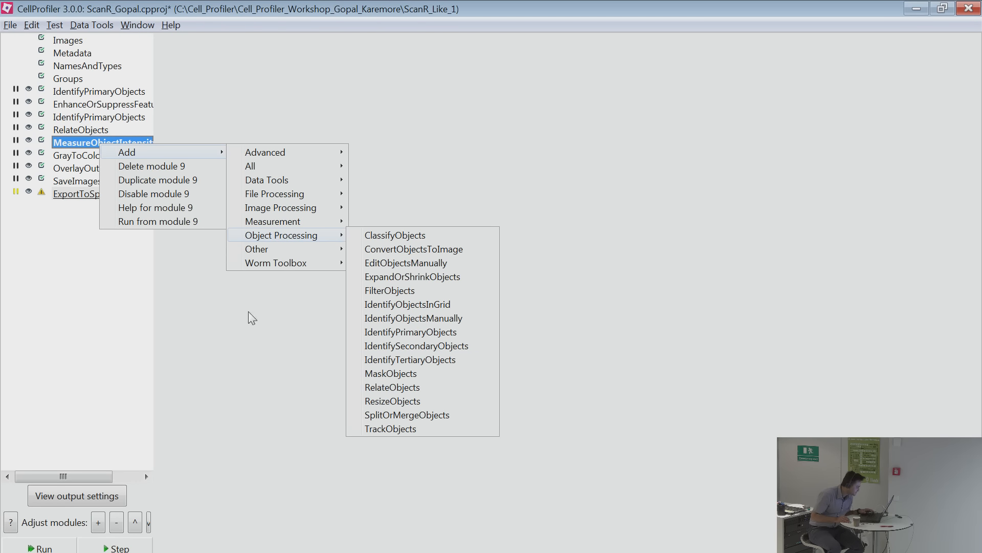
left_click(99, 279)
Add a MeasureObjectSizeShape module after MeasureObjectIntensity and set it to measure BP1_Foci without Zernike features.
right_click(79, 231)
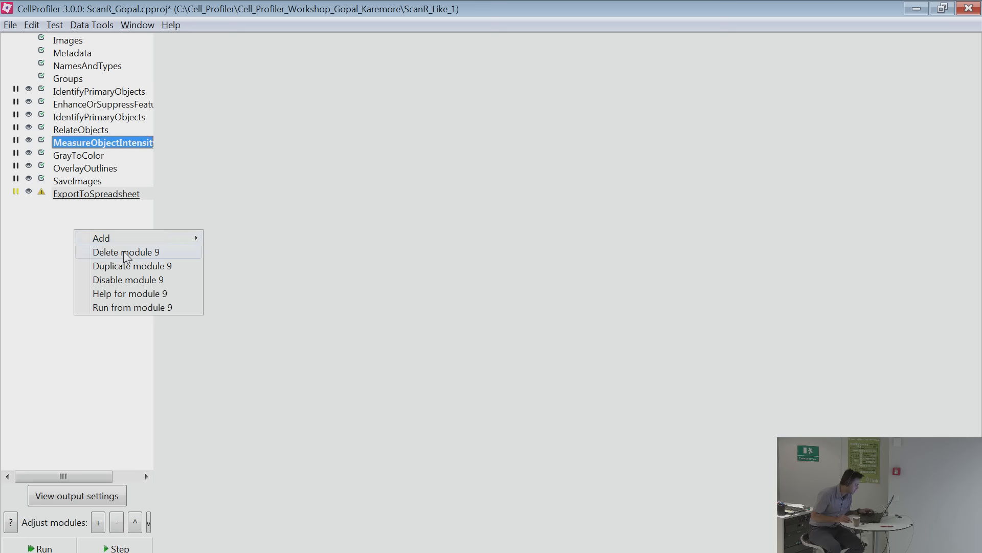
mouse_move(130, 239)
mouse_move(259, 307)
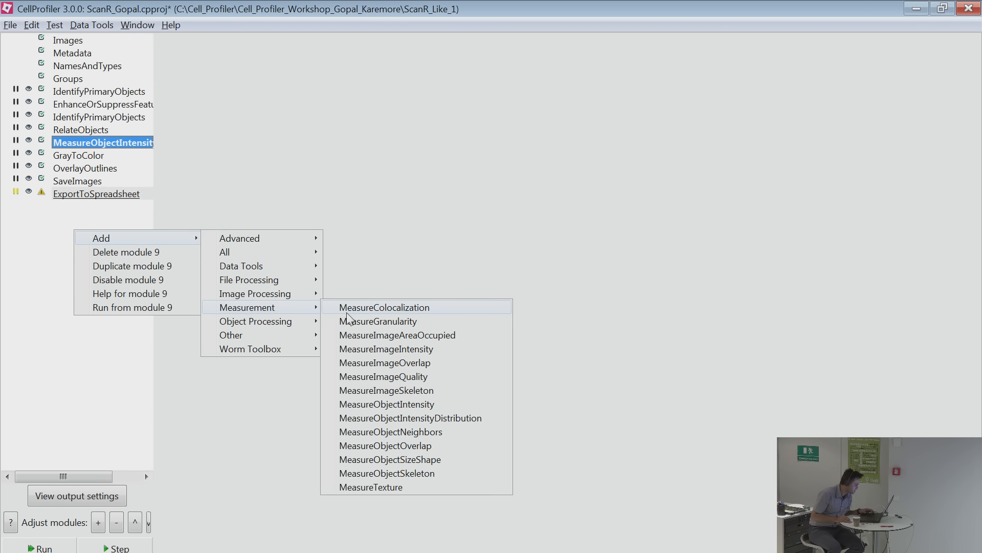
left_click(418, 460)
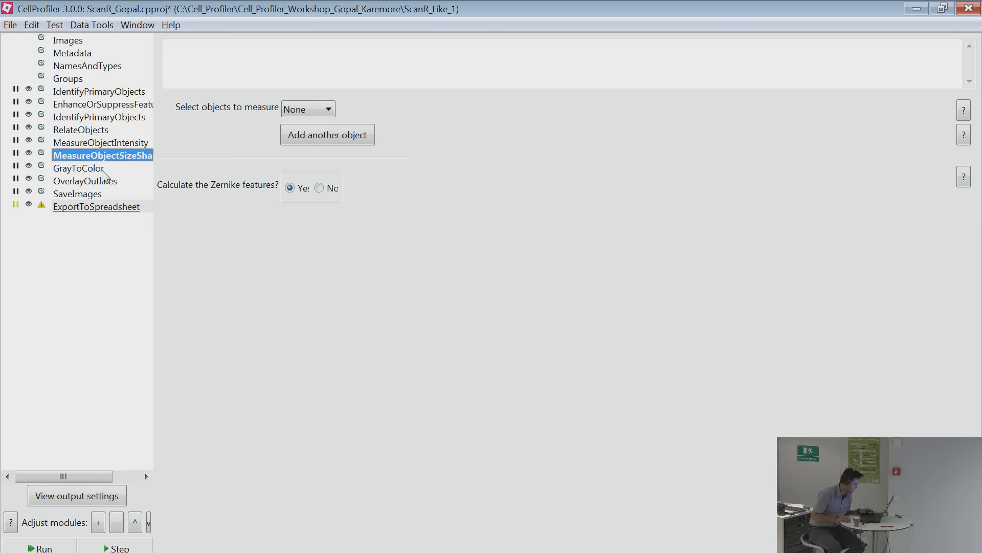
left_click(321, 109)
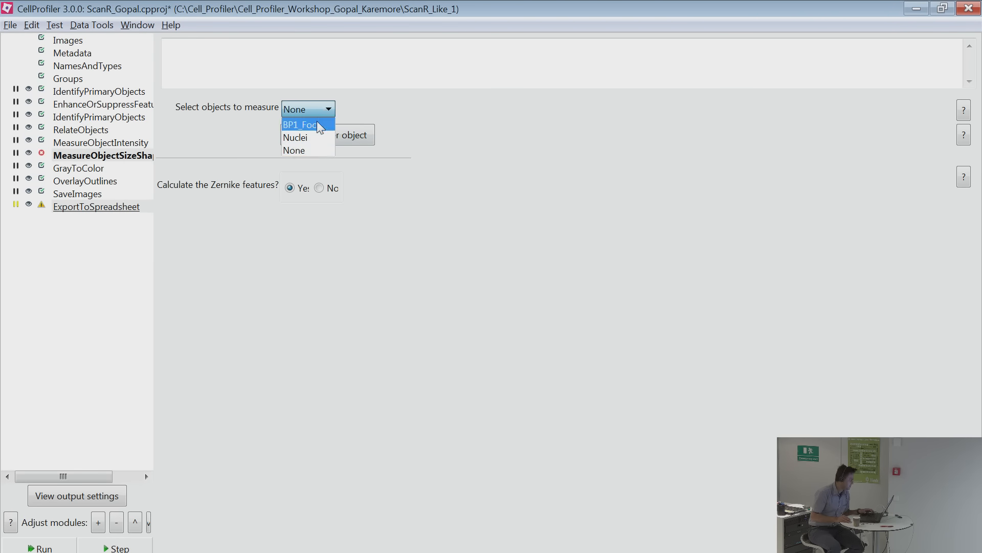
left_click(317, 124)
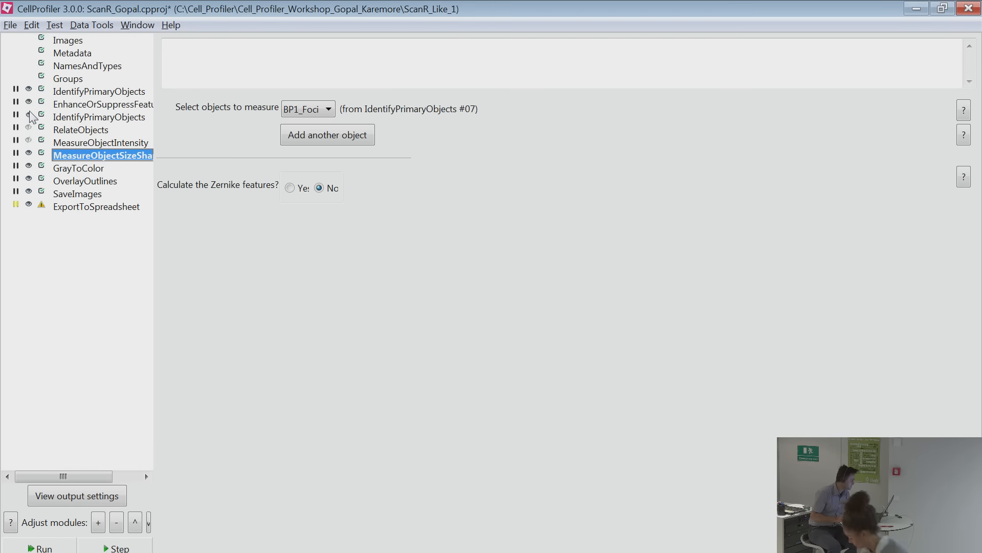
Hide the result windows of all analysis modules before MeasureObjectSizeShape and run the pipeline to a pause at GrayToColor.
left_click(28, 88)
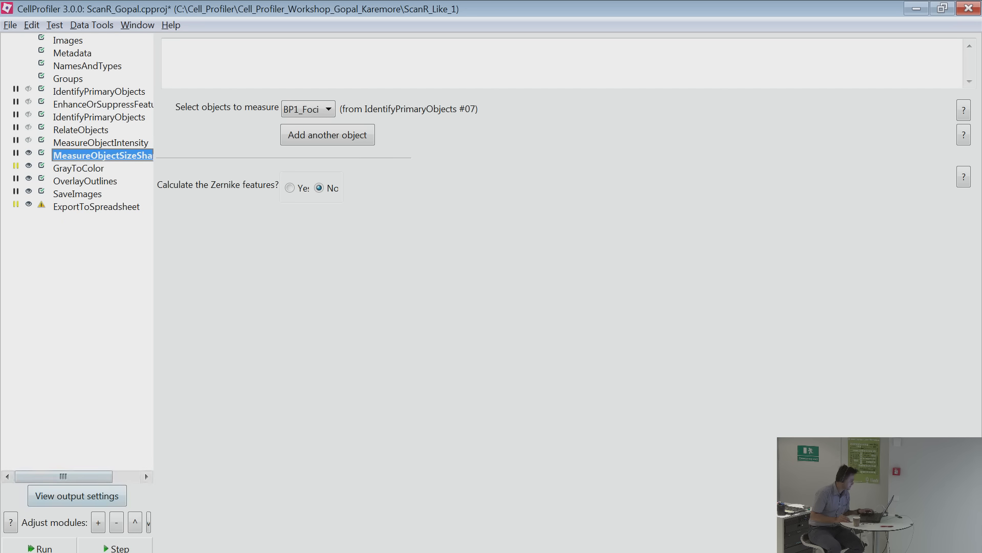
left_click(115, 546)
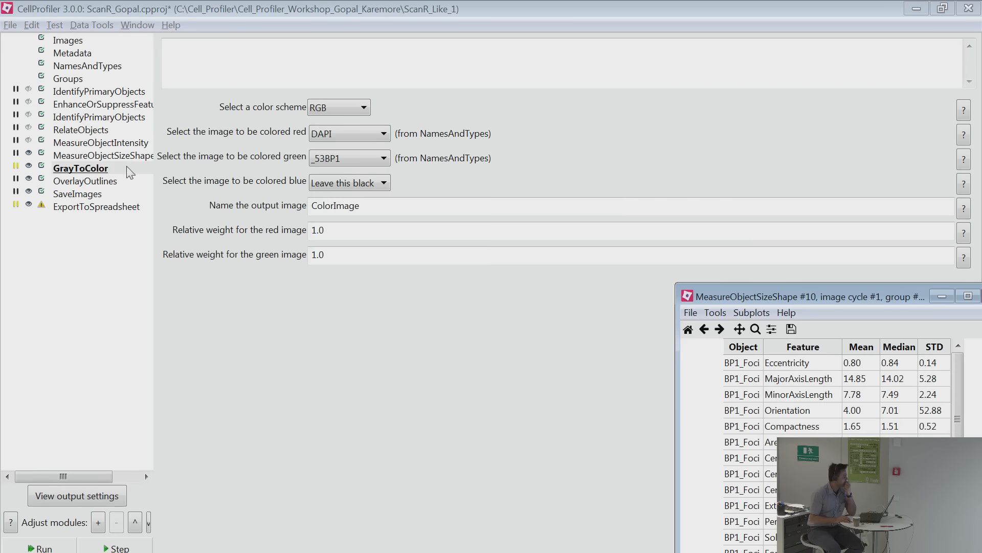
Examine the BP1_Foci size and shape measurements in the enlarged MeasureObjectSizeShape results table, from Eccentricity to MaxFeretDiameter, then return to the pipeline.
left_click_drag(763, 292, 431, 177)
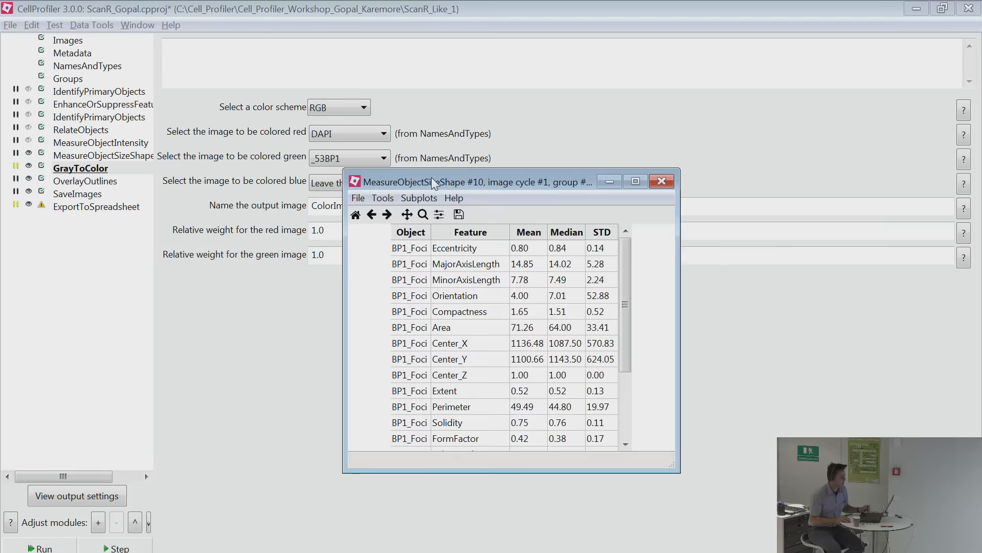
double_click(432, 177)
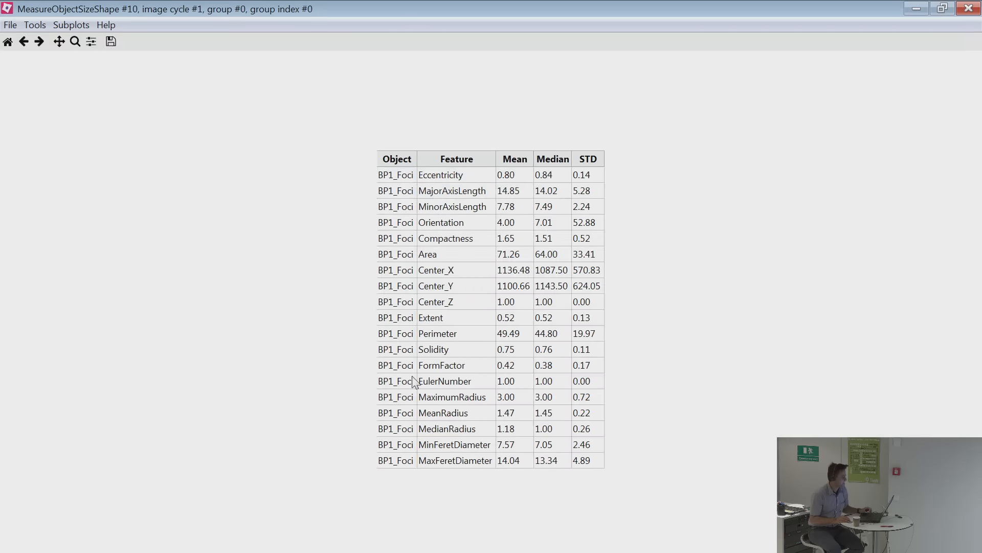
left_click(463, 176)
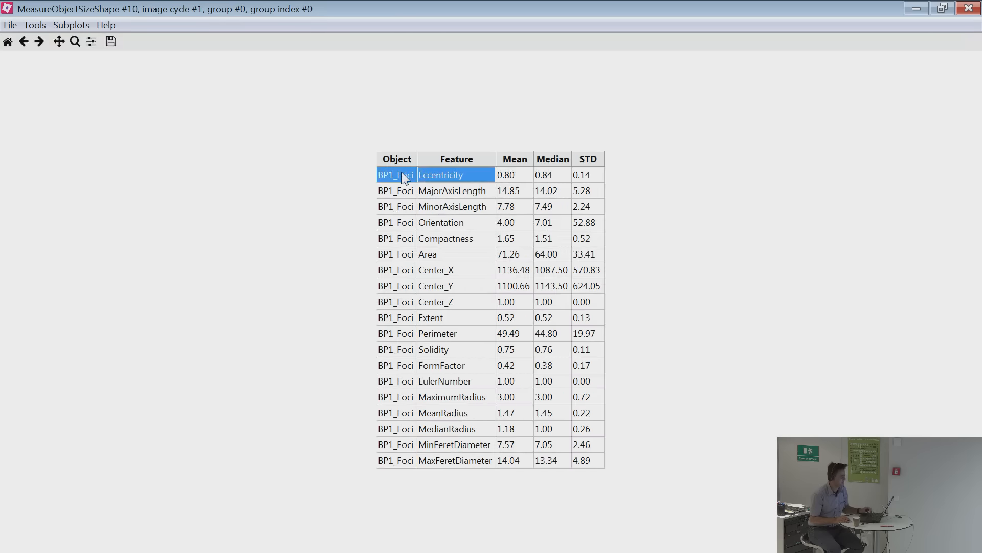
mouse_move(435, 183)
left_mouse_down()
mouse_move(449, 411)
mouse_move(449, 196)
left_mouse_up()
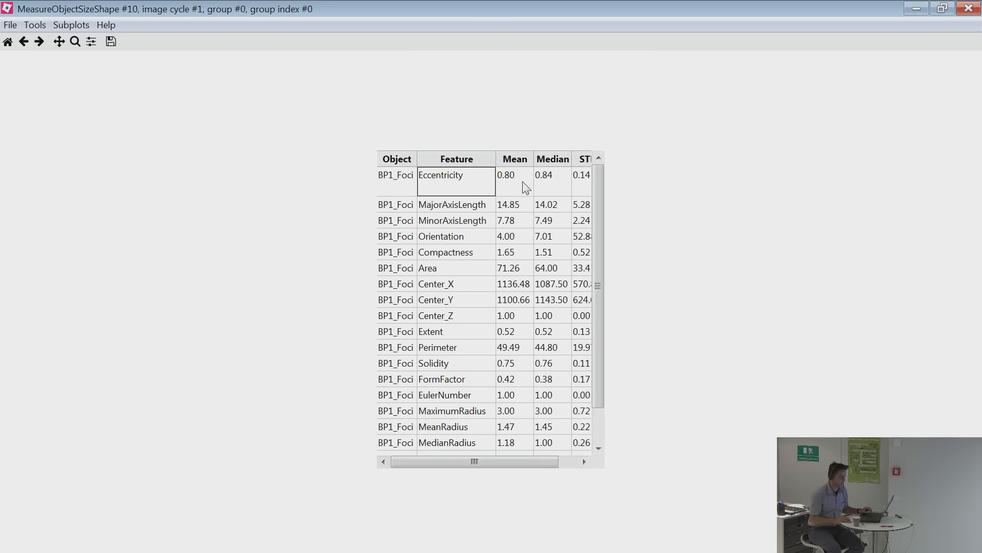
left_click(517, 187)
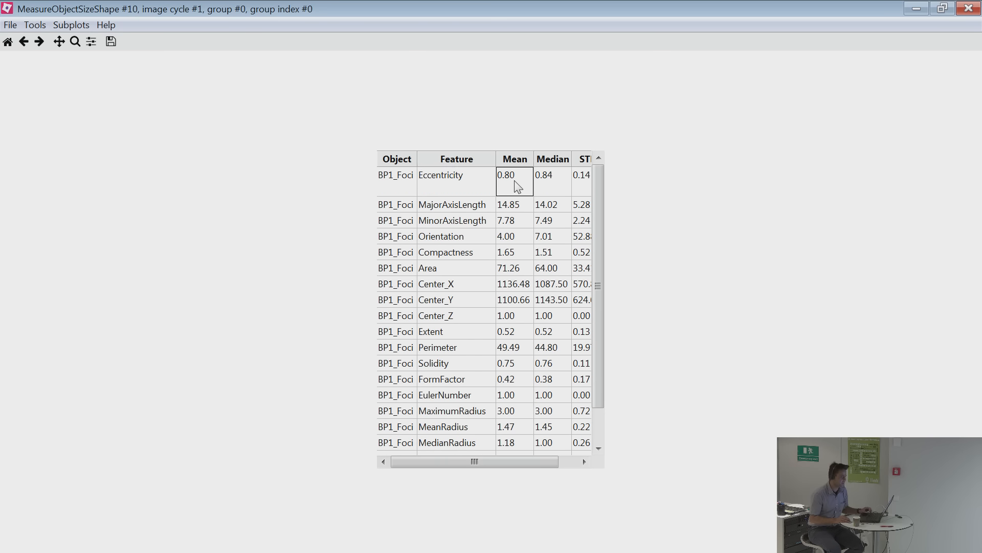
left_click_drag(597, 285, 587, 417)
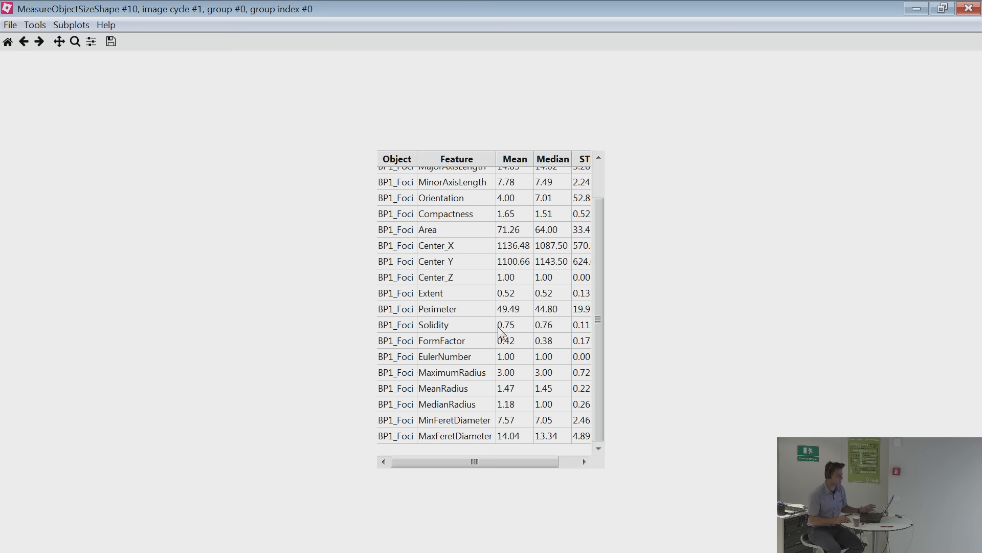
mouse_move(510, 462)
left_mouse_down()
mouse_move(556, 455)
mouse_move(494, 456)
left_mouse_up()
scroll(596, 346, "up", 1)
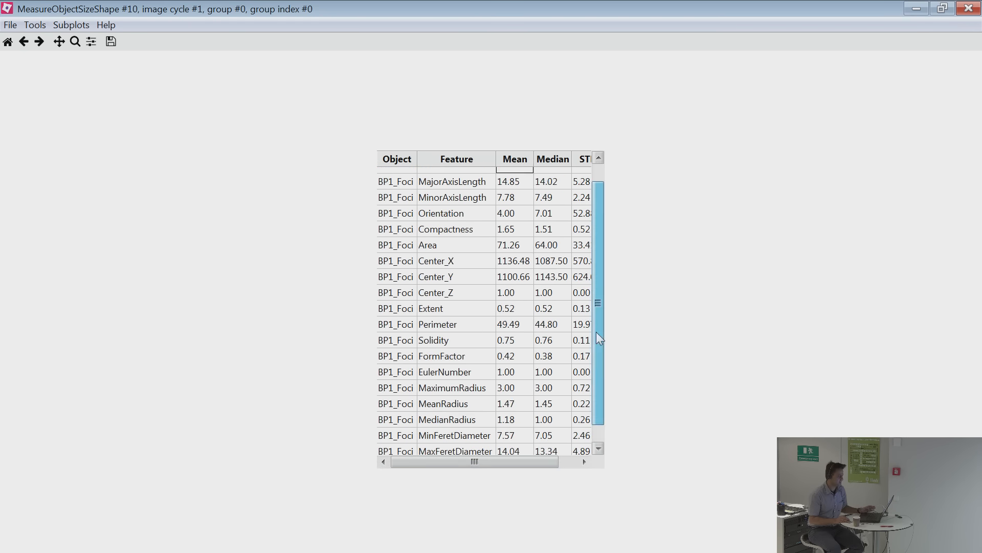
scroll(600, 338, "up", 2)
left_click(517, 187)
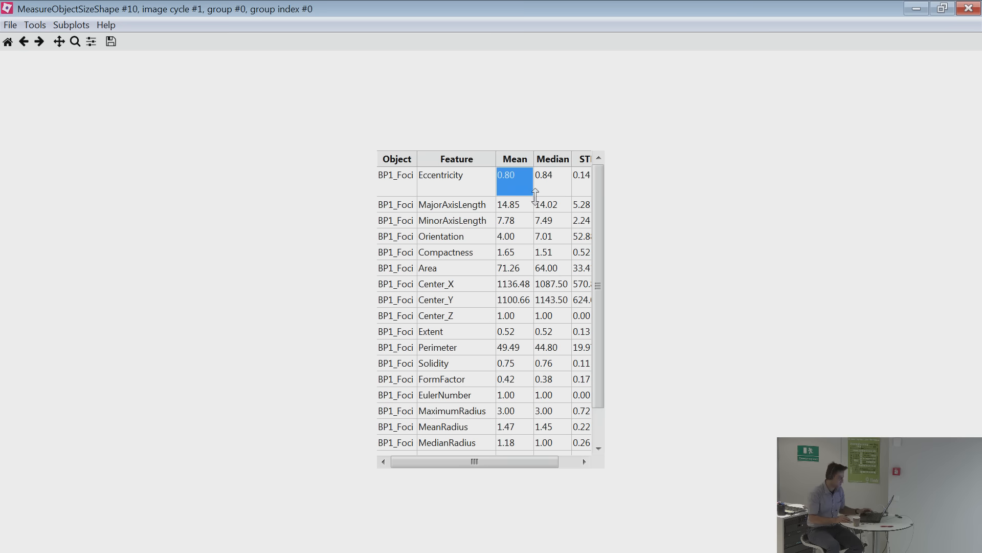
left_click(439, 186)
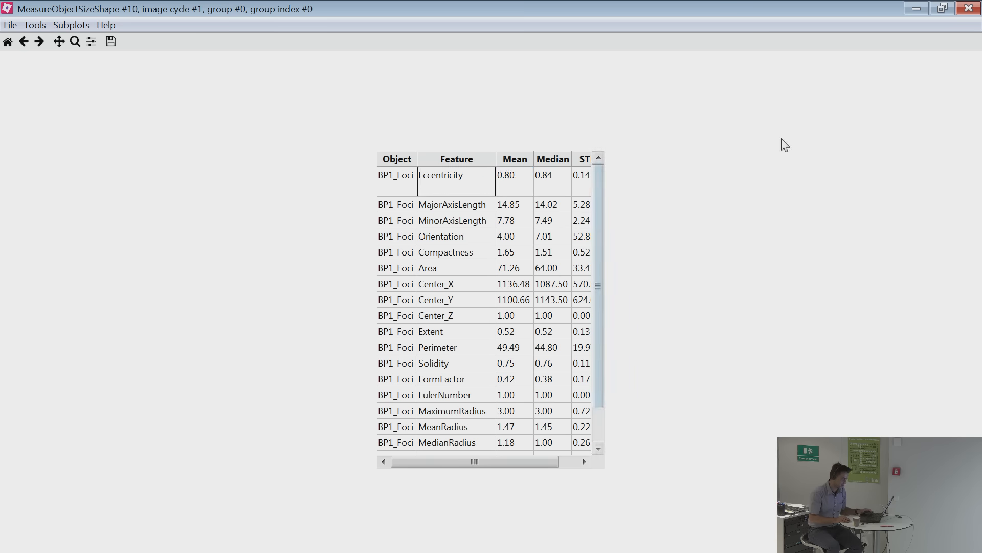
left_click(176, 175)
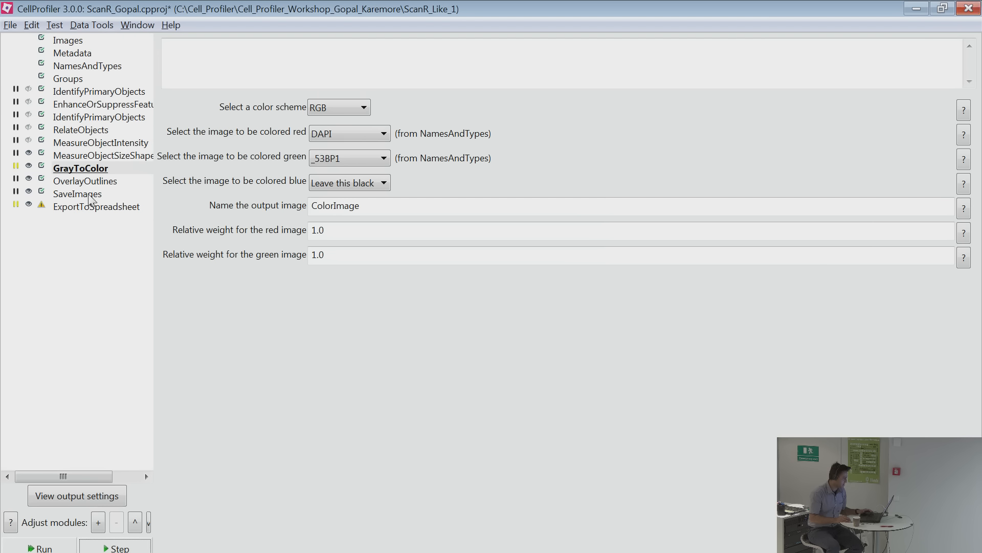
Add a FilterObjects module after MeasureObjectSizeShape and choose BP1_Foci as the objects to filter.
left_click(102, 156)
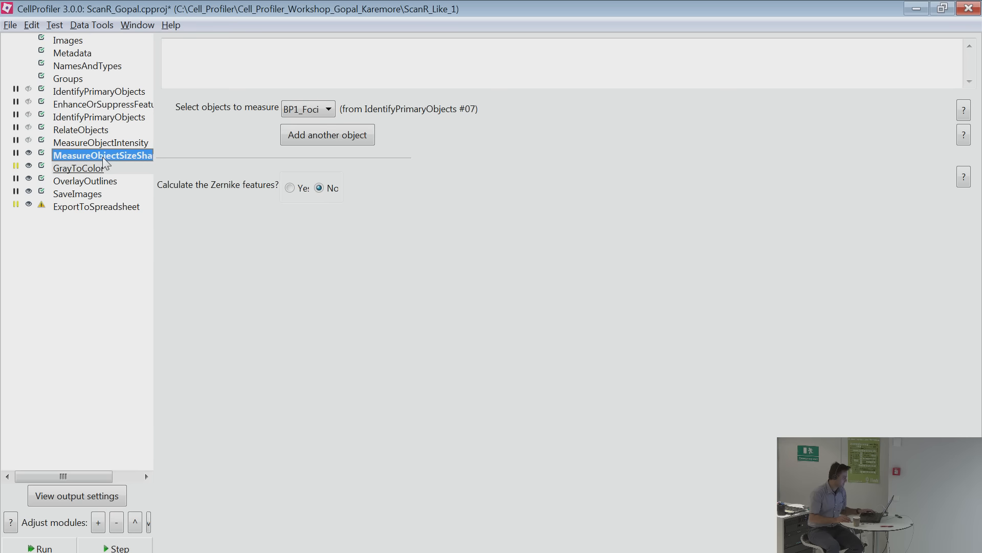
right_click(103, 156)
mouse_move(153, 165)
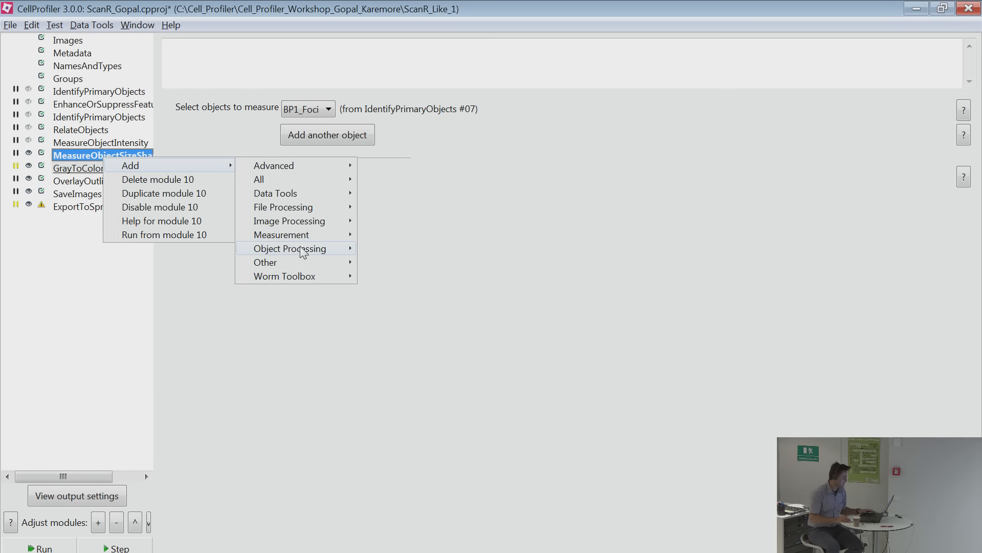
mouse_move(346, 249)
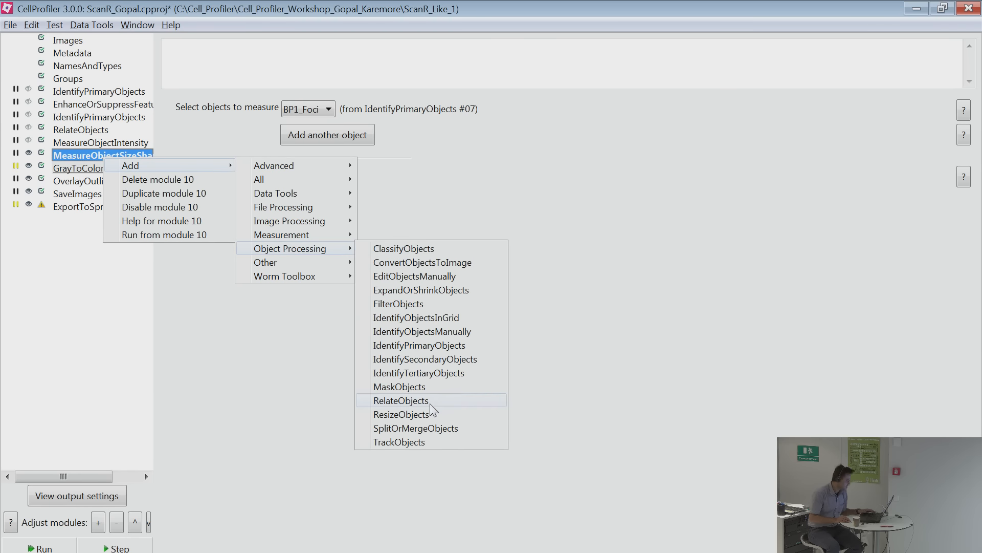
left_click(398, 305)
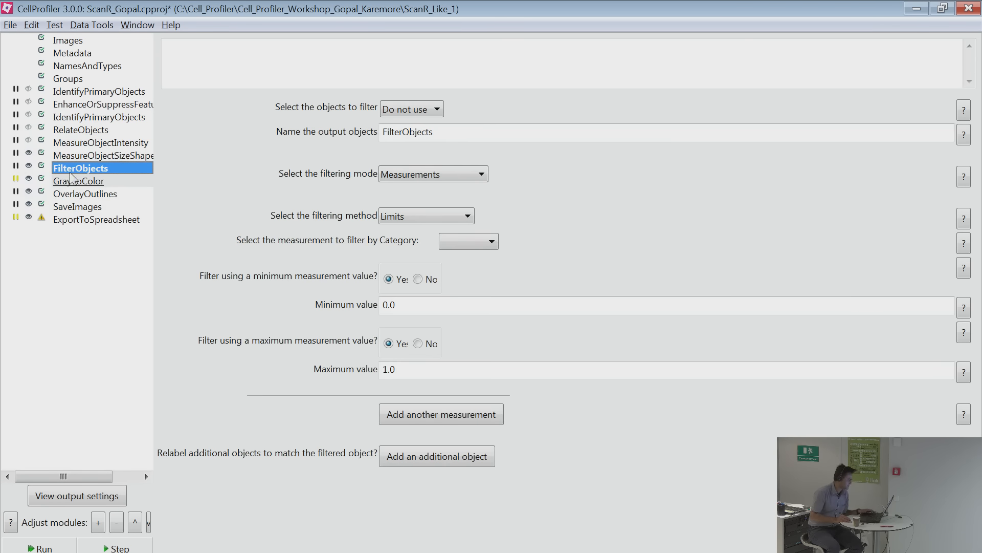
left_click(412, 110)
left_click(413, 124)
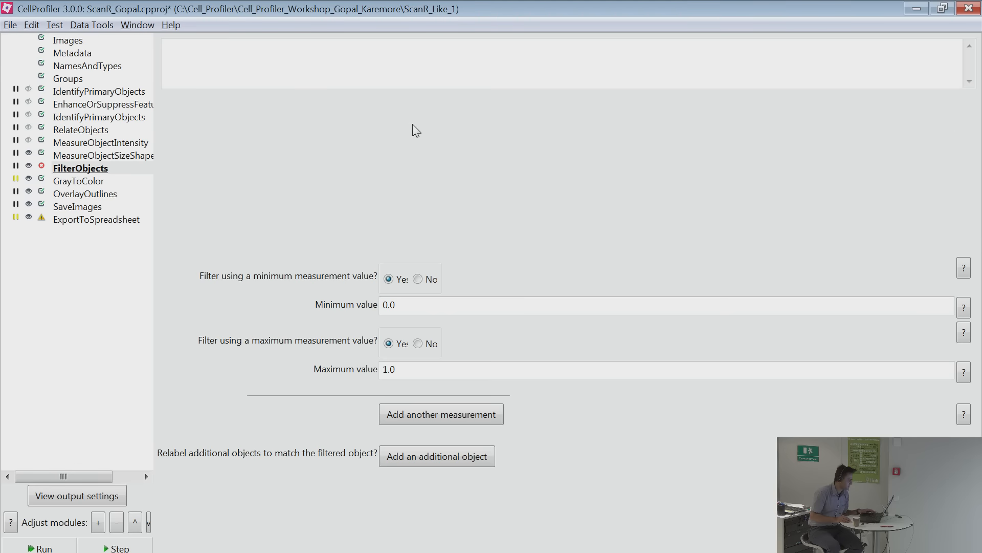
Filter the foci by Measurements with the Limits method, using the AreaShape category and the FormFactor measurement.
left_click_drag(452, 132, 380, 133)
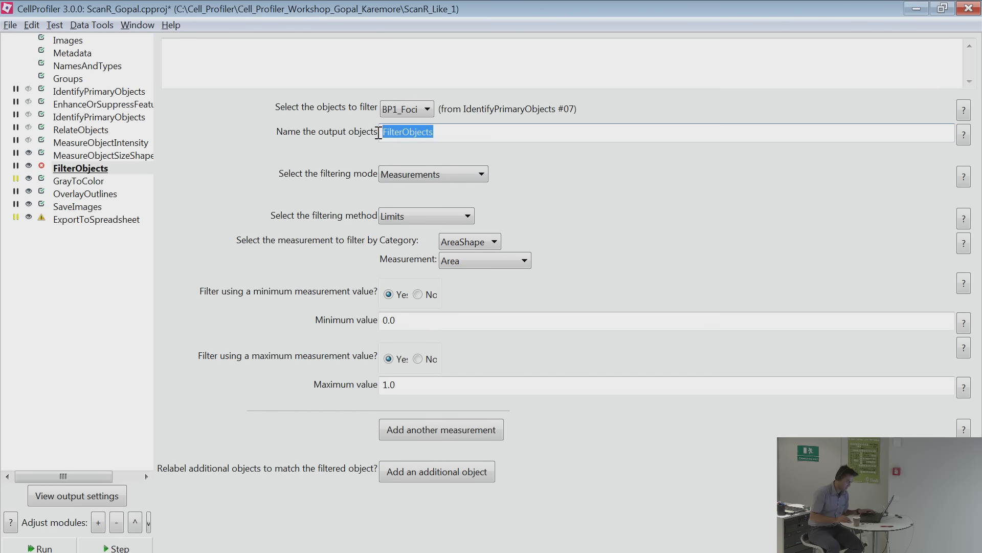
left_click(481, 177)
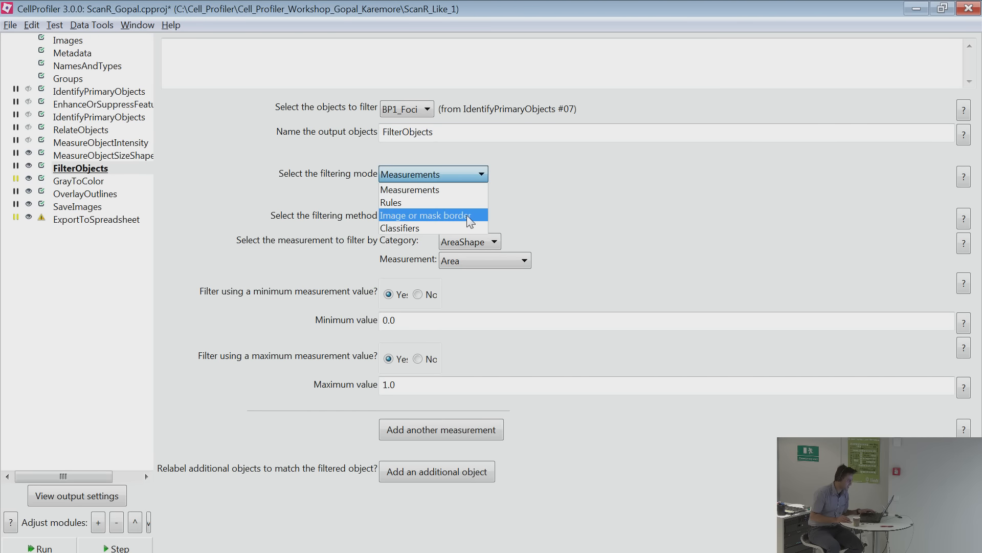
left_click(454, 189)
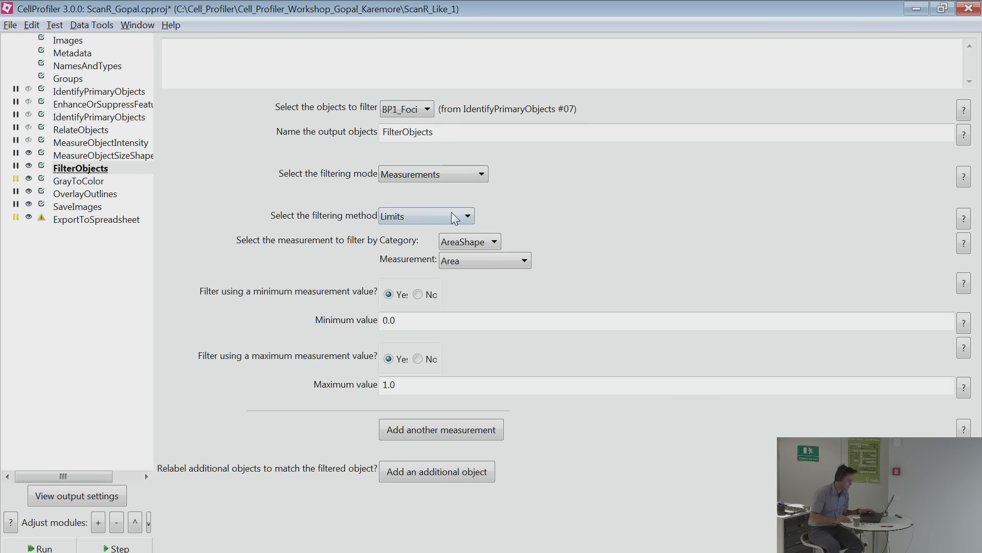
left_click(453, 216)
left_click(450, 212)
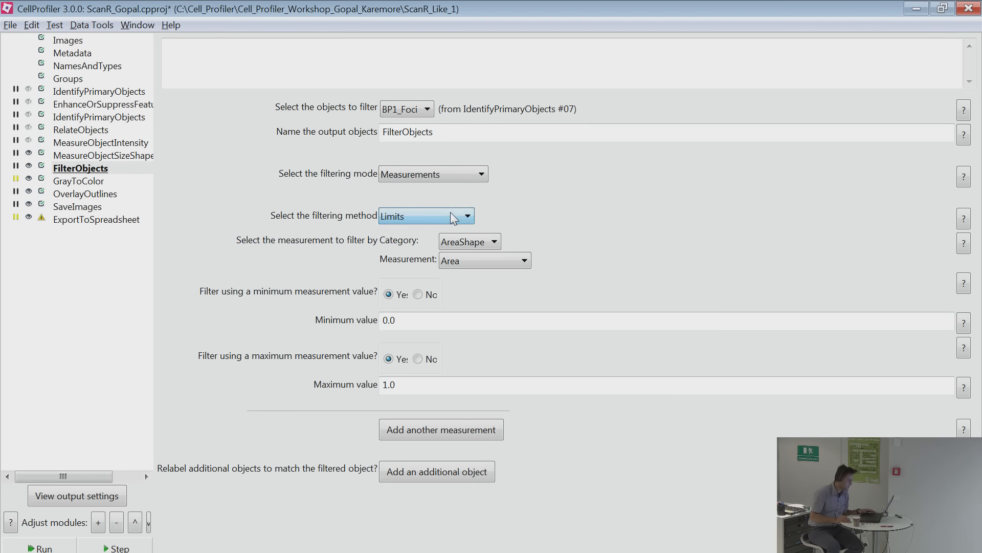
left_click(480, 243)
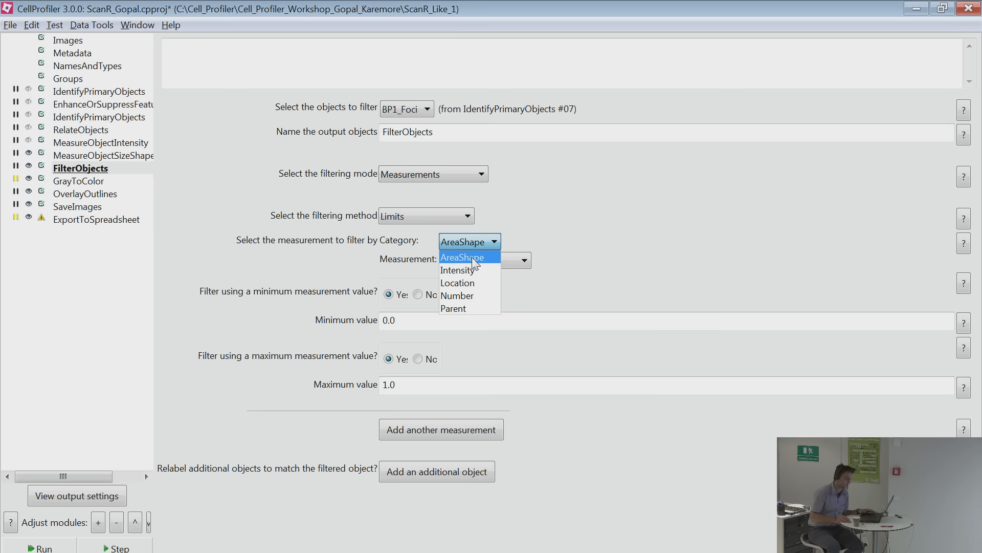
left_click(472, 258)
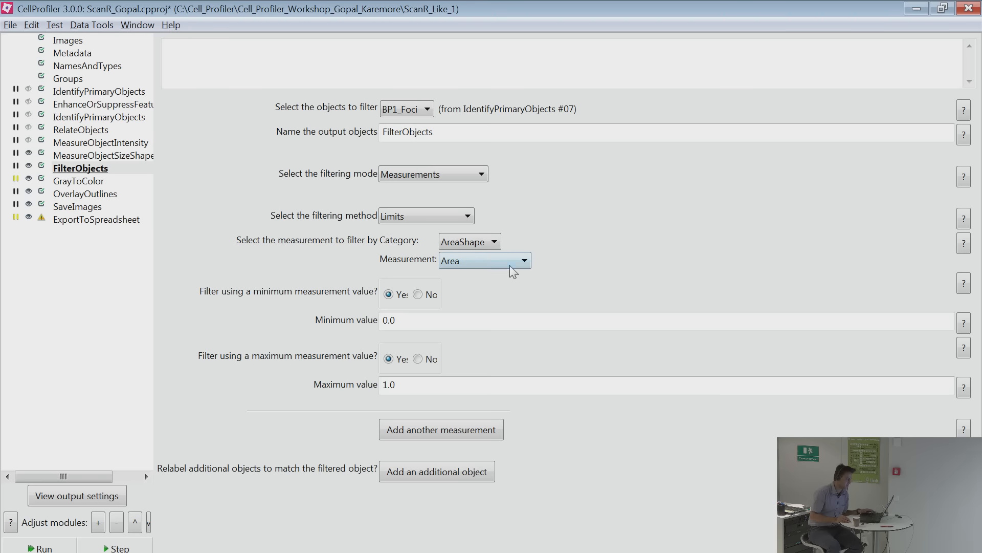
left_click(510, 266)
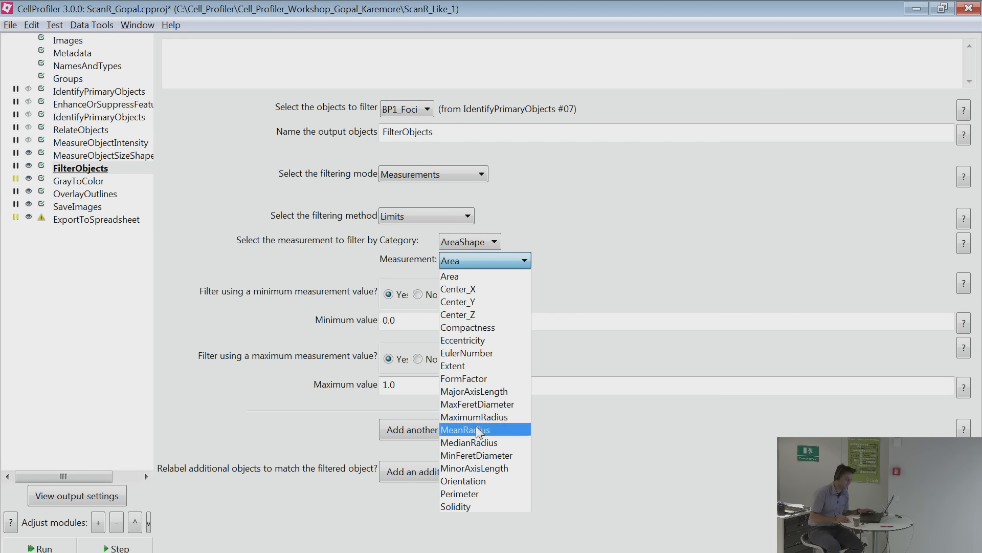
left_click(478, 380)
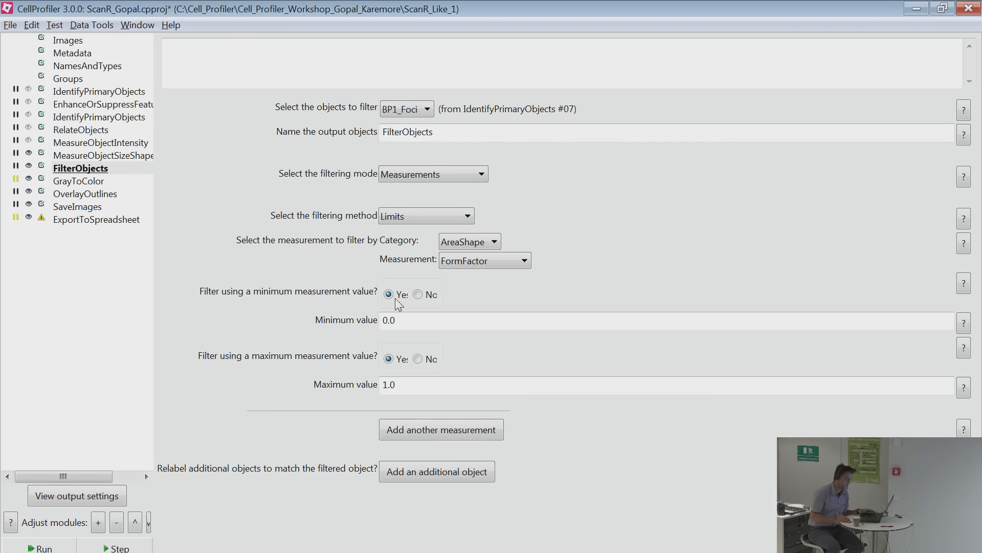
Turn off the maximum measurement limit for the FormFactor filter and set its minimum value to 0.3.
left_click_drag(407, 320, 348, 326)
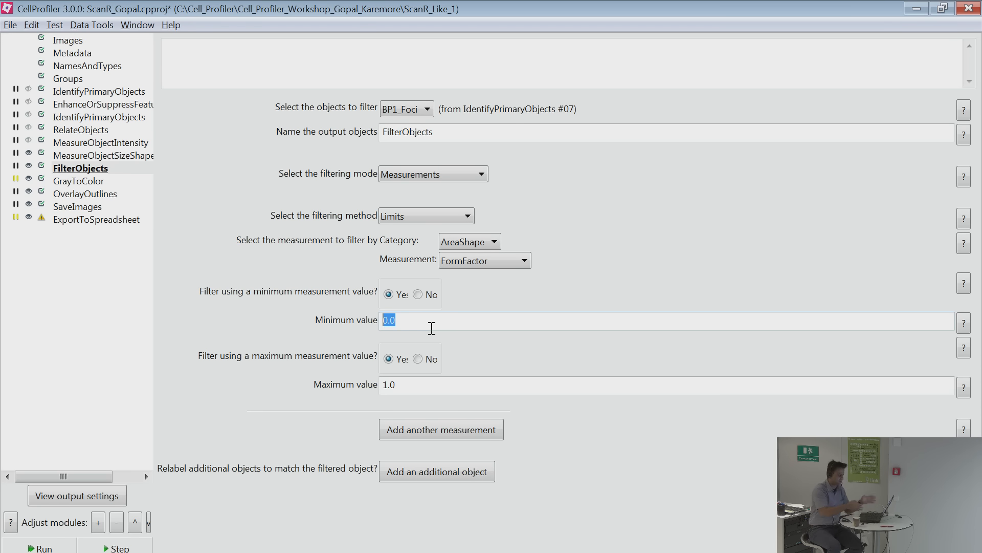
left_click(435, 385)
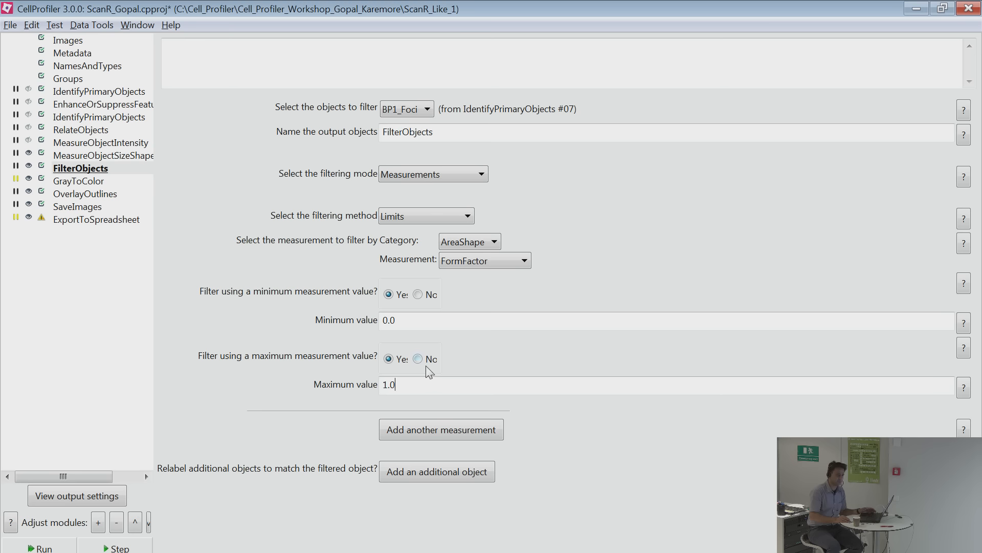
left_click(425, 365)
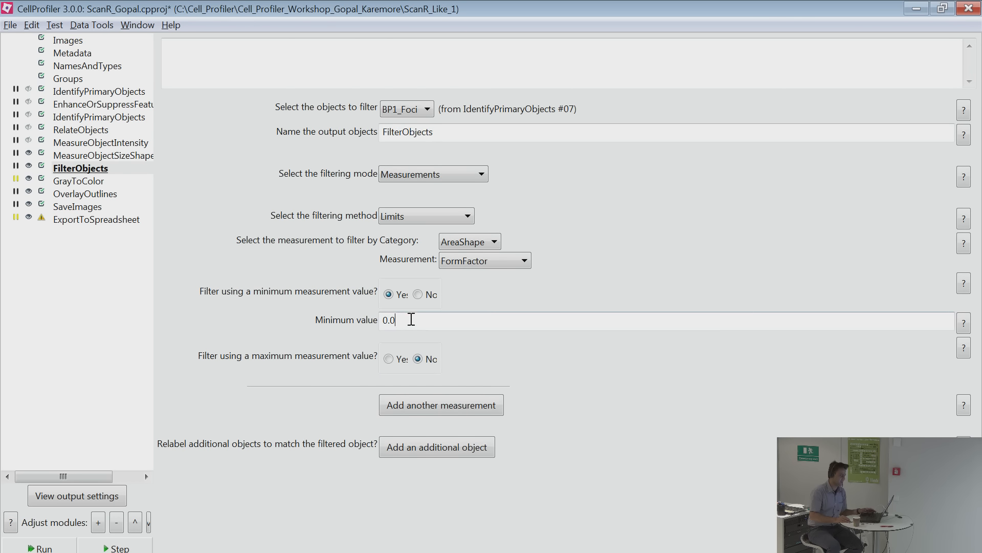
left_click_drag(410, 320, 351, 321)
type("0.")
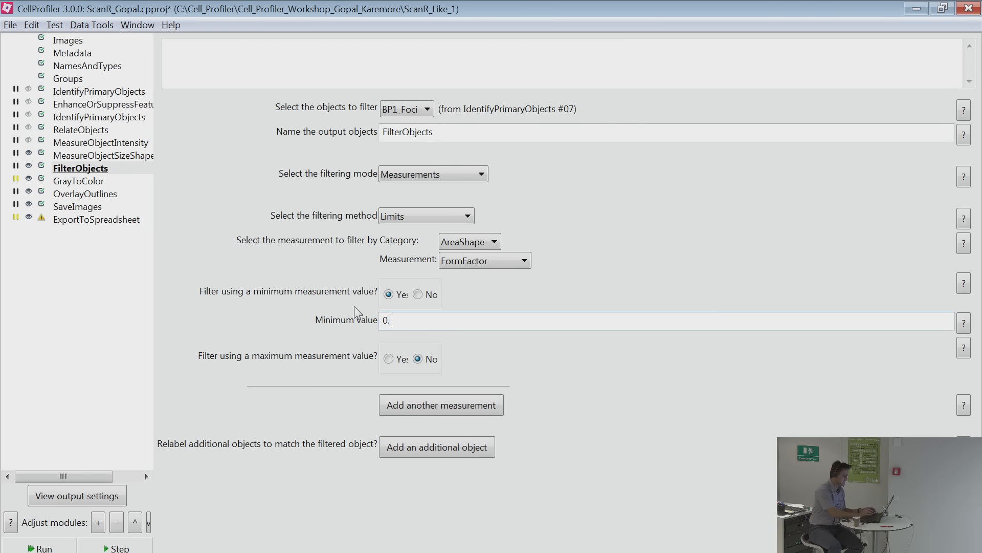
type("5")
key("BackSpace")
type("3")
key("Tab")
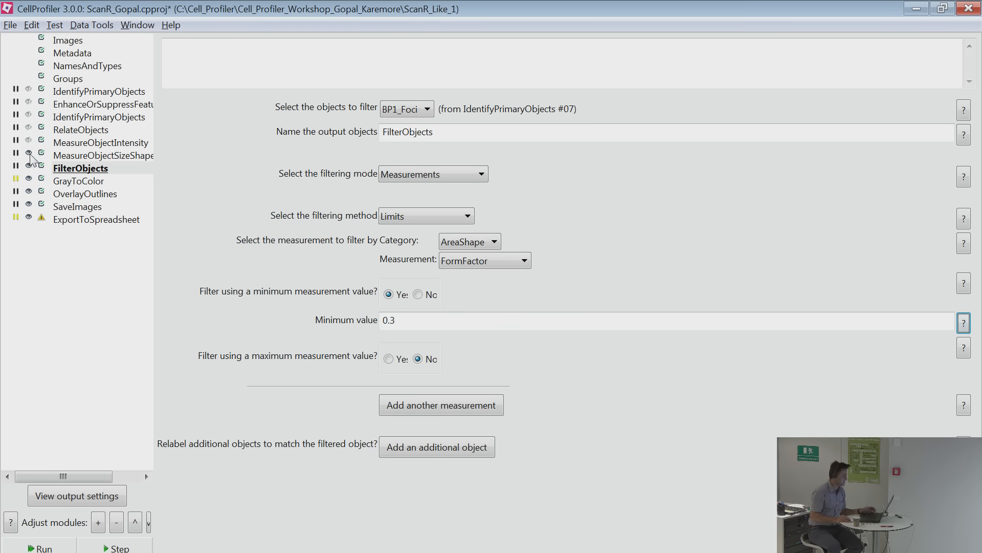
Hide the result windows of all analysis modules except FilterObjects and ExportToSpreadsheet, and rerun the pipeline from the start to the pause at GrayToColor.
left_click(29, 171)
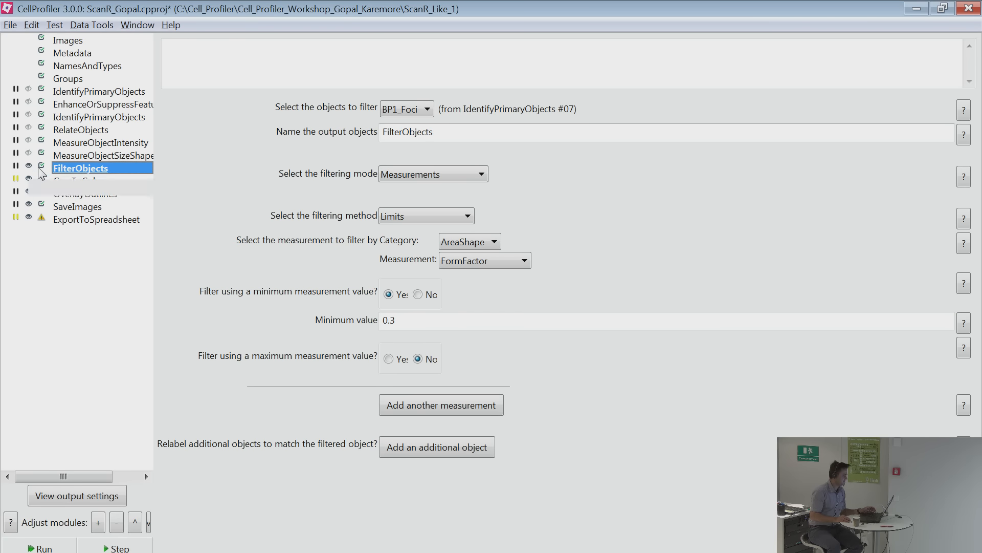
left_click(76, 552)
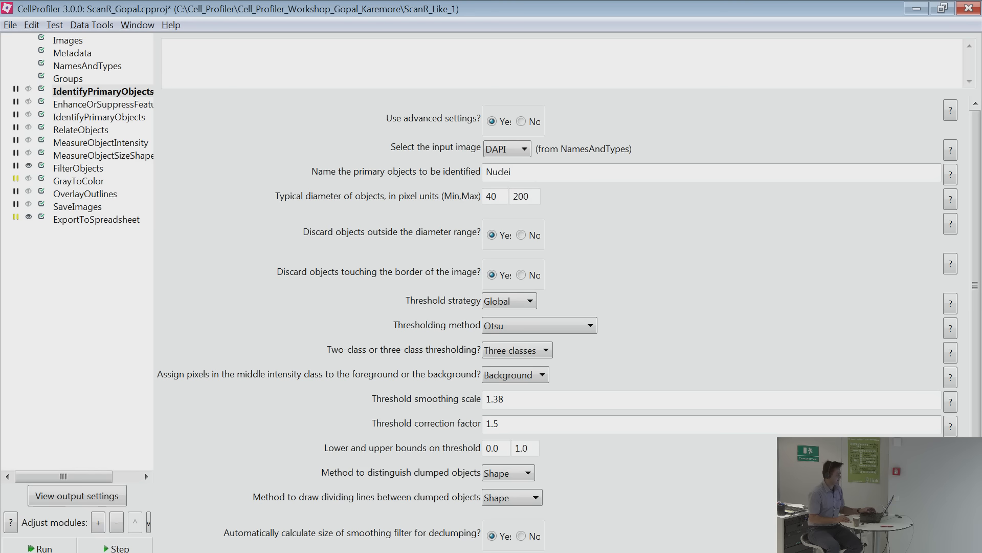
left_click(41, 546)
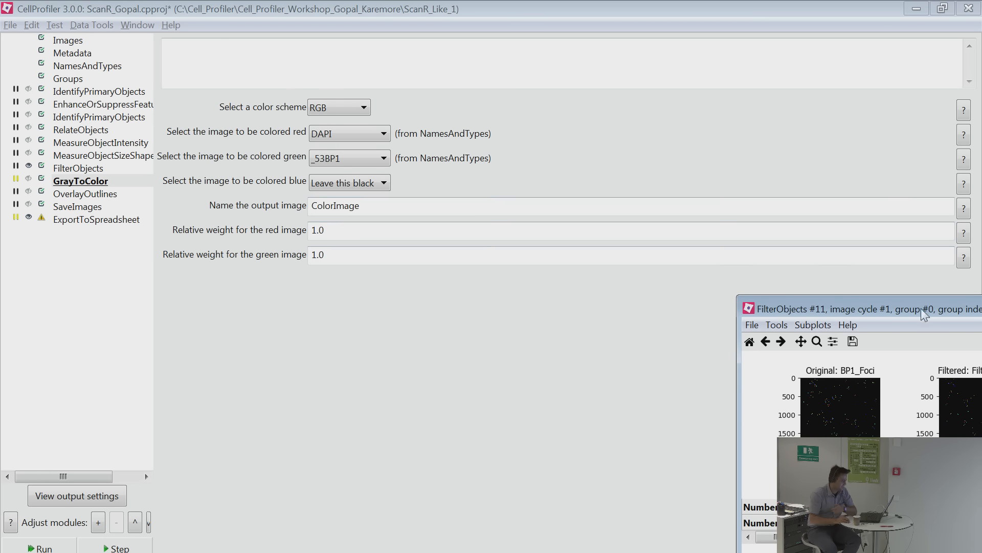
Compare individual original and filtered foci up close in the enlarged FilterObjects result window, then close it.
left_click_drag(921, 308, 517, 228)
double_click(517, 228)
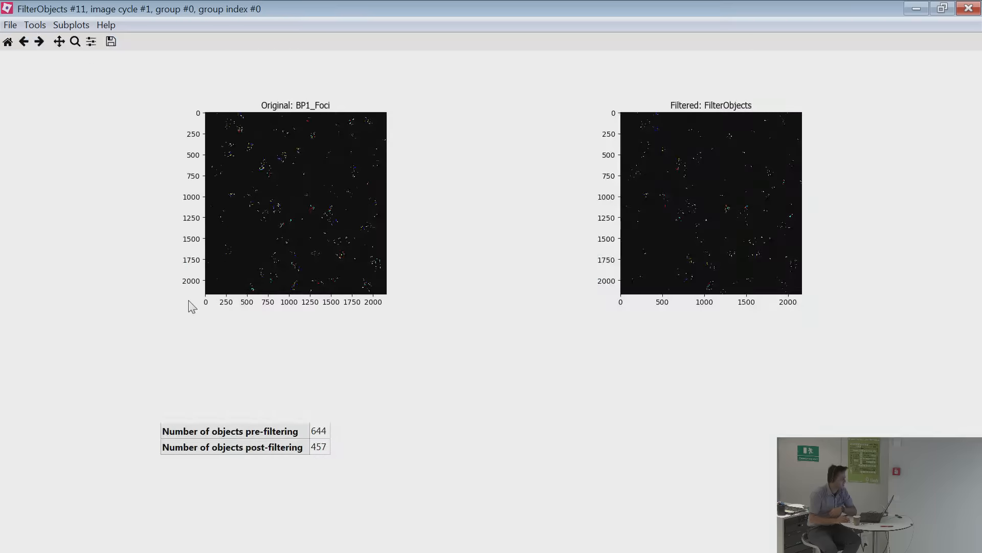
left_click(75, 41)
left_click_drag(273, 139, 298, 172)
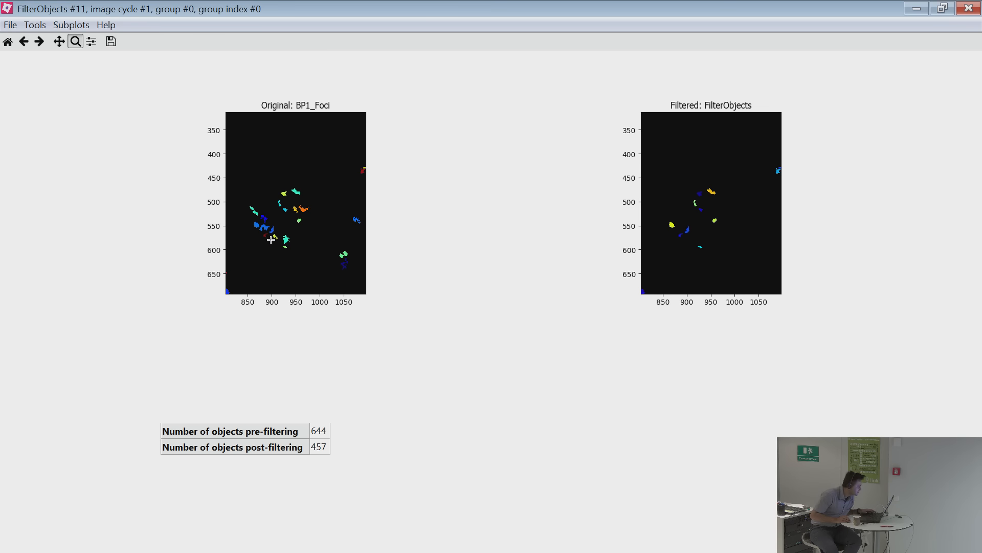
left_click_drag(271, 240, 293, 260)
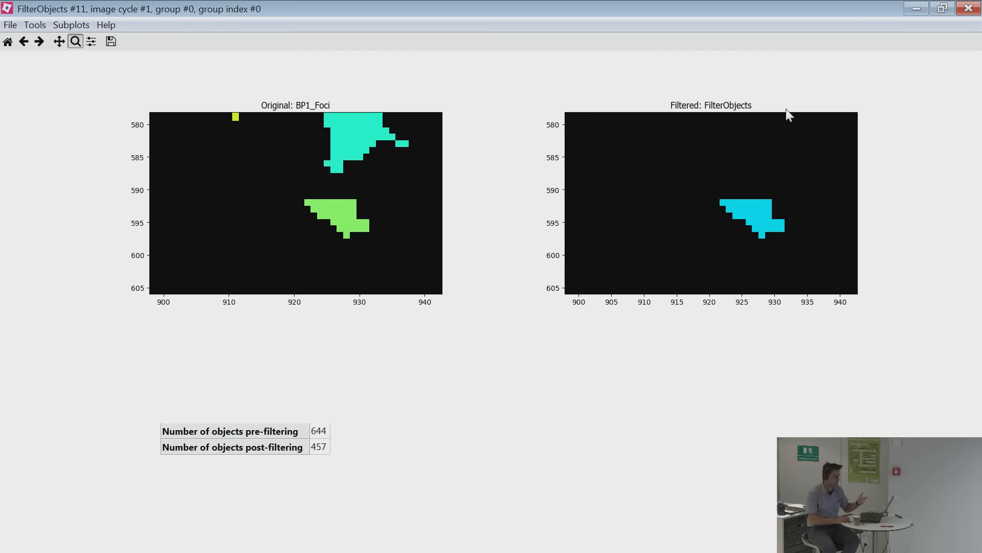
left_click(968, 8)
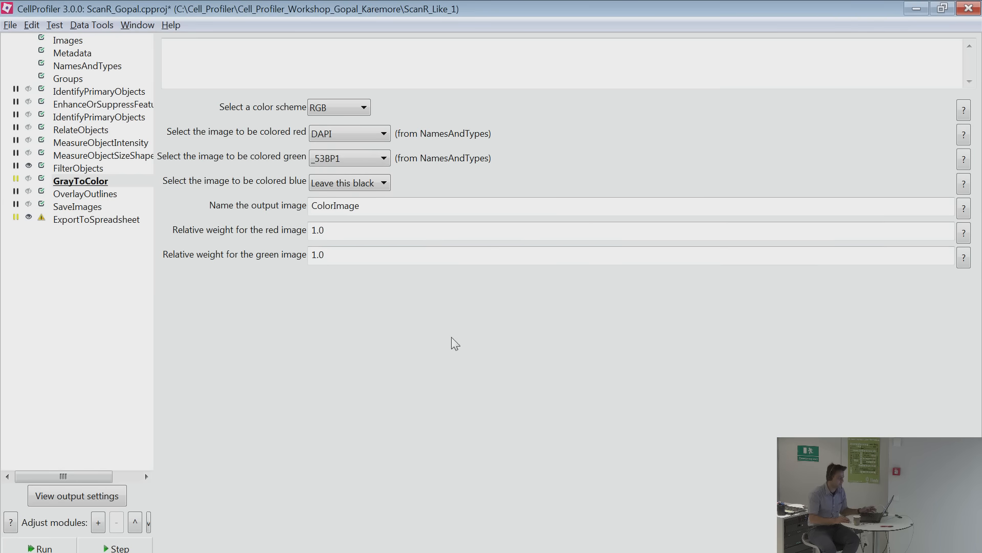
Change the FilterObjects measurement to Eccentricity and set its minimum value to 0.5.
left_click(82, 172)
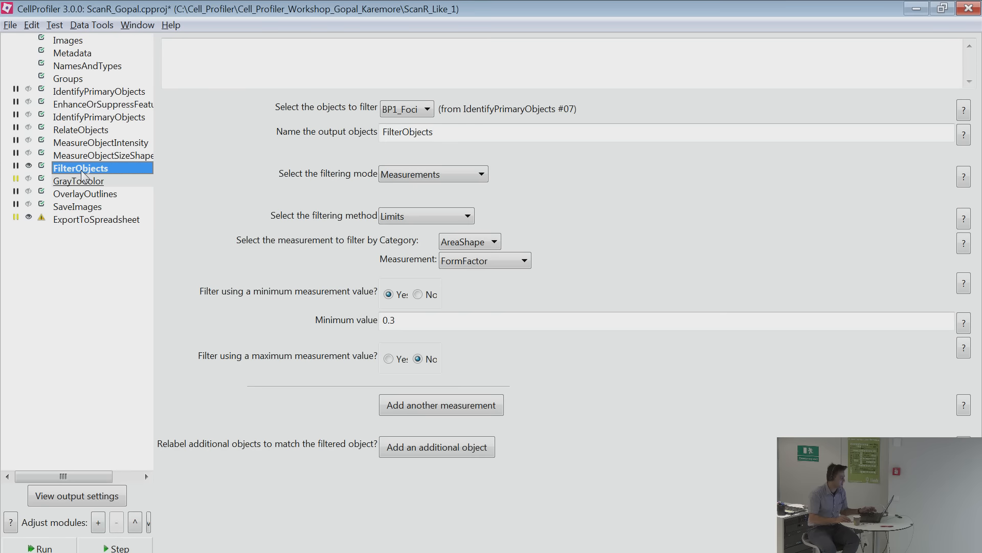
left_click(479, 247)
left_click(479, 256)
left_click(504, 258)
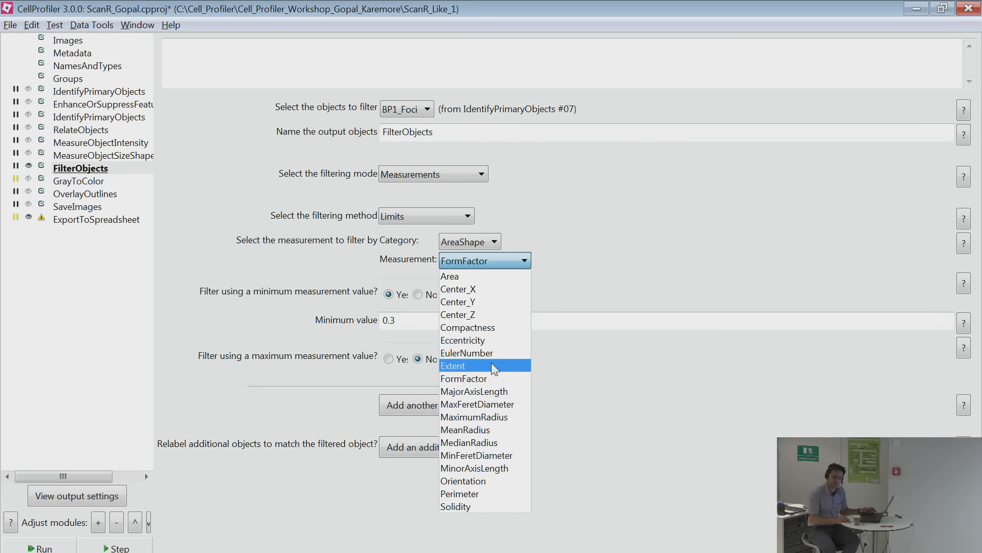
left_click(469, 340)
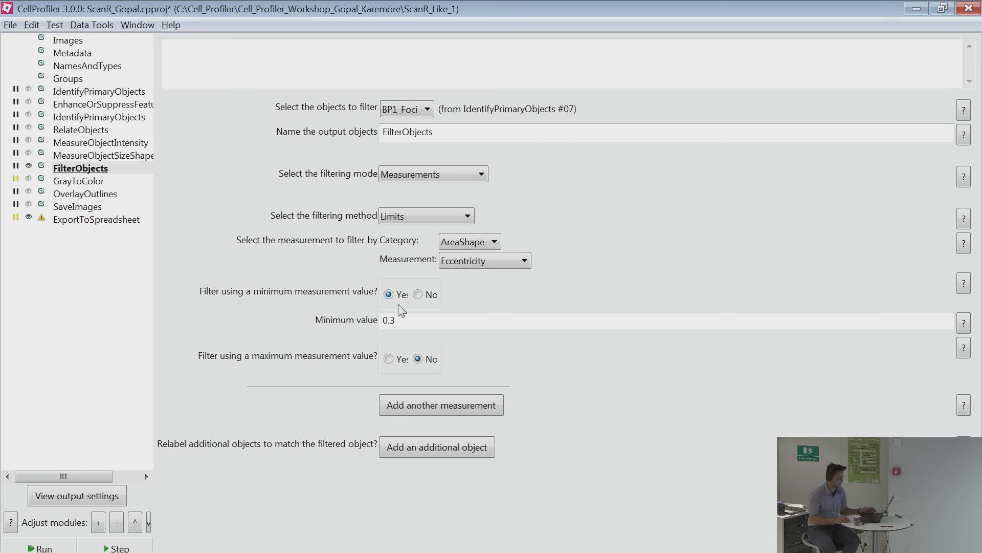
left_click(403, 320)
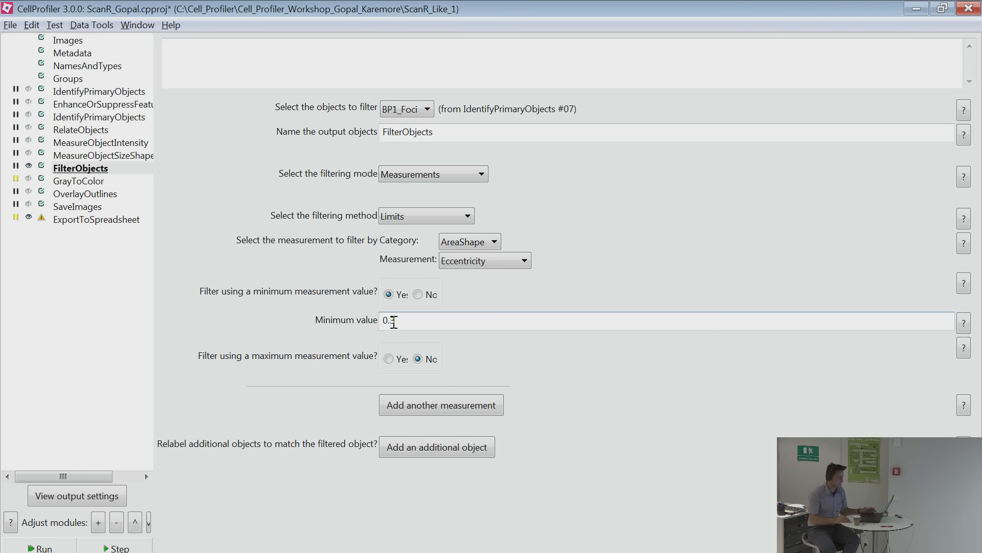
key("BackSpace")
type("5")
key("Tab")
Run the FilterObjects module and compare a cluster of original and filtered foci up close in its enlarged result window, then close it.
left_click(115, 548)
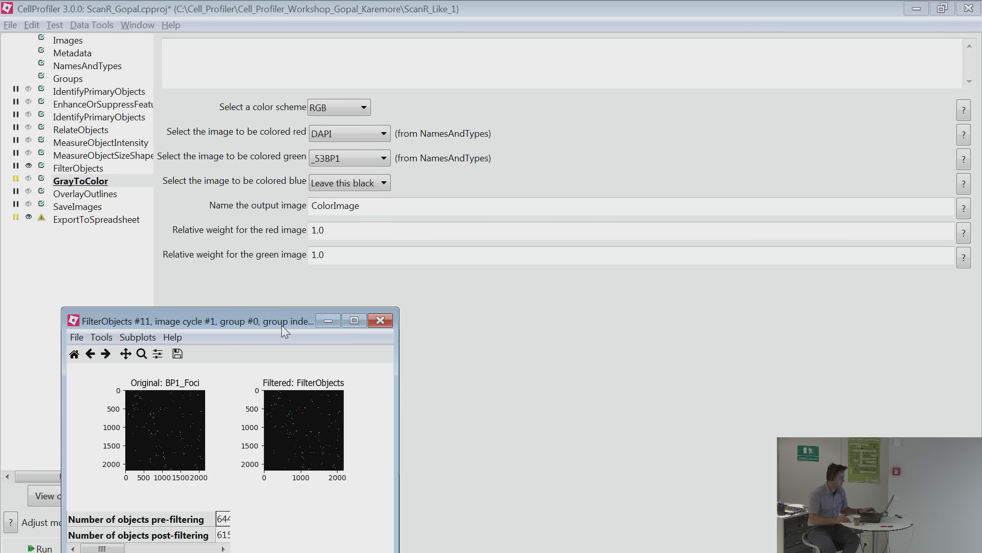
double_click(282, 326)
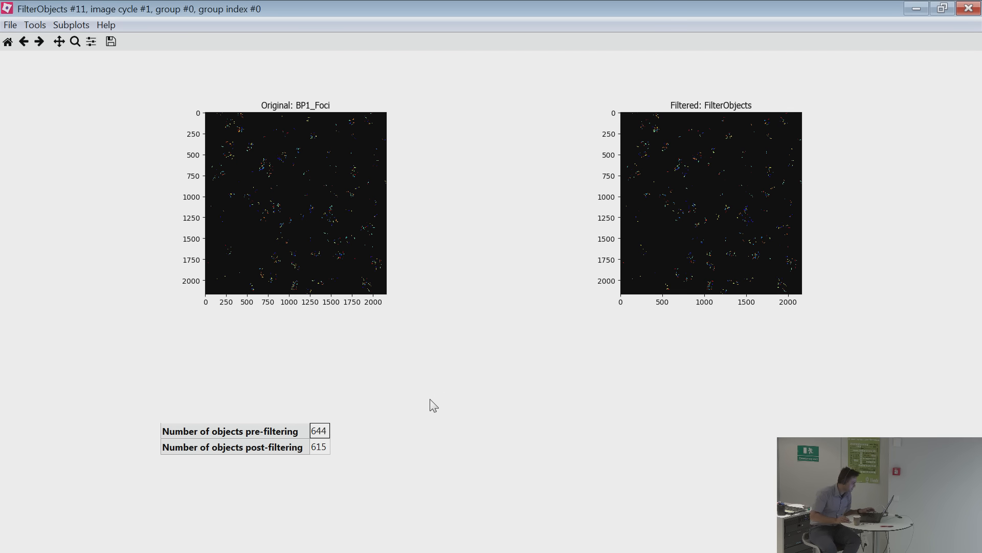
left_click(75, 41)
left_click_drag(261, 176, 287, 237)
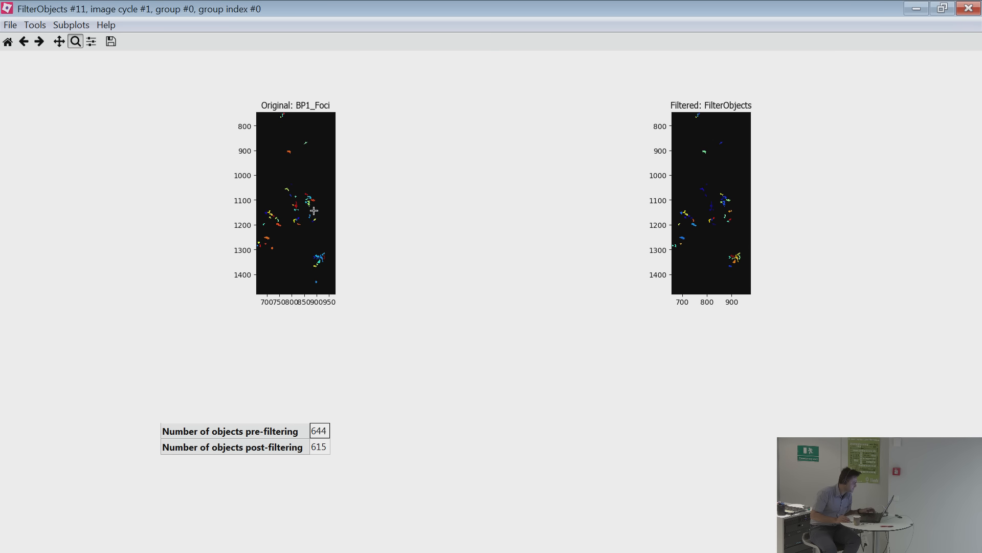
left_click(968, 9)
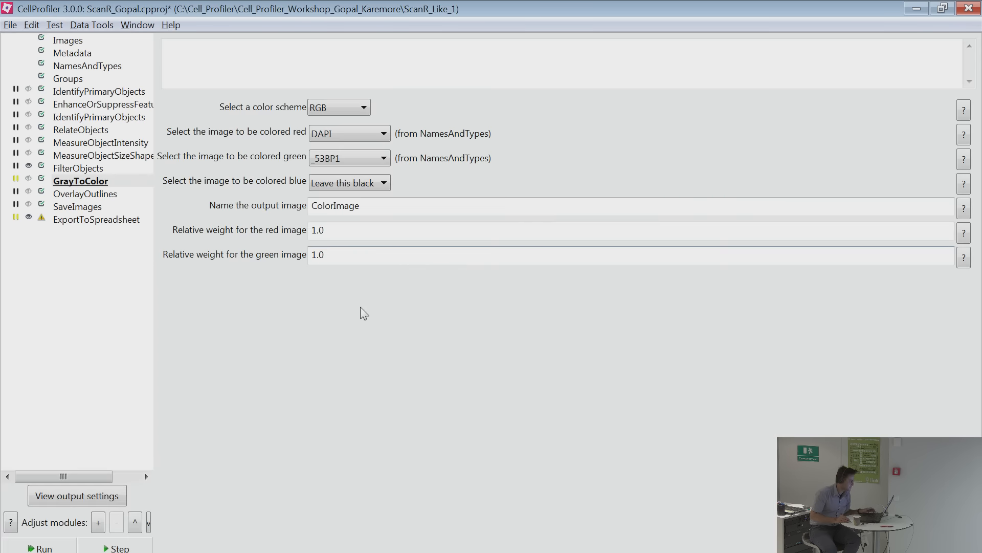
Raise the minimum eccentricity value in FilterObjects to 0.7.
left_click(88, 180)
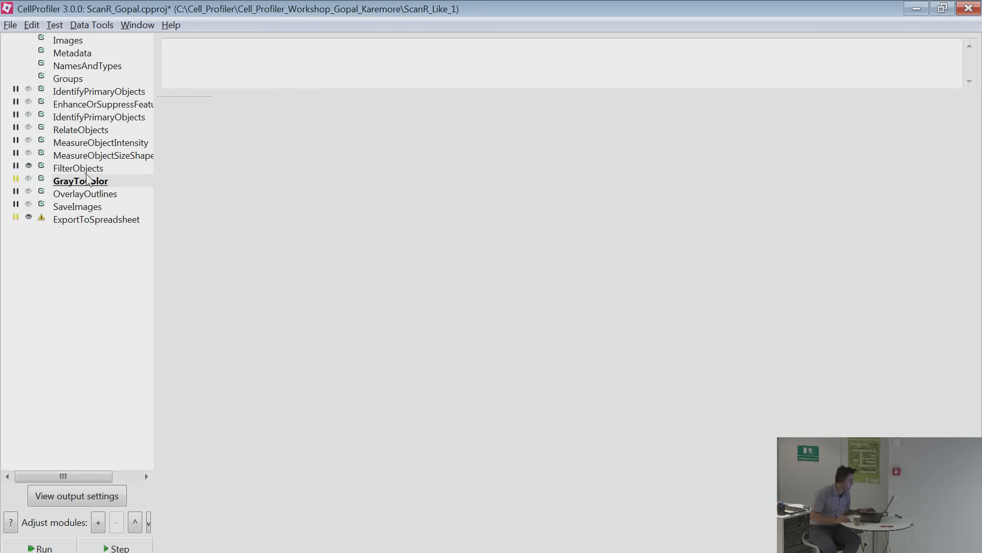
mouse_move(398, 321)
left_mouse_down()
mouse_move(381, 317)
mouse_move(391, 319)
left_mouse_up()
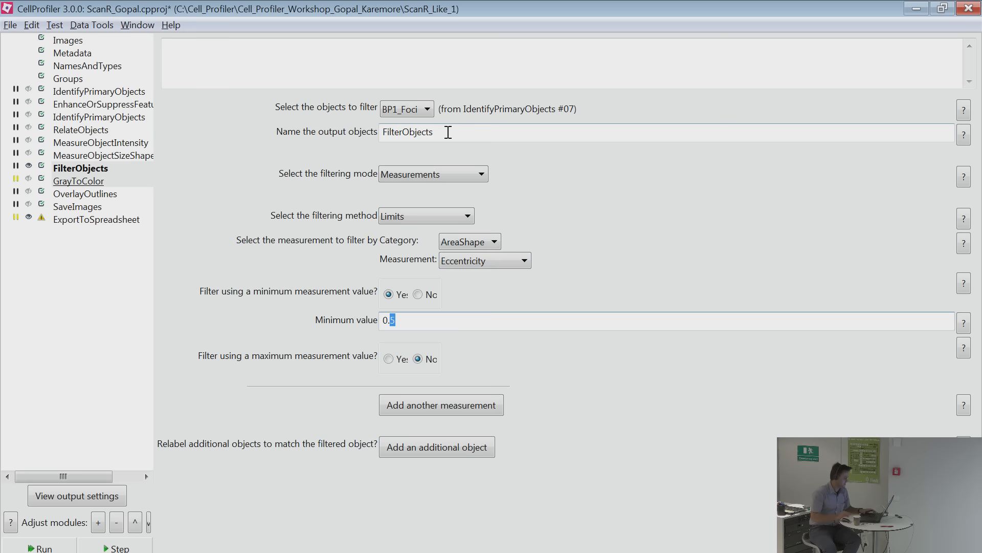
type("7")
key("Tab")
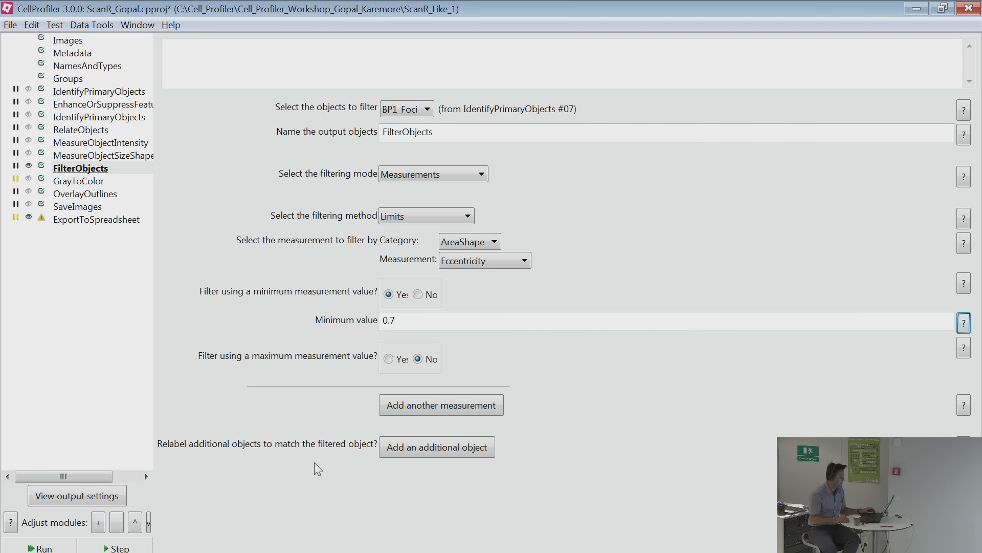
Rerun FilterObjects with the 0.7 minimum, examine which individual foci are removed in the enlarged result window, and close it.
left_click(95, 547)
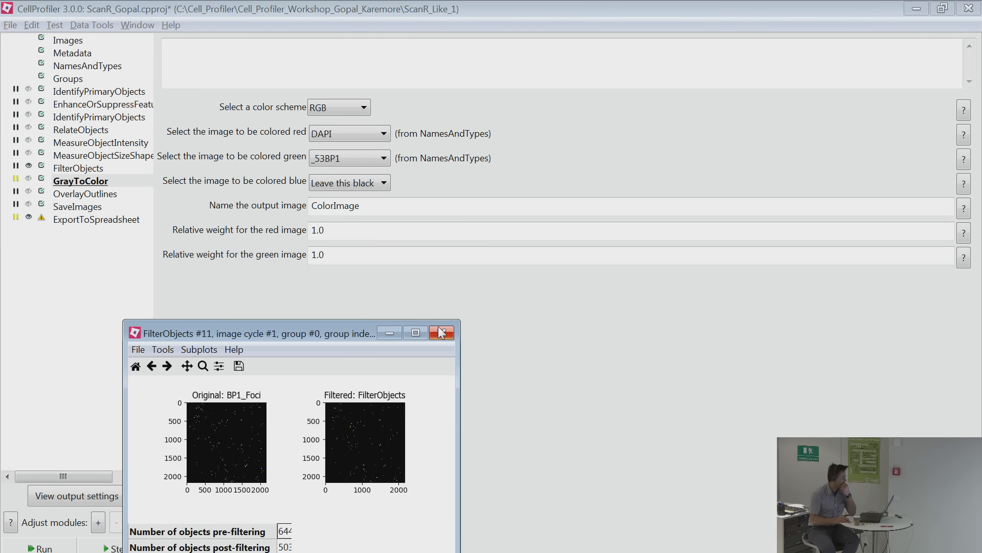
left_click(415, 333)
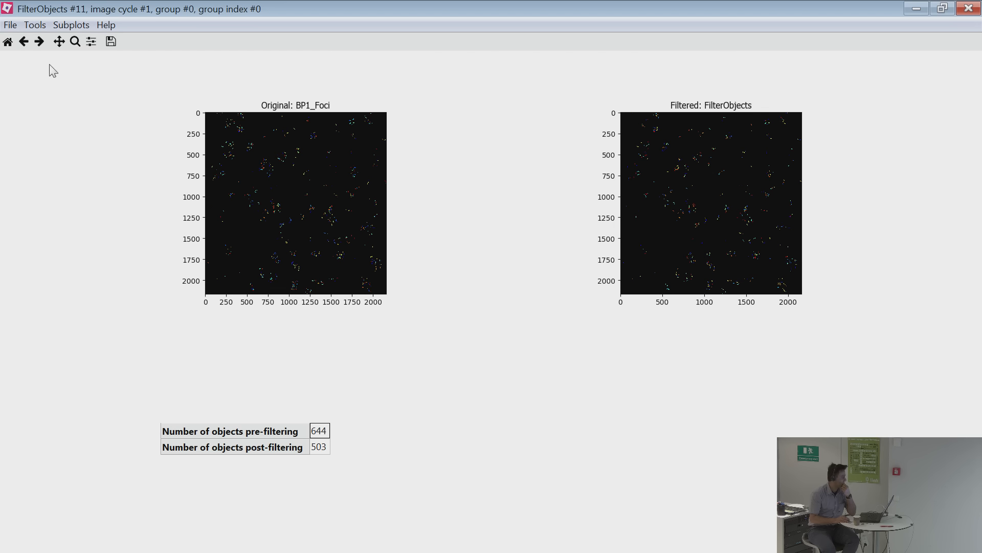
left_click(75, 42)
left_click_drag(240, 186, 260, 221)
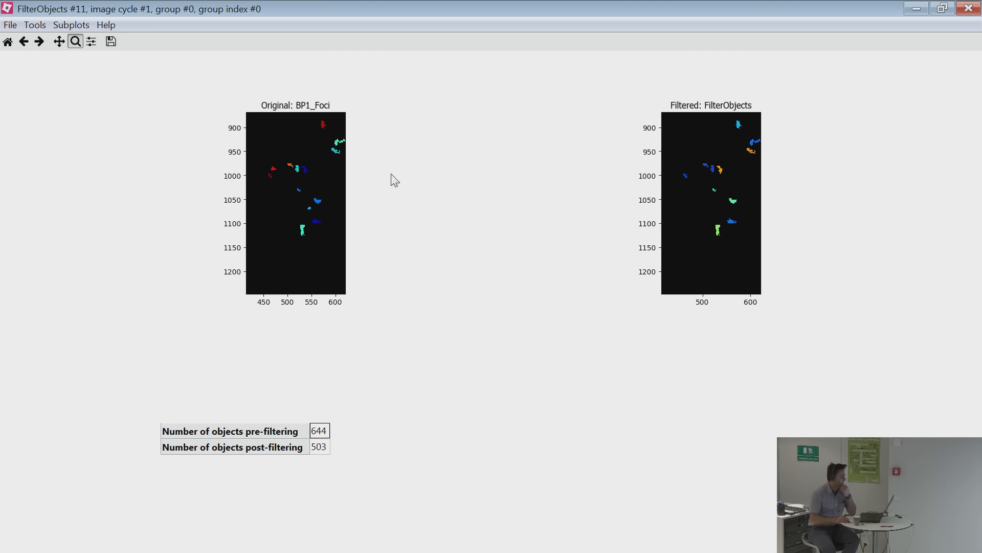
left_click_drag(263, 164, 281, 191)
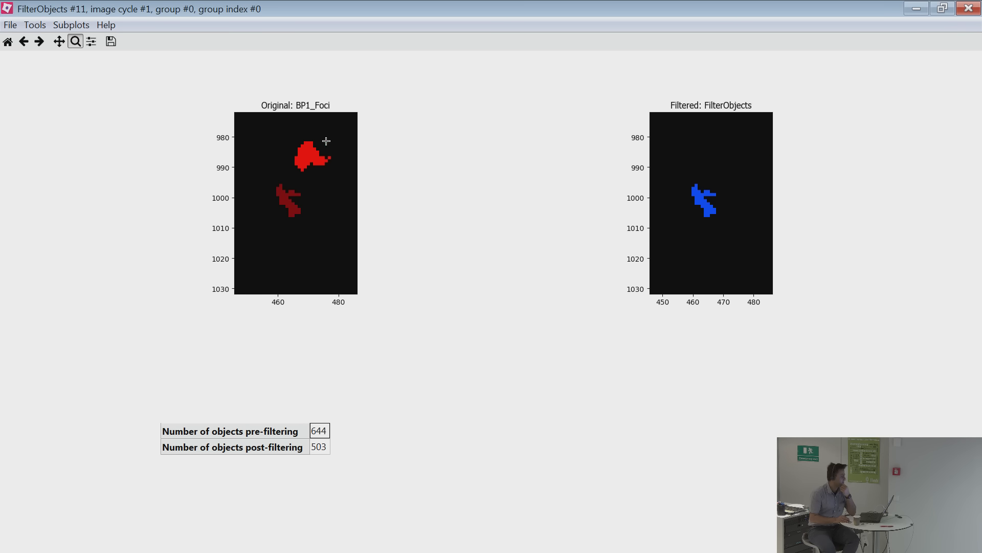
left_click(969, 8)
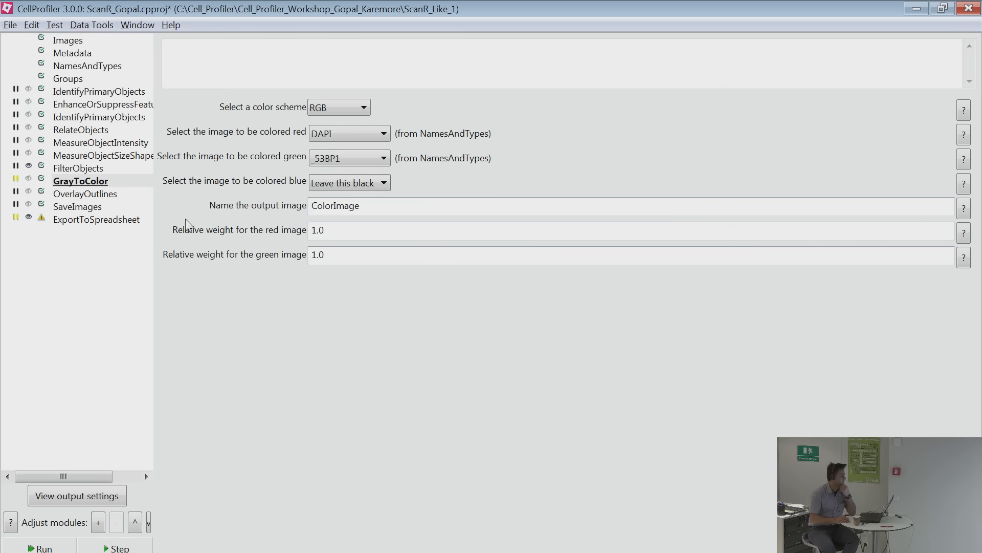
Turn off the minimum limit of the eccentricity filter in FilterObjects, enable the maximum limit and set its value to 0.4.
left_click(74, 171)
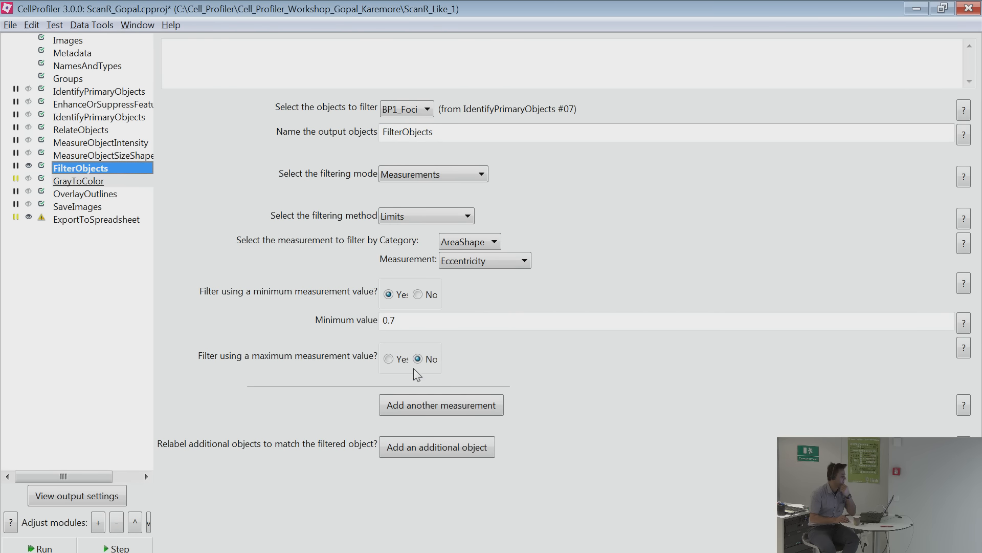
left_click(389, 359)
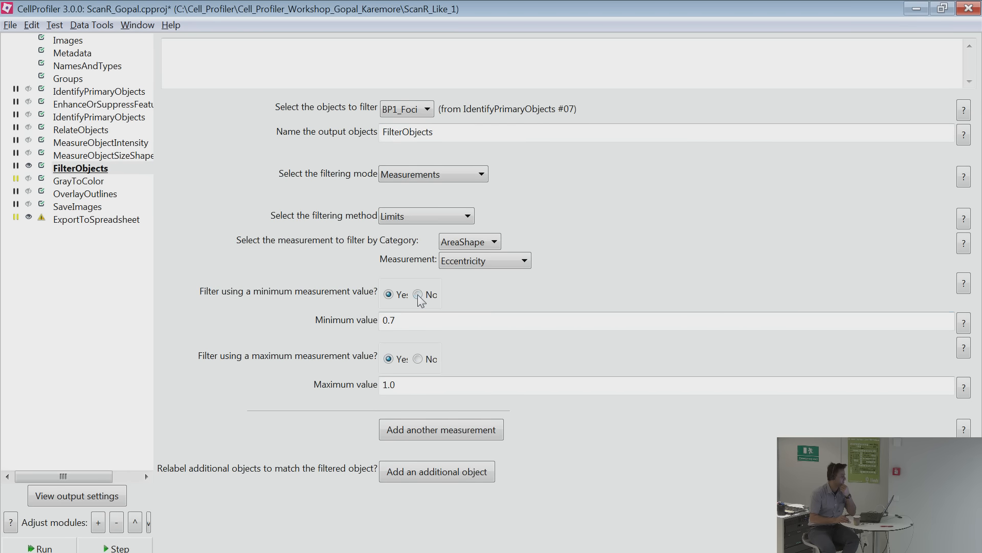
left_click(418, 294)
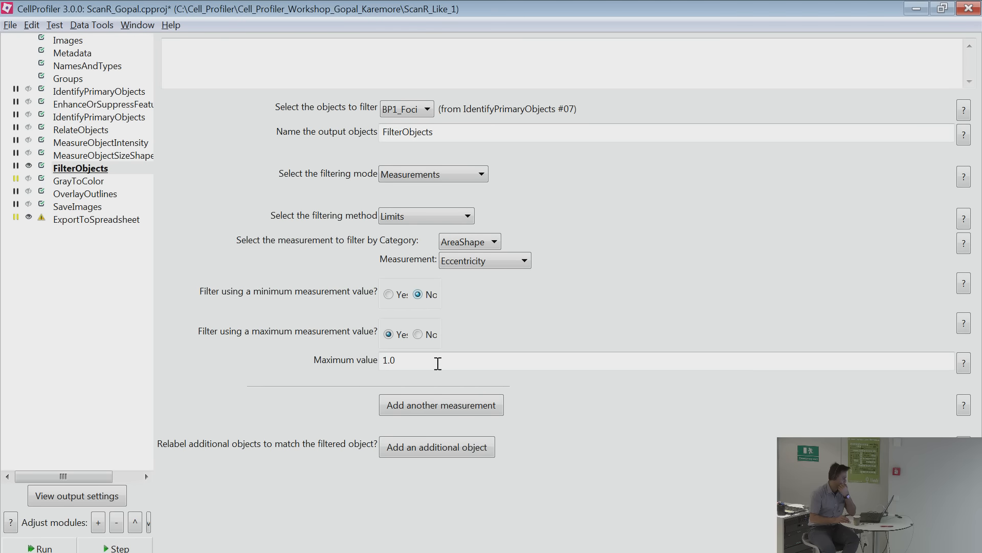
double_click(389, 359)
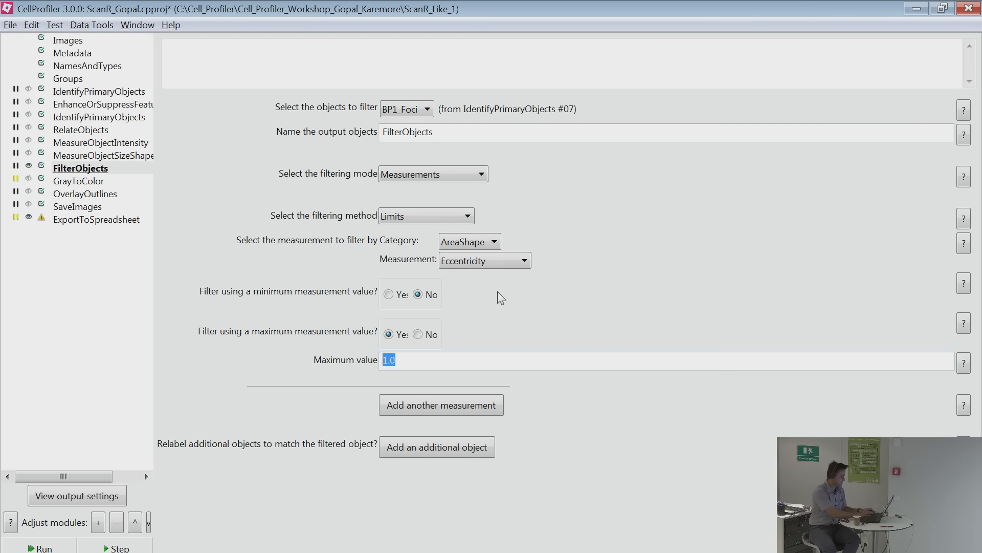
type("0.3")
key("Tab")
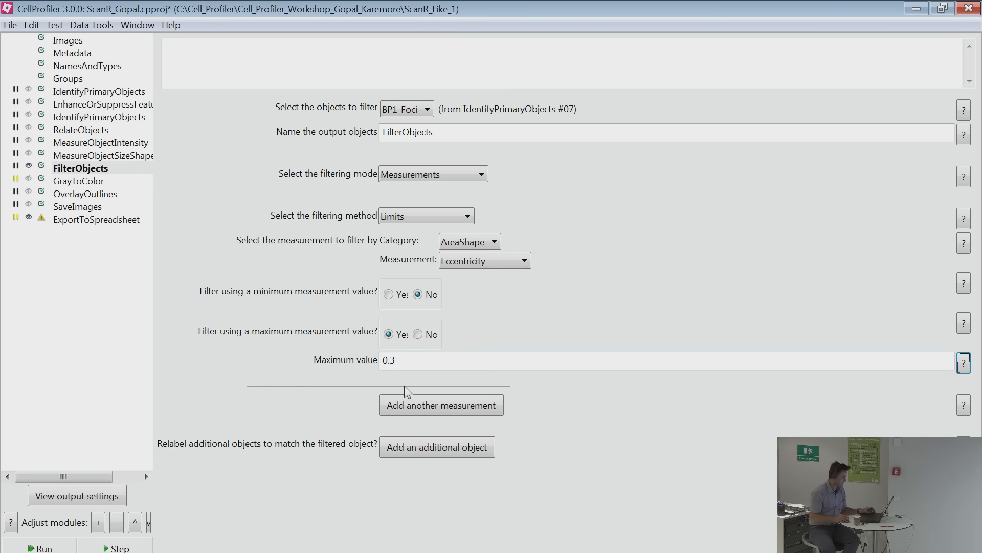
double_click(392, 360)
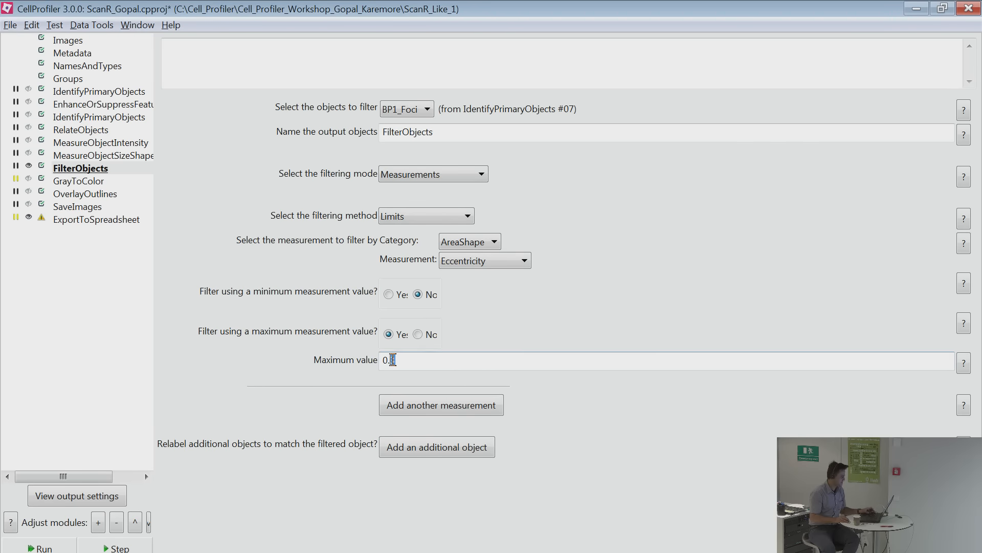
type("4")
left_click(425, 463)
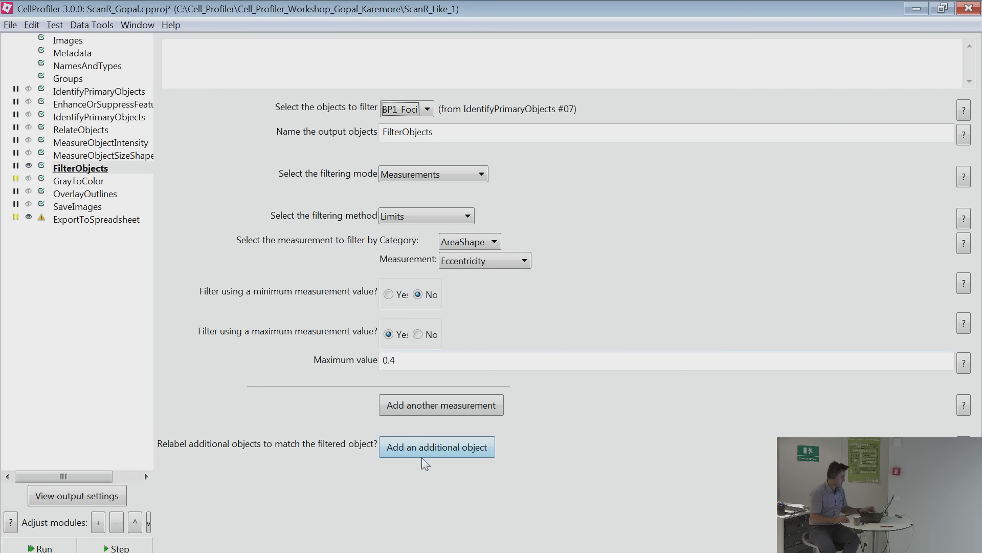
Rerun FilterObjects with the maximum limit, examine the shape of a retained focus in the enlarged result window, and close it.
left_click(109, 548)
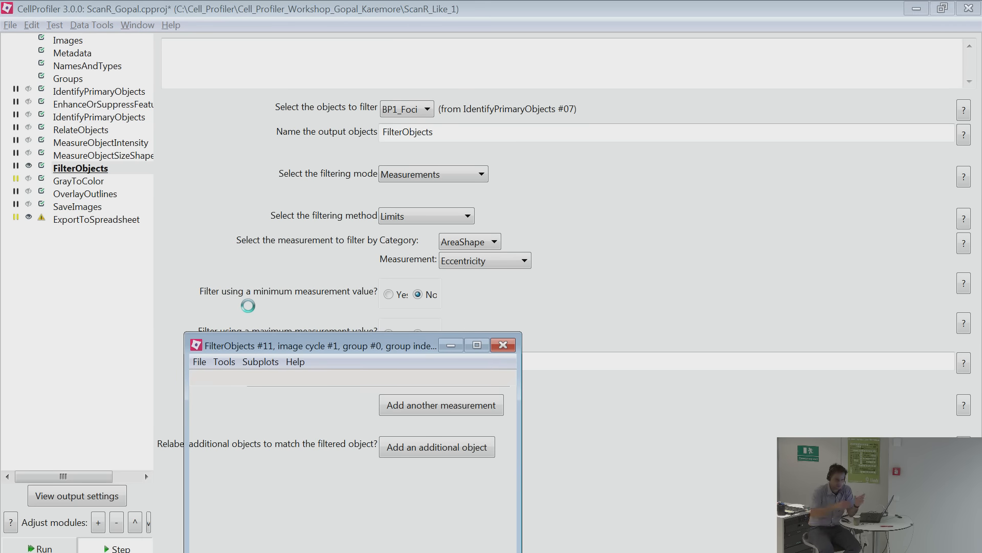
left_click(461, 345)
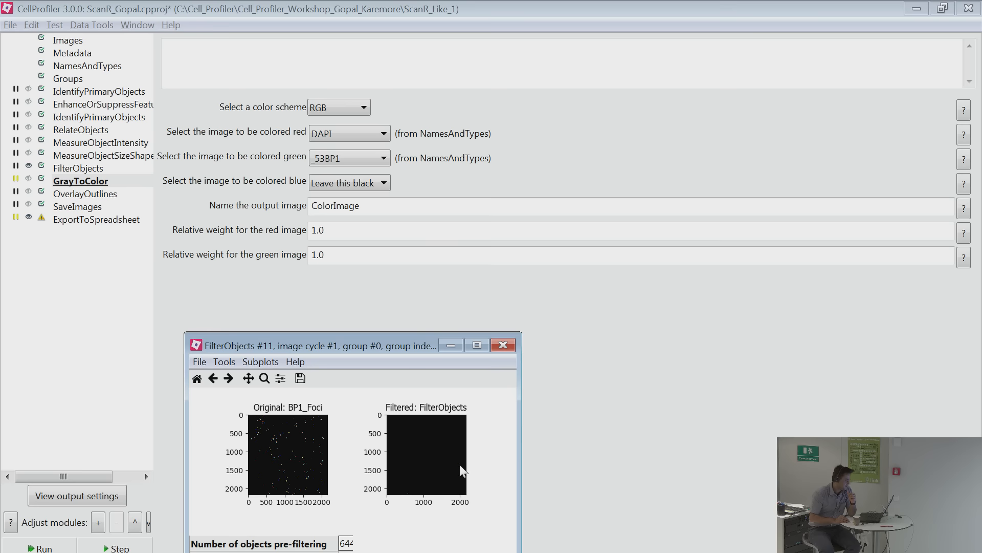
left_click(475, 350)
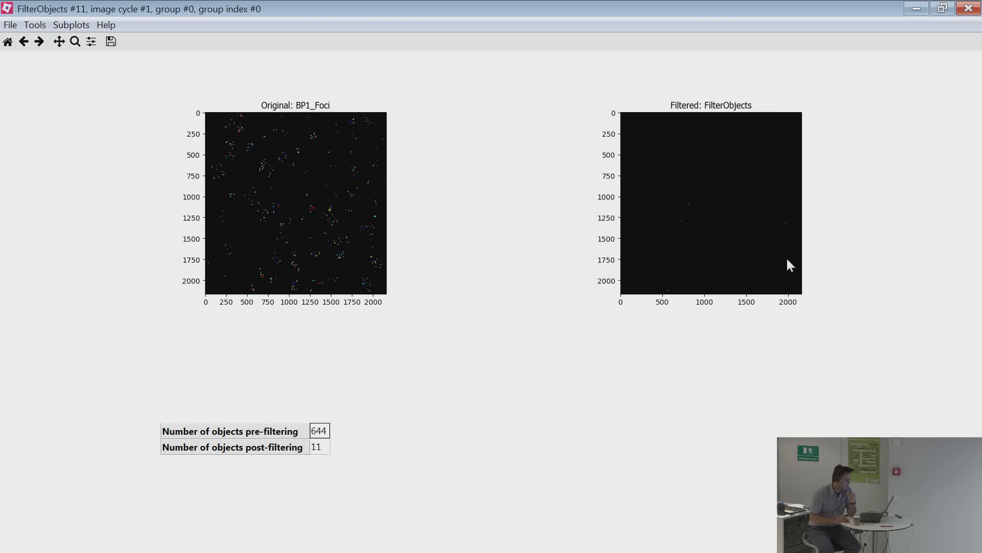
left_click(75, 41)
left_click_drag(669, 187, 724, 265)
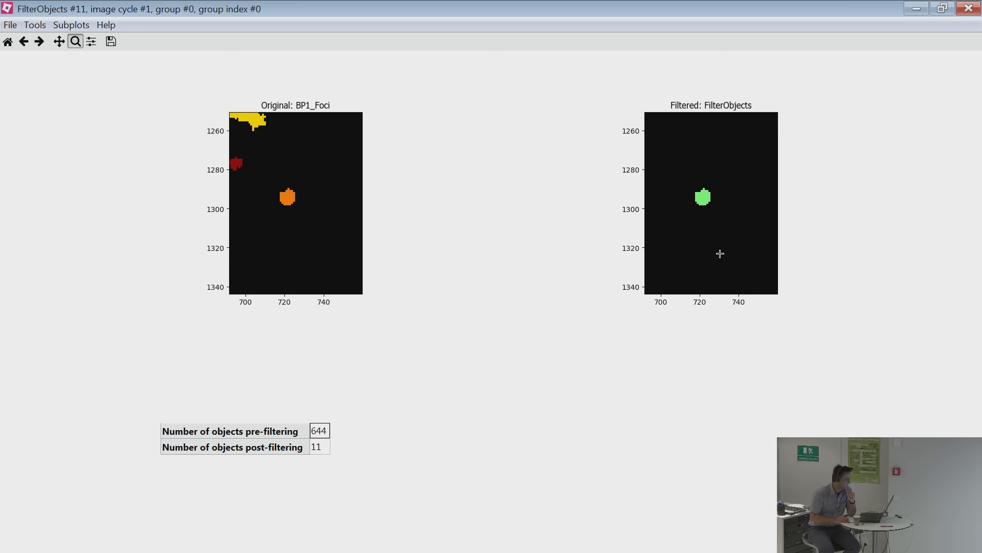
left_click_drag(673, 165, 715, 222)
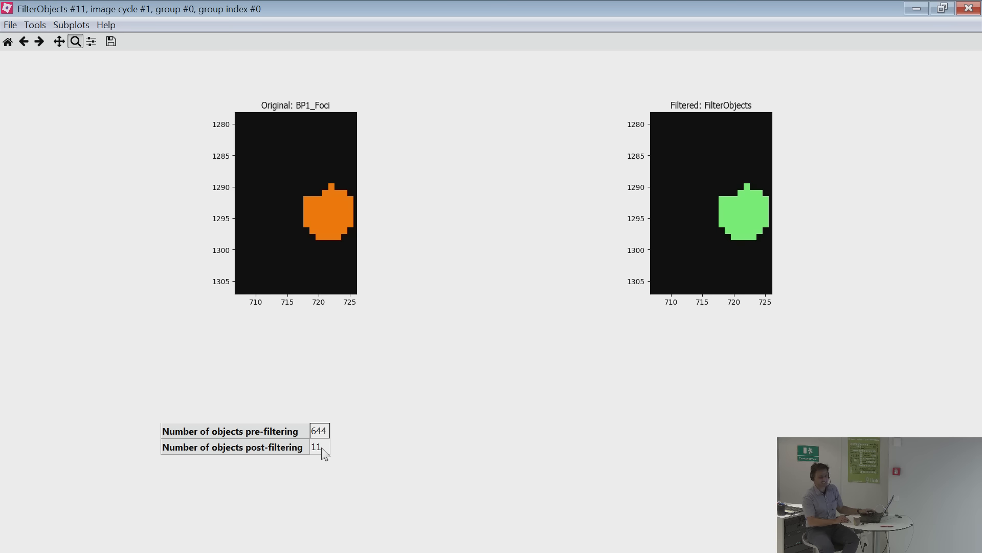
left_click(942, 8)
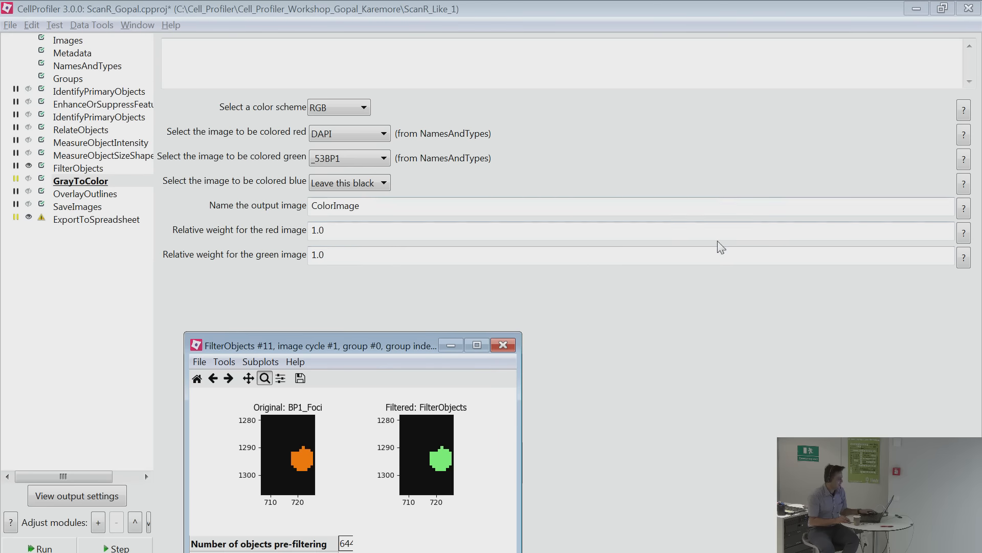
left_click(503, 346)
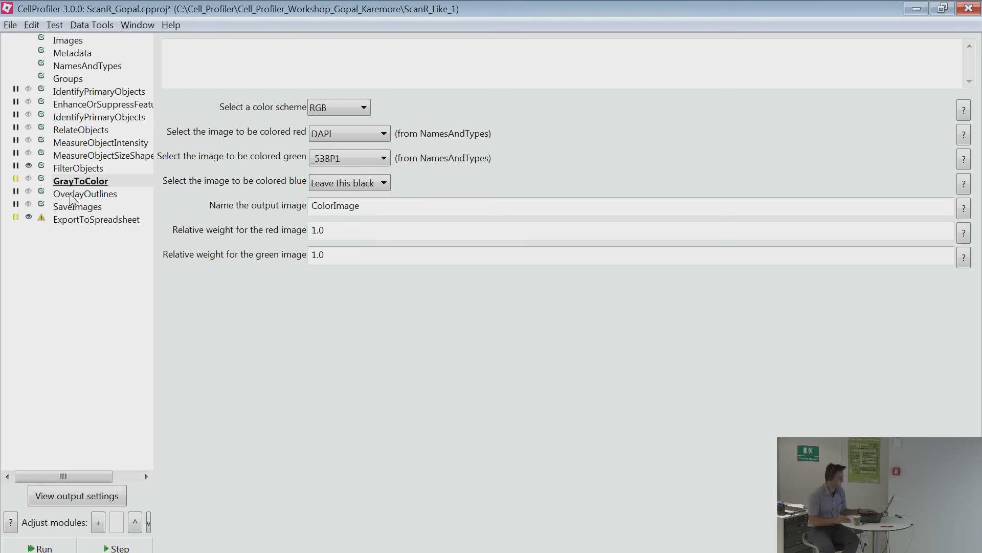
Move RelateObjects, MeasureObjectIntensity and MeasureObjectSizeShape together to directly after FilterObjects, and accept leaving test mode.
left_click(66, 184)
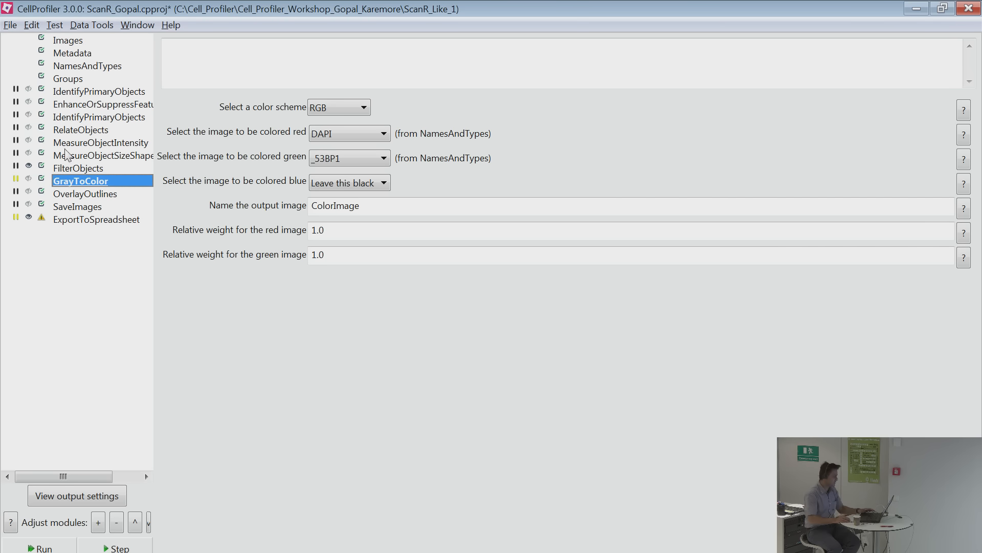
left_click(79, 134)
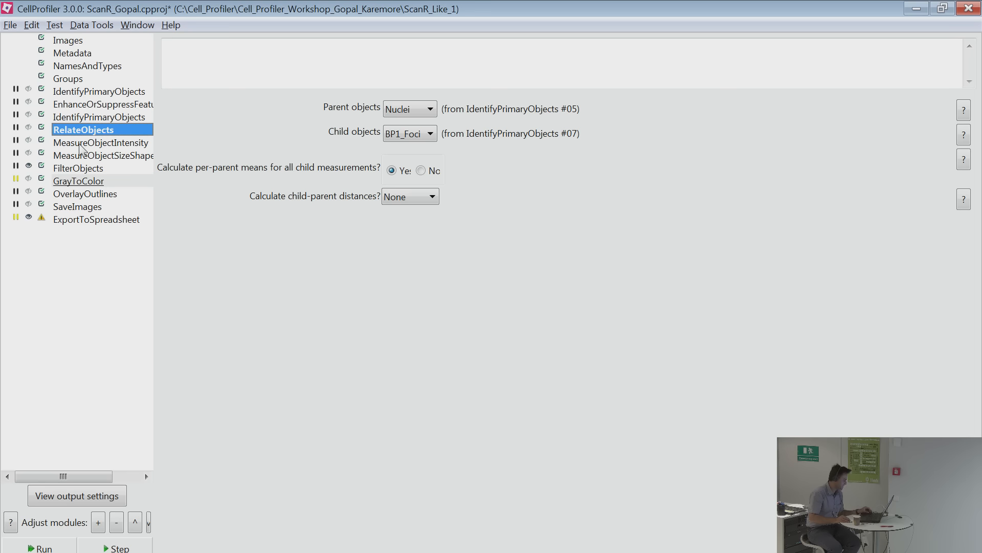
left_click(84, 155, "shift")
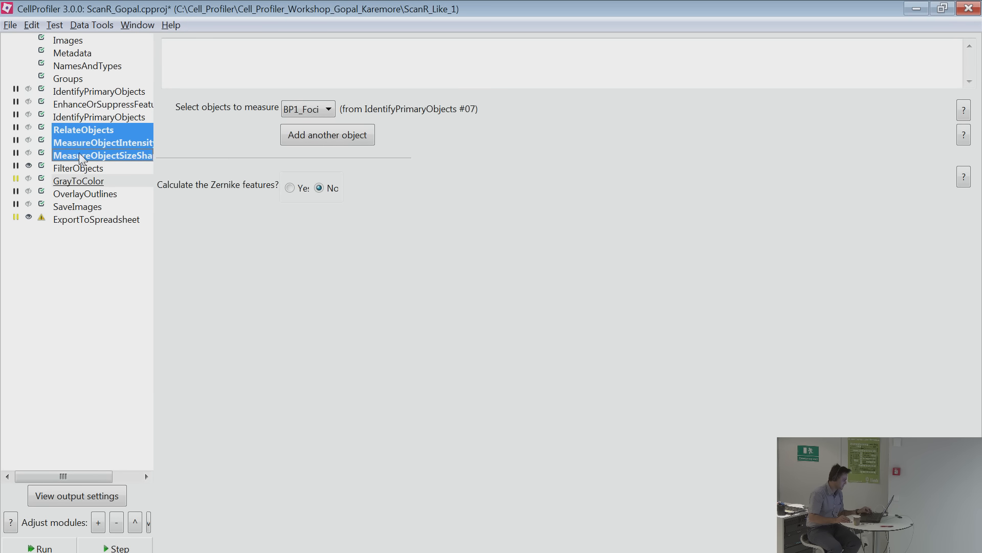
left_click(150, 526)
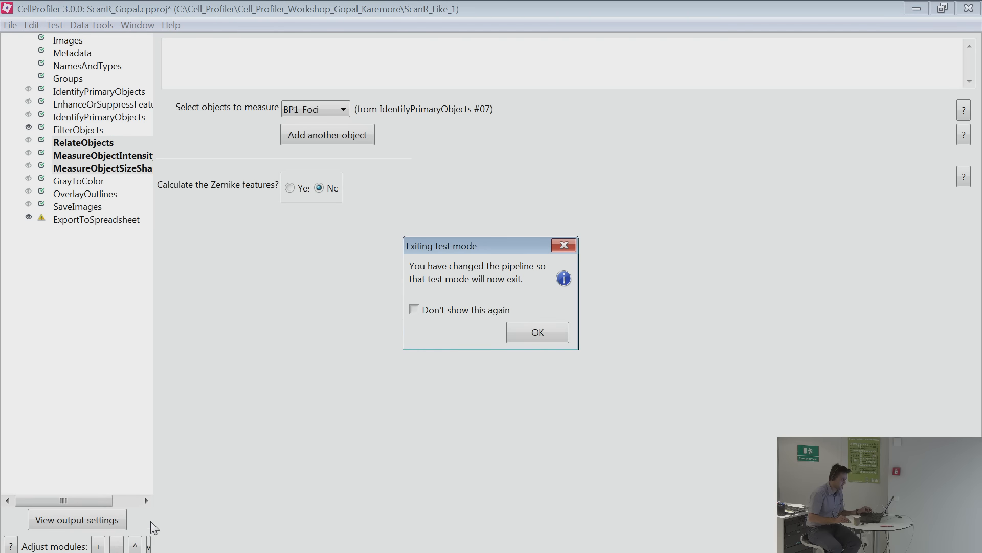
left_click(524, 339)
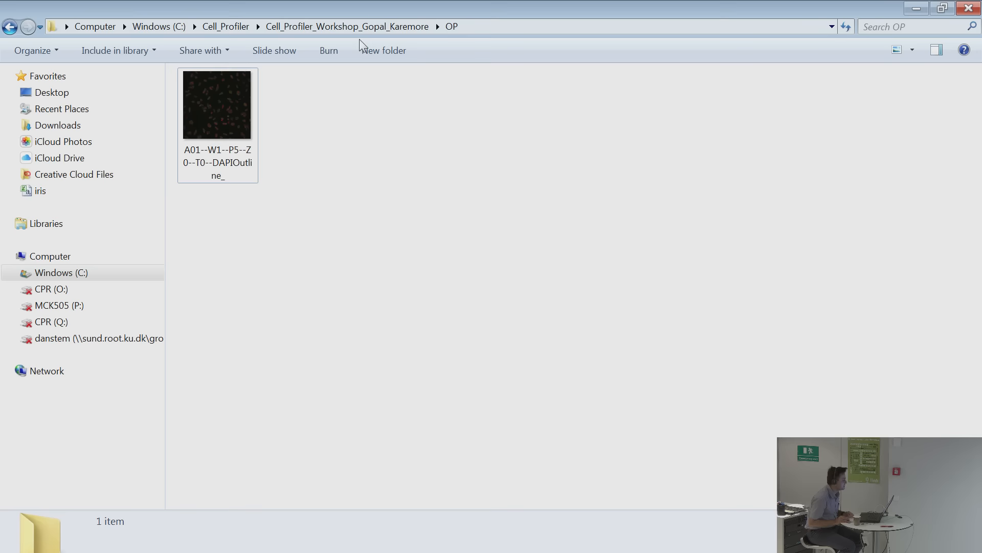
Look through the CellProfiler workshop folder and its ExampleColocalization subfolder in Windows Explorer, and minimize the folder window to return to CellProfiler.
left_click(359, 28)
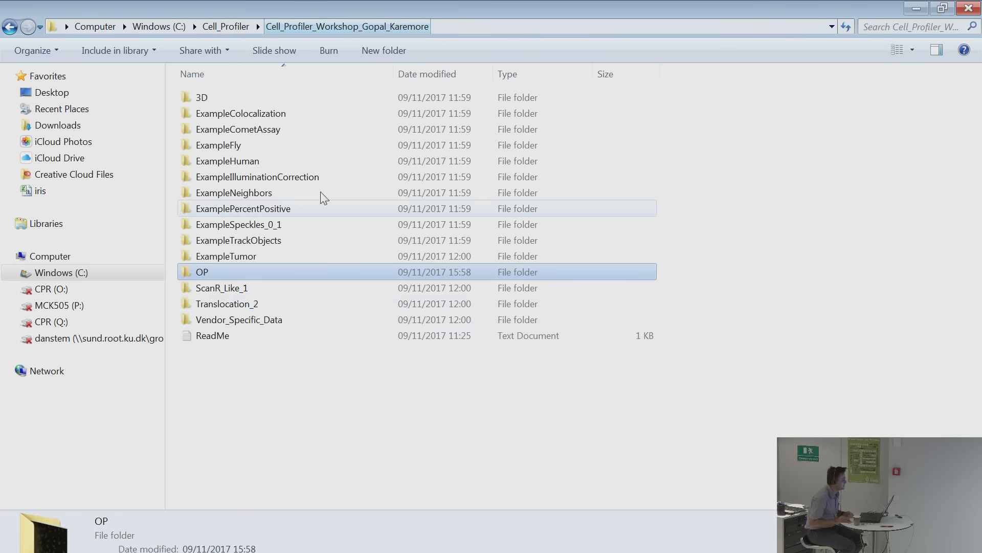
left_click(329, 470)
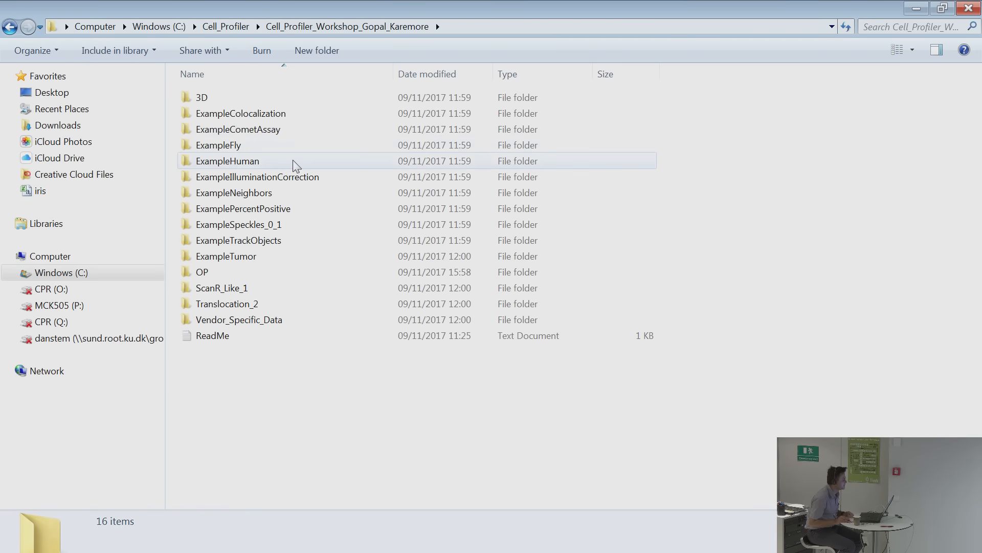
double_click(264, 115)
left_click(10, 26)
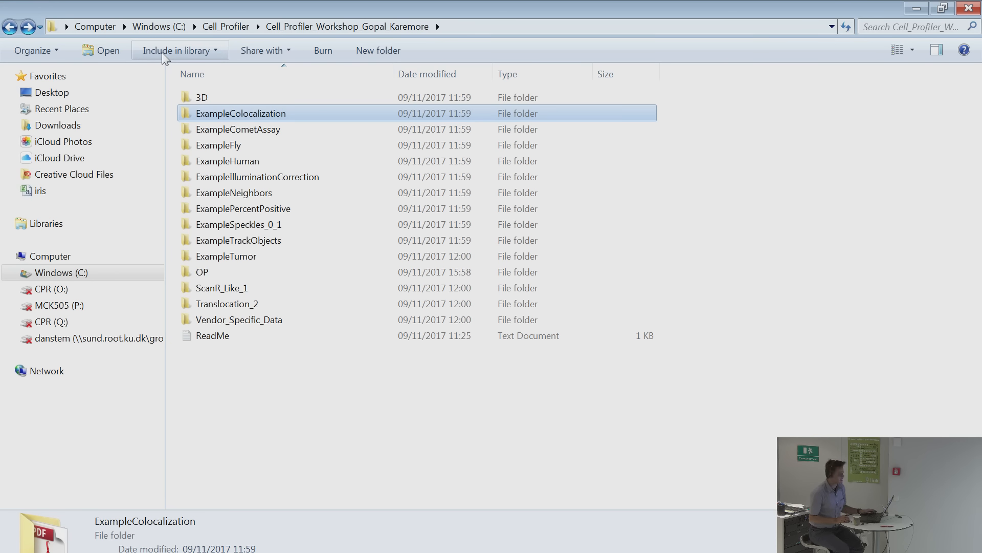
left_click(300, 379)
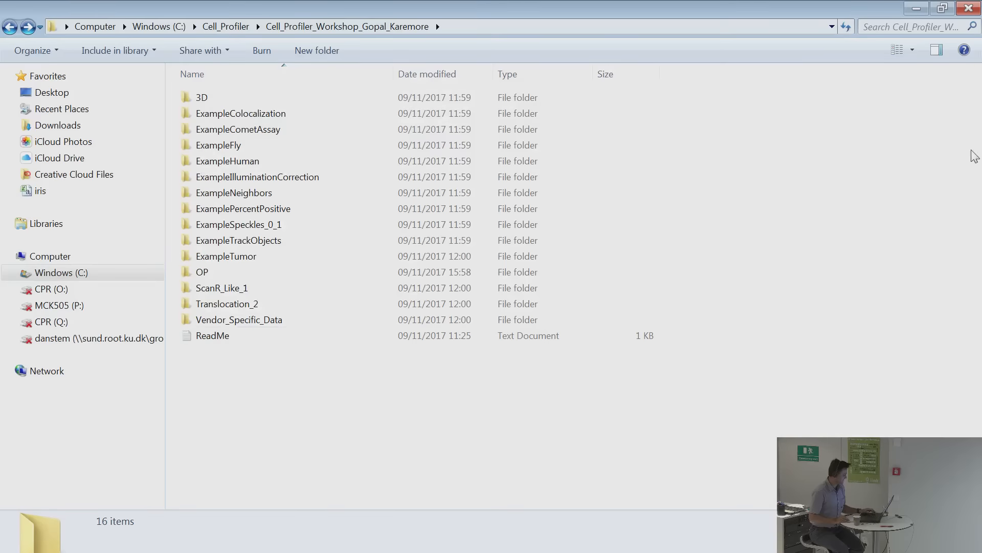
left_click(916, 9)
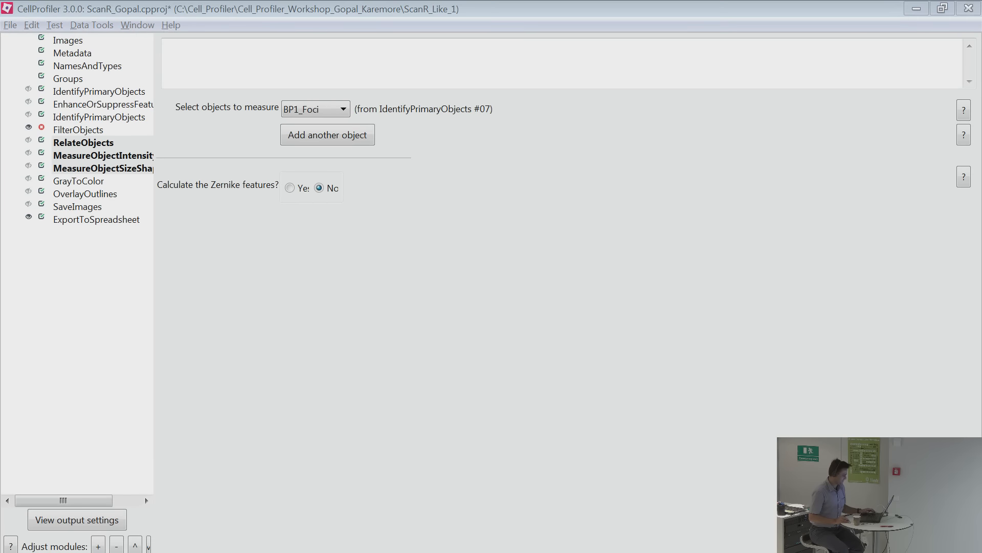
key("alt+Tab")
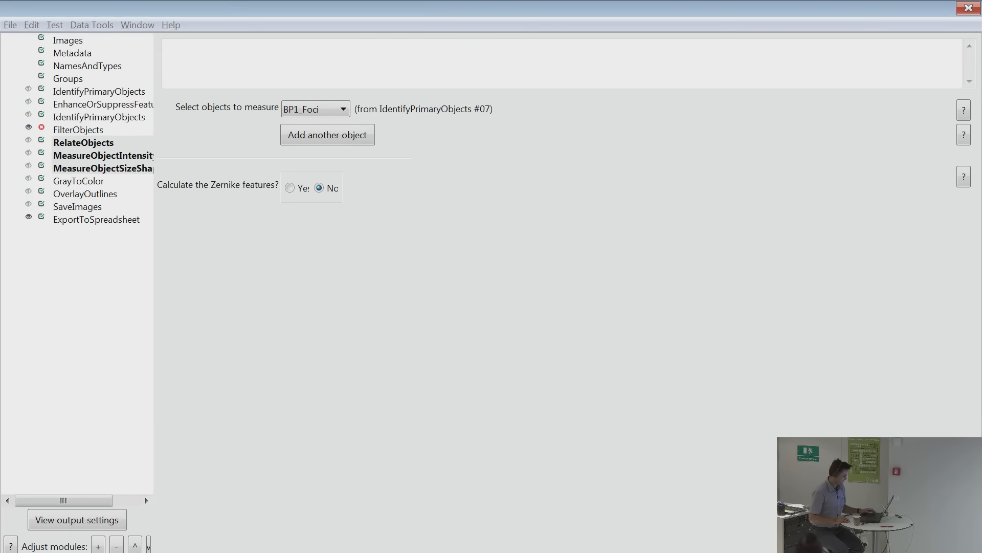